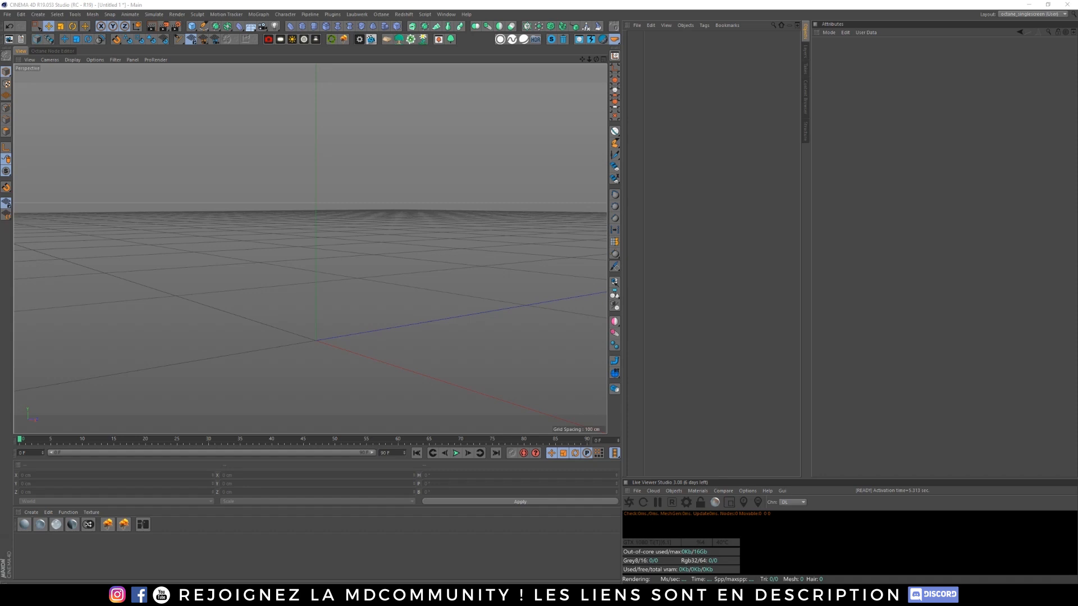
# Step: Add a MultiFlora object to the scene and set its Grass Node Count to 4
pyautogui.click(451, 38)
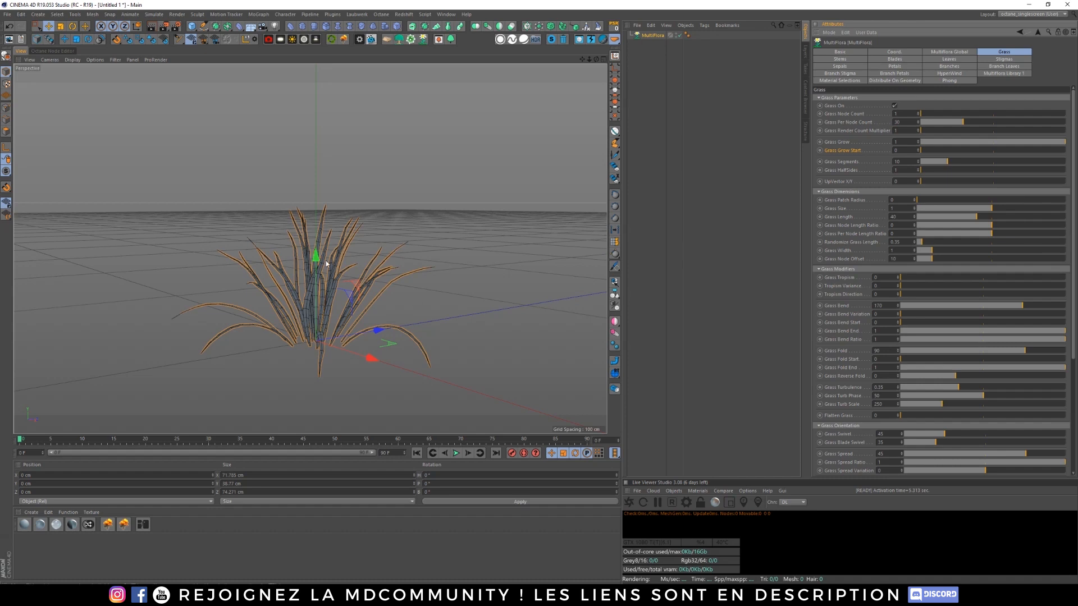
pyautogui.click(834, 113)
pyautogui.click(919, 112)
pyautogui.click(918, 113)
pyautogui.click(918, 112)
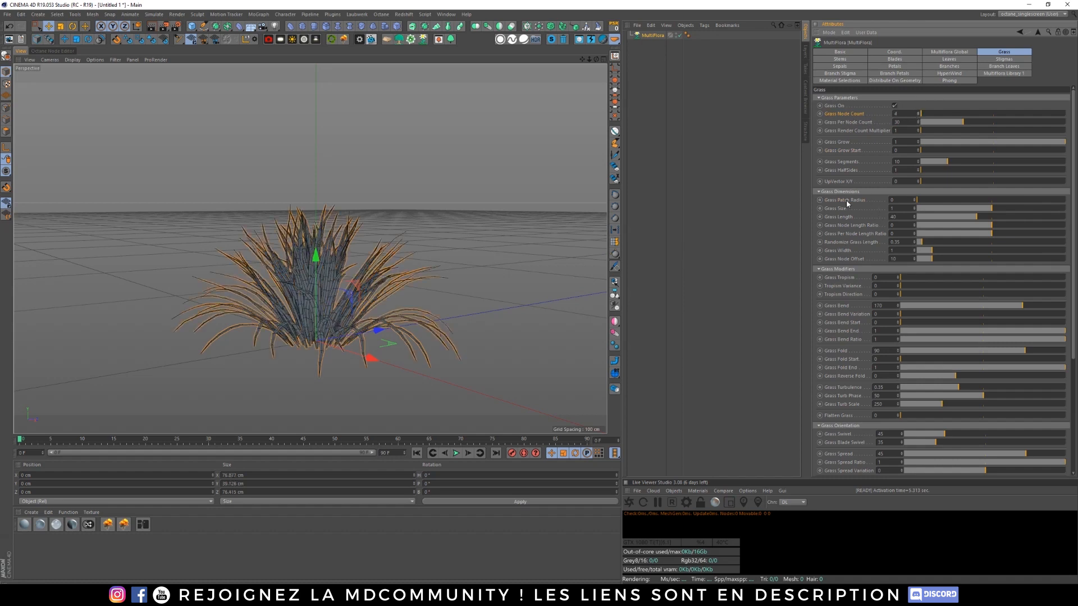
# Step: Spread the grass tufts apart by raising the Grass Patch Radius to about 8
pyautogui.moveTo(930, 200); pyautogui.dragTo(929, 201)
pyautogui.scroll(-3, 475, 256)
pyautogui.moveTo(474, 256)
pyautogui.keyDown('alt'); pyautogui.mouseDown()
pyautogui.moveTo(481, 297)
pyautogui.moveTo(470, 269)
pyautogui.mouseUp(); pyautogui.keyUp('alt')
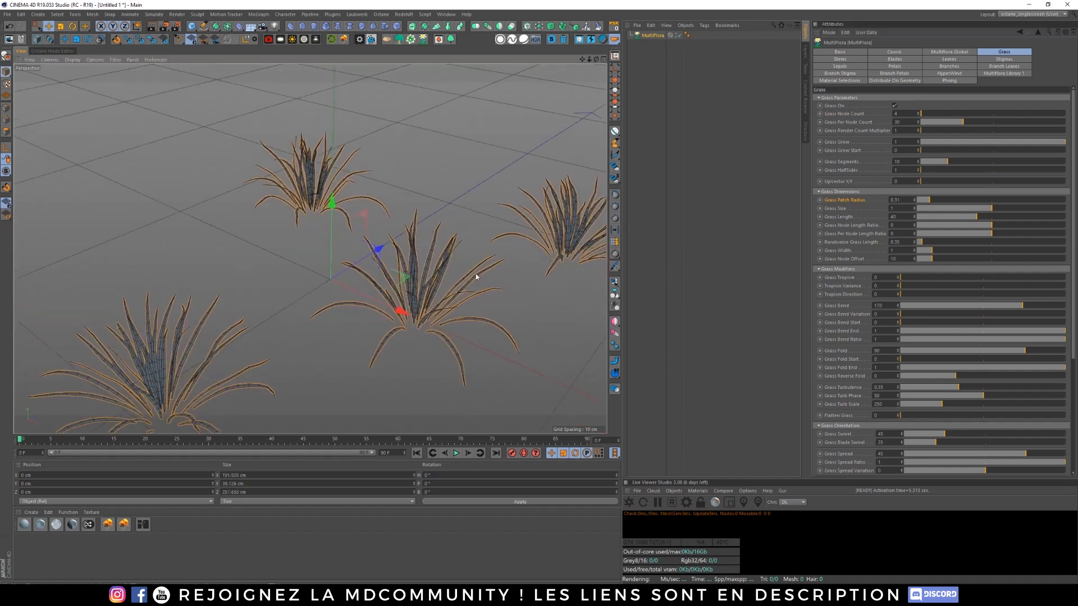
# Step: Try the Grass Per Node Count at its maximum of 100, and reduce it to 1
pyautogui.click(863, 123)
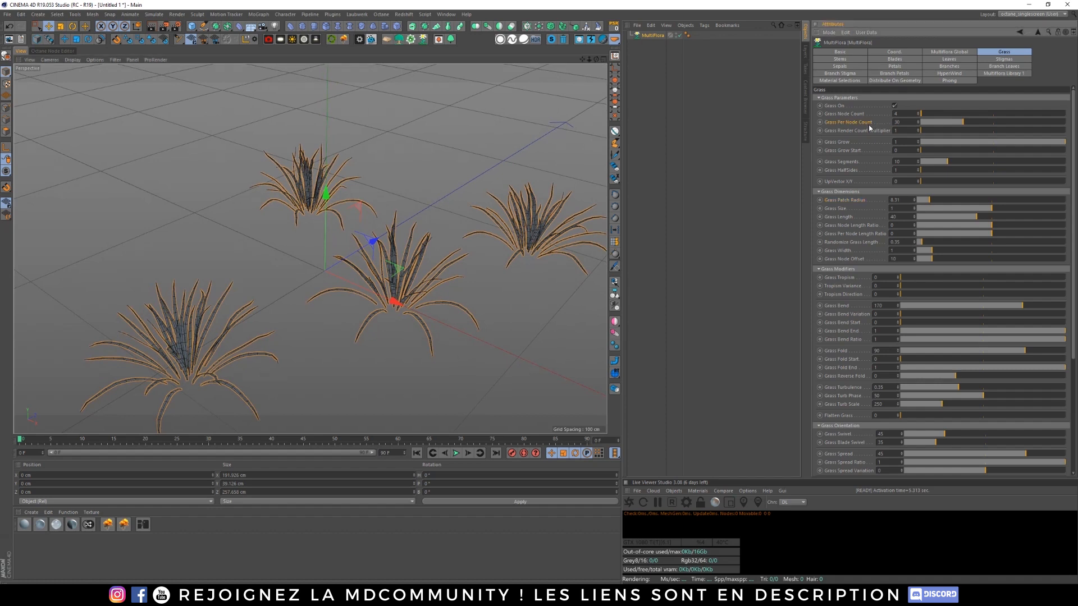
pyautogui.moveTo(964, 122); pyautogui.dragTo(1071, 126)
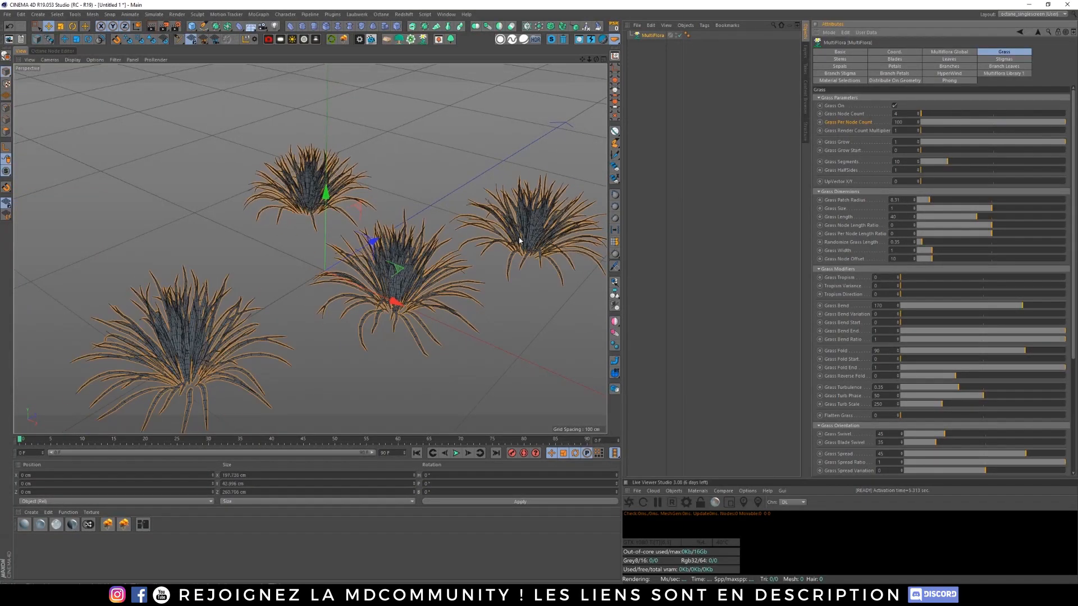
pyautogui.moveTo(1064, 122); pyautogui.dragTo(893, 126)
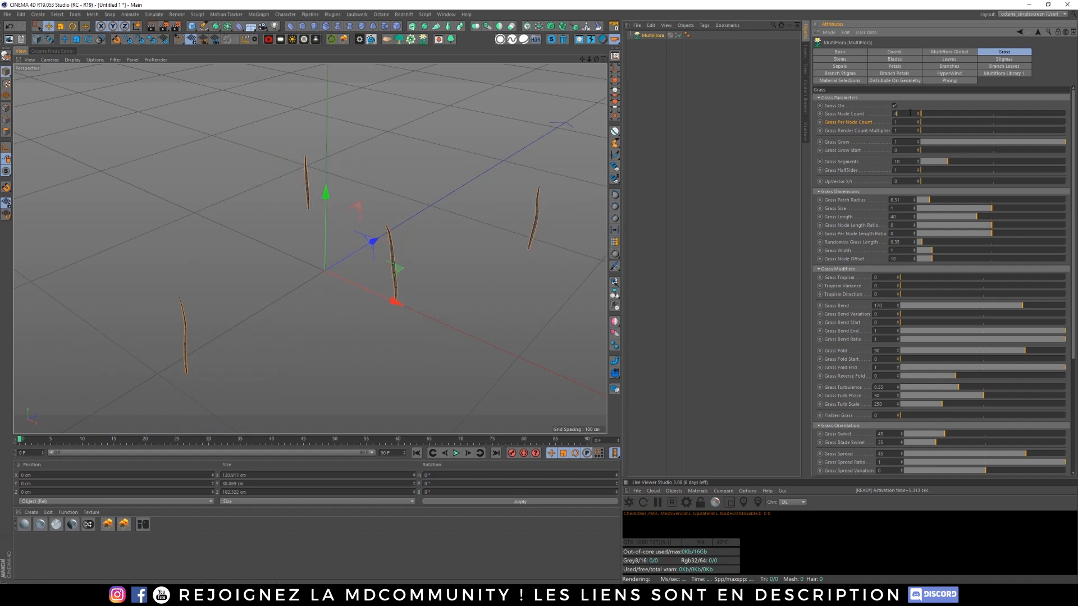
# Step: Set the Grass Node Count to 50 and the Grass Per Node Count to 3
pyautogui.write('50')
pyautogui.press('Return')
pyautogui.write('3')
pyautogui.press('Return')
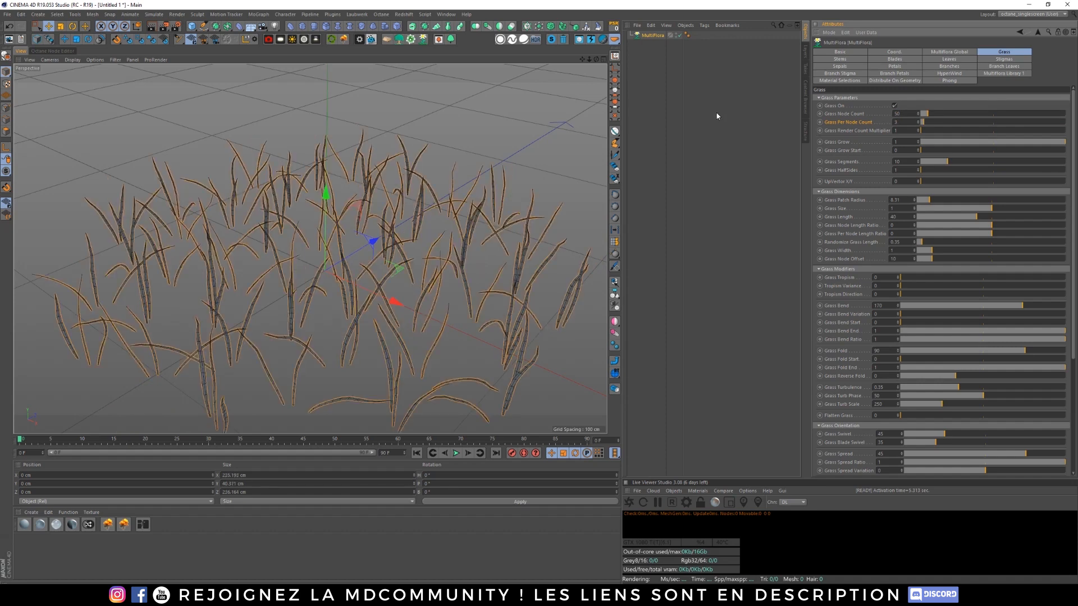
# Step: Tighten the grass into a compact clump with a Grass Patch Radius of 2
pyautogui.doubleClick(896, 200)
pyautogui.write('2')
pyautogui.press('Return')
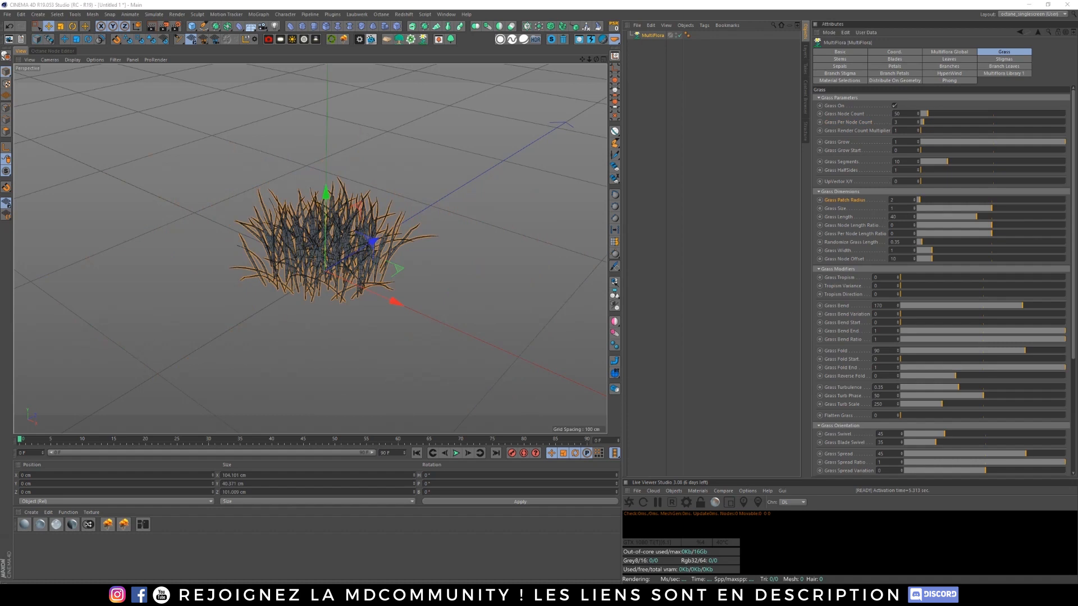
# Step: Test the Grass Grow slider on the clump and return it to 1
pyautogui.click(840, 171)
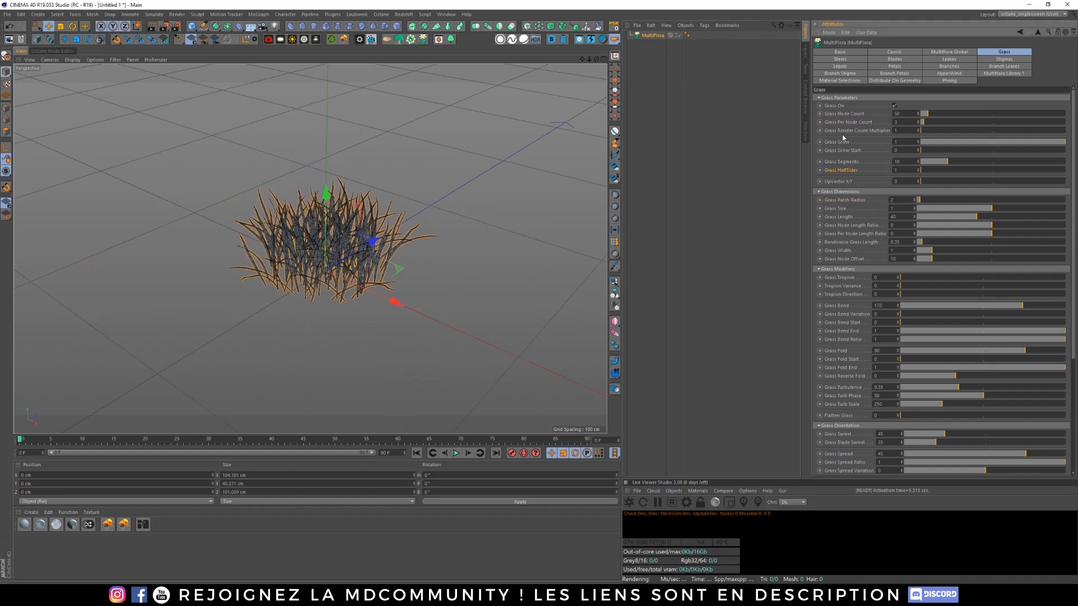
pyautogui.click(845, 143)
pyautogui.keyDown('alt'); pyautogui.moveTo(397, 244); pyautogui.dragTo(432, 245, button='middle'); pyautogui.keyUp('alt')
pyautogui.keyDown('alt'); pyautogui.moveTo(433, 244); pyautogui.dragTo(444, 270, button='right'); pyautogui.keyUp('alt')
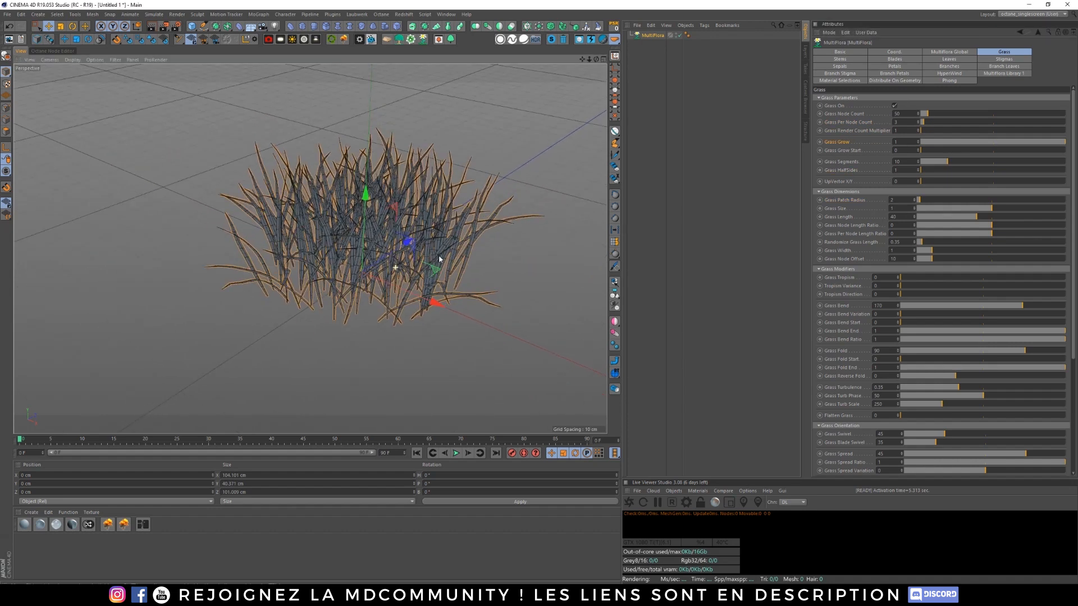
pyautogui.keyDown('alt'); pyautogui.moveTo(443, 269); pyautogui.dragTo(434, 245); pyautogui.keyUp('alt')
pyautogui.moveTo(1065, 142)
pyautogui.mouseDown()
pyautogui.moveTo(973, 149)
pyautogui.moveTo(1070, 142)
pyautogui.mouseUp()
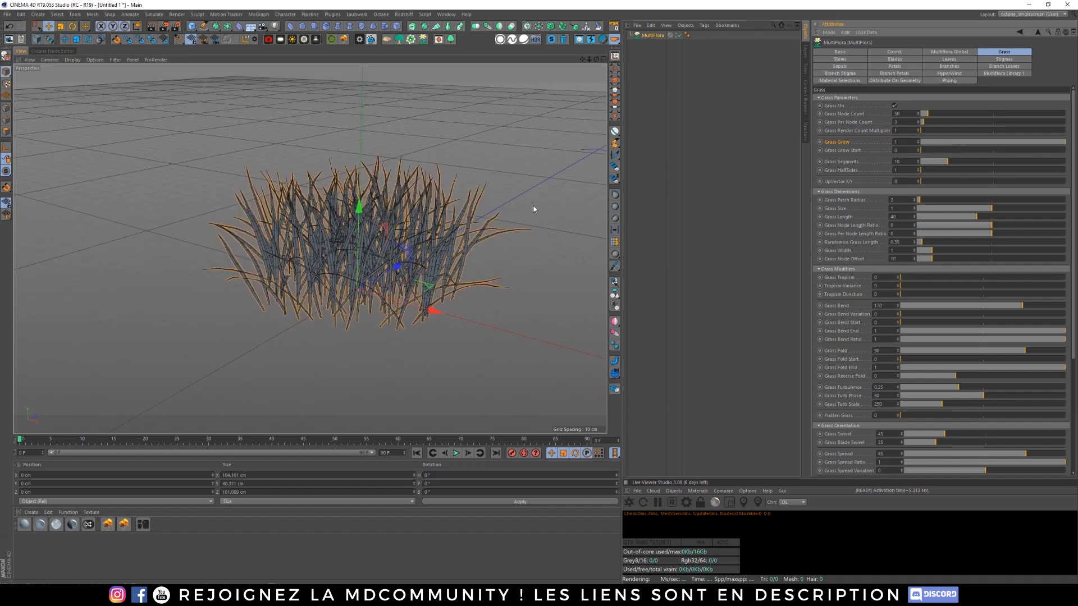
# Step: Subdivide the grass blades along their length by setting Grass Segments to 25
pyautogui.keyDown('alt'); pyautogui.moveTo(528, 213); pyautogui.dragTo(489, 267); pyautogui.keyUp('alt')
pyautogui.scroll(10, 495, 240)
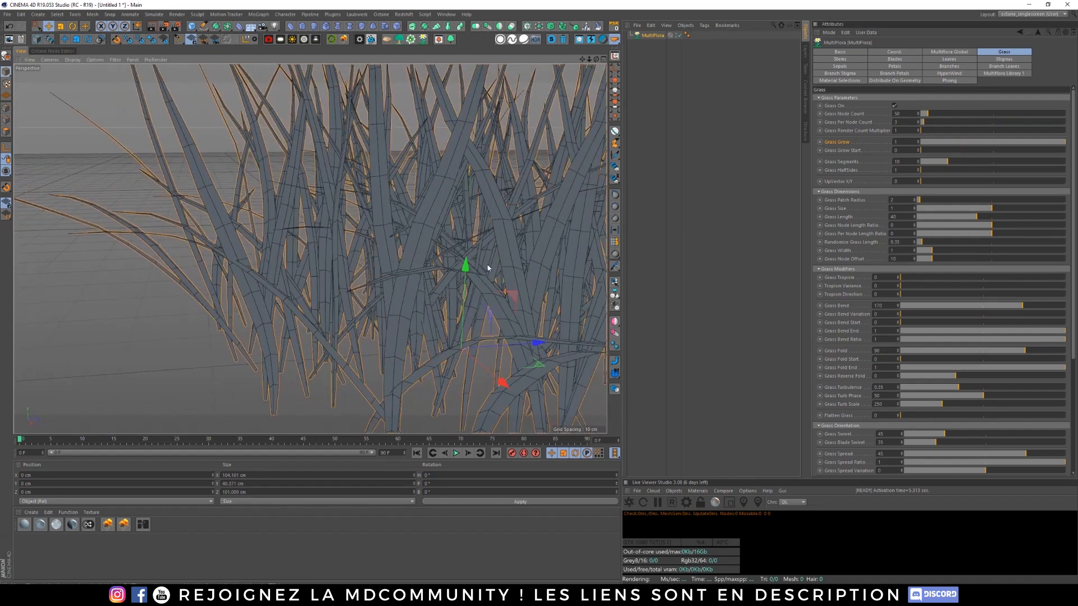
pyautogui.scroll(-3, 502, 280)
pyautogui.keyDown('alt'); pyautogui.moveTo(503, 281); pyautogui.dragTo(505, 304, button='middle'); pyautogui.keyUp('alt')
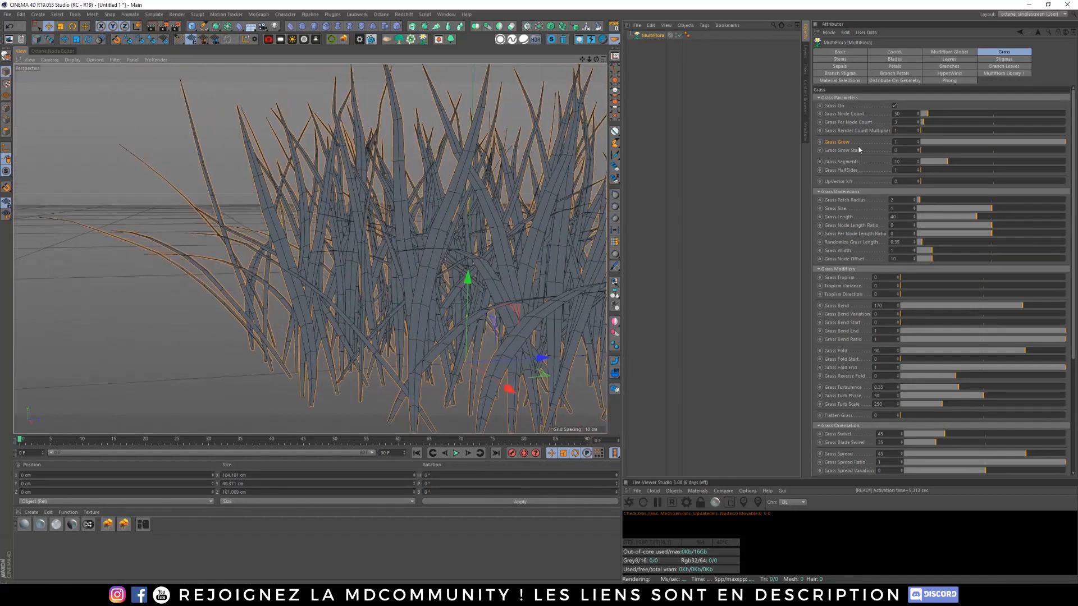
pyautogui.click(846, 167)
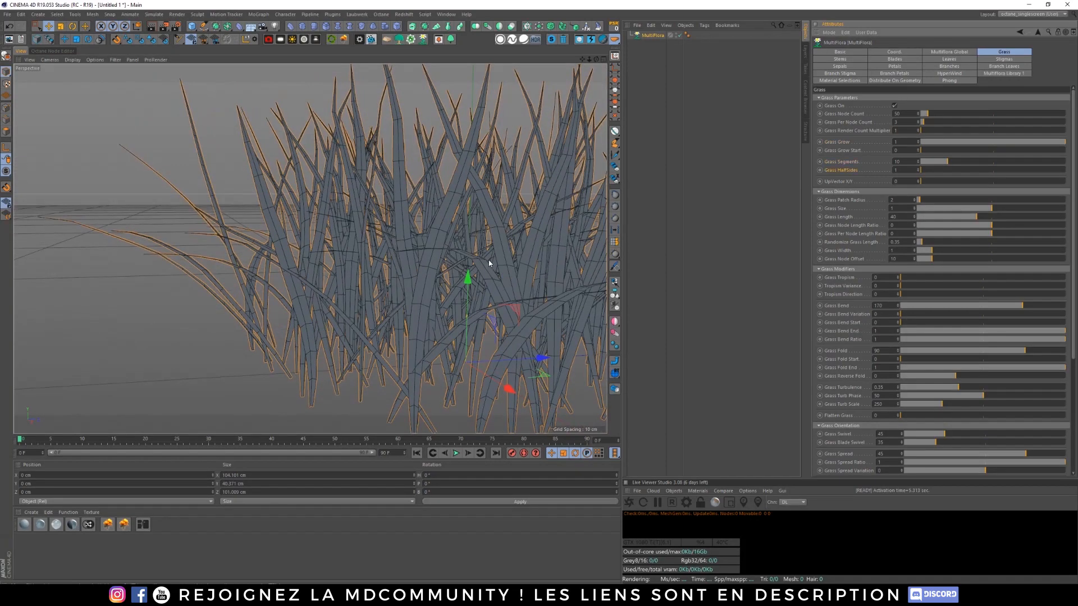
pyautogui.keyDown('alt'); pyautogui.moveTo(462, 268); pyautogui.dragTo(494, 250); pyautogui.keyUp('alt')
pyautogui.click(849, 163)
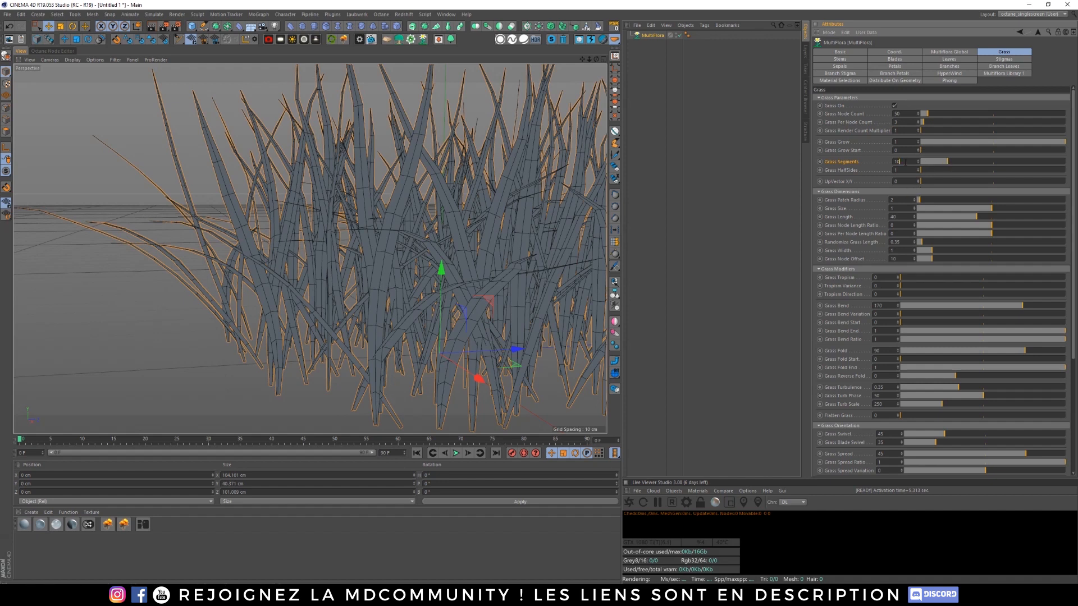
pyautogui.moveTo(951, 160); pyautogui.dragTo(991, 162)
# Step: Add subdivisions across the width of the blades by setting Grass HalfSides to 3
pyautogui.scroll(-3, 472, 240)
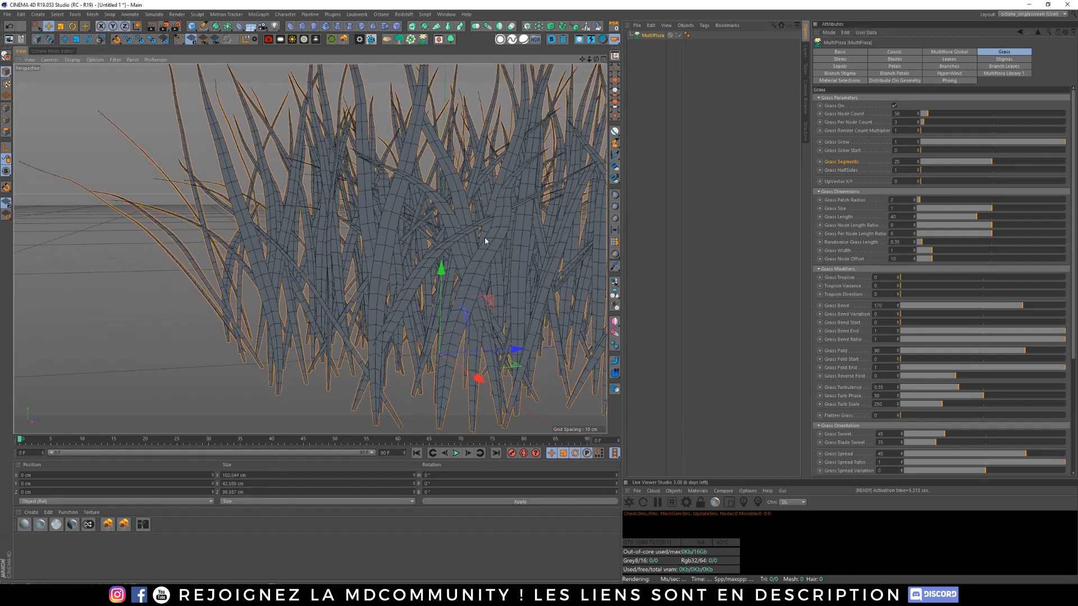
pyautogui.keyDown('alt'); pyautogui.moveTo(492, 256); pyautogui.dragTo(517, 239); pyautogui.keyUp('alt')
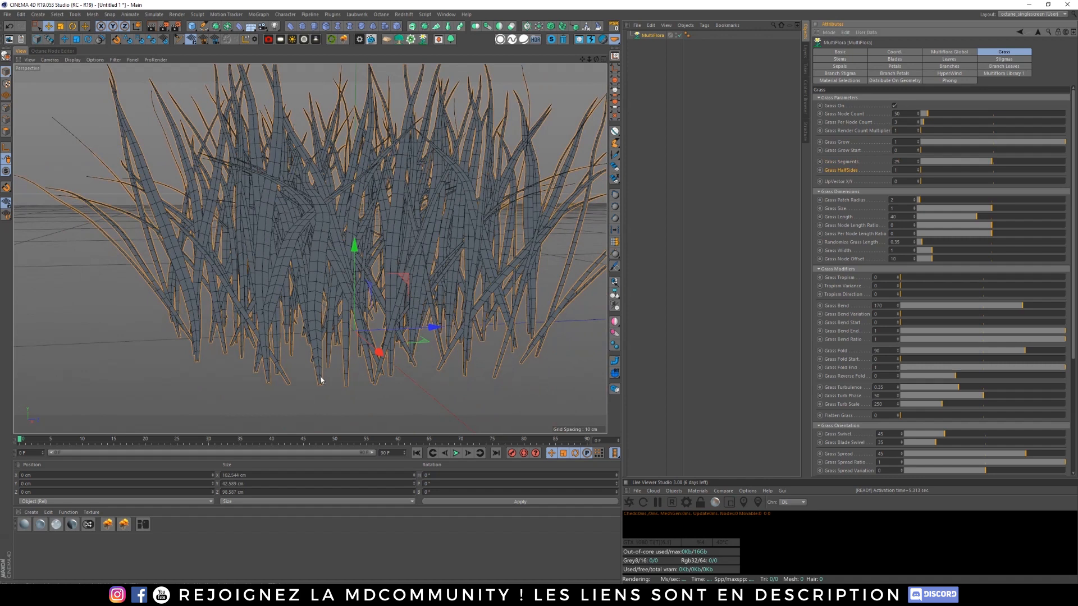
pyautogui.scroll(5, 327, 275)
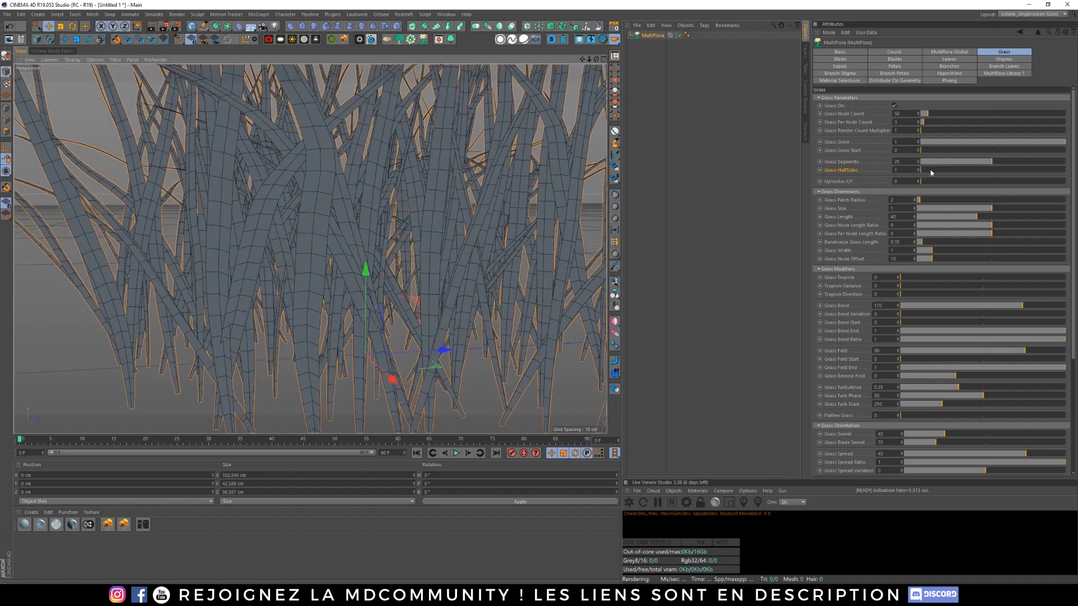
pyautogui.click(918, 169)
pyautogui.click(918, 169)
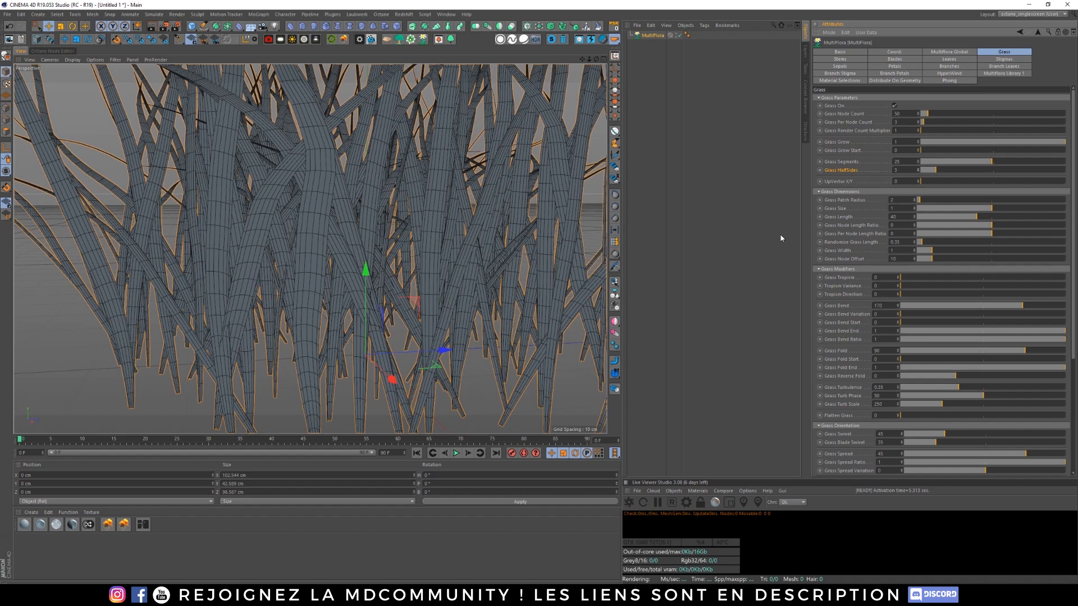
# Step: Try a wider Grass Patch Radius of about 10, and set it back to 2
pyautogui.scroll(-6, 448, 193)
pyautogui.keyDown('alt'); pyautogui.moveTo(463, 203); pyautogui.dragTo(449, 220, button='middle'); pyautogui.keyUp('alt')
pyautogui.keyDown('alt'); pyautogui.moveTo(473, 191); pyautogui.dragTo(493, 212); pyautogui.keyUp('alt')
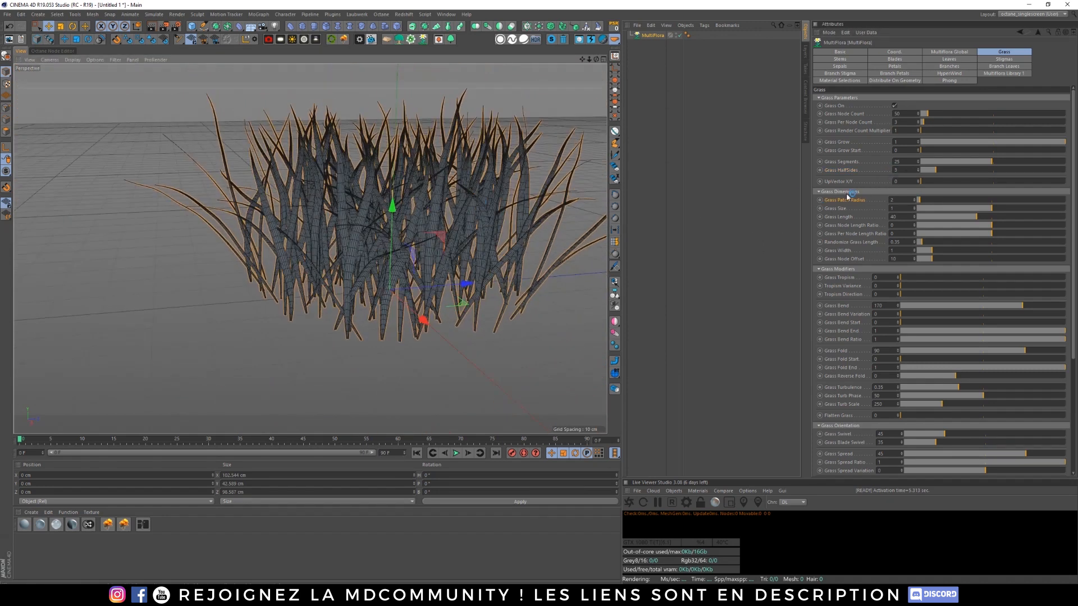
pyautogui.moveTo(923, 200); pyautogui.dragTo(933, 200)
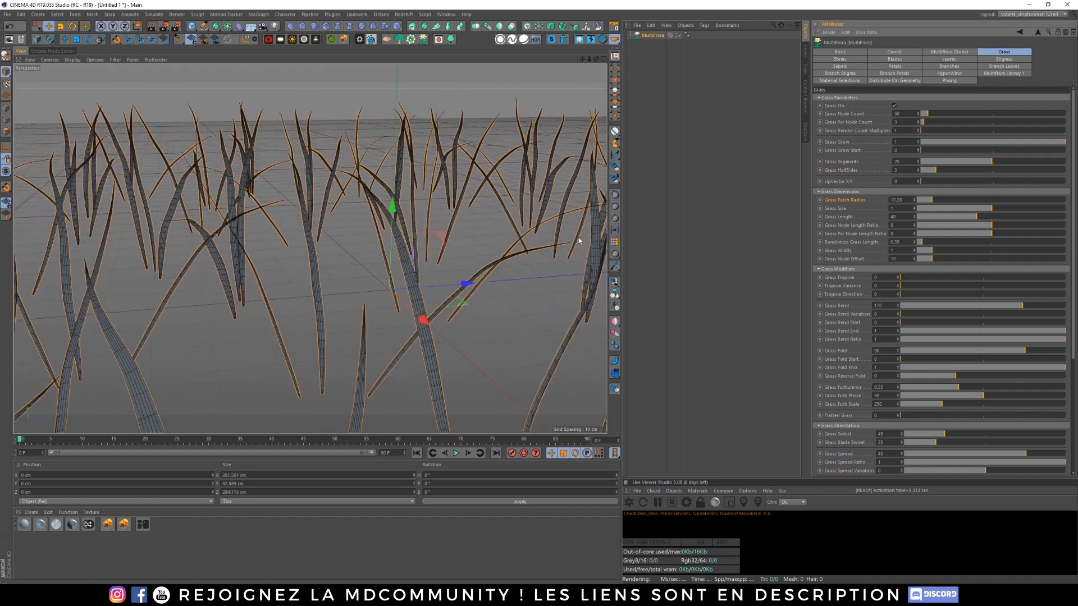
pyautogui.scroll(-5, 393, 238)
pyautogui.keyDown('alt'); pyautogui.moveTo(424, 238); pyautogui.dragTo(416, 278); pyautogui.keyUp('alt')
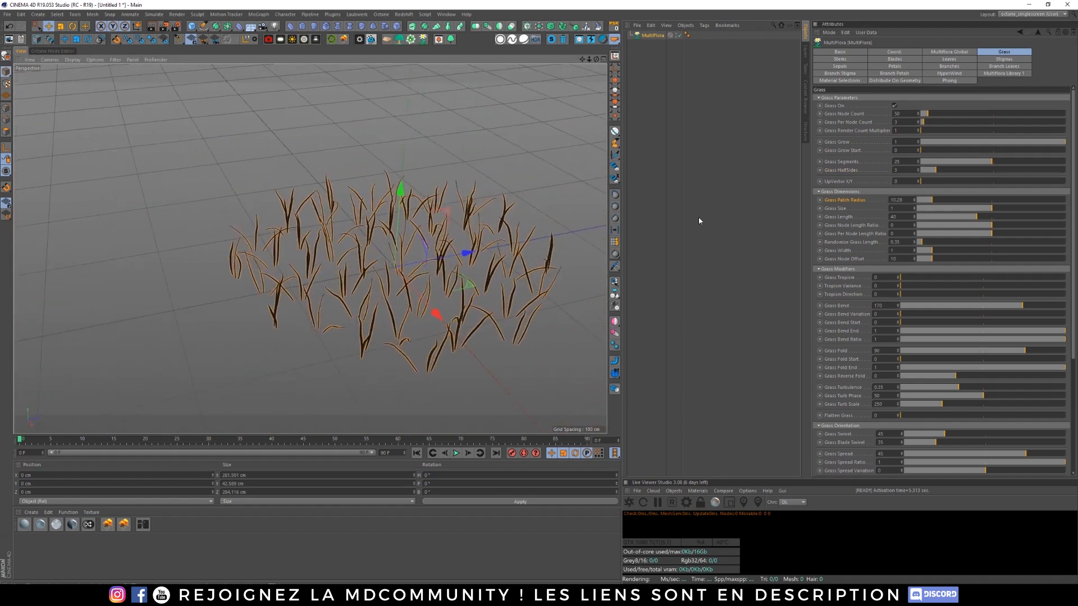
pyautogui.moveTo(933, 200)
pyautogui.mouseDown()
pyautogui.moveTo(968, 200)
pyautogui.moveTo(921, 202)
pyautogui.mouseUp()
pyautogui.doubleClick(907, 198)
pyautogui.write('2')
# Step: Try a larger Grass Size of about 1.3, and restore it to 1
pyautogui.click(849, 208)
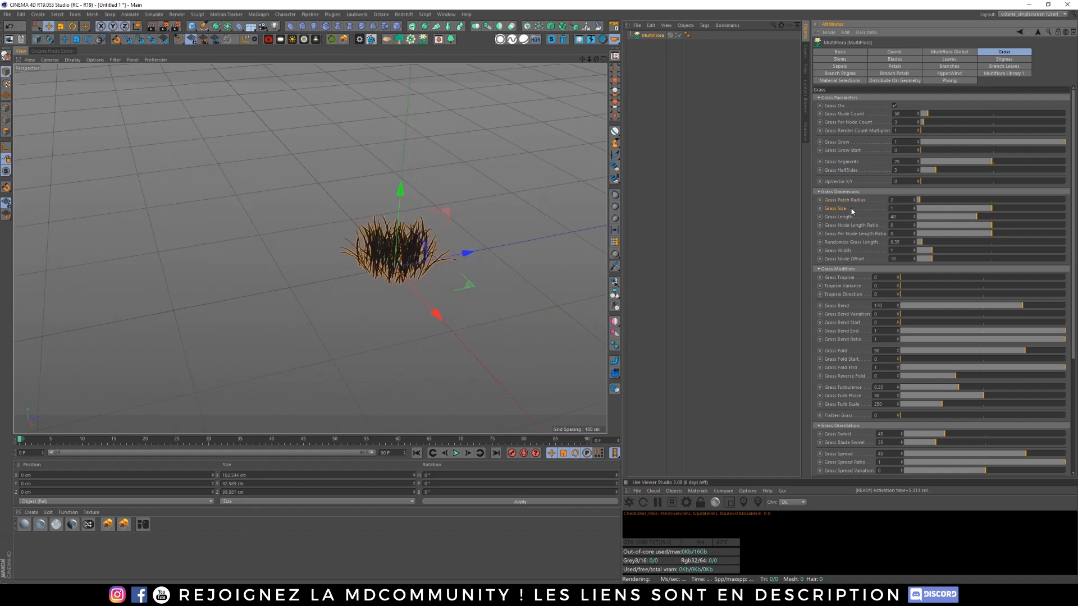
pyautogui.scroll(6, 407, 255)
pyautogui.keyDown('alt'); pyautogui.moveTo(499, 292); pyautogui.dragTo(496, 255); pyautogui.keyUp('alt')
pyautogui.scroll(5, 466, 272)
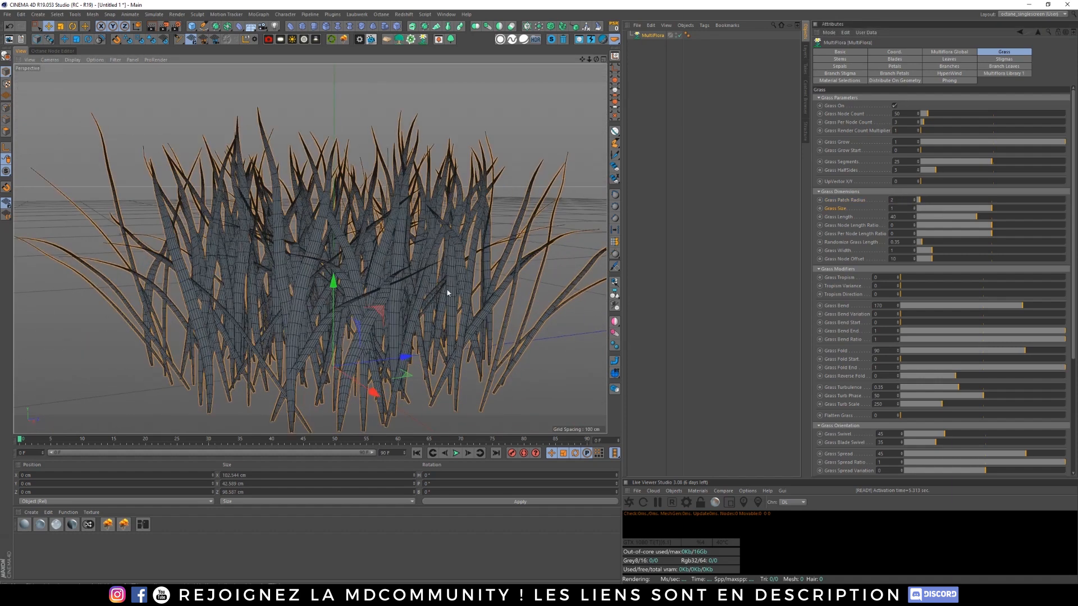
pyautogui.keyDown('alt'); pyautogui.moveTo(443, 284); pyautogui.dragTo(438, 254, button='middle'); pyautogui.keyUp('alt')
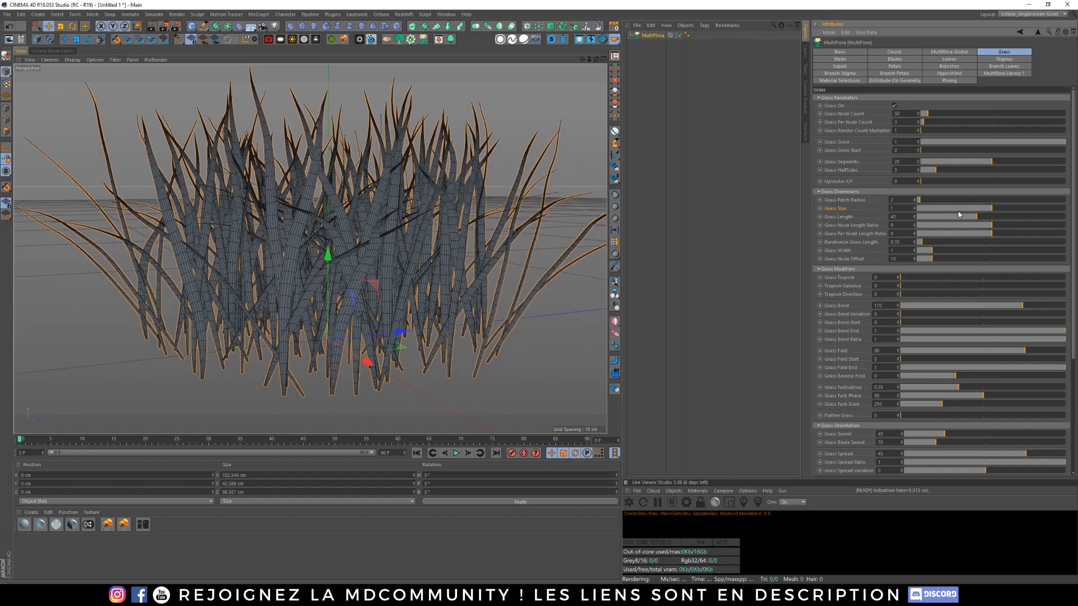
pyautogui.moveTo(995, 209)
pyautogui.mouseDown()
pyautogui.moveTo(1032, 203)
pyautogui.moveTo(968, 214)
pyautogui.moveTo(1031, 215)
pyautogui.moveTo(1011, 209)
pyautogui.mouseUp()
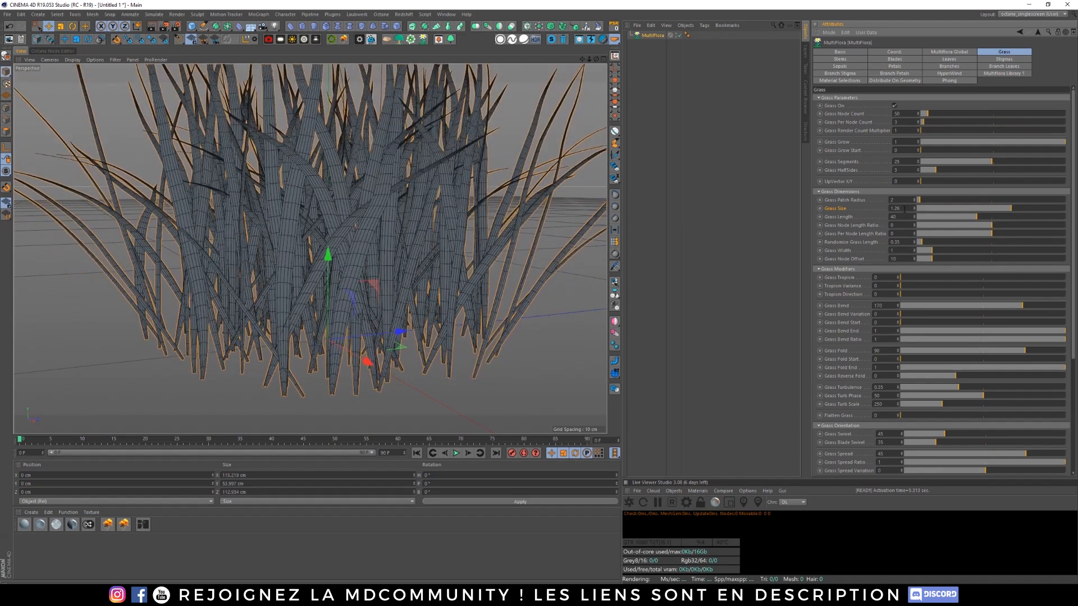
pyautogui.moveTo(906, 208); pyautogui.dragTo(856, 212)
pyautogui.write('1')
pyautogui.press('Return')
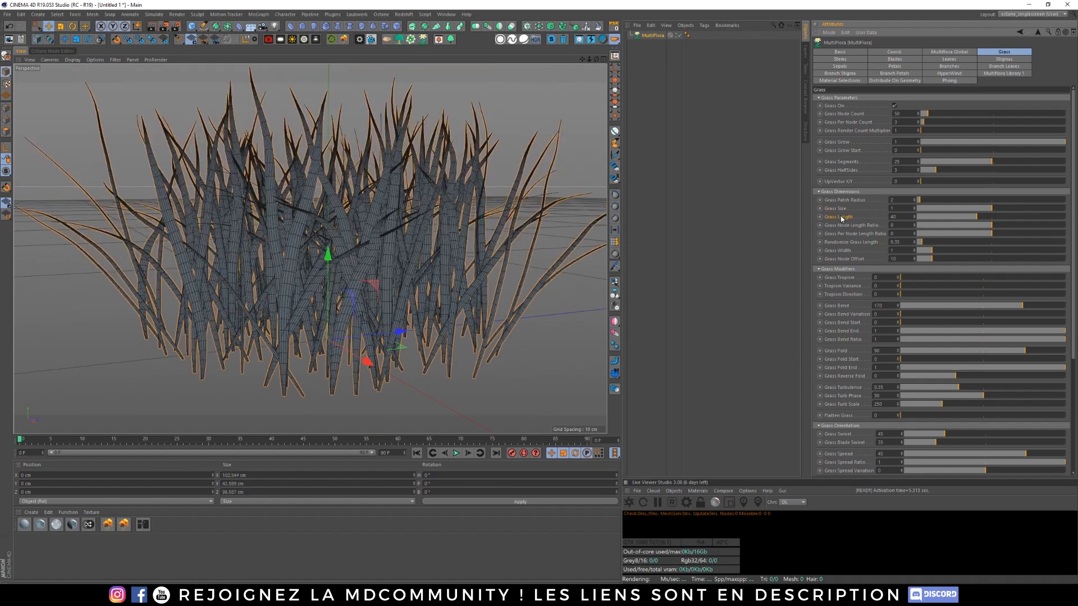
# Step: Try a Grass Length of about 57, and settle on a value of 45
pyautogui.moveTo(987, 219); pyautogui.dragTo(1004, 218)
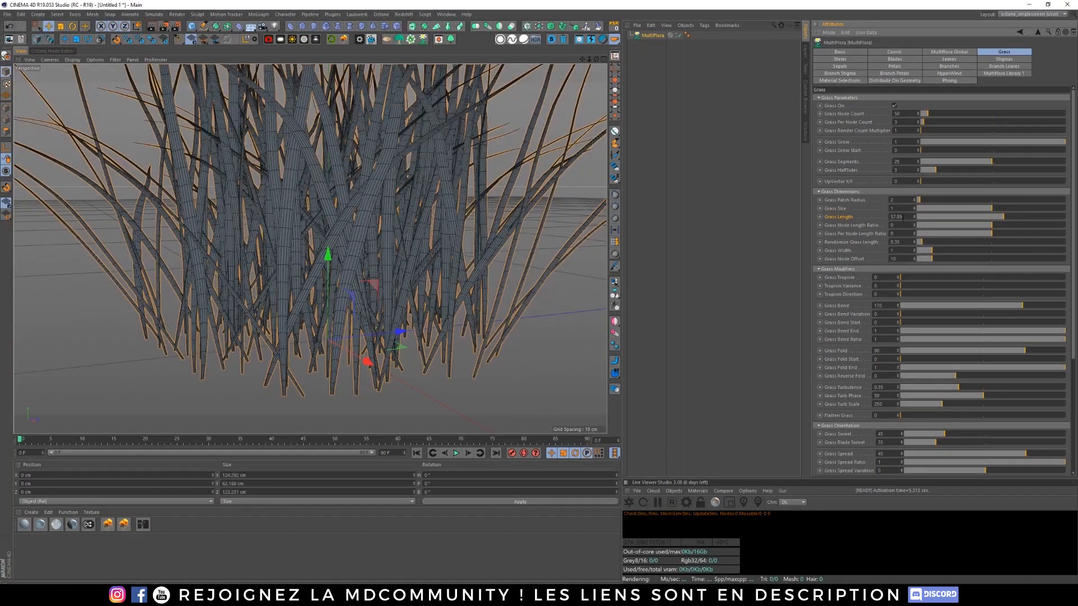
pyautogui.click(908, 216)
pyautogui.write('45')
pyautogui.press('Return')
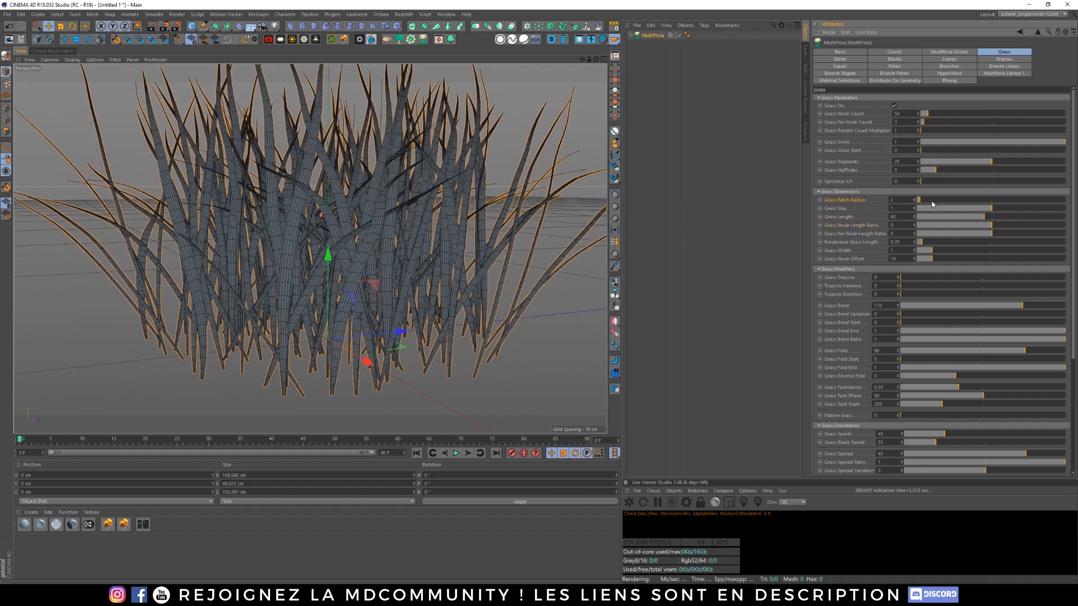
# Step: Spread the grass over a wider area with a Grass Patch Radius of about 7
pyautogui.moveTo(924, 201); pyautogui.dragTo(927, 201)
pyautogui.scroll(-5, 452, 243)
pyautogui.keyDown('alt'); pyautogui.moveTo(452, 242); pyautogui.dragTo(452, 266); pyautogui.keyUp('alt')
pyautogui.keyDown('alt'); pyautogui.moveTo(453, 269); pyautogui.dragTo(309, 248, button='middle'); pyautogui.keyUp('alt')
pyautogui.keyDown('alt'); pyautogui.moveTo(308, 247); pyautogui.dragTo(373, 297); pyautogui.keyUp('alt')
pyautogui.scroll(-3, 429, 258)
pyautogui.keyDown('alt'); pyautogui.moveTo(429, 259); pyautogui.dragTo(425, 274); pyautogui.keyUp('alt')
pyautogui.keyDown('alt'); pyautogui.moveTo(426, 274); pyautogui.dragTo(429, 252, button='middle'); pyautogui.keyUp('alt')
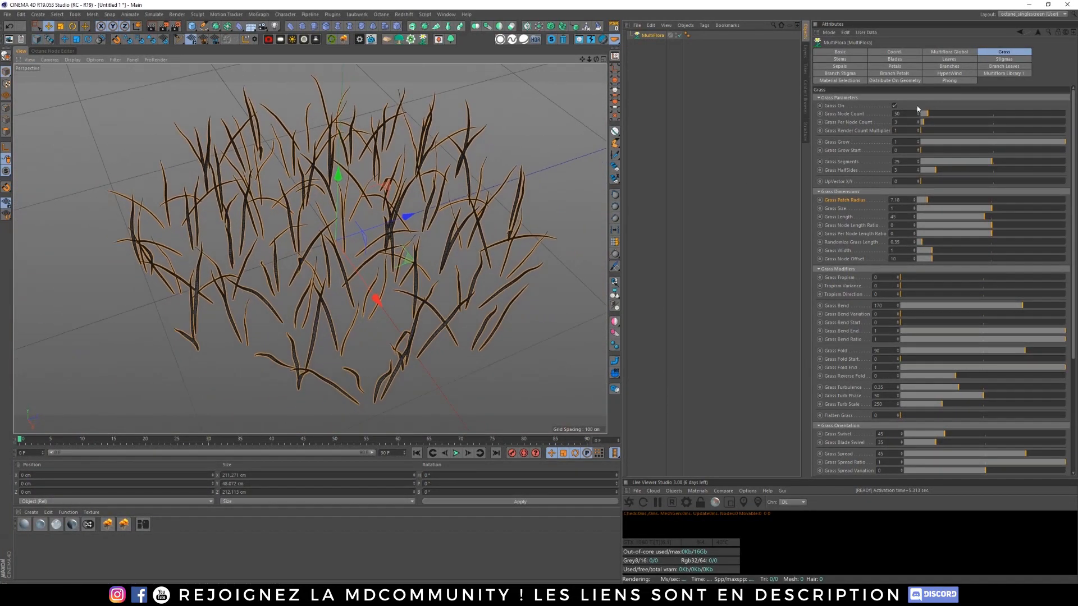
# Step: Make the grass patch denser by raising the Grass Per Node Count to 8
pyautogui.click(849, 123)
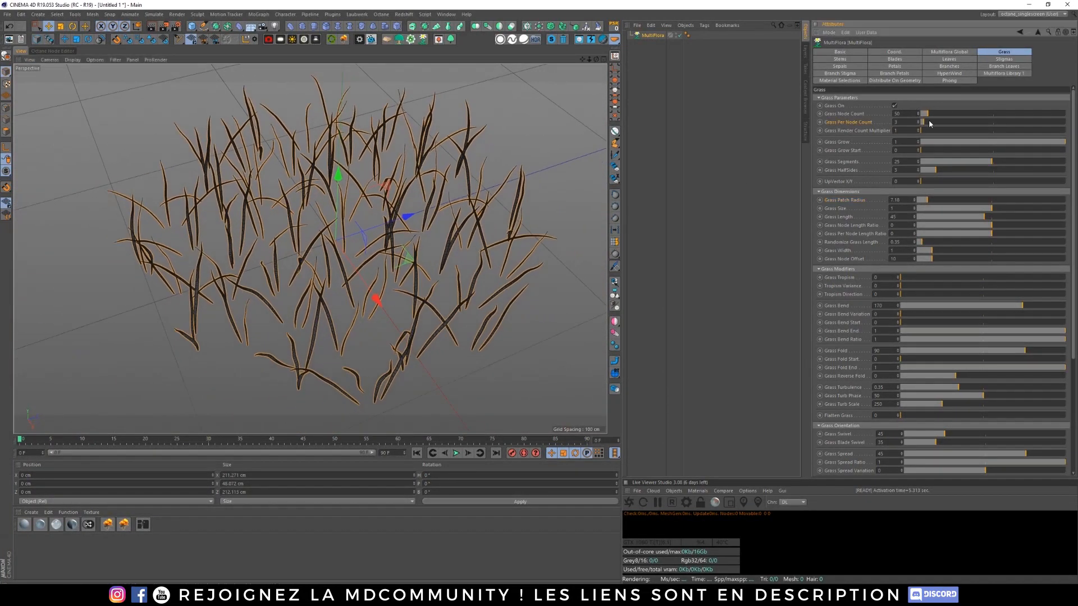
pyautogui.click(918, 121)
pyautogui.click(917, 121)
pyautogui.click(918, 120)
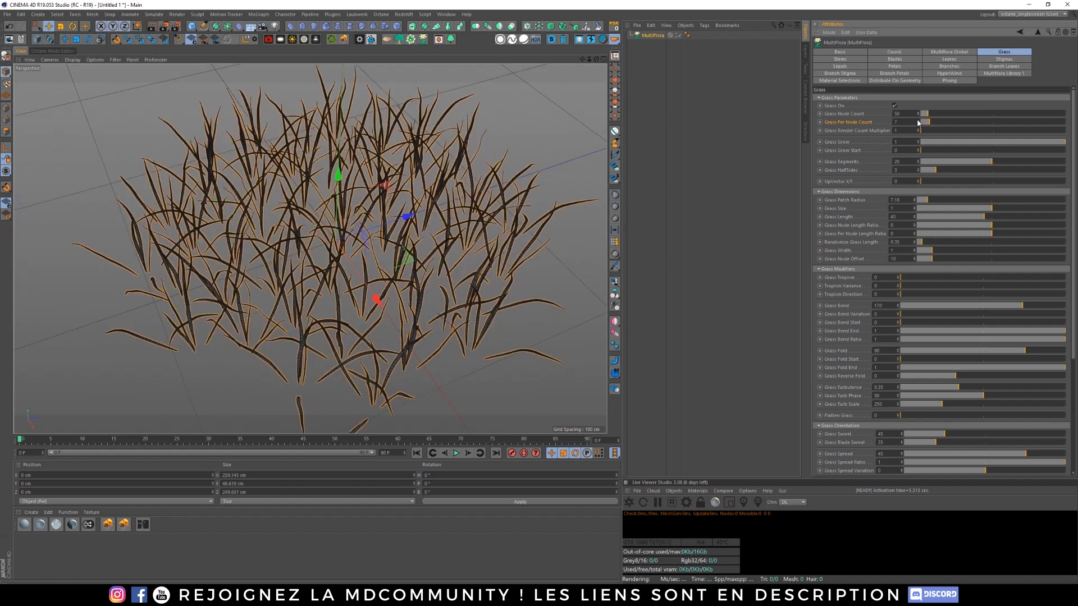
pyautogui.click(918, 121)
pyautogui.click(918, 121)
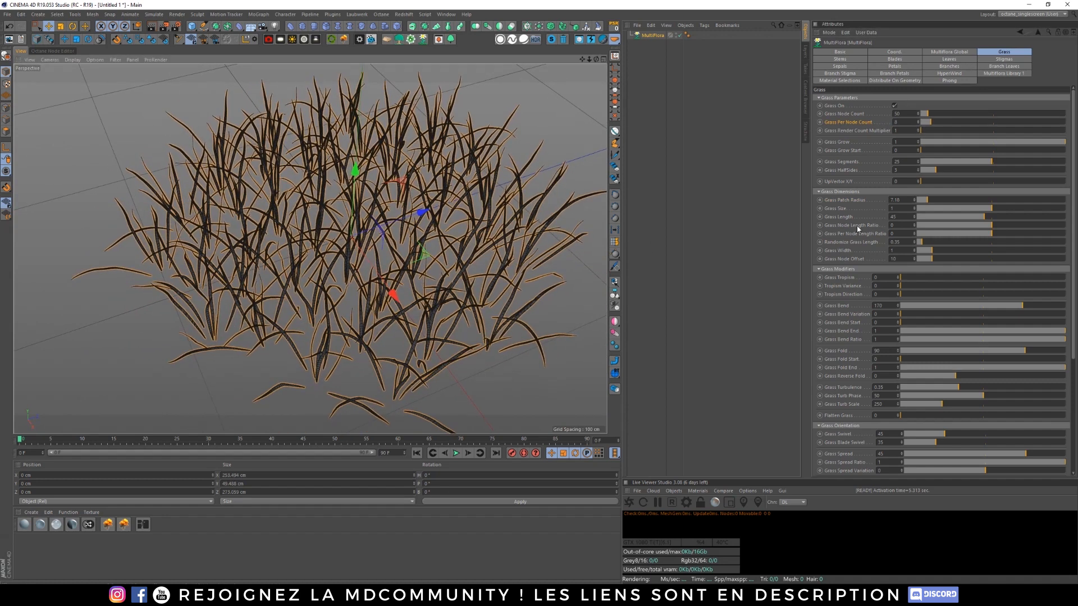
# Step: Vary the blade length across the patch by setting the Grass Node Length Ratio to 1
pyautogui.click(856, 226)
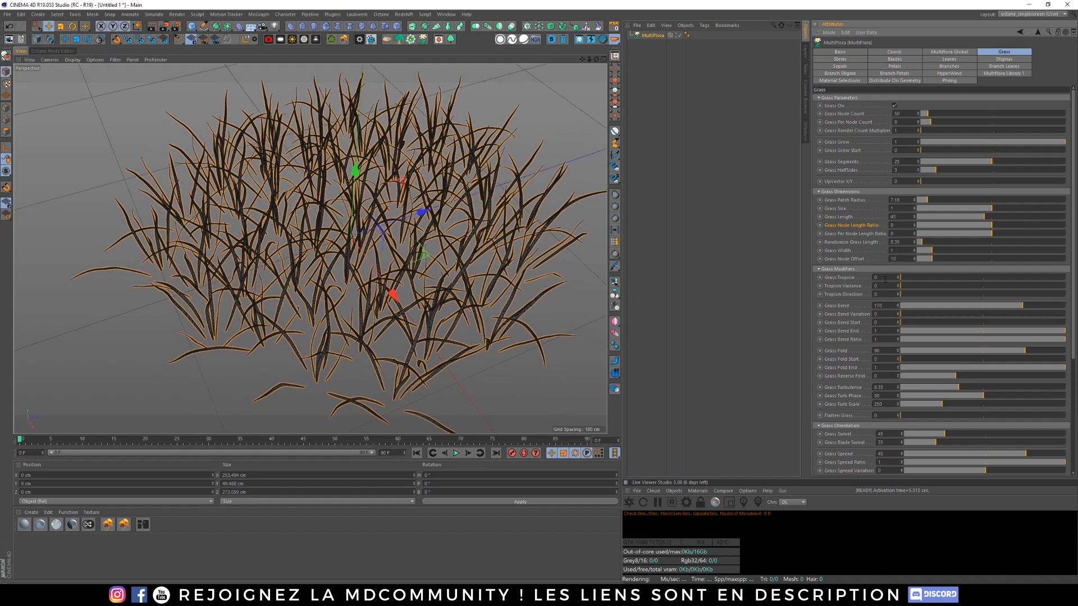
pyautogui.moveTo(991, 225); pyautogui.dragTo(1068, 214)
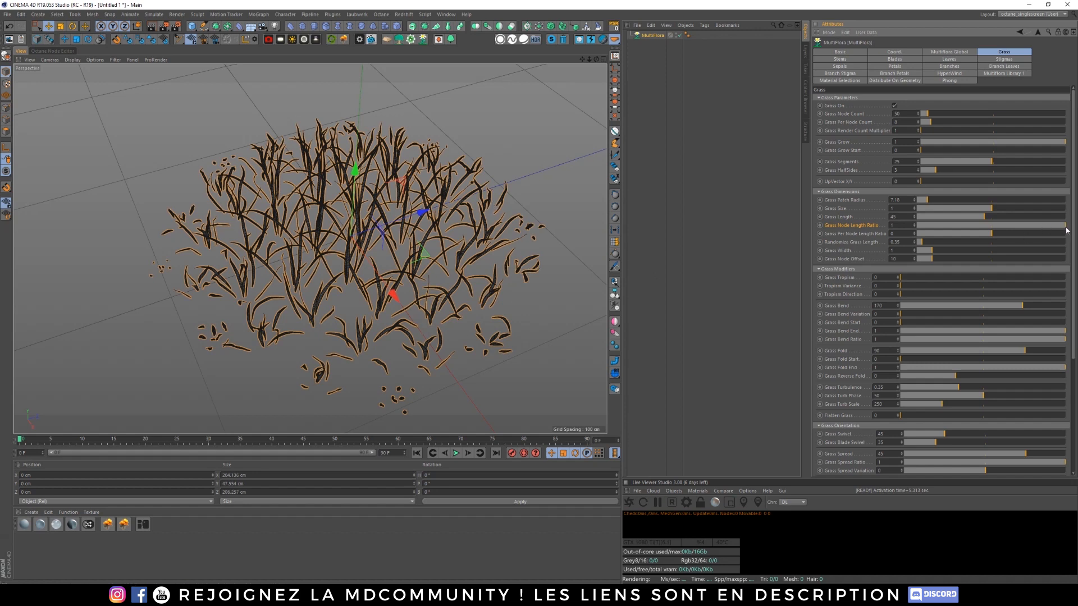
# Step: Soften the blade length variation across the patch by setting the Grass Node Length Ratio to 0.6
pyautogui.moveTo(1066, 227); pyautogui.dragTo(1017, 227)
pyautogui.write('0.6')
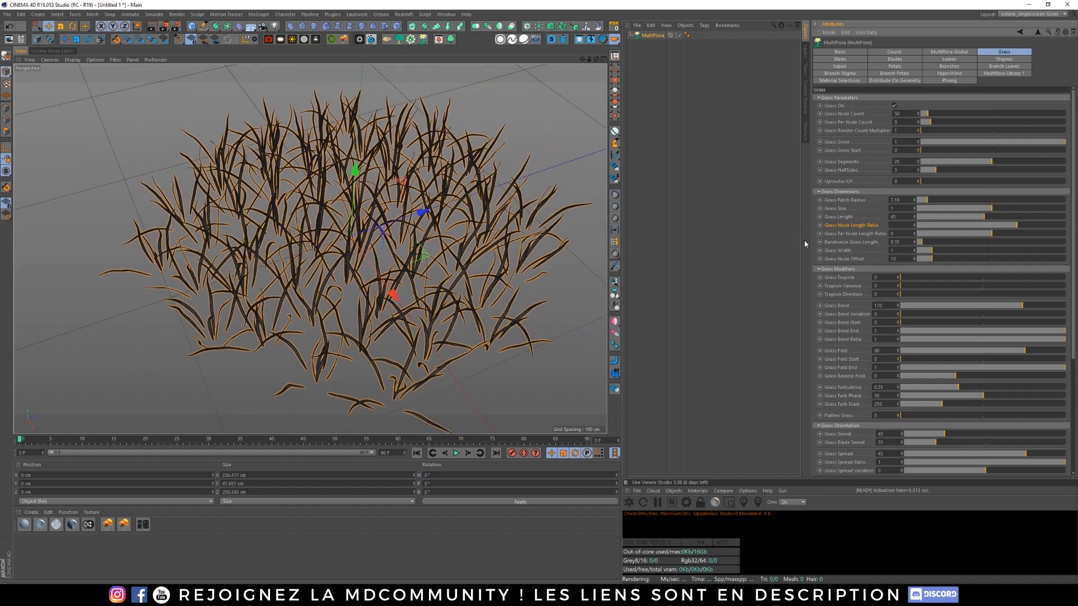
pyautogui.press('Return')
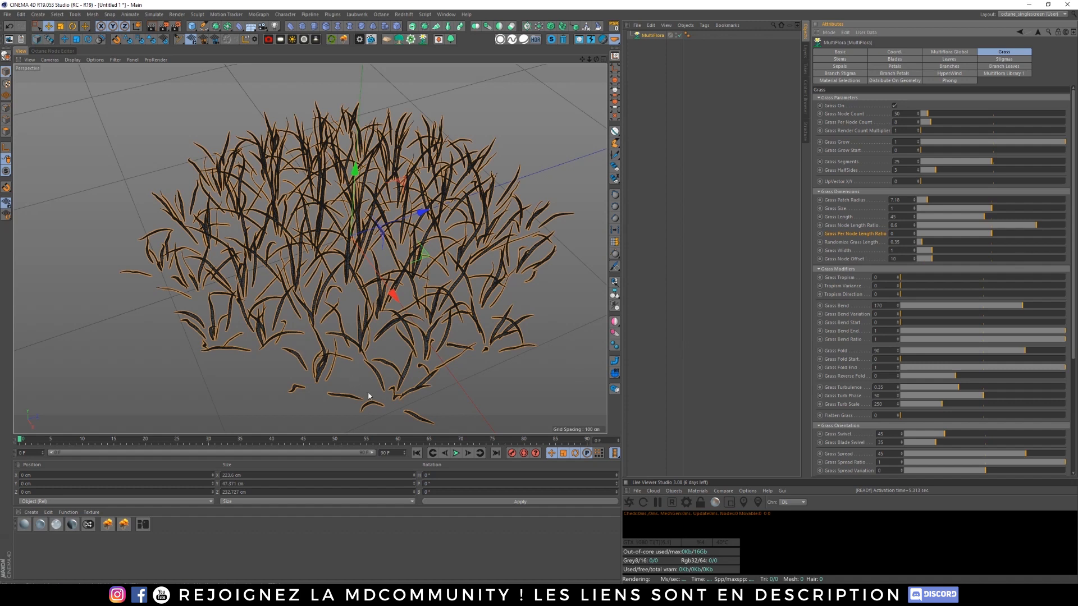
# Step: Try a Grass Per Node Length Ratio of 1, and settle on a value of 0.3
pyautogui.moveTo(993, 235); pyautogui.dragTo(1050, 221)
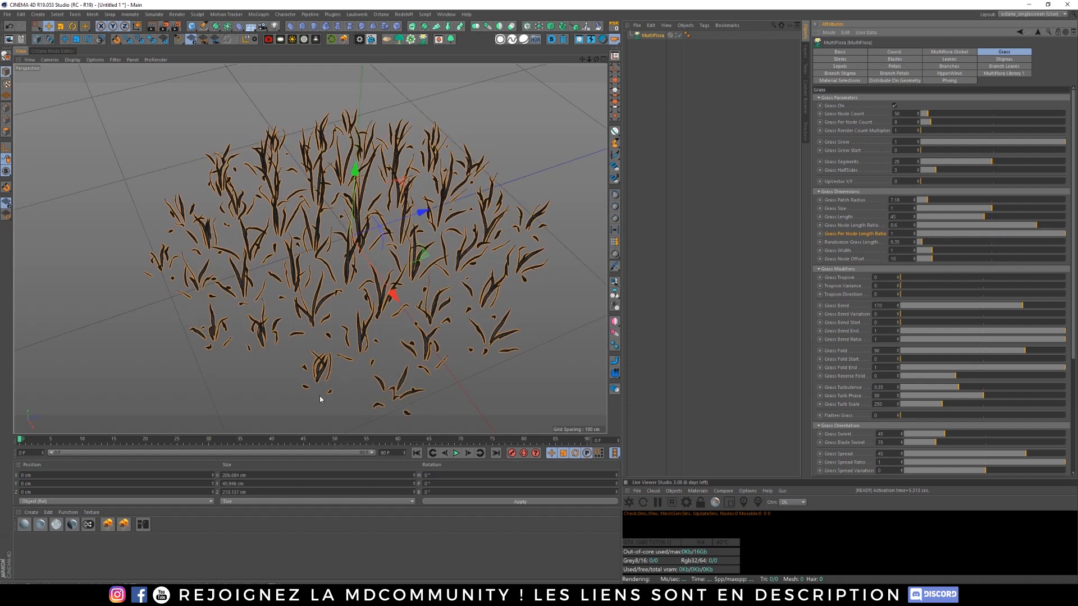
pyautogui.moveTo(1071, 242); pyautogui.dragTo(982, 240)
pyautogui.click(900, 233)
pyautogui.write('.3')
pyautogui.press('Return')
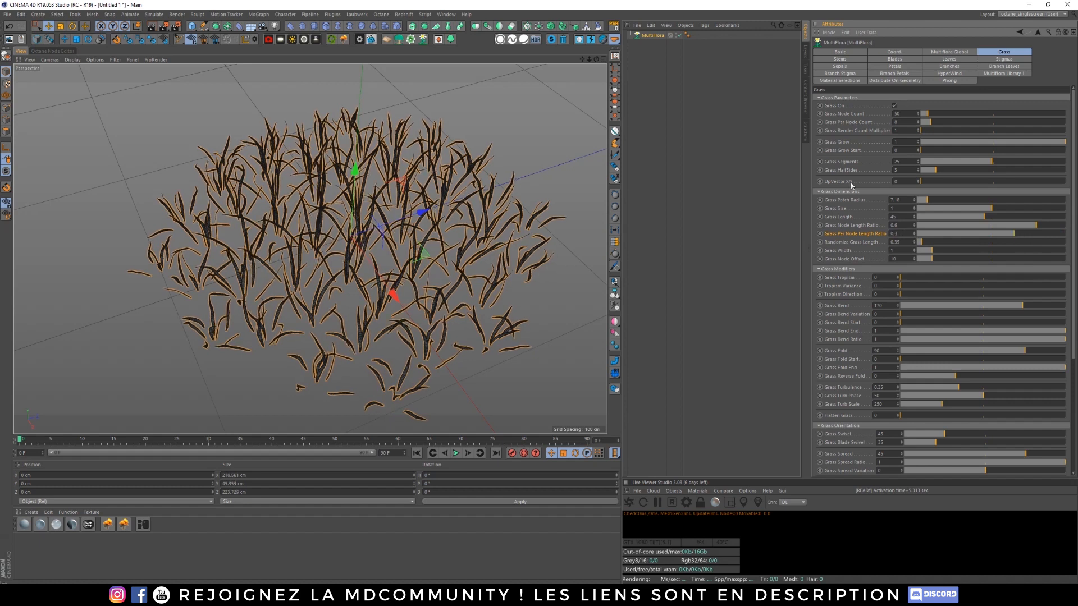
# Step: Make the blade lengths more irregular by setting Randomise Grass Length to 0.8
pyautogui.click(845, 243)
pyautogui.moveTo(924, 242); pyautogui.dragTo(767, 244)
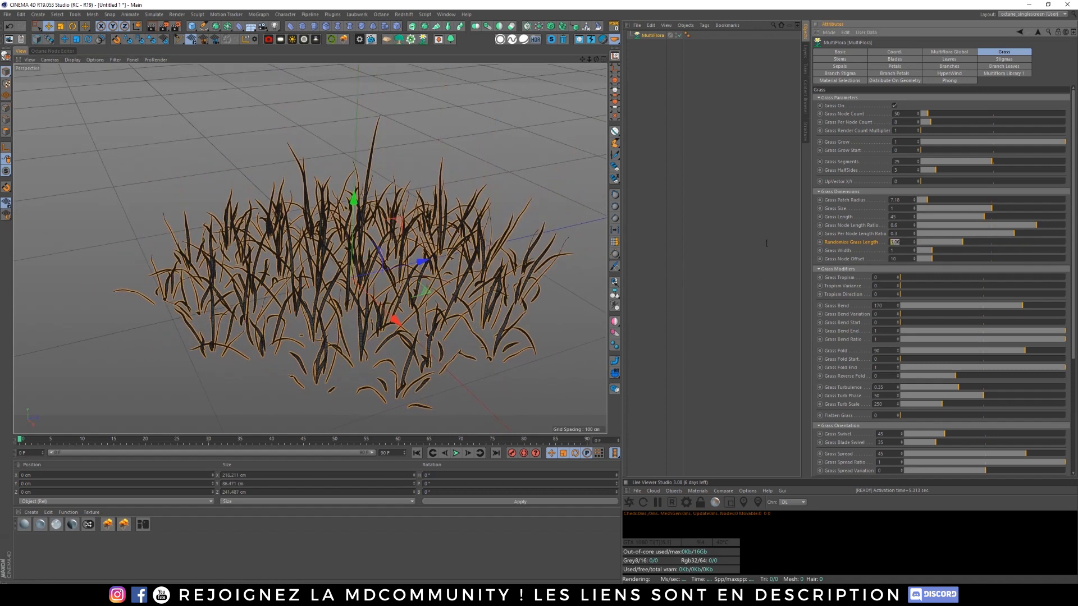
pyautogui.write('0.8')
pyautogui.press('Return')
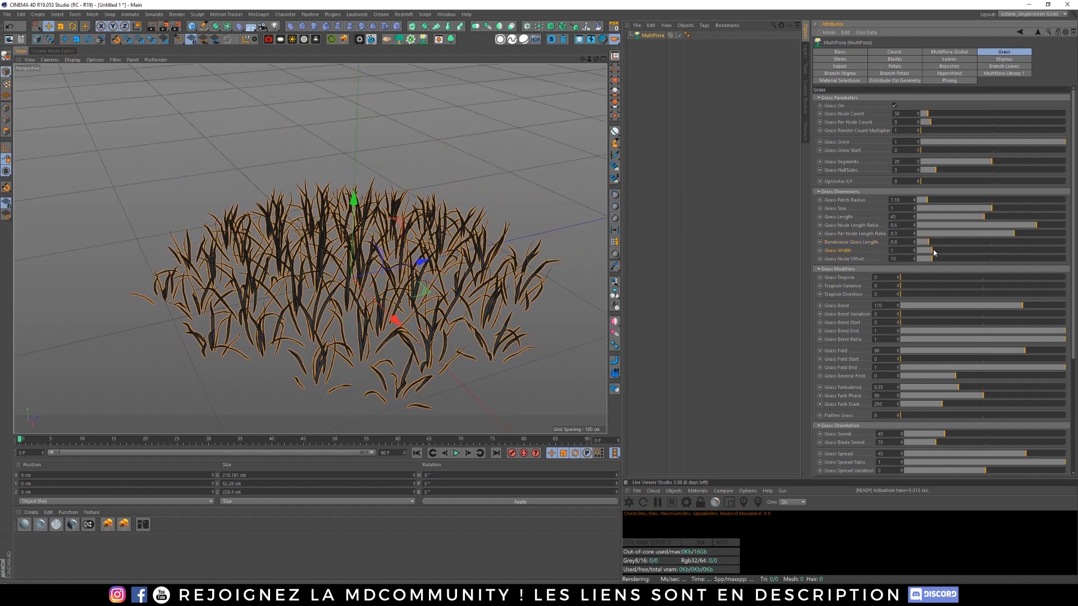
# Step: Try a different Grass Width for the blades, and return it to 1
pyautogui.moveTo(934, 252)
pyautogui.mouseDown()
pyautogui.moveTo(974, 253)
pyautogui.moveTo(929, 254)
pyautogui.mouseUp()
pyautogui.doubleClick(902, 250)
pyautogui.write('1')
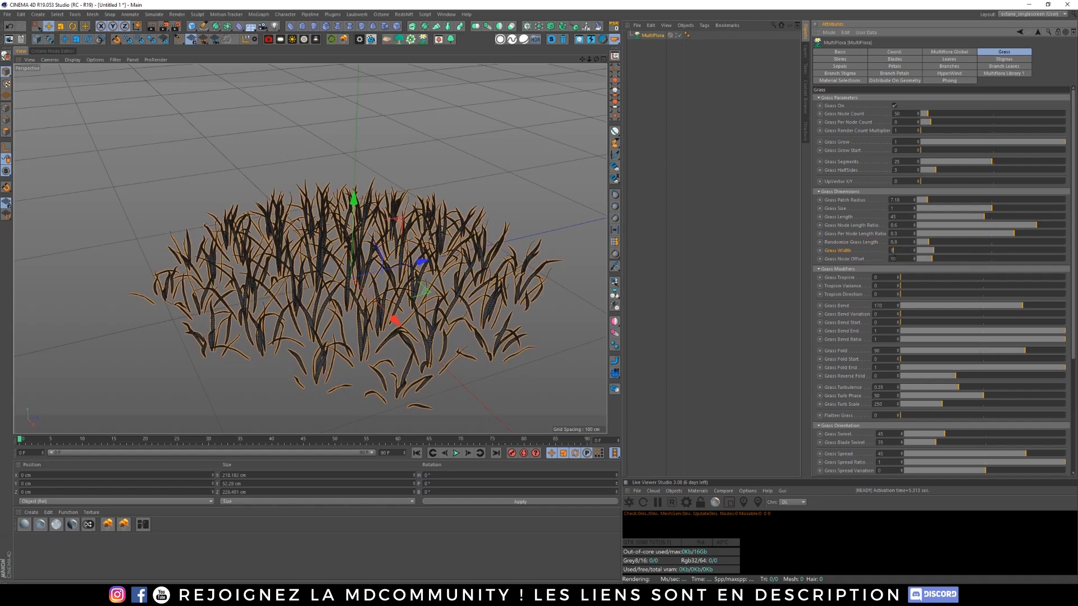
pyautogui.press('Return')
# Step: Bring the blades of each tuft together at the base by reducing the Grass Node Offset to 0
pyautogui.click(854, 262)
pyautogui.keyDown('alt'); pyautogui.moveTo(298, 334); pyautogui.dragTo(425, 314); pyautogui.keyUp('alt')
pyautogui.scroll(10, 425, 314)
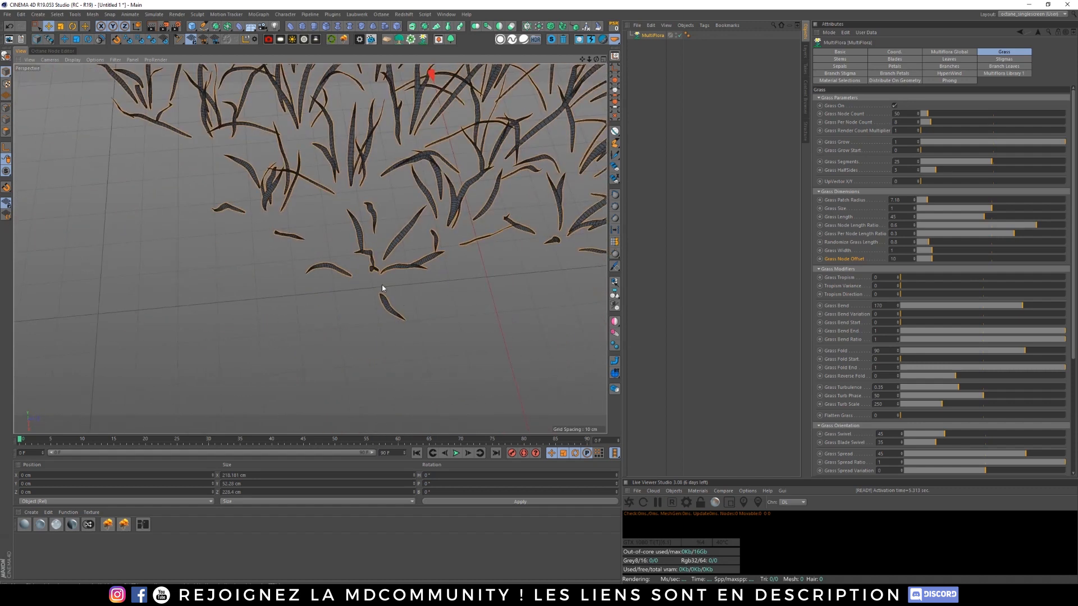
pyautogui.scroll(5, 429, 281)
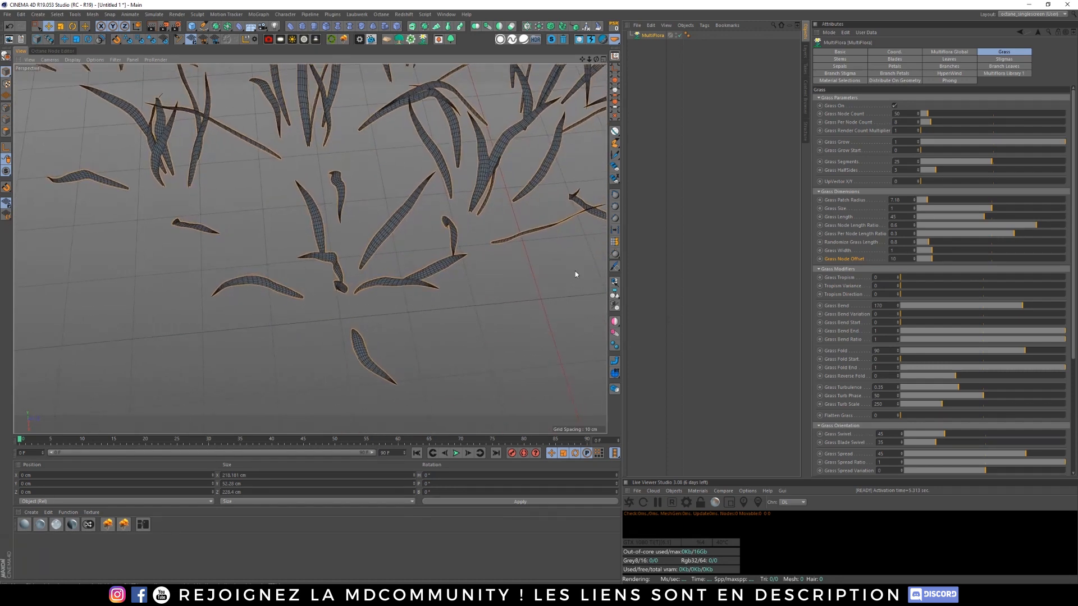
pyautogui.moveTo(931, 261); pyautogui.dragTo(900, 264)
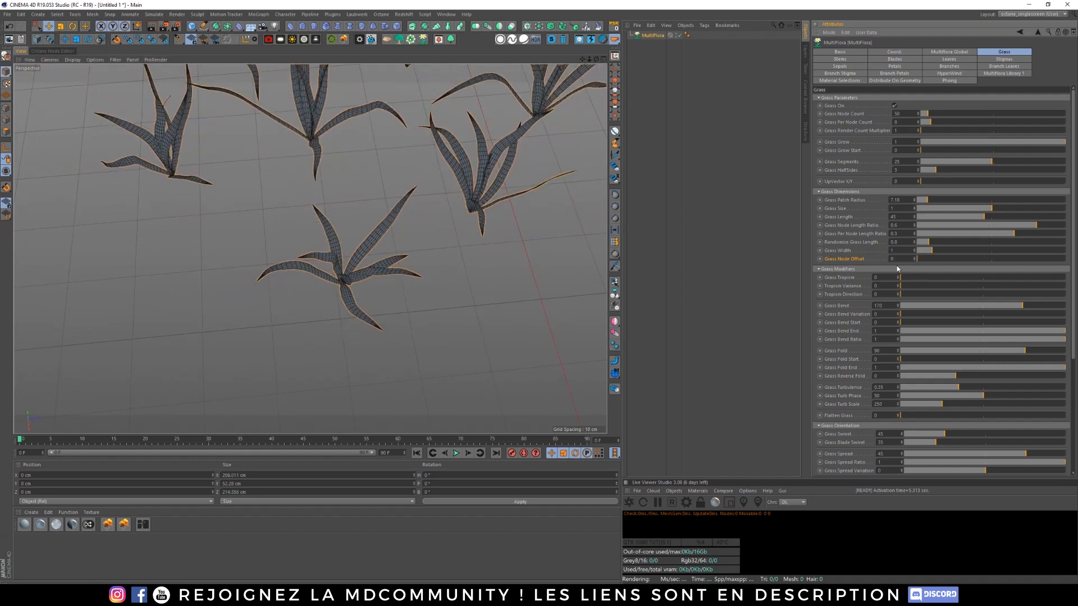
pyautogui.scroll(4, 331, 280)
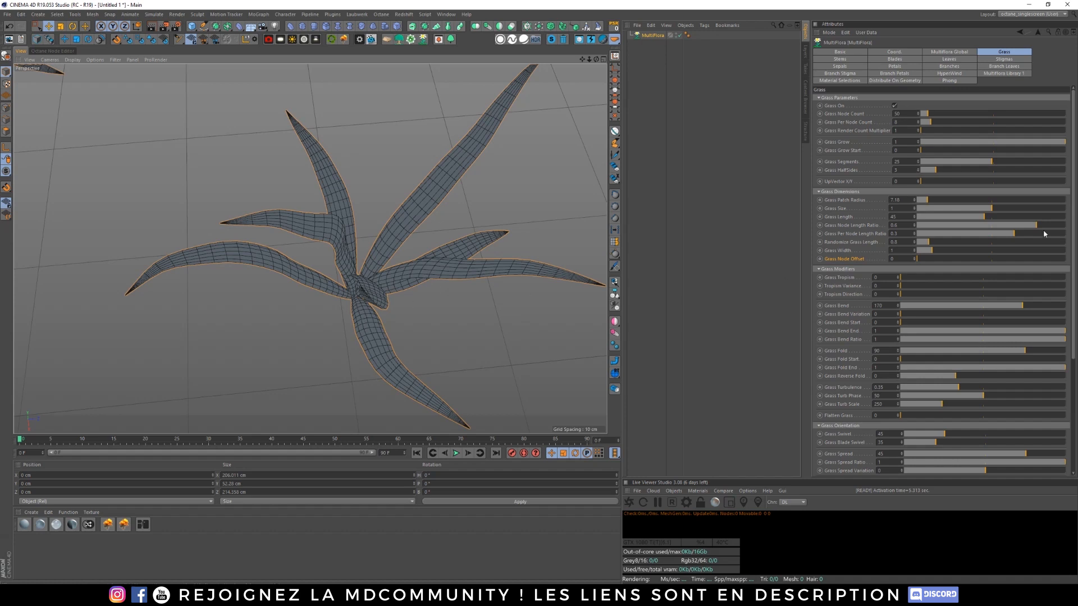
# Step: Try a Grass Node Offset of 10, and settle on a value of 5
pyautogui.moveTo(926, 261); pyautogui.dragTo(942, 259)
pyautogui.write('10')
pyautogui.press('Return')
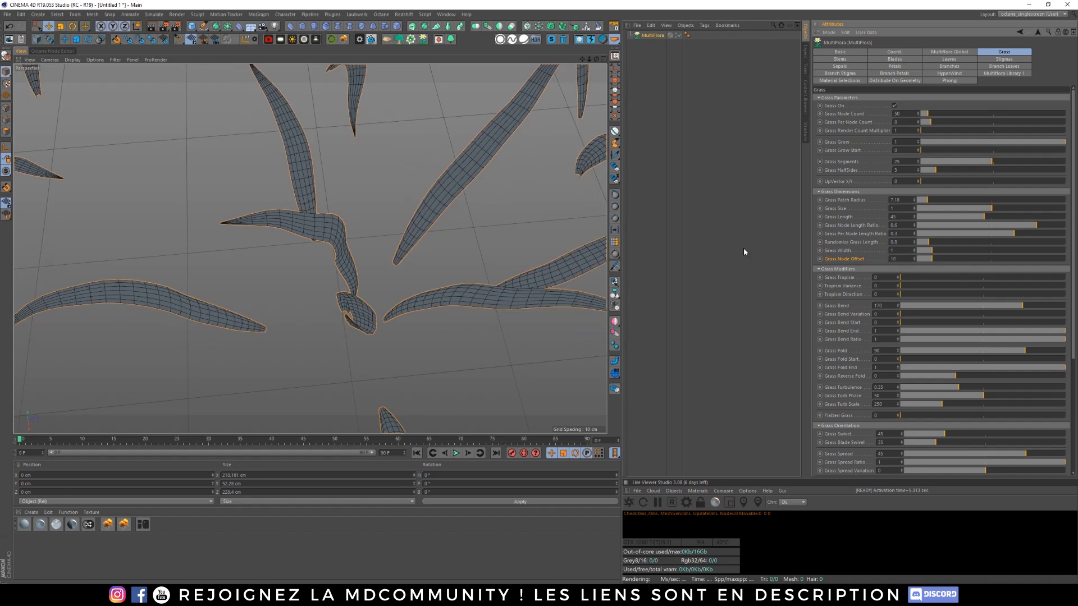
pyautogui.doubleClick(892, 258)
pyautogui.write('5')
pyautogui.press('Return')
# Step: Reduce the Grass Per Node Count to 3 and tighten the Grass Patch Radius to 2
pyautogui.keyDown('alt'); pyautogui.moveTo(450, 228); pyautogui.dragTo(382, 250, button='right'); pyautogui.keyUp('alt')
pyautogui.scroll(-8, 374, 262)
pyautogui.keyDown('alt'); pyautogui.moveTo(373, 263); pyautogui.dragTo(500, 181); pyautogui.keyUp('alt')
pyautogui.keyDown('alt'); pyautogui.moveTo(500, 180); pyautogui.dragTo(479, 281, button='middle'); pyautogui.keyUp('alt')
pyautogui.scroll(3, 479, 295)
pyautogui.scroll(2, 480, 295)
pyautogui.click(836, 278)
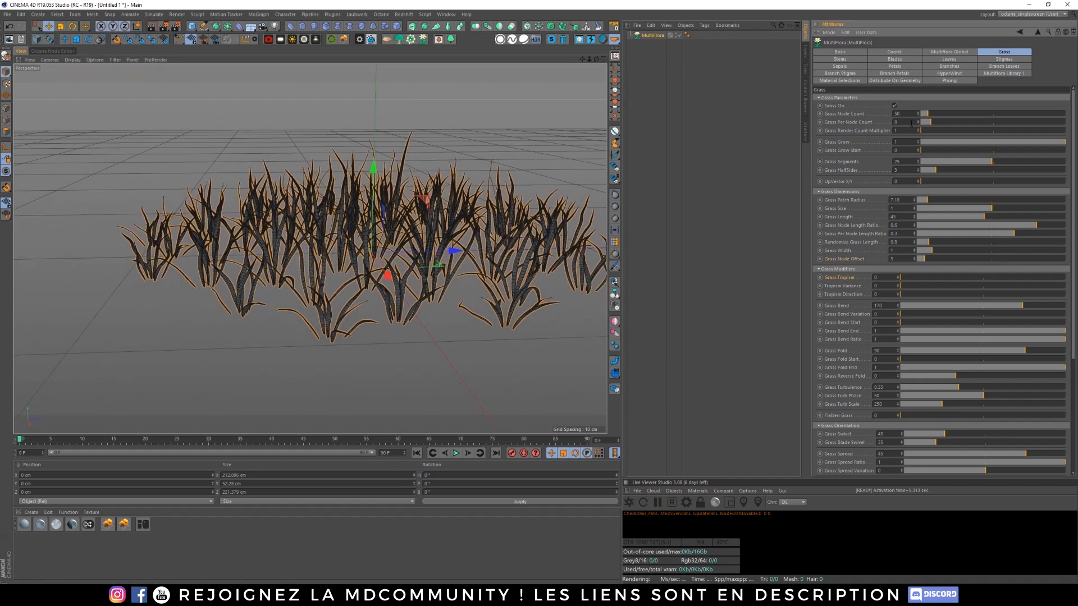
pyautogui.write('3')
pyautogui.press('Return')
pyautogui.doubleClick(909, 199)
pyautogui.write('2')
pyautogui.press('Return')
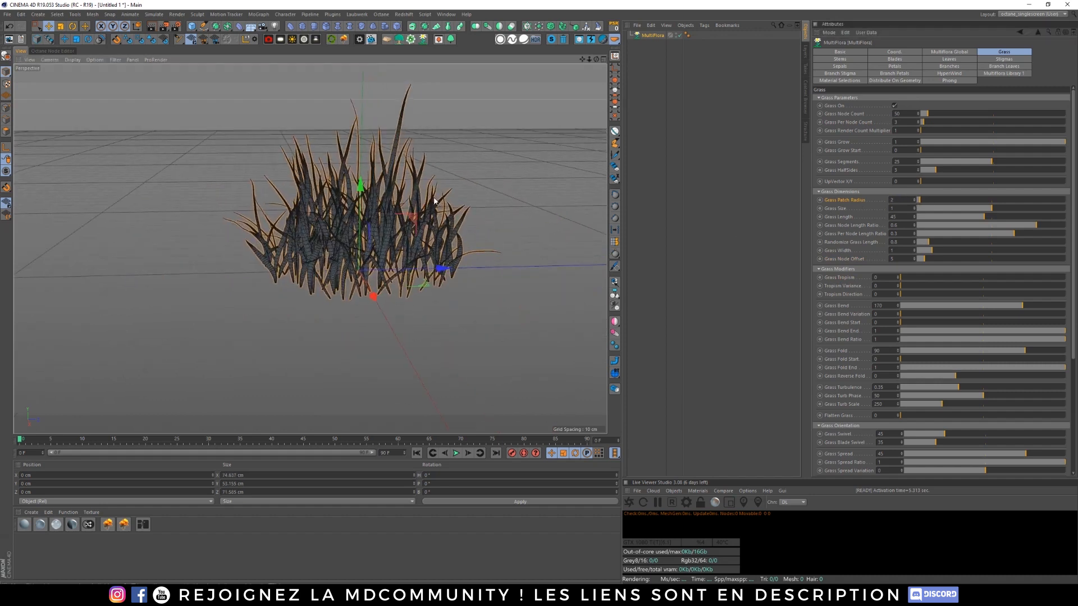
pyautogui.scroll(3, 434, 201)
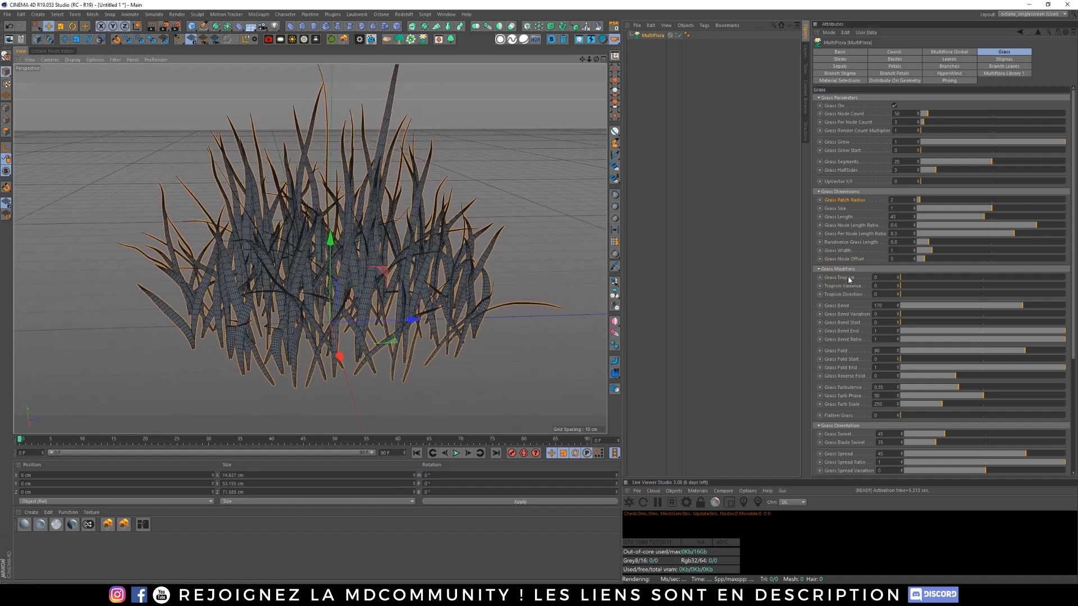
# Step: Try strongly curved blades with a Grass Tropism of about 149 and a Tropism Variance of about 0.52
pyautogui.moveTo(901, 279); pyautogui.dragTo(953, 279)
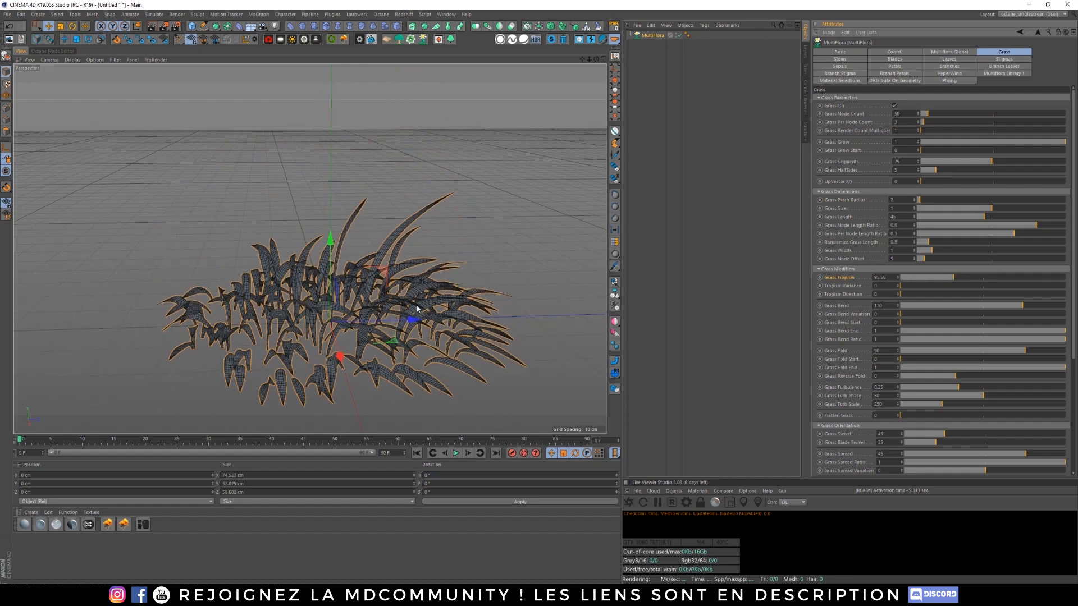
pyautogui.scroll(10, 417, 308)
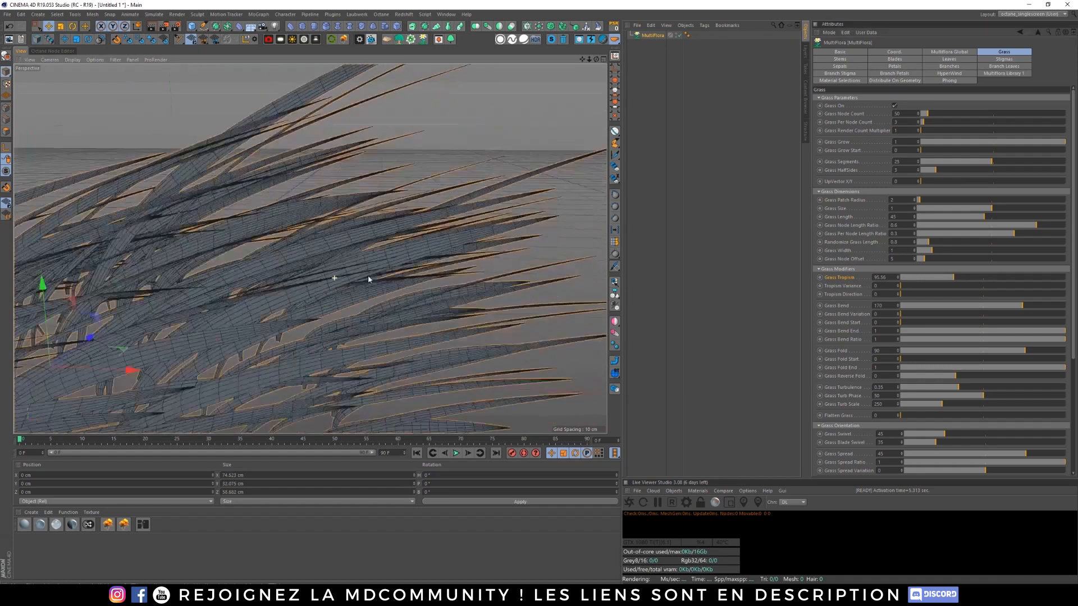
pyautogui.scroll(-6, 368, 278)
pyautogui.keyDown('alt'); pyautogui.moveTo(390, 265); pyautogui.dragTo(344, 270); pyautogui.keyUp('alt')
pyautogui.keyDown('alt'); pyautogui.moveTo(344, 270); pyautogui.dragTo(416, 241, button='middle'); pyautogui.keyUp('alt')
pyautogui.scroll(2, 416, 241)
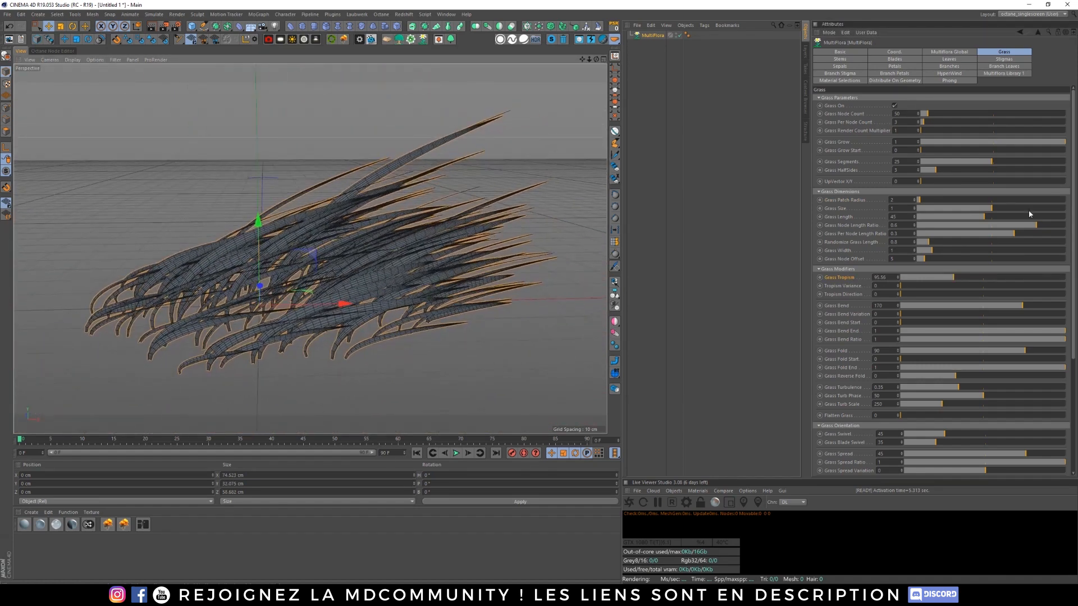
pyautogui.moveTo(954, 278); pyautogui.dragTo(983, 278)
pyautogui.moveTo(905, 286); pyautogui.dragTo(987, 286)
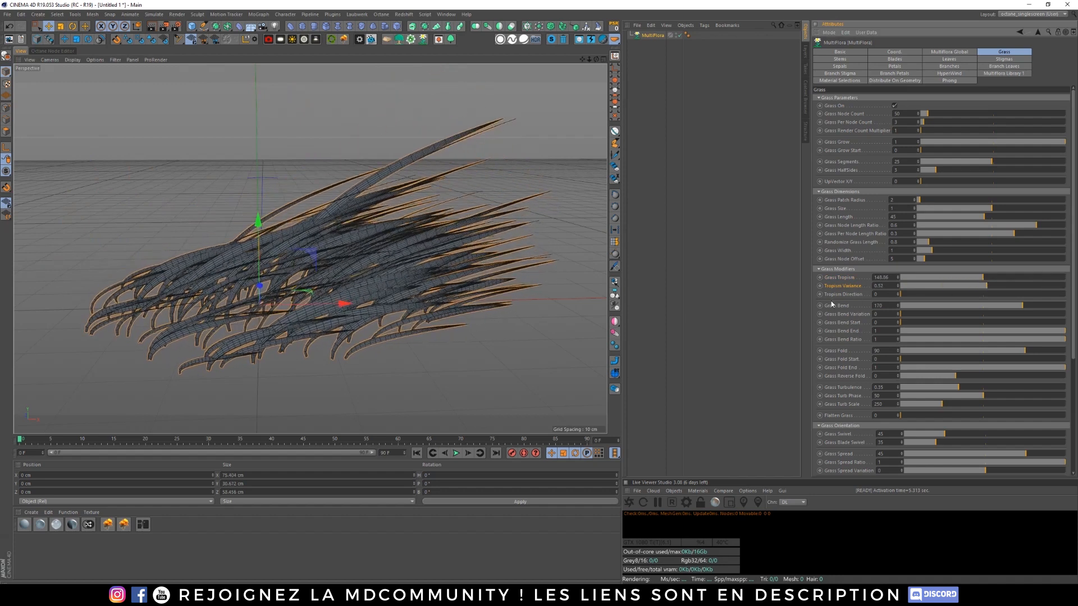
# Step: Widen the Grass Patch Radius to about 7 and set the Tropism Direction to 0.5
pyautogui.moveTo(921, 200); pyautogui.dragTo(927, 200)
pyautogui.keyDown('alt'); pyautogui.moveTo(494, 230); pyautogui.dragTo(427, 248, button='right'); pyautogui.keyUp('alt')
pyautogui.keyDown('alt'); pyautogui.moveTo(428, 247); pyautogui.dragTo(514, 265); pyautogui.keyUp('alt')
pyautogui.moveTo(908, 295)
pyautogui.mouseDown()
pyautogui.moveTo(948, 293)
pyautogui.moveTo(891, 295)
pyautogui.mouseUp()
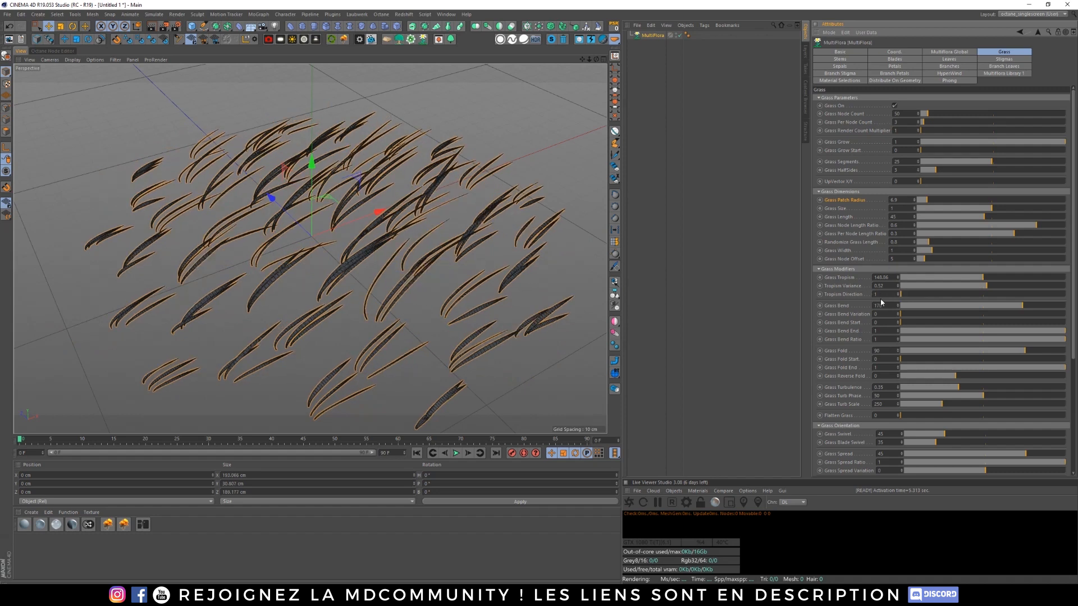
pyautogui.write('0.5')
pyautogui.press('Return')
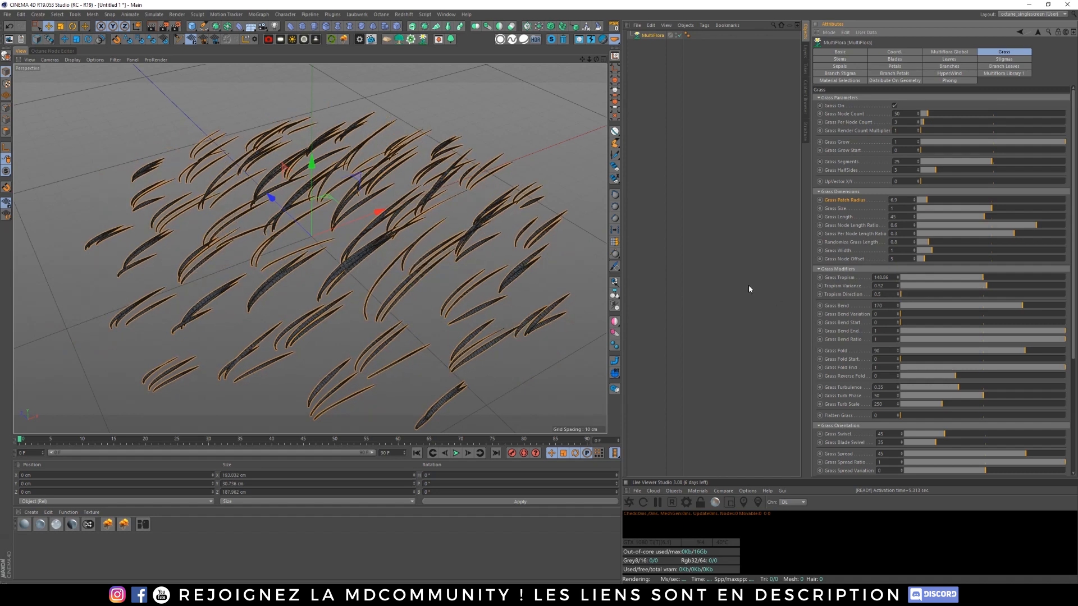
# Step: Straighten the blades by setting the Grass Tropism to 10 and the Tropism Variance to 0.1
pyautogui.click(891, 277)
pyautogui.write('10')
pyautogui.press('Return')
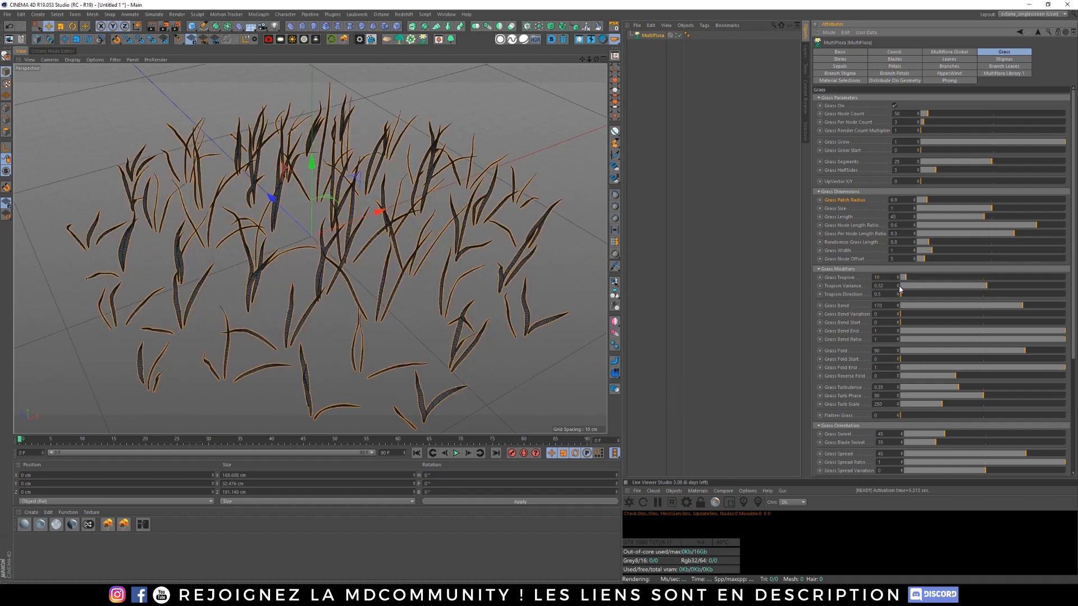
pyautogui.click(884, 286)
pyautogui.write('0.1')
pyautogui.press('Return')
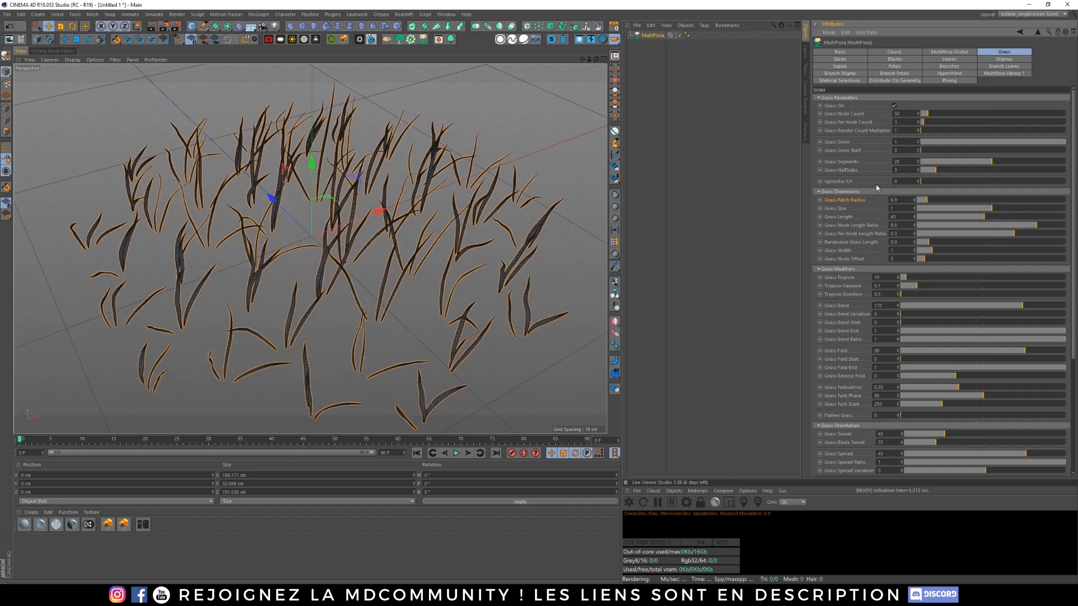
# Step: Gather the grass into a compact clump by setting the Grass Patch Radius to 2
pyautogui.click(910, 200)
pyautogui.write('2')
pyautogui.press('Return')
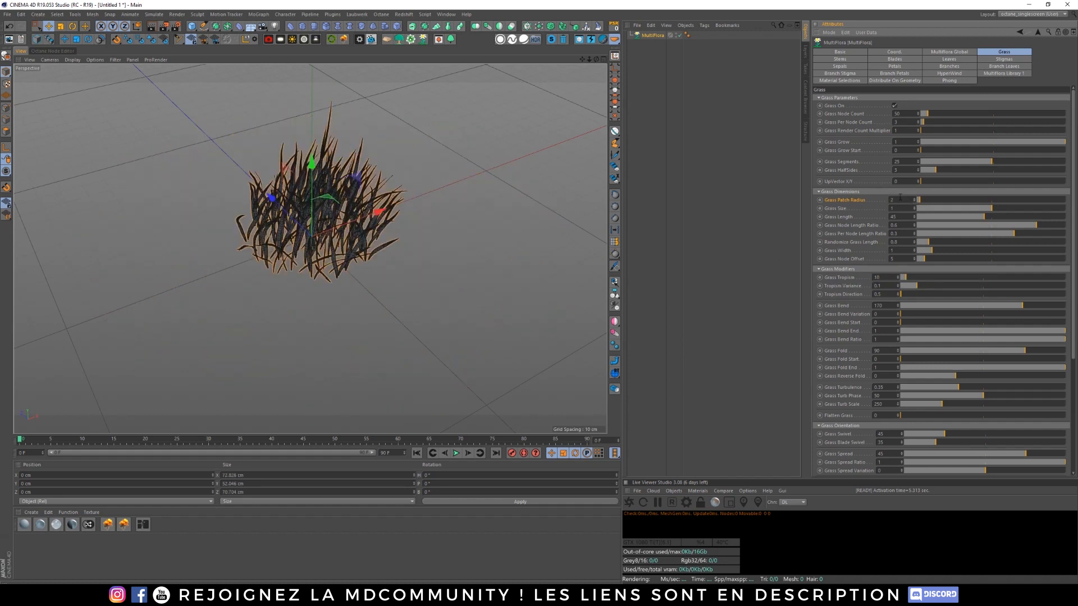
pyautogui.keyDown('alt'); pyautogui.moveTo(412, 296); pyautogui.dragTo(420, 260); pyautogui.keyUp('alt')
pyautogui.keyDown('alt'); pyautogui.moveTo(399, 308); pyautogui.dragTo(393, 277, button='middle'); pyautogui.keyUp('alt')
pyautogui.keyDown('alt'); pyautogui.moveTo(393, 277); pyautogui.dragTo(456, 265, button='right'); pyautogui.keyUp('alt')
pyautogui.keyDown('alt'); pyautogui.moveTo(457, 265); pyautogui.dragTo(432, 286, button='middle'); pyautogui.keyUp('alt')
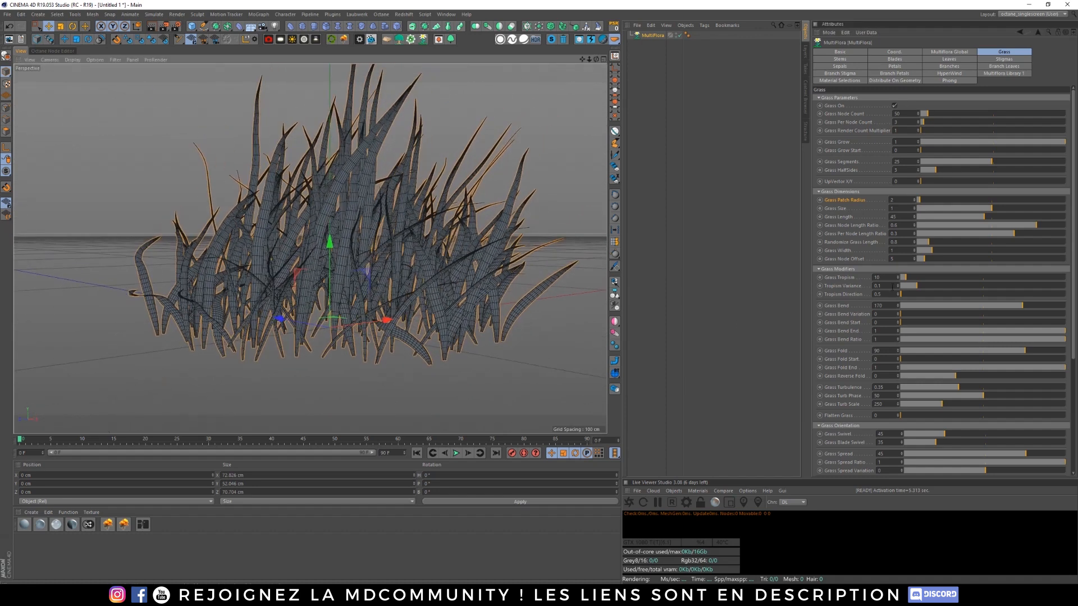
# Step: Reduce the grass to a single blade by setting the Grass Node Count and Grass Per Node Count to 1
pyautogui.click(841, 307)
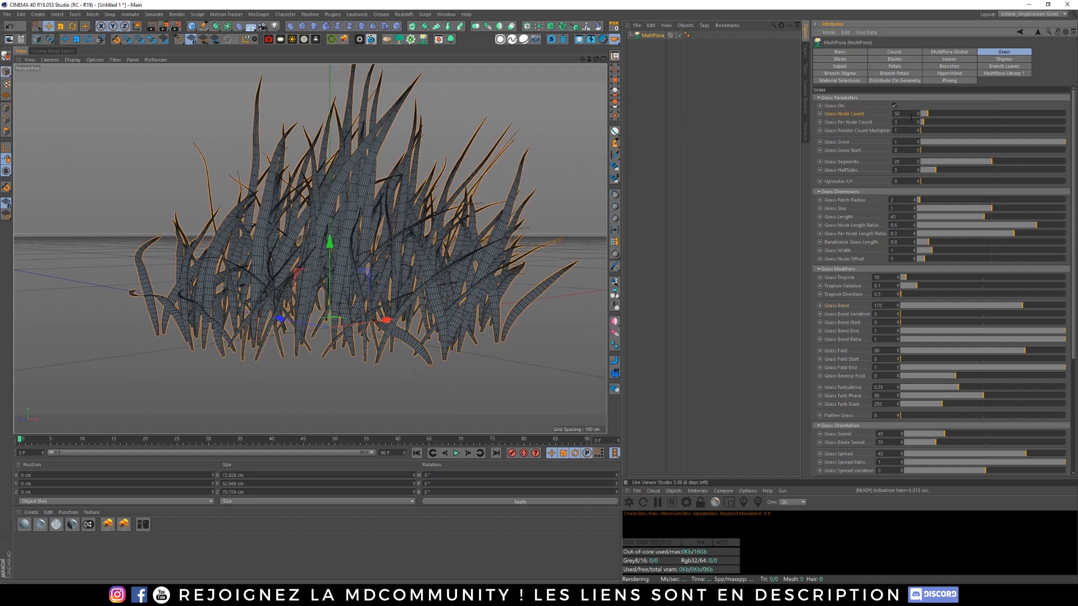
pyautogui.write('1')
pyautogui.press('Return')
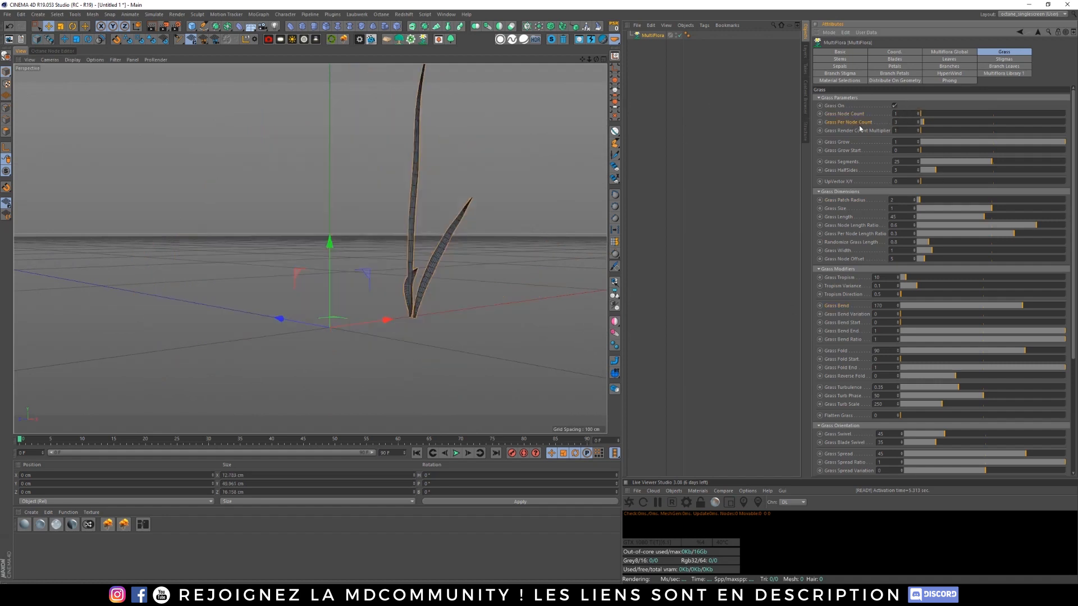
pyautogui.press('Return')
pyautogui.keyDown('alt'); pyautogui.moveTo(444, 228); pyautogui.dragTo(388, 287, button='middle'); pyautogui.keyUp('alt')
# Step: Center the single blade with a Grass Patch Radius of 0 and remove its Grass Tropism by setting it to 0
pyautogui.doubleClick(908, 200)
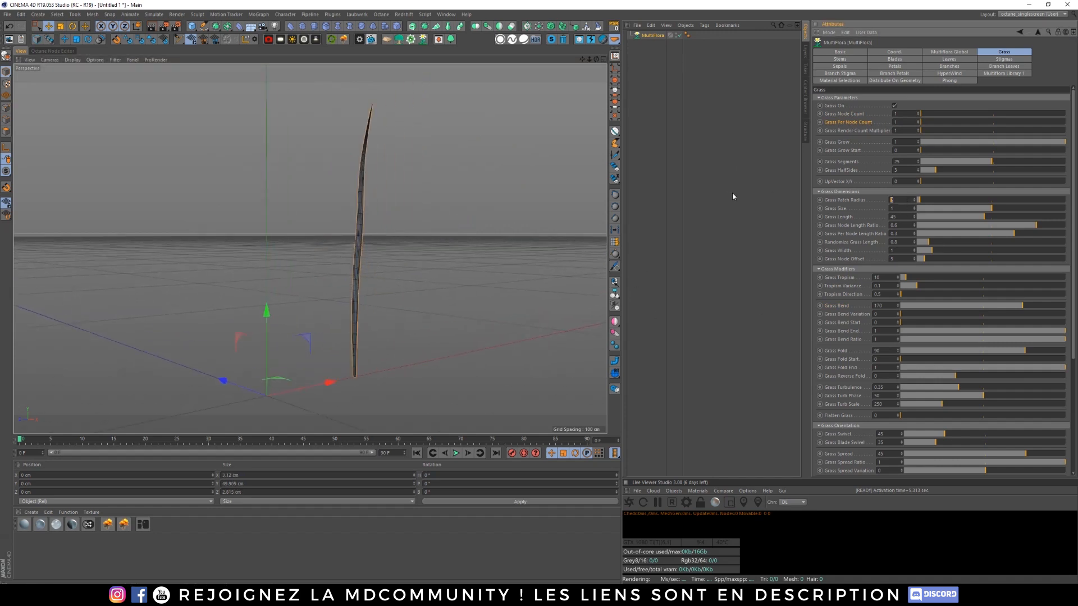
pyautogui.write('0')
pyautogui.press('Return')
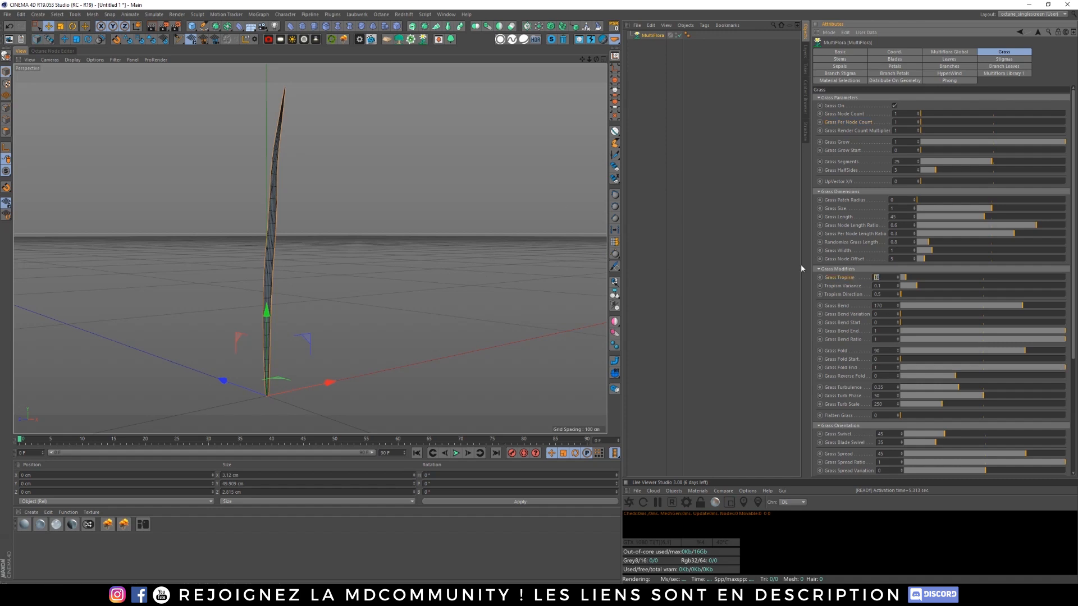
pyautogui.write('0')
pyautogui.press('Return')
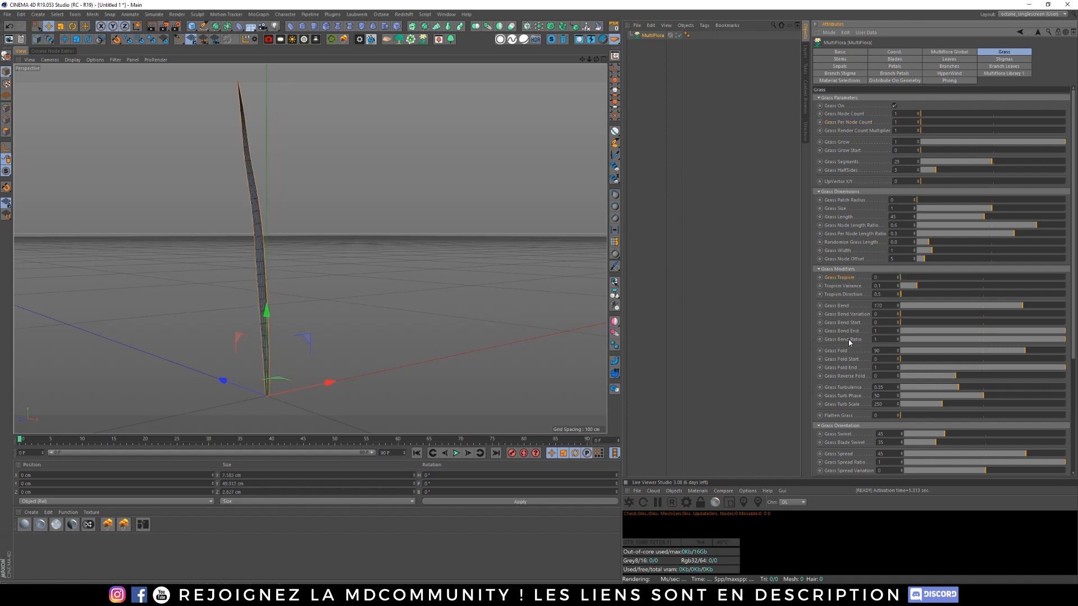
# Step: Give the blade a clean arch by setting both the Grass Bend Ratio and the Grass Turbulence to 0
pyautogui.doubleClick(886, 339)
pyautogui.write('0')
pyautogui.press('Return')
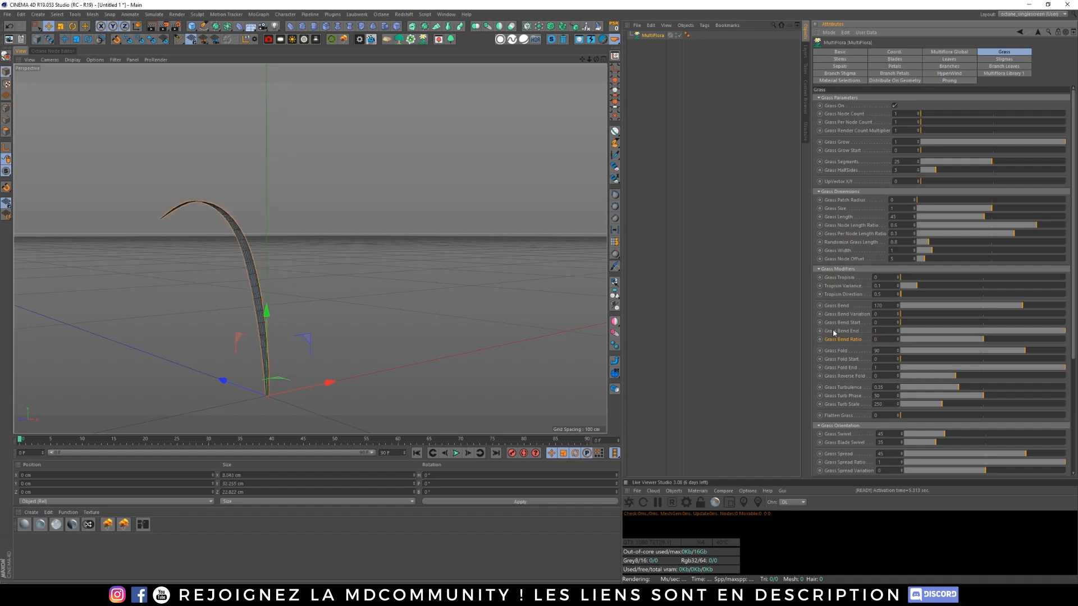
pyautogui.doubleClick(878, 388)
pyautogui.write('0')
pyautogui.press('Return')
pyautogui.keyDown('alt'); pyautogui.moveTo(445, 330); pyautogui.dragTo(423, 292); pyautogui.keyUp('alt')
pyautogui.scroll(4, 422, 292)
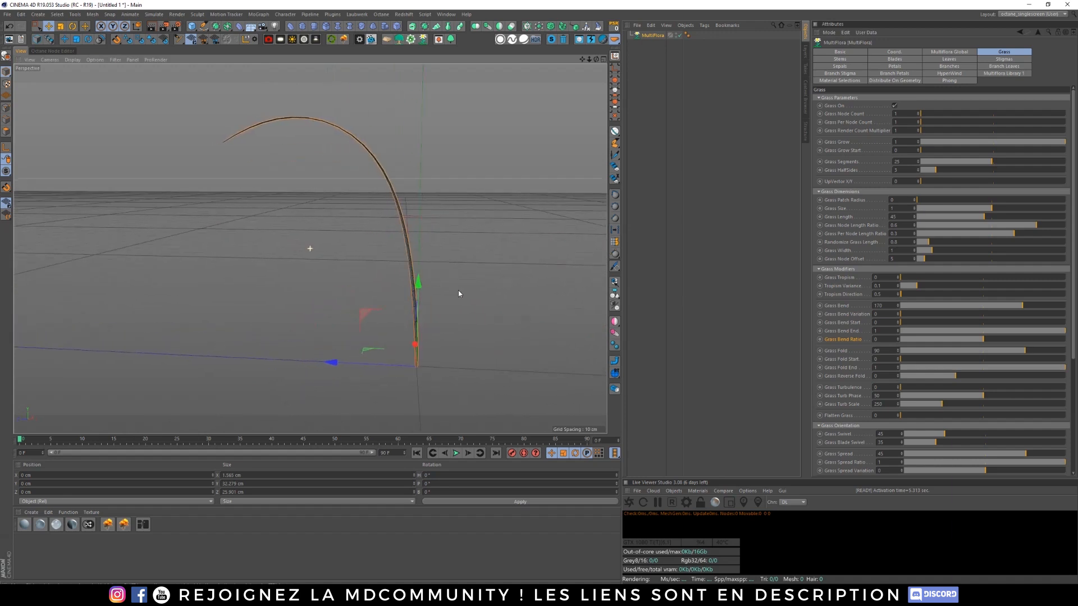
# Step: Make the blade curve only from halfway up by setting the Grass Bend Start to 0.5
pyautogui.click(844, 306)
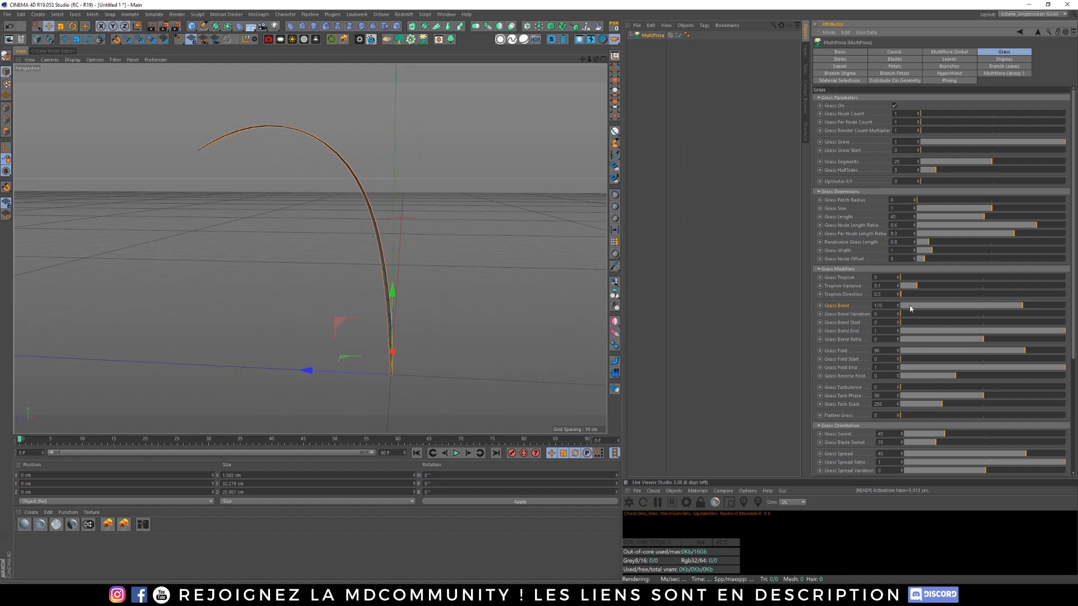
pyautogui.doubleClick(887, 305)
pyautogui.click(843, 324)
pyautogui.moveTo(908, 324); pyautogui.dragTo(984, 325)
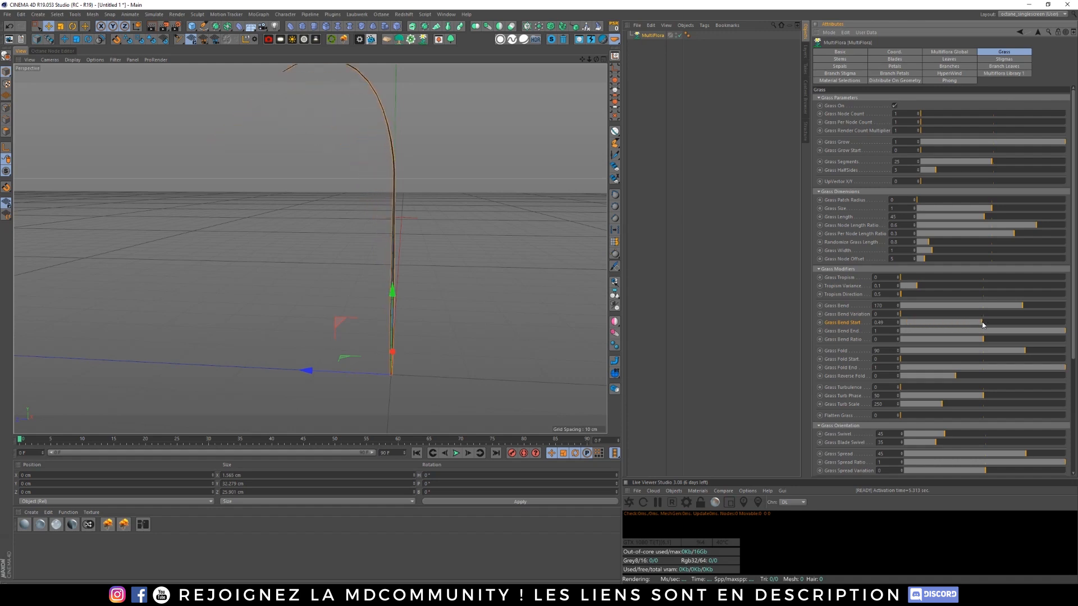
pyautogui.keyDown('alt'); pyautogui.moveTo(548, 278); pyautogui.dragTo(497, 295); pyautogui.keyUp('alt')
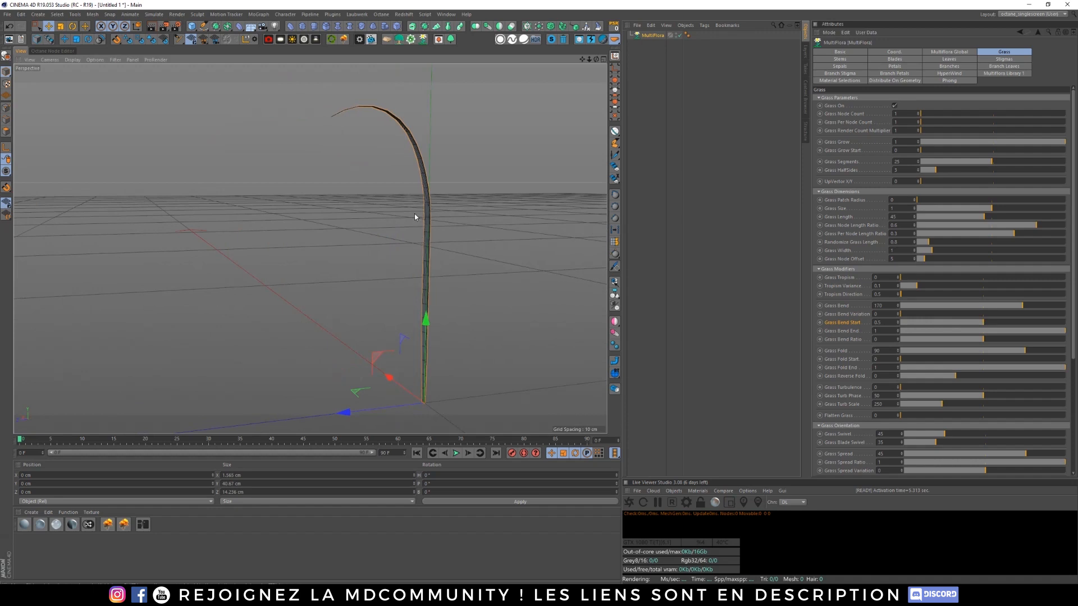
# Step: Make the blade curve almost from its base by setting the Grass Bend Start to 0.1
pyautogui.click(879, 306)
pyautogui.moveTo(964, 326)
pyautogui.mouseDown()
pyautogui.moveTo(999, 321)
pyautogui.moveTo(908, 325)
pyautogui.moveTo(1010, 323)
pyautogui.moveTo(948, 326)
pyautogui.moveTo(1002, 325)
pyautogui.moveTo(964, 328)
pyautogui.mouseUp()
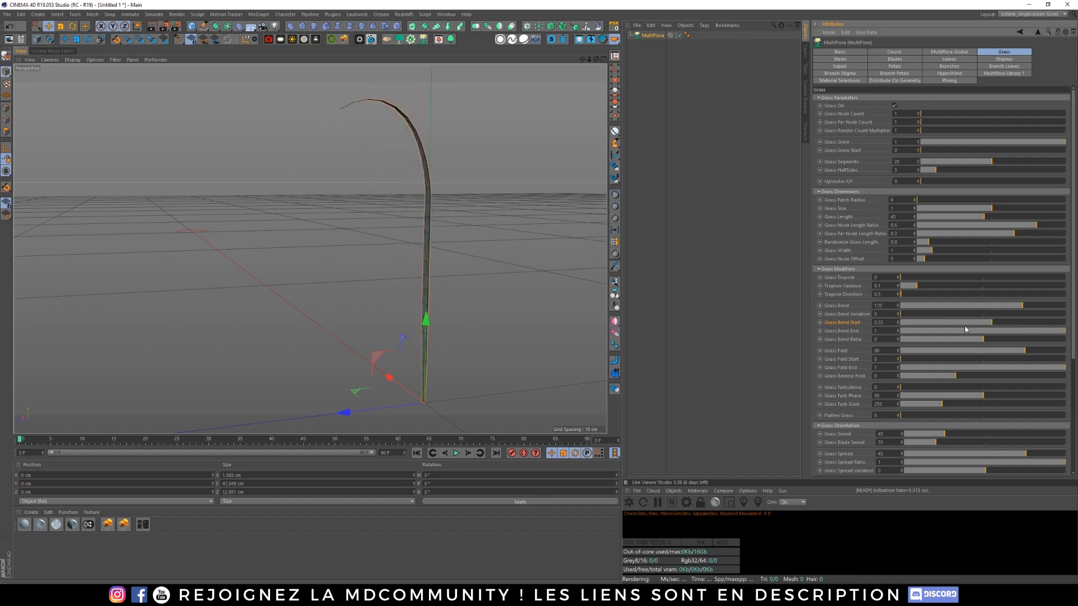
pyautogui.moveTo(891, 322); pyautogui.dragTo(673, 322)
pyautogui.write('.1')
pyautogui.press('Return')
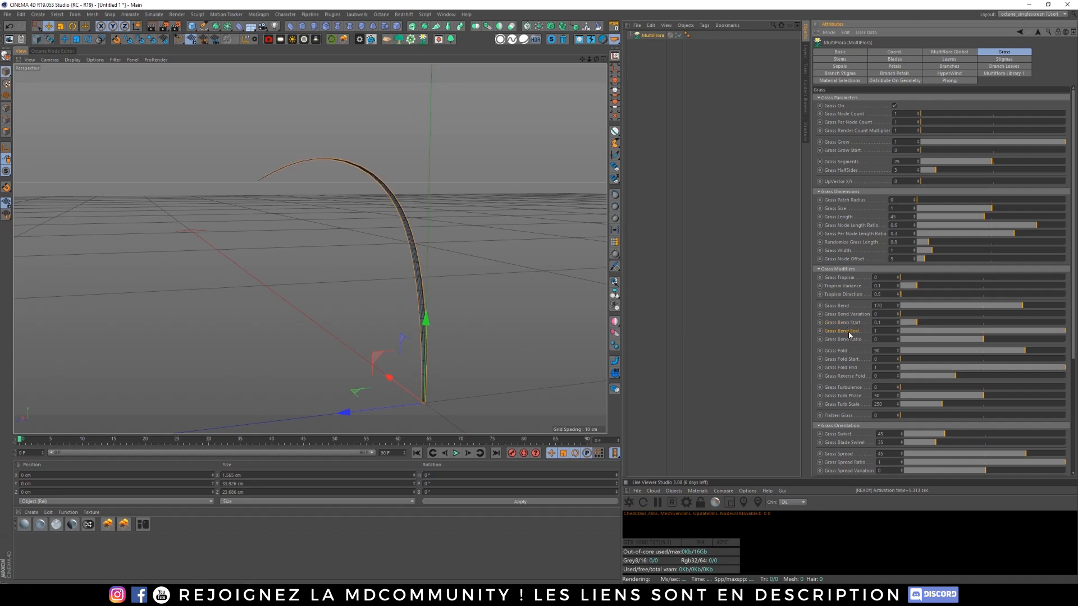
# Step: Try confining the curve to the lower part of the blade with a Grass Bend End of 0.3
pyautogui.moveTo(1061, 332); pyautogui.dragTo(978, 338)
pyautogui.write('0.3')
pyautogui.press('Return')
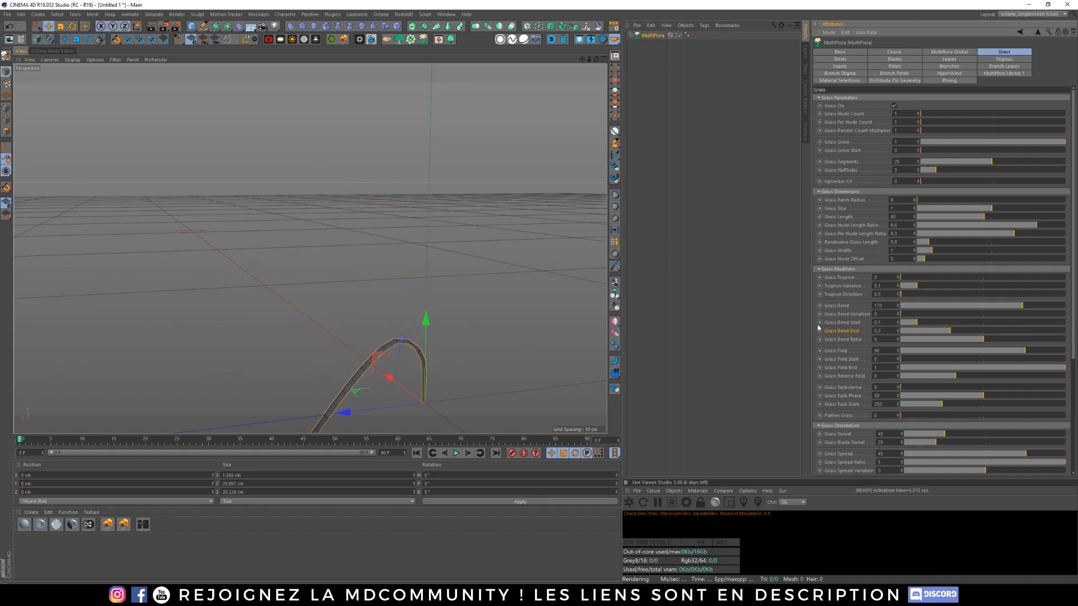
pyautogui.keyDown('alt'); pyautogui.moveTo(476, 368); pyautogui.dragTo(473, 338, button='middle'); pyautogui.keyUp('alt')
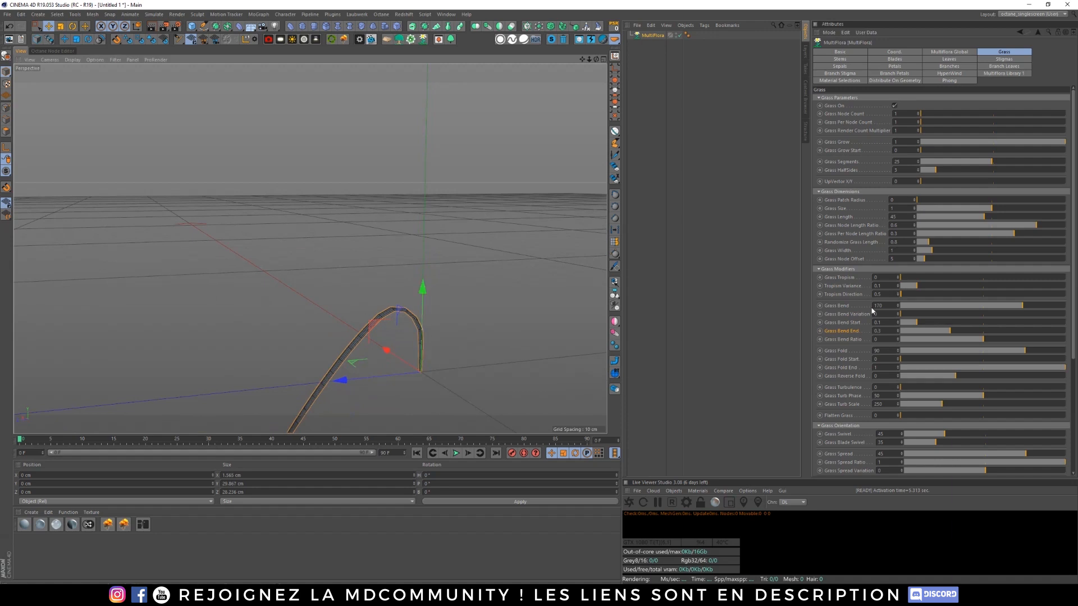
pyautogui.keyDown('alt'); pyautogui.moveTo(393, 356); pyautogui.dragTo(434, 281, button='middle'); pyautogui.keyUp('alt')
pyautogui.keyDown('alt'); pyautogui.moveTo(435, 282); pyautogui.dragTo(422, 340, button='right'); pyautogui.keyUp('alt')
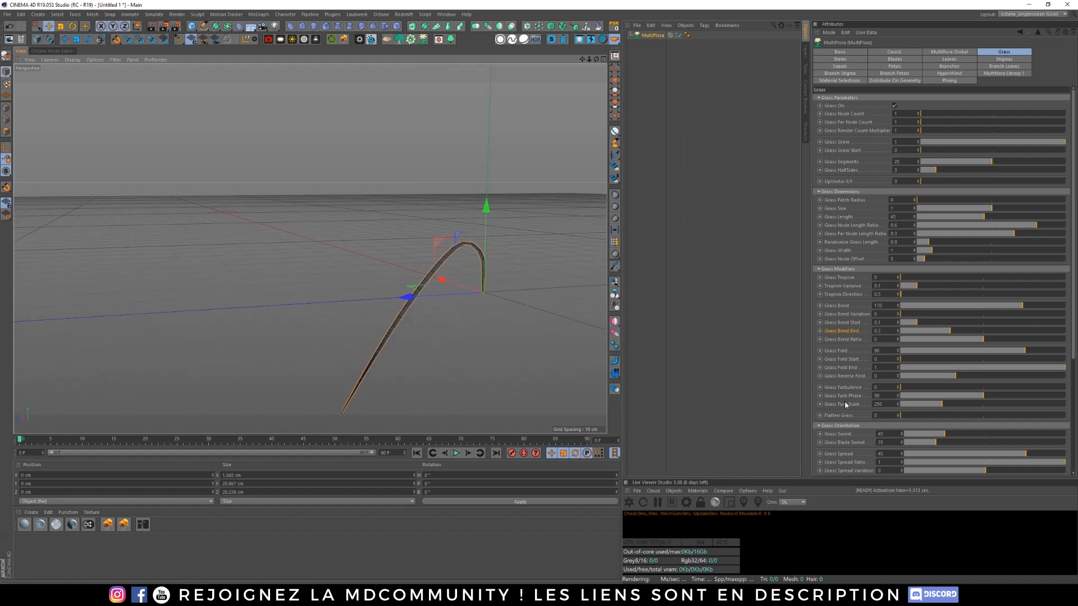
# Step: Extend the curve nearly to the blade's tip by setting the Grass Bend End to 0.9
pyautogui.click(884, 331)
pyautogui.write('0.9')
pyautogui.press('Return')
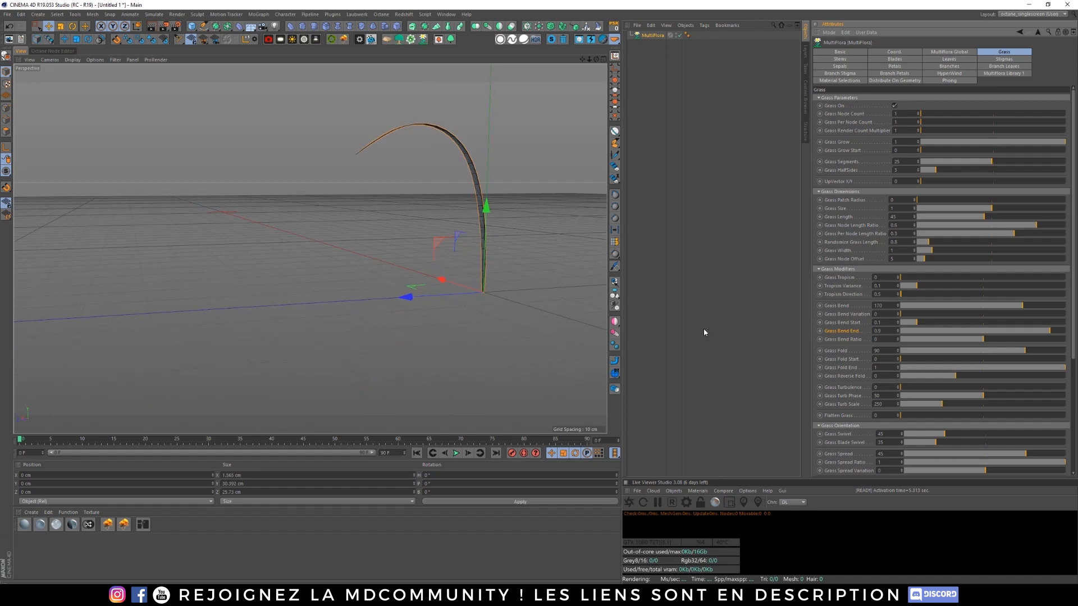
pyautogui.keyDown('alt'); pyautogui.moveTo(499, 241); pyautogui.dragTo(416, 261, button='middle'); pyautogui.keyUp('alt')
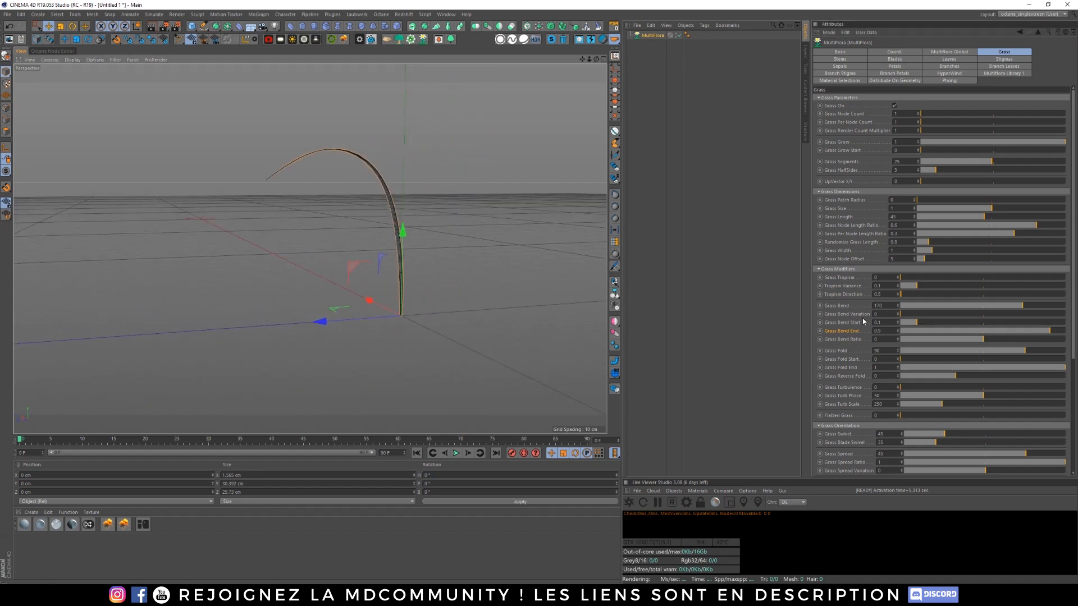
# Step: Build a full tuft with a Grass Node Count of 50, a Grass Per Node Count of 3 and a Grass Patch Radius of 2
pyautogui.click(903, 114)
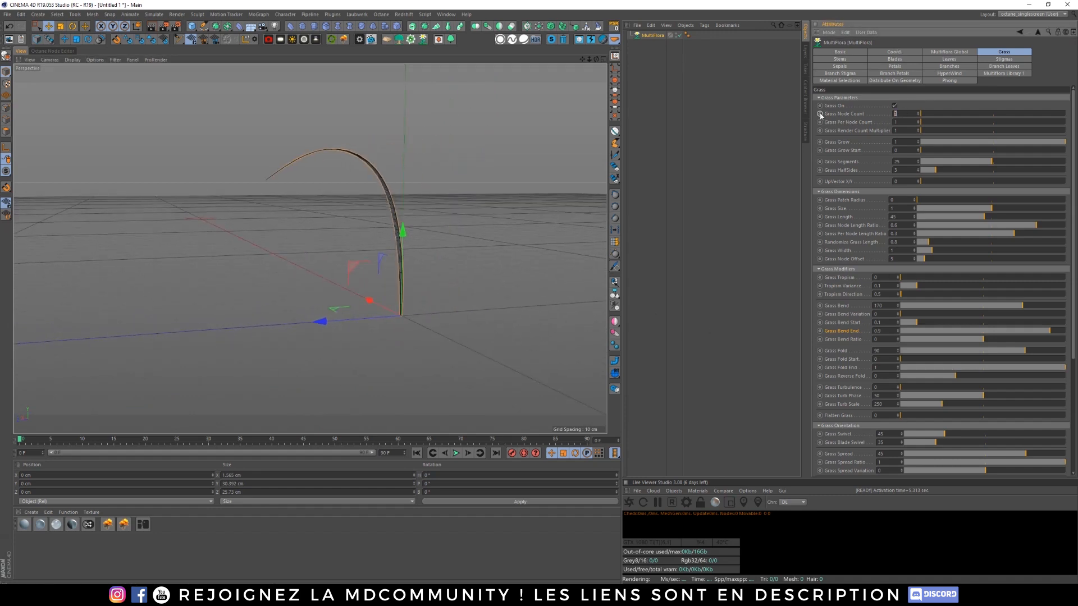
pyautogui.write('50')
pyautogui.press('Return')
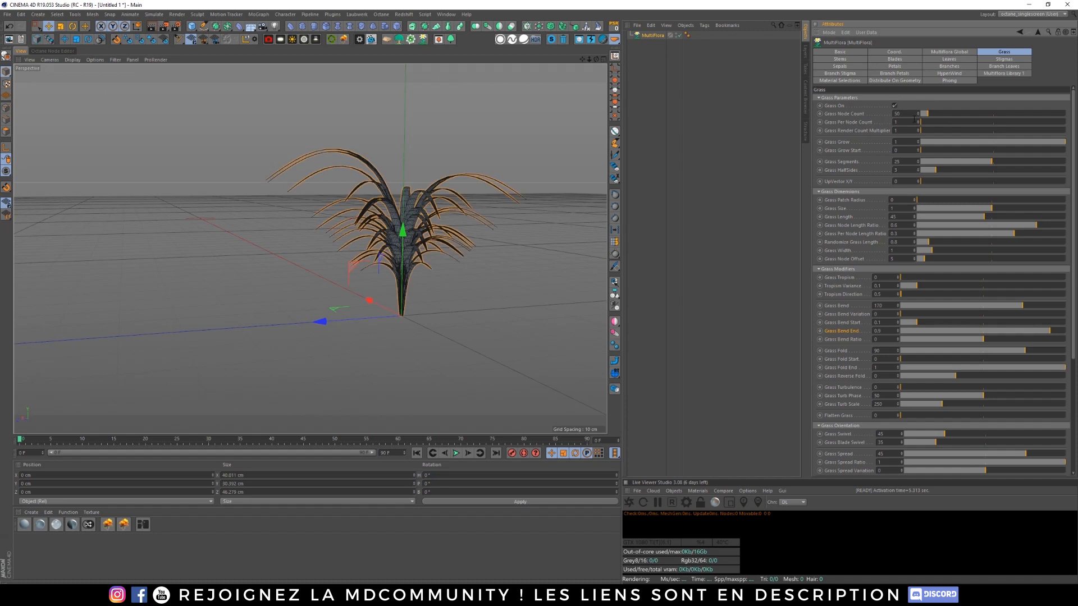
pyautogui.press('Return')
pyautogui.moveTo(901, 200); pyautogui.dragTo(822, 201)
pyautogui.write('2')
pyautogui.press('Return')
pyautogui.keyDown('alt'); pyautogui.moveTo(453, 314); pyautogui.dragTo(371, 309, button='middle'); pyautogui.keyUp('alt')
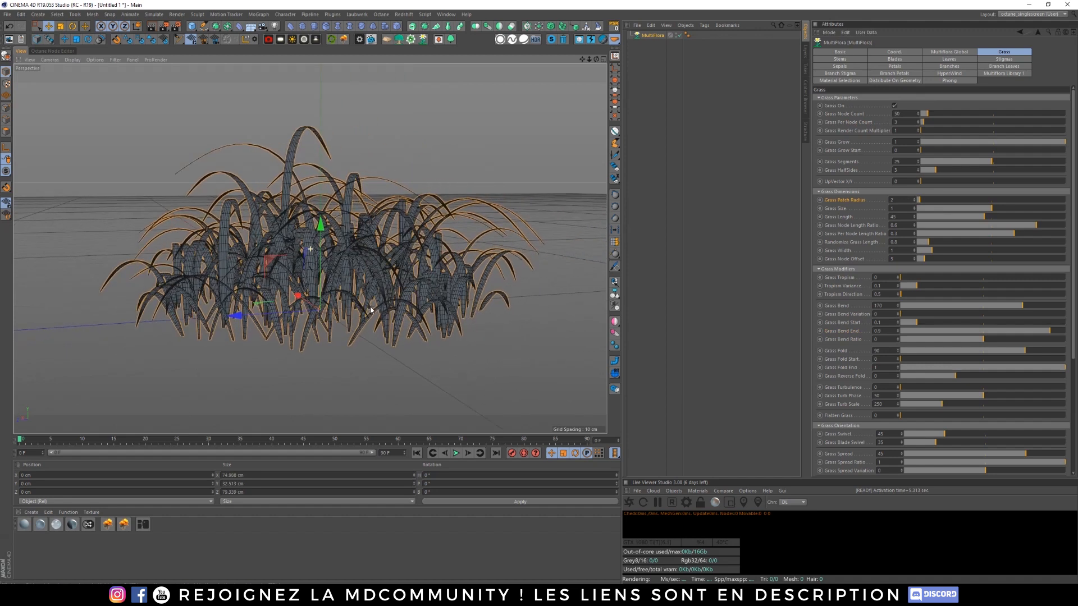
# Step: Straighten the inner blades of the tuft by raising the Grass Bend Ratio to about 0.8
pyautogui.click(849, 341)
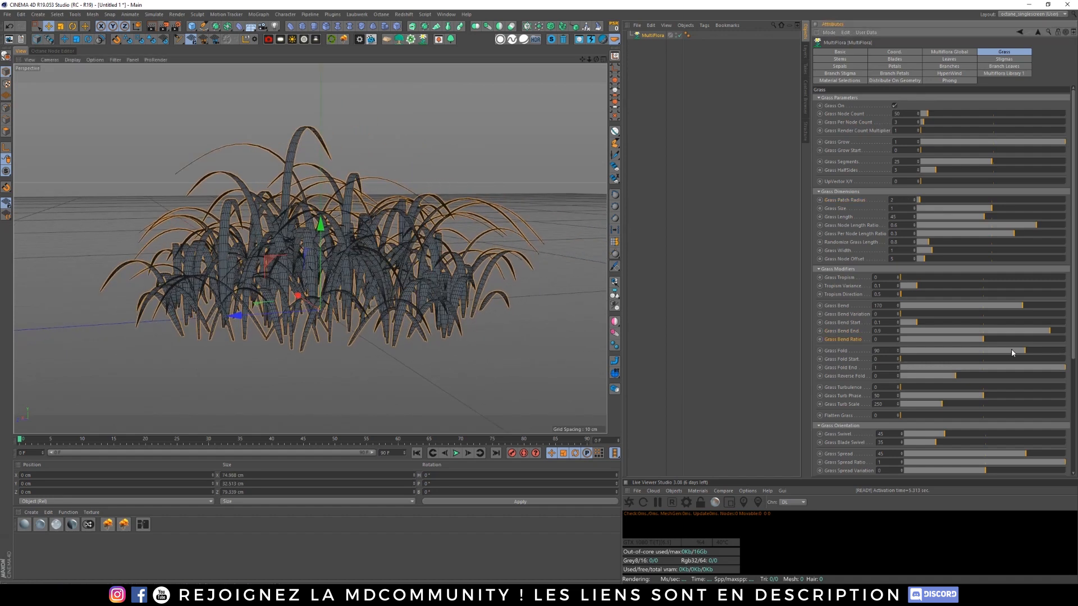
pyautogui.moveTo(984, 339); pyautogui.dragTo(1029, 338)
pyautogui.keyDown('alt'); pyautogui.moveTo(324, 265); pyautogui.dragTo(365, 322); pyautogui.keyUp('alt')
pyautogui.keyDown('alt'); pyautogui.moveTo(365, 322); pyautogui.dragTo(240, 270, button='right'); pyautogui.keyUp('alt')
pyautogui.keyDown('alt'); pyautogui.moveTo(239, 270); pyautogui.dragTo(230, 286, button='middle'); pyautogui.keyUp('alt')
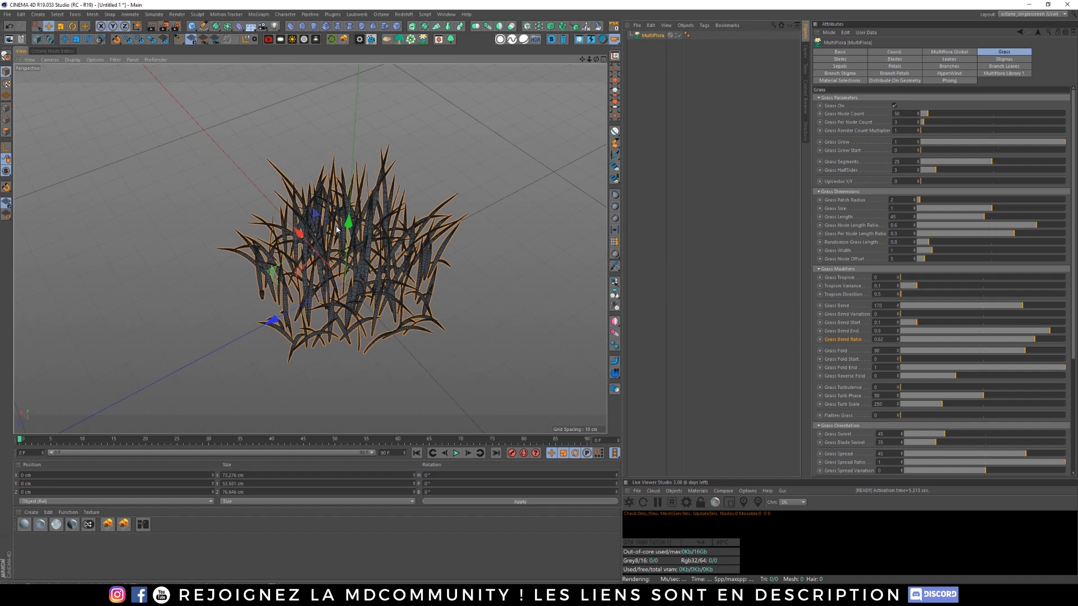
pyautogui.keyDown('alt'); pyautogui.moveTo(337, 231); pyautogui.dragTo(425, 292); pyautogui.keyUp('alt')
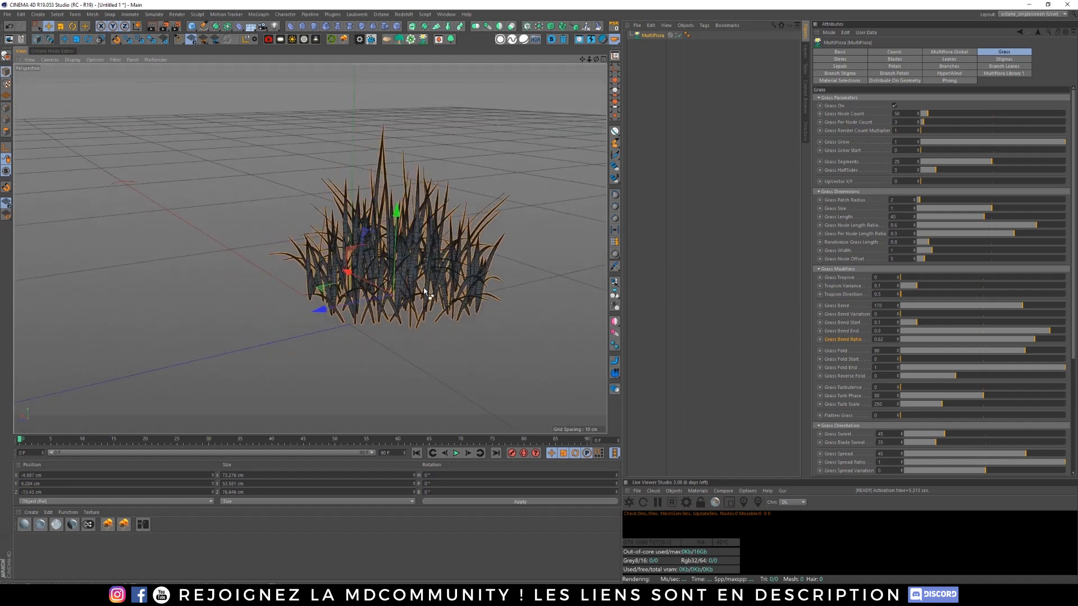
pyautogui.scroll(5, 425, 292)
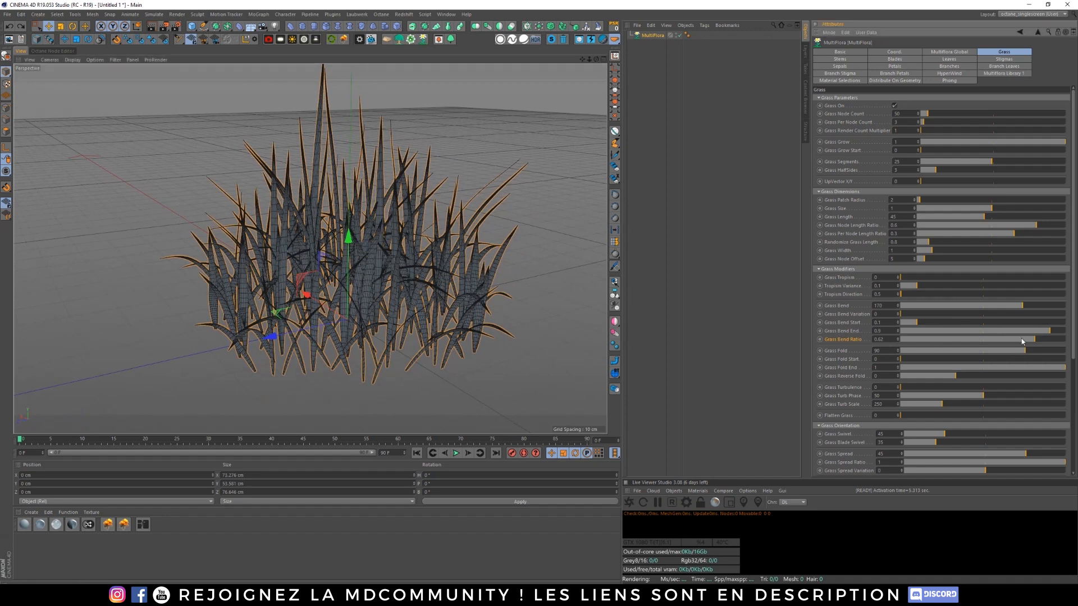
pyautogui.moveTo(1034, 341)
pyautogui.mouseDown()
pyautogui.moveTo(1000, 340)
pyautogui.moveTo(1048, 346)
pyautogui.mouseUp()
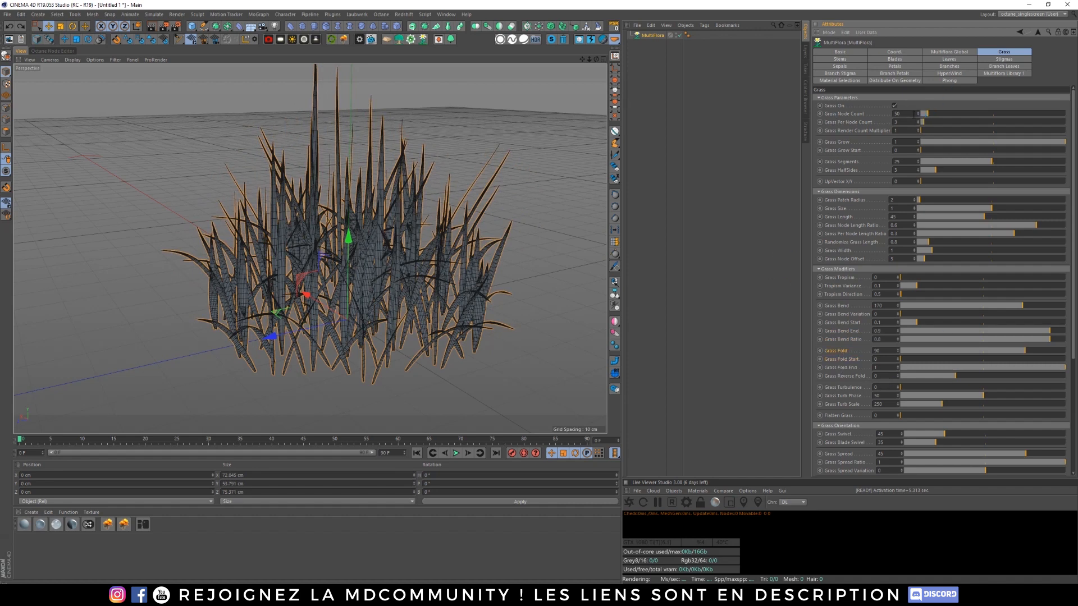
# Step: Reduce the tuft to one centered blade with Grass Node Count and Grass Per Node Count at 1 and Grass Patch Radius at 0
pyautogui.write('1')
pyautogui.press('Tab')
pyautogui.write('1')
pyautogui.press('Return')
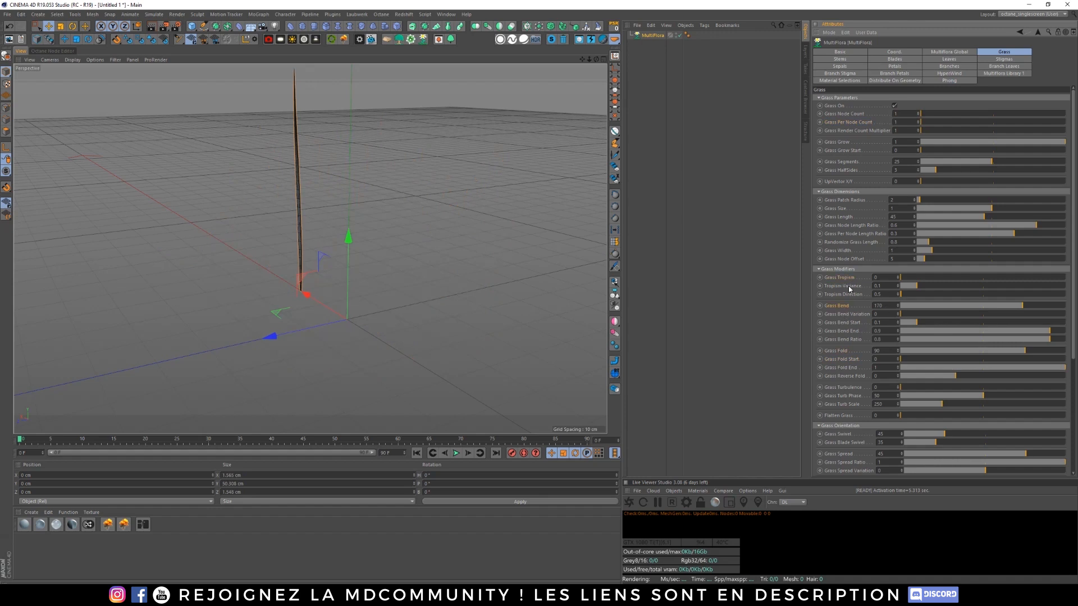
pyautogui.write('0')
pyautogui.press('Return')
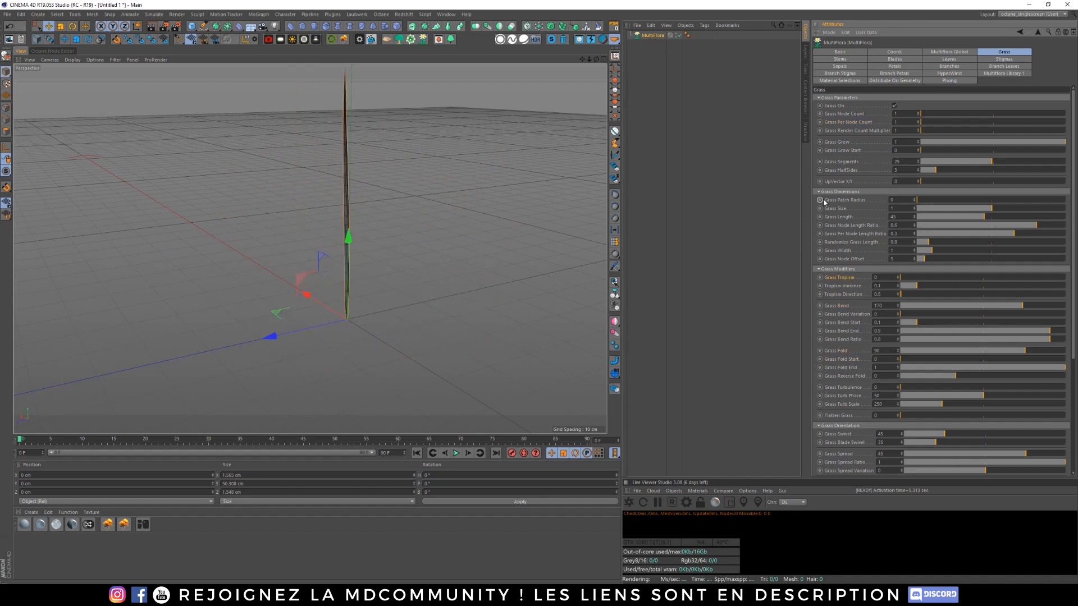
# Step: Flatten the blade's cross-section by setting the Grass Fold to 0
pyautogui.keyDown('alt'); pyautogui.moveTo(367, 334); pyautogui.dragTo(395, 343, button='middle'); pyautogui.keyUp('alt')
pyautogui.keyDown('alt'); pyautogui.moveTo(395, 343); pyautogui.dragTo(465, 318, button='right'); pyautogui.keyUp('alt')
pyautogui.keyDown('alt'); pyautogui.moveTo(253, 250); pyautogui.dragTo(403, 325, button='middle'); pyautogui.keyUp('alt')
pyautogui.keyDown('alt'); pyautogui.moveTo(310, 248); pyautogui.dragTo(402, 296, button='middle'); pyautogui.keyUp('alt')
pyautogui.keyDown('alt'); pyautogui.moveTo(439, 312); pyautogui.dragTo(496, 303, button='right'); pyautogui.keyUp('alt')
pyautogui.keyDown('alt'); pyautogui.moveTo(447, 327); pyautogui.dragTo(480, 326); pyautogui.keyUp('alt')
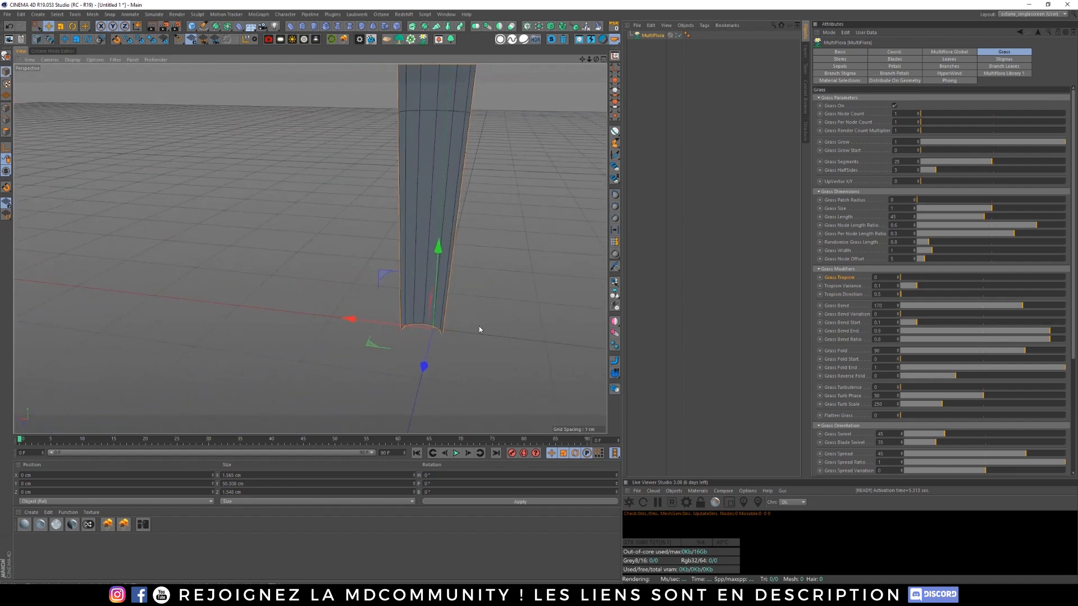
pyautogui.click(837, 351)
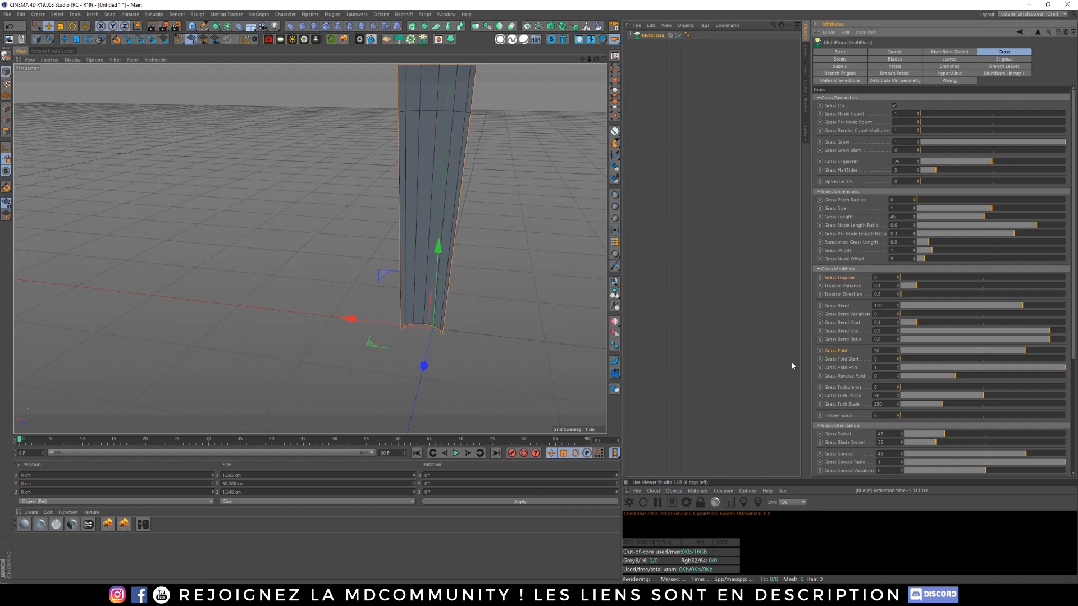
pyautogui.write('0')
pyautogui.press('Return')
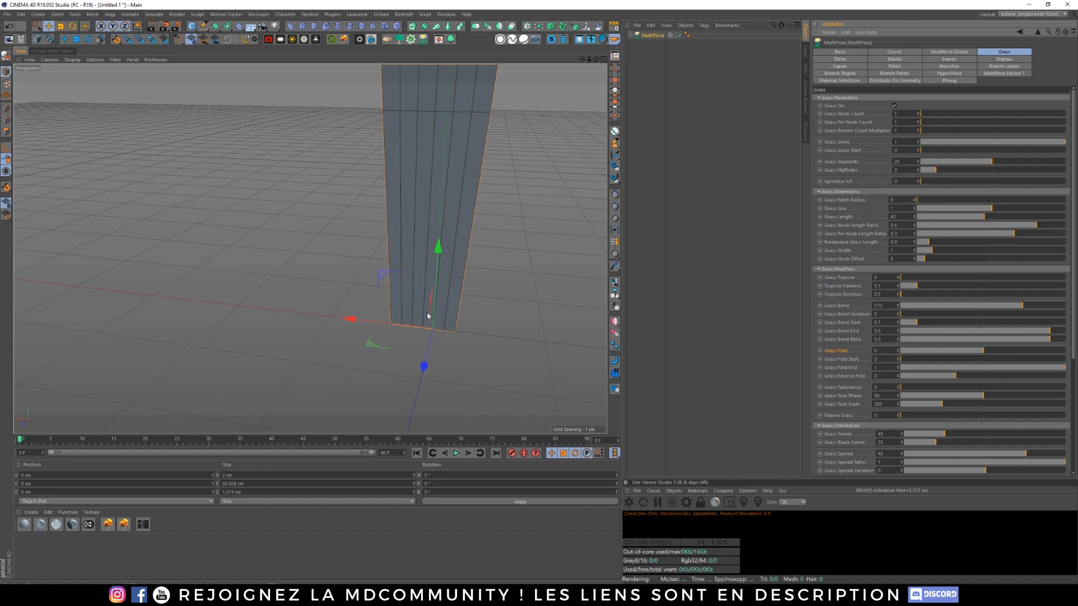
# Step: Fold the blade strongly along its length by setting the Grass Fold to 180
pyautogui.scroll(-8, 435, 281)
pyautogui.scroll(4, 541, 175)
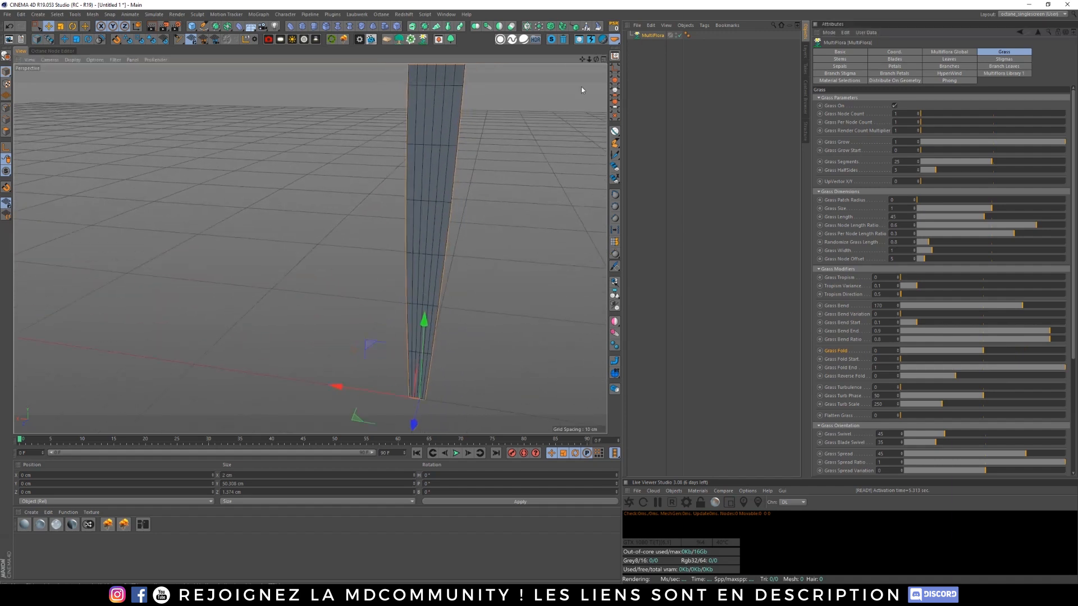
pyautogui.scroll(-5, 488, 227)
pyautogui.keyDown('alt'); pyautogui.moveTo(477, 196); pyautogui.dragTo(458, 213, button='middle'); pyautogui.keyUp('alt')
pyautogui.keyDown('alt'); pyautogui.moveTo(398, 298); pyautogui.dragTo(498, 261, button='right'); pyautogui.keyUp('alt')
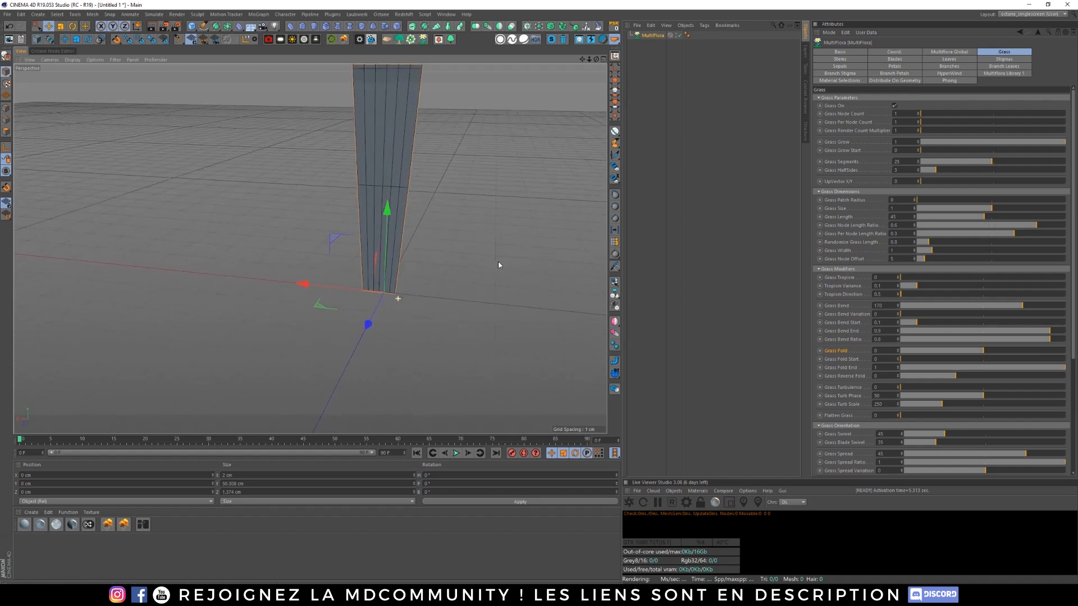
pyautogui.keyDown('alt'); pyautogui.moveTo(416, 283); pyautogui.dragTo(424, 300, button='middle'); pyautogui.keyUp('alt')
pyautogui.moveTo(424, 299); pyautogui.dragTo(443, 297)
pyautogui.hotkey('ctrl', 'z')
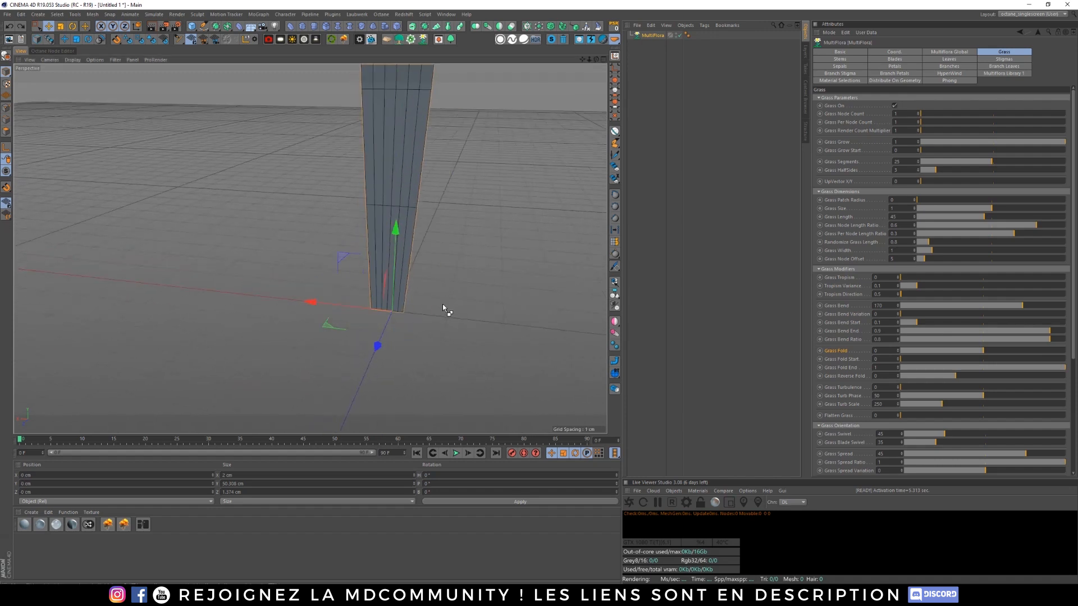
pyautogui.click(887, 350)
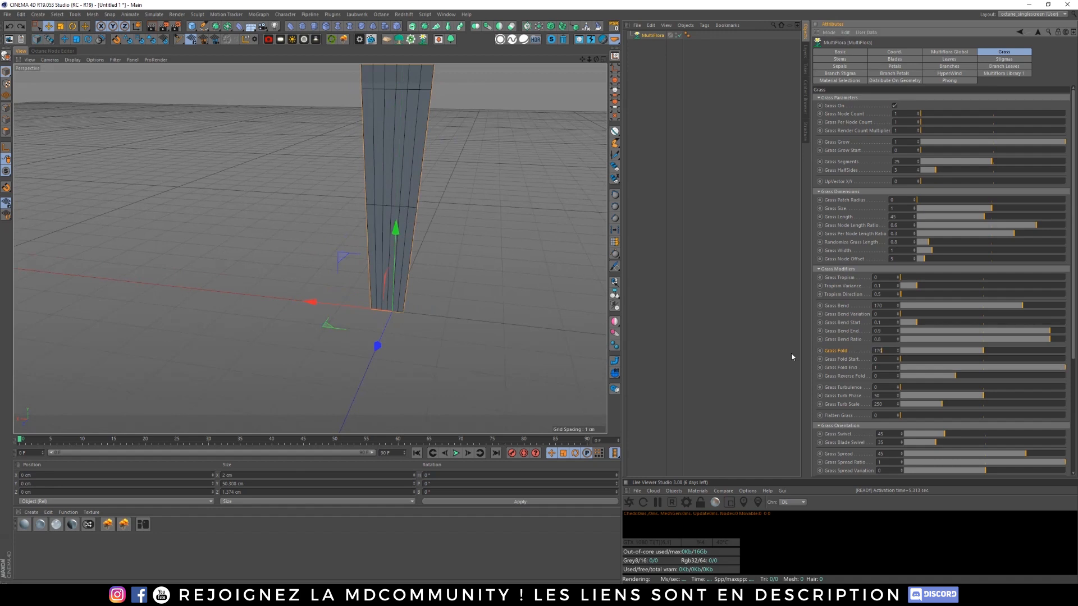
pyautogui.press('Return')
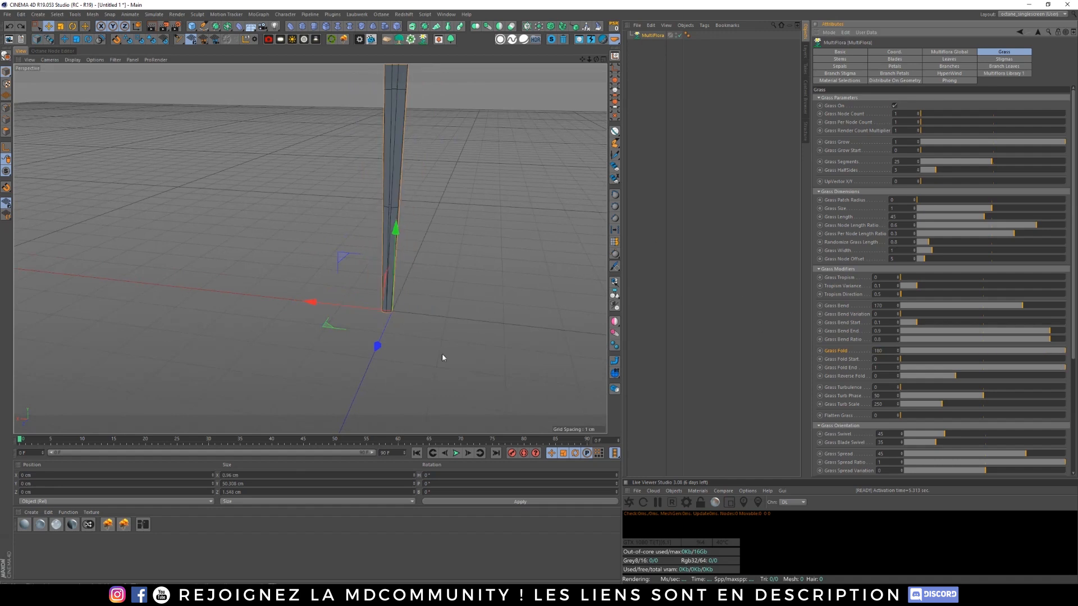
pyautogui.keyDown('alt'); pyautogui.moveTo(402, 320); pyautogui.dragTo(379, 276); pyautogui.keyUp('alt')
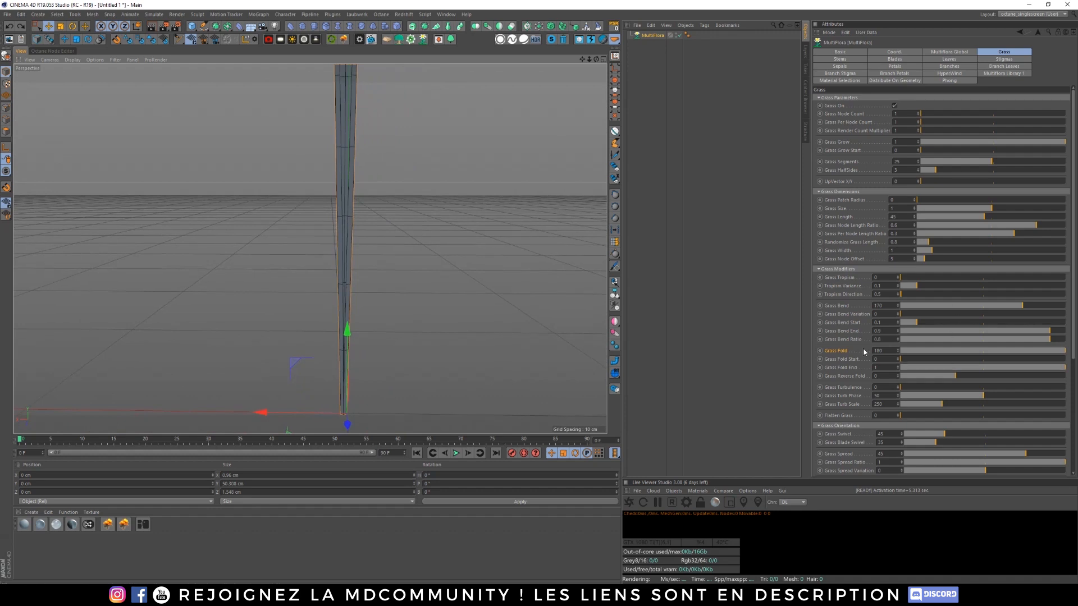
# Step: Limit the fold along the blade by setting the Grass Fold Start to 0.1 and the Grass Fold End to 0.9
pyautogui.keyDown('ctrl'); pyautogui.click(851, 368); pyautogui.keyUp('ctrl')
pyautogui.keyDown('ctrl'); pyautogui.click(850, 359); pyautogui.keyUp('ctrl')
pyautogui.keyDown('ctrl'); pyautogui.click(851, 332); pyautogui.keyUp('ctrl')
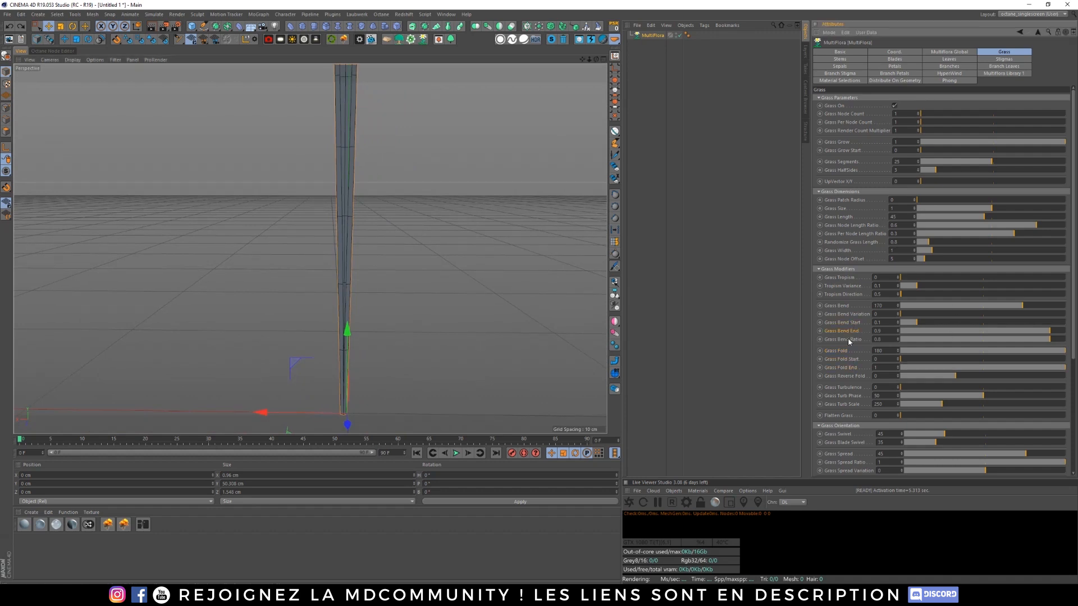
pyautogui.moveTo(906, 361); pyautogui.dragTo(813, 359)
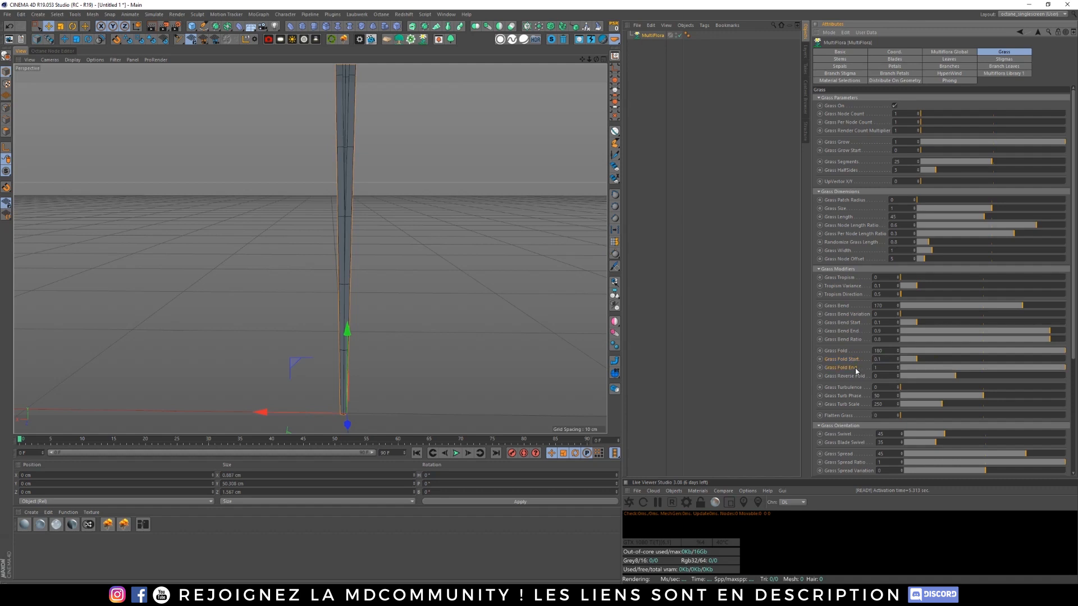
pyautogui.moveTo(1064, 367); pyautogui.dragTo(1036, 388)
pyautogui.write('0.9')
pyautogui.press('Return')
# Step: Restore the full tuft by setting the Grass Node Count to 50, the Grass Per Node Count to 3 and the Grass Patch Radius to 2
pyautogui.write('50')
pyautogui.press('Return')
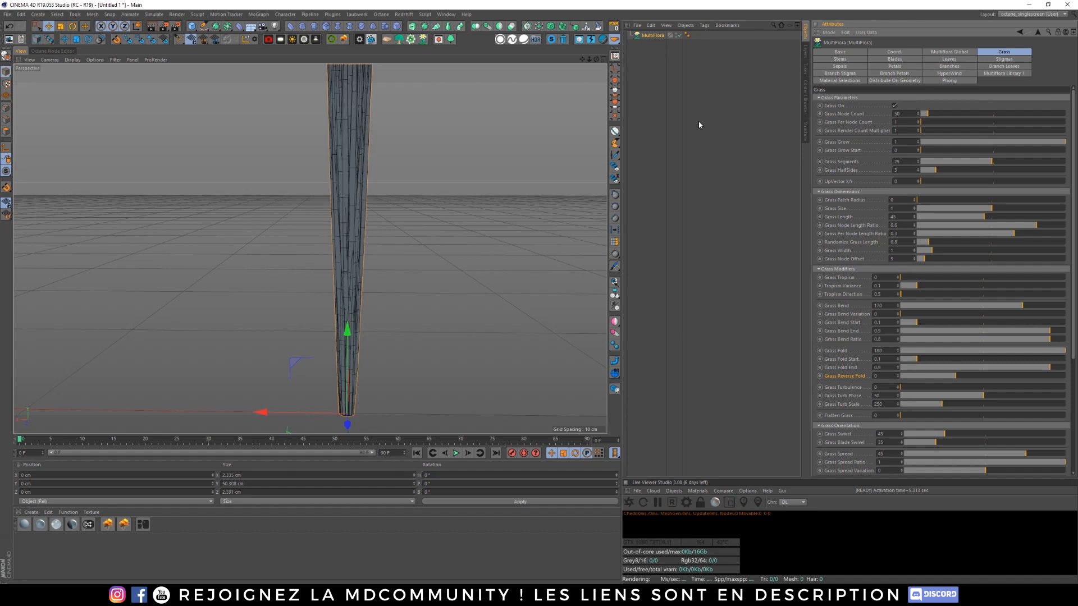
pyautogui.write('3')
pyautogui.press('Return')
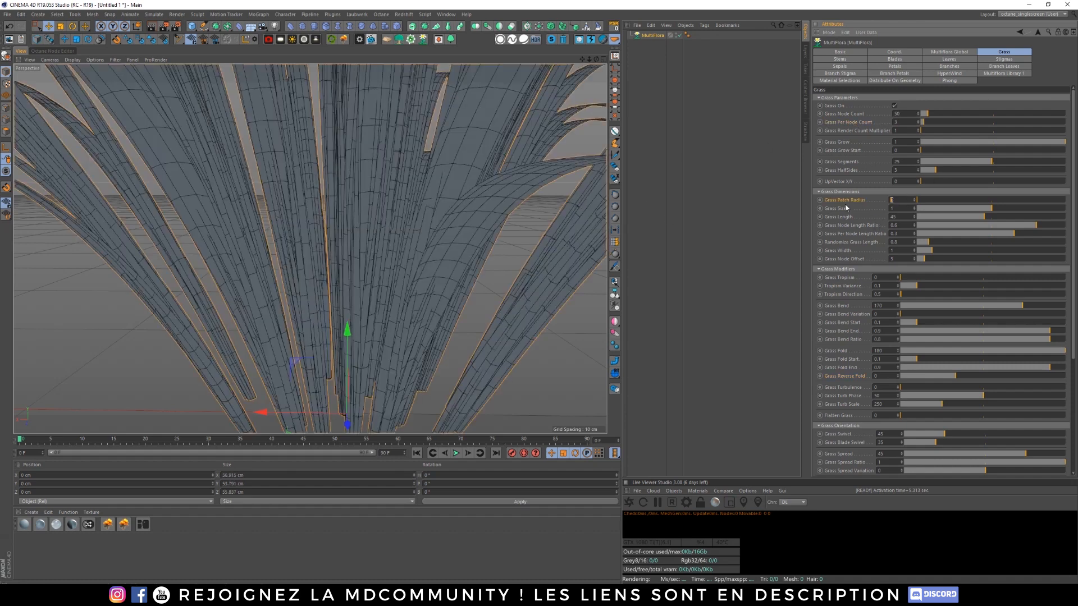
pyautogui.write('2')
pyautogui.press('Return')
# Step: Test the Grass Reverse Fold on the tuft at its maximum of 2, and set it to its minimum of -1
pyautogui.keyDown('alt'); pyautogui.moveTo(501, 253); pyautogui.dragTo(486, 279, button='right'); pyautogui.keyUp('alt')
pyautogui.keyDown('alt'); pyautogui.moveTo(455, 297); pyautogui.dragTo(376, 262); pyautogui.keyUp('alt')
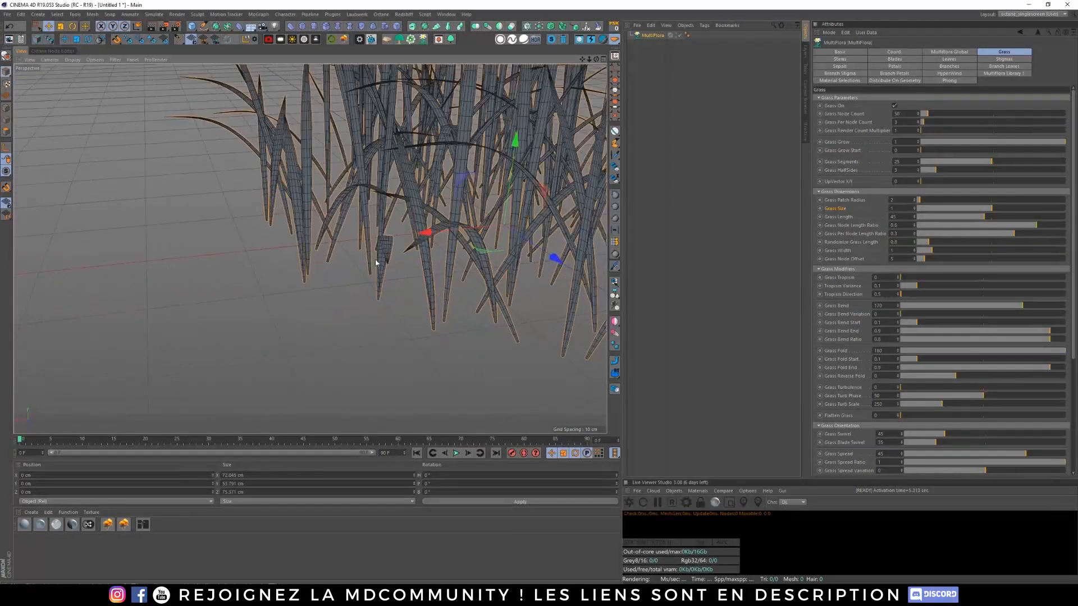
pyautogui.keyDown('alt'); pyautogui.moveTo(376, 262); pyautogui.dragTo(423, 247, button='right'); pyautogui.keyUp('alt')
pyautogui.keyDown('alt'); pyautogui.moveTo(424, 247); pyautogui.dragTo(426, 286); pyautogui.keyUp('alt')
pyautogui.keyDown('alt'); pyautogui.moveTo(427, 286); pyautogui.dragTo(419, 270, button='right'); pyautogui.keyUp('alt')
pyautogui.moveTo(406, 282); pyautogui.dragTo(418, 279)
pyautogui.hotkey('ctrl', 'z')
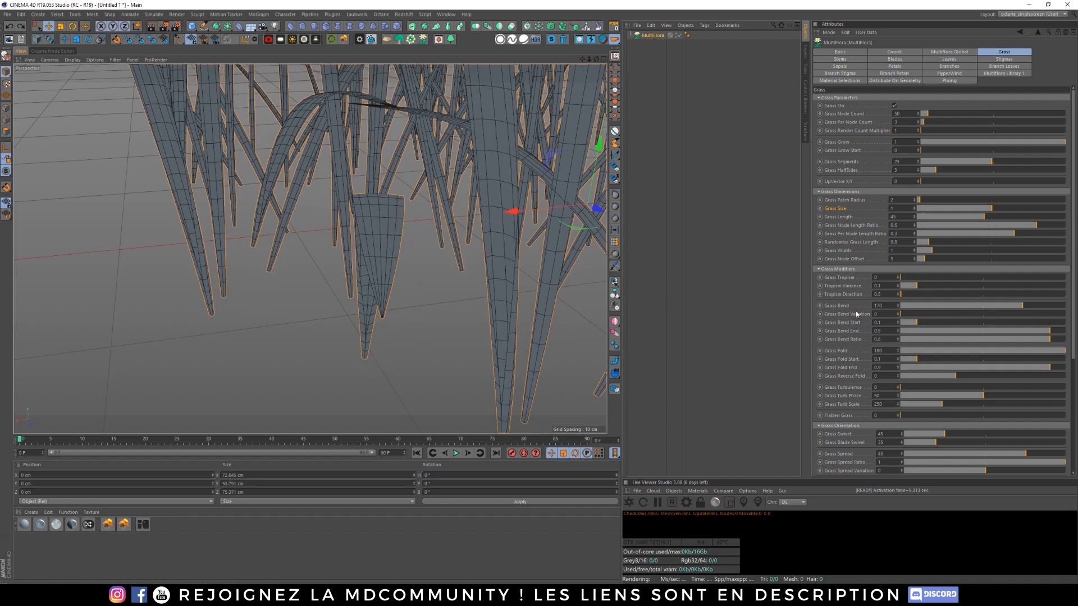
pyautogui.click(837, 352)
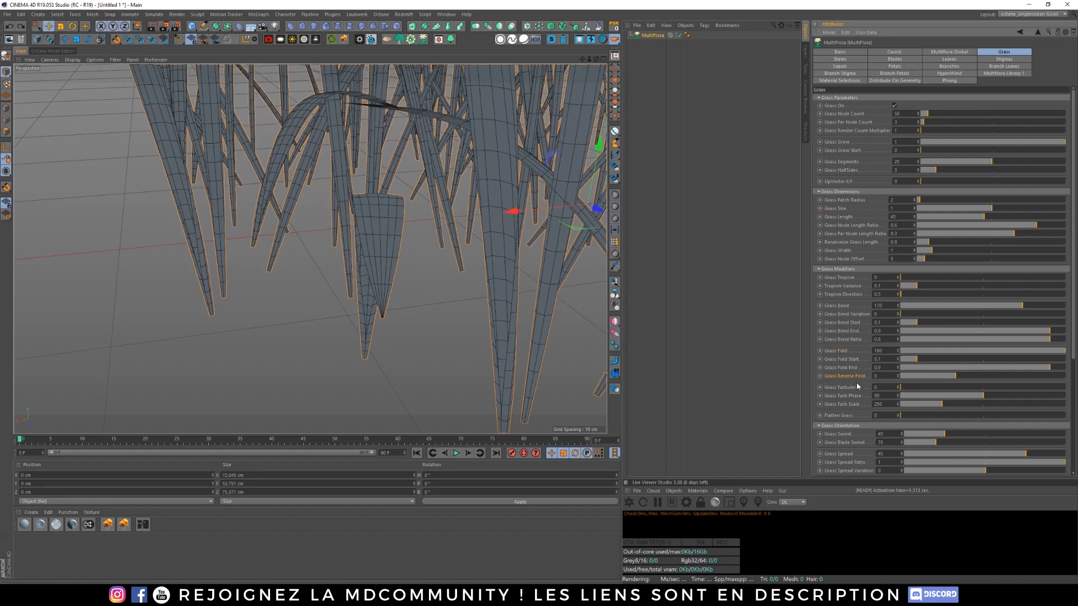
pyautogui.moveTo(958, 375); pyautogui.dragTo(1066, 376)
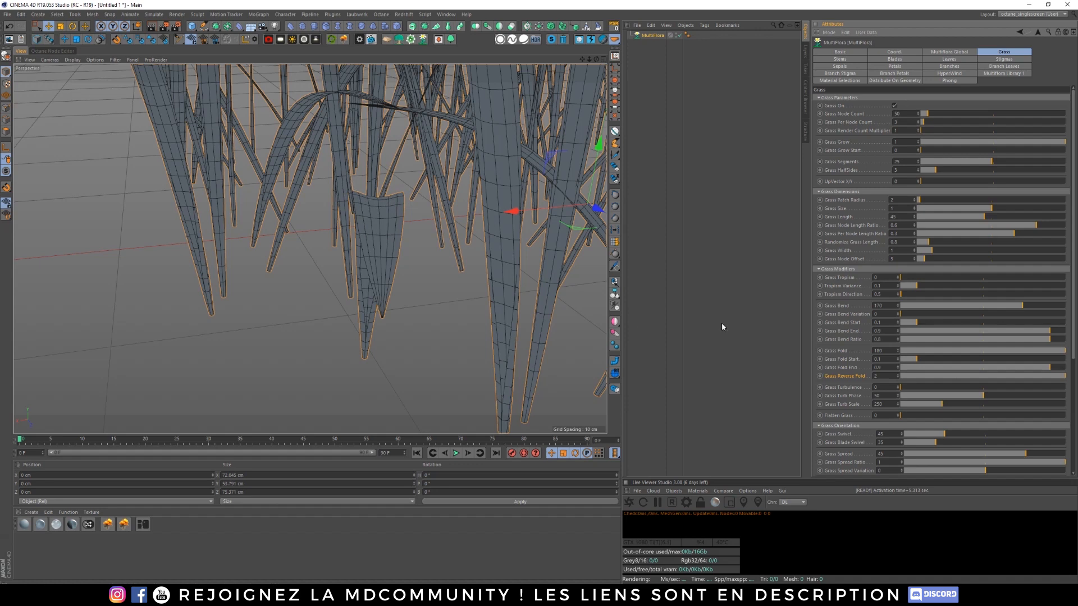
pyautogui.moveTo(1064, 376); pyautogui.dragTo(752, 386)
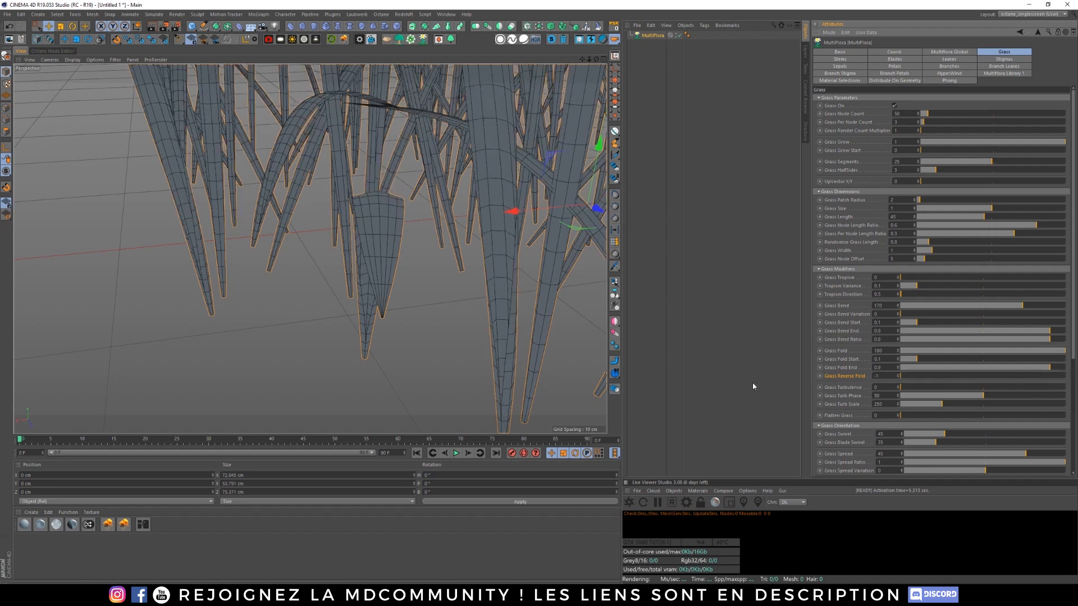
# Step: Test the Grass Reverse Fold at -2 on the tuft, and set it to -1.5
pyautogui.moveTo(883, 377); pyautogui.dragTo(719, 352)
pyautogui.write('-2')
pyautogui.press('Return')
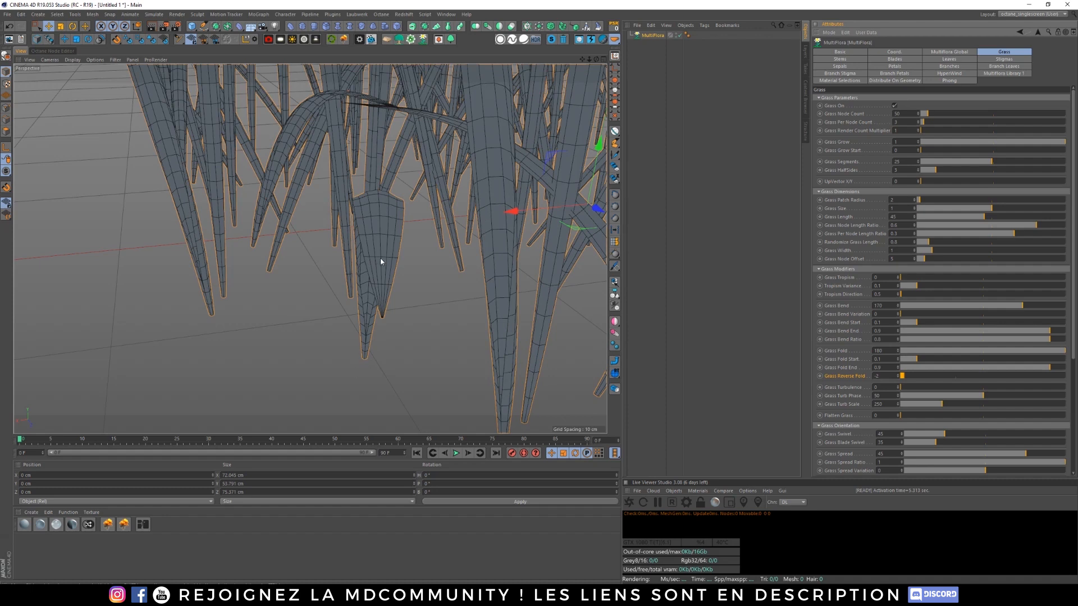
pyautogui.keyDown('alt'); pyautogui.moveTo(398, 253); pyautogui.dragTo(426, 258); pyautogui.keyUp('alt')
pyautogui.click(892, 376)
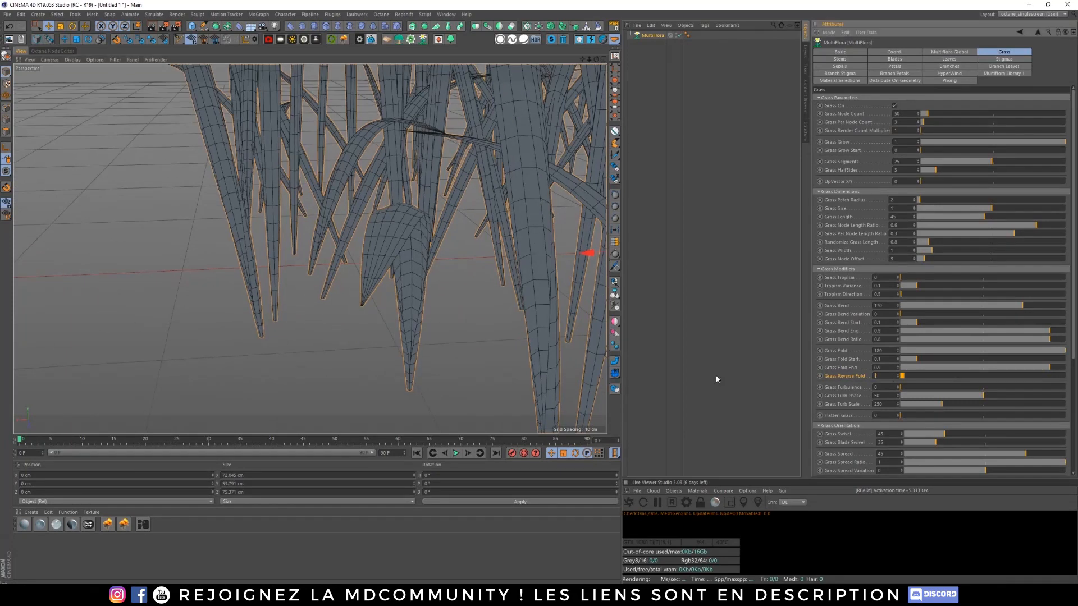
pyautogui.press('Return')
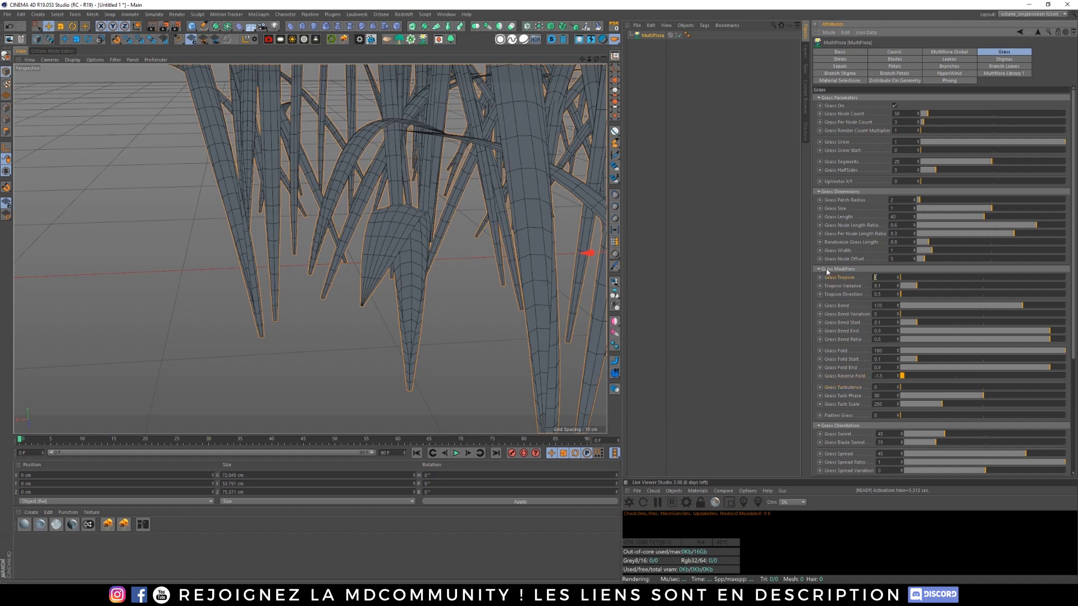
# Step: Set the Grass Tropism to 10 so the tuft's blades grow upward
pyautogui.write('10')
pyautogui.press('Return')
pyautogui.keyDown('alt'); pyautogui.moveTo(513, 227); pyautogui.dragTo(450, 221, button='right'); pyautogui.keyUp('alt')
pyautogui.keyDown('alt'); pyautogui.moveTo(449, 221); pyautogui.dragTo(384, 254, button='middle'); pyautogui.keyUp('alt')
pyautogui.keyDown('alt'); pyautogui.moveTo(472, 251); pyautogui.dragTo(553, 235, button='right'); pyautogui.keyUp('alt')
pyautogui.keyDown('alt'); pyautogui.moveTo(553, 234); pyautogui.dragTo(537, 287); pyautogui.keyUp('alt')
pyautogui.keyDown('alt'); pyautogui.moveTo(537, 286); pyautogui.dragTo(476, 349, button='middle'); pyautogui.keyUp('alt')
# Step: Add turbulence to the blades by setting the Grass Turbulence to 0.35
pyautogui.click(855, 387)
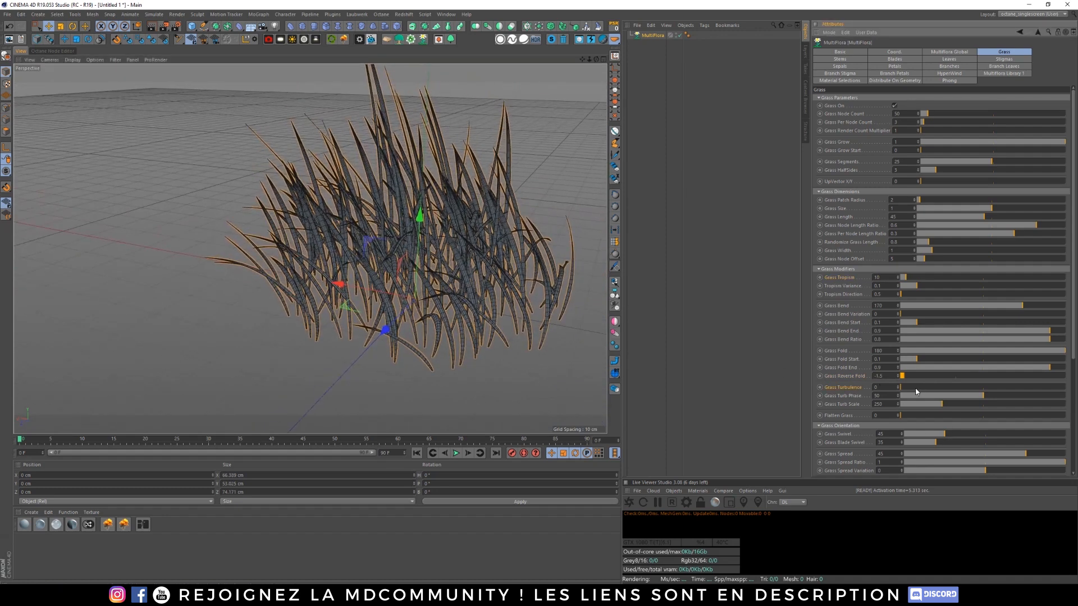
pyautogui.moveTo(905, 390); pyautogui.dragTo(934, 388)
pyautogui.moveTo(938, 387); pyautogui.dragTo(935, 387)
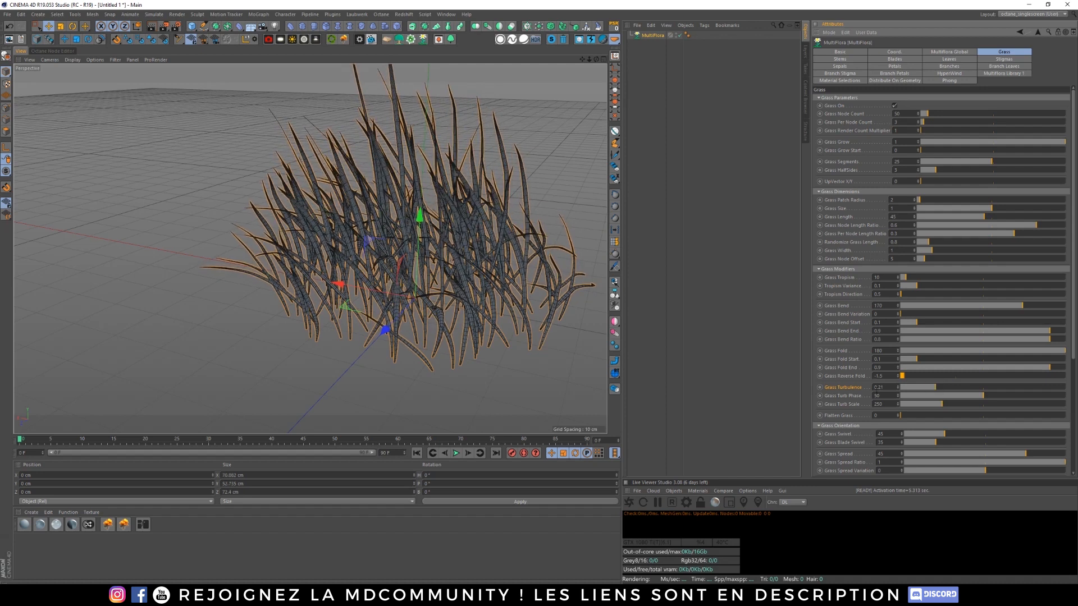
pyautogui.doubleClick(886, 386)
pyautogui.press('BackSpace')
pyautogui.write('.35')
pyautogui.press('Return')
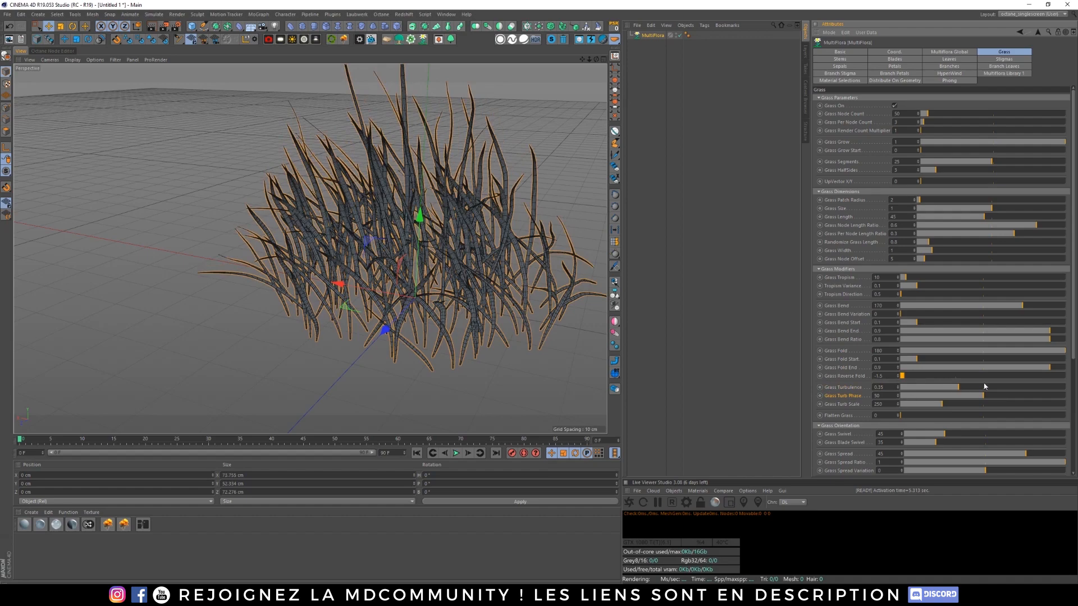
# Step: Shift the turbulence pattern of the blades by setting the Grass Turb Phase to 55
pyautogui.moveTo(983, 396); pyautogui.dragTo(979, 401)
pyautogui.moveTo(883, 396); pyautogui.dragTo(821, 396)
pyautogui.write('55')
pyautogui.press('Return')
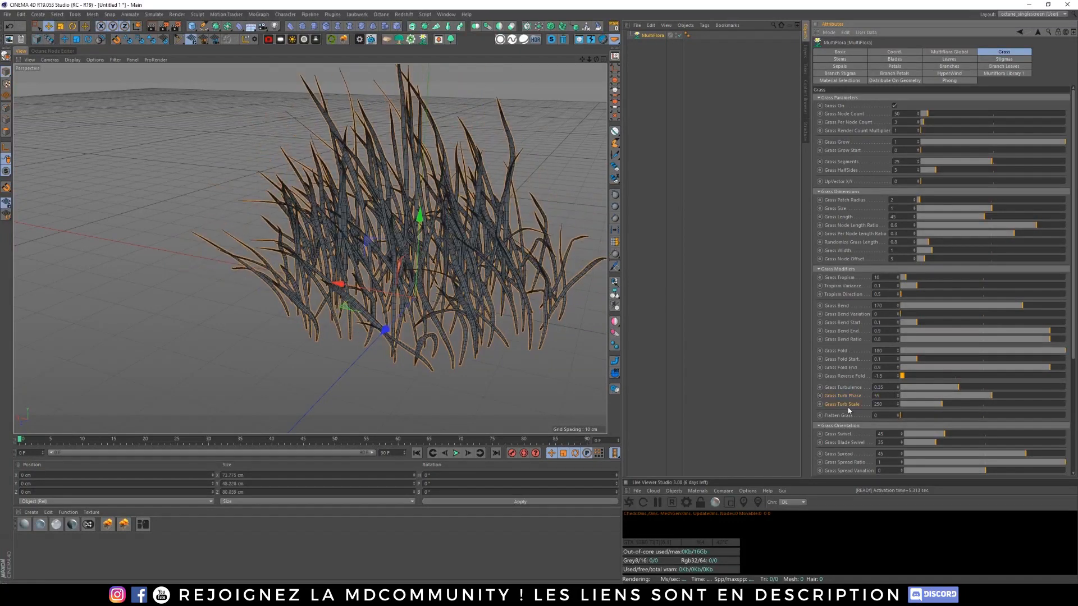
# Step: Test the Grass Turb Scale at a very low and a very high value, and set it to 175
pyautogui.moveTo(942, 404); pyautogui.dragTo(905, 403)
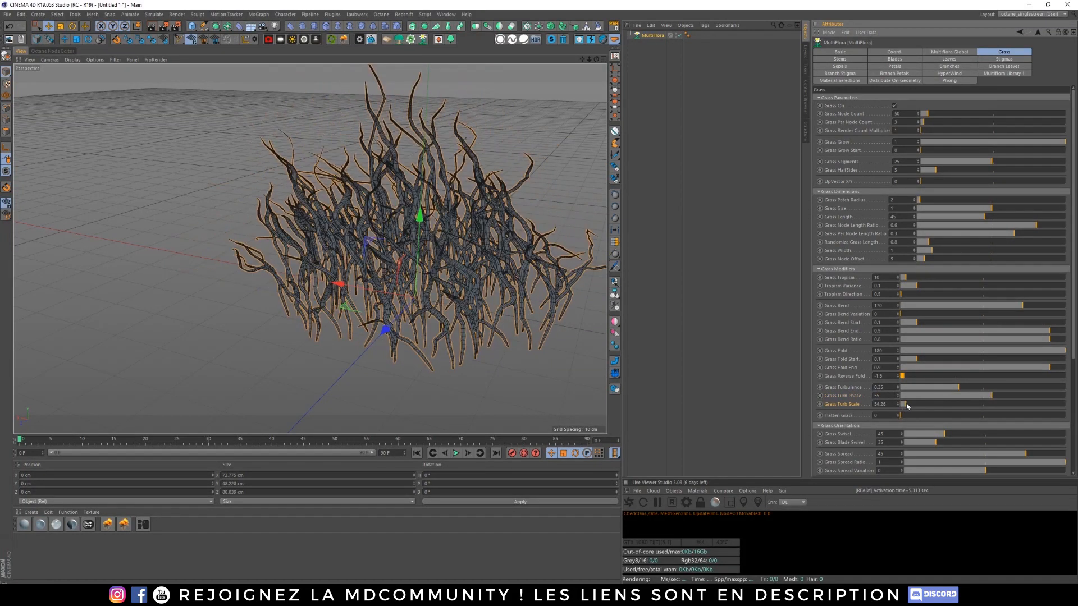
pyautogui.keyDown('alt'); pyautogui.moveTo(448, 293); pyautogui.dragTo(440, 265); pyautogui.keyUp('alt')
pyautogui.keyDown('alt'); pyautogui.moveTo(440, 265); pyautogui.dragTo(479, 264, button='right'); pyautogui.keyUp('alt')
pyautogui.keyDown('alt'); pyautogui.moveTo(479, 264); pyautogui.dragTo(624, 316); pyautogui.keyUp('alt')
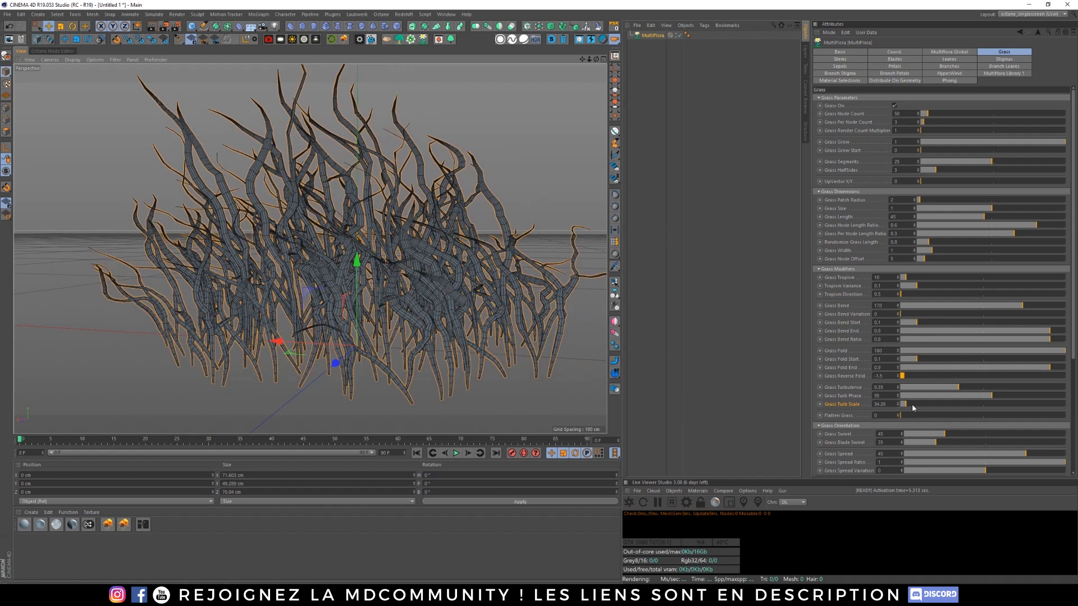
pyautogui.moveTo(912, 403); pyautogui.dragTo(1035, 403)
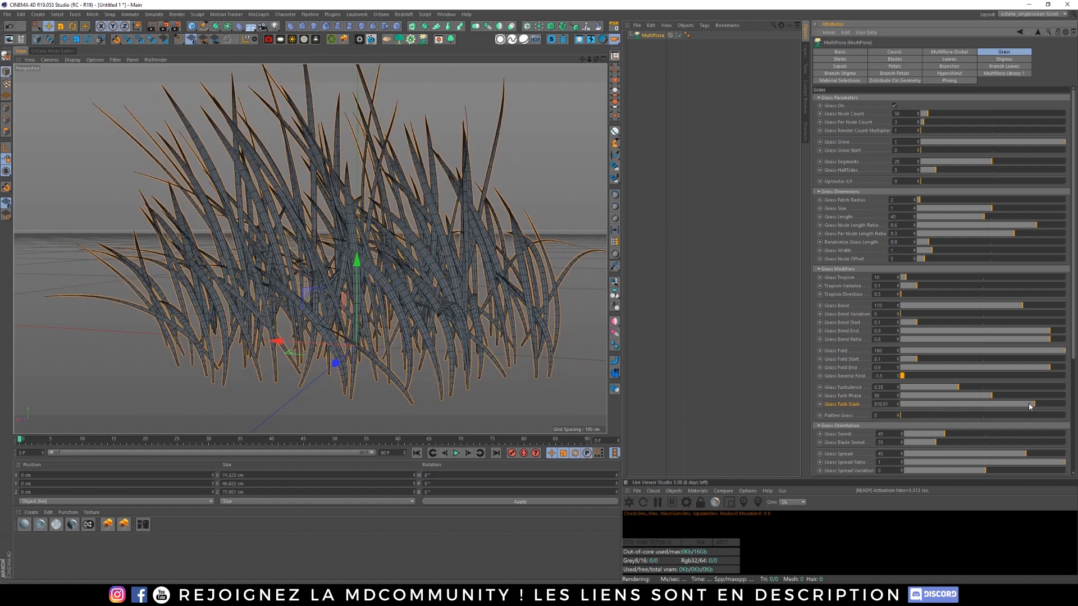
pyautogui.doubleClick(891, 403)
pyautogui.write('175')
pyautogui.press('Return')
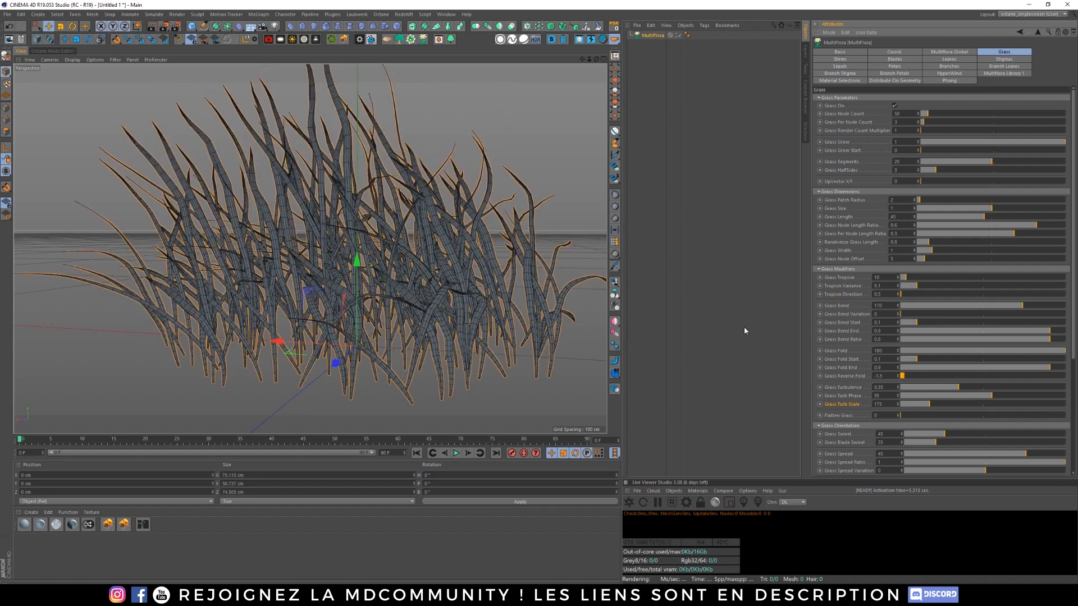
# Step: Flatten the tuft slightly by setting the Flatten Grass value to 0.1
pyautogui.scroll(-3, 476, 320)
pyautogui.keyDown('alt'); pyautogui.moveTo(476, 320); pyautogui.dragTo(456, 321); pyautogui.keyUp('alt')
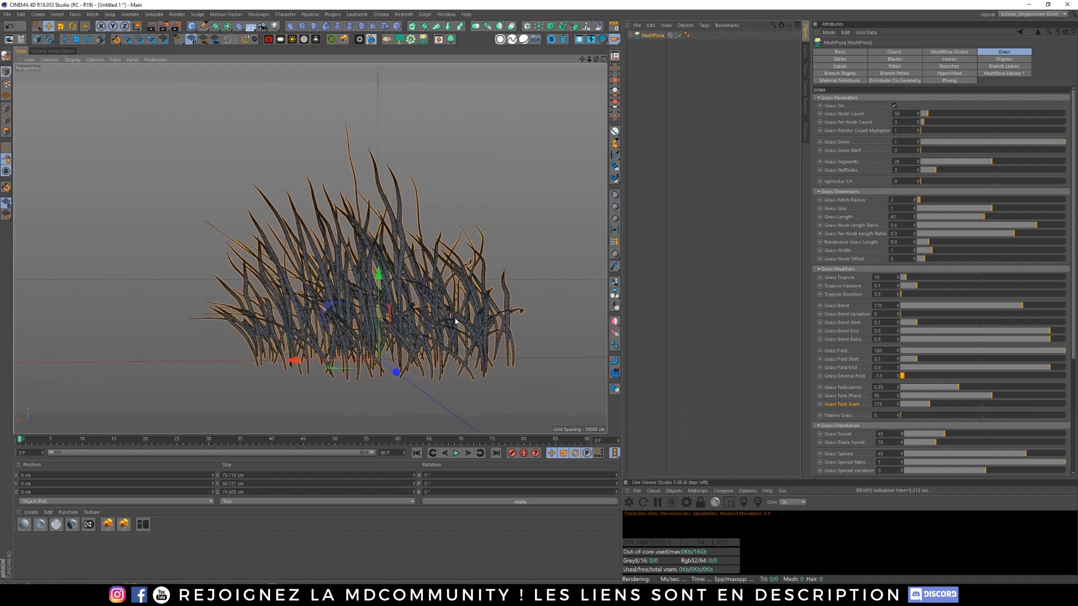
pyautogui.moveTo(906, 418); pyautogui.dragTo(949, 416)
pyautogui.click(880, 415)
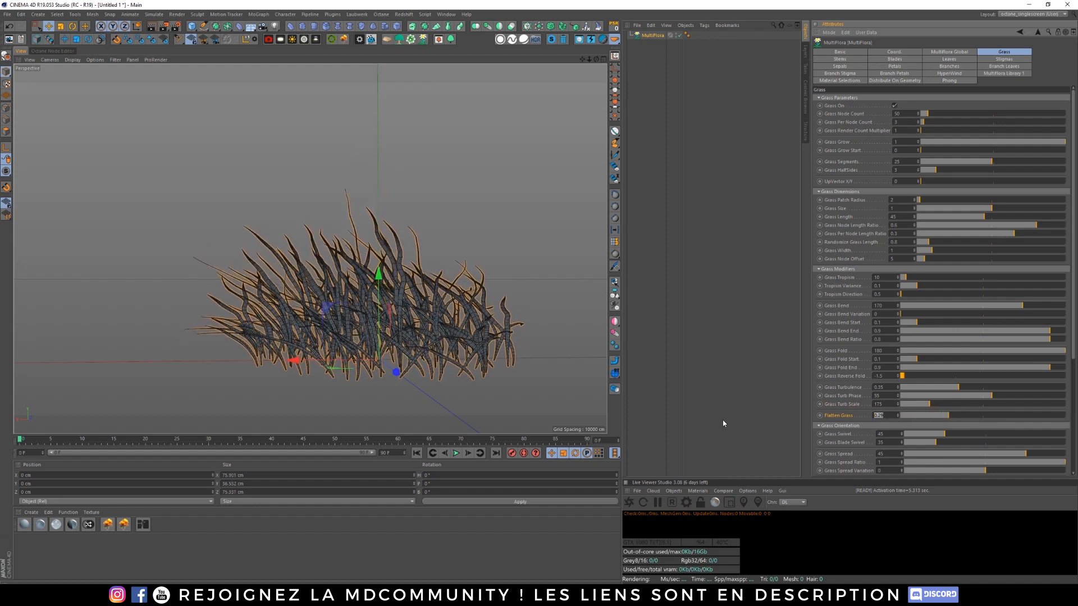
pyautogui.write('0.1')
pyautogui.press('Return')
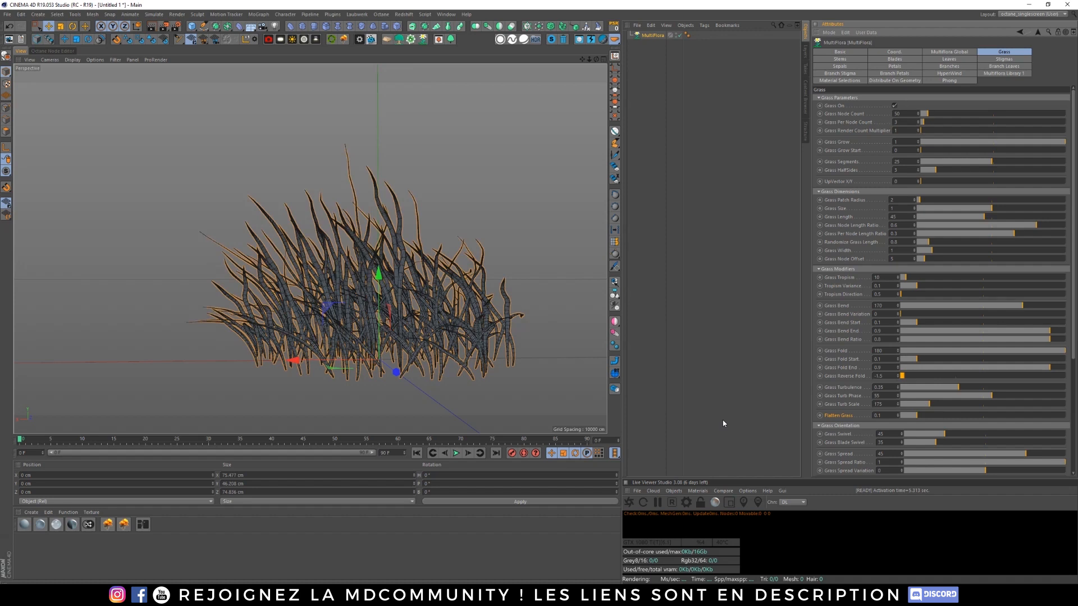
# Step: Widen the Grass Patch Radius to separate the blades, and try a different Grass Swivel
pyautogui.click(827, 436)
pyautogui.moveTo(1074, 327); pyautogui.dragTo(1075, 427)
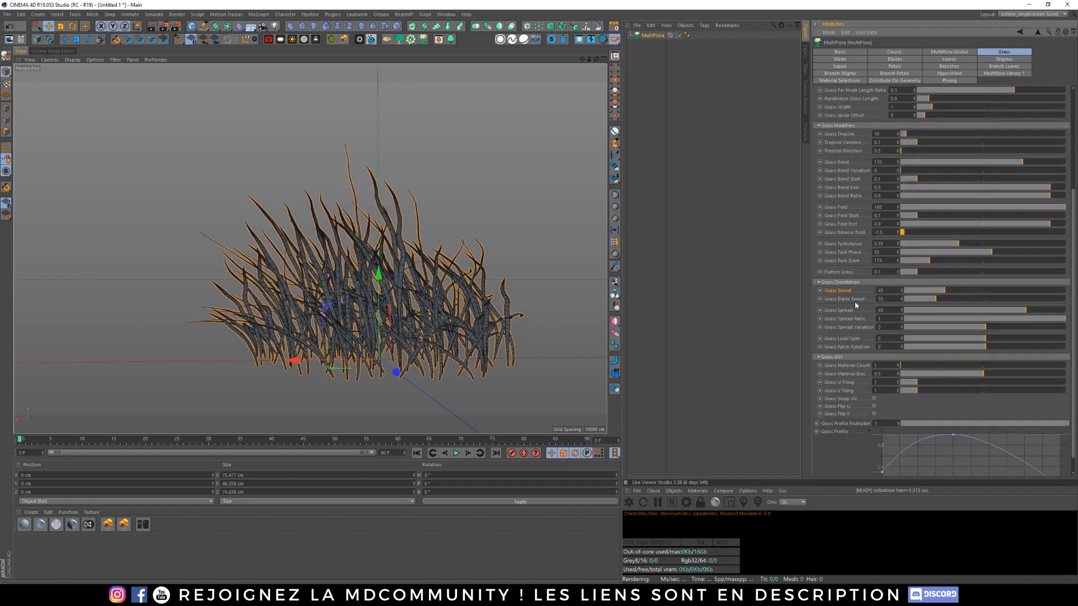
pyautogui.moveTo(1075, 315); pyautogui.dragTo(1075, 263)
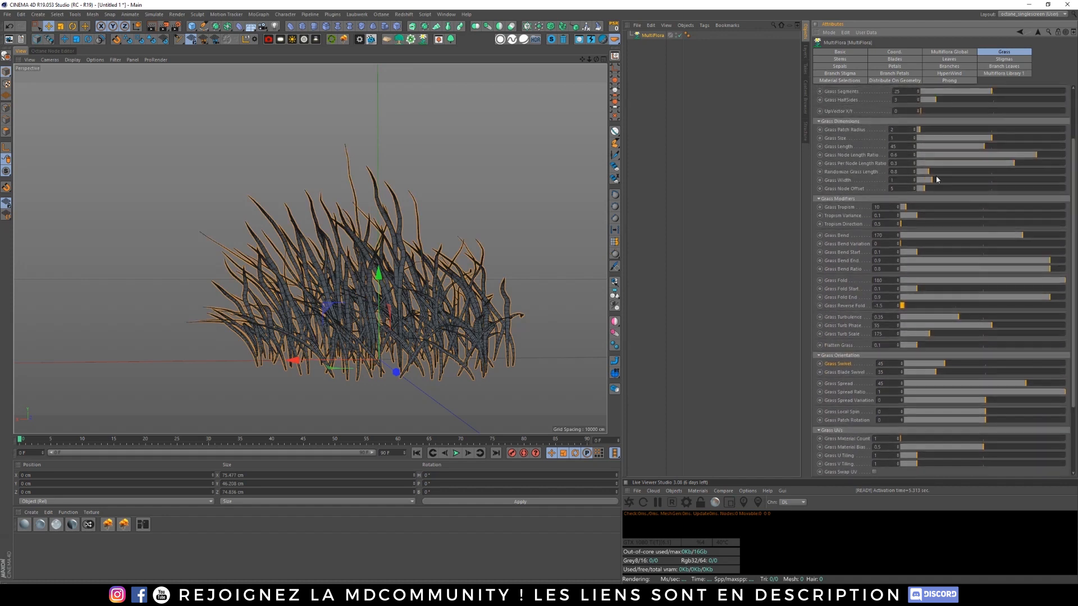
pyautogui.moveTo(921, 133); pyautogui.dragTo(913, 139)
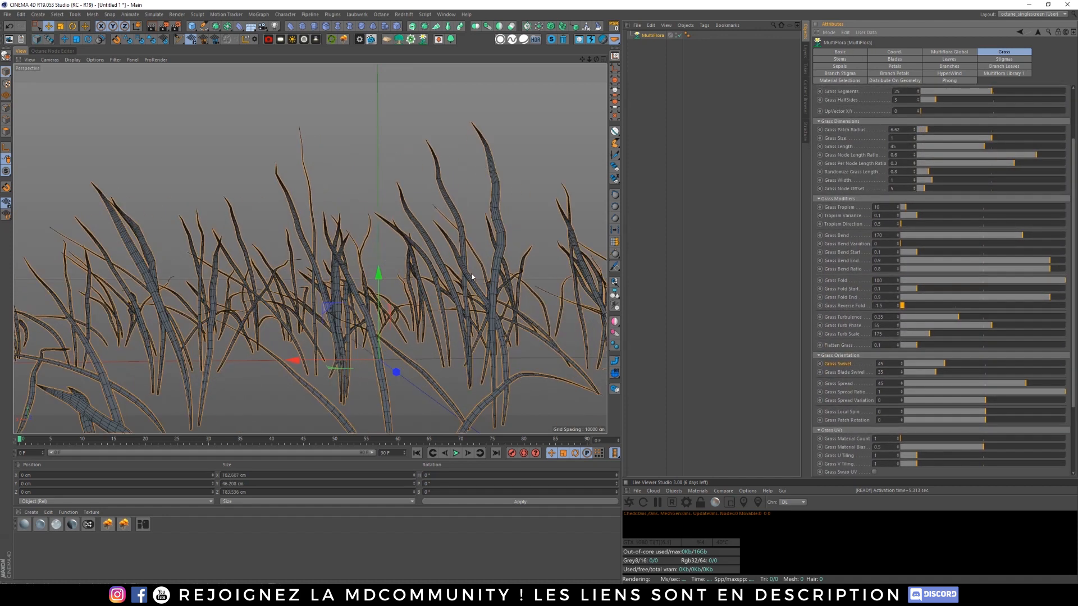
pyautogui.scroll(-5, 472, 276)
pyautogui.keyDown('alt'); pyautogui.moveTo(472, 277); pyautogui.dragTo(487, 299); pyautogui.keyUp('alt')
pyautogui.scroll(-4, 484, 287)
pyautogui.keyDown('alt'); pyautogui.moveTo(481, 272); pyautogui.dragTo(393, 289, button='middle'); pyautogui.keyUp('alt')
pyautogui.scroll(6, 394, 289)
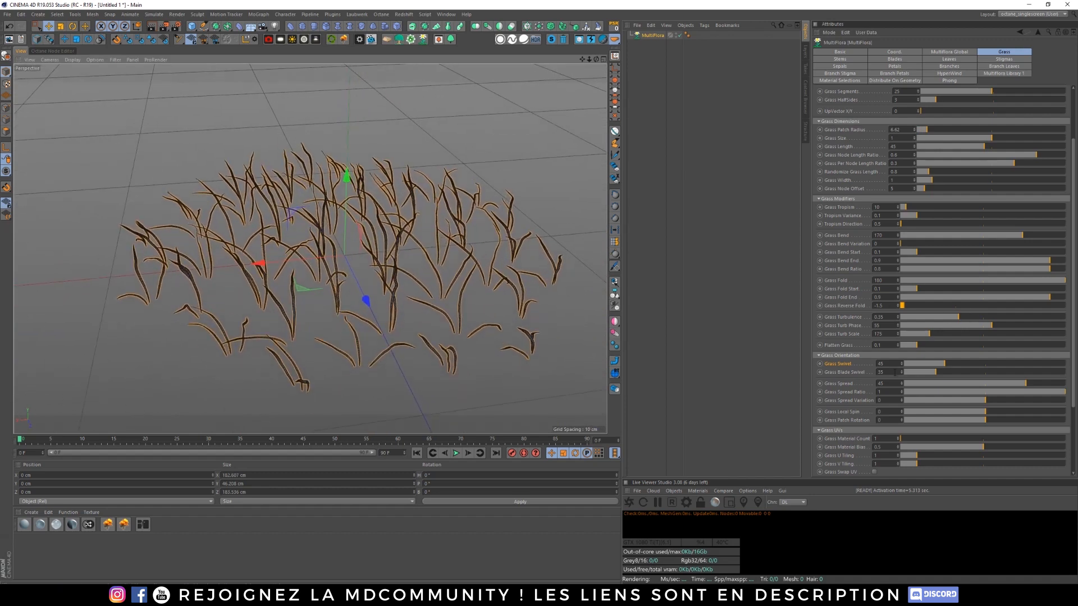
pyautogui.moveTo(946, 364)
pyautogui.mouseDown()
pyautogui.moveTo(973, 363)
pyautogui.moveTo(945, 374)
pyautogui.mouseUp()
pyautogui.hotkey('ctrl', 'z')
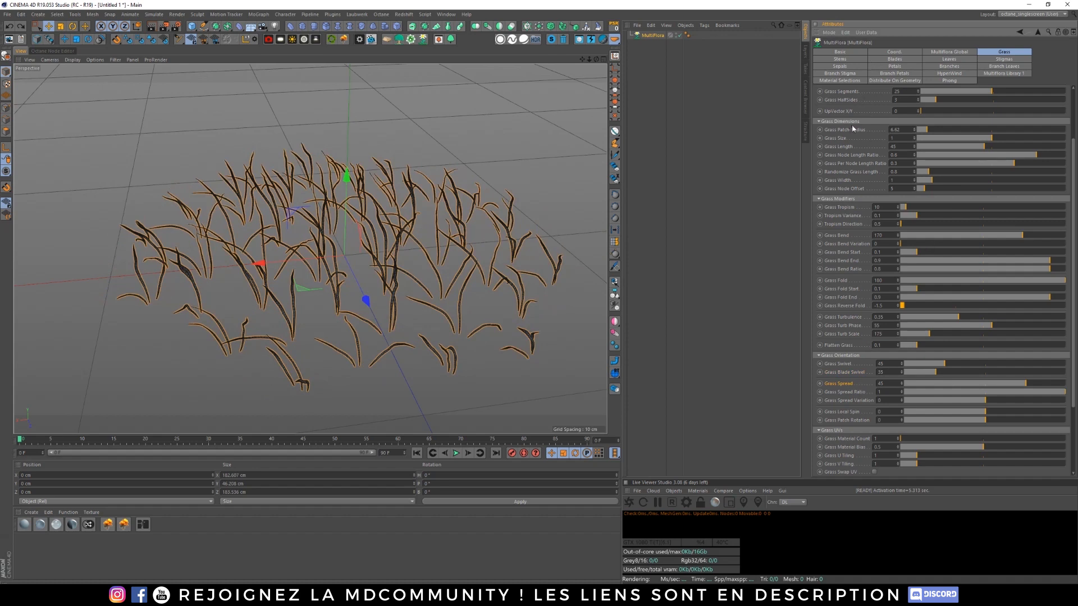
# Step: Gather the blades into a dense tuft again by setting the Grass Patch Radius to 2
pyautogui.moveTo(903, 131); pyautogui.dragTo(850, 131)
pyautogui.write('2')
pyautogui.press('Return')
pyautogui.keyDown('alt'); pyautogui.moveTo(351, 215); pyautogui.dragTo(376, 191); pyautogui.keyUp('alt')
pyautogui.moveTo(325, 267); pyautogui.dragTo(368, 262)
pyautogui.hotkey('ctrl', 'z')
pyautogui.scroll(5, 414, 242)
pyautogui.keyDown('alt'); pyautogui.moveTo(385, 256); pyautogui.dragTo(416, 283, button='middle'); pyautogui.keyUp('alt')
pyautogui.keyDown('alt'); pyautogui.moveTo(440, 306); pyautogui.dragTo(450, 286); pyautogui.keyUp('alt')
pyautogui.keyDown('alt'); pyautogui.moveTo(499, 258); pyautogui.dragTo(482, 265, button='middle'); pyautogui.keyUp('alt')
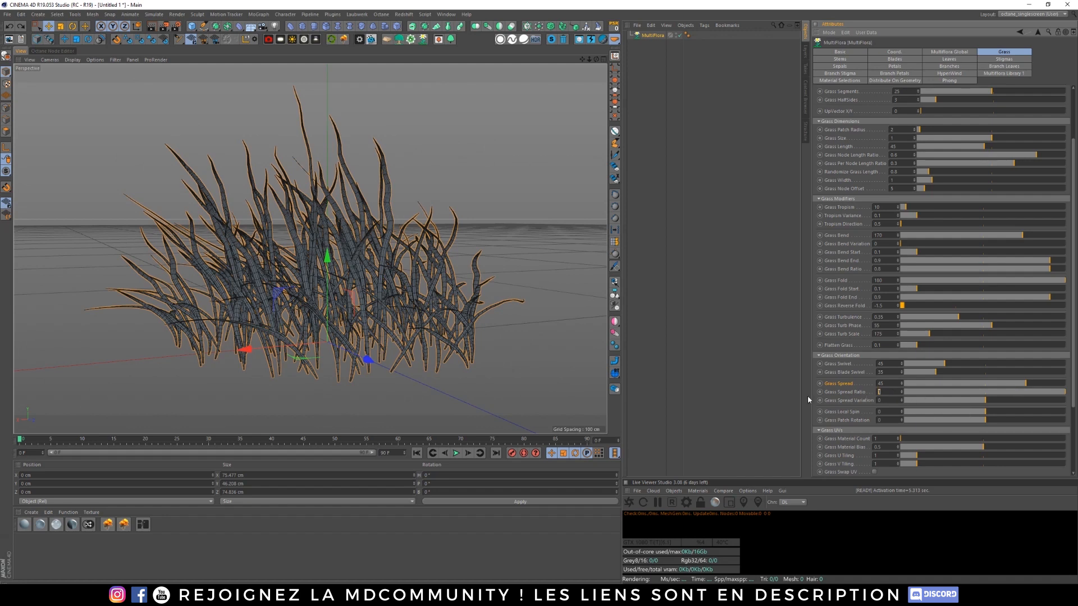
# Step: Remove the outward spread of the blades by setting both the Grass Spread Ratio and the Grass Spread to 0
pyautogui.write('0')
pyautogui.press('Return')
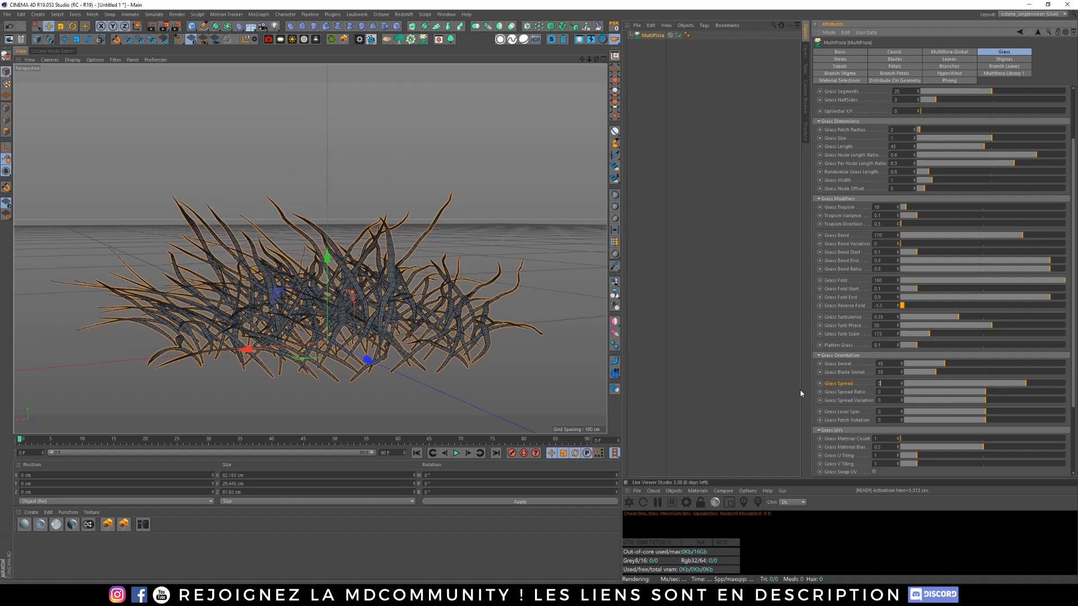
pyautogui.write('0')
pyautogui.press('Return')
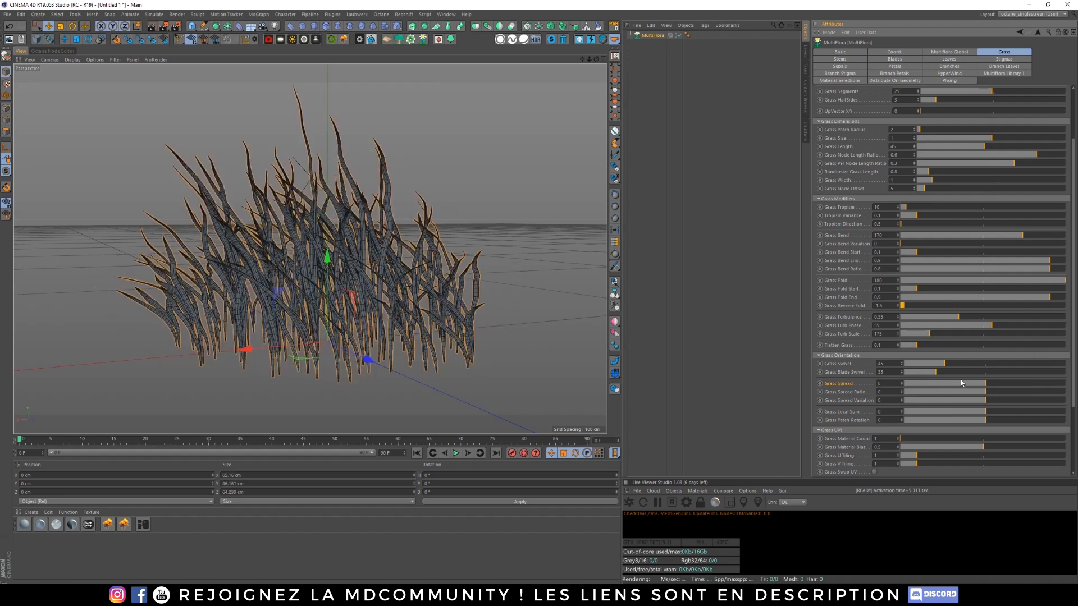
# Step: Test a larger Grass Spread on the tuft, and set it to 45
pyautogui.moveTo(990, 386); pyautogui.dragTo(1037, 385)
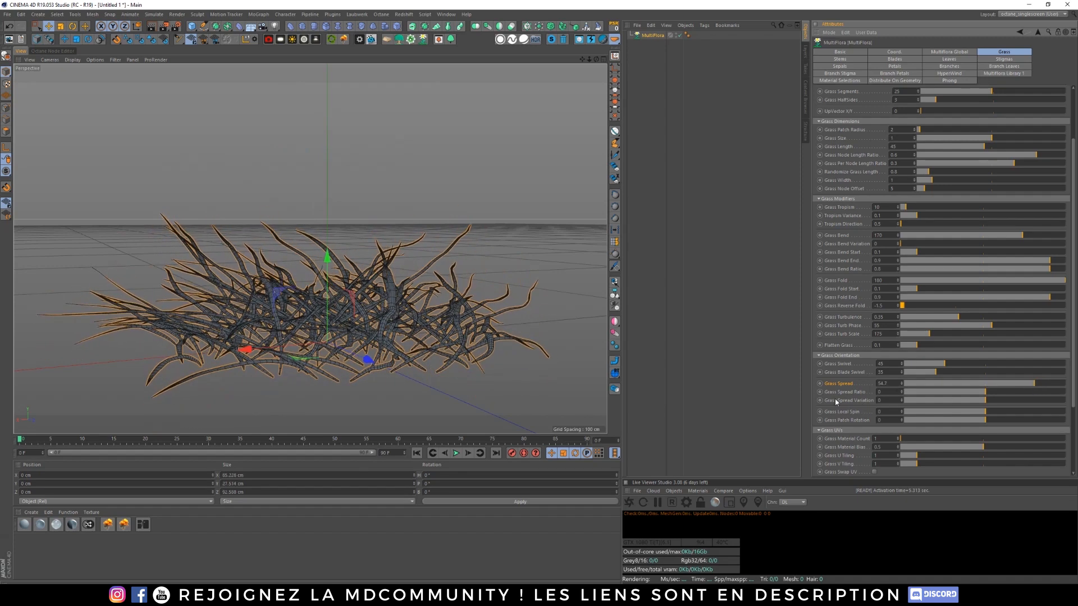
pyautogui.click(895, 384)
pyautogui.write('45')
pyautogui.press('Return')
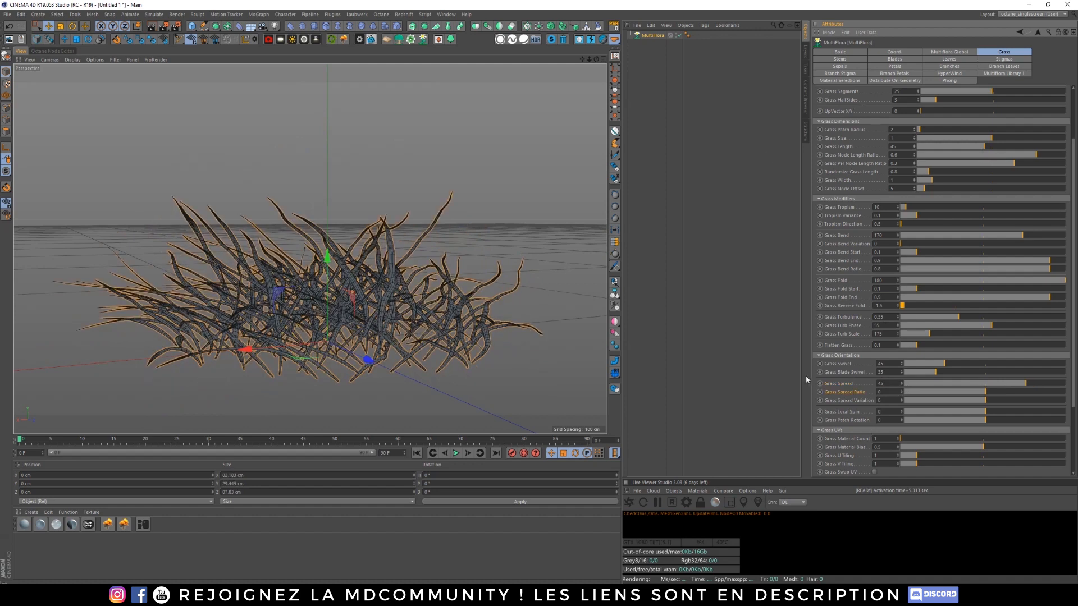
# Step: Raise the Grass Spread Ratio of the tuft to 0.9
pyautogui.moveTo(987, 397); pyautogui.dragTo(1059, 385)
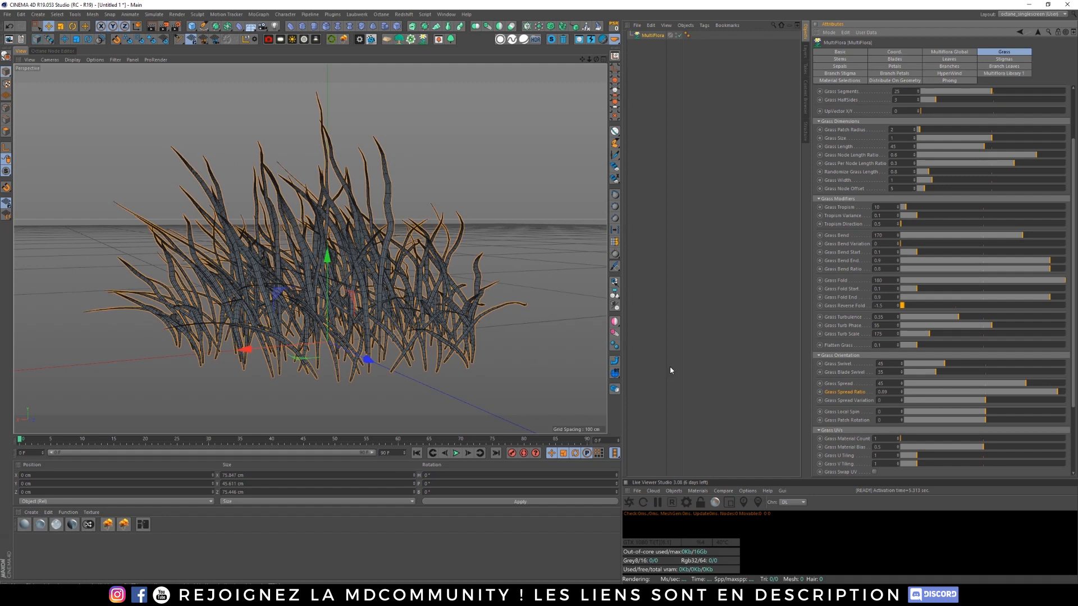
pyautogui.doubleClick(881, 393)
pyautogui.write('0.9')
pyautogui.press('Return')
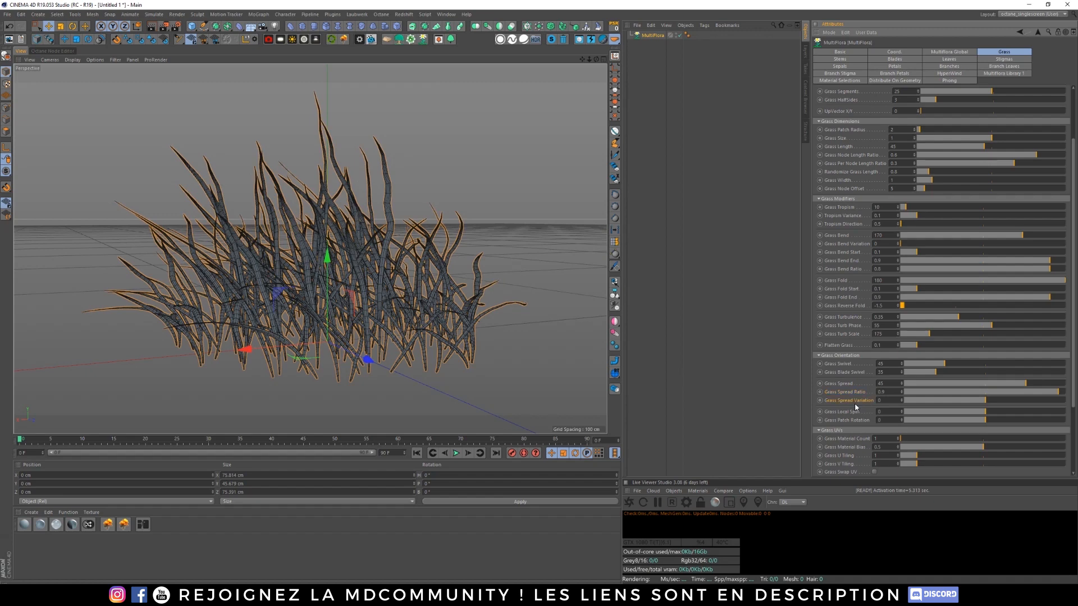
# Step: Vary how the blades spread by setting the Grass Spread Variation to 20
pyautogui.moveTo(986, 401); pyautogui.dragTo(902, 404)
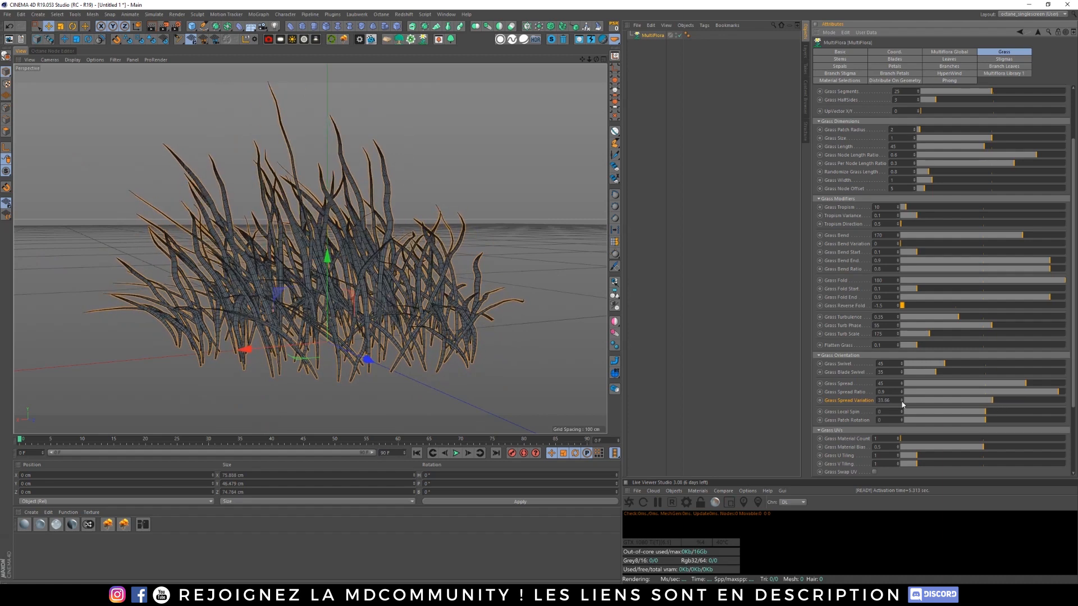
pyautogui.click(887, 400)
pyautogui.write('20')
pyautogui.press('Return')
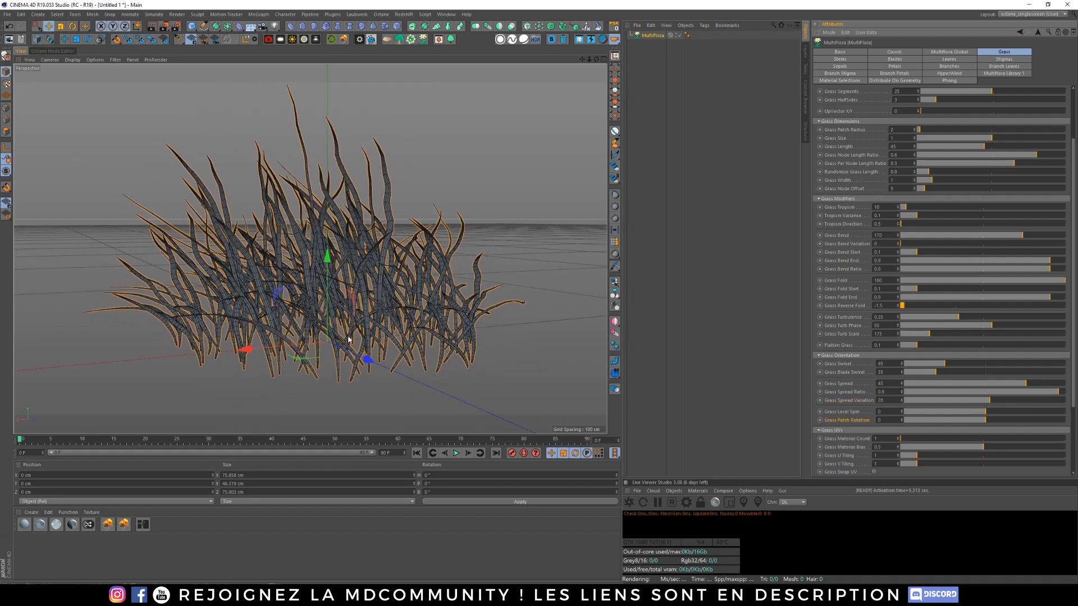
# Step: Try the Grass Local Spin at its maximum on the blades, and undo the change
pyautogui.keyDown('alt'); pyautogui.moveTo(349, 340); pyautogui.dragTo(354, 330, button='middle'); pyautogui.keyUp('alt')
pyautogui.keyDown('alt'); pyautogui.moveTo(355, 330); pyautogui.dragTo(410, 331, button='right'); pyautogui.keyUp('alt')
pyautogui.keyDown('alt'); pyautogui.moveTo(411, 332); pyautogui.dragTo(406, 326, button='middle'); pyautogui.keyUp('alt')
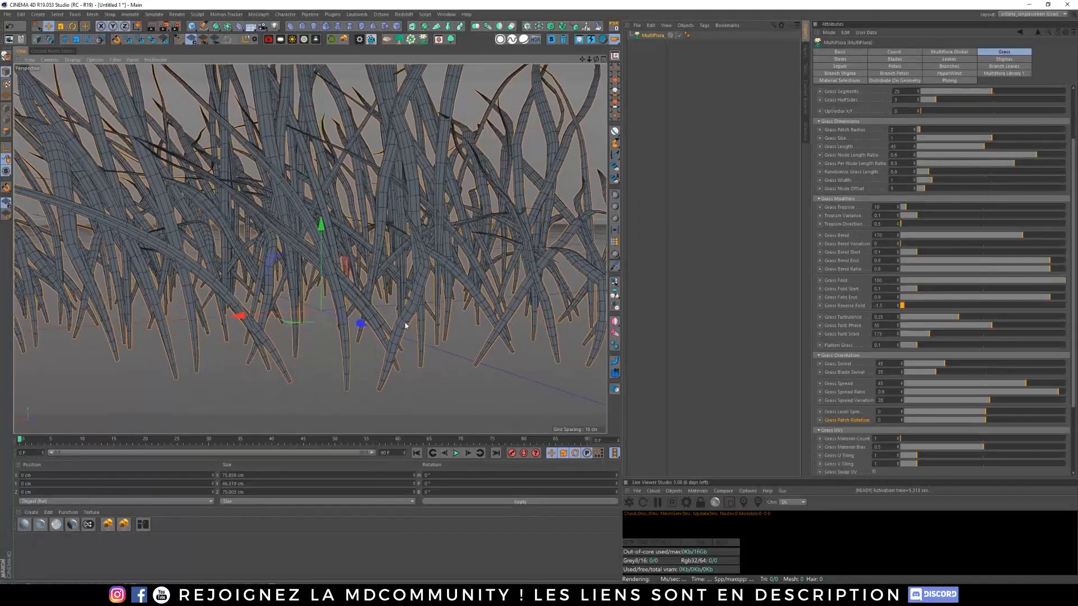
pyautogui.scroll(-3, 872, 347)
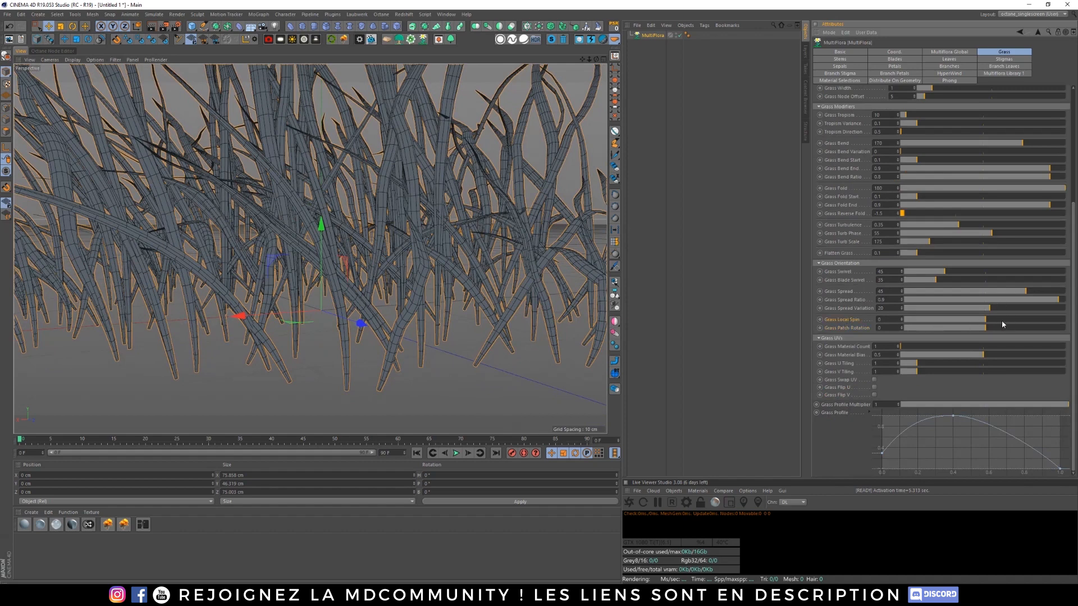
pyautogui.moveTo(986, 321); pyautogui.dragTo(1065, 308)
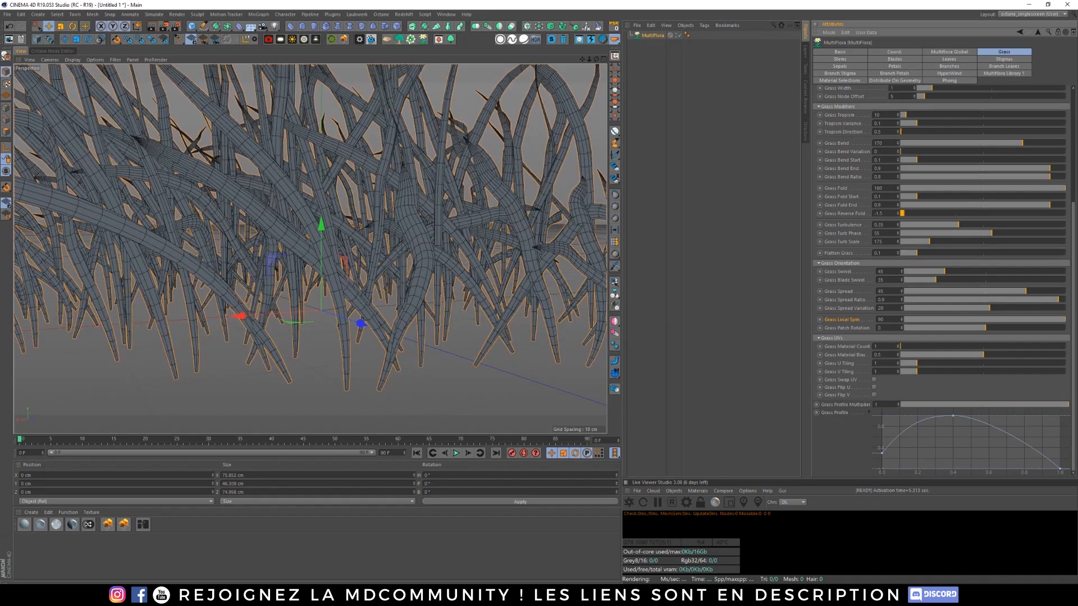
pyautogui.hotkey('ctrl', 'z')
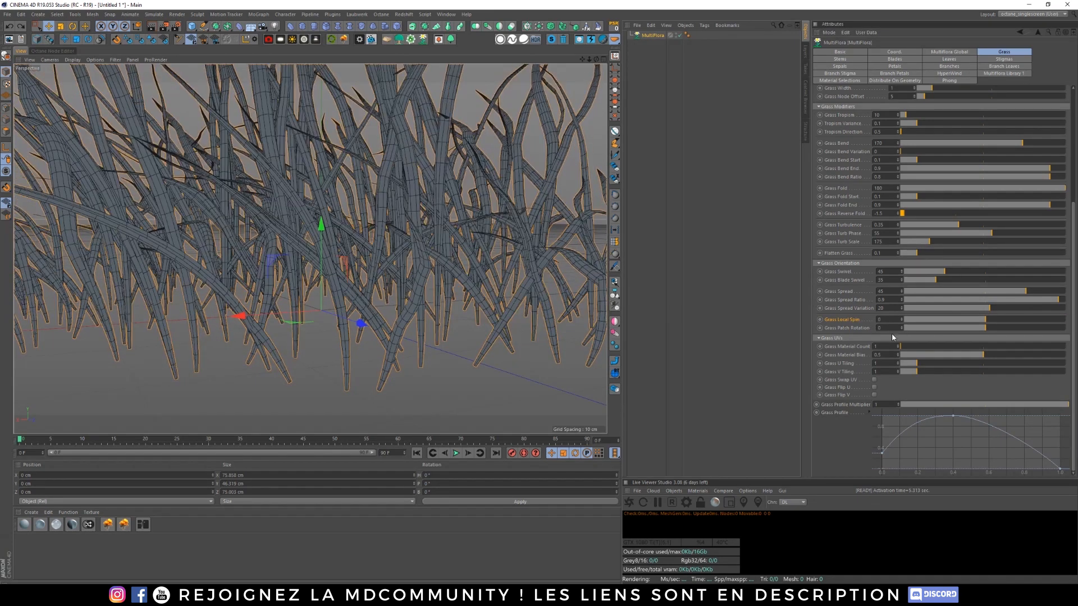
# Step: Try rotating the whole tuft with the Grass Patch Rotation, and return it to 0
pyautogui.scroll(-7, 413, 307)
pyautogui.keyDown('alt'); pyautogui.moveTo(415, 306); pyautogui.dragTo(714, 324); pyautogui.keyUp('alt')
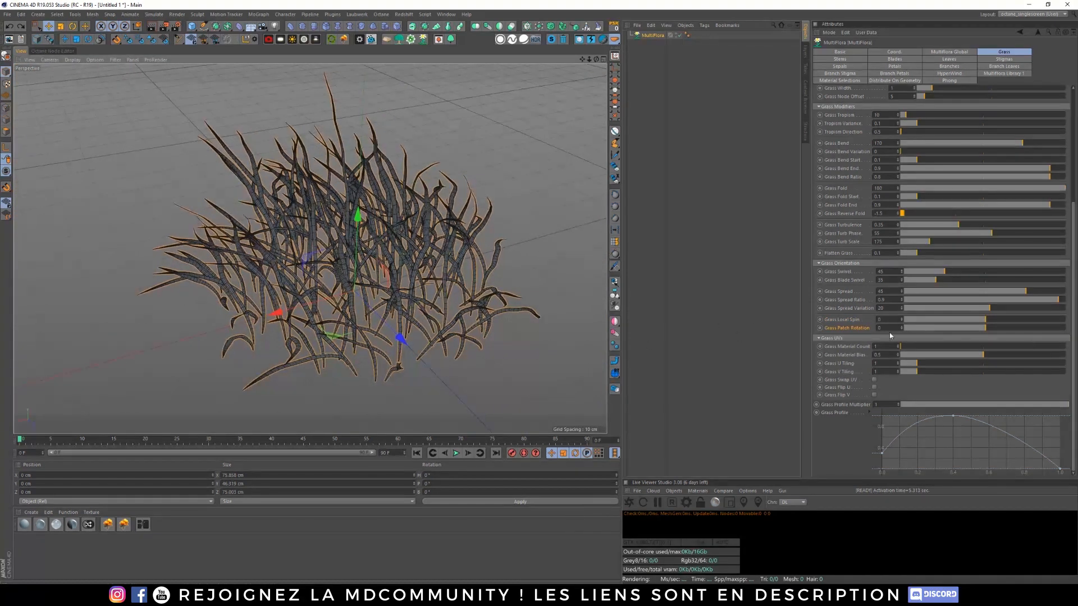
pyautogui.moveTo(986, 328)
pyautogui.mouseDown()
pyautogui.moveTo(1063, 318)
pyautogui.moveTo(949, 327)
pyautogui.moveTo(1041, 323)
pyautogui.moveTo(985, 328)
pyautogui.mouseUp()
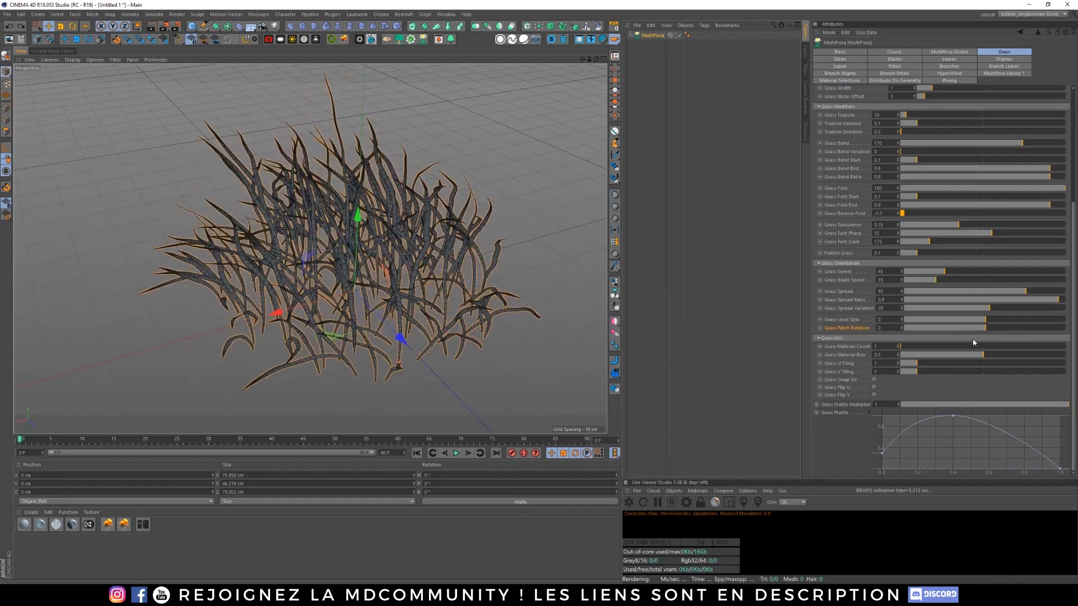
pyautogui.click(843, 348)
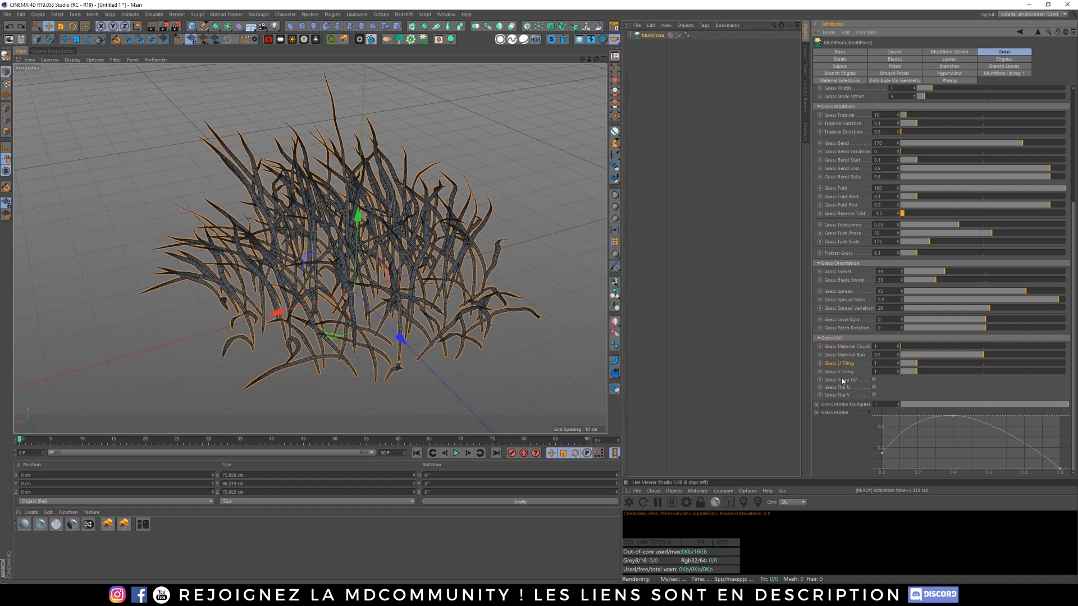
# Step: Try the Grass Profile Multiplier at 0 on the tuft, and return it to 1
pyautogui.keyDown('ctrl'); pyautogui.click(840, 395); pyautogui.keyUp('ctrl')
pyautogui.keyDown('alt'); pyautogui.moveTo(426, 353); pyautogui.dragTo(491, 336); pyautogui.keyUp('alt')
pyautogui.moveTo(1063, 405); pyautogui.dragTo(893, 411)
pyautogui.keyDown('alt'); pyautogui.moveTo(415, 309); pyautogui.dragTo(457, 331, button='right'); pyautogui.keyUp('alt')
pyautogui.keyDown('alt'); pyautogui.moveTo(457, 329); pyautogui.dragTo(454, 306, button='middle'); pyautogui.keyUp('alt')
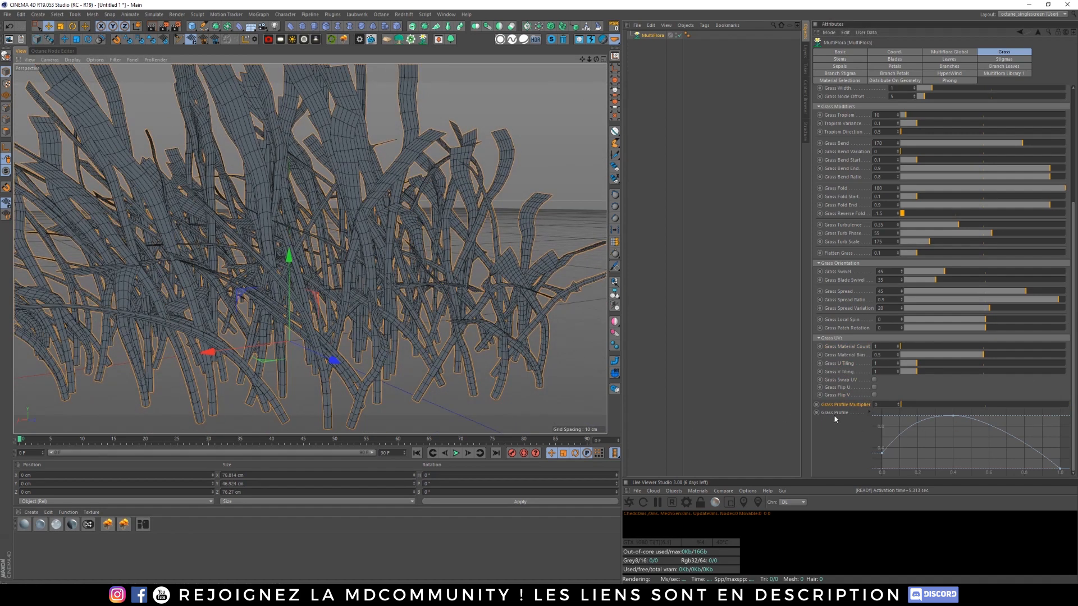
pyautogui.moveTo(903, 405); pyautogui.dragTo(1070, 405)
# Step: Try reshaping the tip end of the Grass Profile curve, and undo the change
pyautogui.click(1060, 469)
pyautogui.moveTo(1043, 454); pyautogui.dragTo(999, 442)
pyautogui.hotkey('ctrl', 'z')
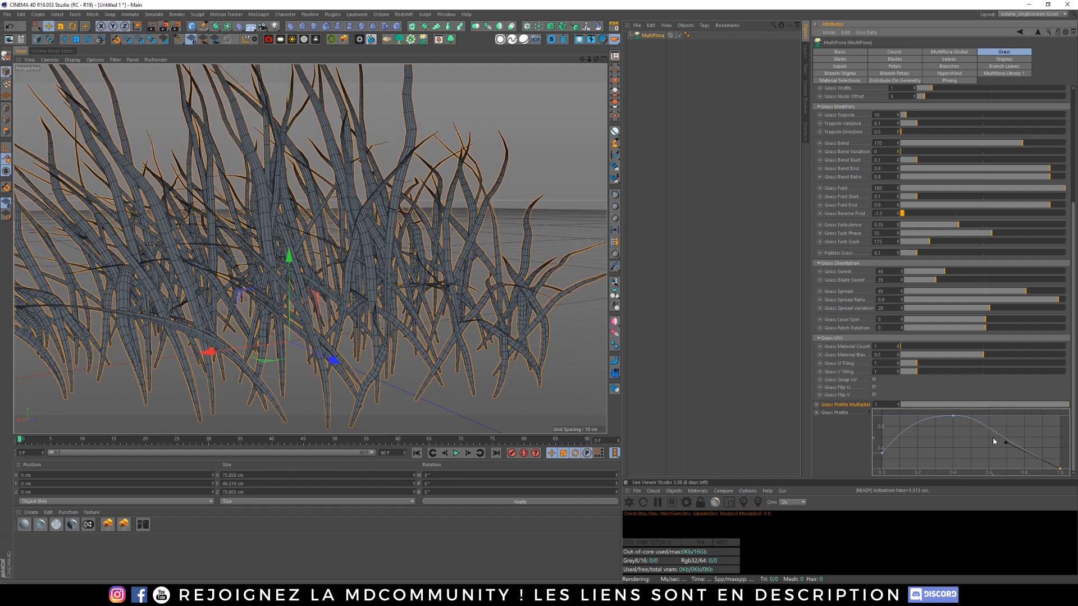
pyautogui.hotkey('ctrl', 'z')
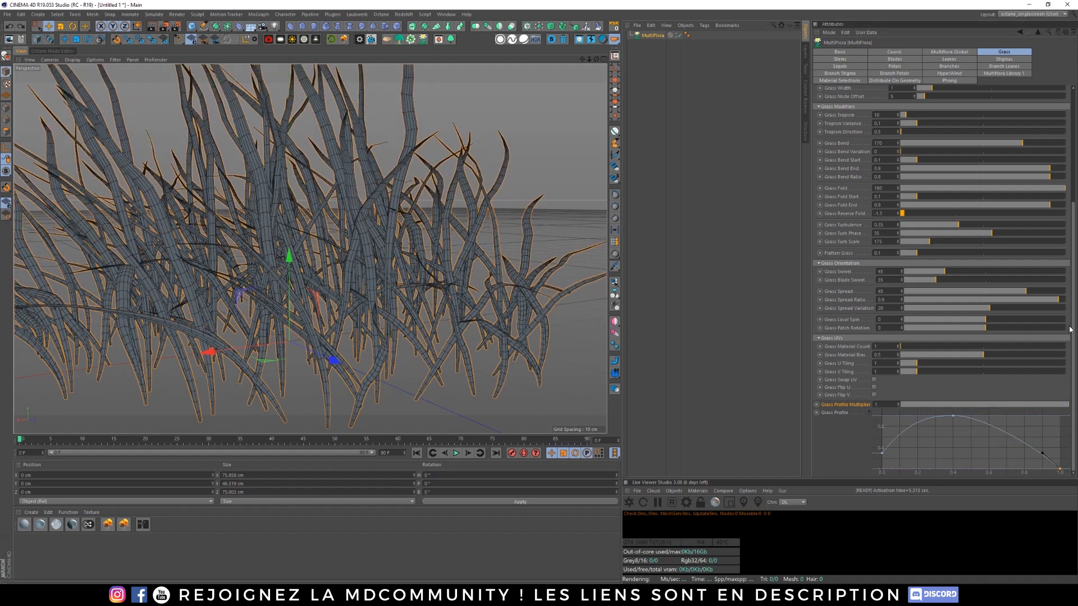
# Step: Review the tuft's grass parameters and inspect the whole tuft from another angle
pyautogui.scroll(5, 1075, 400)
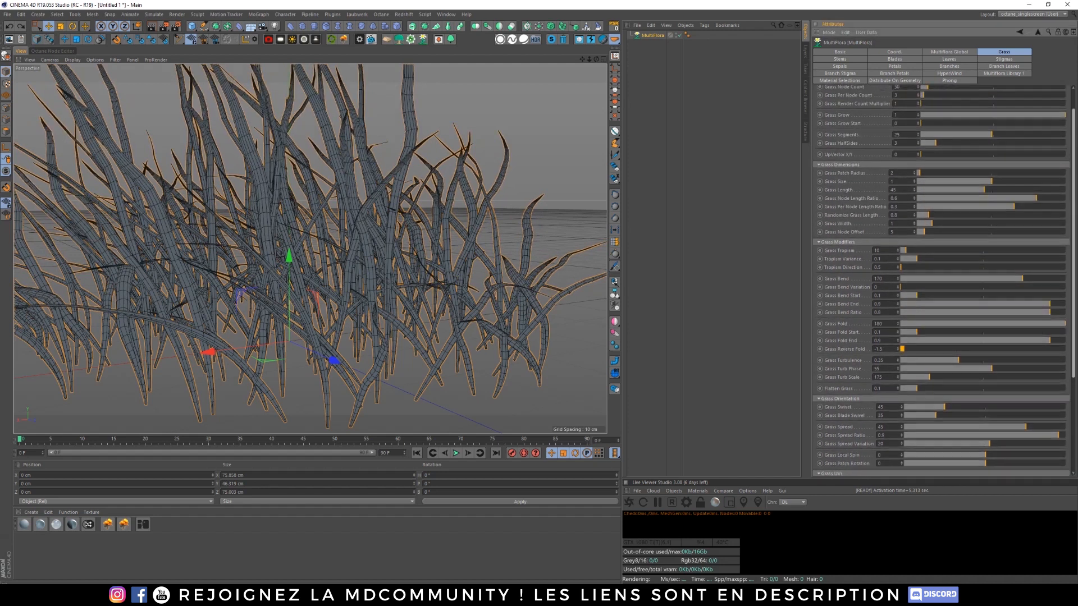
pyautogui.scroll(-3, 941, 280)
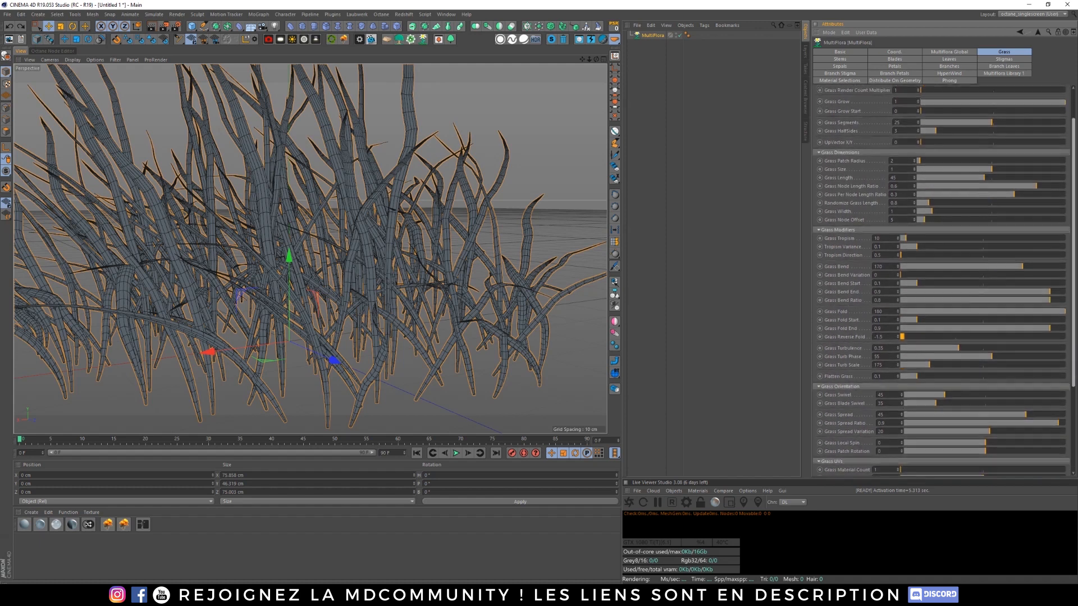
pyautogui.scroll(-4, 942, 281)
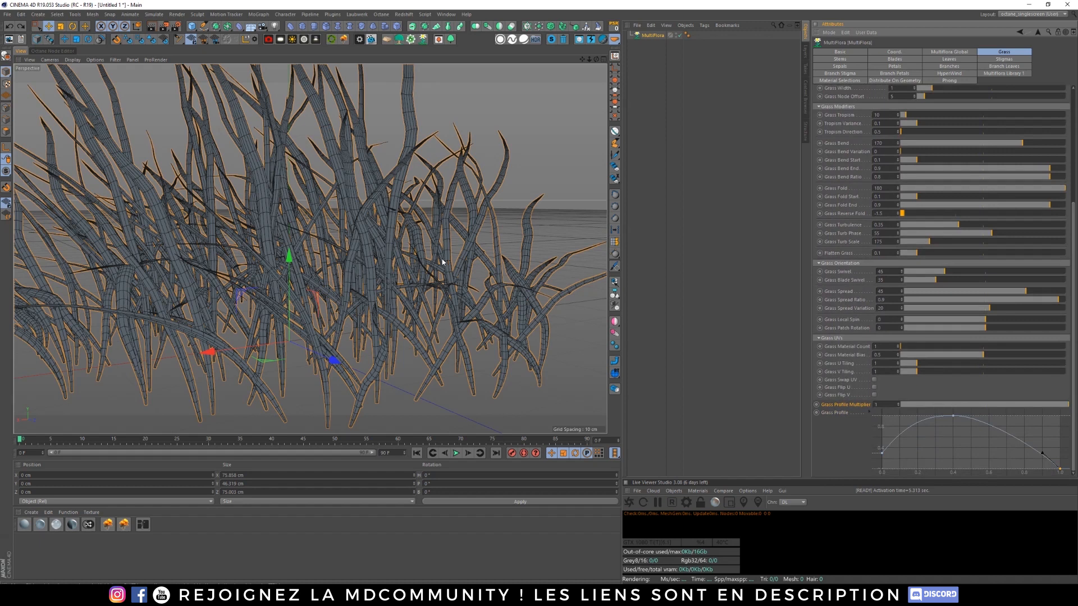
pyautogui.scroll(-5, 399, 235)
pyautogui.scroll(6, 399, 235)
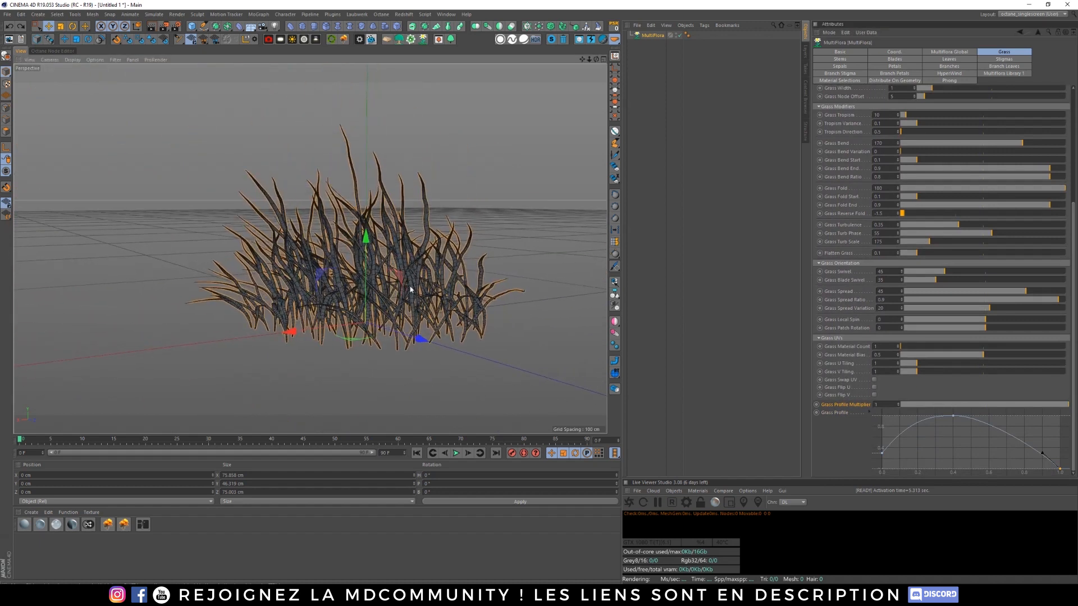
pyautogui.keyDown('alt'); pyautogui.moveTo(398, 271); pyautogui.dragTo(189, 337); pyautogui.keyUp('alt')
pyautogui.keyDown('alt'); pyautogui.moveTo(188, 337); pyautogui.dragTo(280, 312, button='middle'); pyautogui.keyUp('alt')
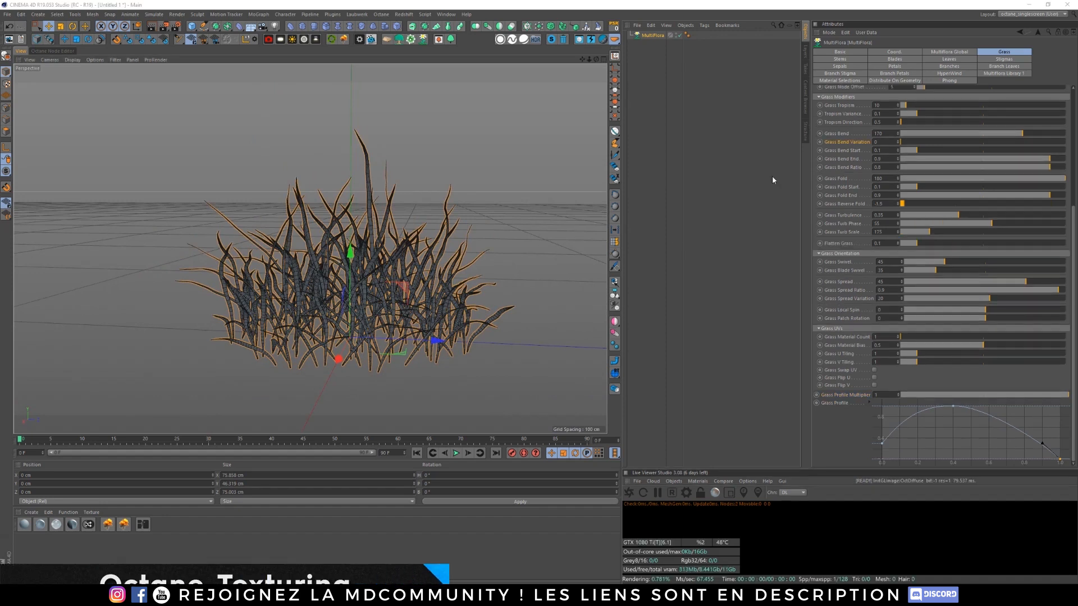
# Step: Add a second MultiFlora object and load the Long Grass preset from the MultiFlora library onto it
pyautogui.click(423, 39)
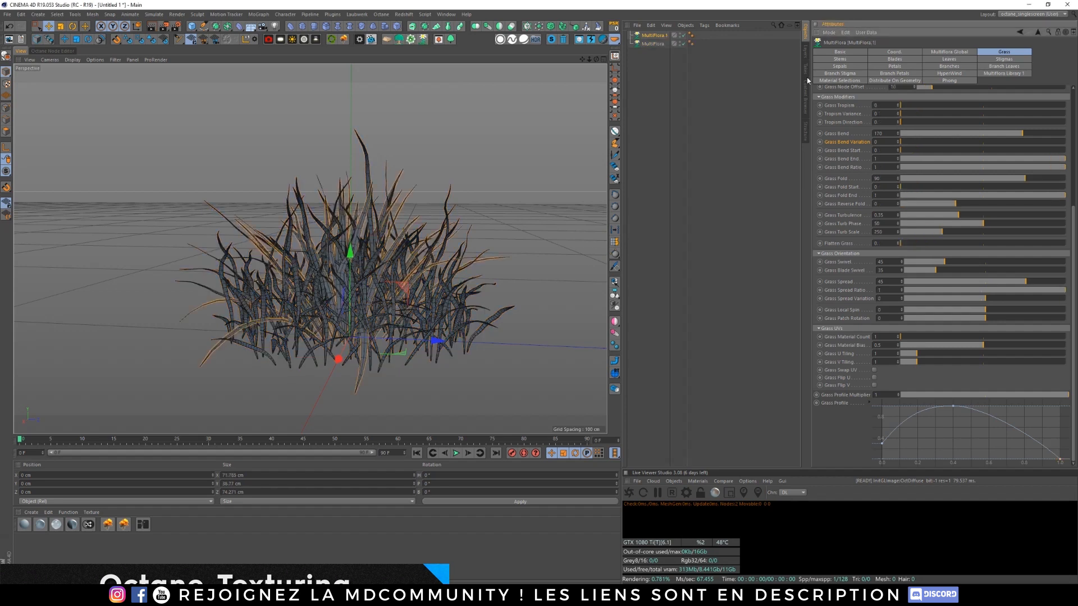
pyautogui.click(1004, 73)
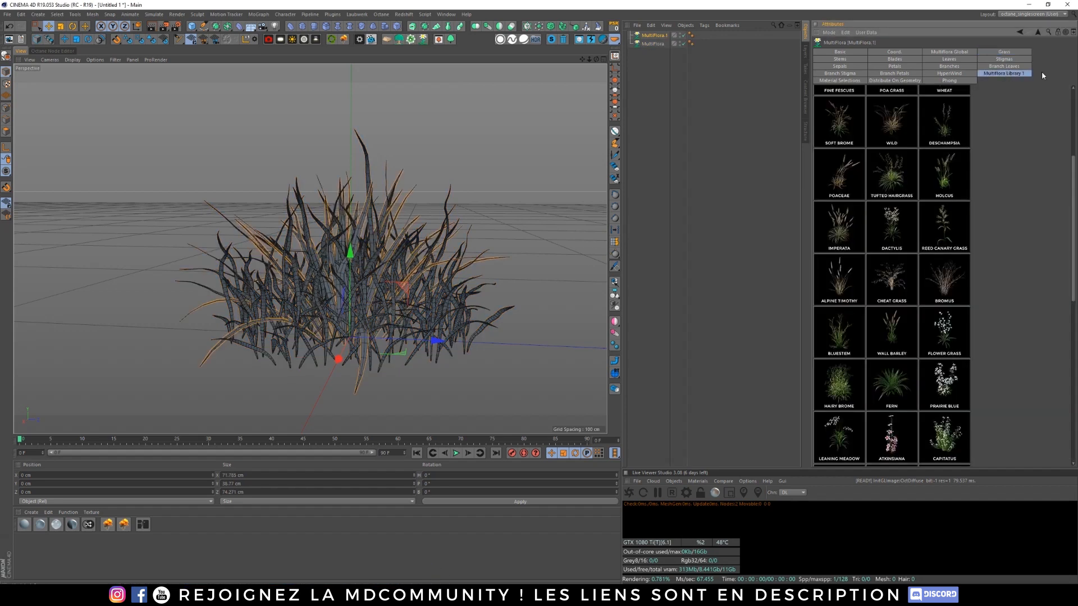
pyautogui.scroll(3, 1071, 182)
pyautogui.click(944, 134)
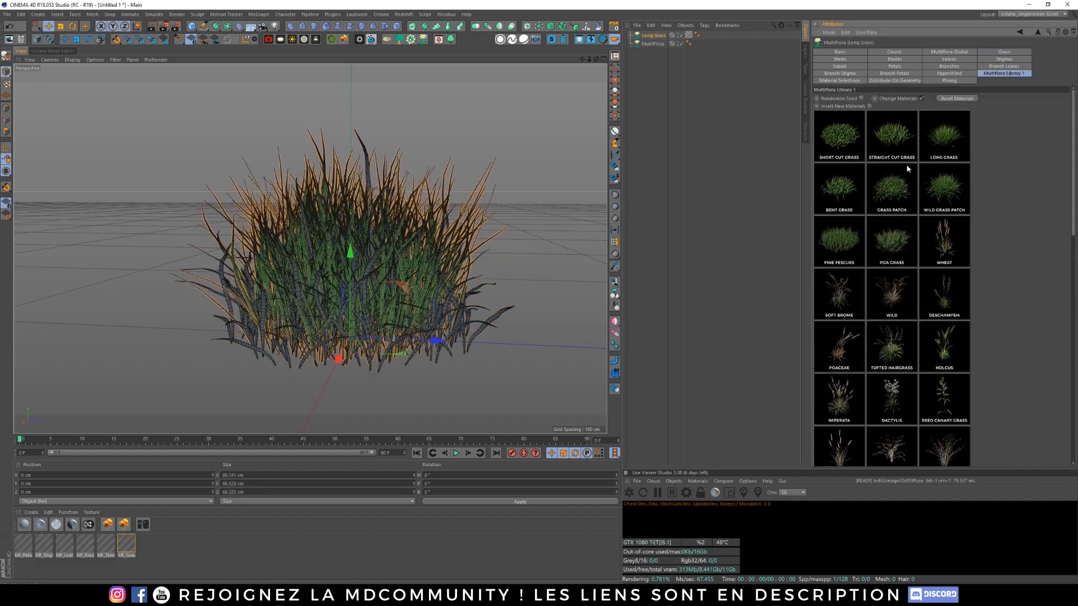
# Step: Delete the Long Grass object and apply its green grass material to the original MultiFlora tuft
pyautogui.click(657, 38)
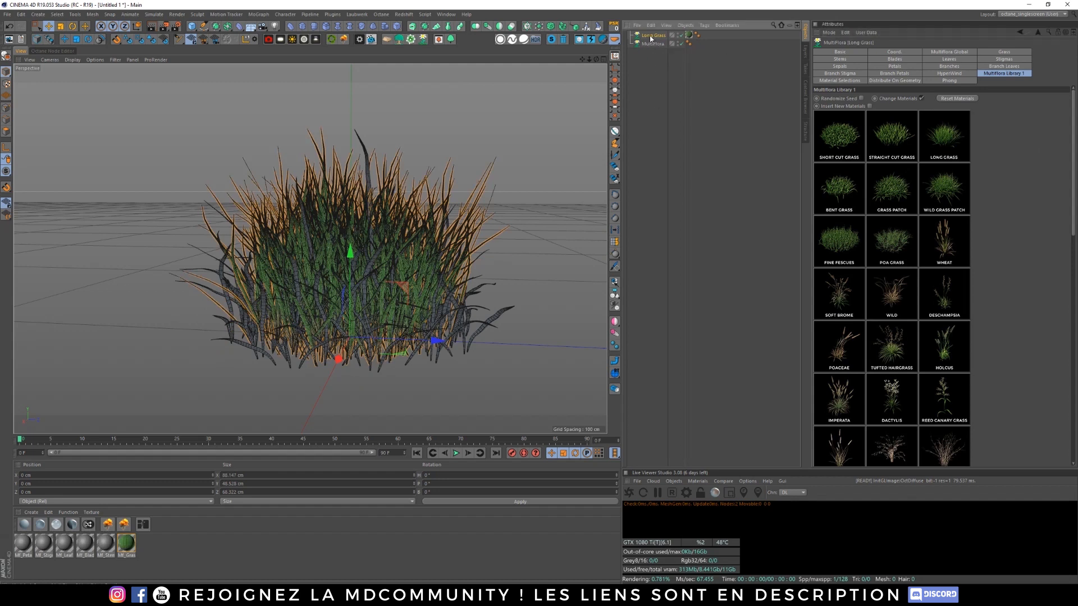
pyautogui.press('Delete')
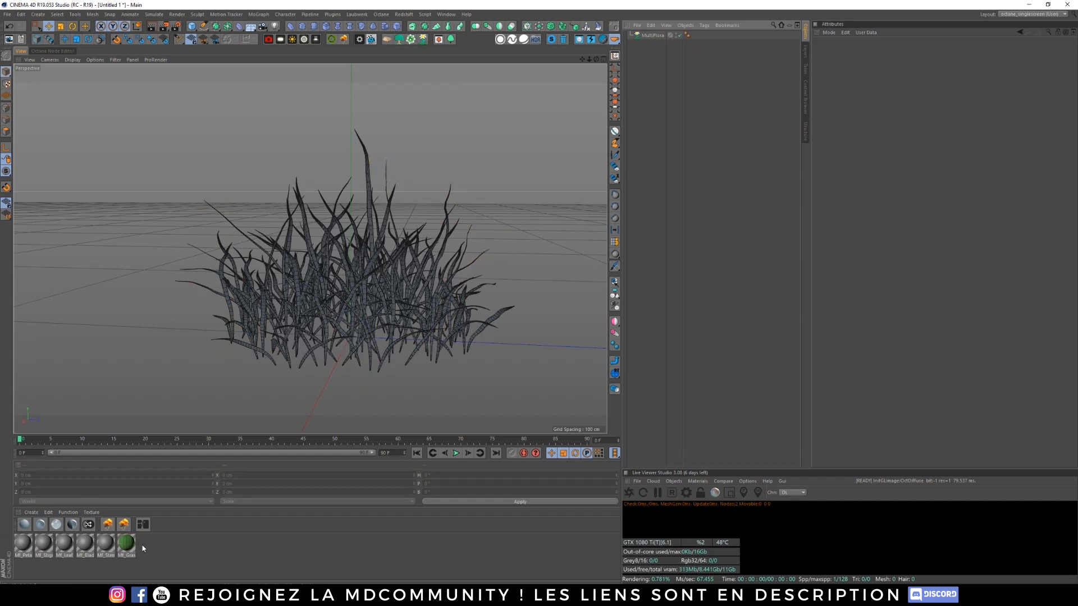
pyautogui.click(127, 552)
pyautogui.moveTo(127, 553); pyautogui.dragTo(651, 36)
# Step: Remove the unused materials from the scene
pyautogui.click(74, 513)
pyautogui.click(75, 513)
pyautogui.click(75, 512)
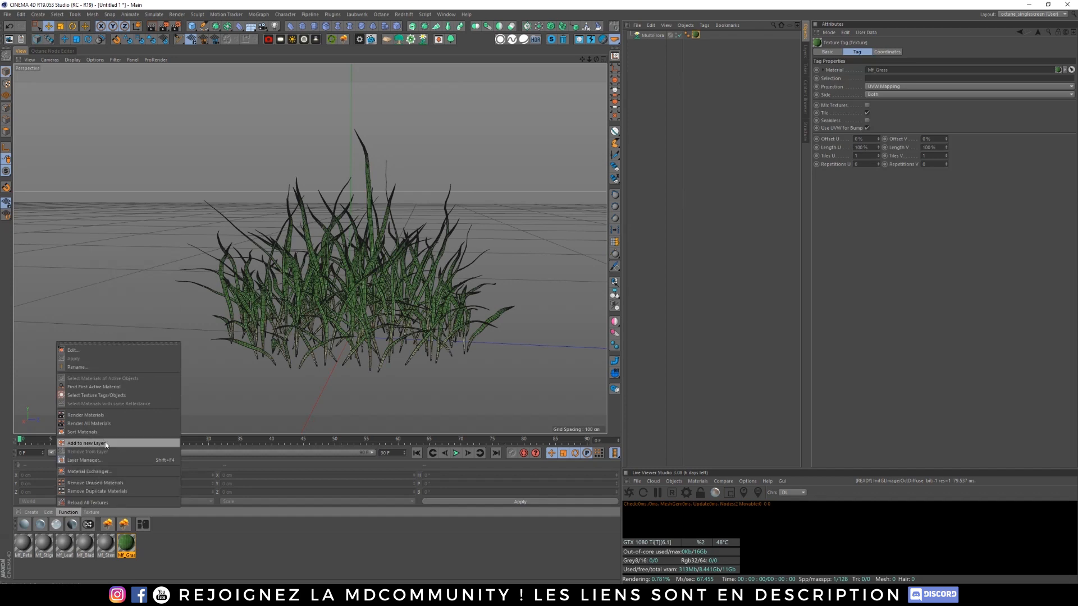
pyautogui.click(107, 484)
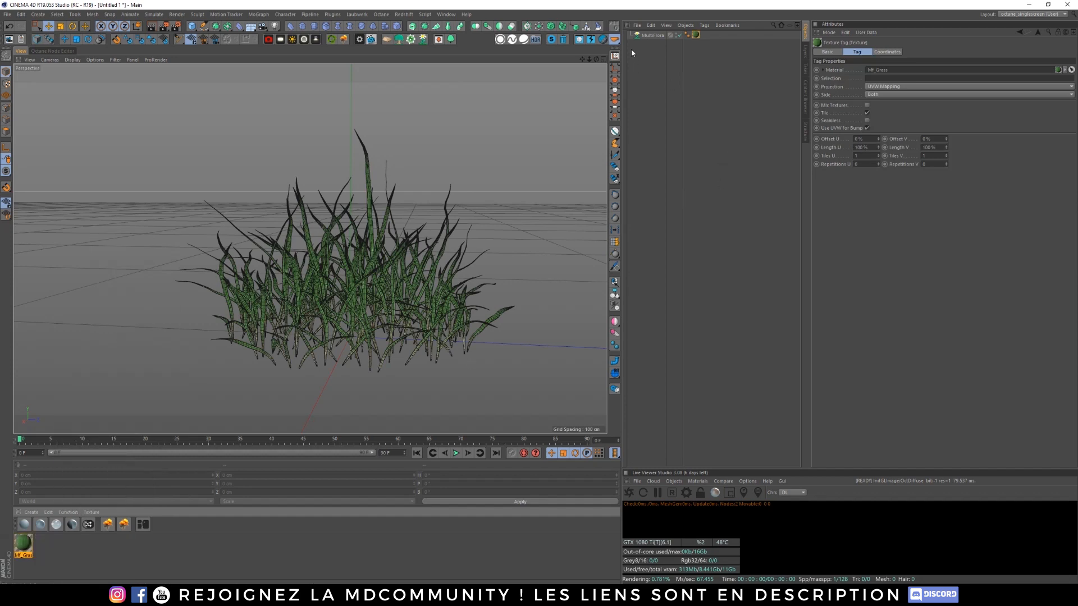
# Step: Set the Grass Material Count of the MultiFlora tuft to 2
pyautogui.click(645, 35)
pyautogui.click(1017, 51)
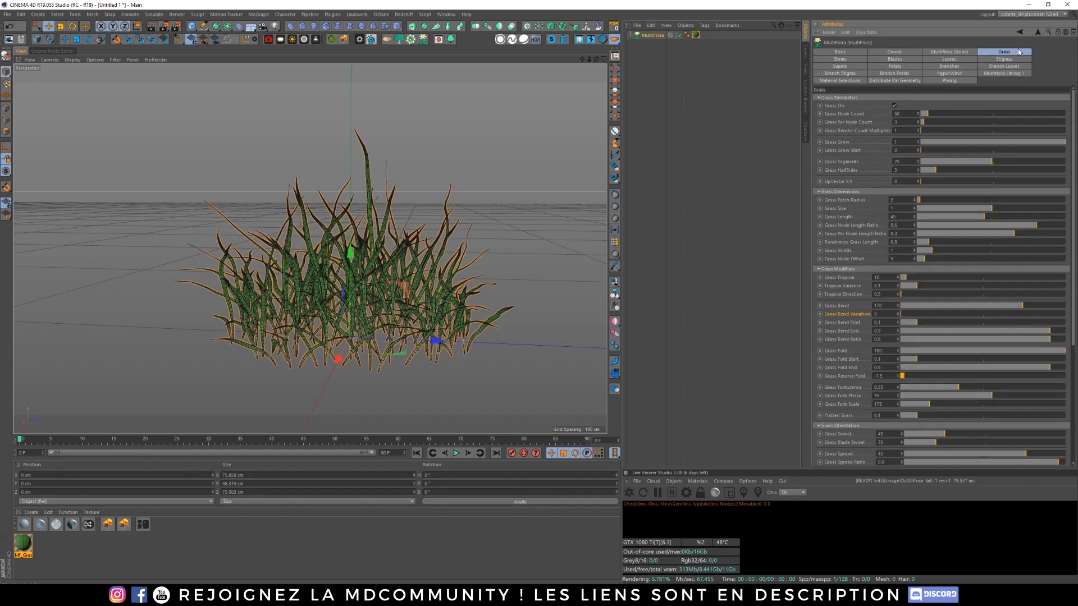
pyautogui.moveTo(1069, 112); pyautogui.dragTo(1069, 230)
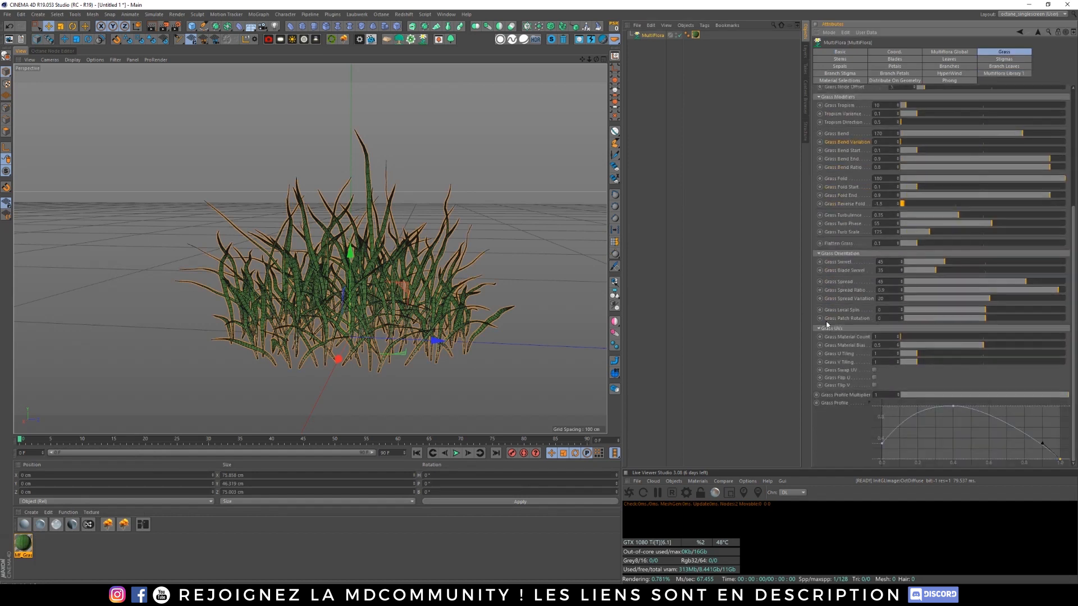
pyautogui.click(845, 337)
pyautogui.click(898, 335)
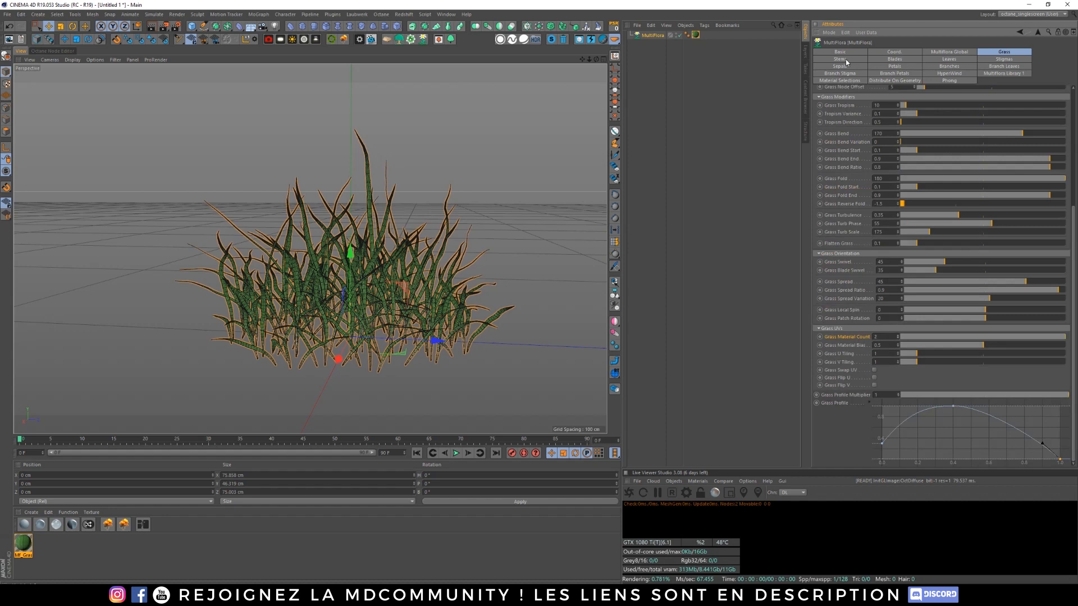
# Step: Look up the material selection names and restrict the tuft's green texture tag to the selection grass1
pyautogui.click(840, 80)
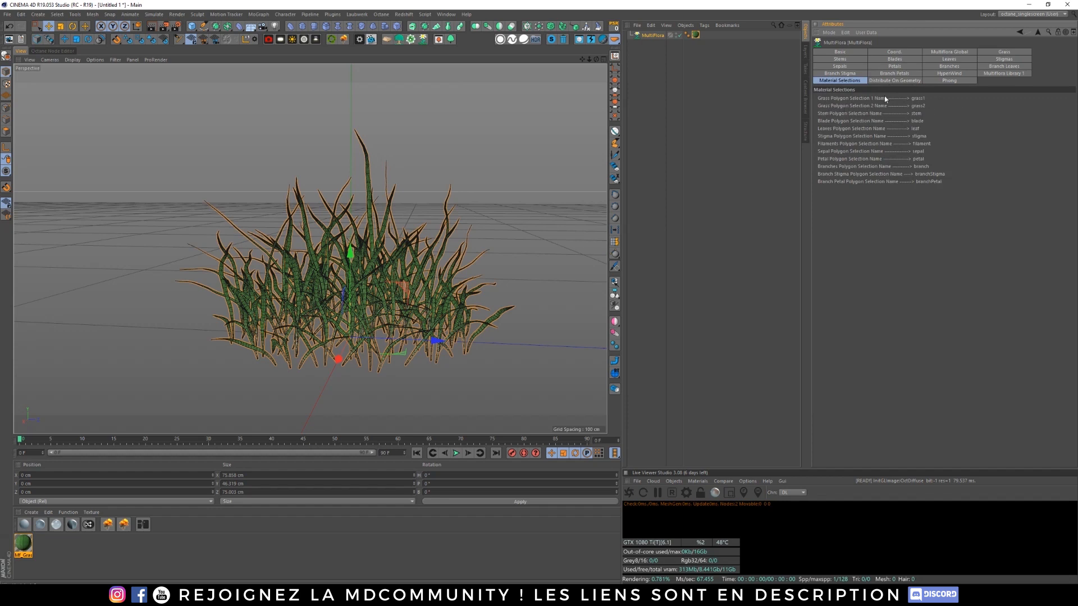
pyautogui.click(696, 35)
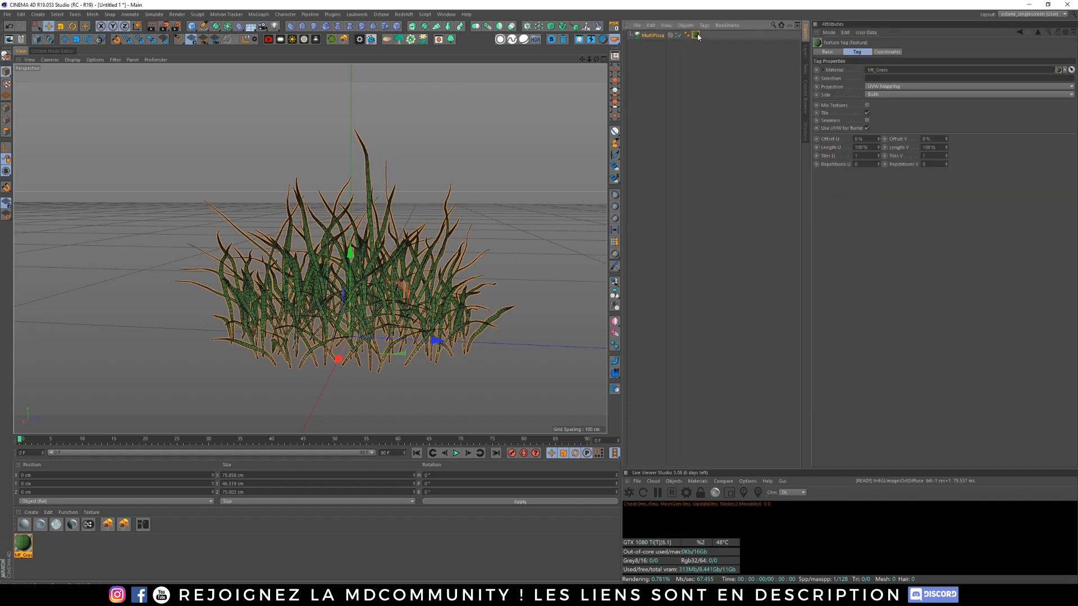
pyautogui.click(890, 78)
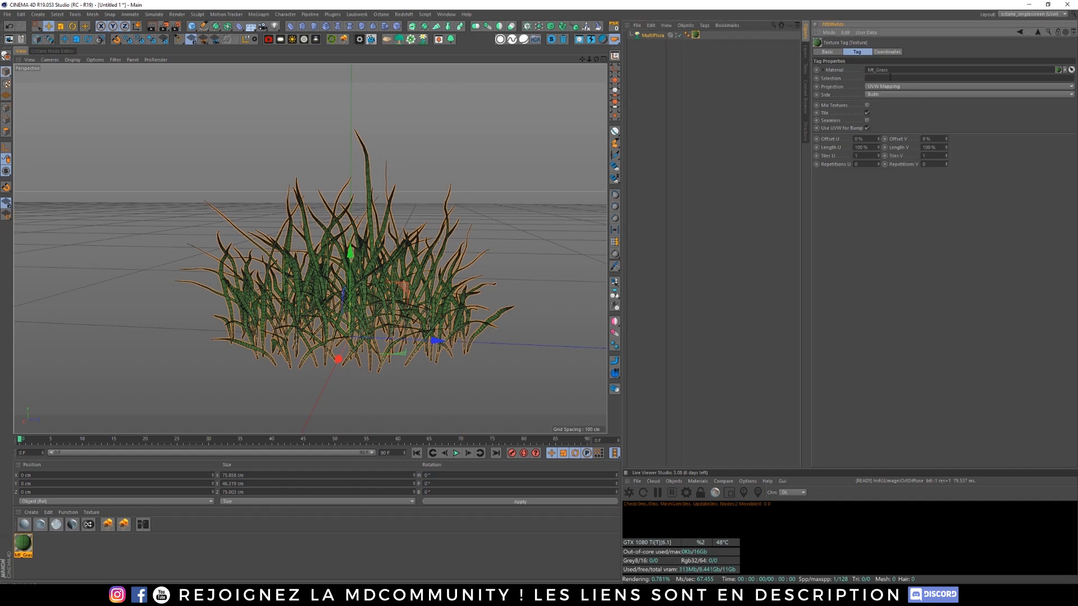
pyautogui.write('grass1')
pyautogui.scroll(10, 503, 312)
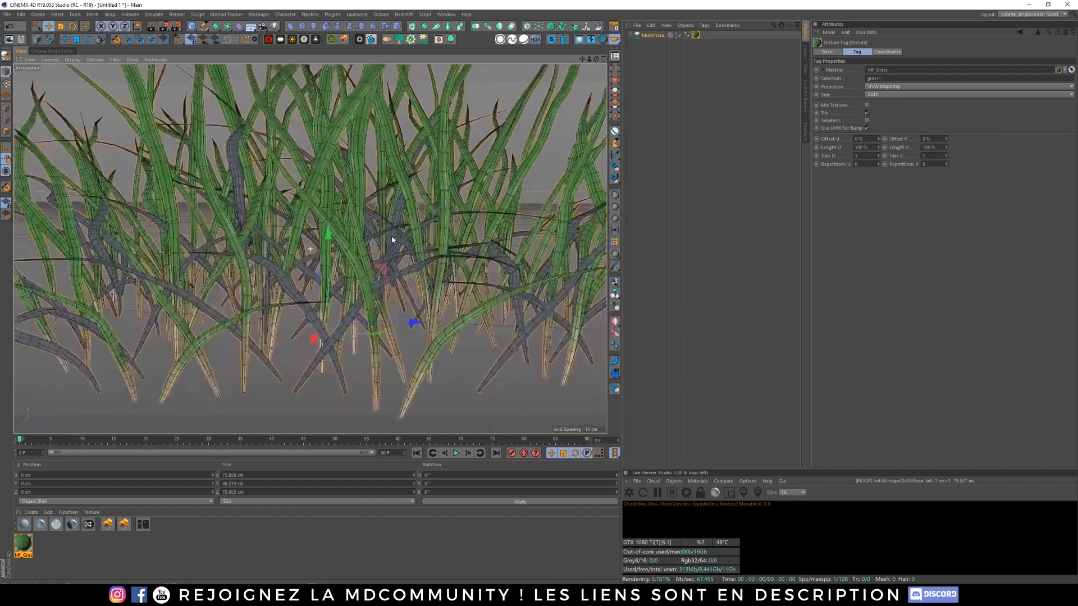
pyautogui.keyDown('alt'); pyautogui.moveTo(478, 265); pyautogui.dragTo(462, 302); pyautogui.keyUp('alt')
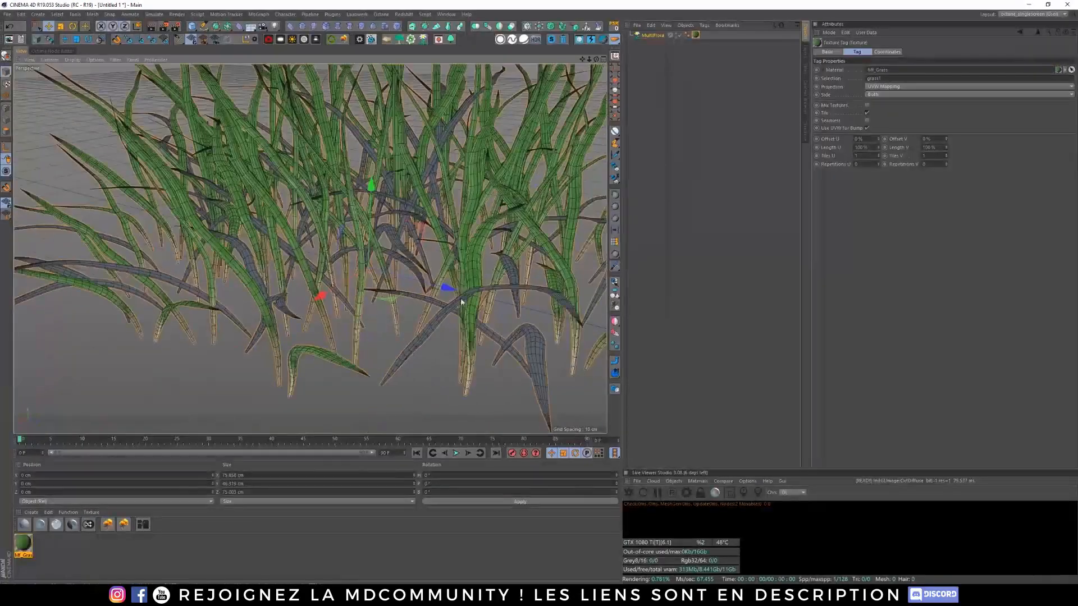
# Step: Duplicate the grass material and give one copy the grass18 colour texture, without copying the image to the project location
pyautogui.click(23, 543)
pyautogui.keyDown('ctrl'); pyautogui.moveTo(23, 542); pyautogui.dragTo(27, 547); pyautogui.keyUp('ctrl')
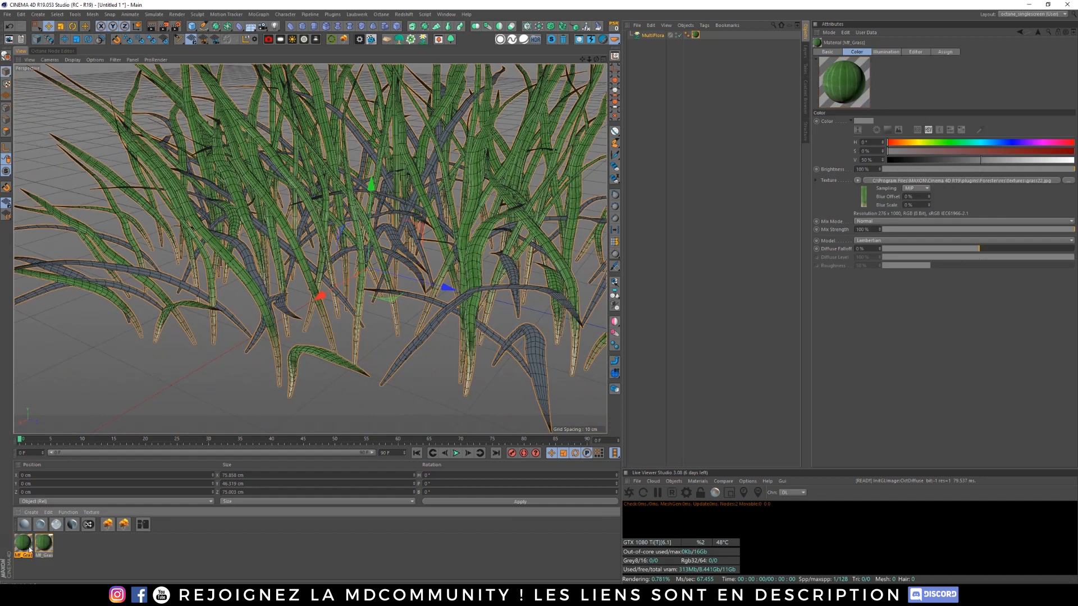
pyautogui.doubleClick(19, 542)
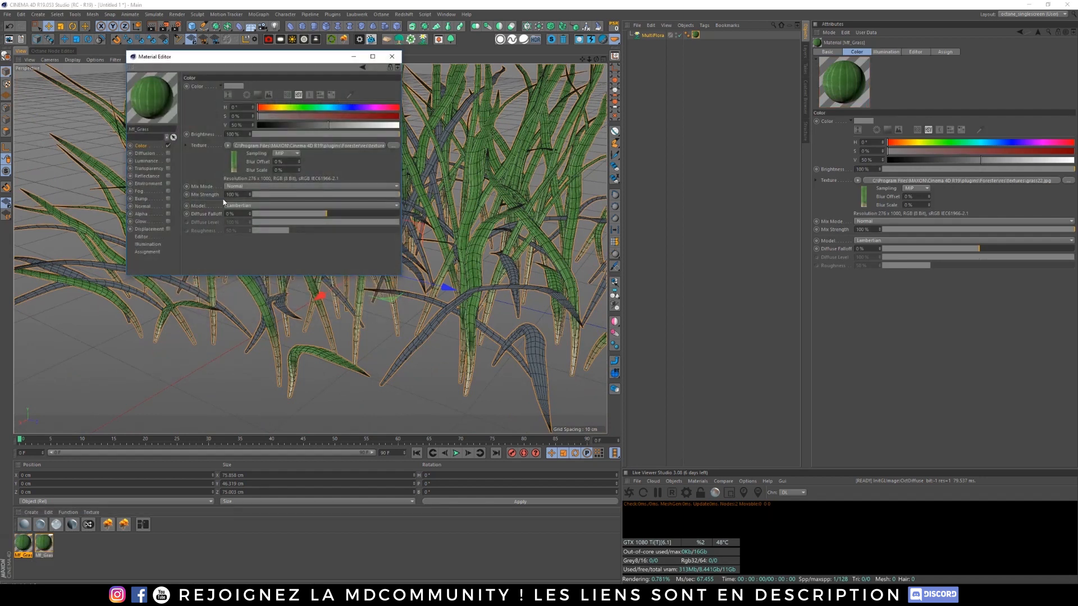
pyautogui.click(393, 145)
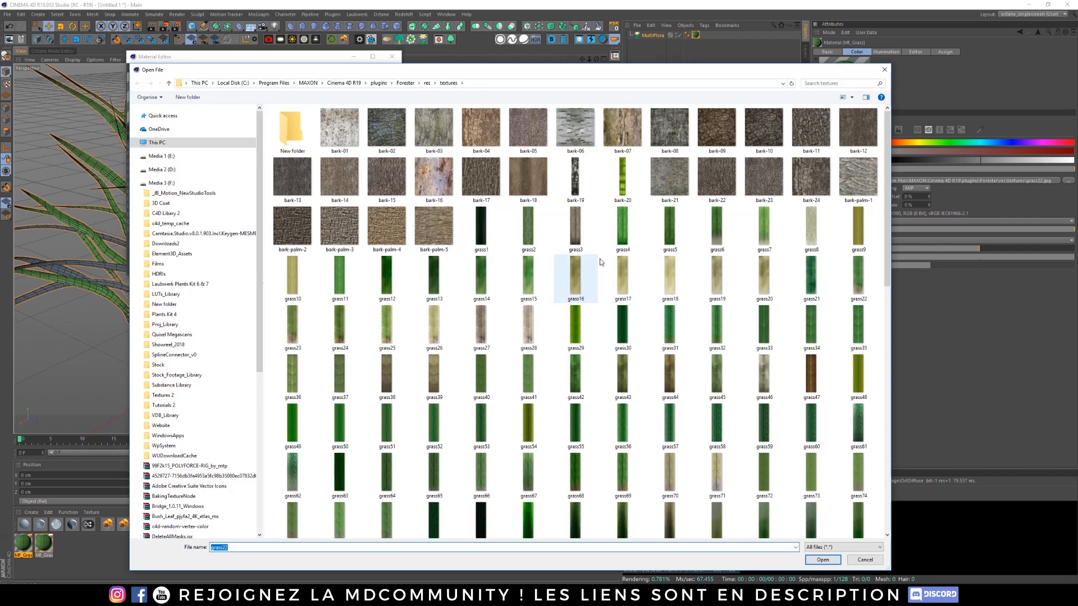
pyautogui.click(671, 275)
pyautogui.click(822, 560)
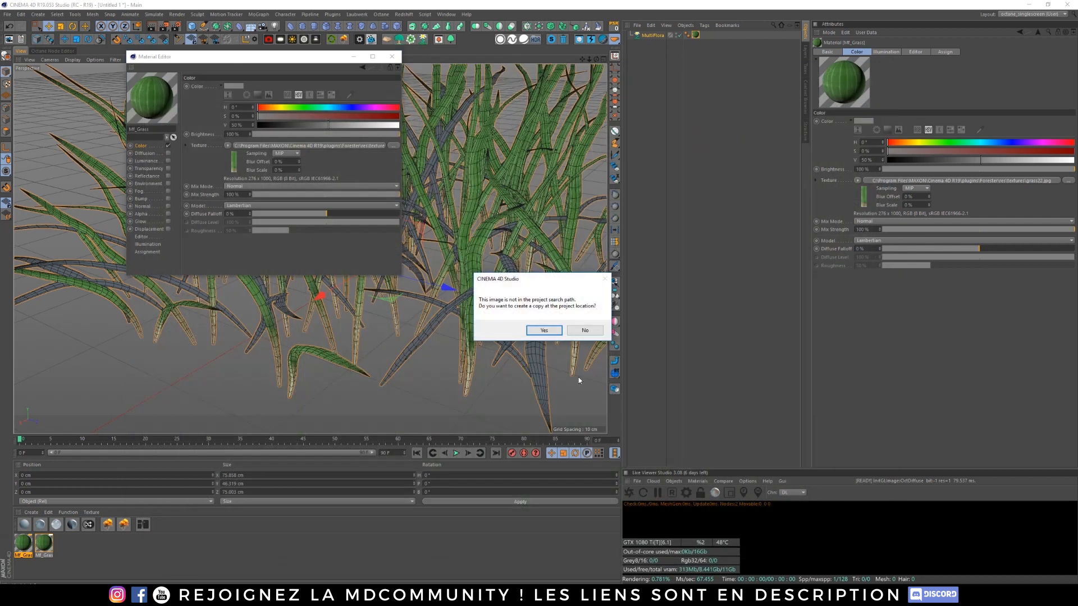
pyautogui.click(589, 332)
pyautogui.click(392, 56)
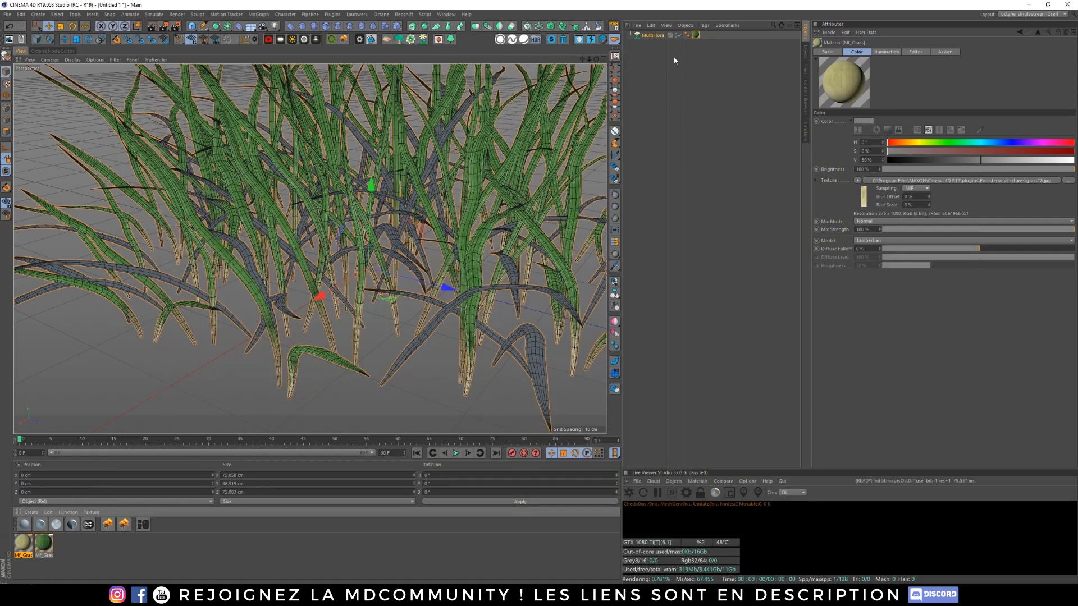
# Step: Duplicate the tuft's texture tag, assign the straw-coloured grass material to the copy and set its selection to grass2
pyautogui.keyDown('ctrl'); pyautogui.moveTo(697, 36); pyautogui.dragTo(705, 37); pyautogui.keyUp('ctrl')
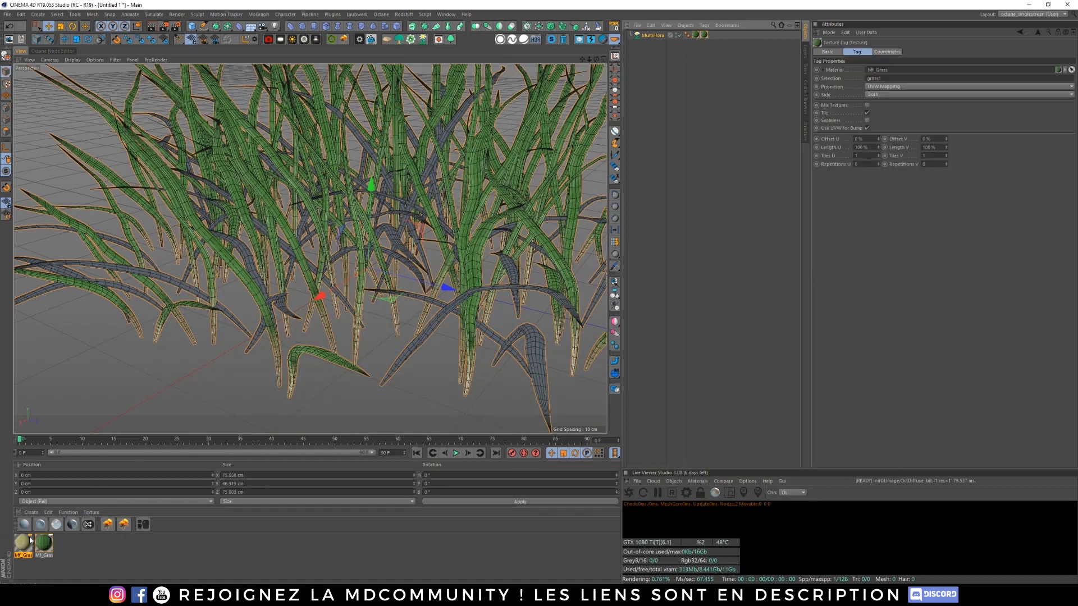
pyautogui.moveTo(23, 537); pyautogui.dragTo(705, 38)
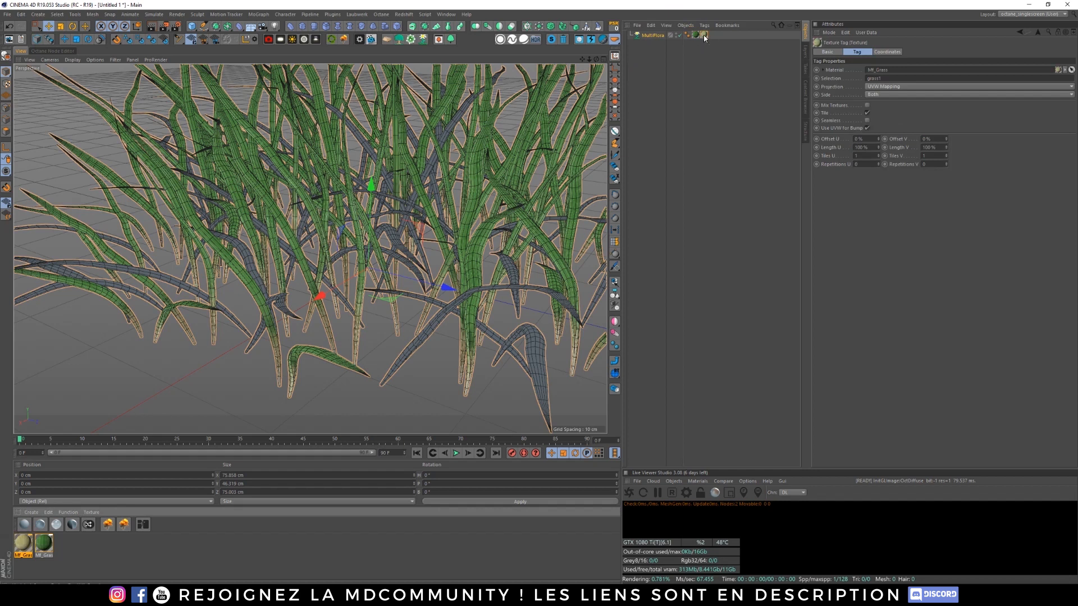
pyautogui.click(891, 78)
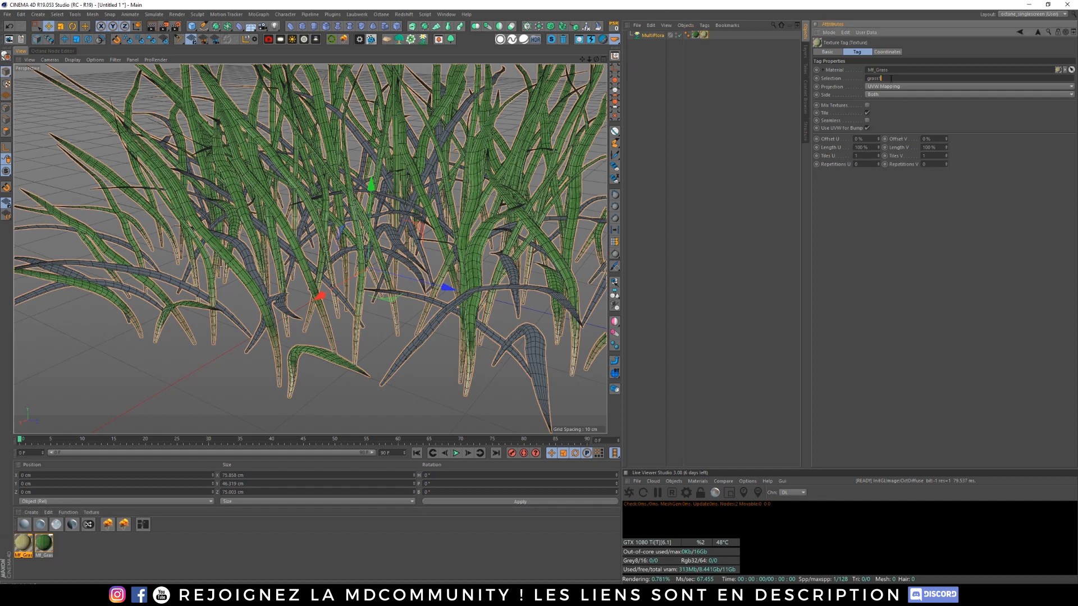
pyautogui.write('2')
pyautogui.press('Return')
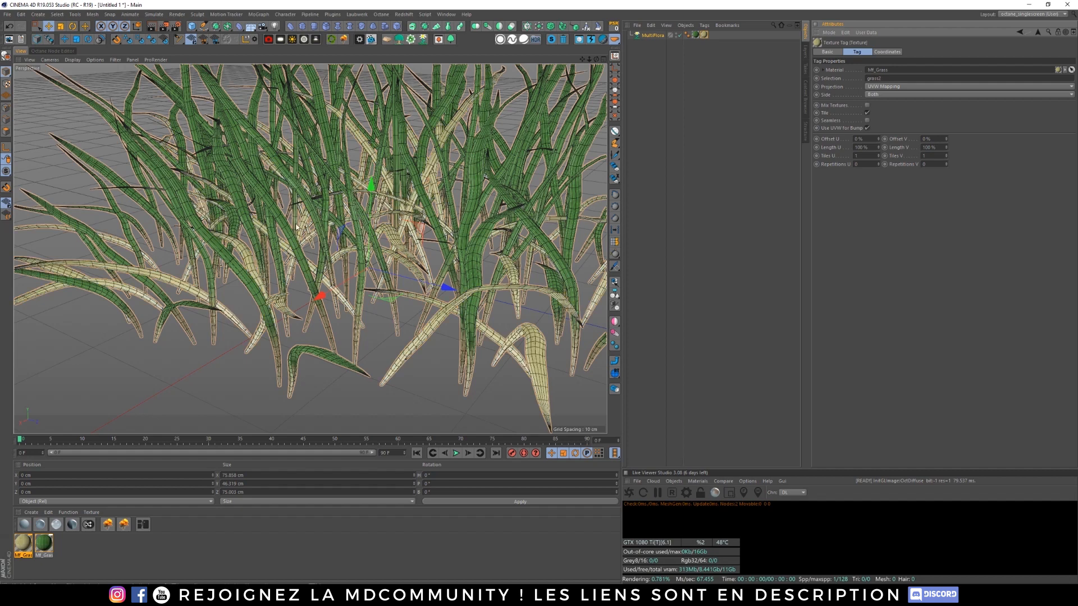
pyautogui.keyDown('alt'); pyautogui.moveTo(475, 270); pyautogui.dragTo(419, 287, button='middle'); pyautogui.keyUp('alt')
pyautogui.keyDown('alt'); pyautogui.moveTo(419, 288); pyautogui.dragTo(386, 263); pyautogui.keyUp('alt')
pyautogui.scroll(-5, 410, 286)
pyautogui.scroll(3, 409, 287)
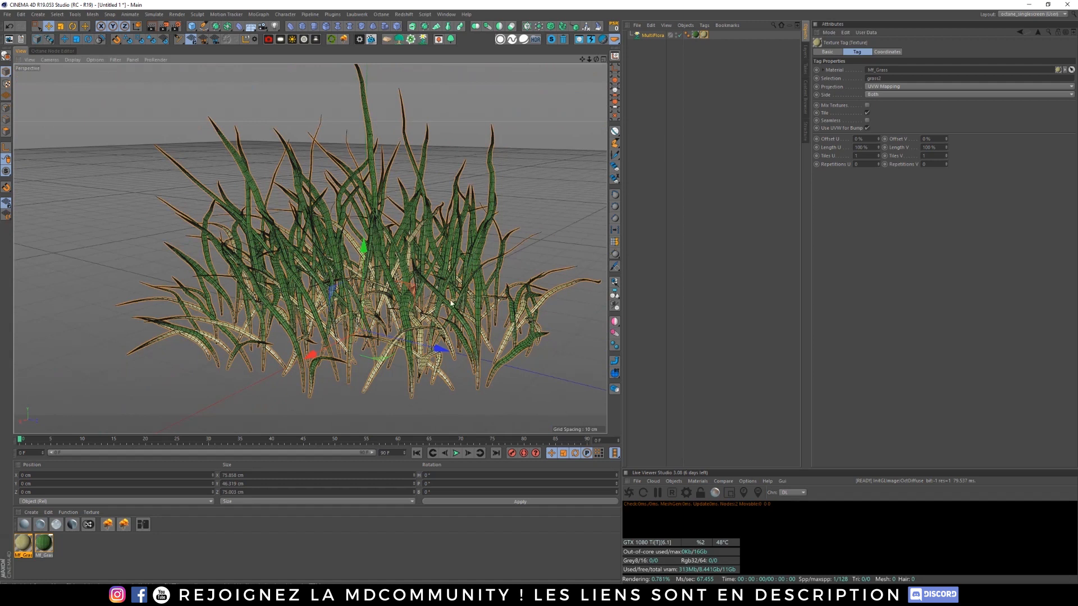
# Step: Try the tuft's Grass Material Bias at both extremes and set it to 0.4
pyautogui.click(654, 35)
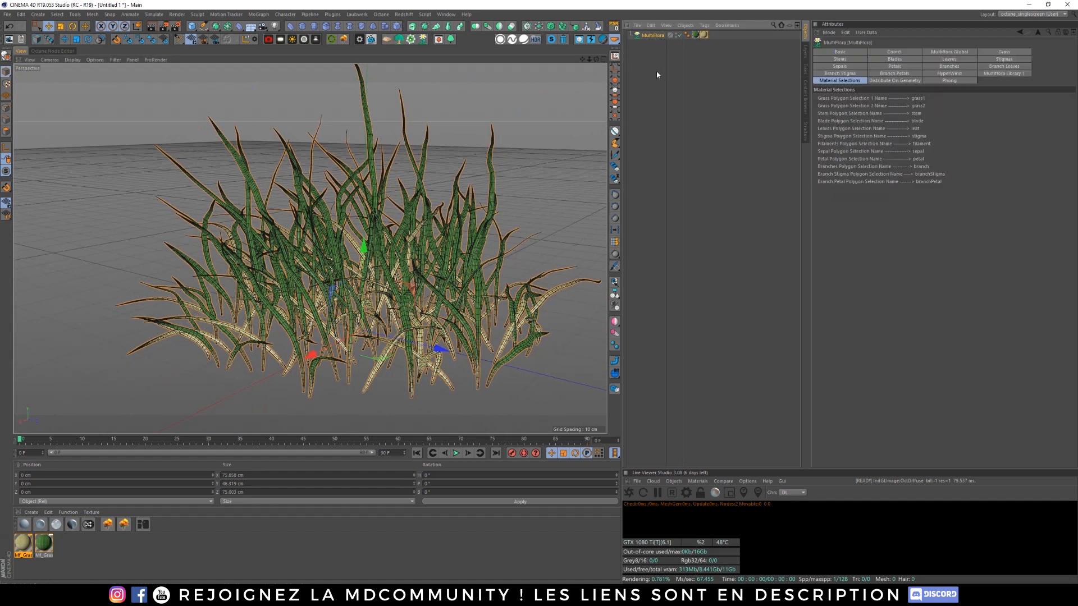
pyautogui.click(1003, 52)
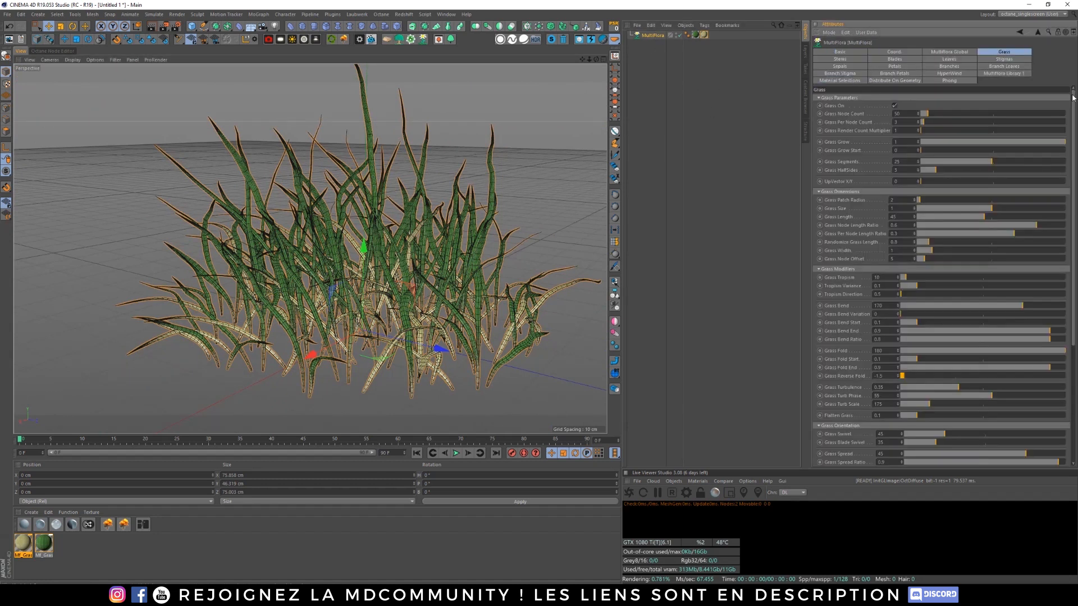
pyautogui.scroll(-5, 1005, 56)
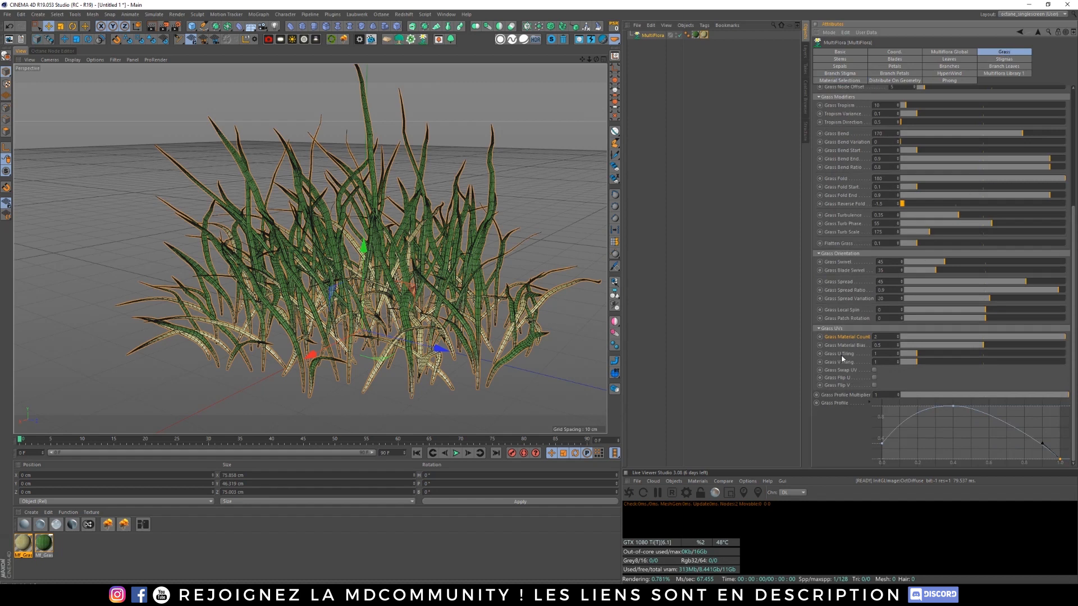
pyautogui.moveTo(983, 345); pyautogui.dragTo(874, 351)
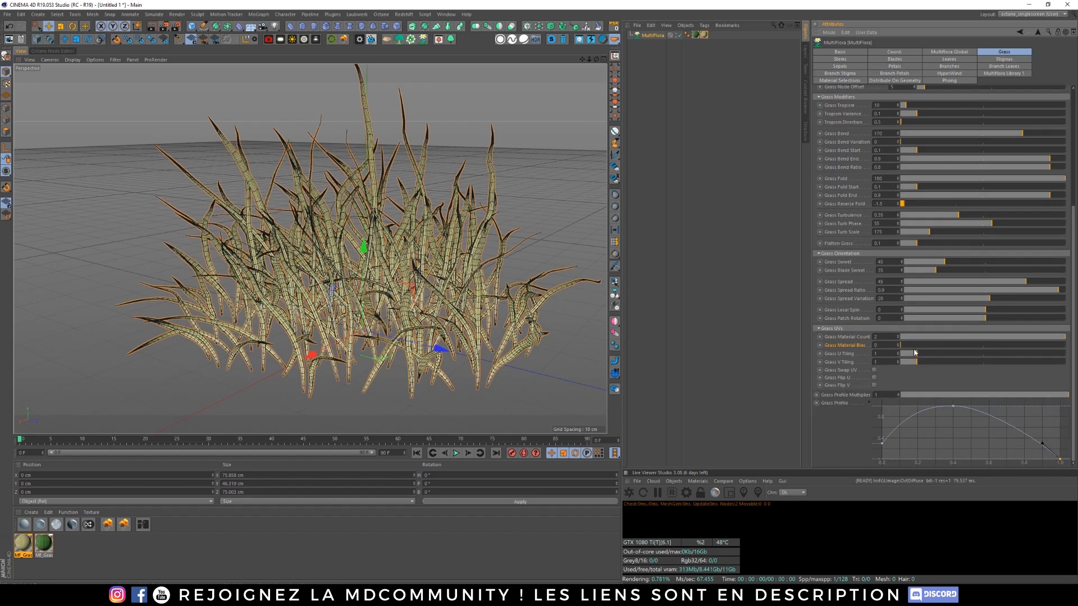
pyautogui.moveTo(908, 347); pyautogui.dragTo(1065, 346)
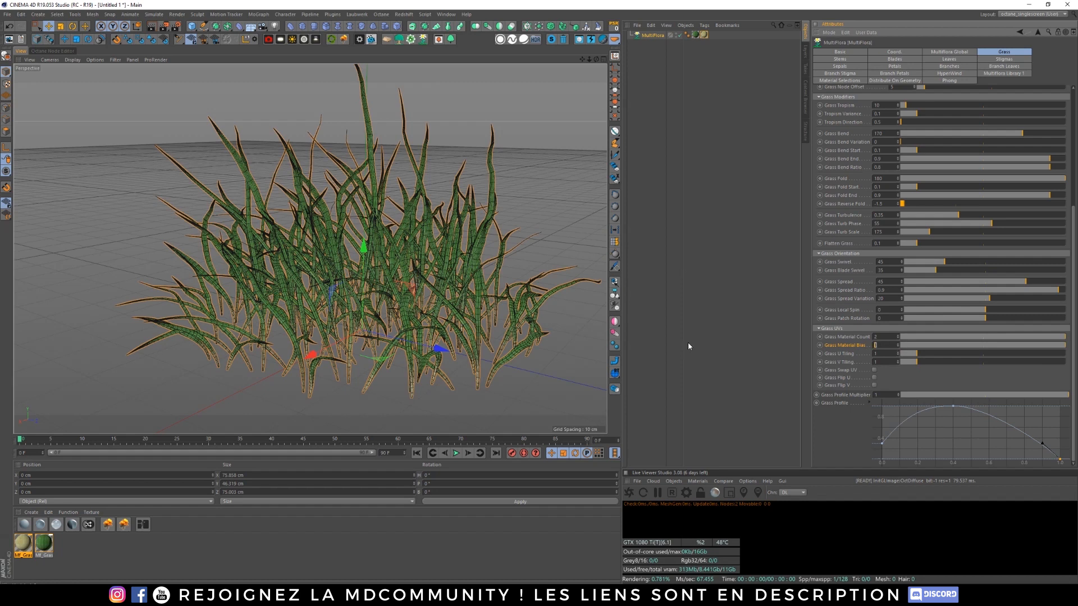
pyautogui.write('0.4')
pyautogui.press('Return')
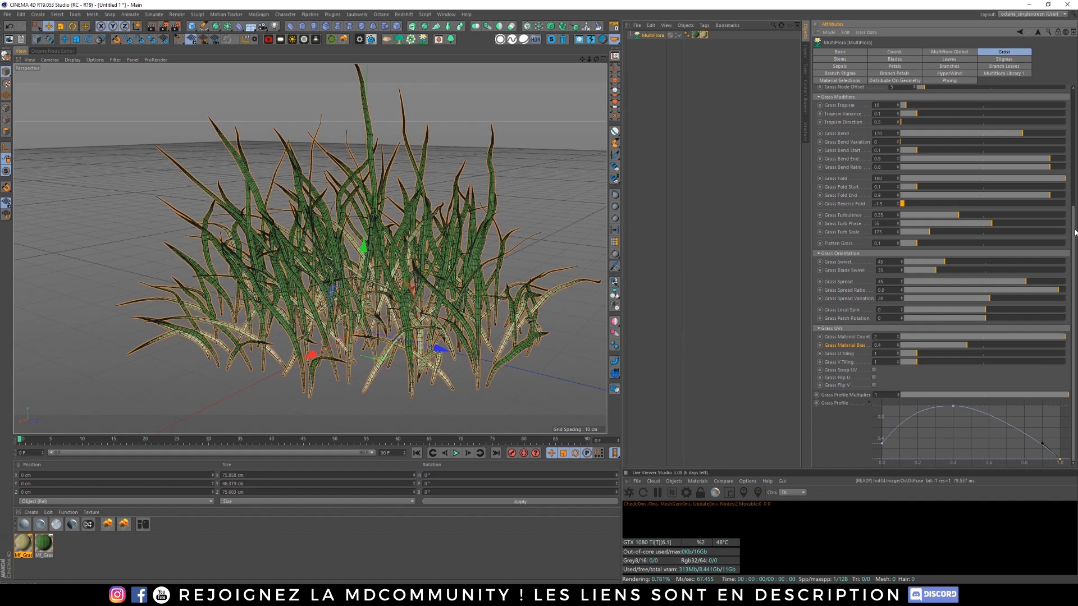
pyautogui.moveTo(1076, 232); pyautogui.dragTo(1055, 91)
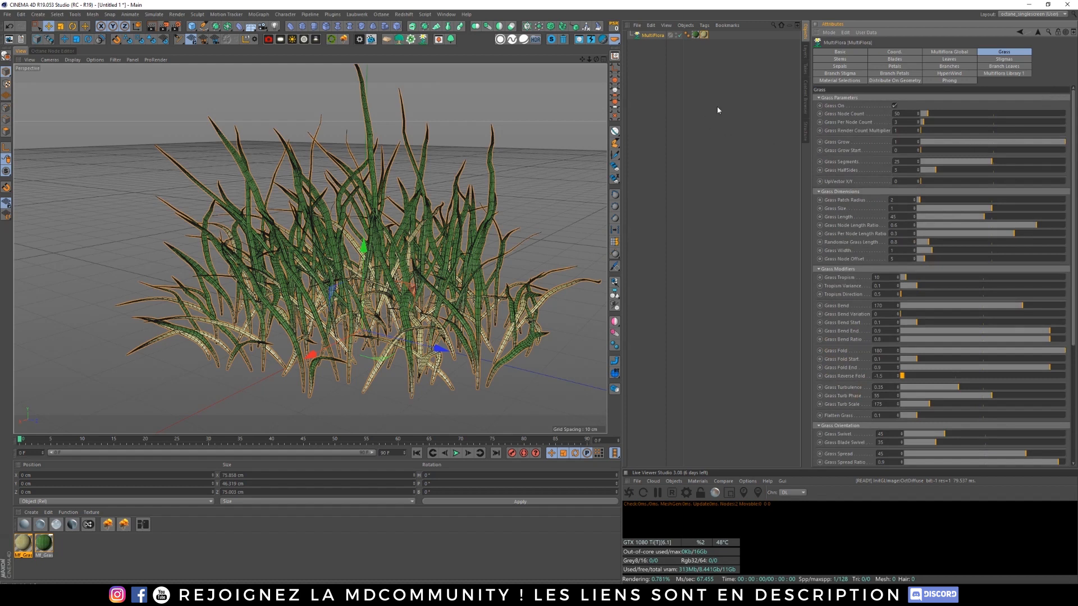
pyautogui.click(647, 73)
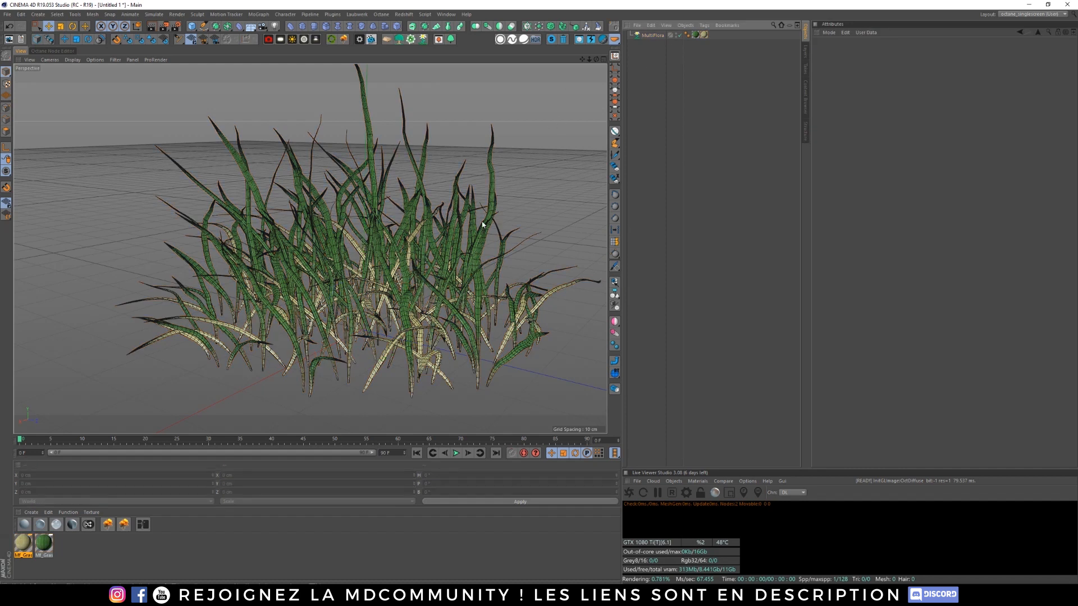
# Step: Add a Forester Tree object and move it away from the grass tuft
pyautogui.click(400, 40)
pyautogui.scroll(-5, 463, 220)
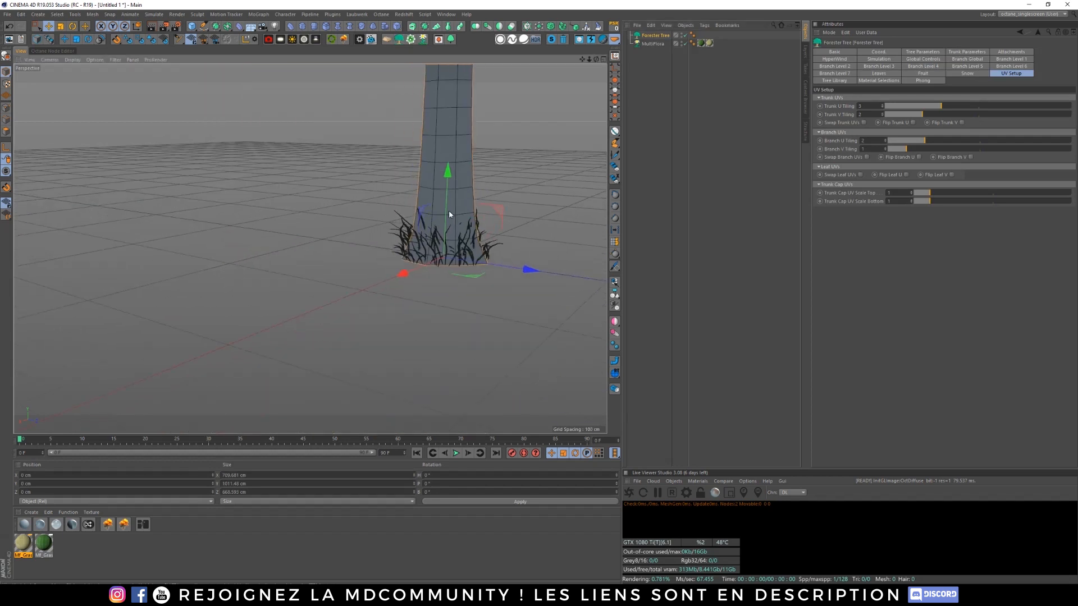
pyautogui.scroll(-4, 449, 215)
pyautogui.keyDown('alt'); pyautogui.moveTo(351, 333); pyautogui.dragTo(316, 373, button='middle'); pyautogui.keyUp('alt')
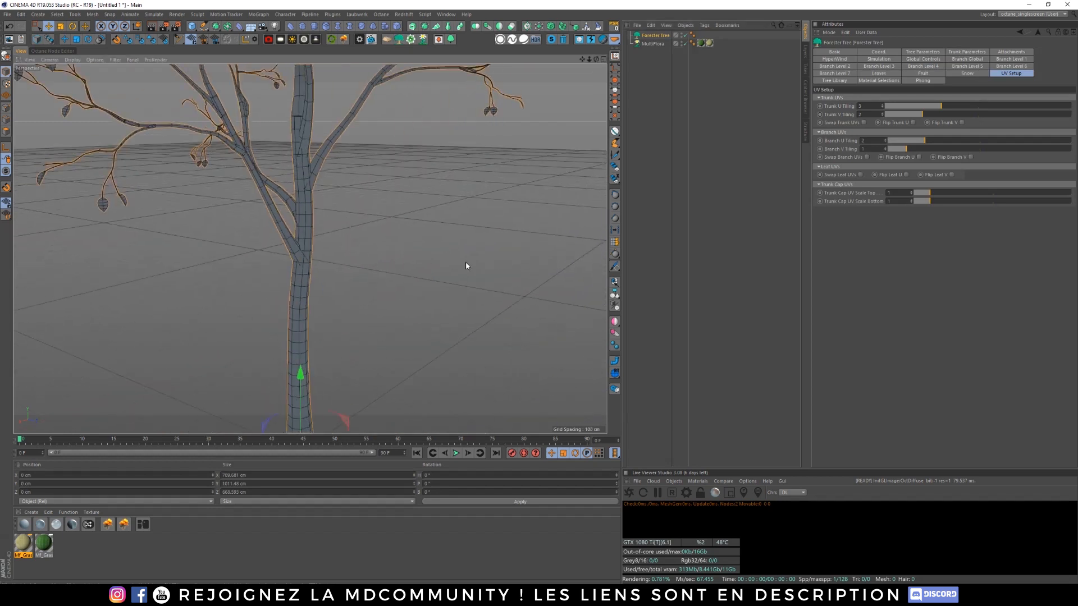
pyautogui.scroll(-6, 466, 266)
pyautogui.moveTo(437, 384); pyautogui.dragTo(407, 354)
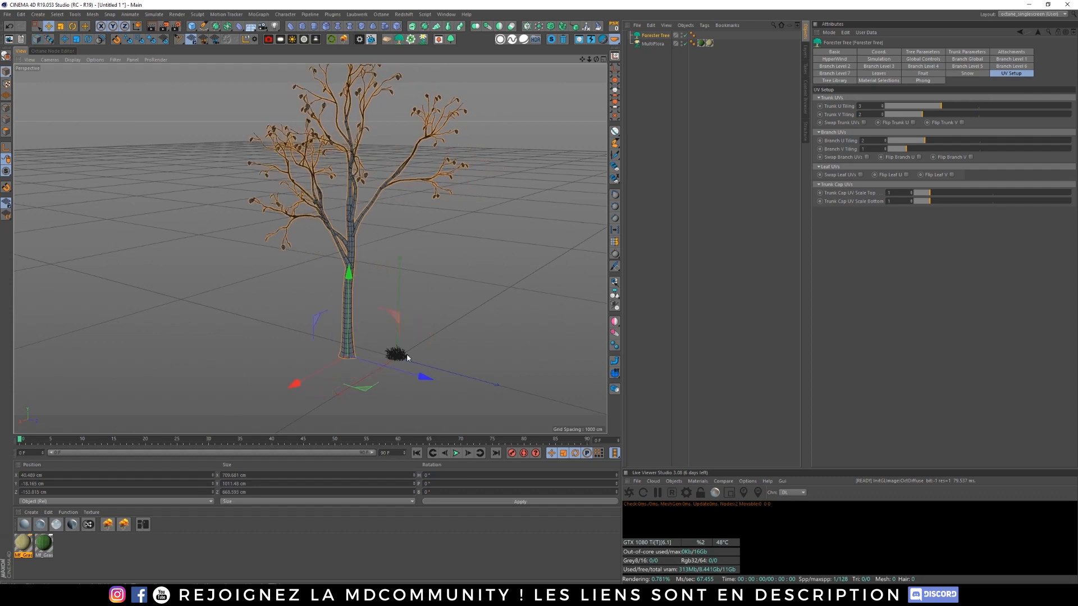
# Step: Load the Live Oak preset from the tree library onto the Forester Tree
pyautogui.click(835, 81)
pyautogui.scroll(-5, 1076, 180)
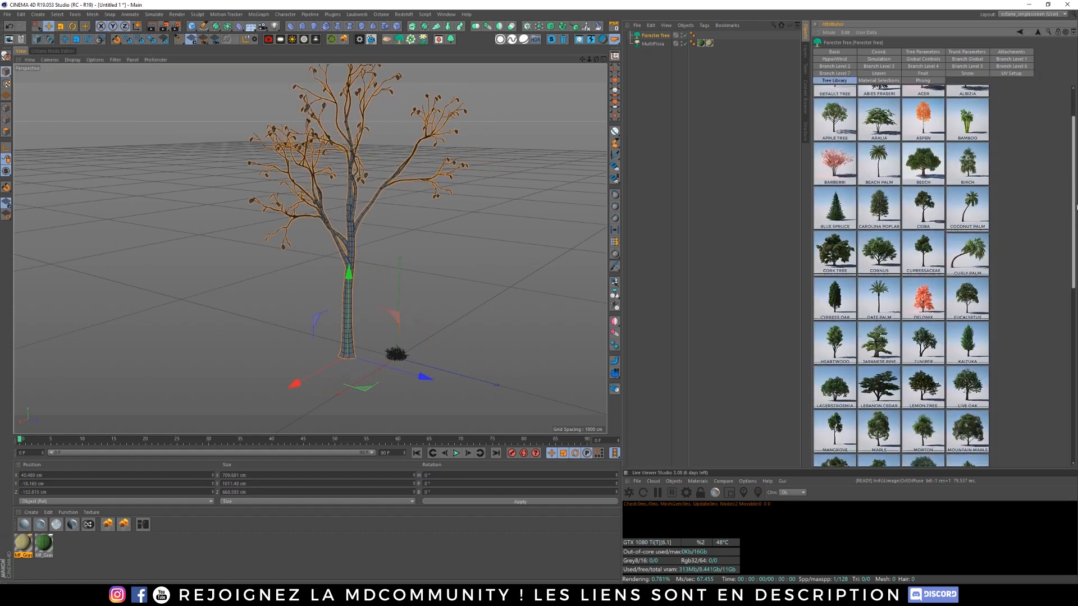
pyautogui.scroll(-1, 967, 229)
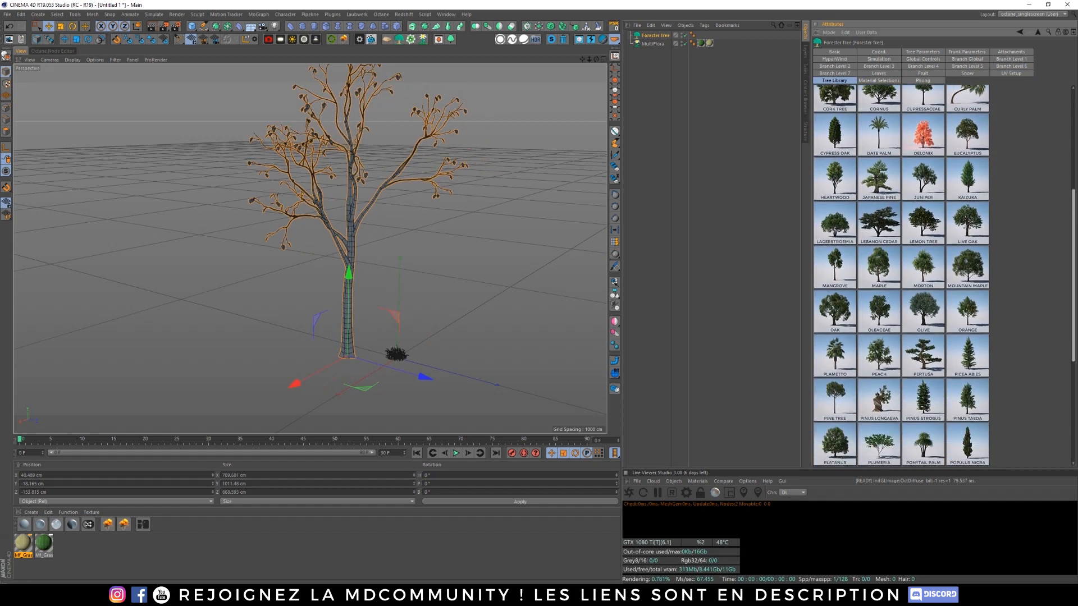
pyautogui.click(967, 225)
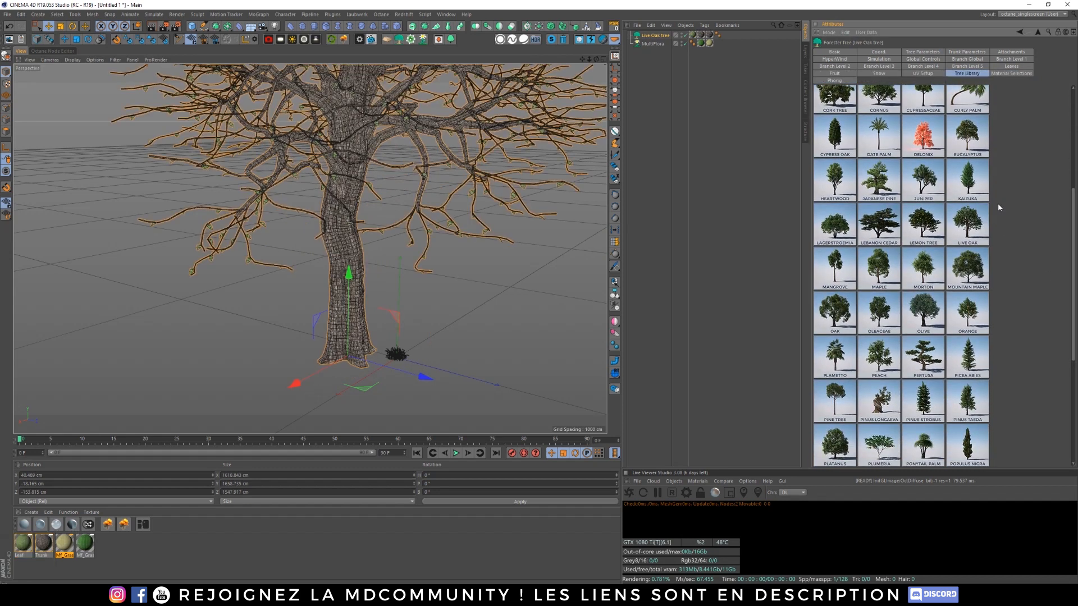
# Step: Set the Live Oak tree's Viewport Levels to 5
pyautogui.click(921, 52)
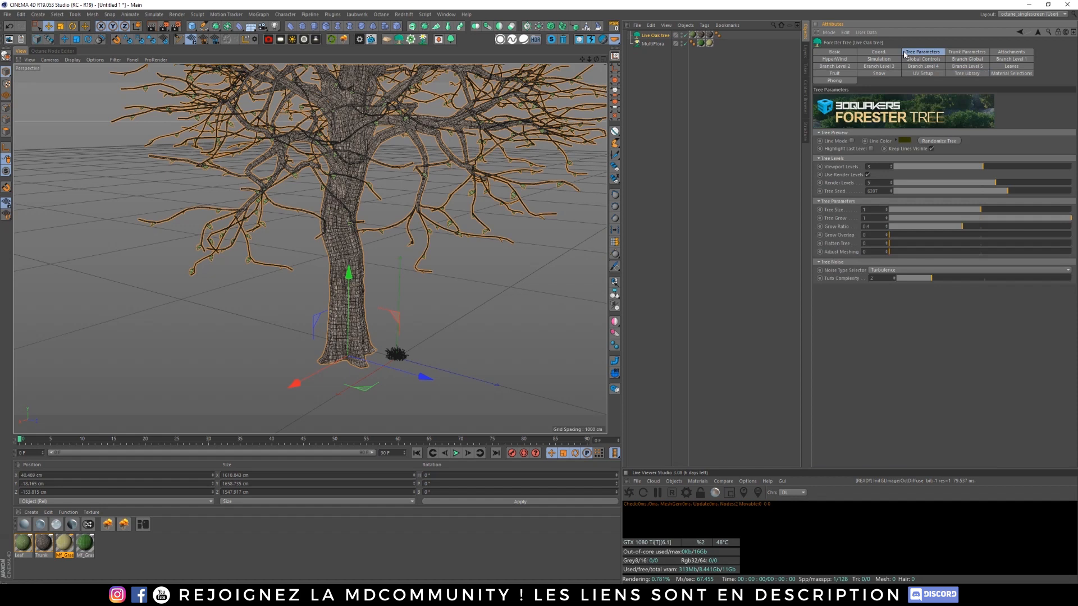
pyautogui.write('5')
pyautogui.press('Return')
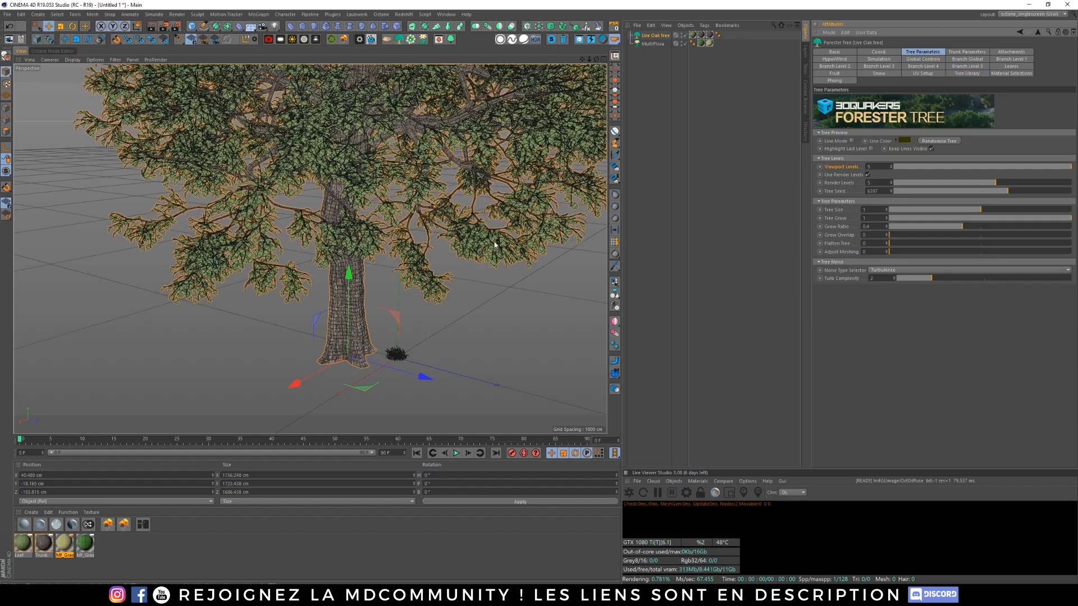
# Step: Frame the whole tree in the perspective view and switch the viewport display to Constant Shading
pyautogui.scroll(-8, 494, 245)
pyautogui.keyDown('alt'); pyautogui.moveTo(495, 245); pyautogui.dragTo(448, 368, button='middle'); pyautogui.keyUp('alt')
pyautogui.keyDown('alt'); pyautogui.moveTo(448, 368); pyautogui.dragTo(440, 277); pyautogui.keyUp('alt')
pyautogui.click(72, 60)
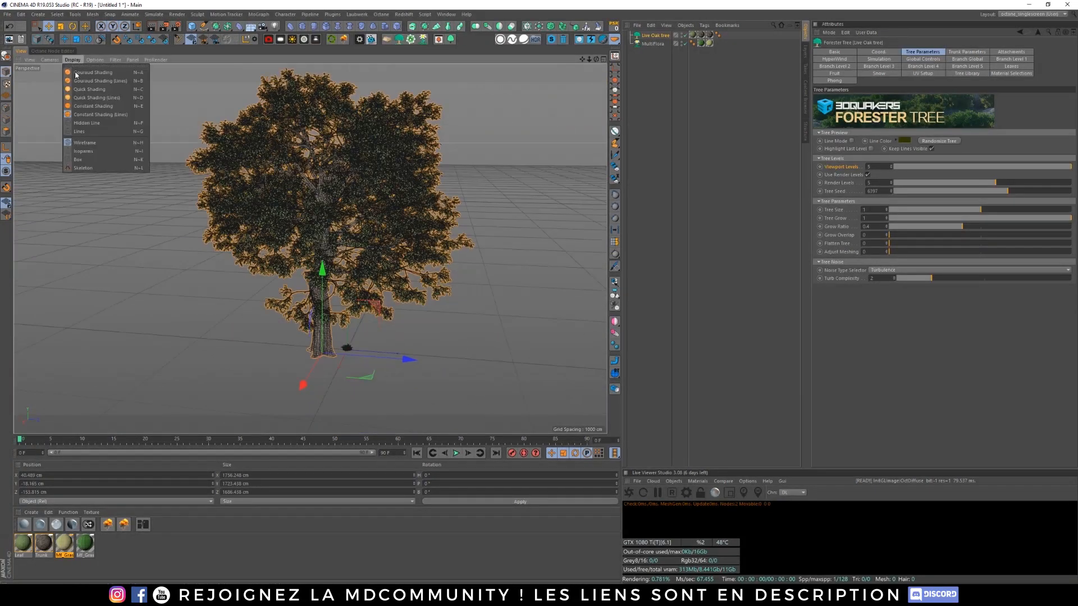
pyautogui.click(108, 107)
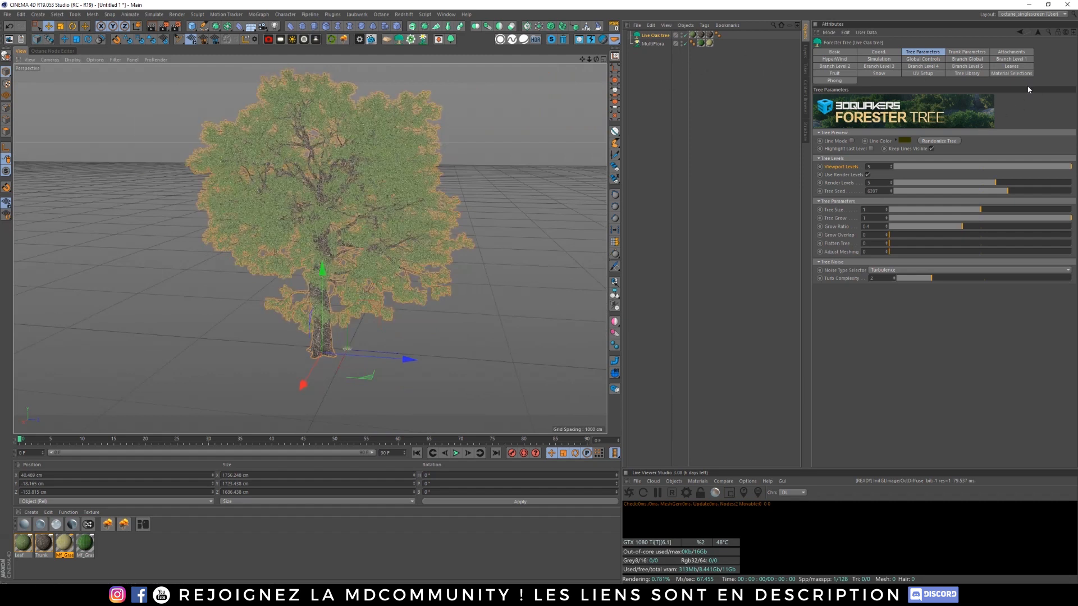
# Step: Look up the tree's material selection names and set the leaves' Material Count to 3
pyautogui.click(1014, 73)
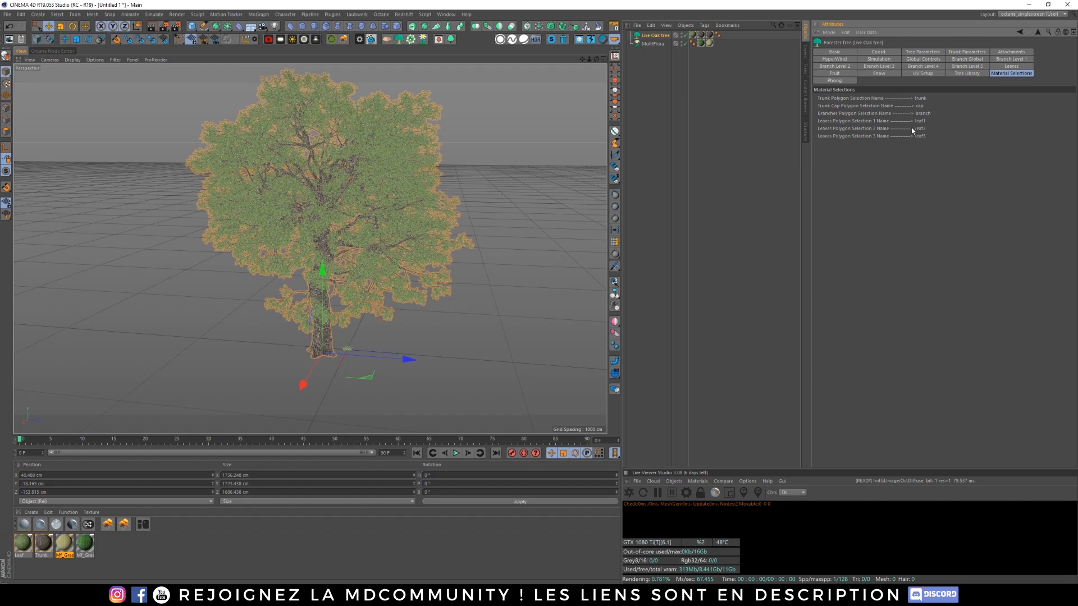
pyautogui.click(1018, 66)
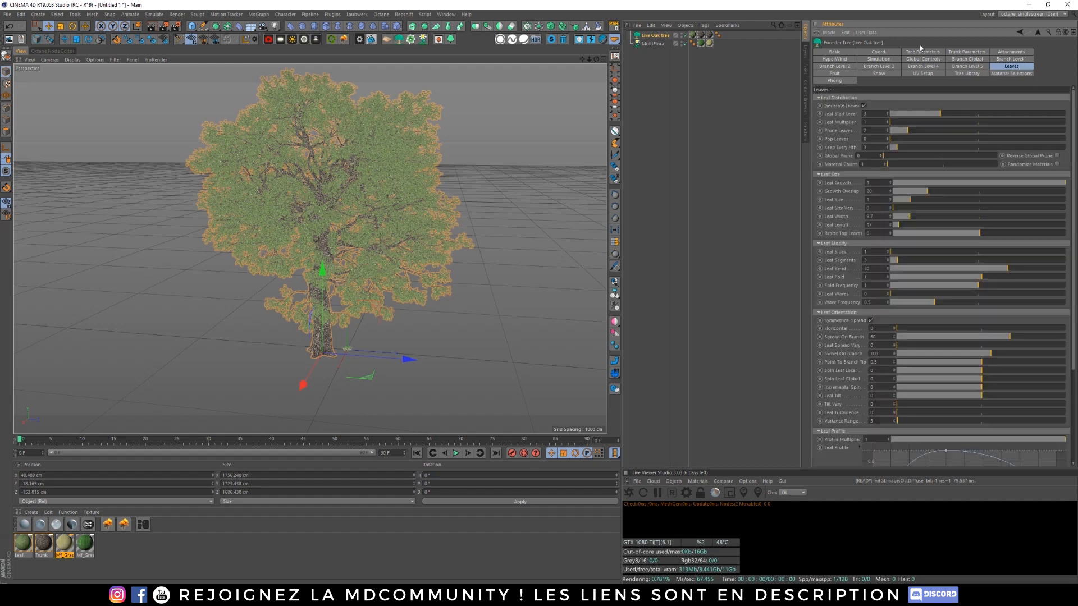
pyautogui.scroll(-5, 942, 275)
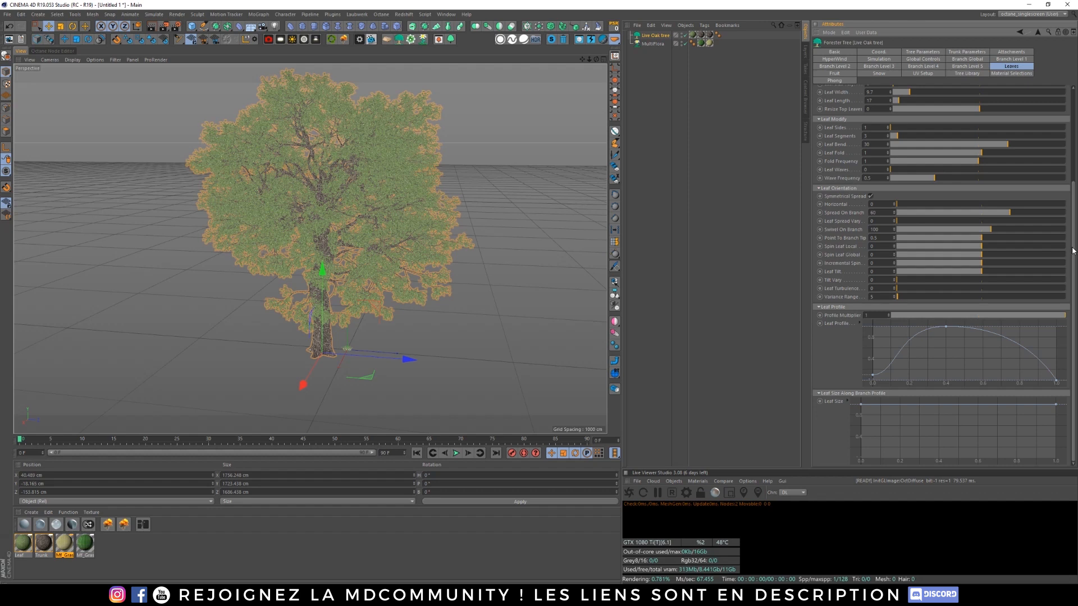
pyautogui.scroll(5, 1073, 251)
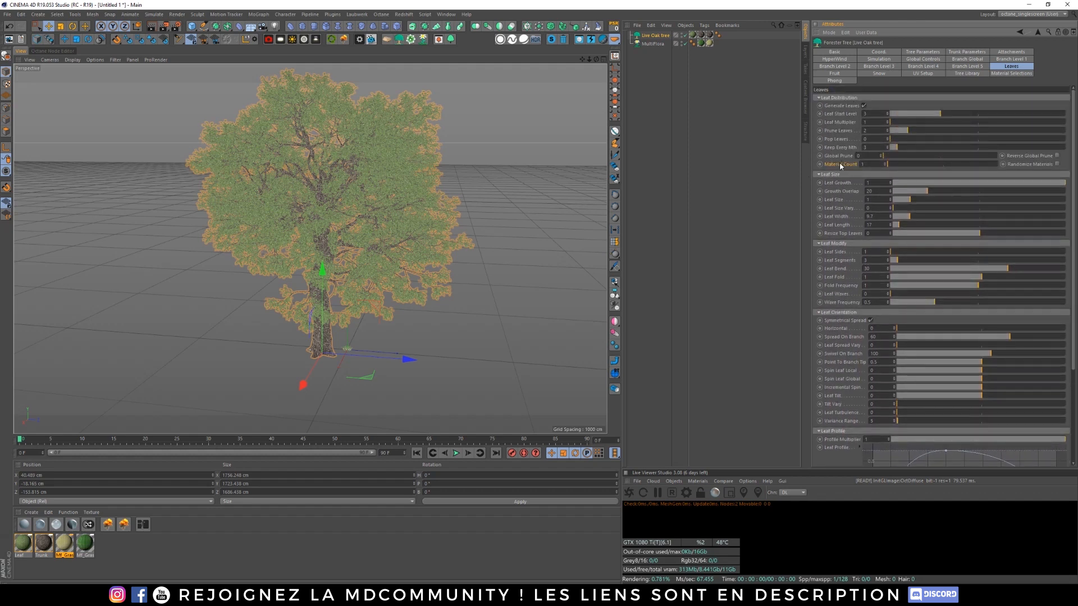
pyautogui.click(886, 164)
pyautogui.click(886, 163)
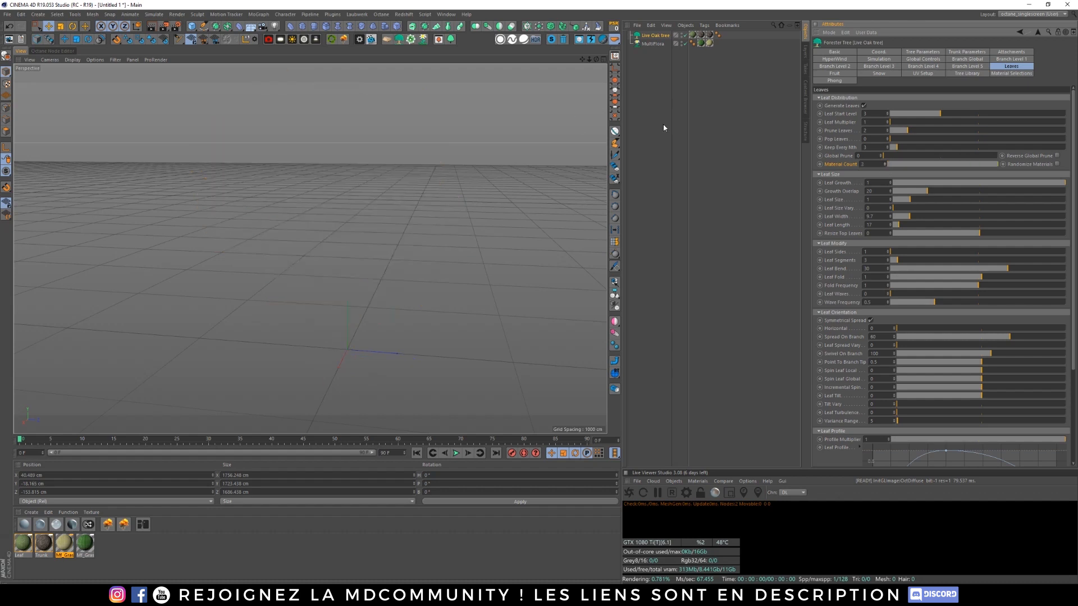
pyautogui.click(644, 93)
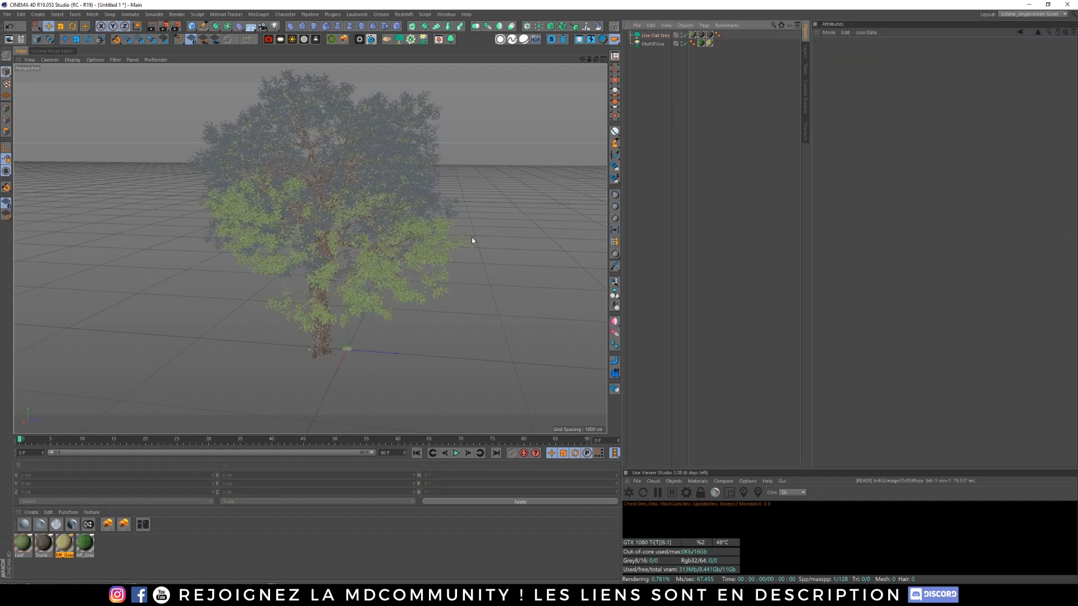
# Step: Create a new material and make its colour red with 100% saturation
pyautogui.click(101, 566)
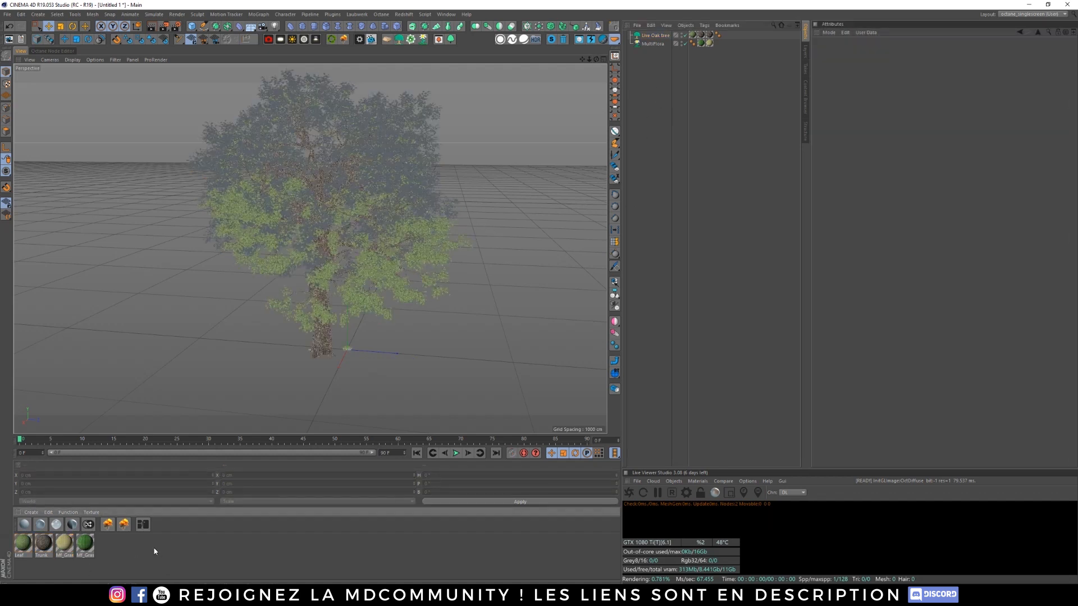
pyautogui.doubleClick(153, 548)
pyautogui.doubleClick(21, 543)
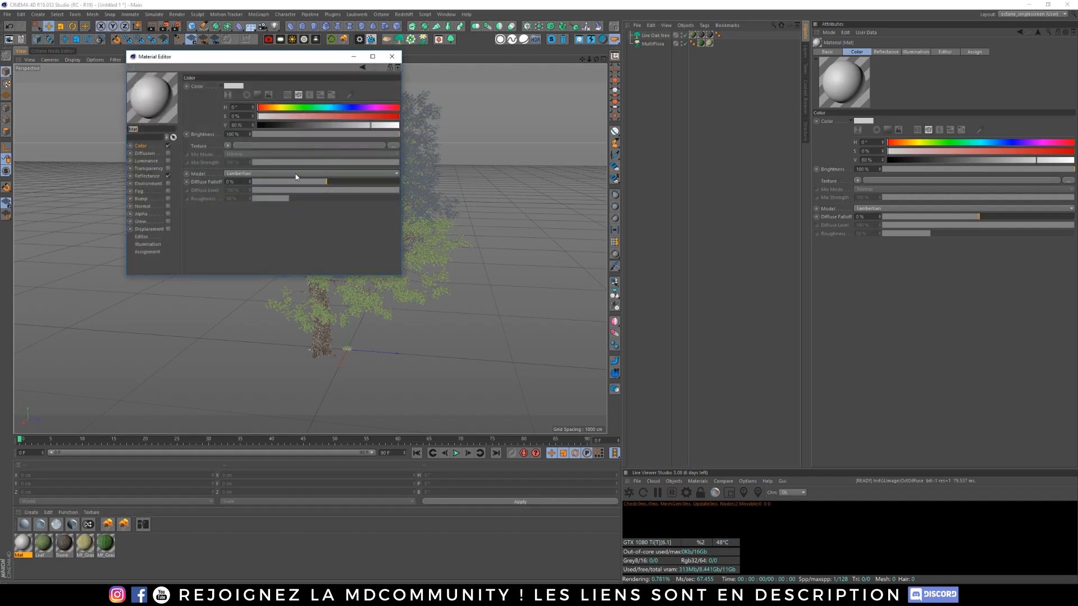
pyautogui.moveTo(385, 119); pyautogui.dragTo(400, 117)
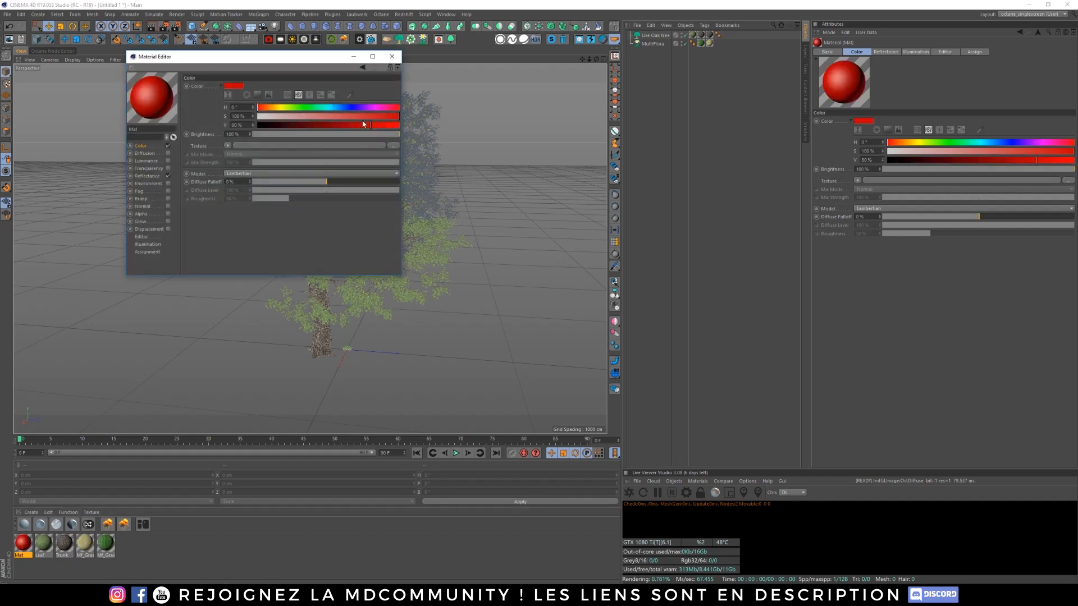
pyautogui.click(392, 56)
# Step: Create a second material and make its colour green, with hue about 130° and saturation about 93%
pyautogui.doubleClick(167, 550)
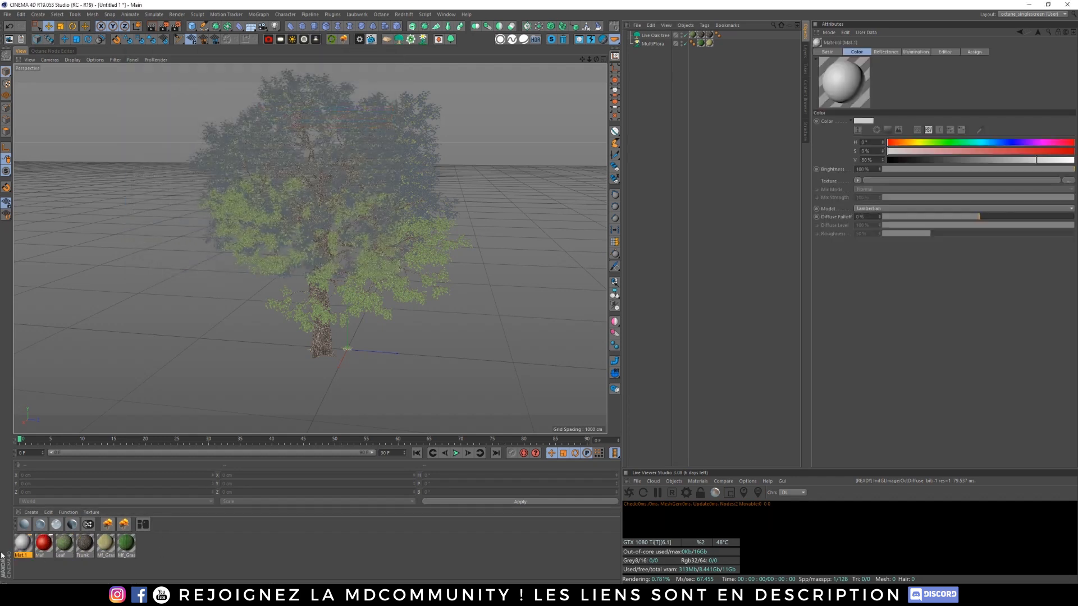
pyautogui.doubleClick(25, 542)
pyautogui.click(309, 108)
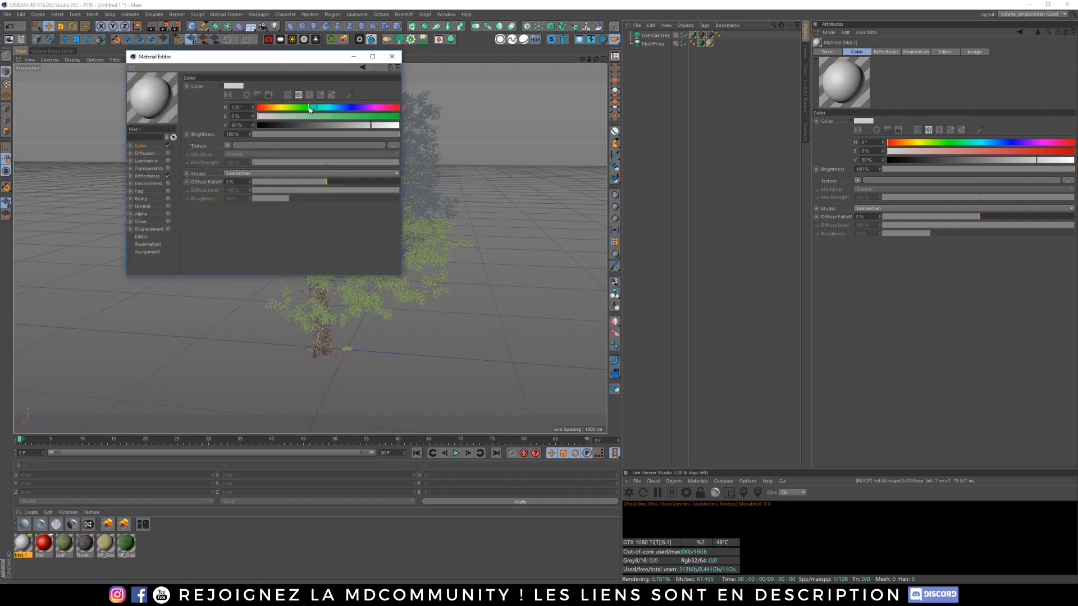
pyautogui.click(389, 116)
pyautogui.click(392, 56)
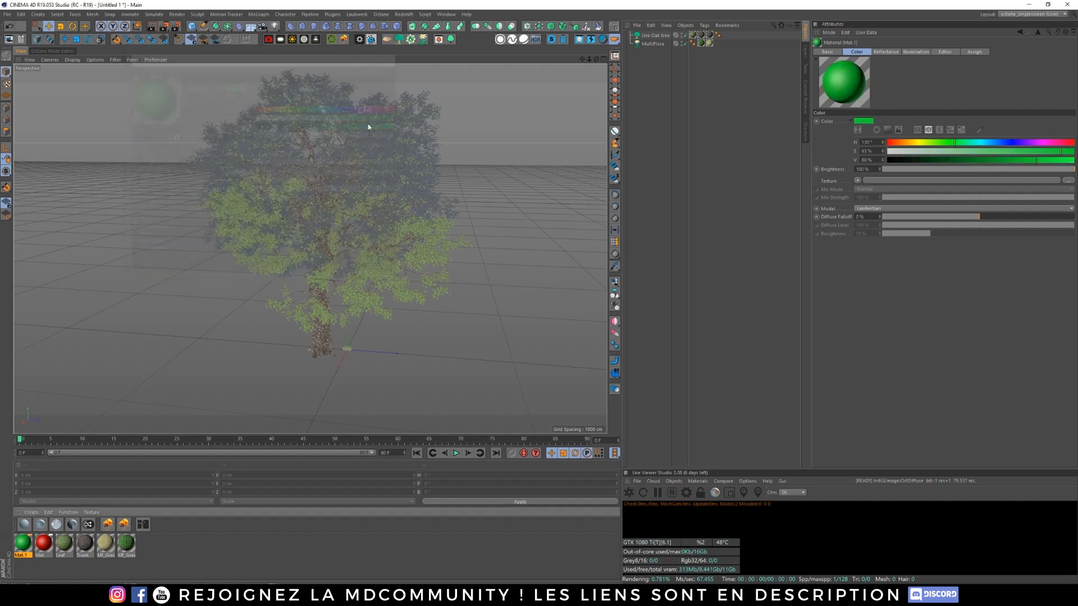
# Step: Create a third material and make its colour blue, with hue about 235° and saturation about 98%
pyautogui.doubleClick(152, 563)
pyautogui.doubleClick(23, 542)
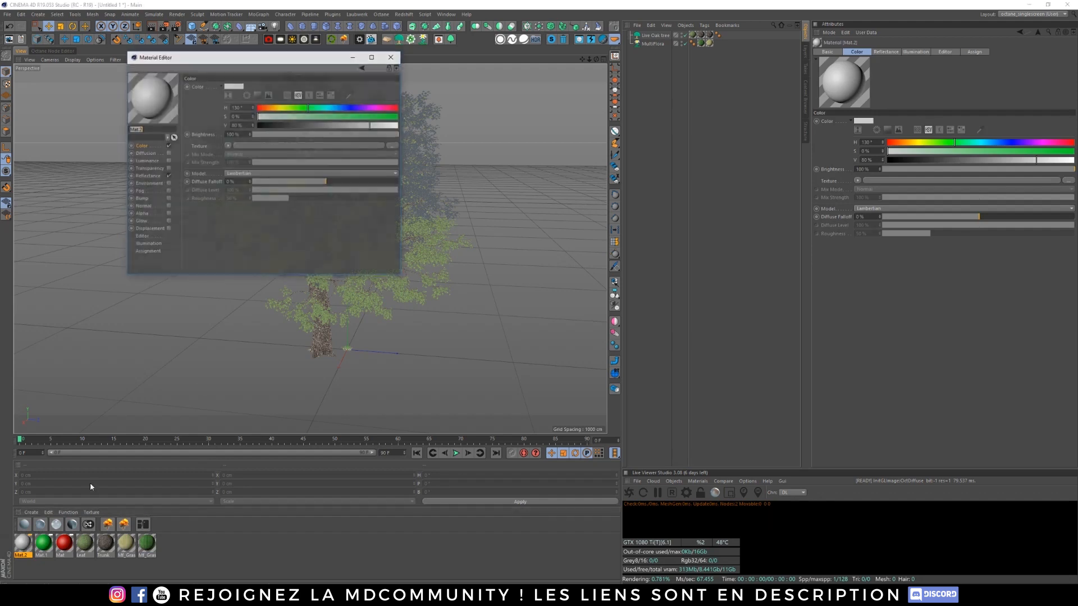
pyautogui.click(351, 108)
pyautogui.click(396, 116)
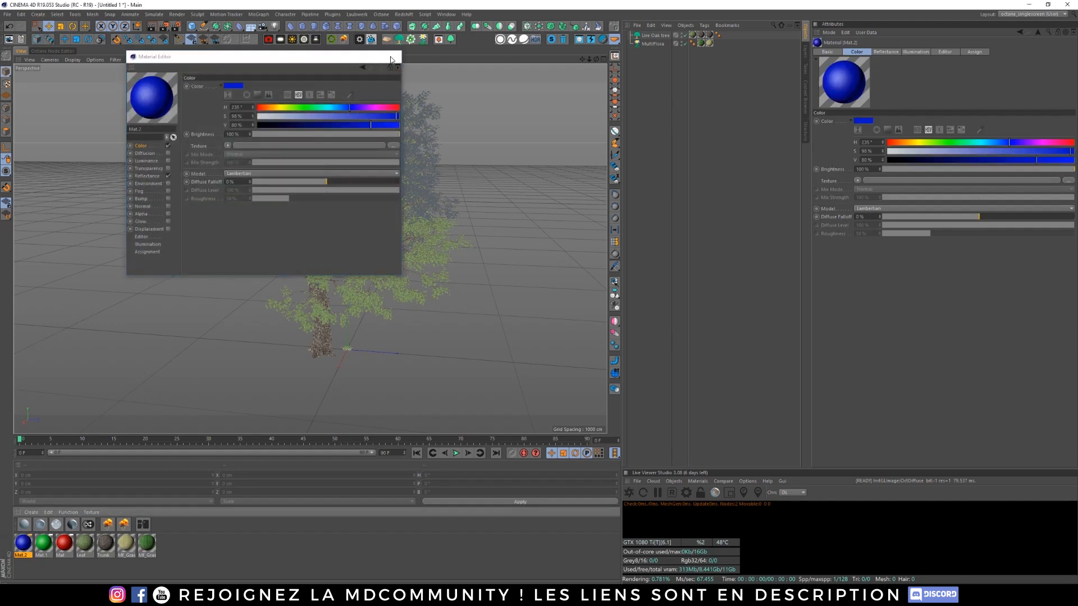
pyautogui.click(392, 57)
pyautogui.click(189, 548)
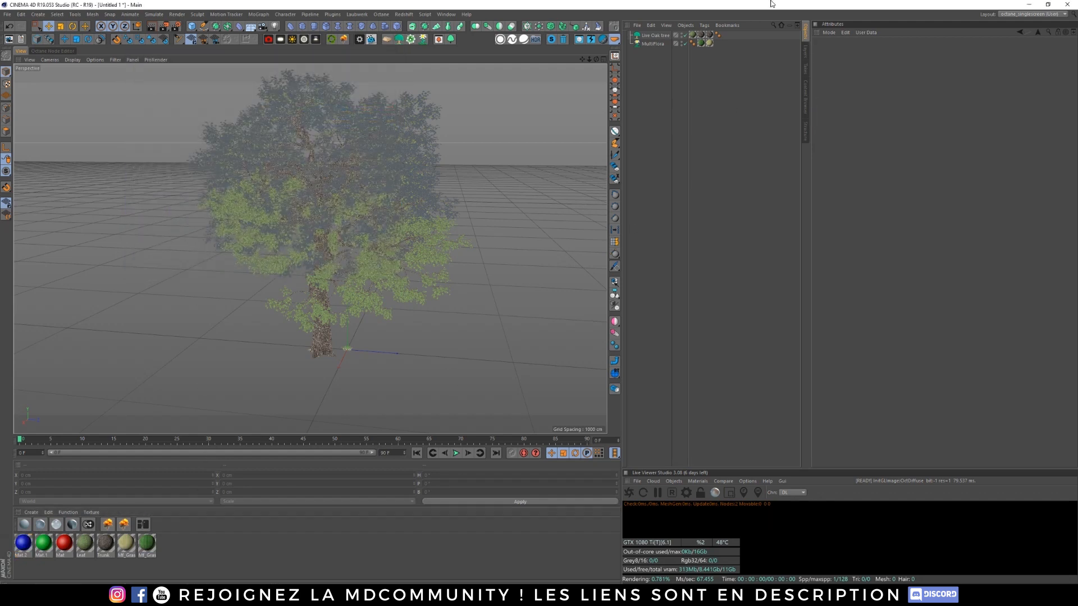
# Step: Replace the material on the Live Oak's leaf1 texture tag with the red material
pyautogui.click(660, 45)
pyautogui.click(661, 36)
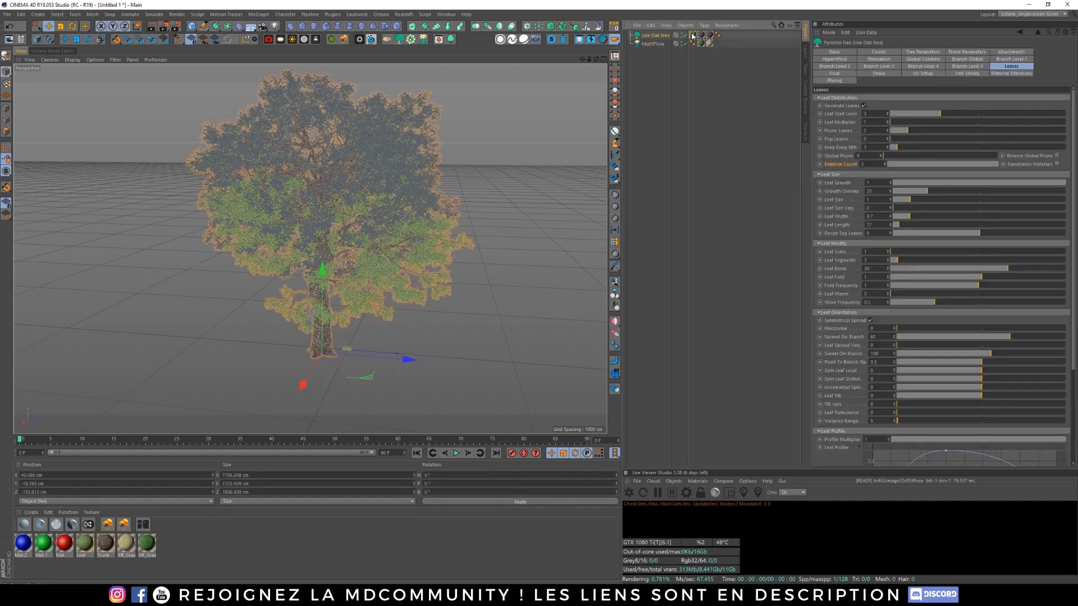
pyautogui.click(694, 35)
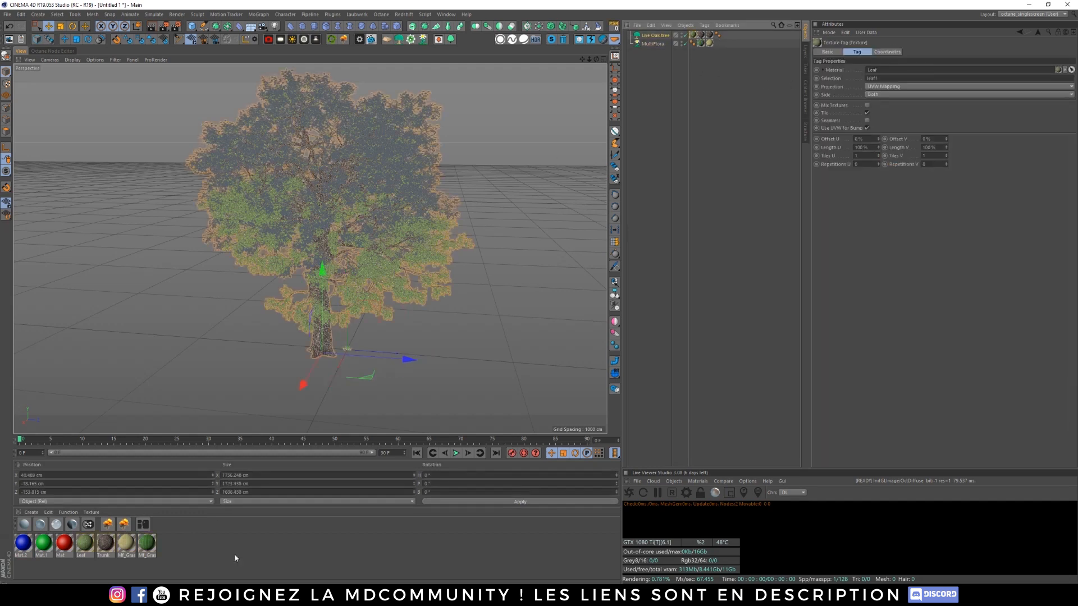
pyautogui.moveTo(70, 539); pyautogui.dragTo(691, 38)
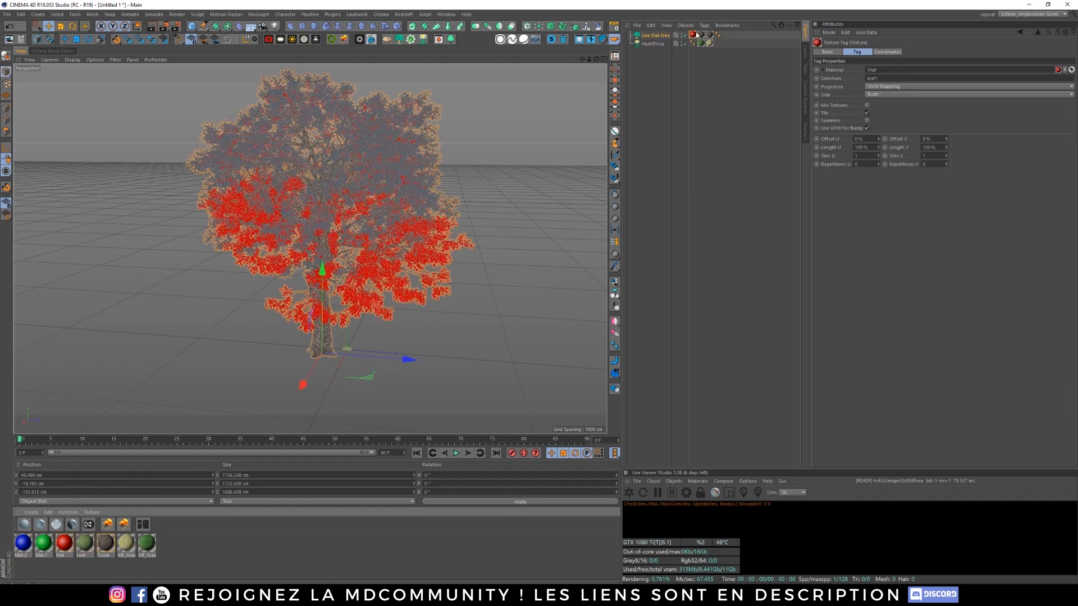
# Step: Duplicate the leaf texture tag twice, assigning green to selection leaf2 and blue to selection leaf3
pyautogui.keyDown('ctrl'); pyautogui.moveTo(700, 37); pyautogui.dragTo(701, 36); pyautogui.keyUp('ctrl')
pyautogui.moveTo(44, 544); pyautogui.dragTo(701, 36)
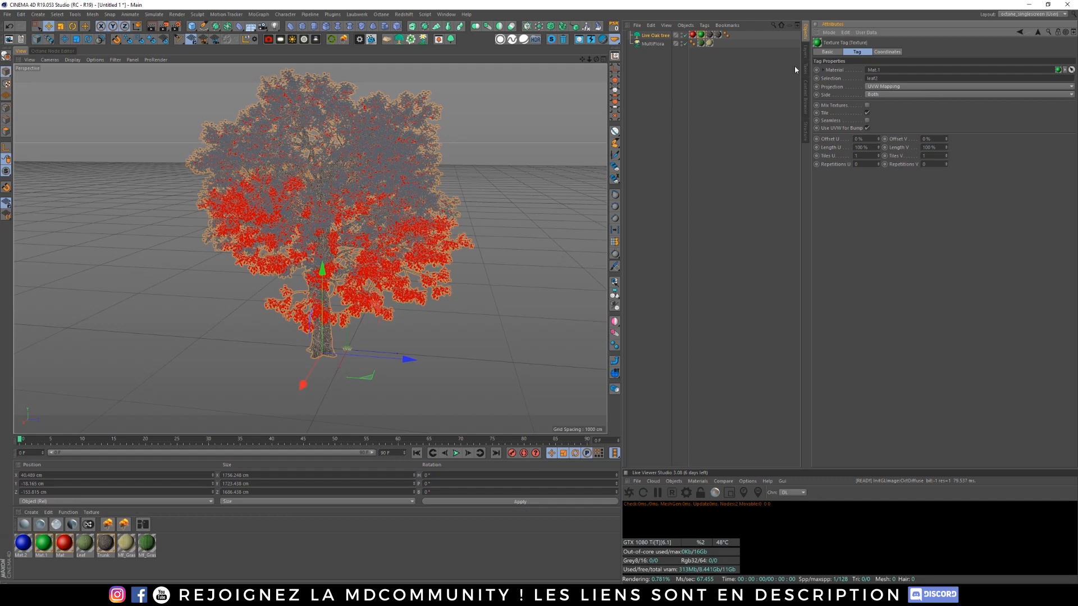
pyautogui.keyDown('ctrl'); pyautogui.moveTo(701, 35); pyautogui.dragTo(710, 35); pyautogui.keyUp('ctrl')
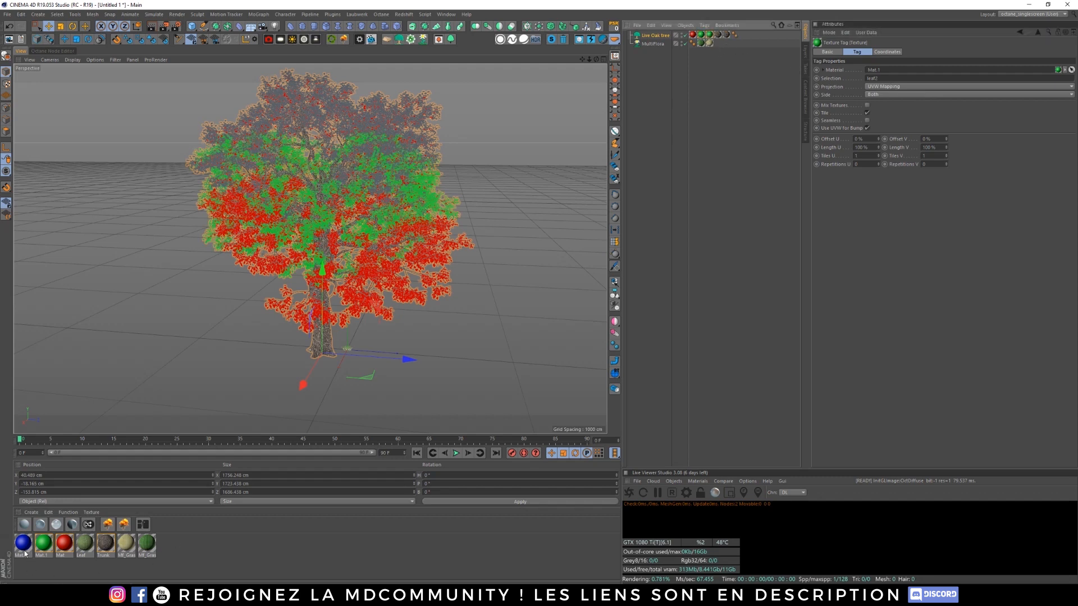
pyautogui.moveTo(23, 543); pyautogui.dragTo(909, 70)
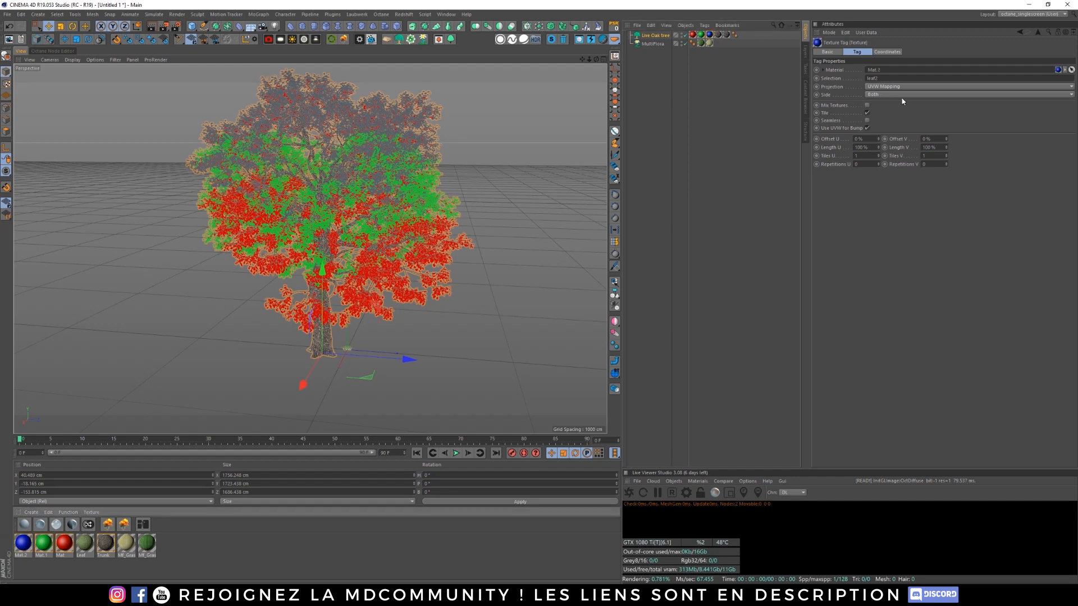
pyautogui.click(883, 77)
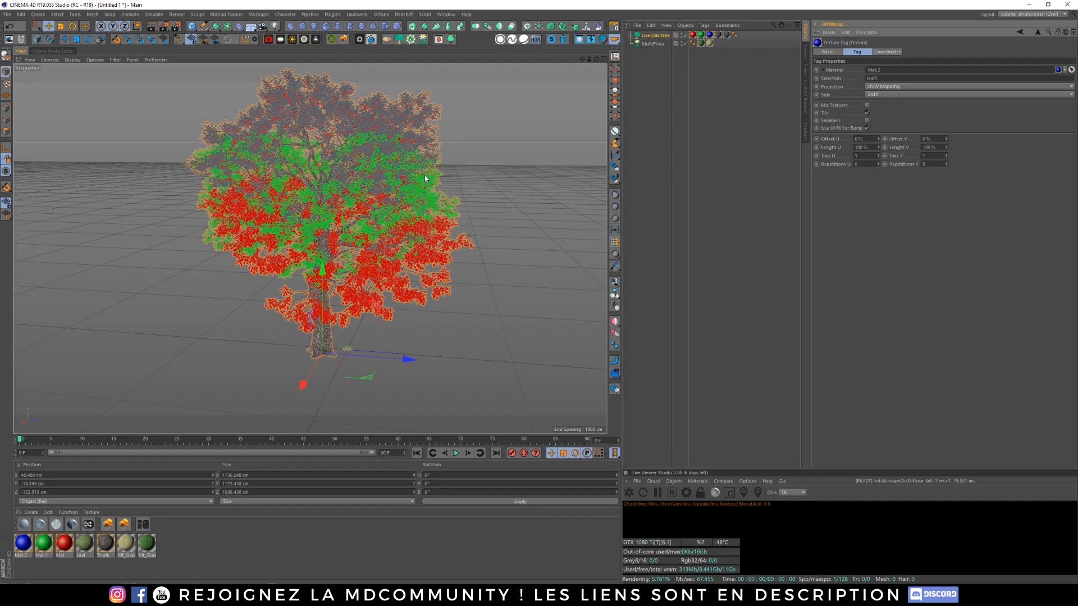
pyautogui.keyDown('alt'); pyautogui.moveTo(425, 177); pyautogui.dragTo(351, 265); pyautogui.keyUp('alt')
pyautogui.scroll(3, 291, 318)
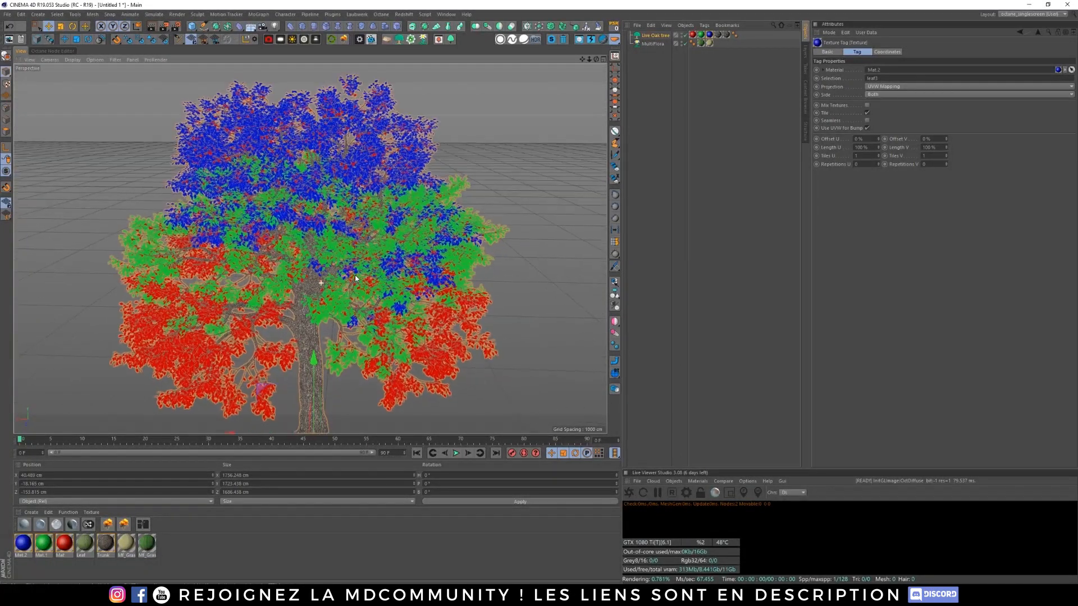
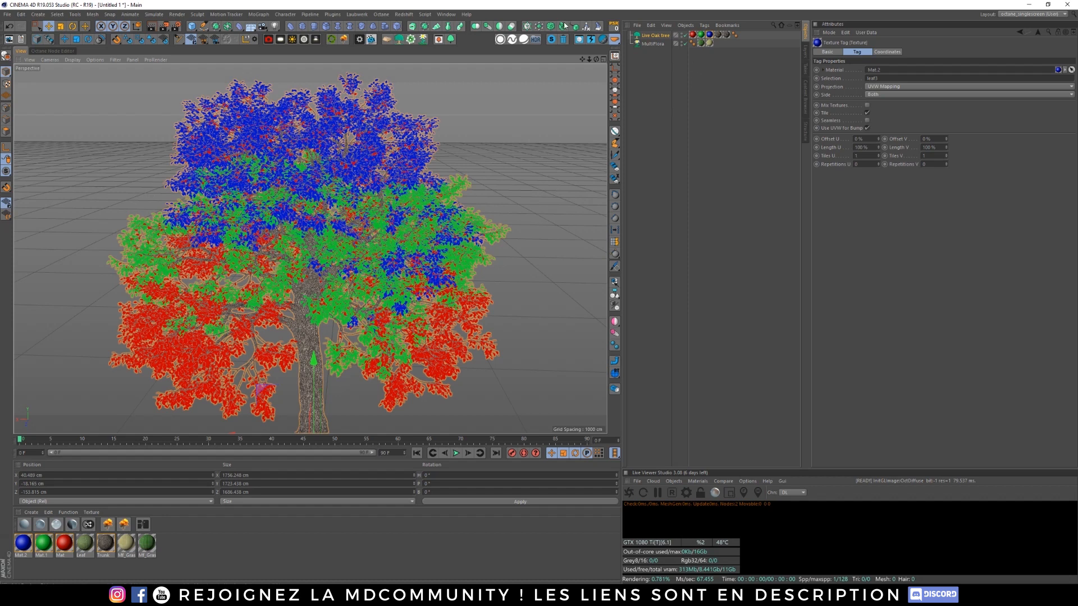
# Step: Turn on Randomize Materials in the Live Oak's leaf distribution settings
pyautogui.click(655, 36)
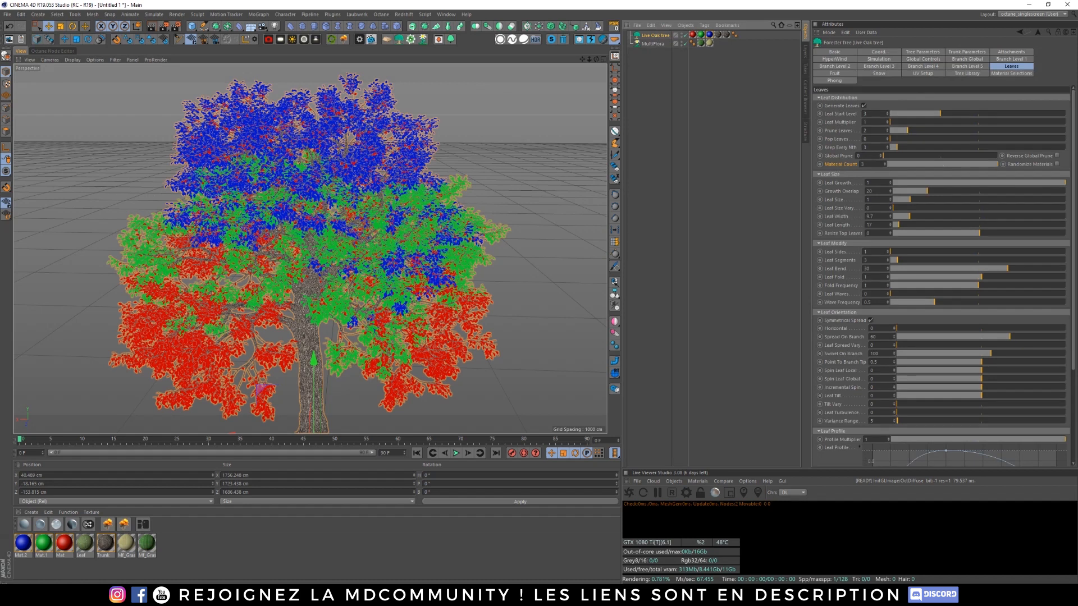
pyautogui.click(1058, 164)
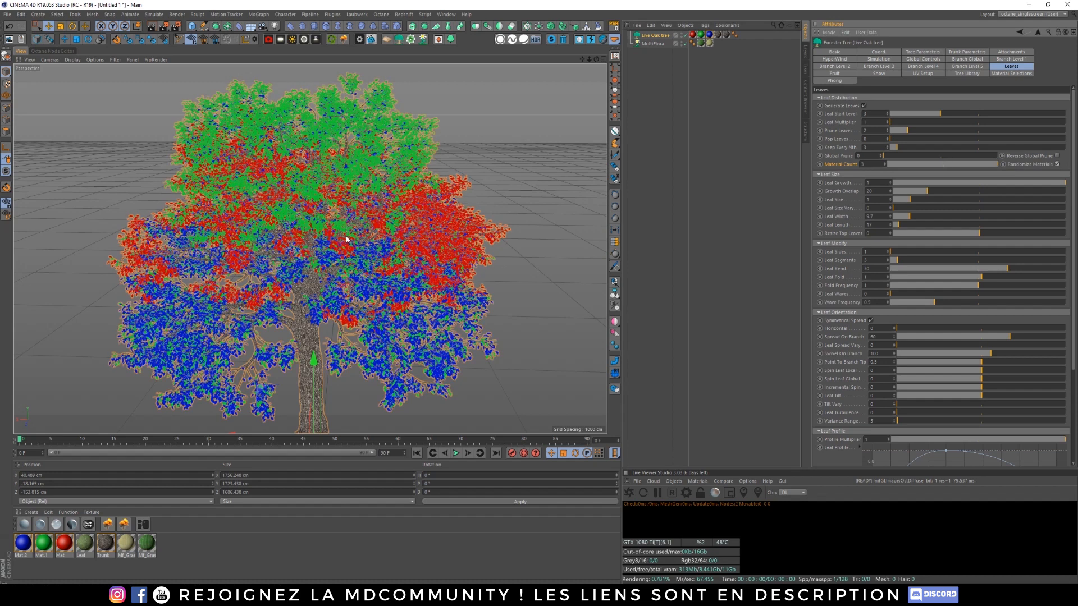
pyautogui.click(1057, 165)
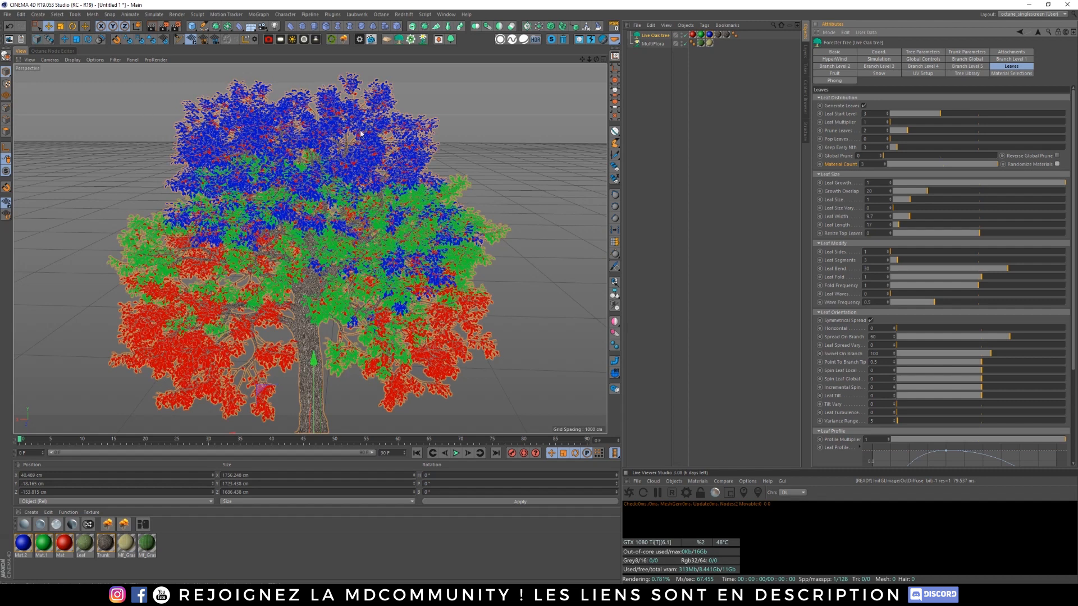
pyautogui.click(1058, 164)
# Step: Examine from several angles how the three leaf materials are distributed across the tree's crown
pyautogui.keyDown('alt'); pyautogui.moveTo(384, 287); pyautogui.dragTo(349, 245); pyautogui.keyUp('alt')
pyautogui.keyDown('alt'); pyautogui.moveTo(350, 244); pyautogui.dragTo(264, 270, button='middle'); pyautogui.keyUp('alt')
pyautogui.scroll(3, 270, 267)
pyautogui.keyDown('alt'); pyautogui.moveTo(278, 263); pyautogui.dragTo(241, 226); pyautogui.keyUp('alt')
pyautogui.keyDown('alt'); pyautogui.moveTo(199, 180); pyautogui.dragTo(338, 173, button='middle'); pyautogui.keyUp('alt')
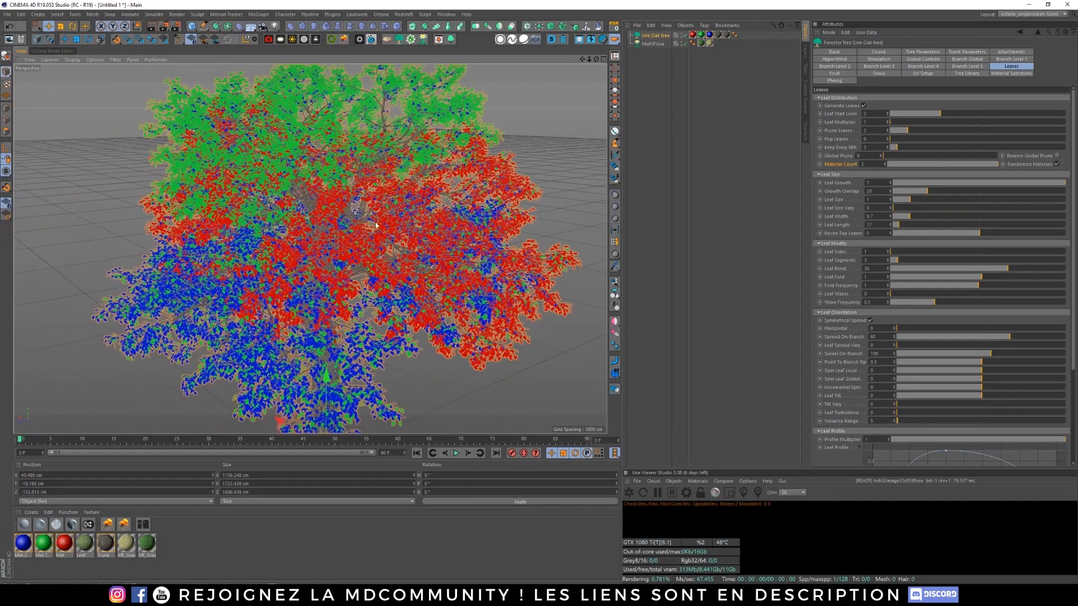
pyautogui.keyDown('alt'); pyautogui.moveTo(467, 271); pyautogui.dragTo(314, 292); pyautogui.keyUp('alt')
pyautogui.keyDown('alt'); pyautogui.moveTo(516, 256); pyautogui.dragTo(346, 275, button='middle'); pyautogui.keyUp('alt')
pyautogui.keyDown('alt'); pyautogui.moveTo(346, 276); pyautogui.dragTo(528, 269); pyautogui.keyUp('alt')
pyautogui.keyDown('alt'); pyautogui.moveTo(175, 233); pyautogui.dragTo(313, 238, button='middle'); pyautogui.keyUp('alt')
pyautogui.keyDown('alt'); pyautogui.moveTo(313, 237); pyautogui.dragTo(330, 270); pyautogui.keyUp('alt')
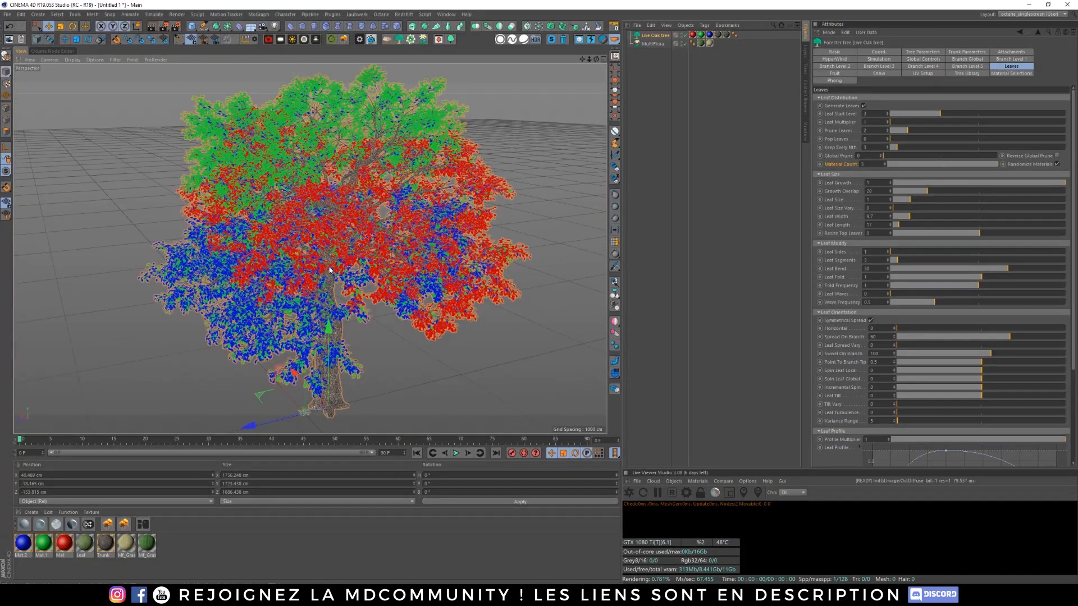
# Step: Delete the Live Oak tree from the scene, leaving the MultiFlora grass
pyautogui.click(648, 96)
pyautogui.click(657, 35)
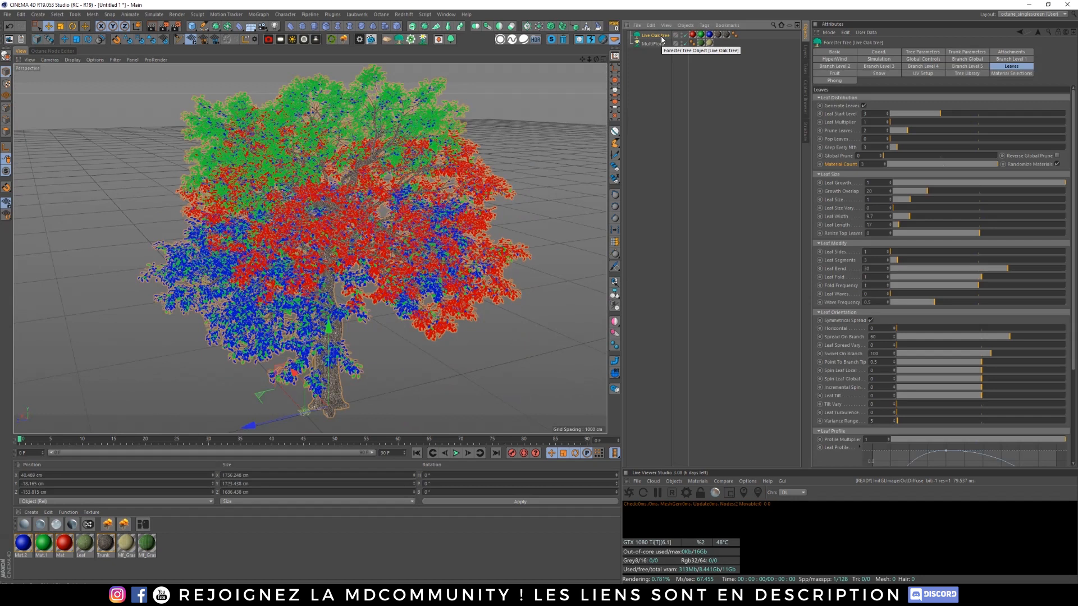
pyautogui.press('Delete')
pyautogui.keyDown('alt'); pyautogui.moveTo(339, 345); pyautogui.dragTo(322, 324, button='middle'); pyautogui.keyUp('alt')
pyautogui.keyDown('alt'); pyautogui.moveTo(304, 310); pyautogui.dragTo(514, 228, button='right'); pyautogui.keyUp('alt')
# Step: Remove all unused materials so that only the two grass materials remain
pyautogui.click(91, 512)
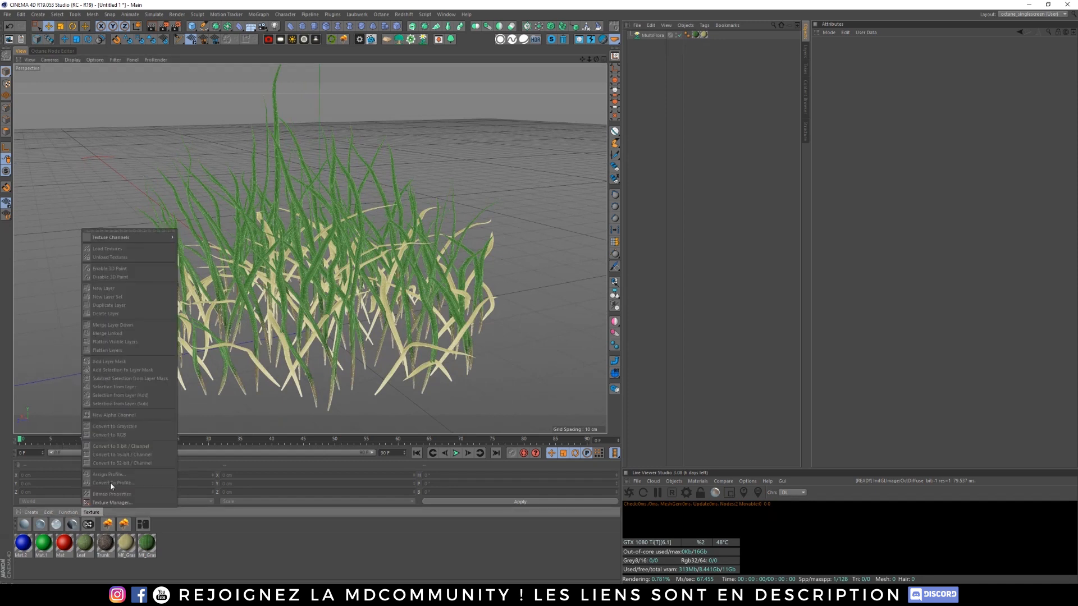
pyautogui.moveTo(70, 512)
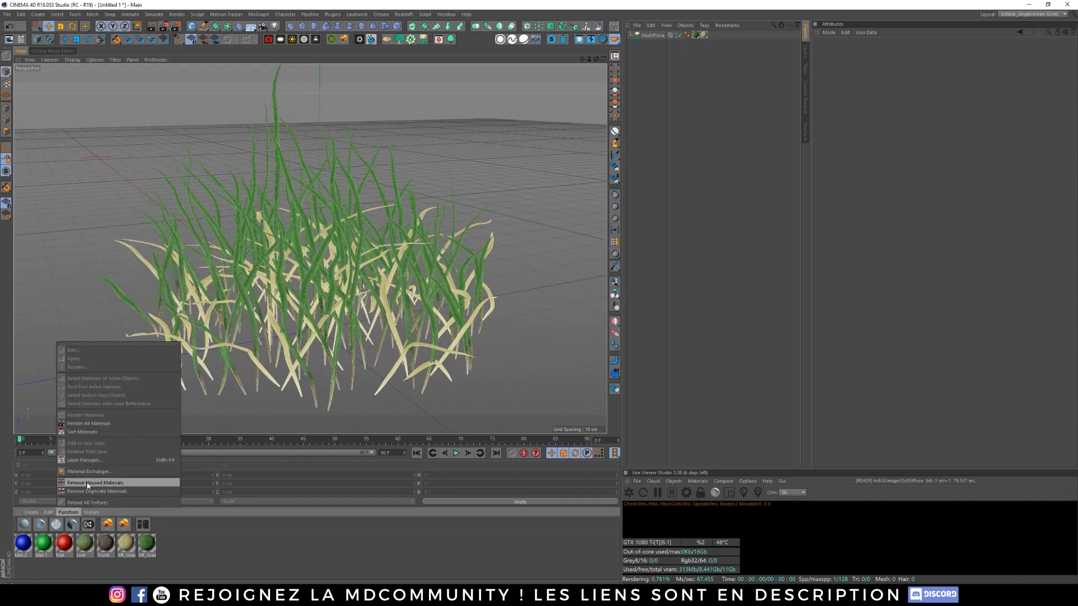
pyautogui.click(88, 484)
pyautogui.moveTo(88, 548)
pyautogui.mouseDown()
pyautogui.moveTo(16, 562)
pyautogui.moveTo(113, 551)
pyautogui.moveTo(89, 543)
pyautogui.mouseUp()
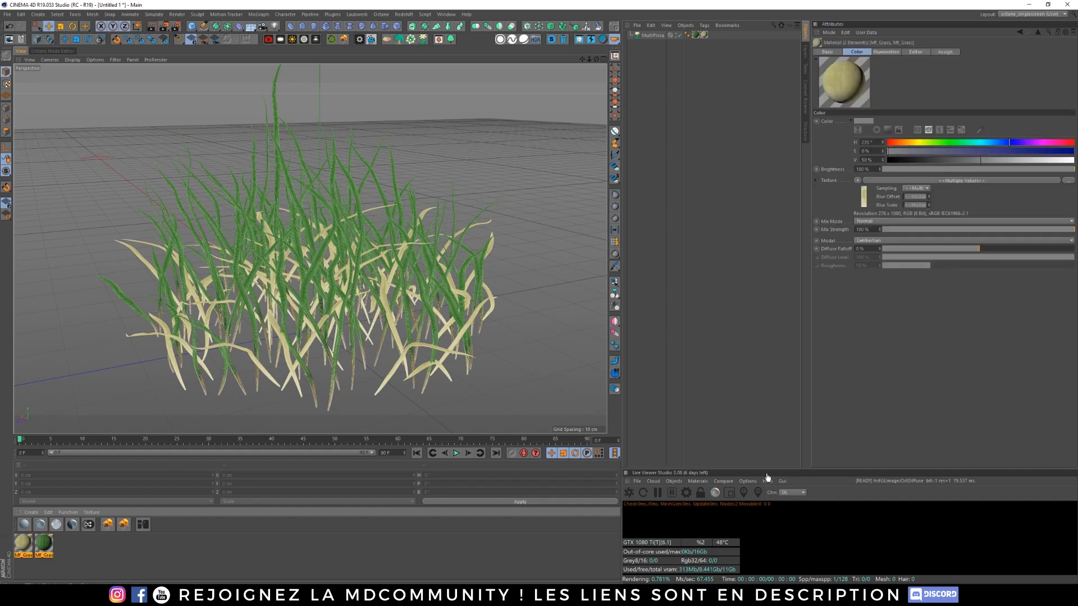
# Step: Enlarge the Octane Live Viewer, set its render kernel to PT and start the live render
pyautogui.moveTo(819, 469); pyautogui.dragTo(823, 289)
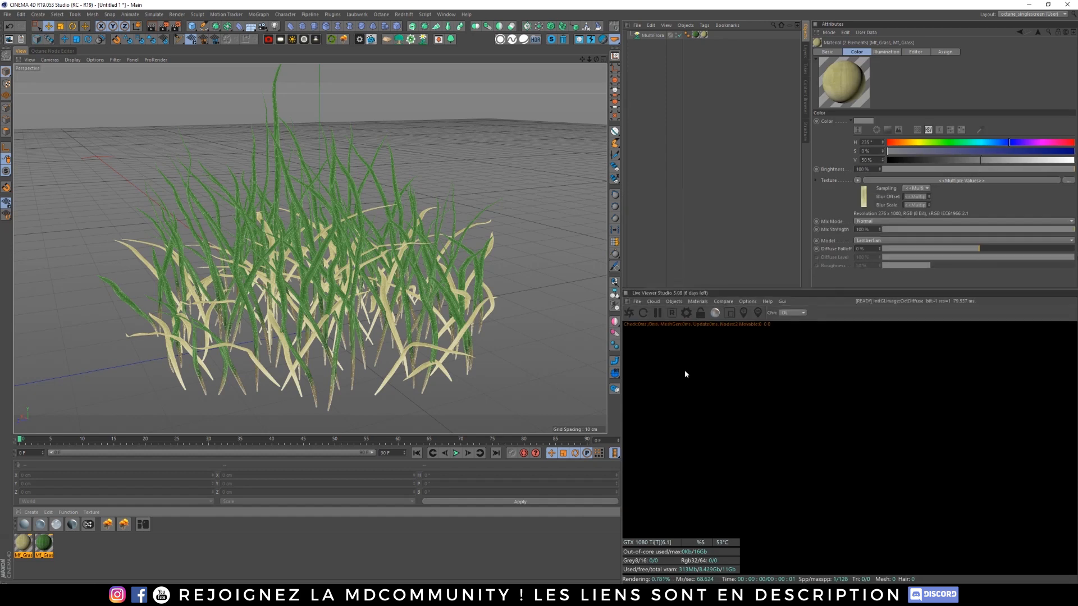
pyautogui.click(793, 312)
pyautogui.click(802, 314)
pyautogui.click(802, 314)
pyautogui.click(800, 330)
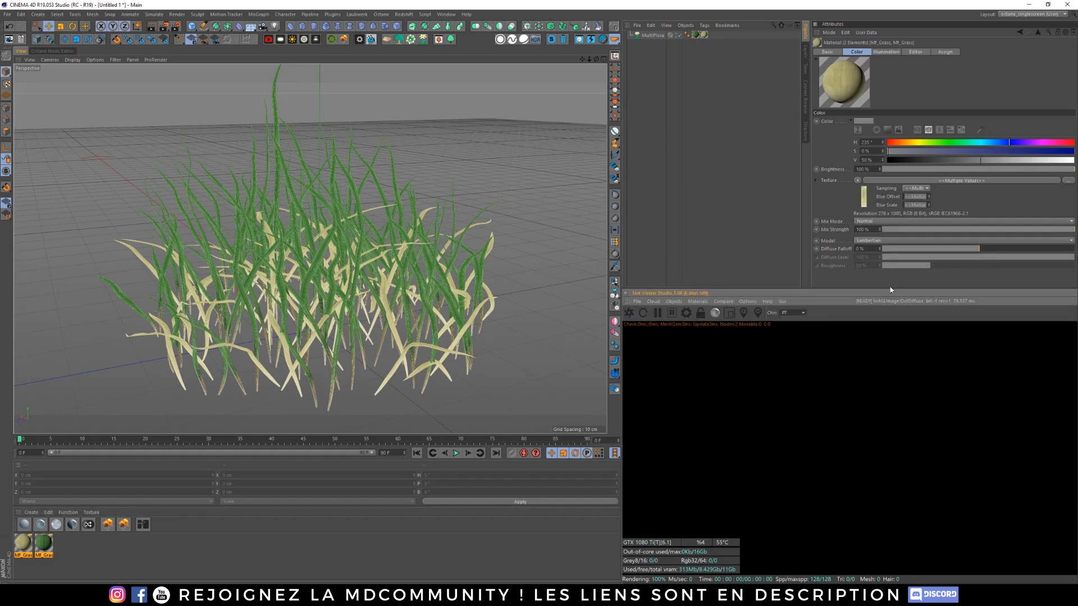
pyautogui.click(629, 313)
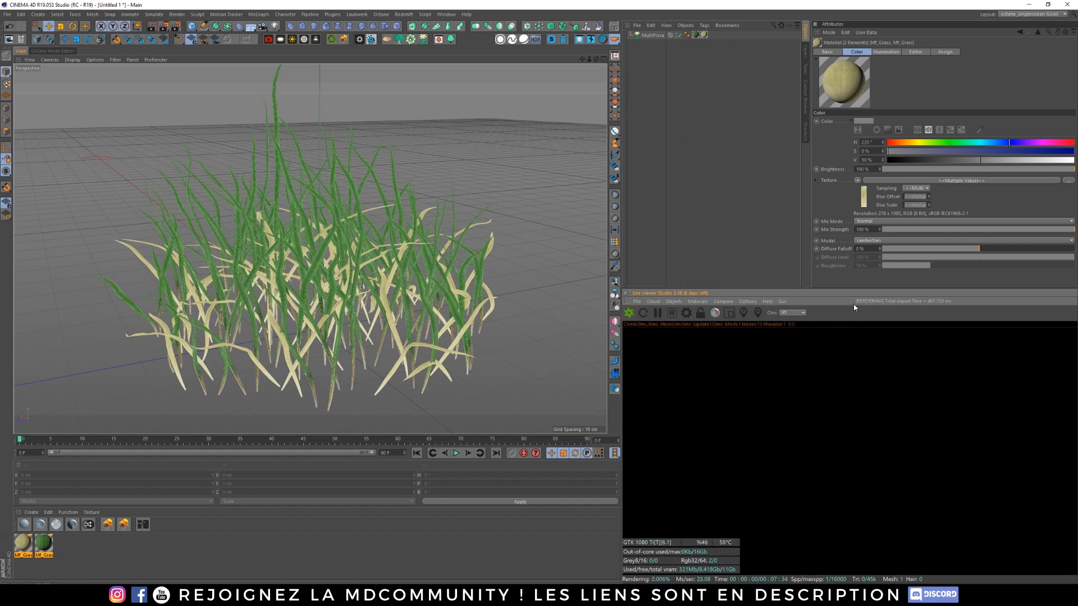
# Step: Add an Octane daylight and a floor, rotating the daylight to a pitch of about -31°
pyautogui.click(384, 39)
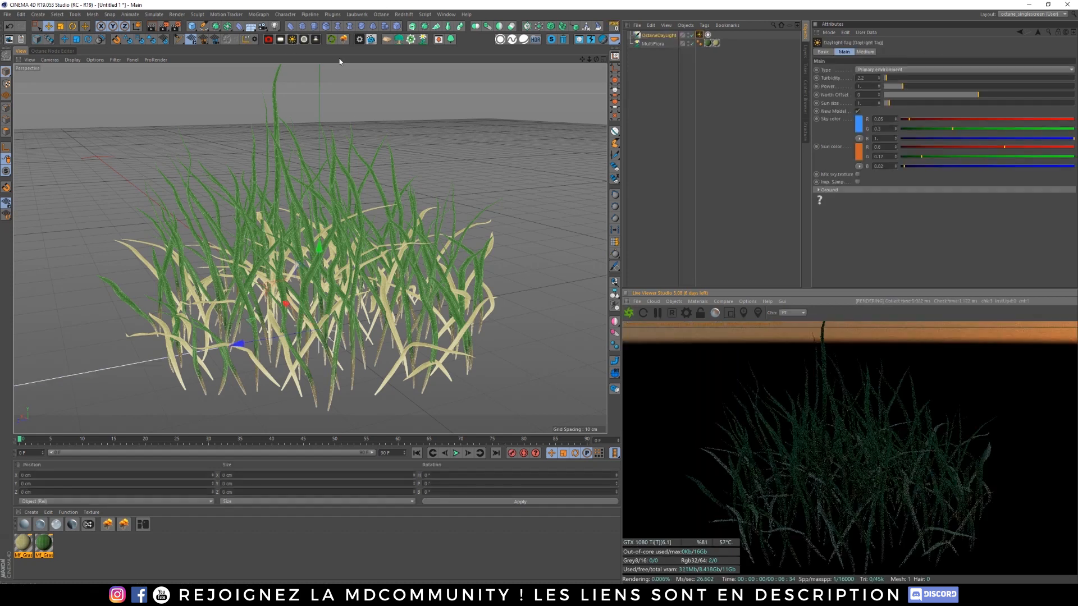
pyautogui.click(250, 26)
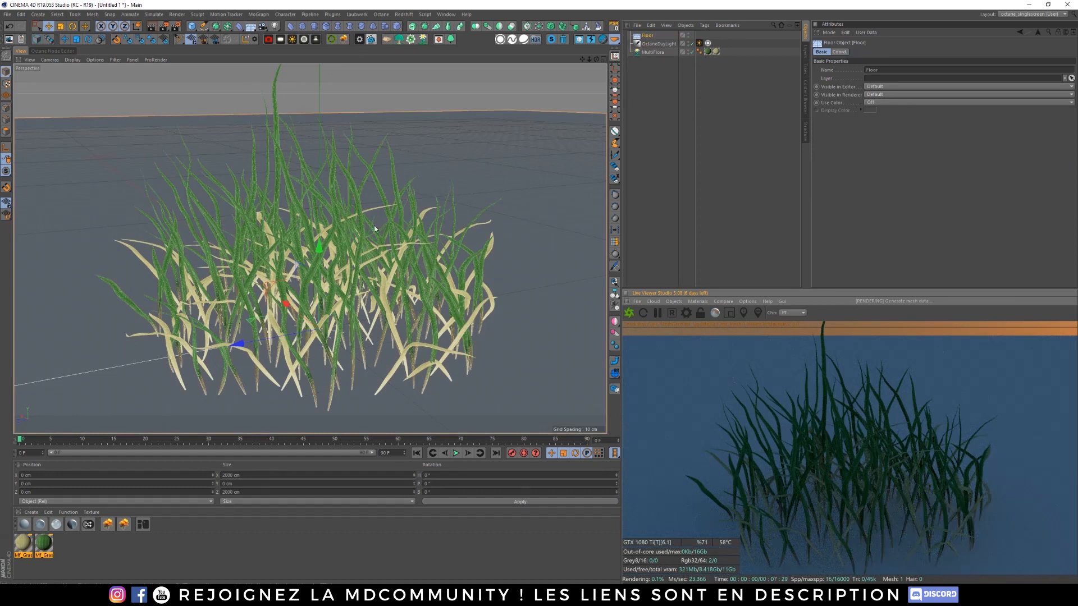
pyautogui.click(645, 44)
pyautogui.scroll(-5, 371, 242)
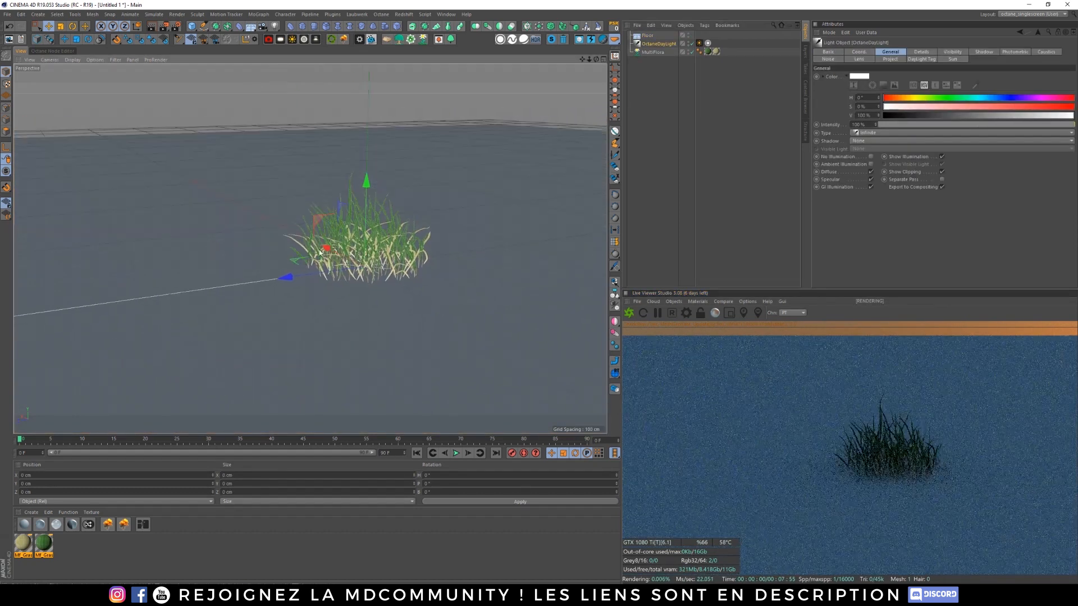
pyautogui.press('r')
pyautogui.moveTo(347, 220); pyautogui.dragTo(316, 242)
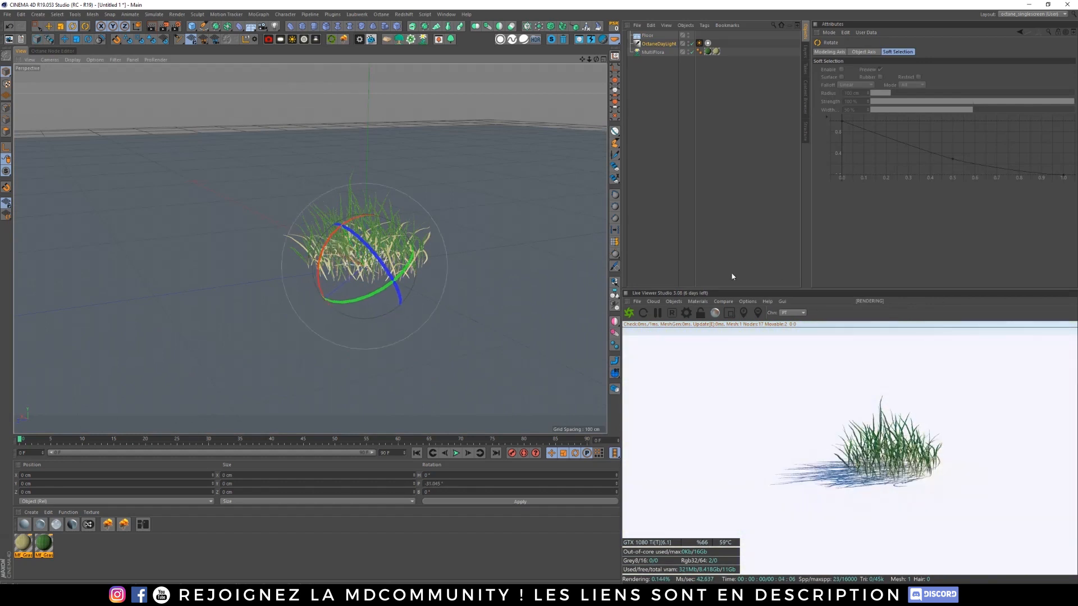
pyautogui.click(660, 87)
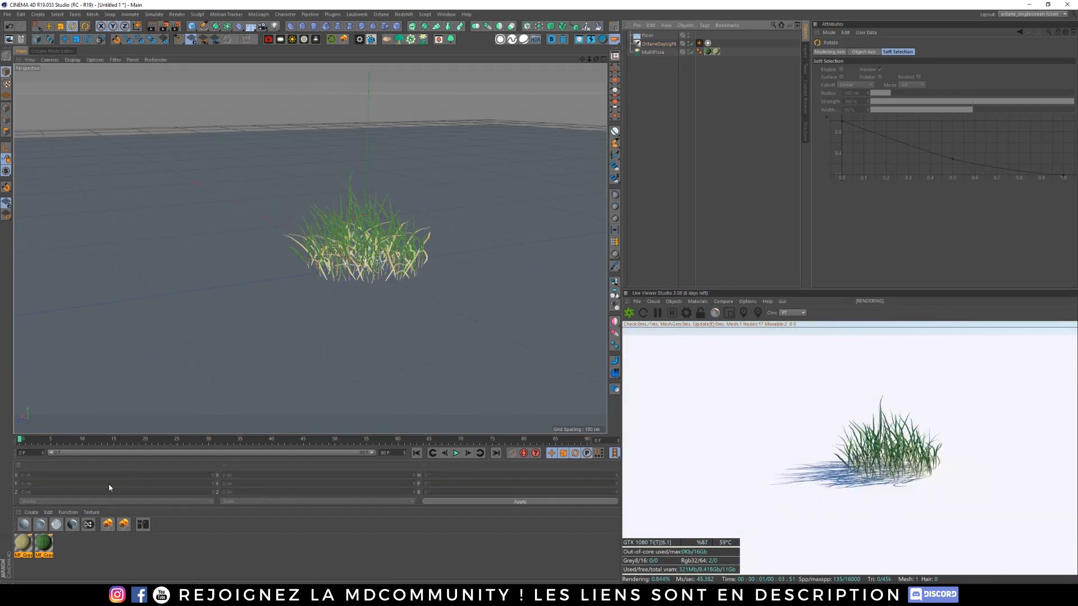
# Step: Convert both grass materials to Octane materials and lock the Live Viewer's resolution at a 0.7 scale
pyautogui.click(100, 542)
pyautogui.hotkey('ctrl', 'a')
pyautogui.click(698, 302)
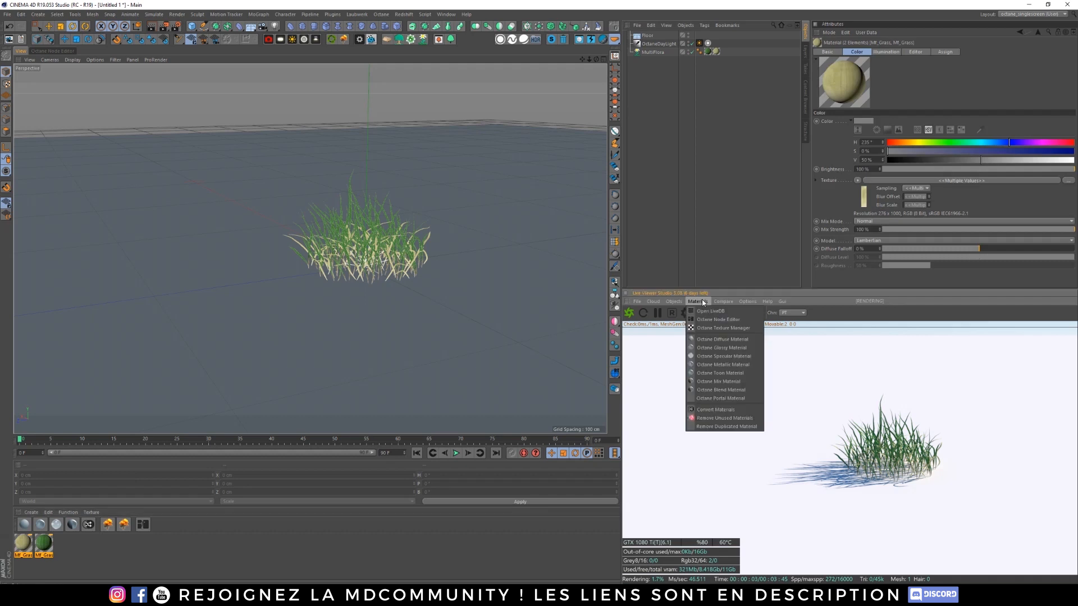
pyautogui.click(724, 410)
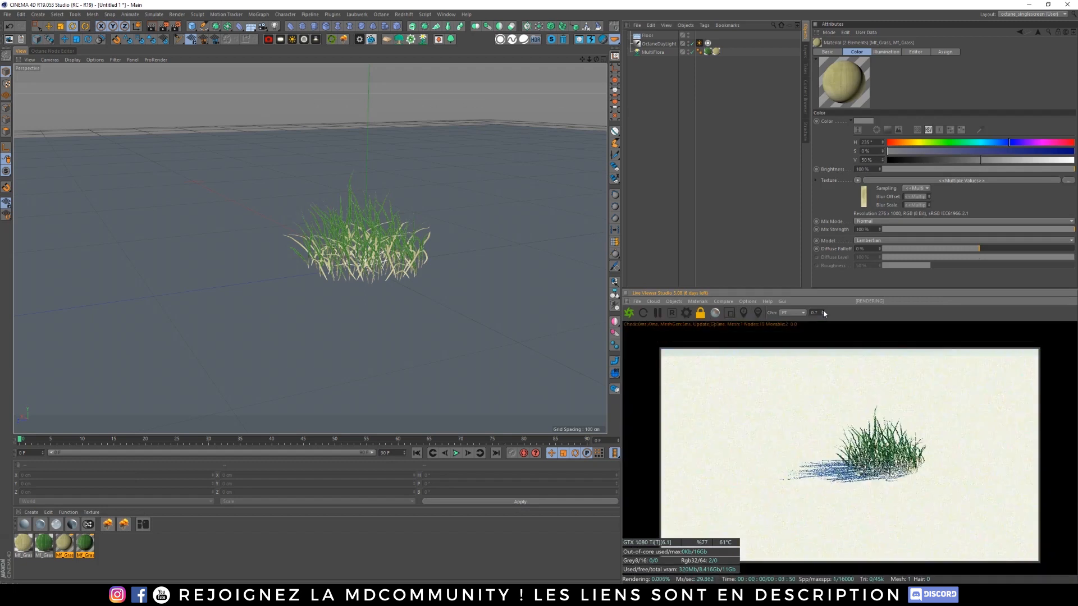
pyautogui.moveTo(881, 289); pyautogui.dragTo(848, 314)
pyautogui.click(823, 336)
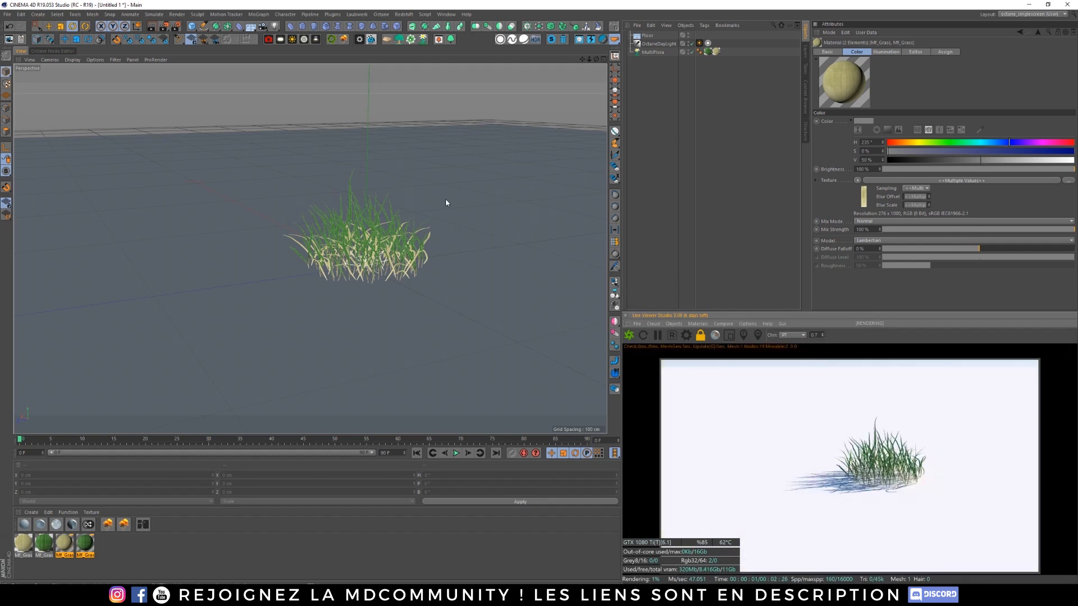
# Step: Check the material on the grass2 texture tag and purge the original grass materials left unused by the conversion
pyautogui.click(710, 114)
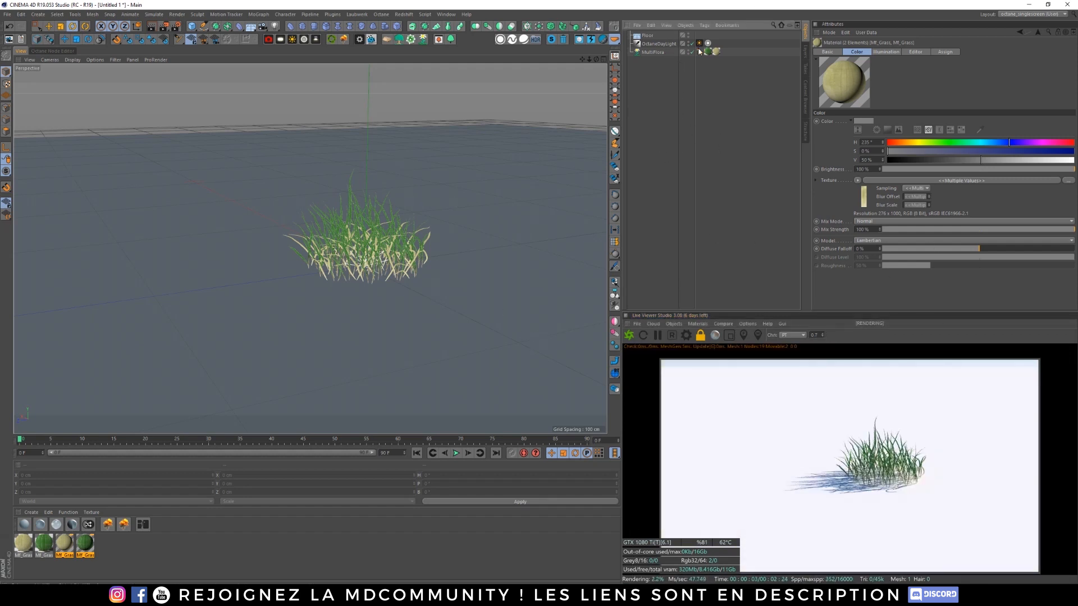
pyautogui.click(716, 52)
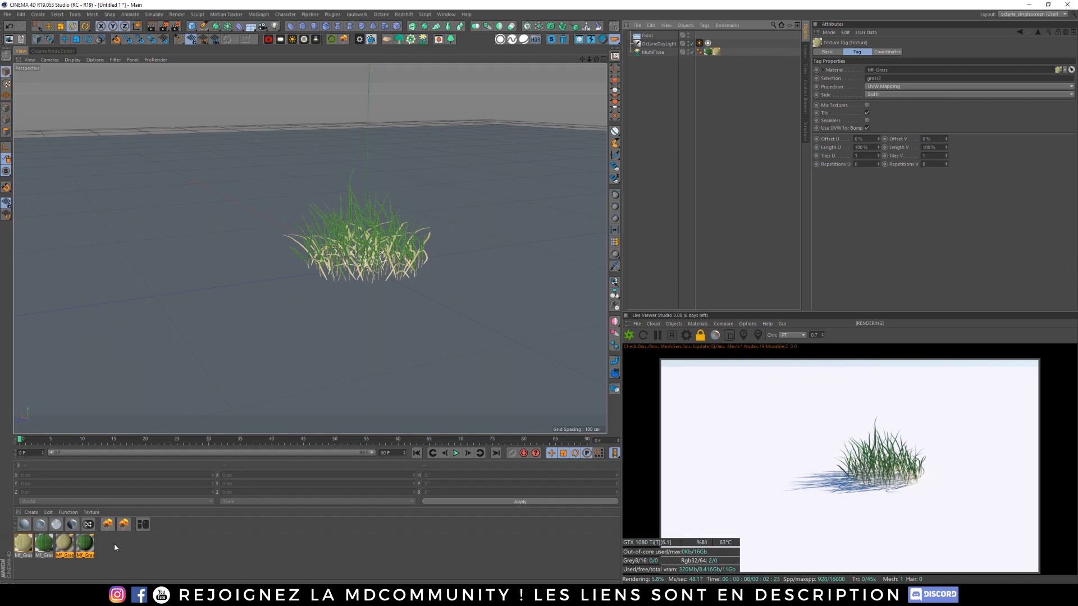
pyautogui.click(68, 512)
pyautogui.click(90, 481)
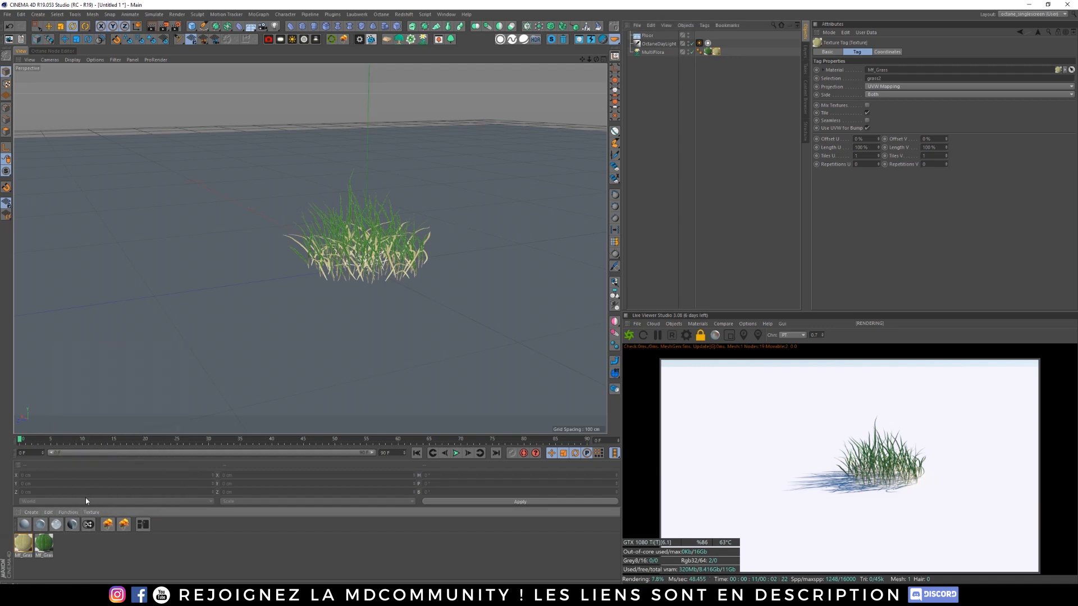
# Step: Delete the beige grass2 texture tag from the MultiFlora object, keeping only the green material on it
pyautogui.click(44, 548)
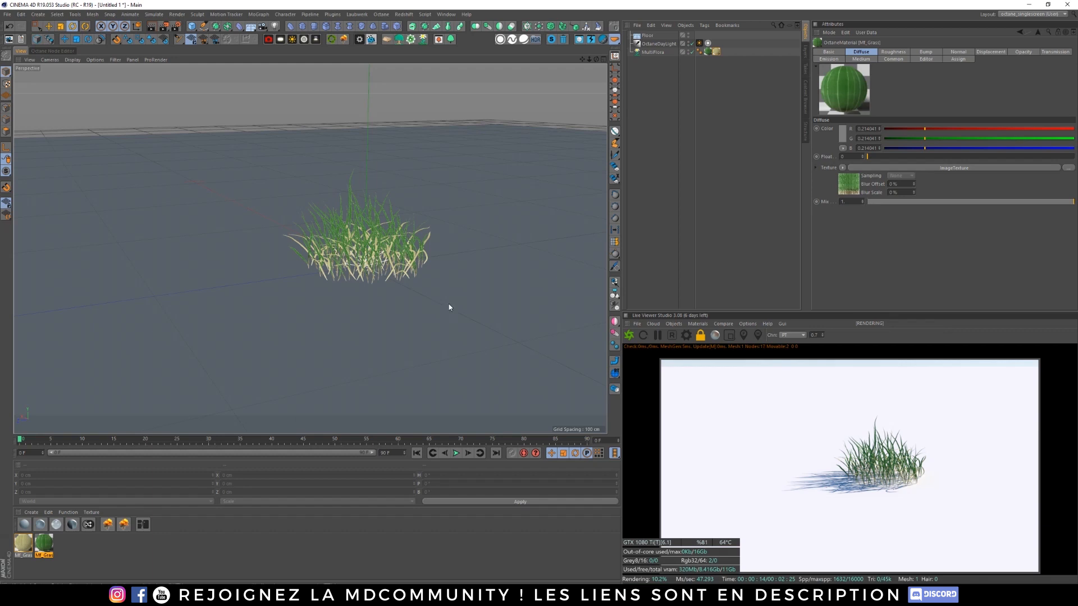
pyautogui.click(712, 53)
pyautogui.press('Delete')
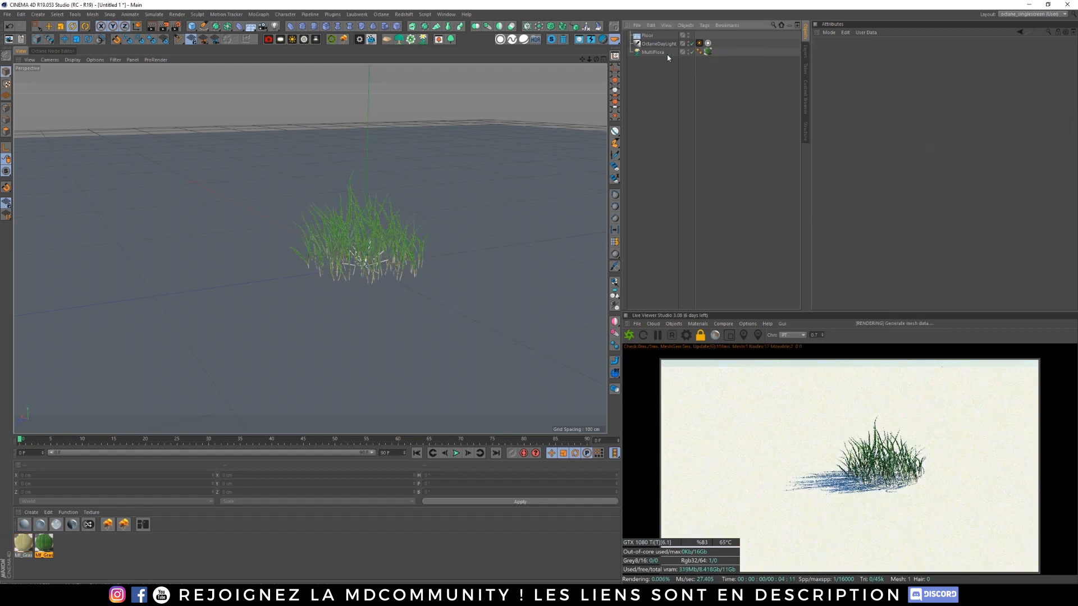
# Step: Set the MultiFlora object's Grass Material Count to 1
pyautogui.click(663, 53)
pyautogui.click(1005, 52)
pyautogui.moveTo(1071, 116); pyautogui.dragTo(1072, 247)
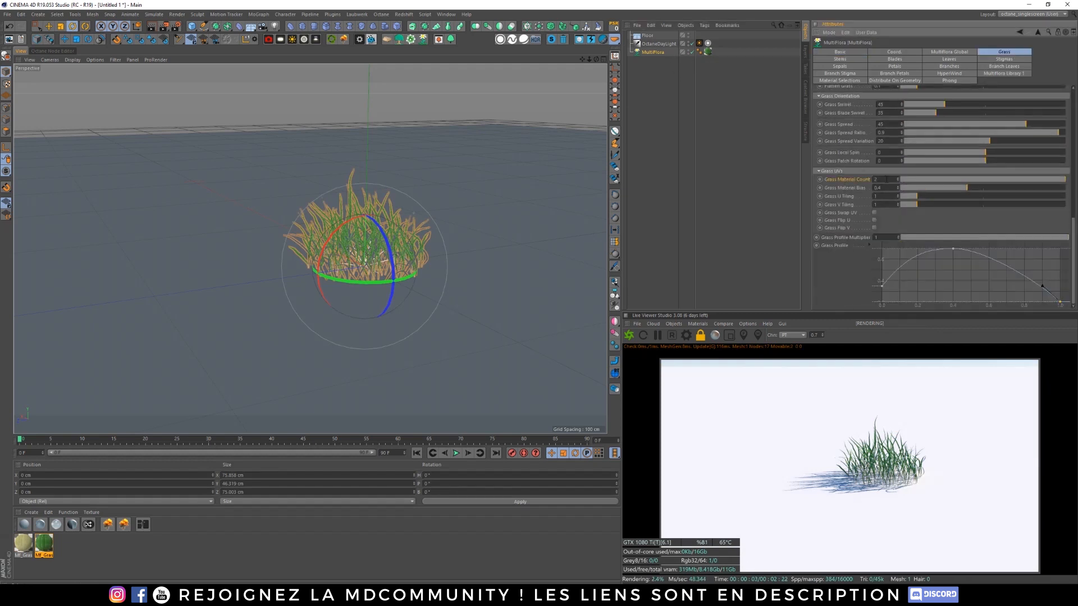
pyautogui.write('1')
pyautogui.press('Return')
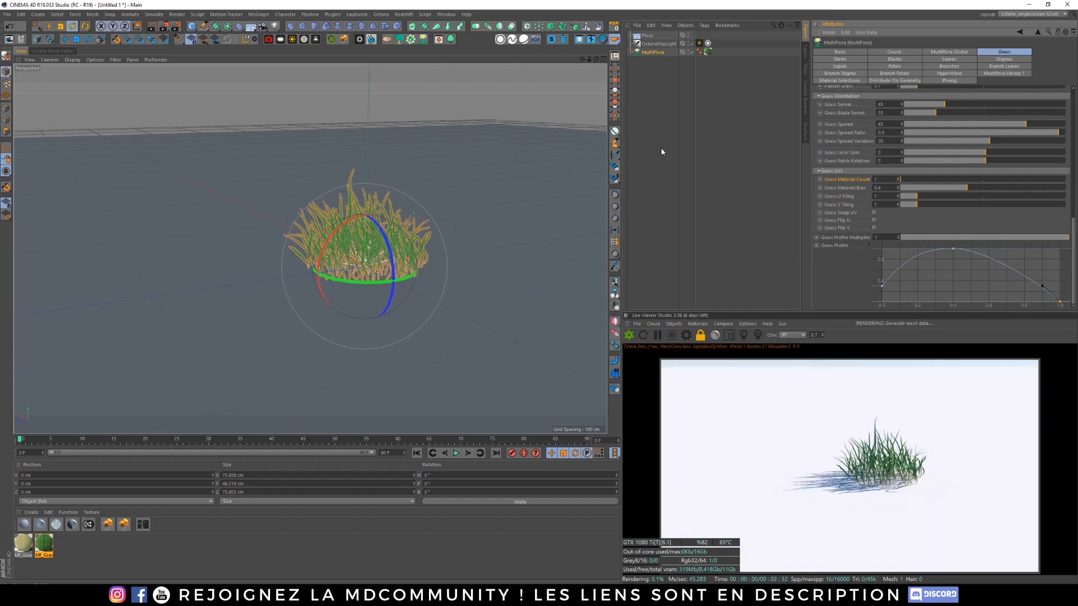
# Step: Delete the leftover beige grass material, keeping only the green one in the scene
pyautogui.scroll(8, 443, 251)
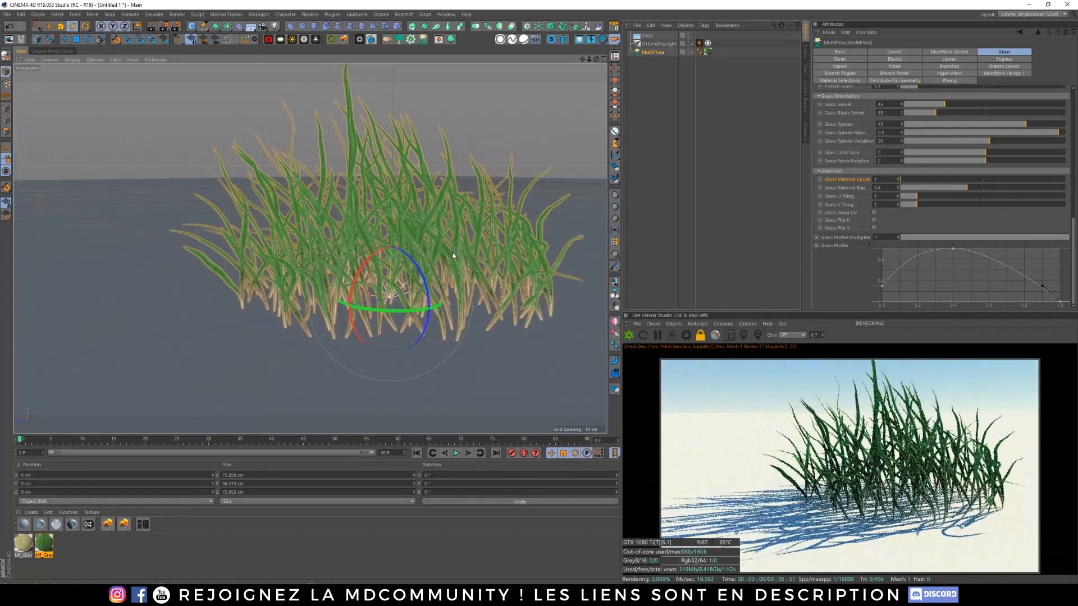
pyautogui.scroll(3, 452, 256)
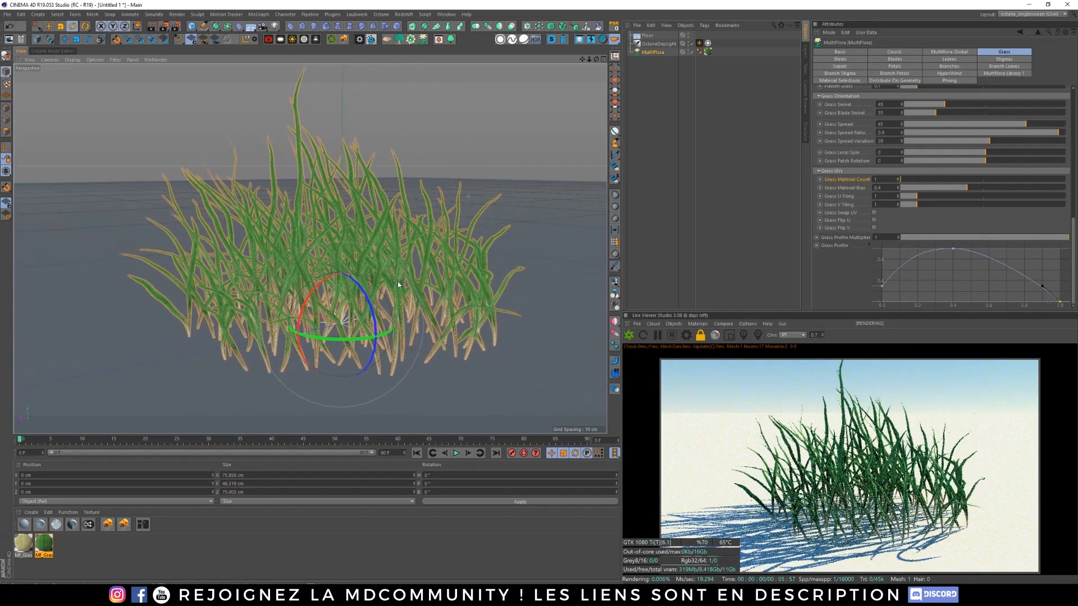
pyautogui.keyDown('alt'); pyautogui.moveTo(426, 298); pyautogui.dragTo(400, 307); pyautogui.keyUp('alt')
pyautogui.keyDown('alt'); pyautogui.moveTo(400, 307); pyautogui.dragTo(388, 351, button='middle'); pyautogui.keyUp('alt')
pyautogui.keyDown('alt'); pyautogui.moveTo(421, 326); pyautogui.dragTo(421, 312); pyautogui.keyUp('alt')
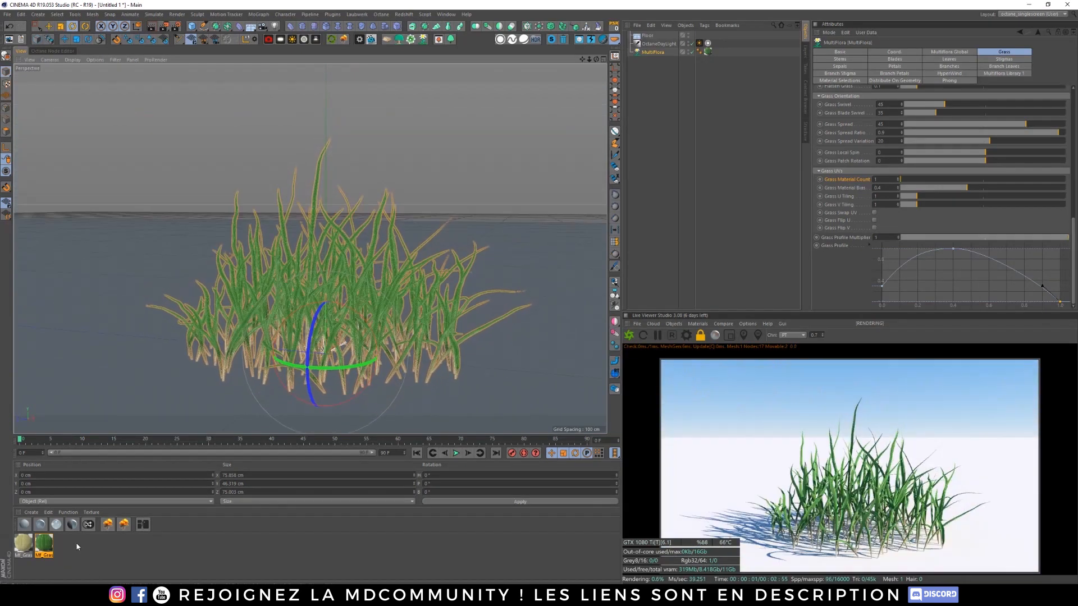
pyautogui.click(77, 547)
pyautogui.click(23, 544)
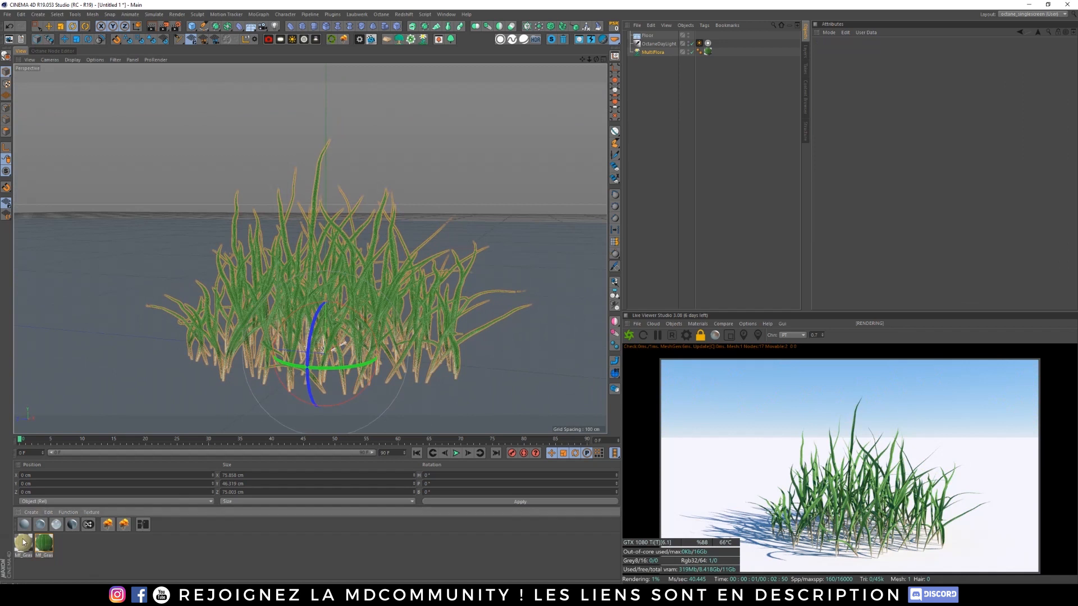
pyautogui.press('Delete')
# Step: Rename the remaining green grass material as Mf_Grass1
pyautogui.click(23, 544)
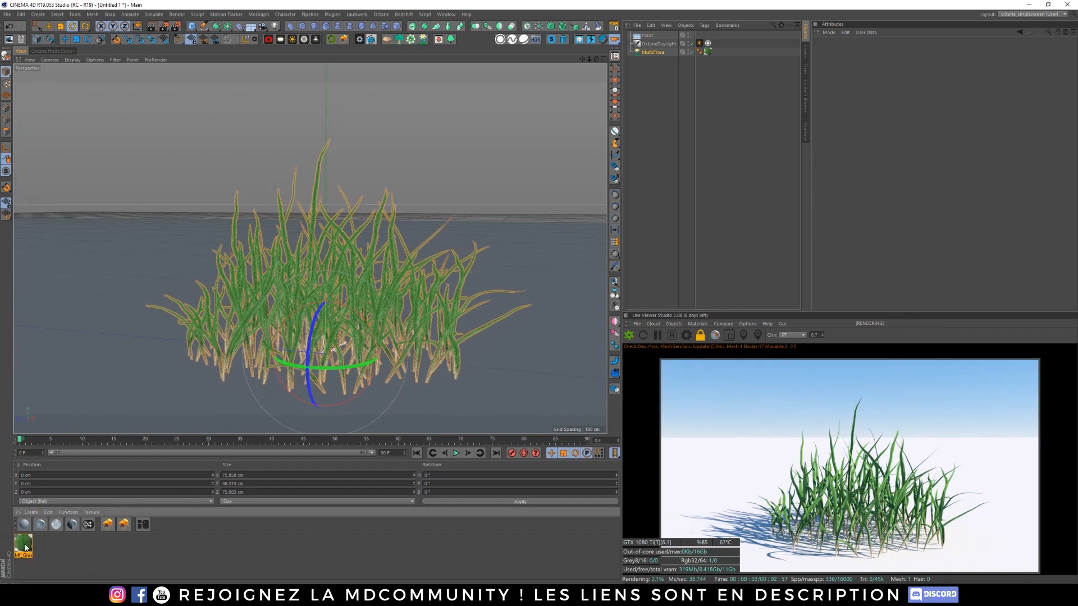
pyautogui.click(830, 51)
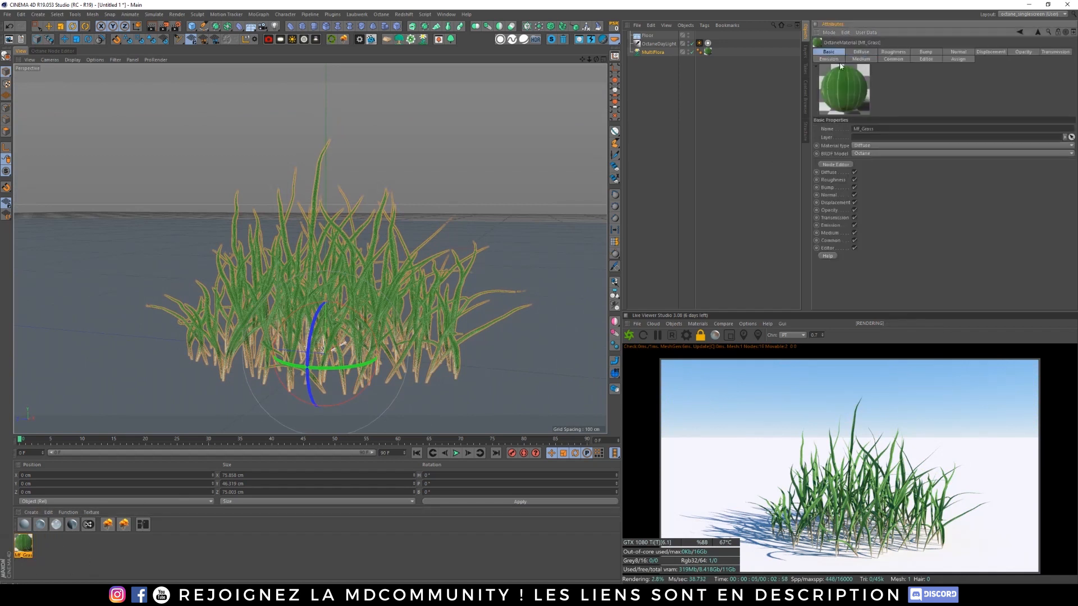
pyautogui.click(887, 130)
pyautogui.write('1')
pyautogui.press('Return')
pyautogui.click(25, 543)
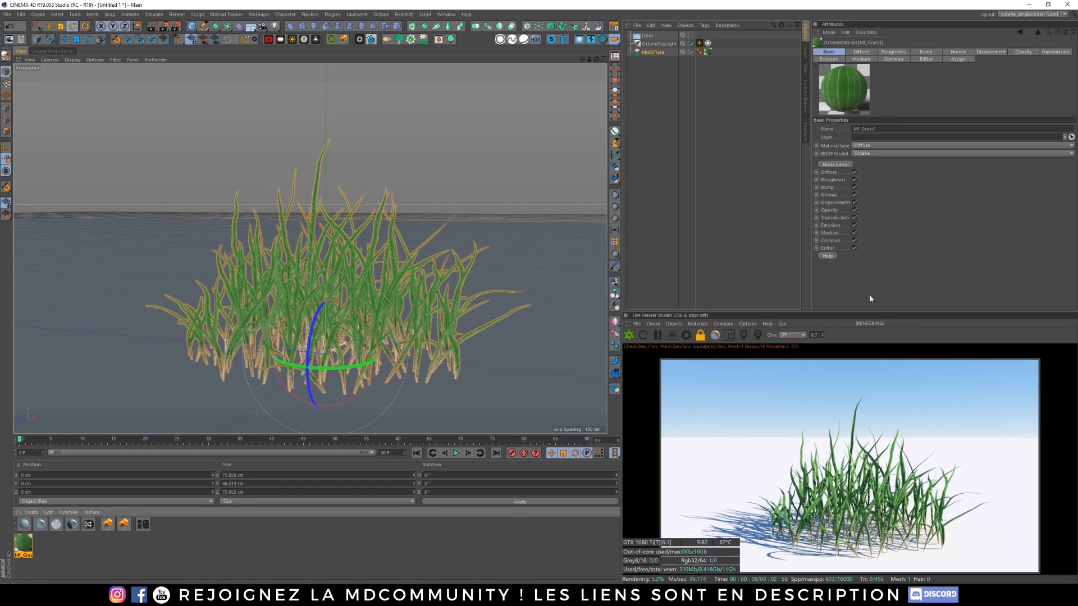
# Step: Open the green grass material in the Octane Node Editor and space its image texture and material nodes apart
pyautogui.click(698, 324)
pyautogui.click(732, 343)
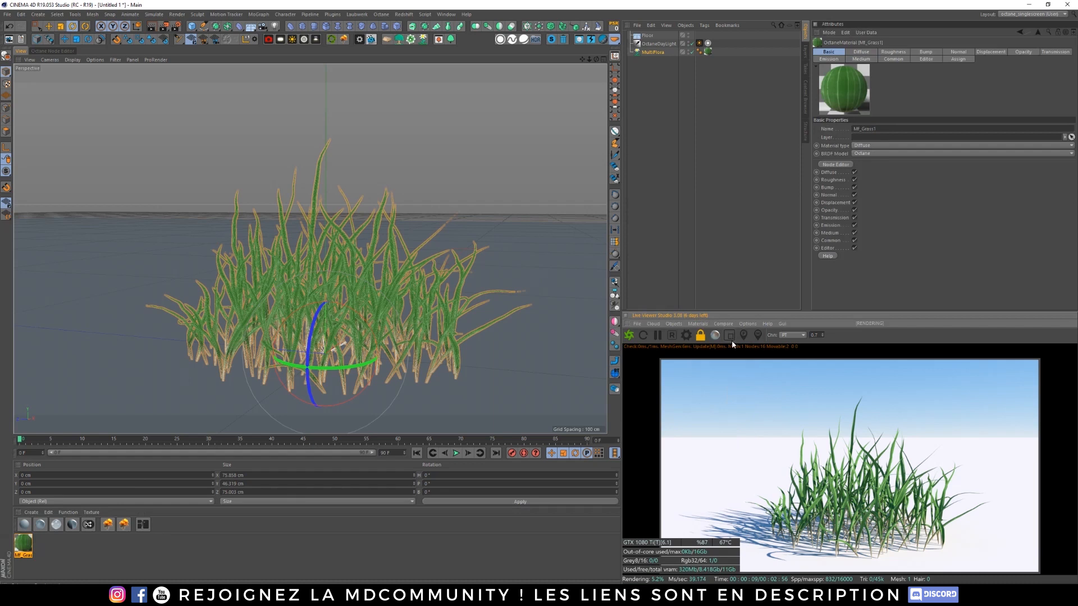
pyautogui.click(47, 51)
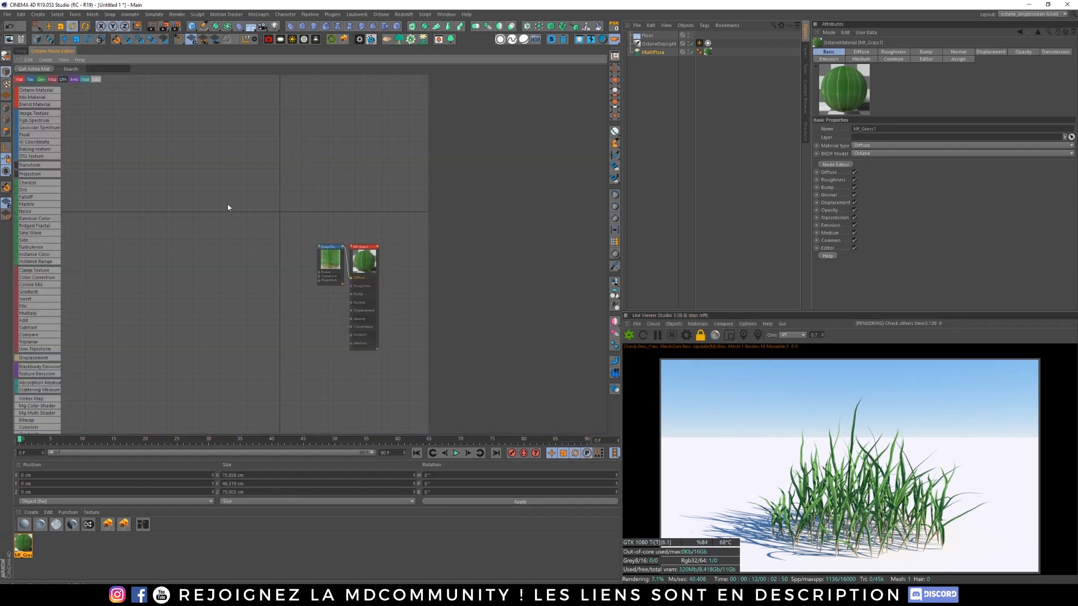
pyautogui.moveTo(334, 262); pyautogui.dragTo(362, 261)
pyautogui.moveTo(212, 231); pyautogui.dragTo(155, 229)
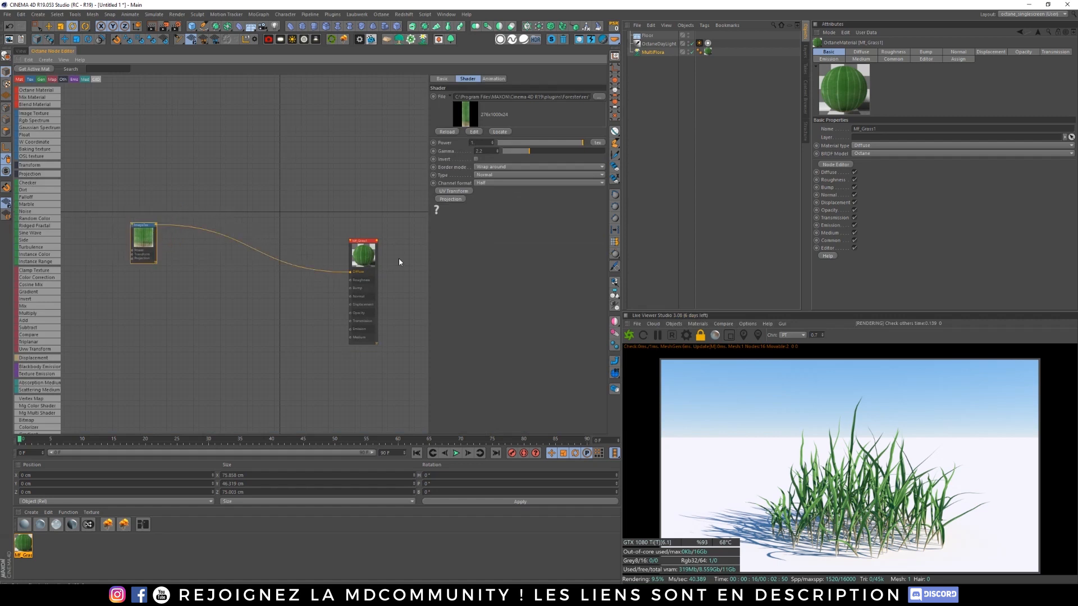
pyautogui.moveTo(373, 261); pyautogui.dragTo(366, 242)
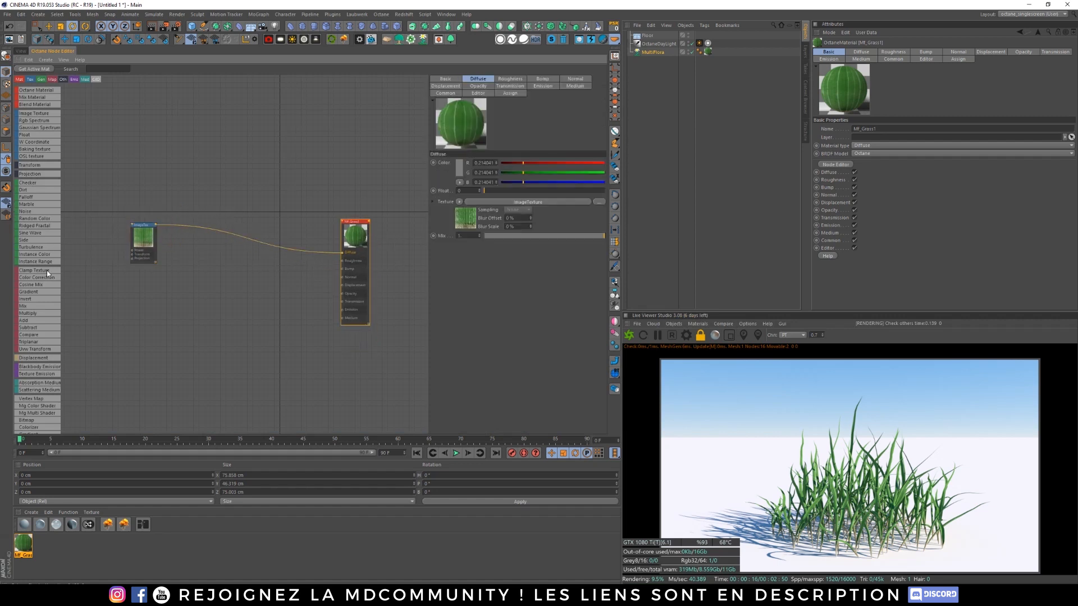
# Step: Insert a Color Correction between the image texture and Diffuse, with hue -0.1, slightly lower saturation and gamma about 1.12
pyautogui.moveTo(47, 278); pyautogui.dragTo(243, 241)
pyautogui.click(250, 246)
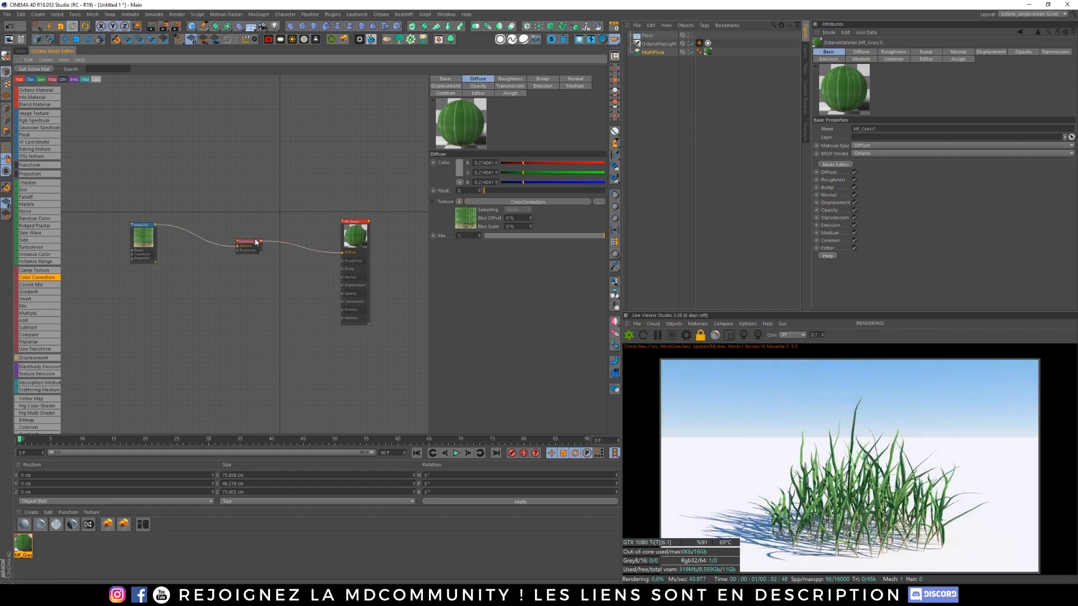
pyautogui.moveTo(549, 147); pyautogui.dragTo(526, 156)
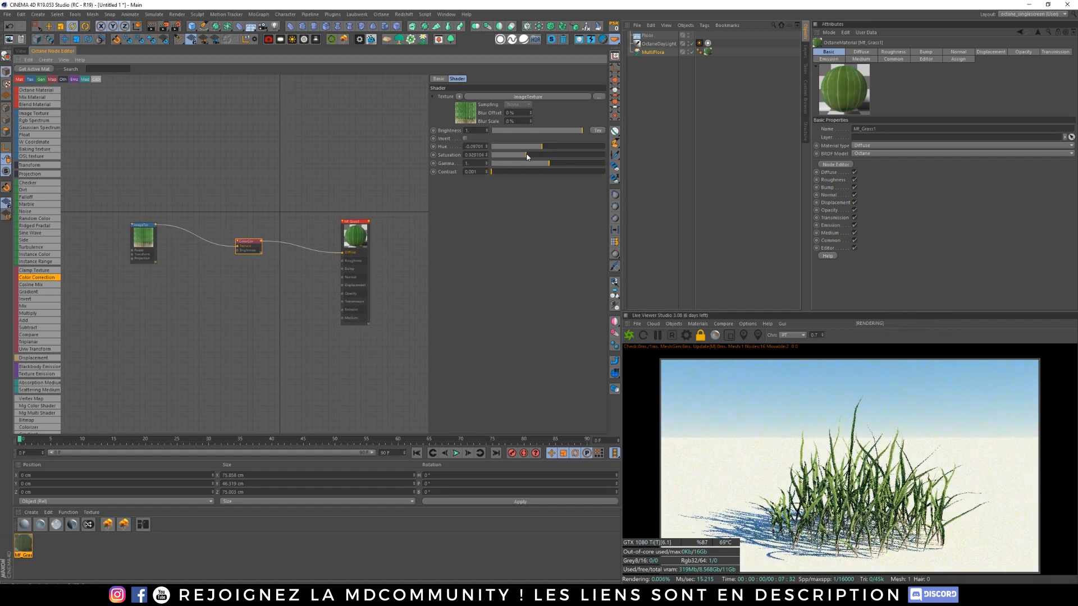
pyautogui.click(487, 162)
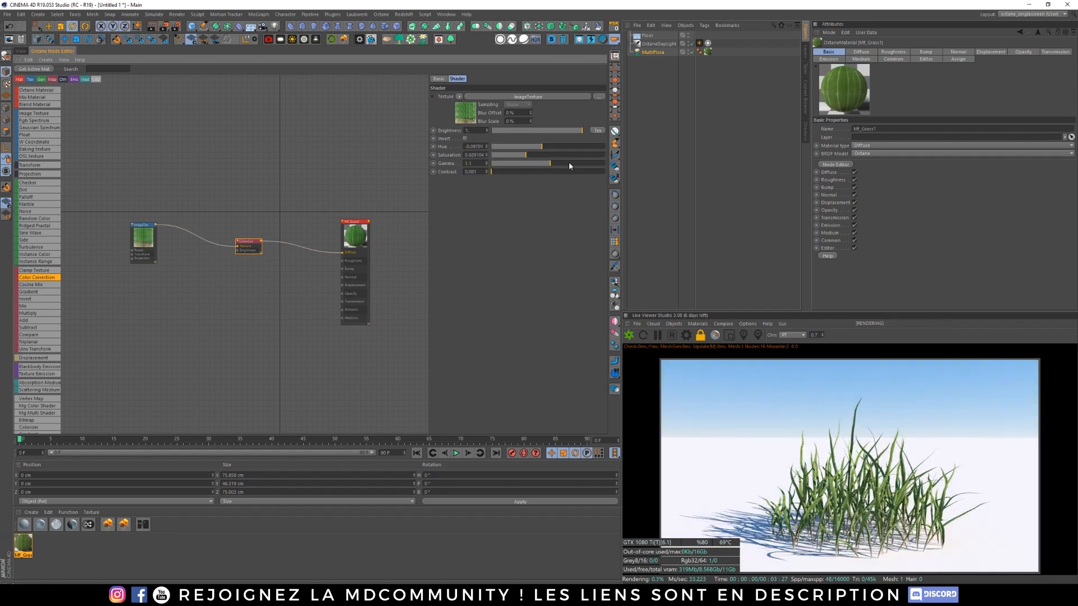
pyautogui.moveTo(548, 163); pyautogui.dragTo(551, 163)
pyautogui.doubleClick(474, 146)
pyautogui.write('-0.1')
pyautogui.press('Return')
# Step: Add a second, desaturating Color Correction after the first one and feed it into the material's Diffuse
pyautogui.click(280, 214)
pyautogui.moveTo(250, 249); pyautogui.dragTo(235, 245)
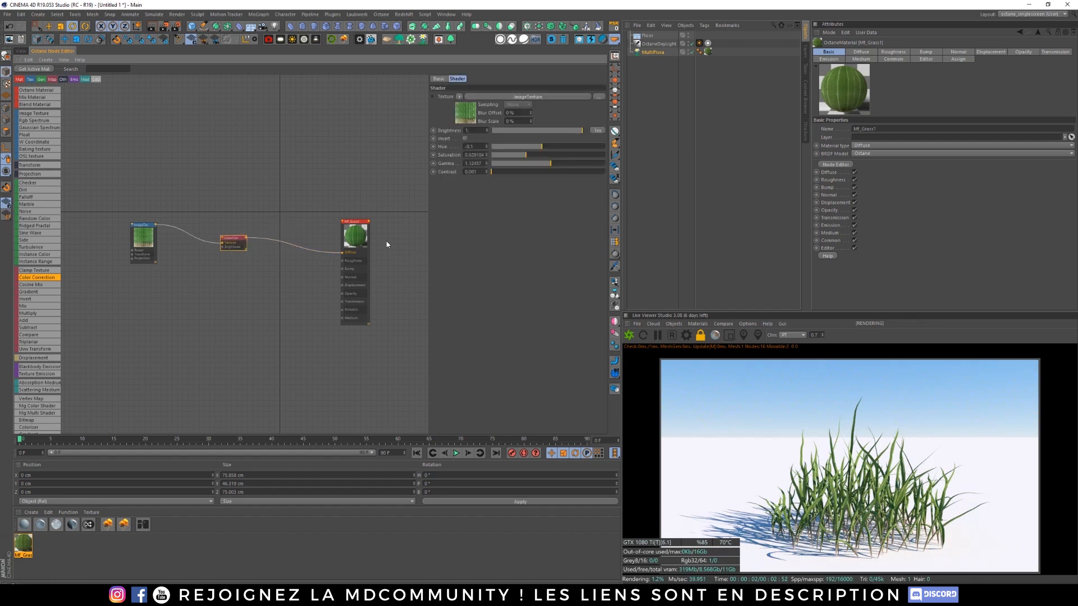
pyautogui.moveTo(367, 239); pyautogui.dragTo(359, 235)
pyautogui.moveTo(233, 245); pyautogui.dragTo(235, 239)
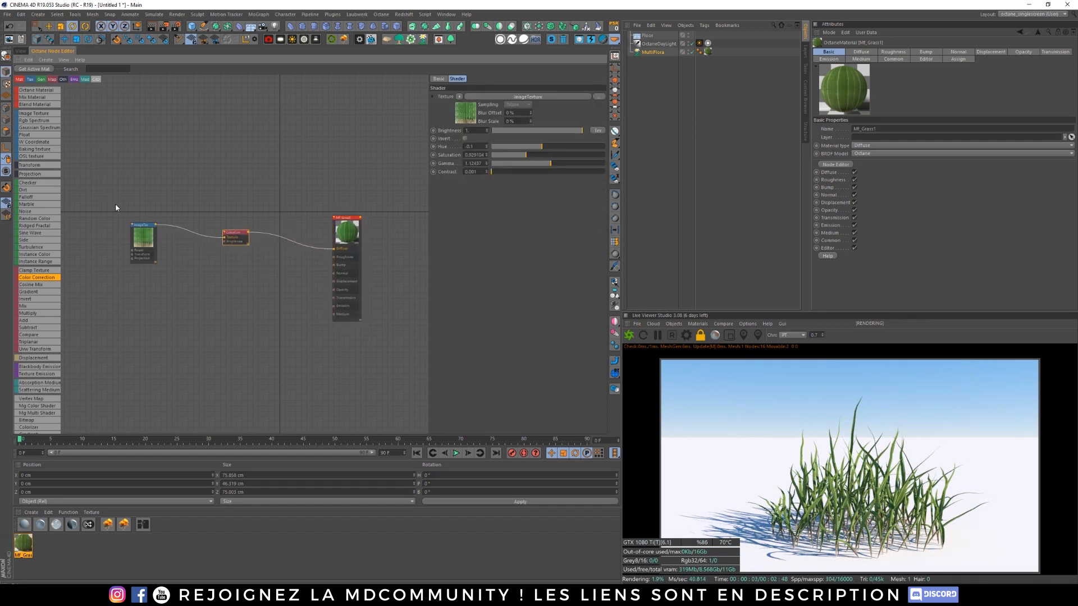
pyautogui.moveTo(42, 277); pyautogui.dragTo(362, 231)
pyautogui.moveTo(264, 271); pyautogui.dragTo(338, 244)
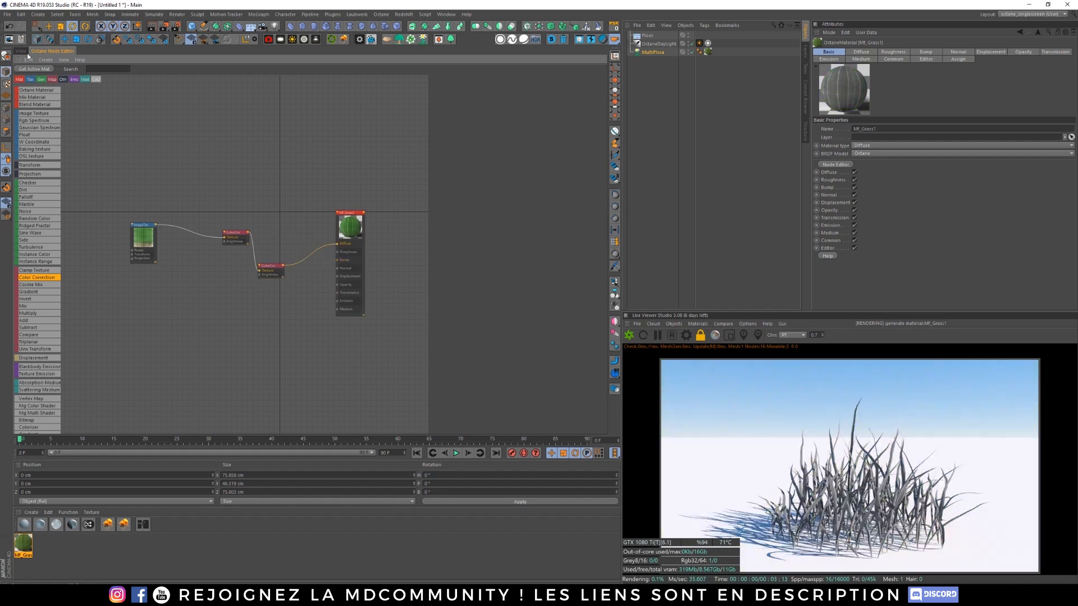
# Step: Rewire the material so the grayscale Color Correction drives Bump and the first Color Correction drives Diffuse
pyautogui.click(22, 51)
pyautogui.scroll(5, 294, 269)
pyautogui.scroll(8, 352, 262)
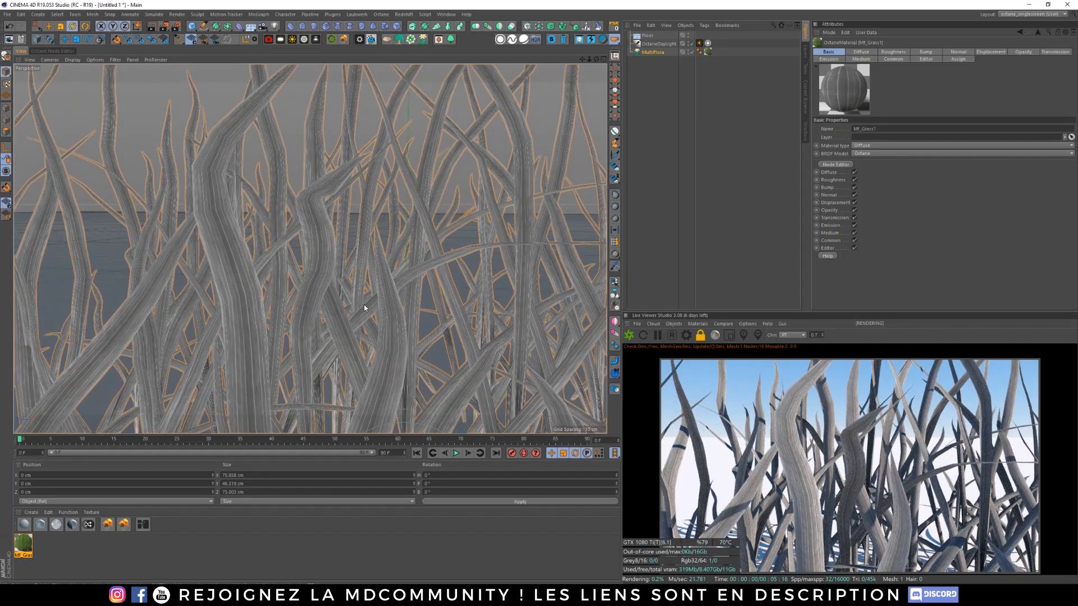
pyautogui.scroll(4, 364, 304)
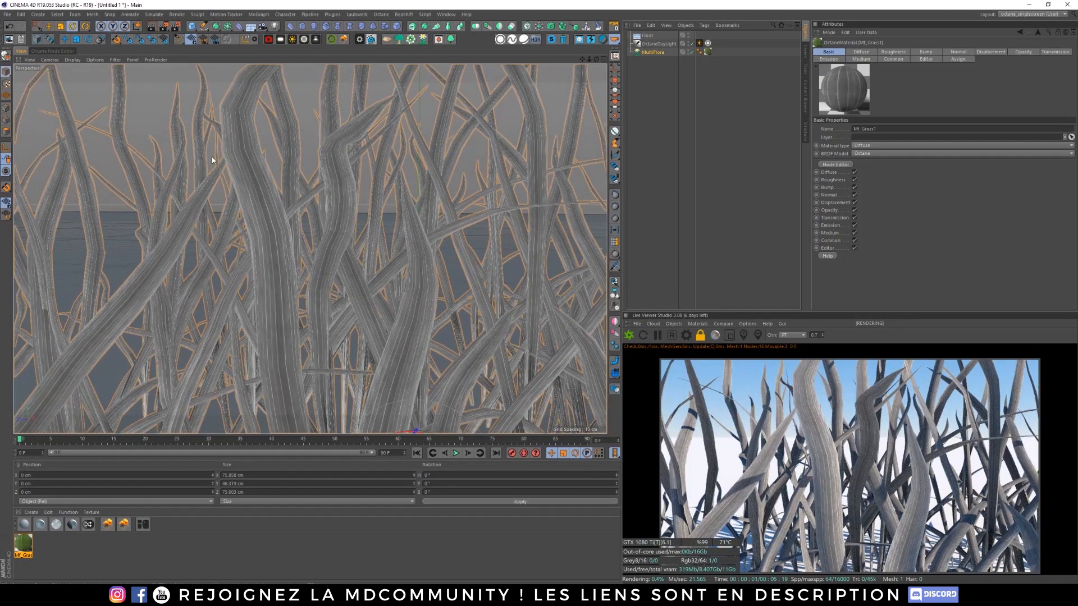
pyautogui.click(52, 51)
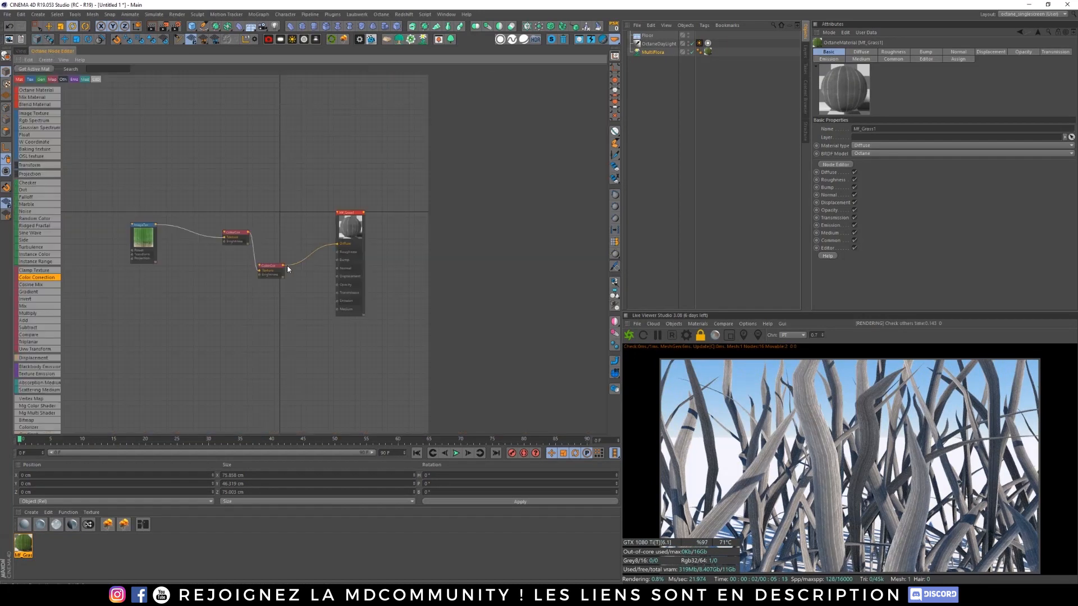
pyautogui.moveTo(283, 265); pyautogui.dragTo(338, 260)
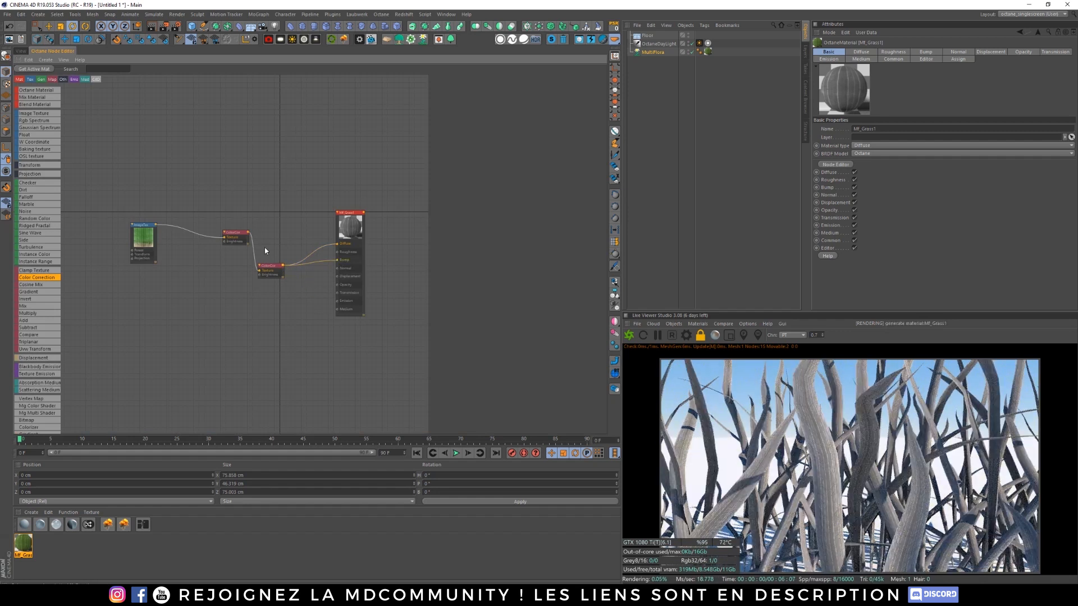
pyautogui.moveTo(248, 232); pyautogui.dragTo(337, 243)
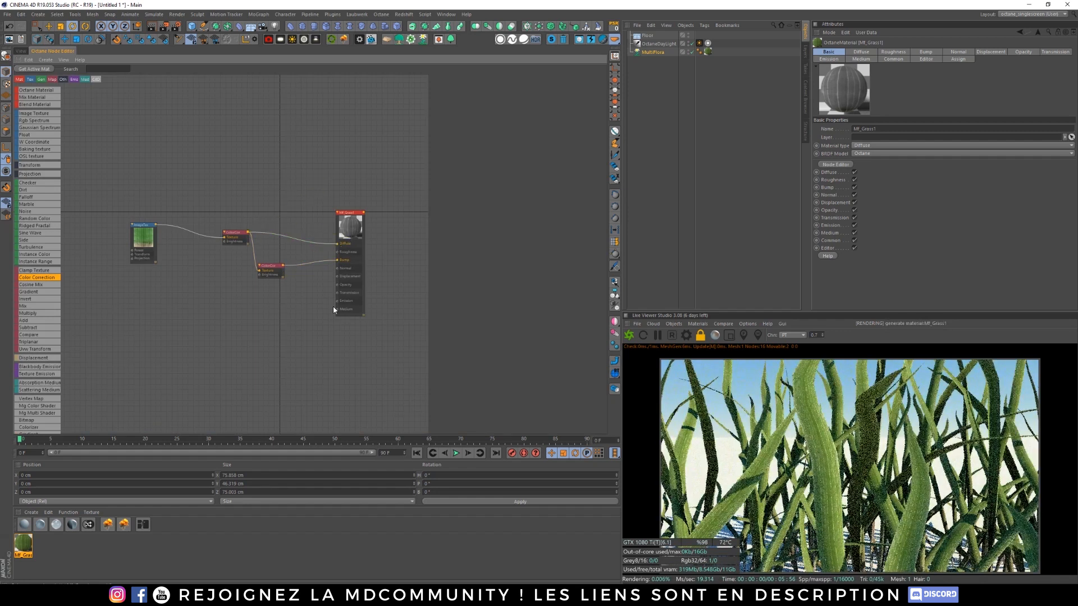
pyautogui.moveTo(270, 268)
pyautogui.mouseDown()
pyautogui.moveTo(276, 278)
pyautogui.moveTo(279, 269)
pyautogui.mouseUp()
pyautogui.moveTo(357, 279)
pyautogui.mouseDown()
pyautogui.moveTo(355, 267)
pyautogui.moveTo(347, 289)
pyautogui.mouseUp()
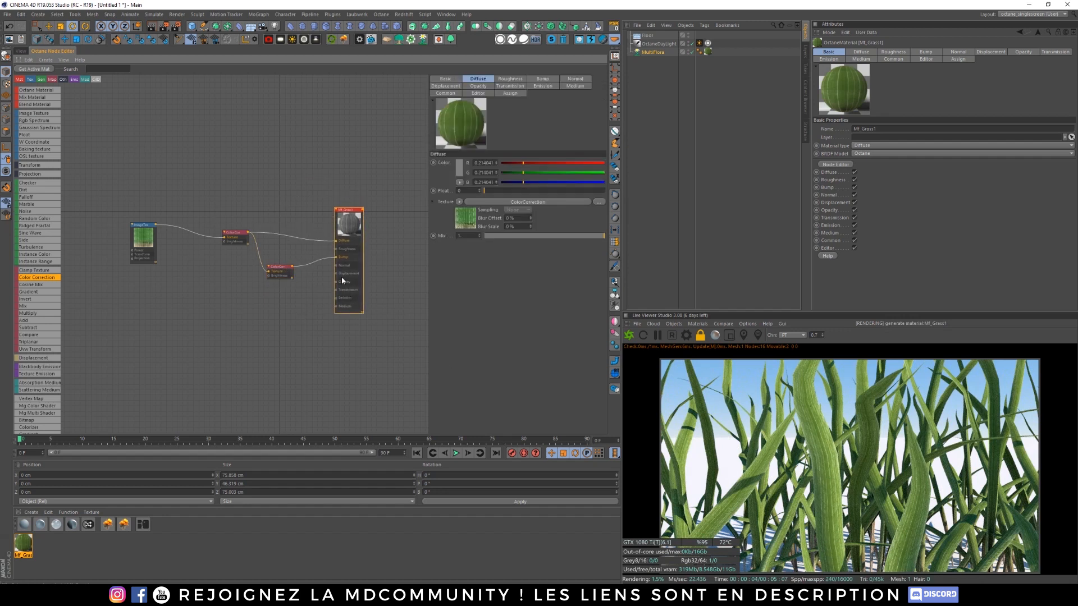
# Step: Feed the first Color Correction into Transmission through a third Color Correction with gamma 0.9 and hue about -0.04
pyautogui.moveTo(265, 295); pyautogui.dragTo(336, 291)
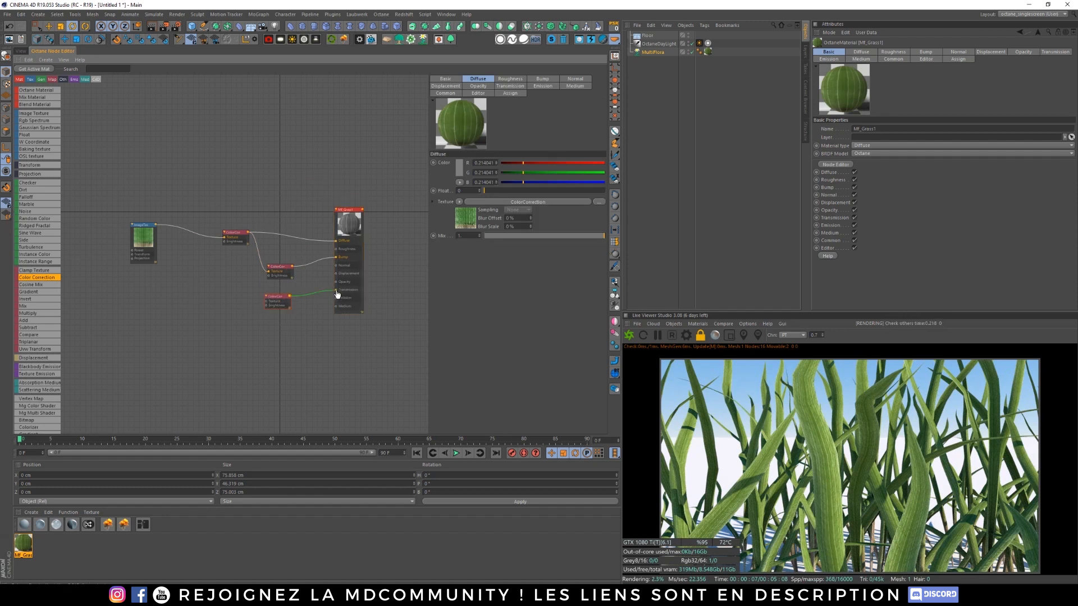
pyautogui.moveTo(250, 238); pyautogui.dragTo(273, 301)
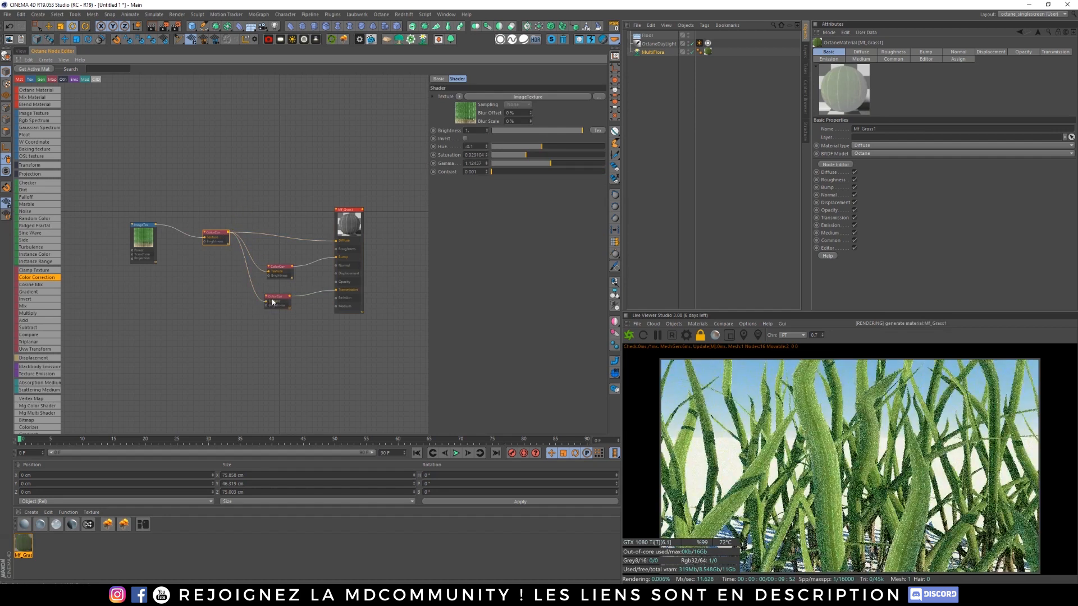
pyautogui.click(275, 302)
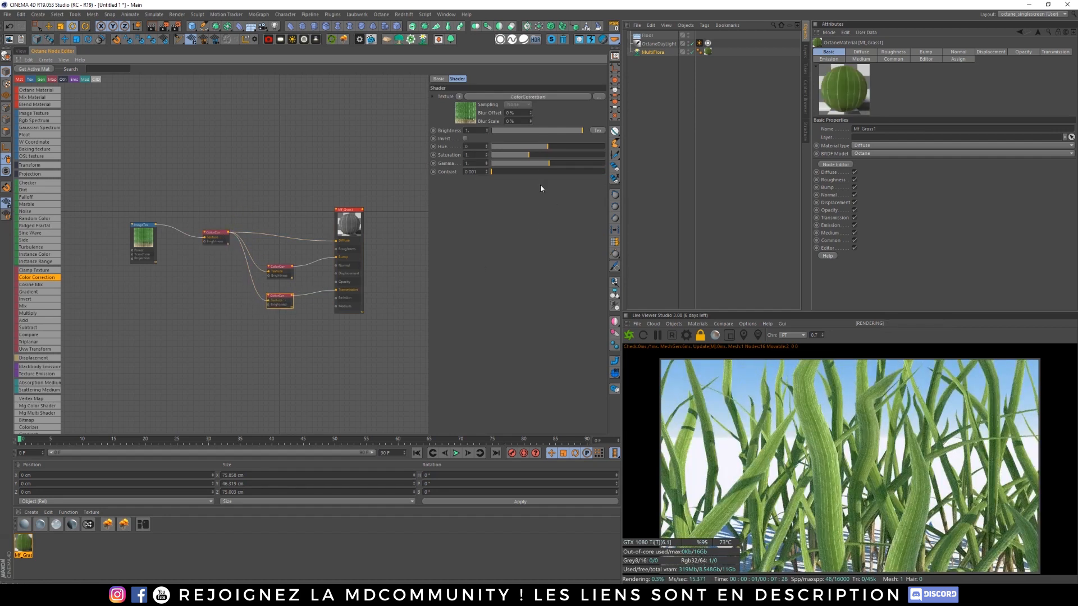
pyautogui.moveTo(548, 163)
pyautogui.mouseDown()
pyautogui.moveTo(537, 164)
pyautogui.moveTo(553, 163)
pyautogui.mouseUp()
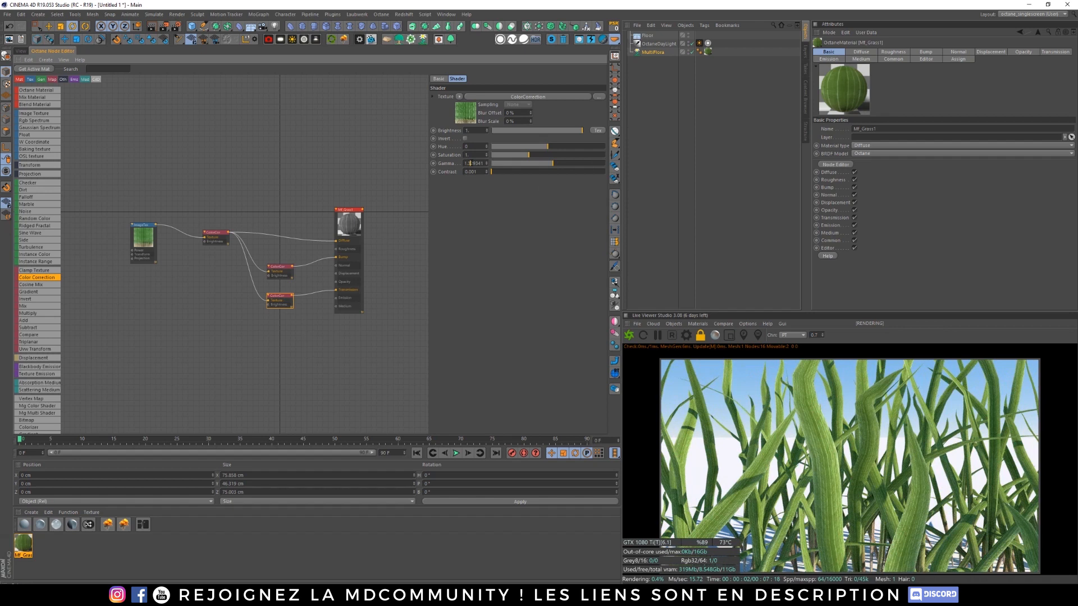
pyautogui.press('BackSpace')
pyautogui.write('0.9')
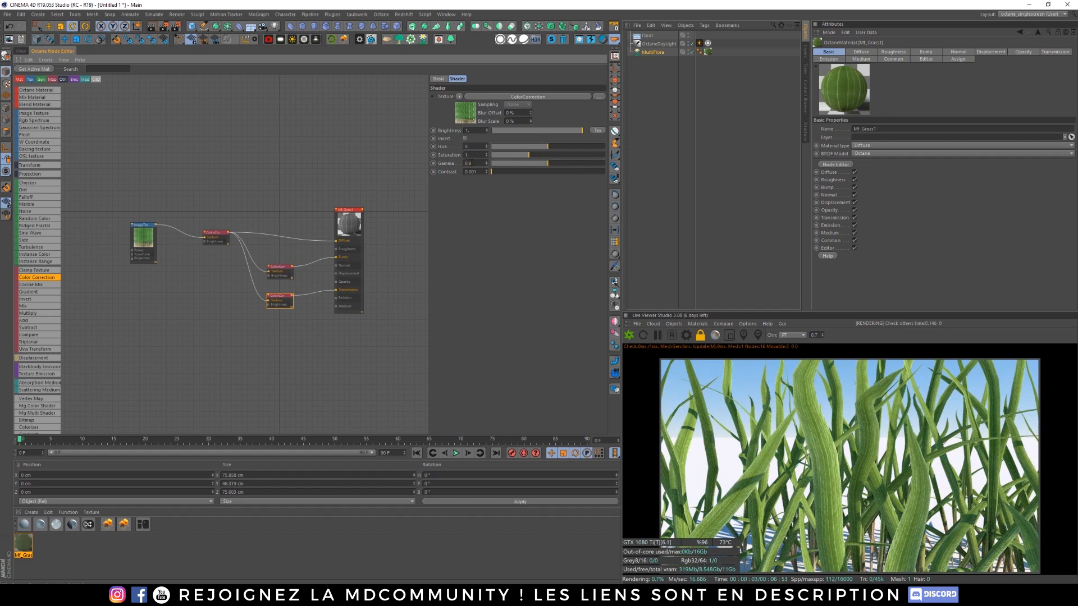
pyautogui.press('Return')
pyautogui.moveTo(551, 147); pyautogui.dragTo(548, 146)
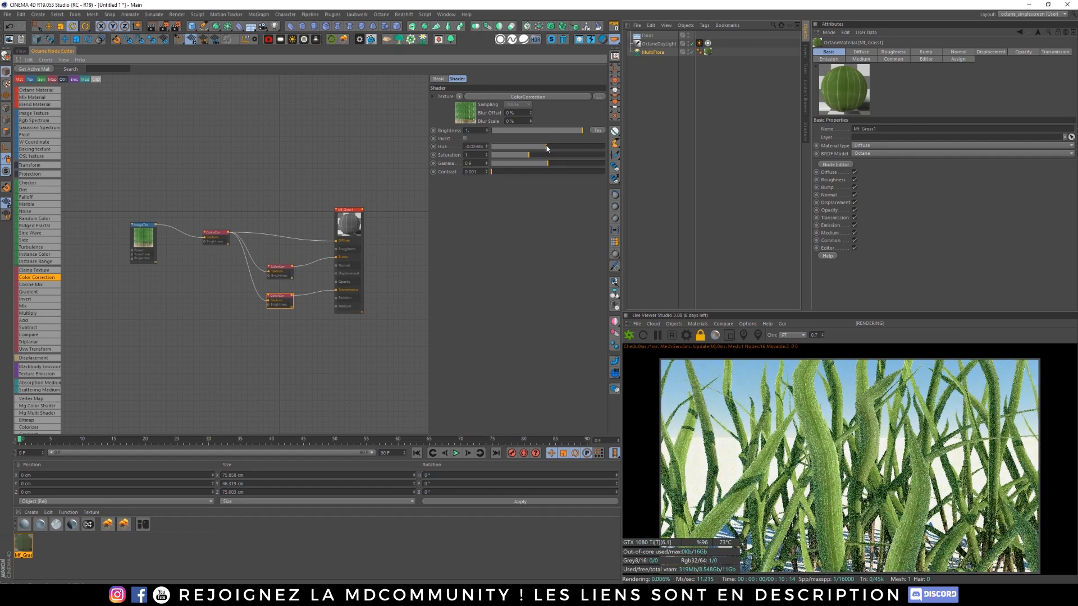
pyautogui.moveTo(548, 146); pyautogui.dragTo(546, 146)
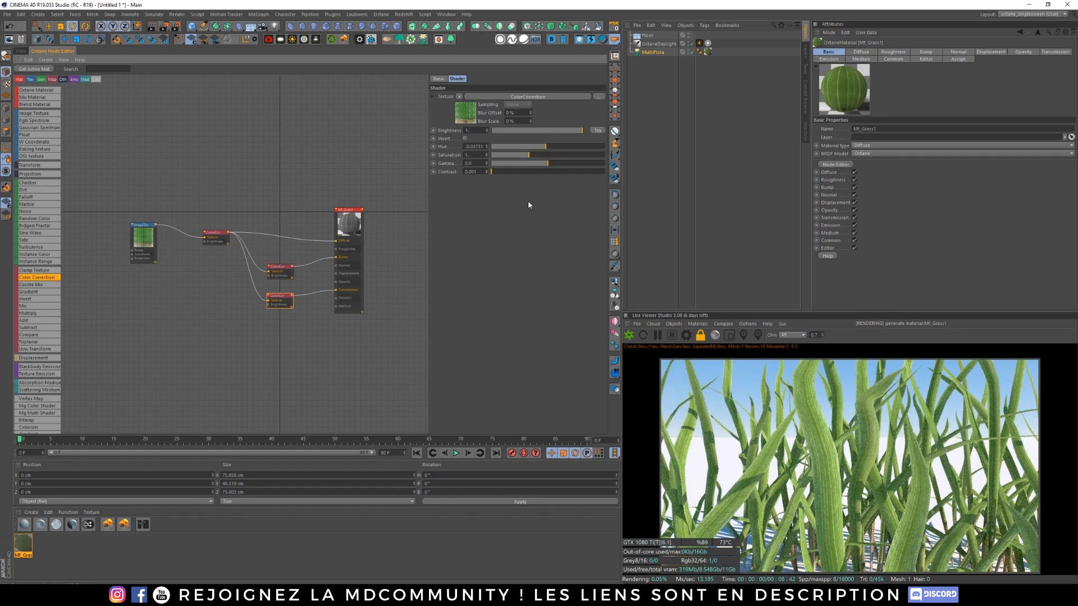
# Step: Insert a Multiply node before Transmission, combining the third Color Correction with a new Float texture
pyautogui.moveTo(348, 283); pyautogui.dragTo(365, 280)
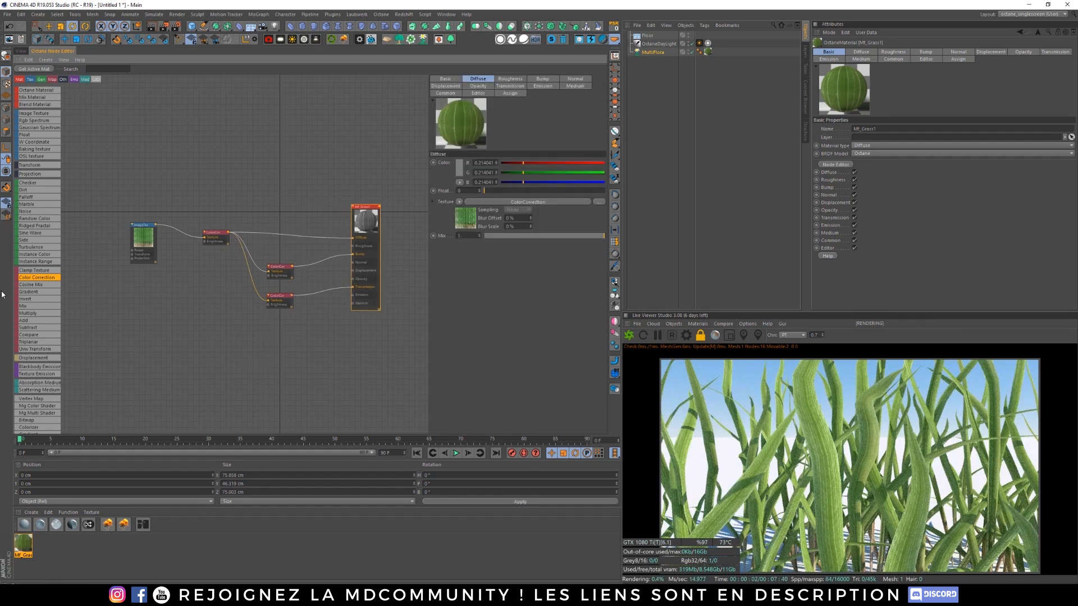
pyautogui.moveTo(47, 313); pyautogui.dragTo(119, 325)
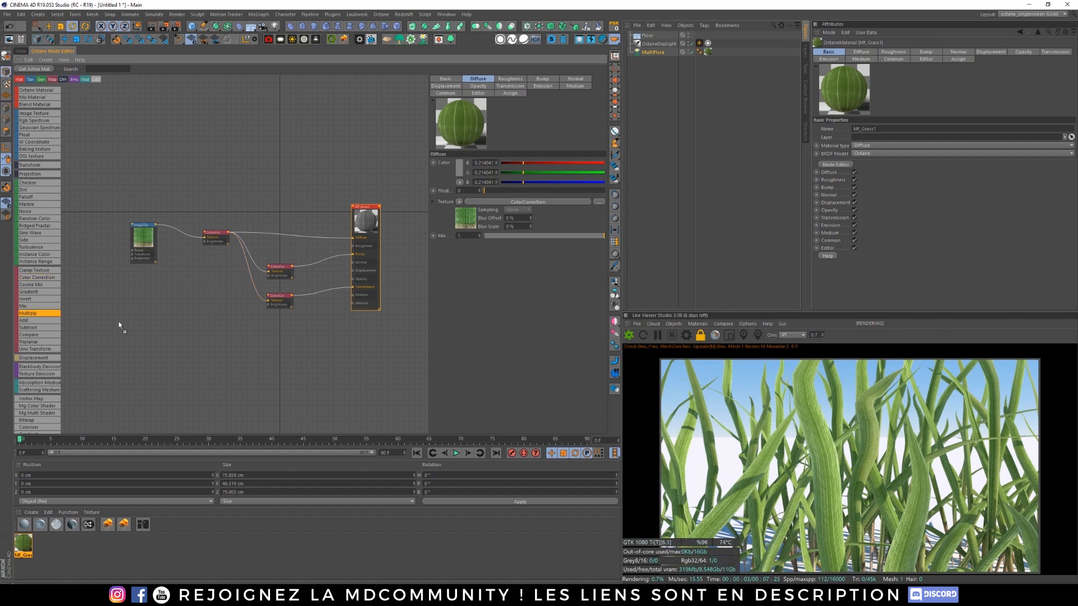
pyautogui.moveTo(318, 290); pyautogui.dragTo(318, 293)
pyautogui.click(321, 299)
pyautogui.moveTo(38, 135); pyautogui.dragTo(313, 315)
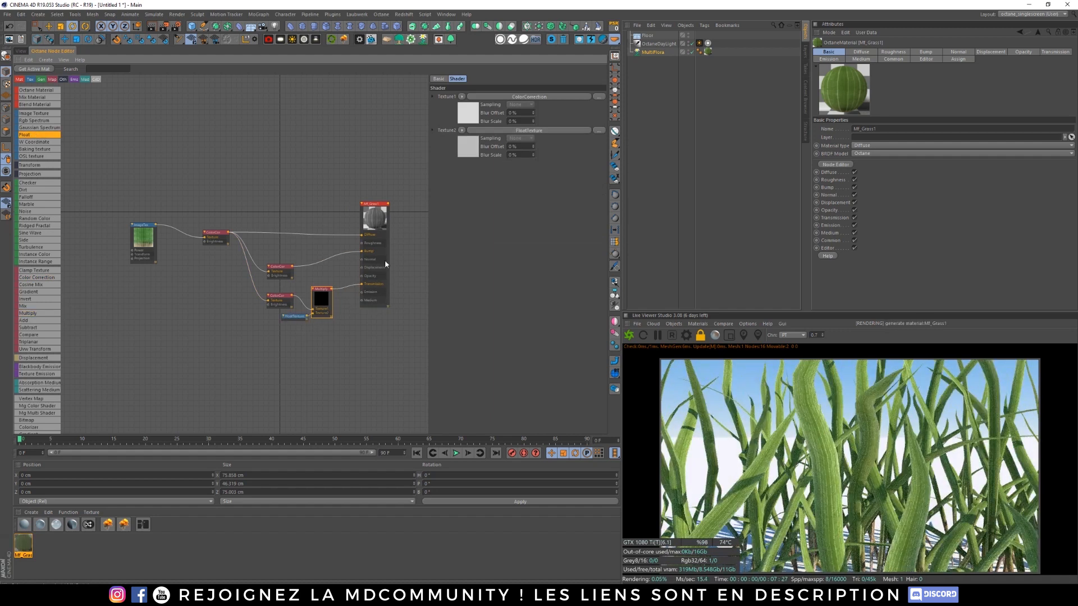
# Step: Try values of about 4.8 and about 0.32 on the Float texture that multiplies the grass material's transmission
pyautogui.click(289, 317)
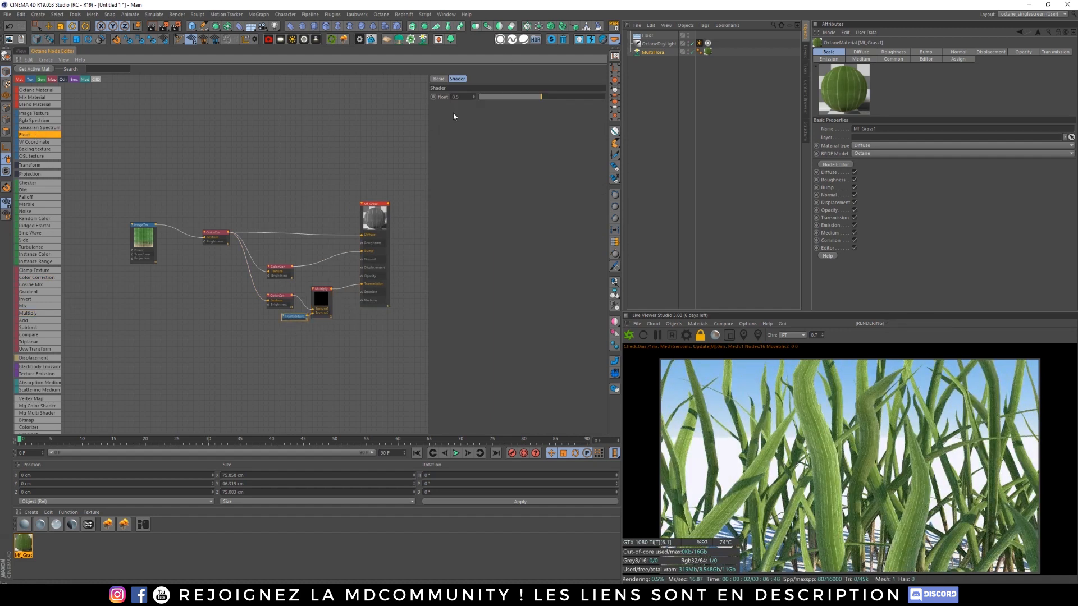
pyautogui.moveTo(538, 97); pyautogui.dragTo(1003, 64)
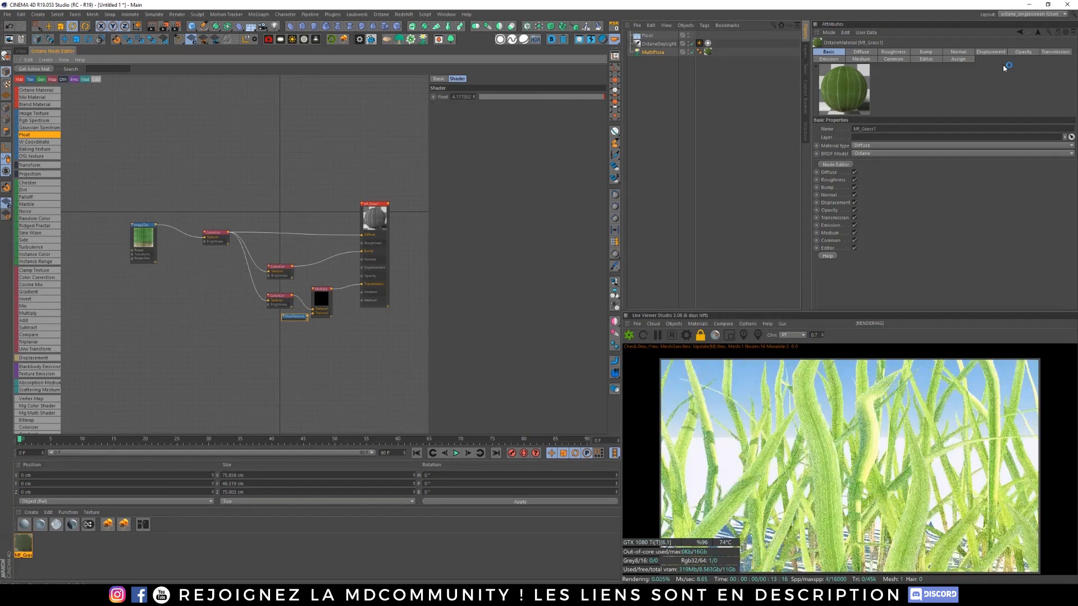
pyautogui.moveTo(514, 97); pyautogui.dragTo(522, 130)
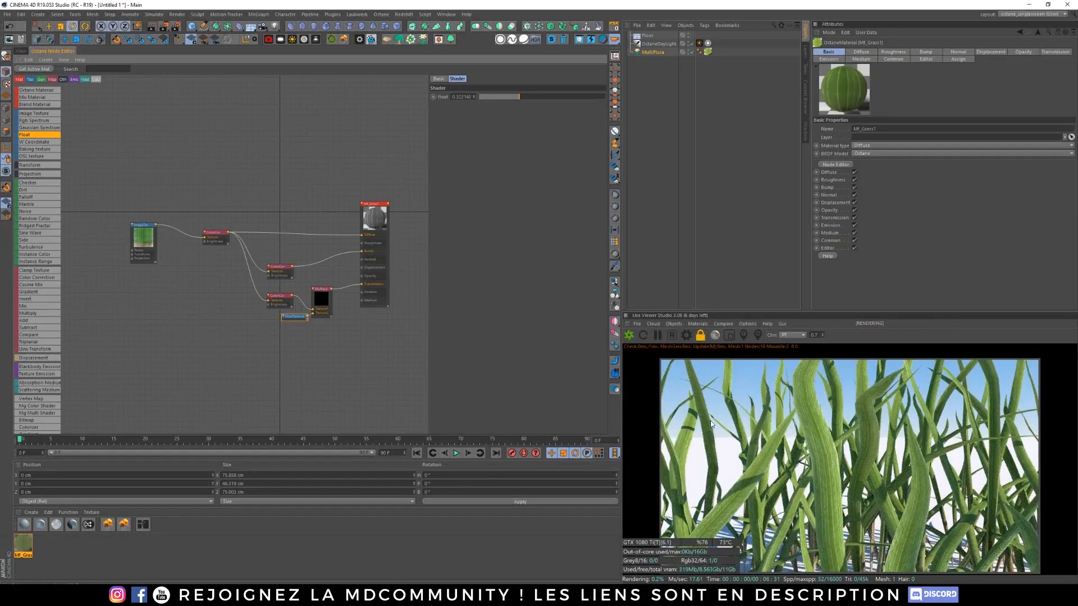
# Step: Set the scene's renderer to Octane Renderer in the render settings
pyautogui.click(175, 27)
pyautogui.moveTo(183, 13); pyautogui.dragTo(346, 157)
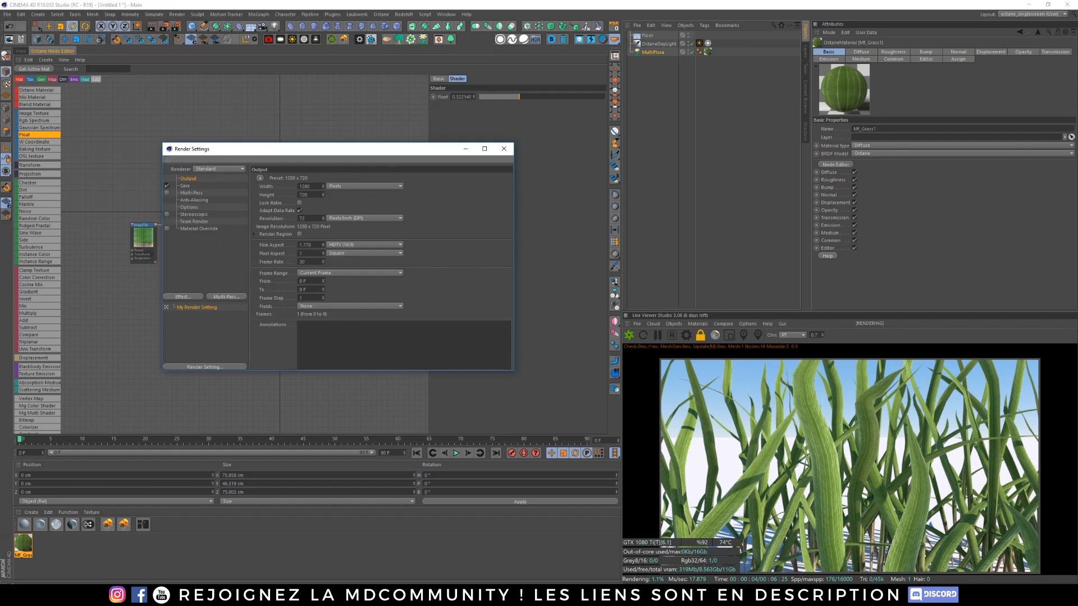
pyautogui.click(222, 170)
pyautogui.click(235, 224)
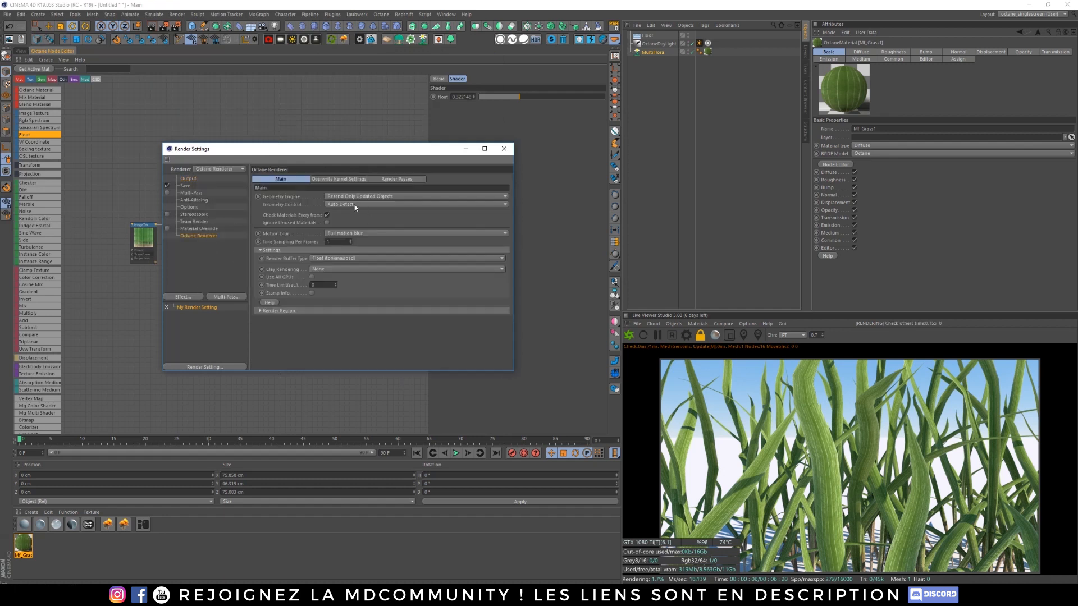
# Step: Enable Octane render passes with the Transmission and SSS beauty passes included
pyautogui.click(402, 181)
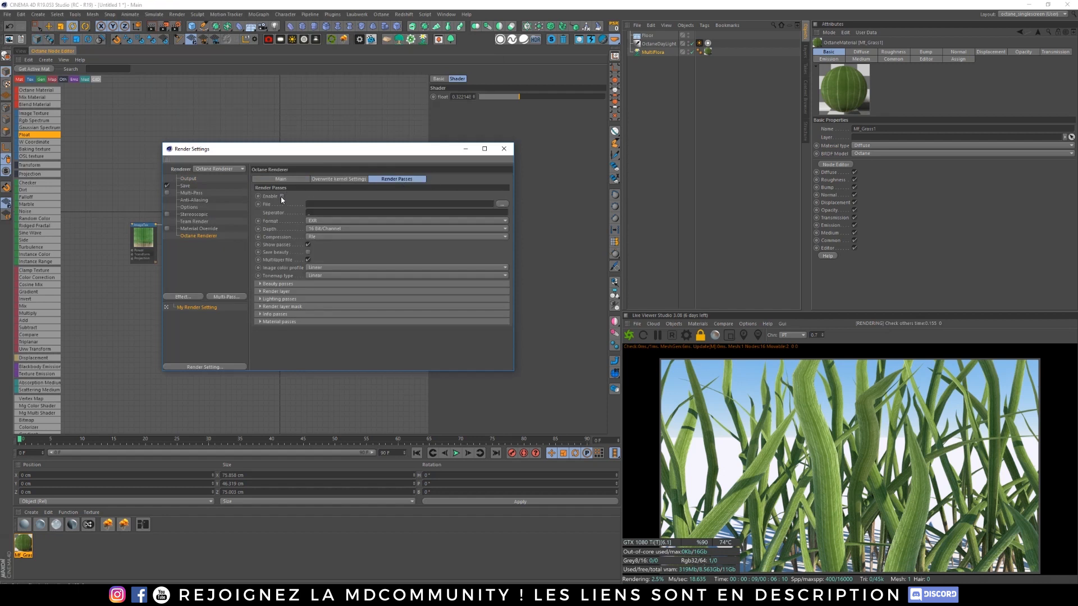
pyautogui.click(277, 284)
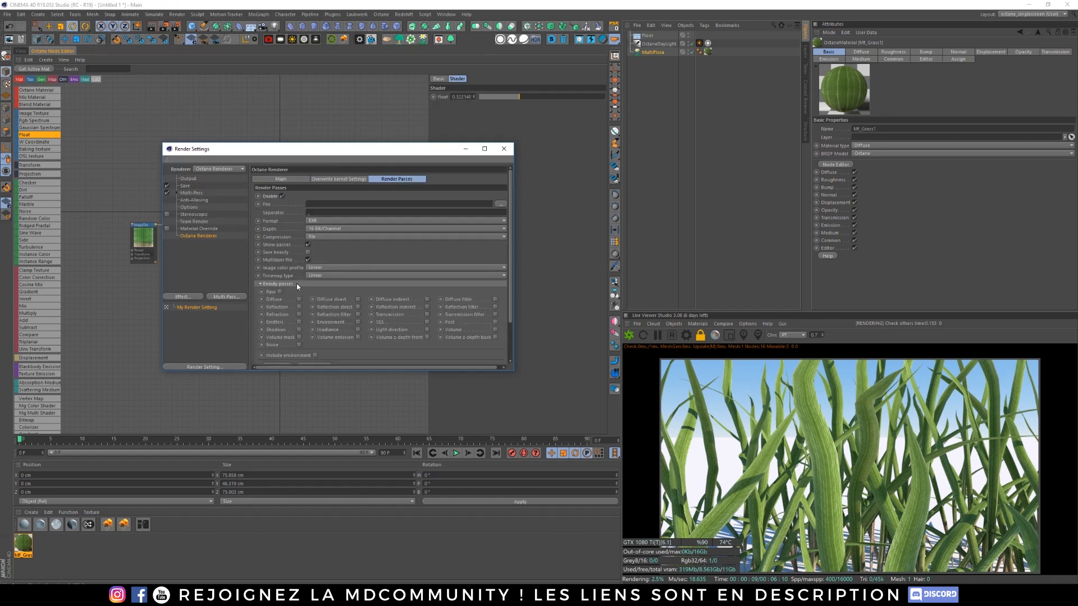
pyautogui.click(427, 315)
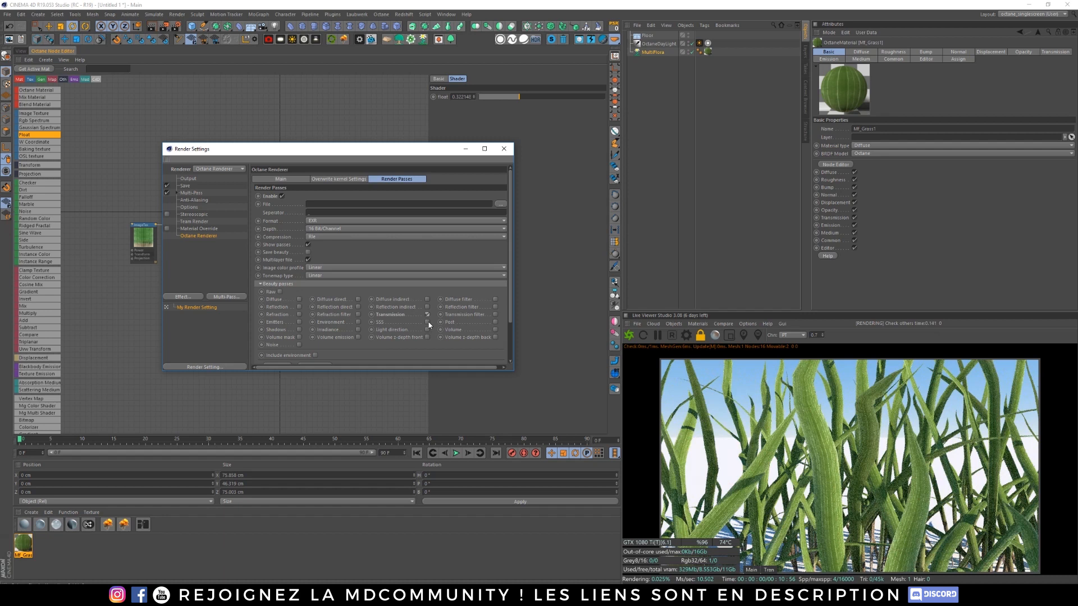
pyautogui.click(427, 322)
pyautogui.click(467, 150)
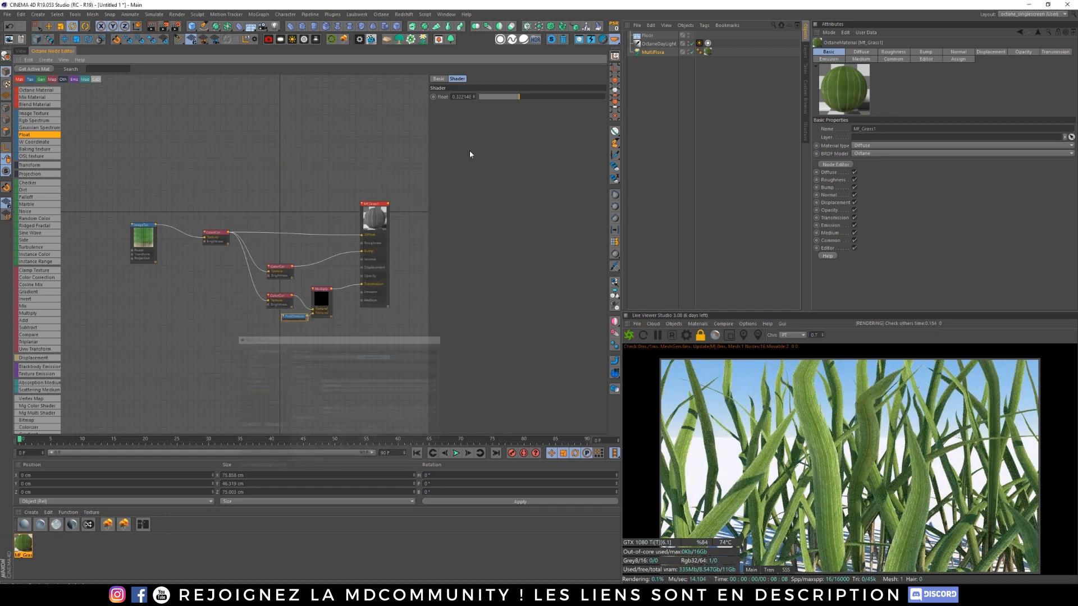
# Step: Show the Transmission pass in the Live Viewer and return to the material's node graph
pyautogui.click(21, 50)
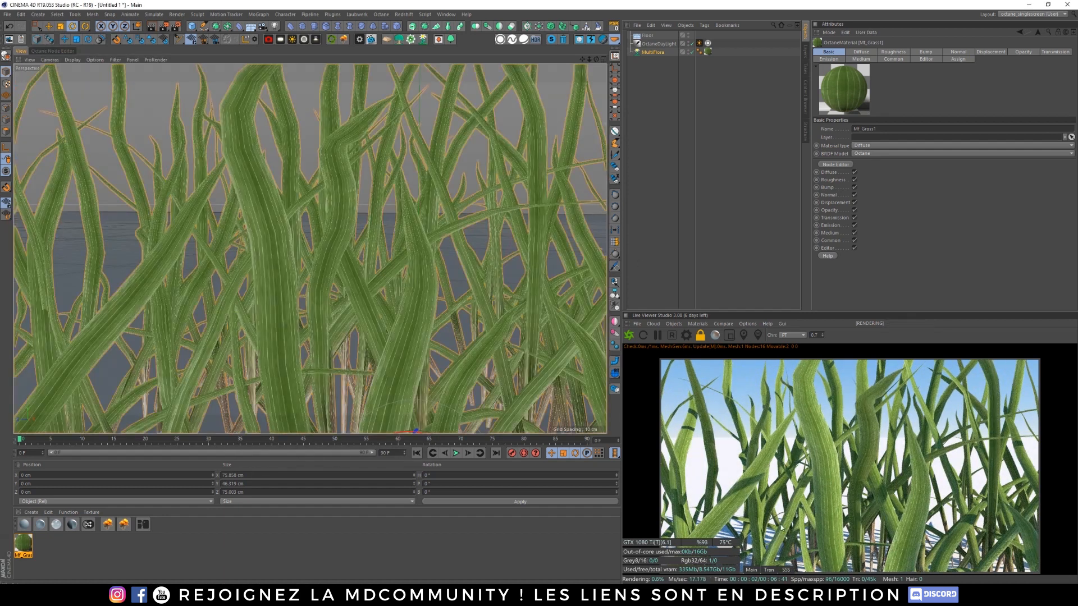
pyautogui.click(769, 571)
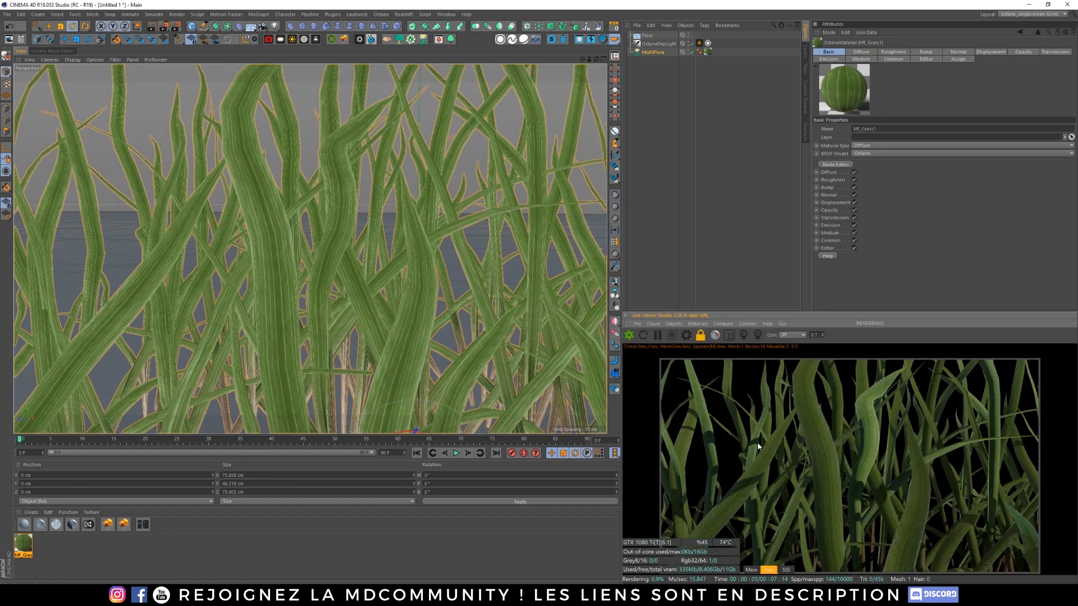
pyautogui.click(73, 50)
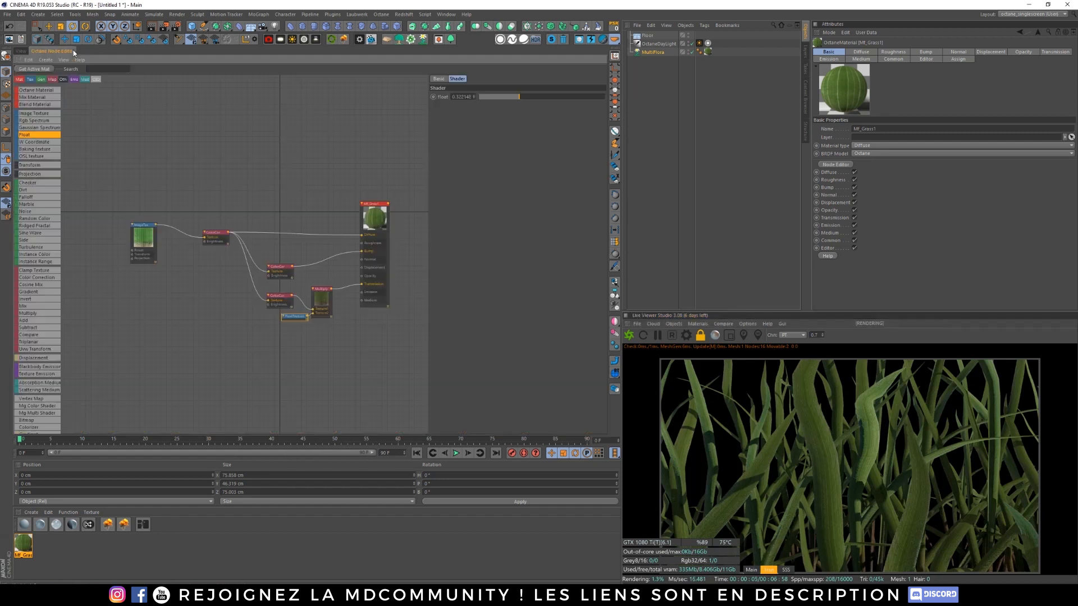
# Step: Test the Float texture at 0 and 4 to compare their effect on the Transmission pass
pyautogui.doubleClick(465, 96)
pyautogui.write('0')
pyautogui.press('Return')
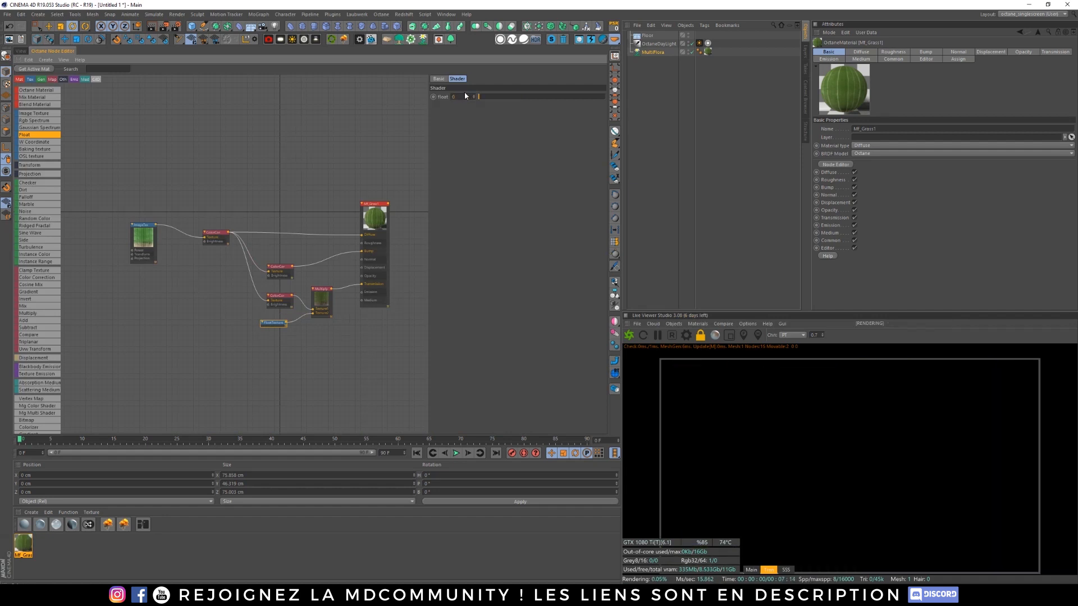
pyautogui.write('4')
pyautogui.press('Return')
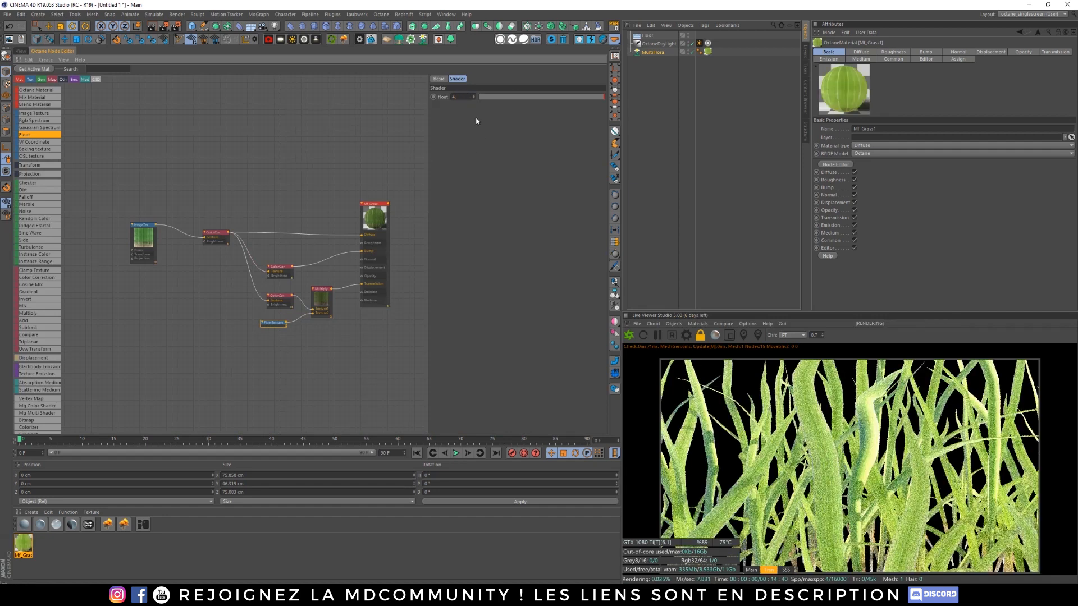
# Step: Set the Float texture feeding the transmission Multiply node to 0.75
pyautogui.press('BackSpace')
pyautogui.write('0.75')
pyautogui.press('Return')
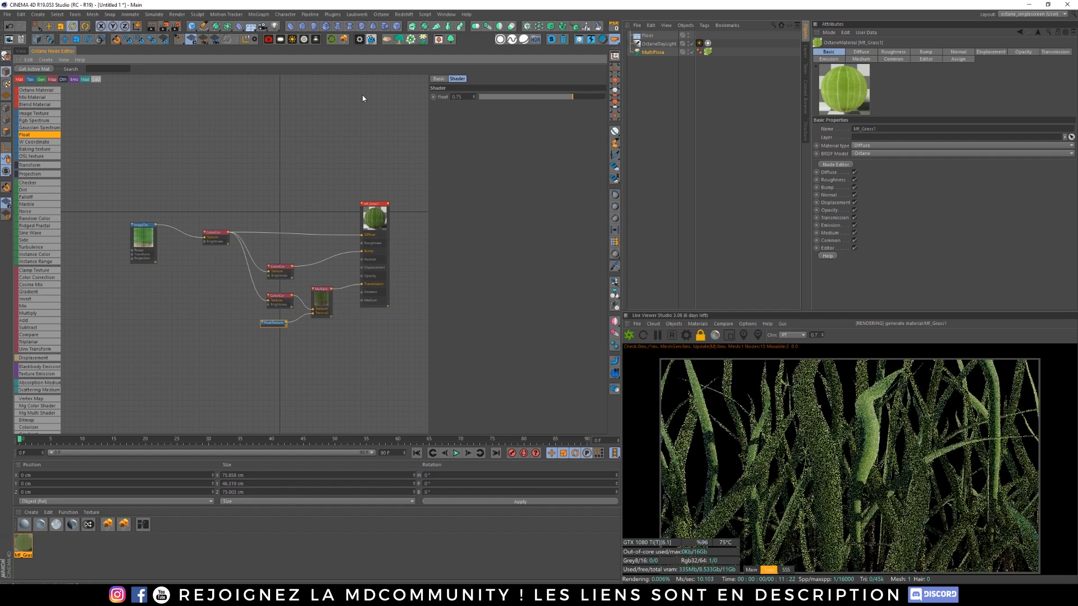
# Step: Select and slightly reposition the grass material node, and compare the SSS pass with the Transmission pass
pyautogui.click(361, 301)
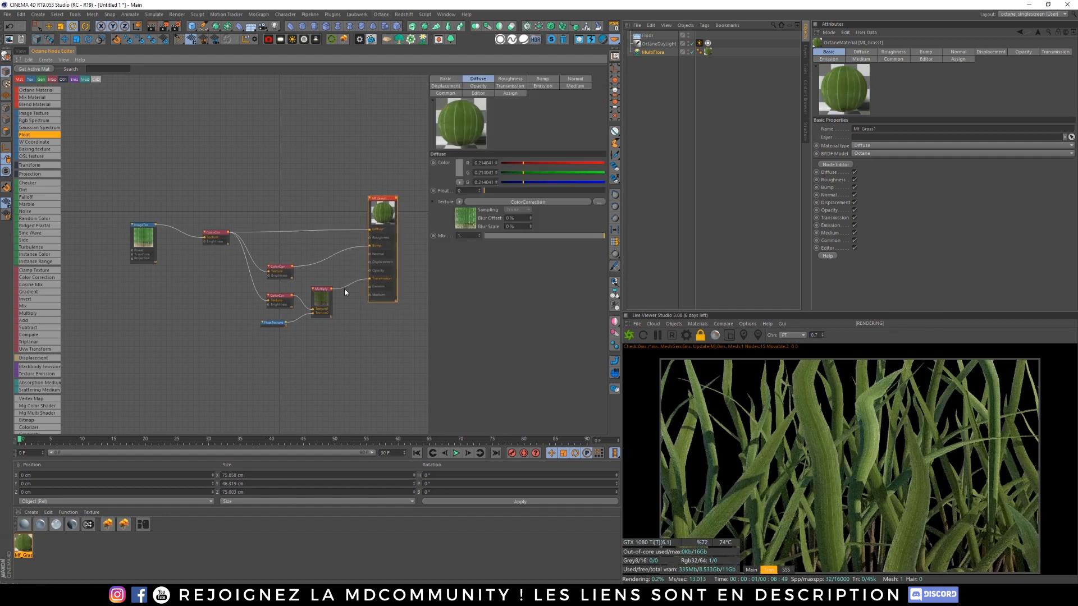
pyautogui.moveTo(375, 219); pyautogui.dragTo(372, 217)
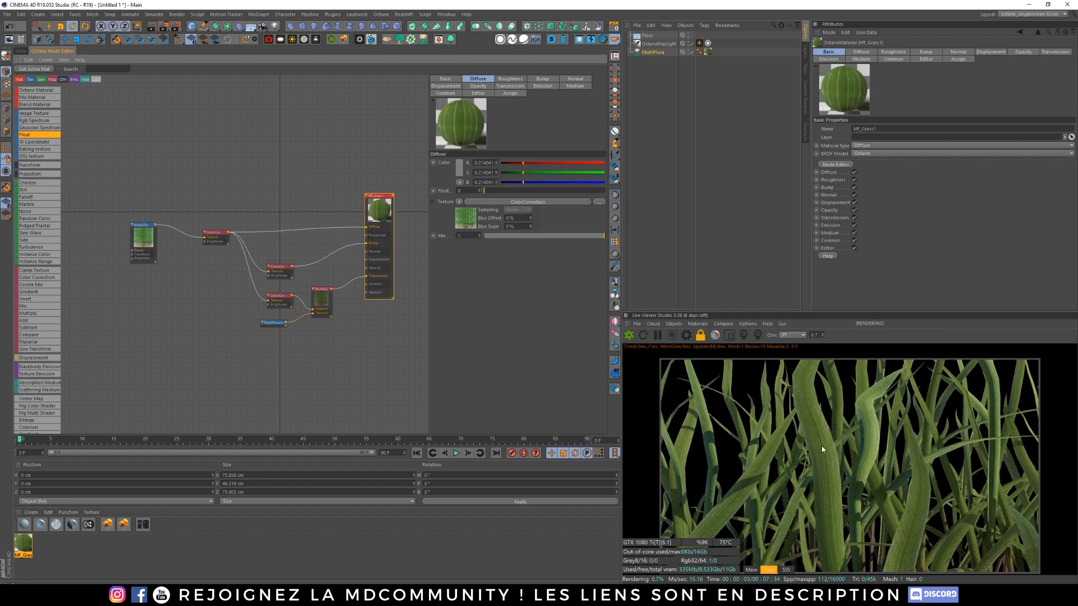
pyautogui.click(786, 570)
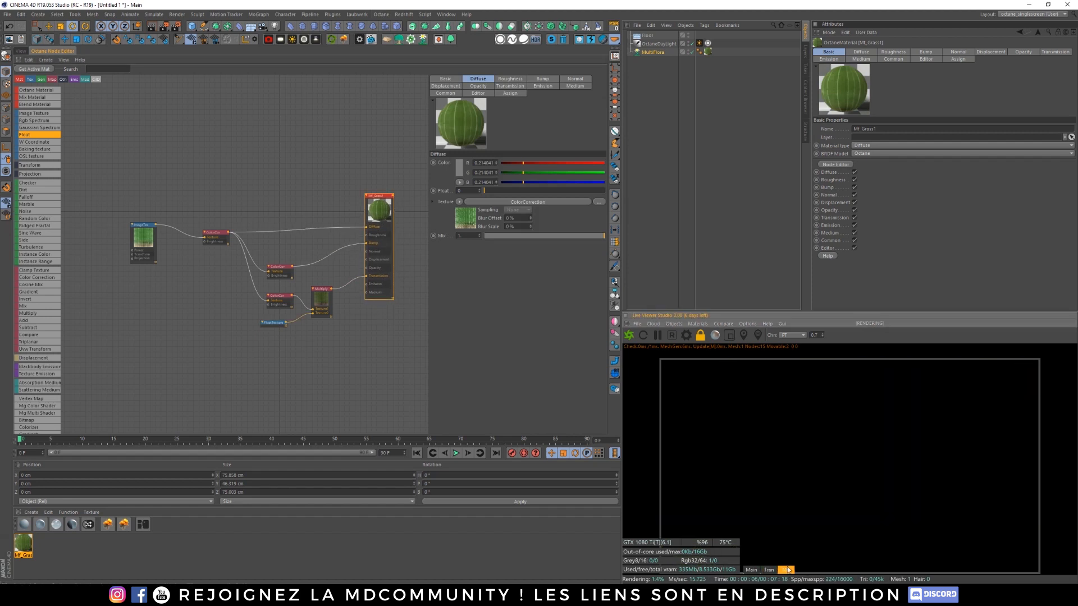
pyautogui.click(769, 570)
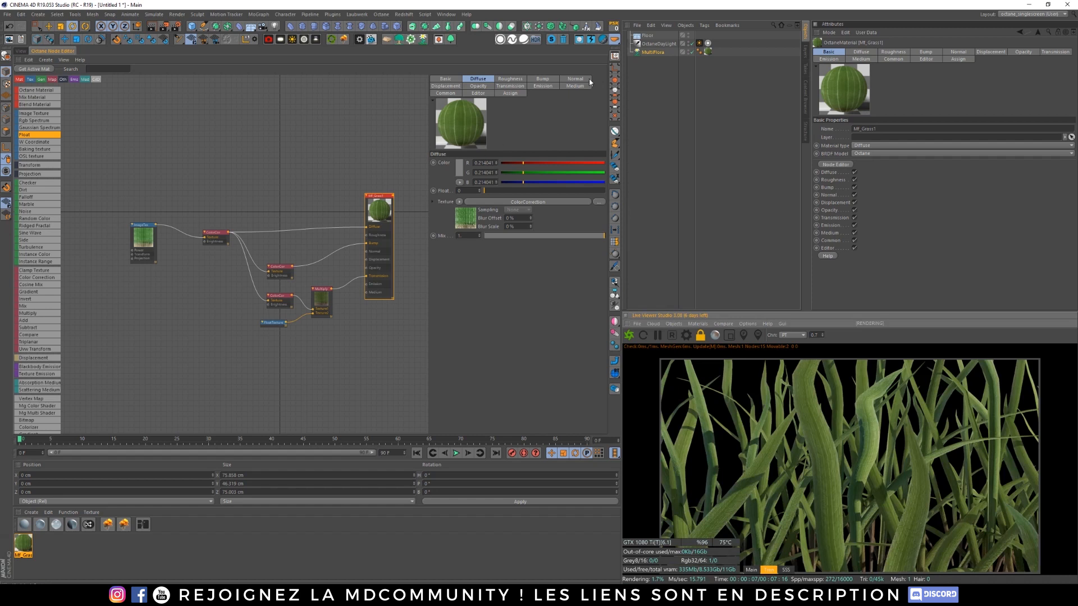
# Step: Add a Scattering Medium to the grass material's Medium channel and place its node below the Multiply node
pyautogui.click(584, 85)
pyautogui.click(518, 162)
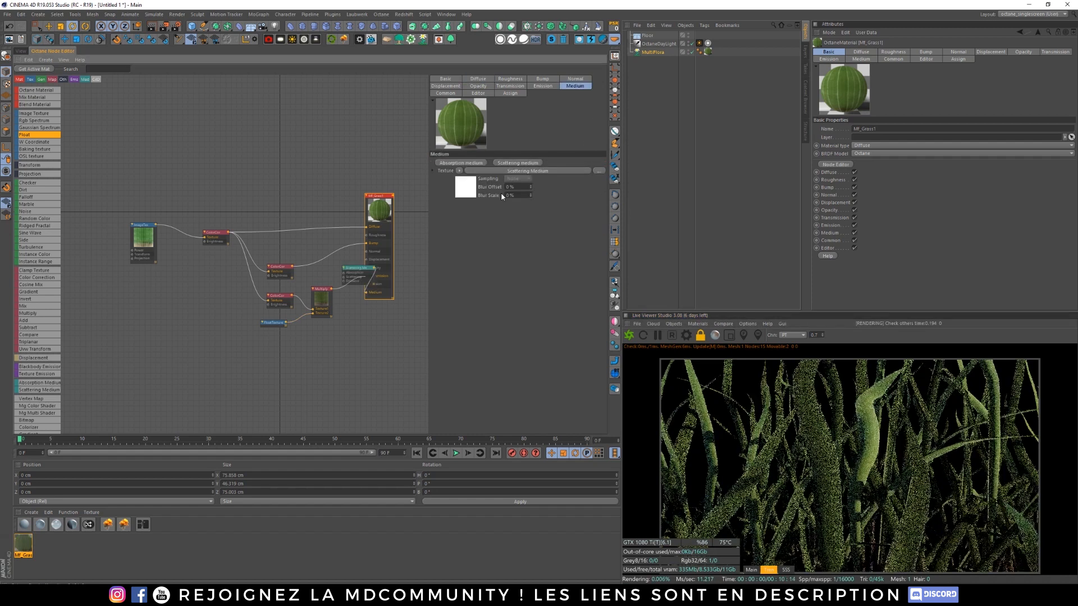
pyautogui.moveTo(362, 271); pyautogui.dragTo(293, 358)
# Step: Connect separate RGB Spectrum nodes to the Scattering Medium's Absorption and Scattering inputs
pyautogui.click(324, 335)
pyautogui.moveTo(119, 118); pyautogui.dragTo(274, 363)
pyautogui.click(217, 347)
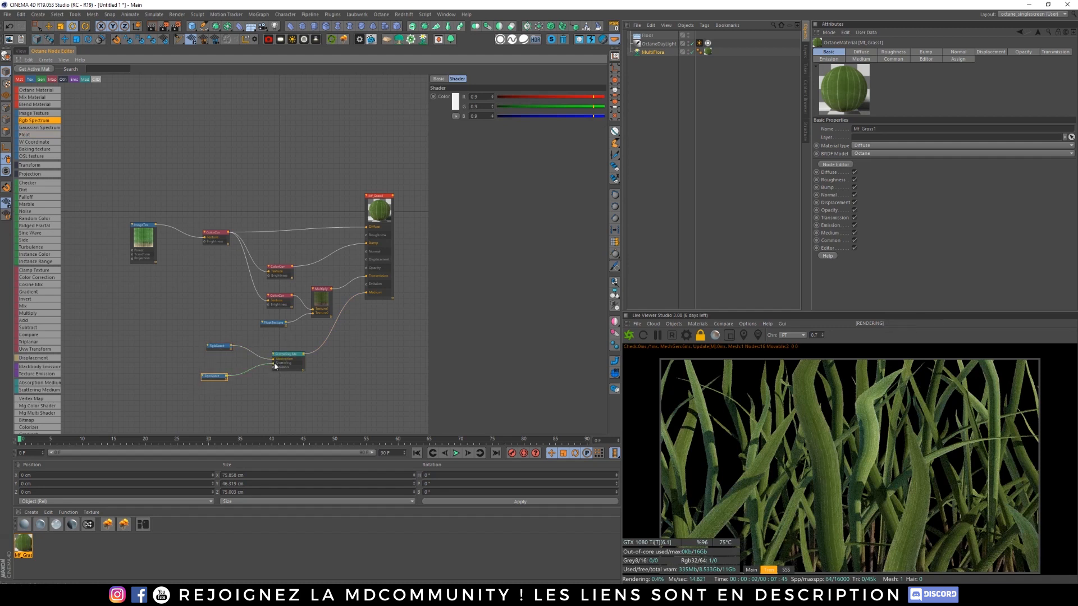
# Step: Set the absorption RGB Spectrum to a yellow-green with hue 80°, saturation 100% and value 84%
pyautogui.click(215, 352)
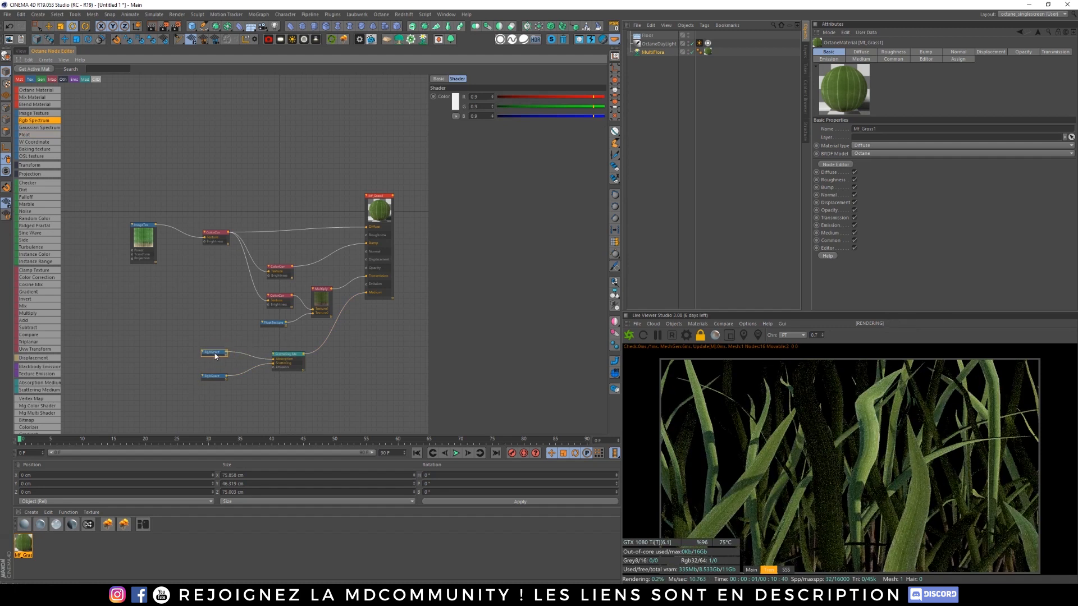
pyautogui.click(455, 101)
pyautogui.click(449, 96)
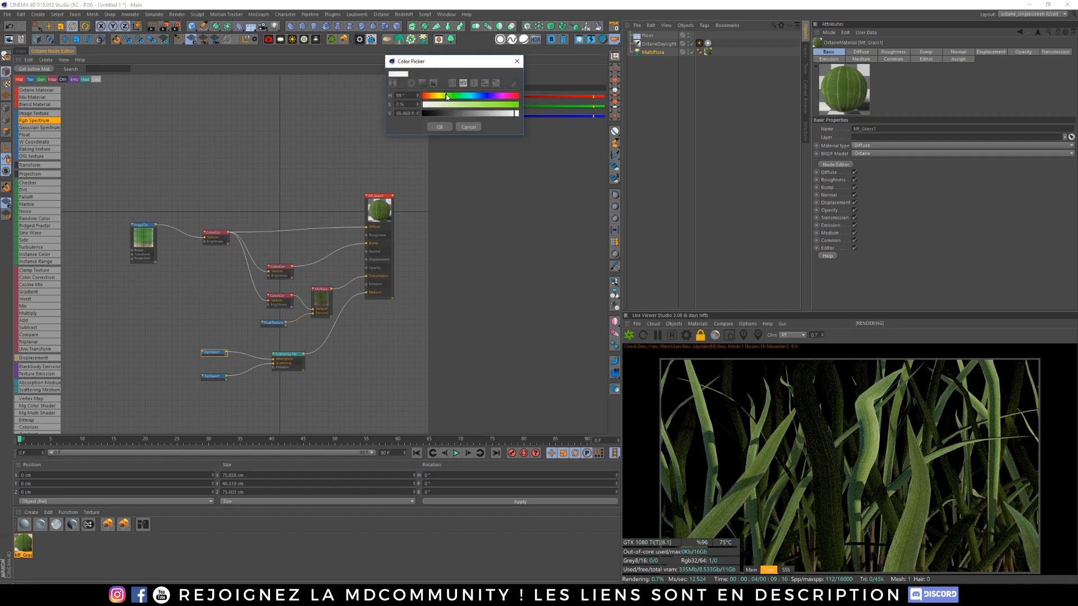
pyautogui.click(518, 105)
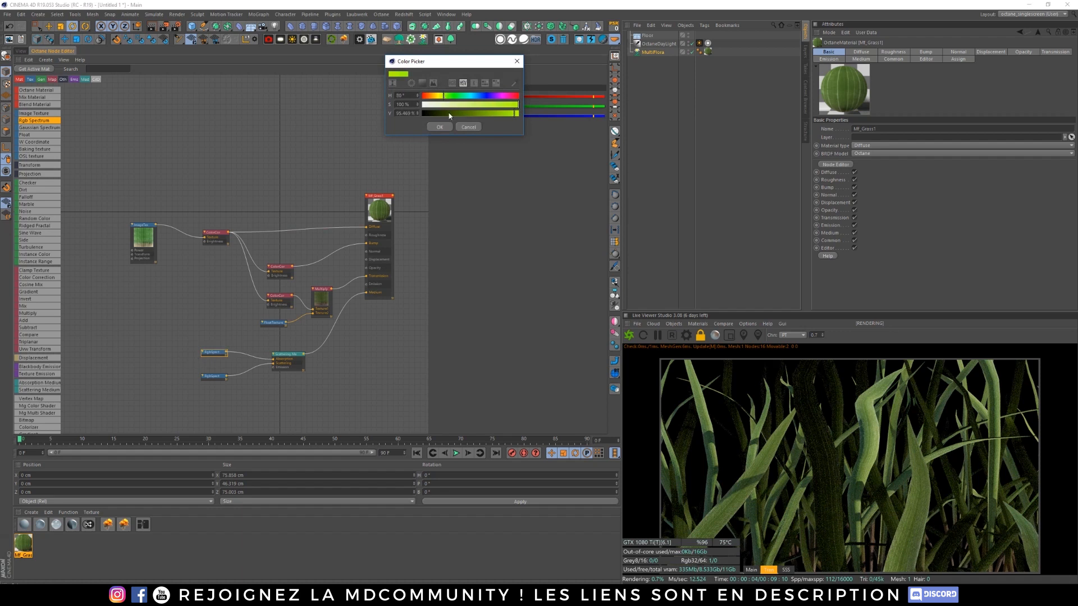
pyautogui.click(440, 127)
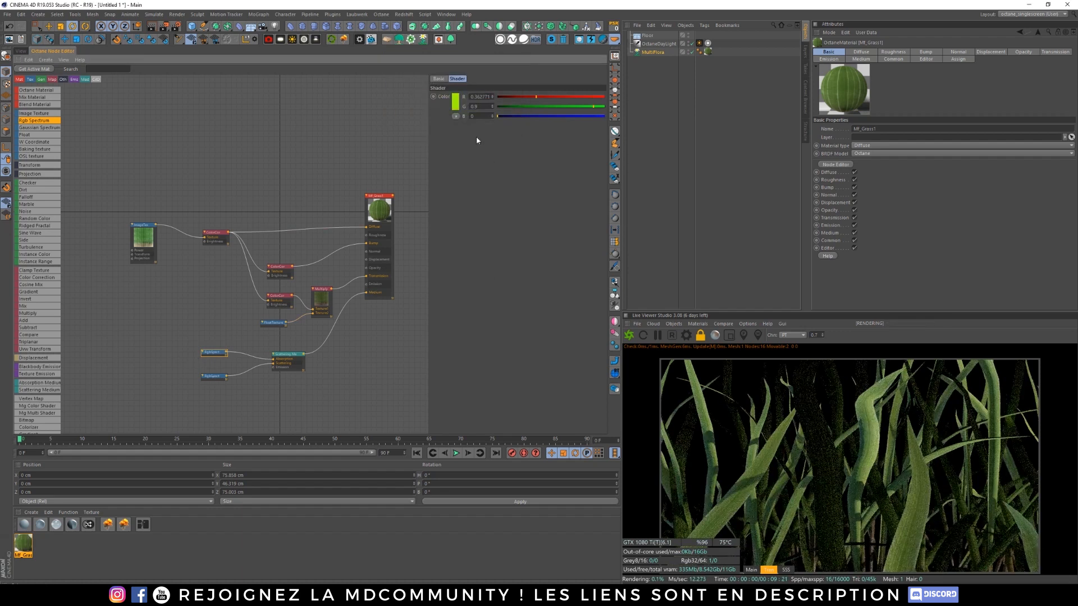
pyautogui.click(458, 102)
pyautogui.moveTo(513, 116); pyautogui.dragTo(506, 115)
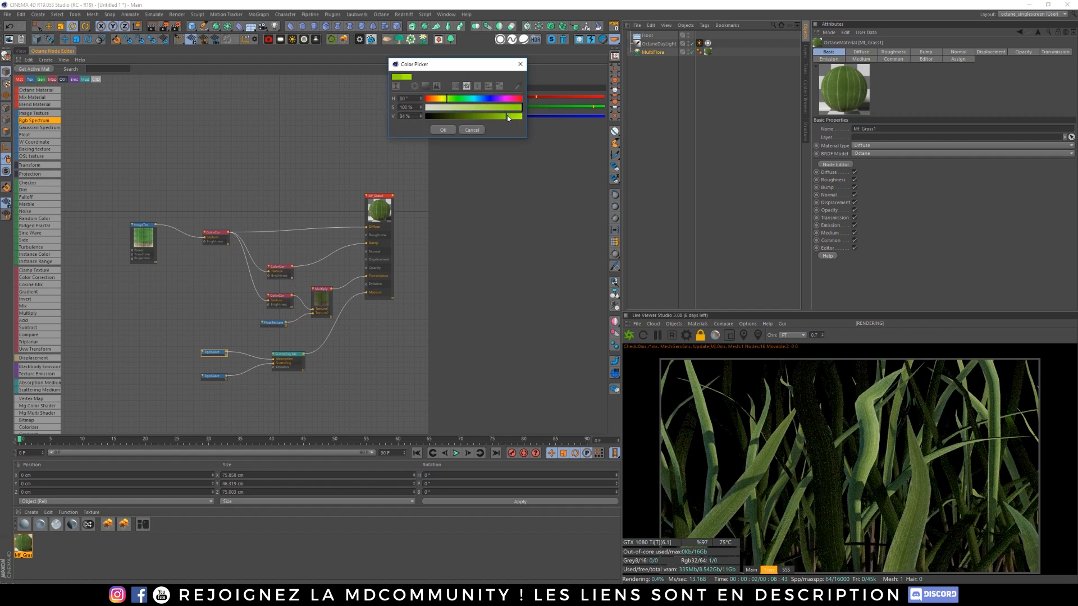
pyautogui.click(443, 129)
# Step: Set the scattering RGB Spectrum to a saturated yellow of about R 0.89, G 1, B 0
pyautogui.click(209, 380)
pyautogui.click(455, 102)
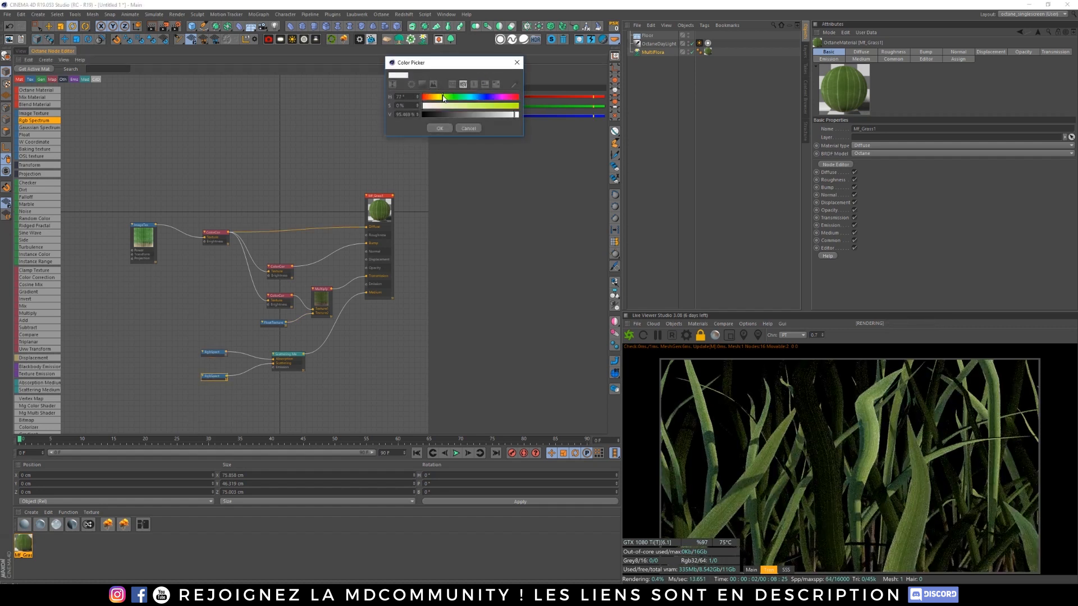
pyautogui.moveTo(502, 105); pyautogui.dragTo(521, 106)
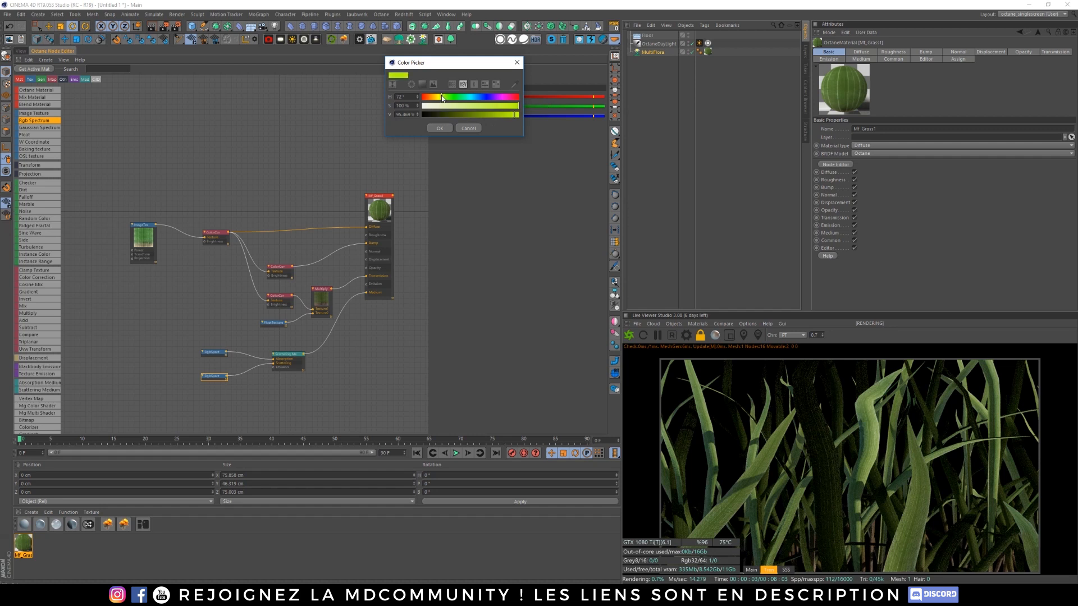
pyautogui.moveTo(446, 100); pyautogui.dragTo(525, 121)
pyautogui.click(451, 129)
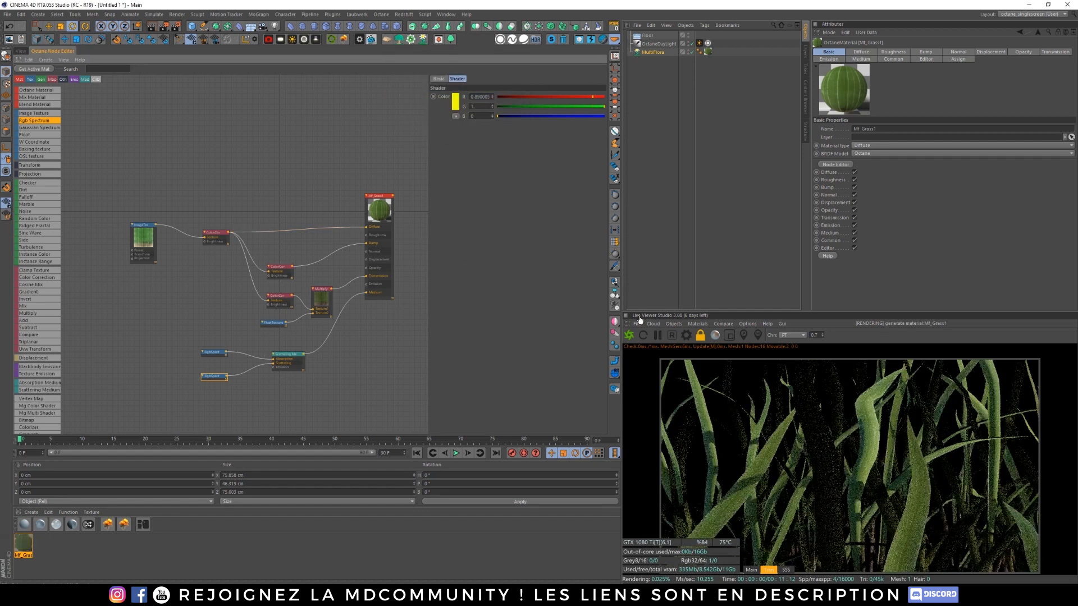
# Step: Check the SSS pass, return the Live Viewer to the Main pass and inspect the whole grass clump
pyautogui.click(789, 570)
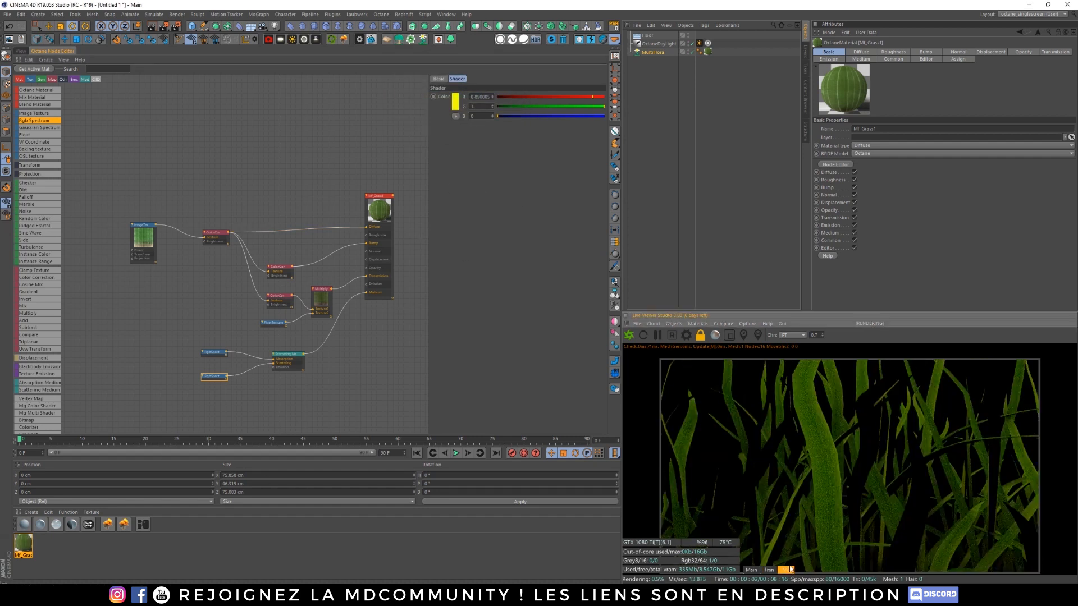
pyautogui.click(752, 570)
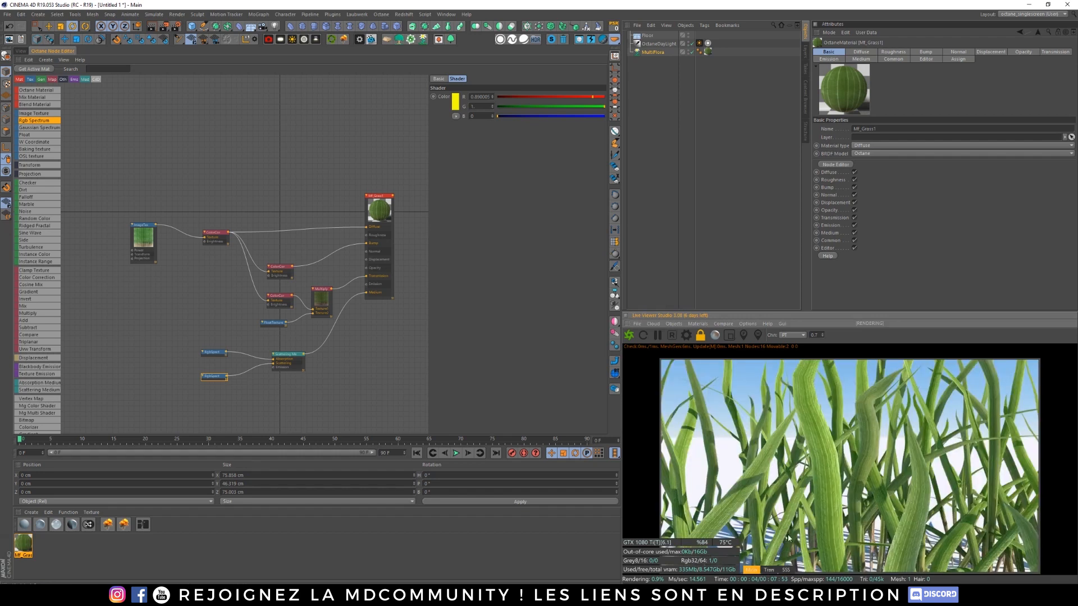
pyautogui.click(19, 51)
pyautogui.scroll(-6, 420, 231)
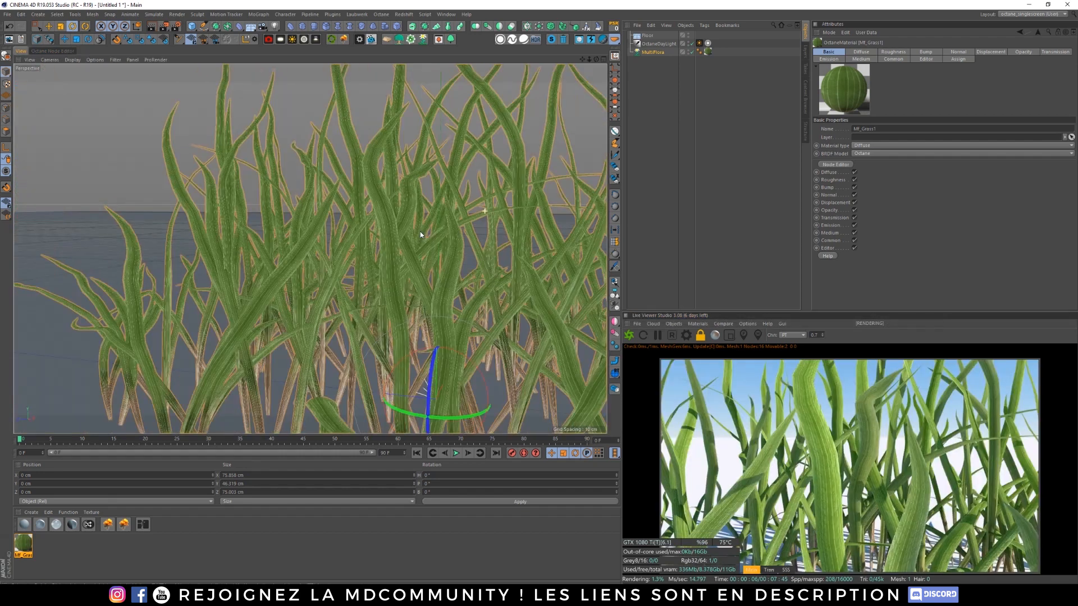
pyautogui.scroll(-3, 381, 249)
pyautogui.keyDown('alt'); pyautogui.moveTo(431, 242); pyautogui.dragTo(406, 281, button='middle'); pyautogui.keyUp('alt')
pyautogui.keyDown('alt'); pyautogui.moveTo(446, 279); pyautogui.dragTo(451, 271); pyautogui.keyUp('alt')
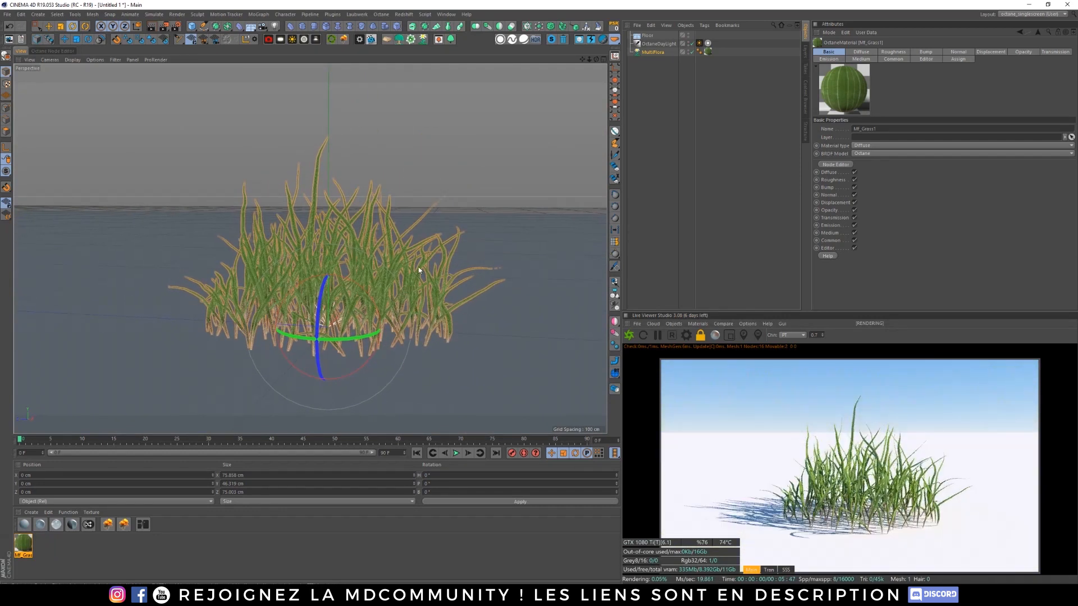
# Step: Duplicate the grass material and begin renaming the copy by adding a suffix to its name
pyautogui.click(21, 544)
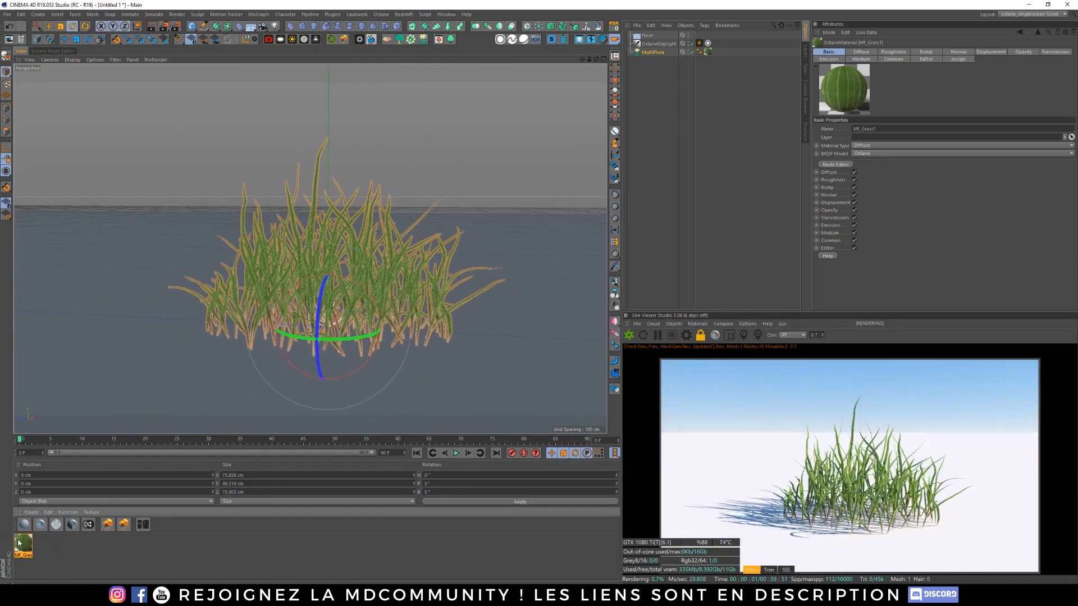
pyautogui.keyDown('ctrl'); pyautogui.moveTo(23, 544); pyautogui.dragTo(43, 545); pyautogui.keyUp('ctrl')
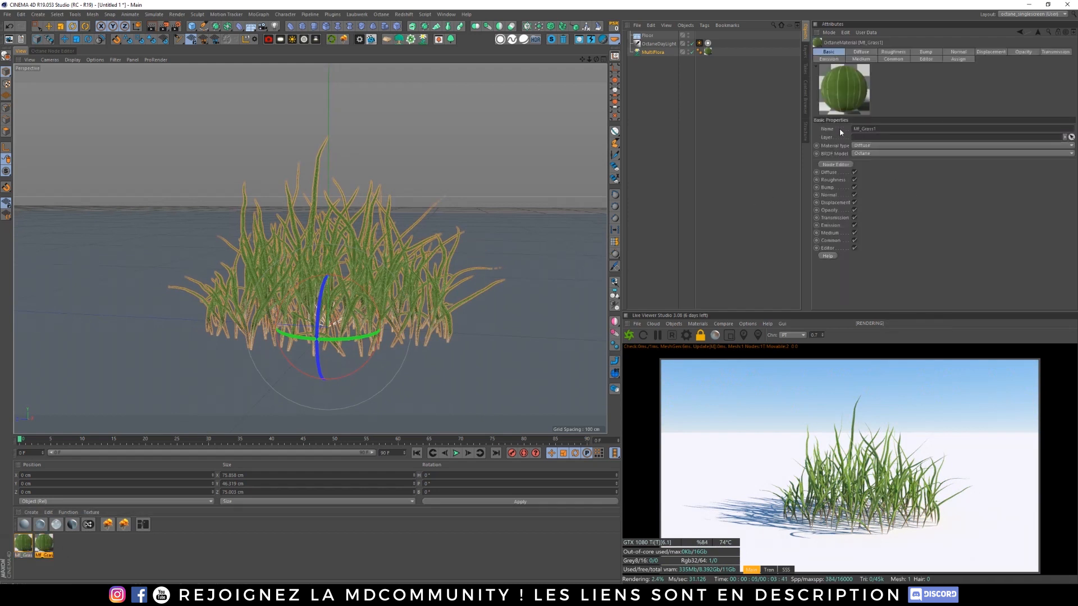
pyautogui.click(878, 128)
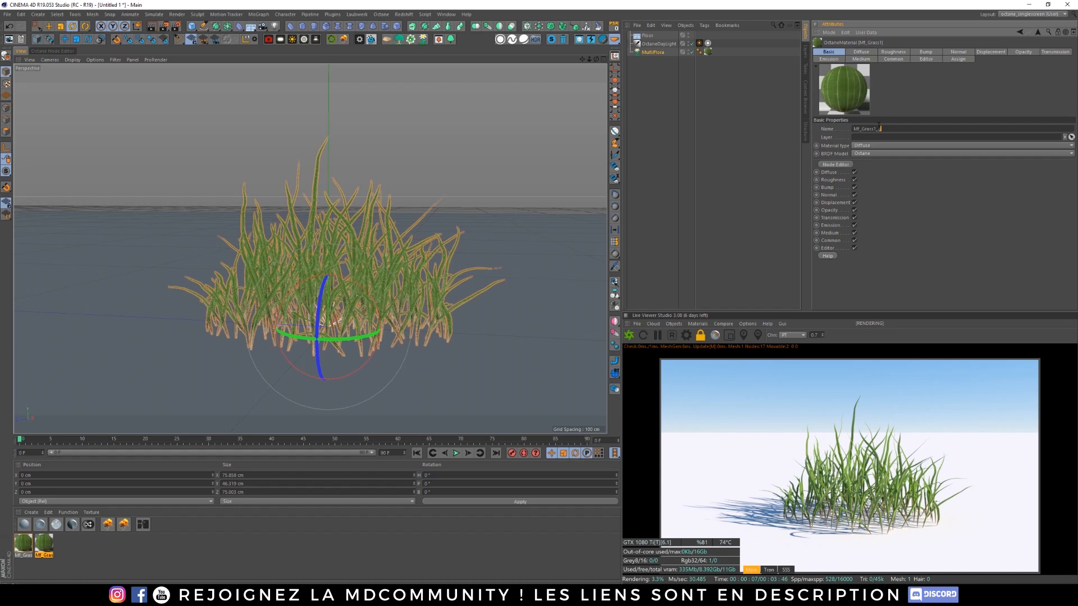
# Step: Rename the copied grass material as Mf_Grass1_Glossy
pyautogui.press('Return')
pyautogui.click(102, 543)
pyautogui.click(48, 545)
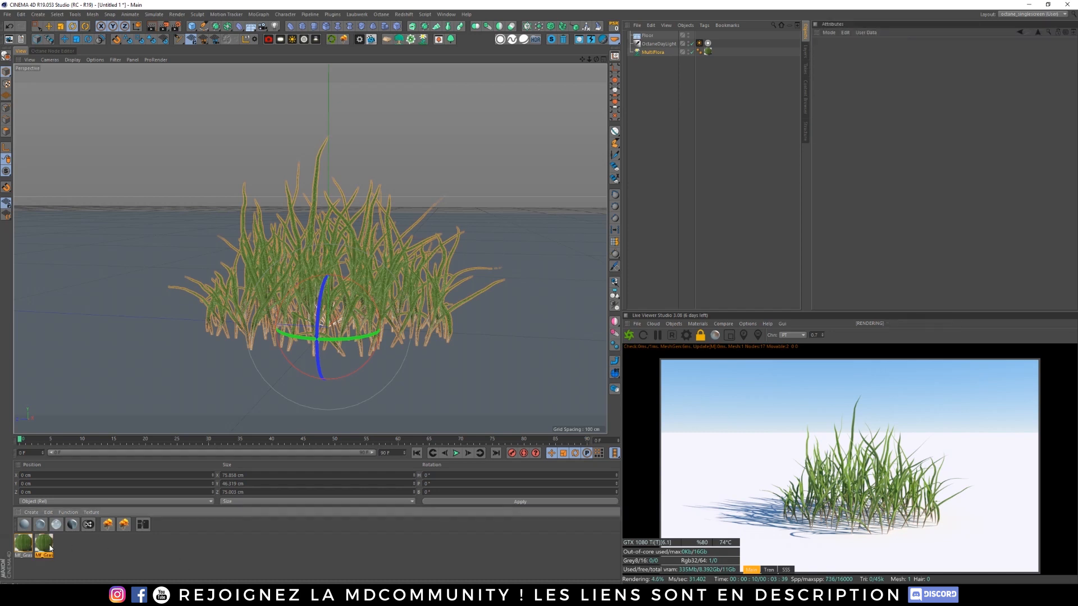
# Step: Delete the transmission and scattering medium nodes from the Mf_Grass1_Glossy node graph, keeping the diffuse and bump branches
pyautogui.click(53, 52)
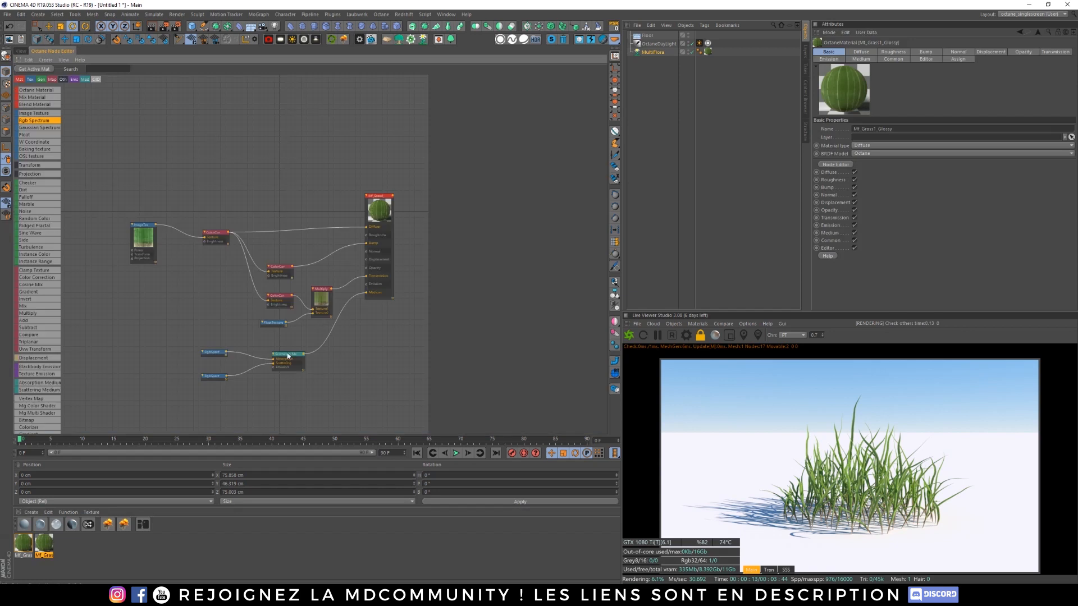
pyautogui.moveTo(361, 336); pyautogui.dragTo(336, 301, button='middle')
pyautogui.scroll(2, 321, 357)
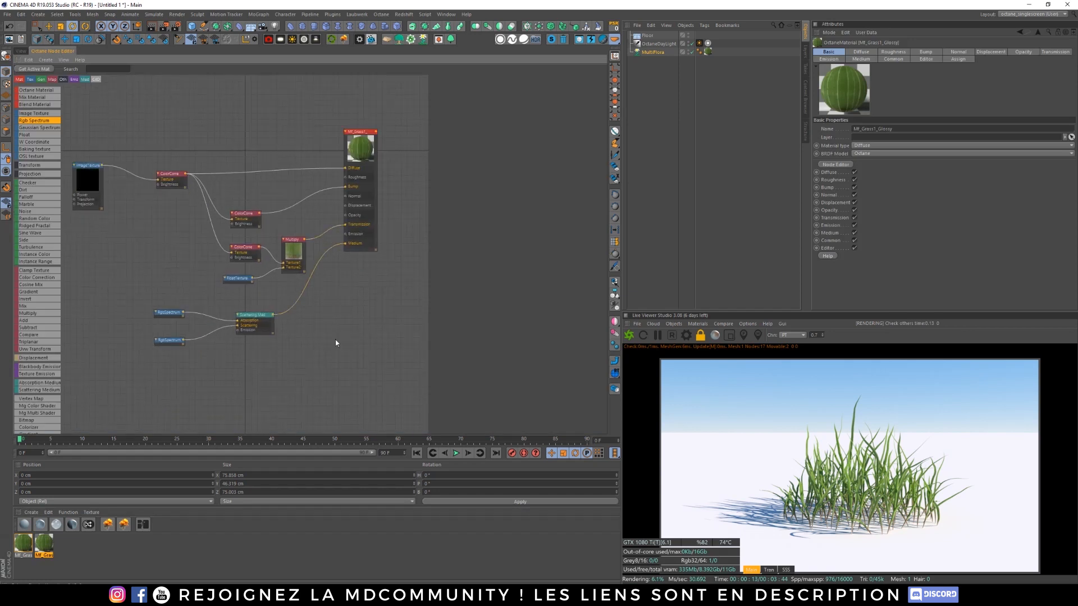
pyautogui.moveTo(321, 366); pyautogui.dragTo(139, 247)
pyautogui.press('Delete')
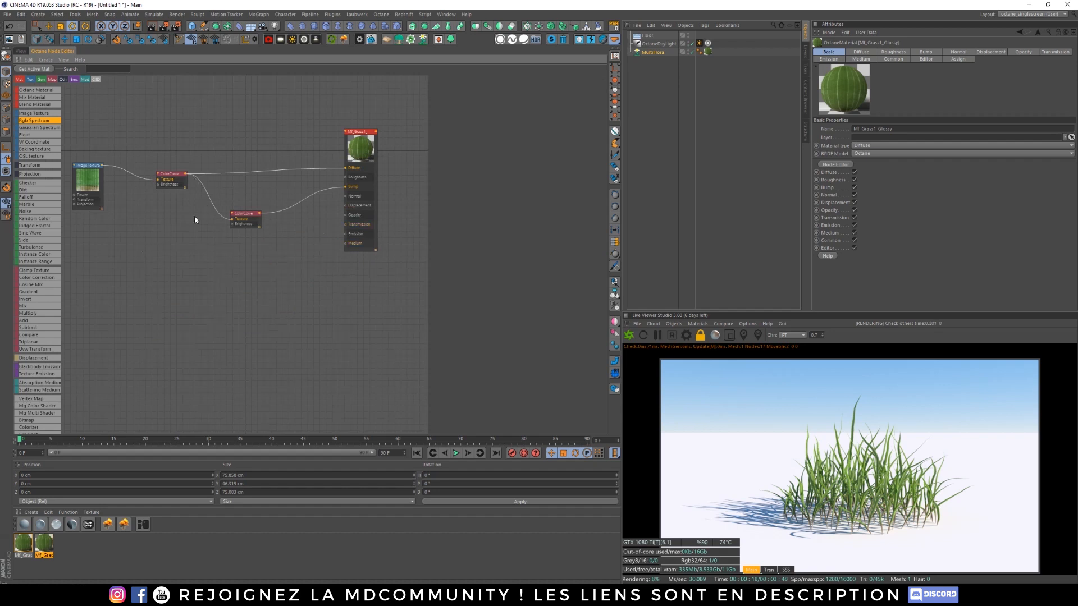
# Step: Replace the material on the MultiFlora object with Mf_Grass1_Glossy
pyautogui.click(48, 545)
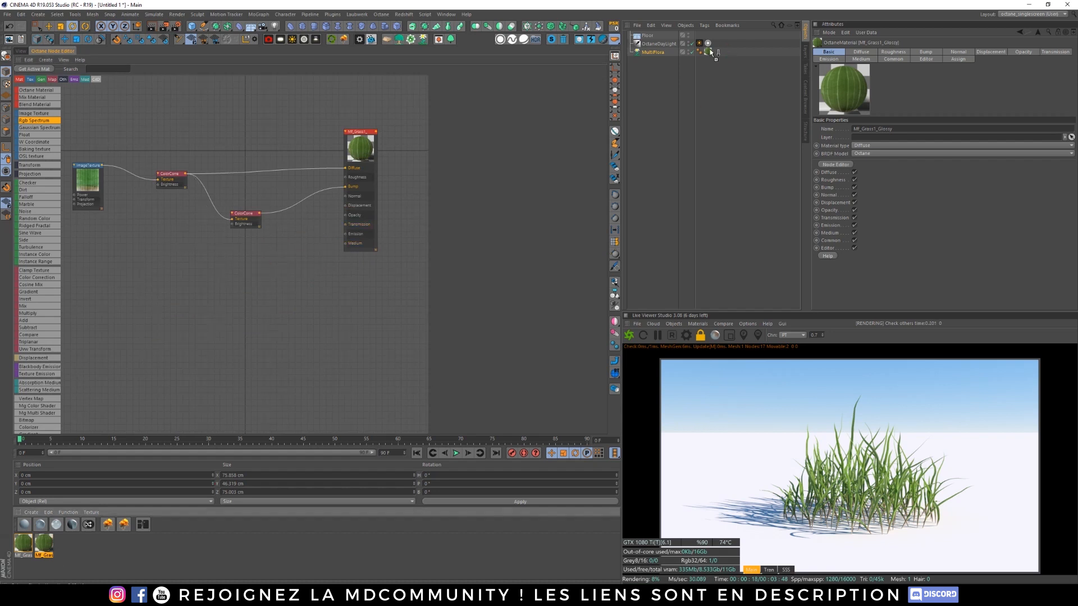
pyautogui.click(23, 51)
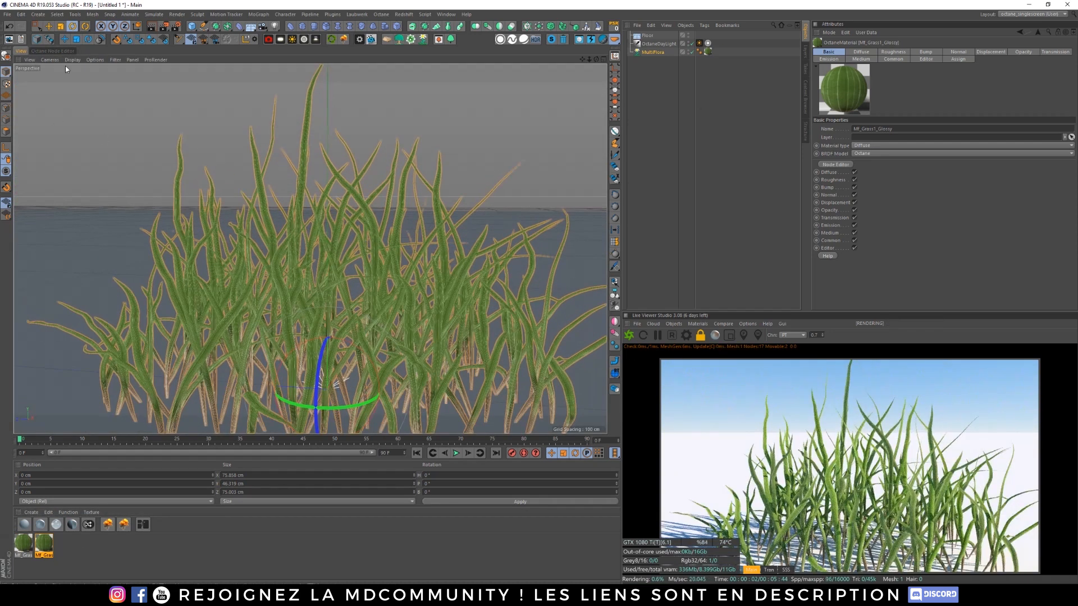
# Step: Set the material type of Mf_Grass1_Glossy to Glossy
pyautogui.click(70, 50)
pyautogui.click(370, 165)
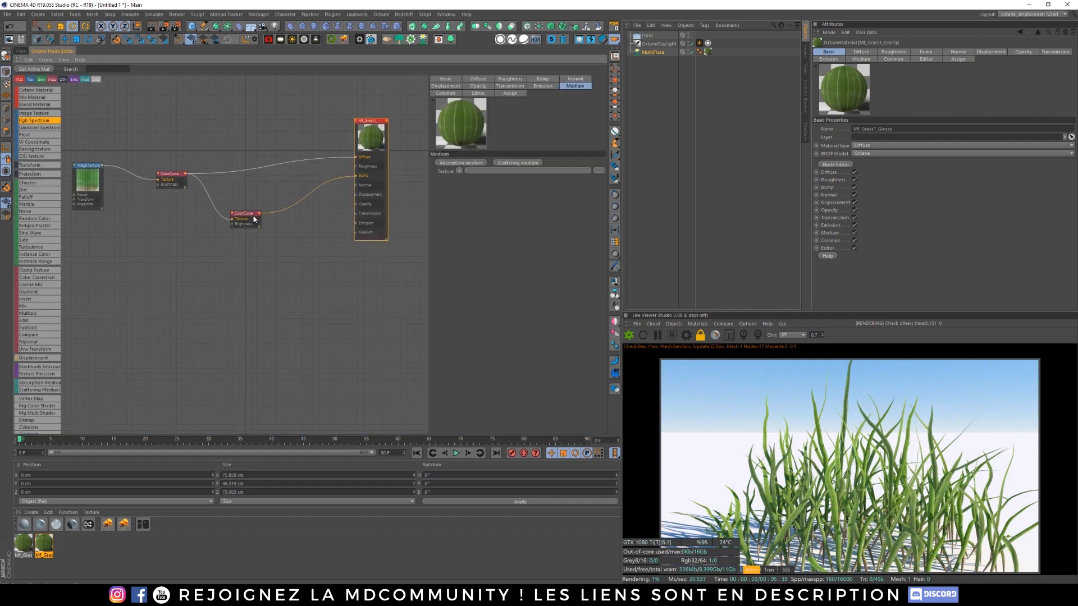
pyautogui.moveTo(255, 219); pyautogui.dragTo(249, 214)
pyautogui.moveTo(360, 161); pyautogui.dragTo(355, 167)
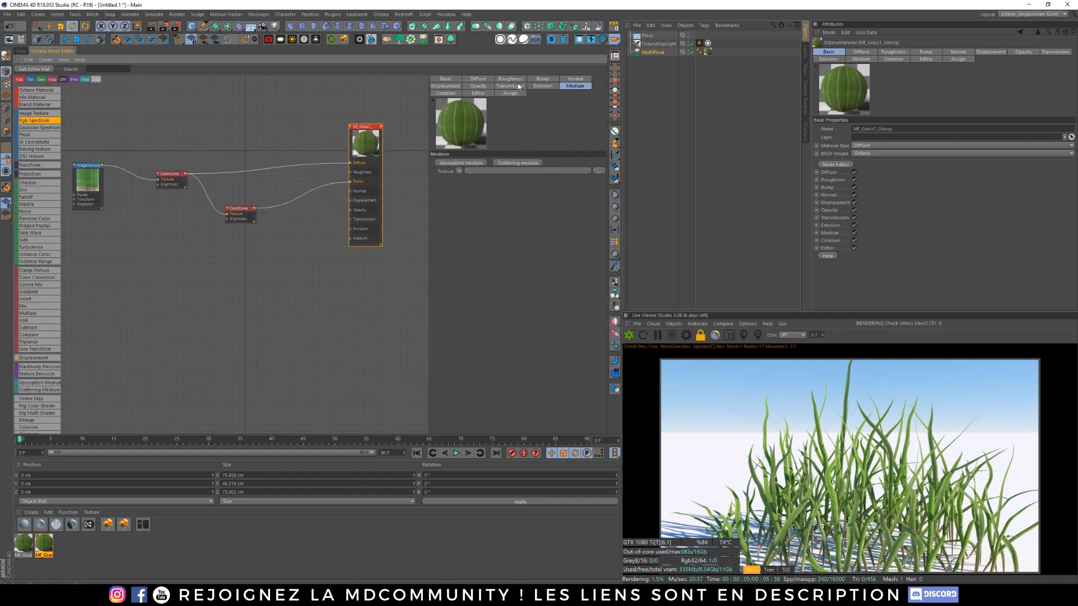
pyautogui.click(458, 79)
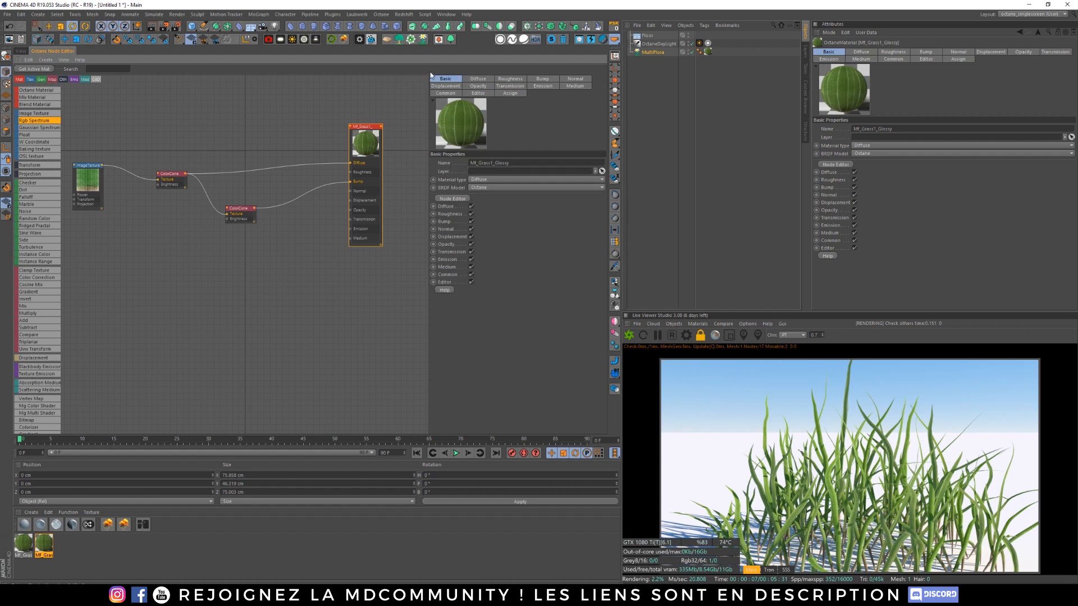
pyautogui.click(525, 179)
pyautogui.click(523, 195)
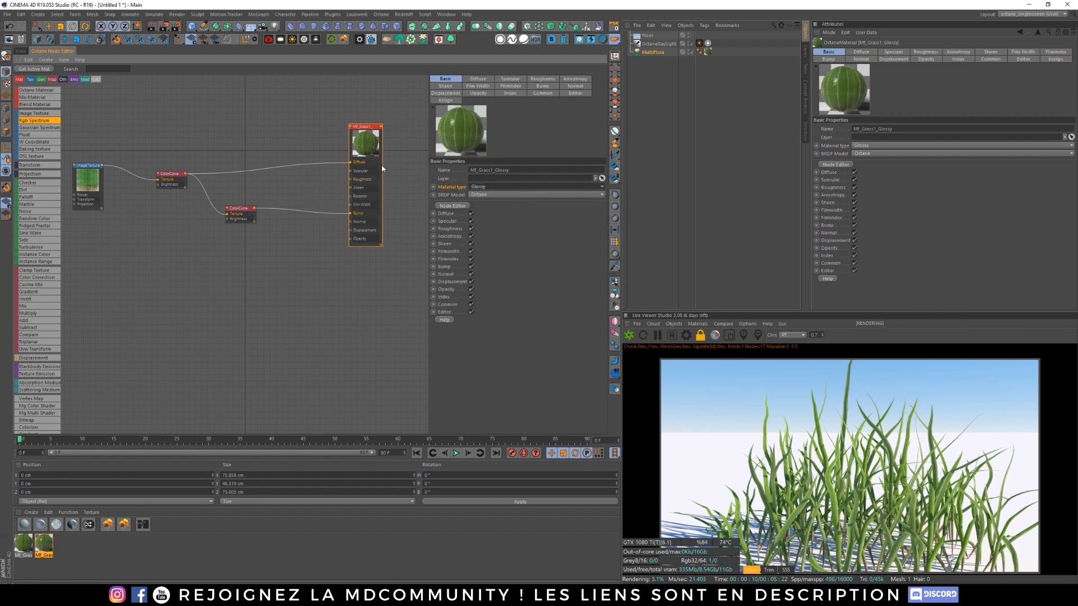
# Step: Insert a Multiply node between the second Color Correction and Bump, with a Float texture of 0.5 as its second input
pyautogui.moveTo(382, 168); pyautogui.dragTo(382, 162)
pyautogui.moveTo(245, 215); pyautogui.dragTo(245, 222)
pyautogui.click(374, 206)
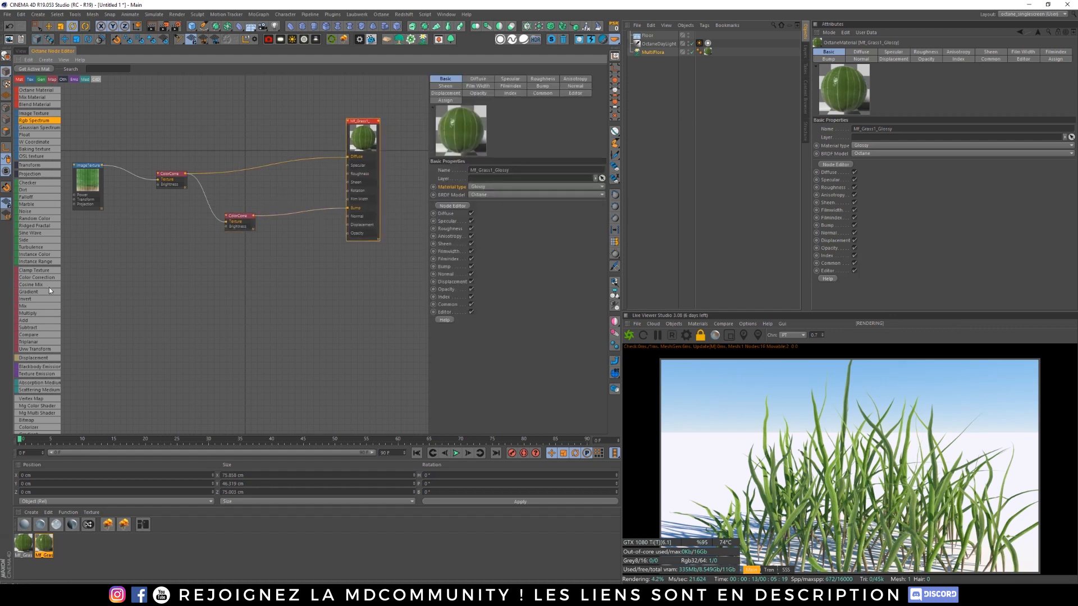
pyautogui.moveTo(32, 315); pyautogui.dragTo(213, 302)
pyautogui.moveTo(311, 214); pyautogui.dragTo(309, 215)
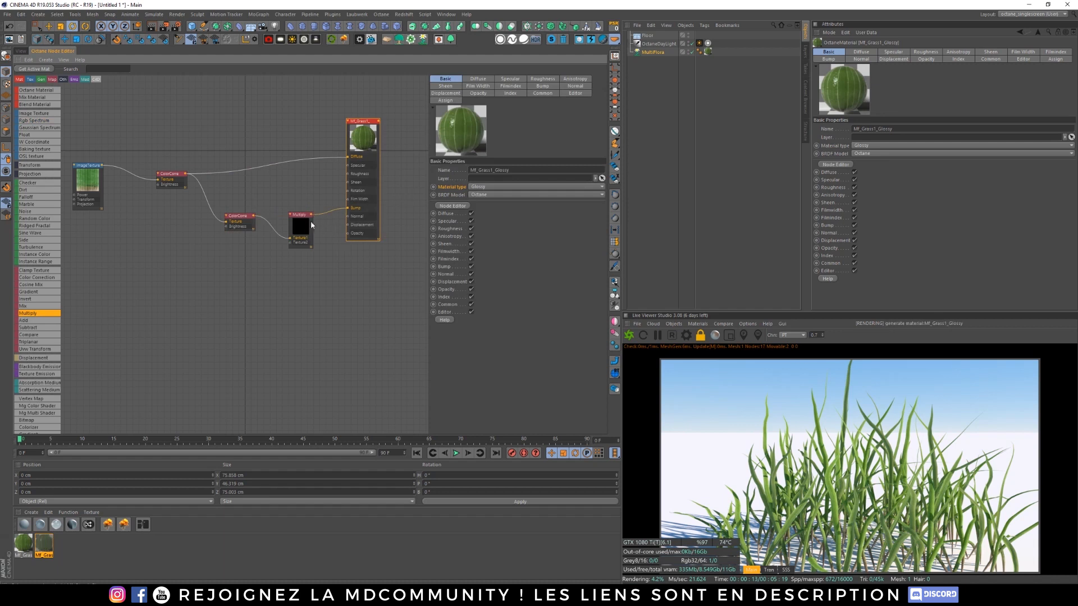
pyautogui.moveTo(30, 135); pyautogui.dragTo(284, 244)
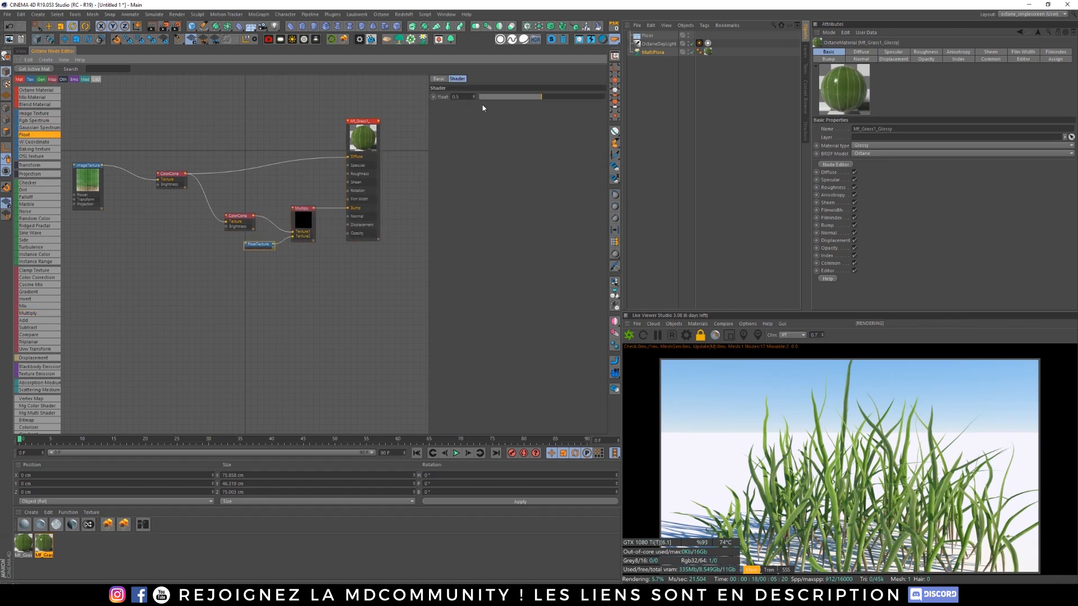
# Step: Connect the second Color Correction to Roughness through a new Multiply node with a Float texture as its second input
pyautogui.click(356, 166)
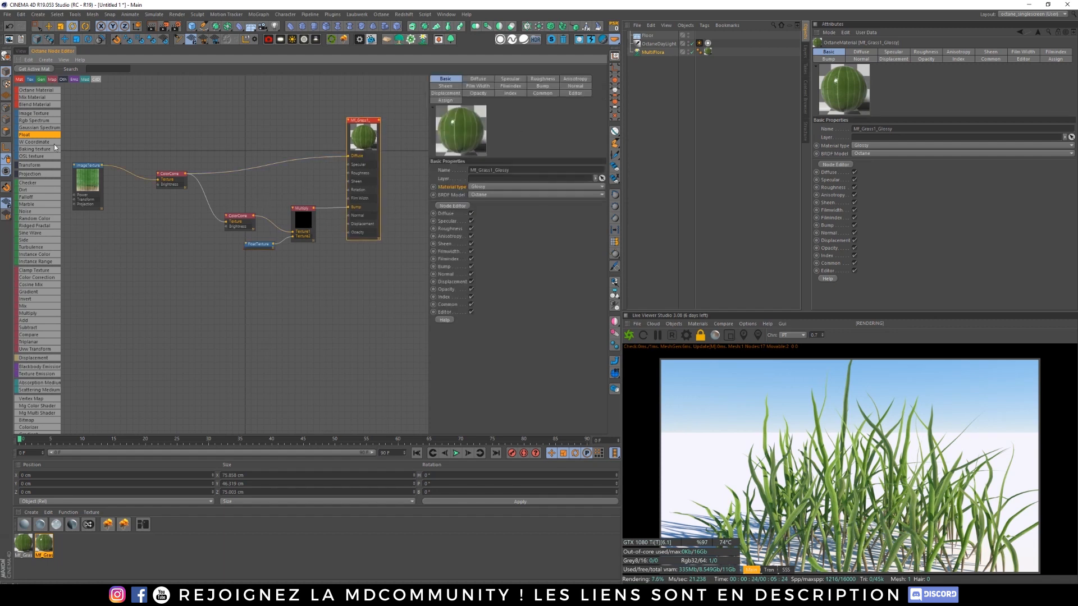
pyautogui.click(247, 218)
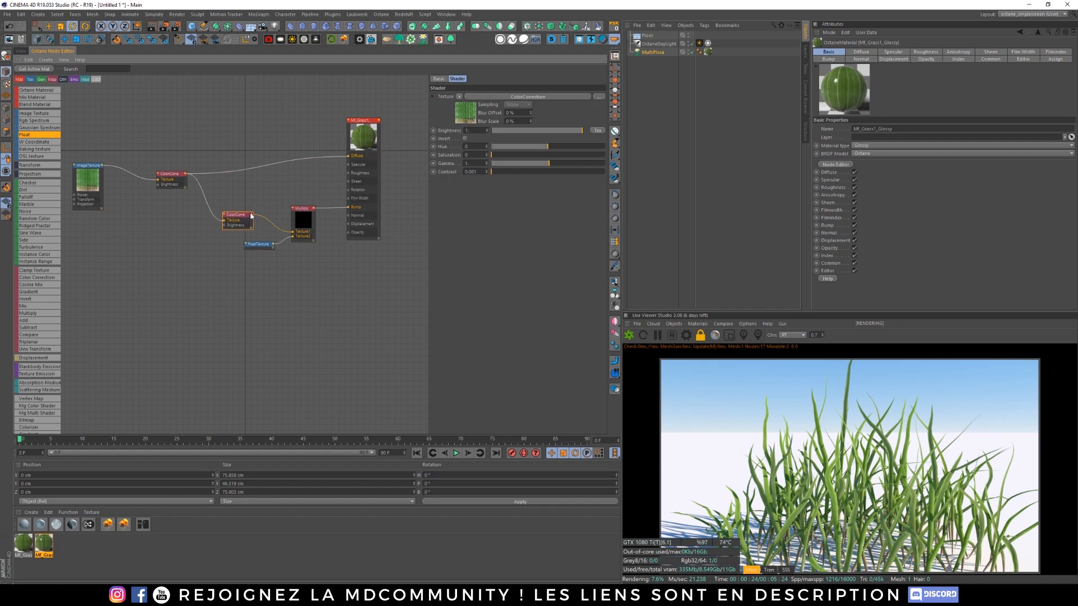
pyautogui.moveTo(251, 214); pyautogui.dragTo(343, 174)
pyautogui.moveTo(302, 214); pyautogui.dragTo(305, 222)
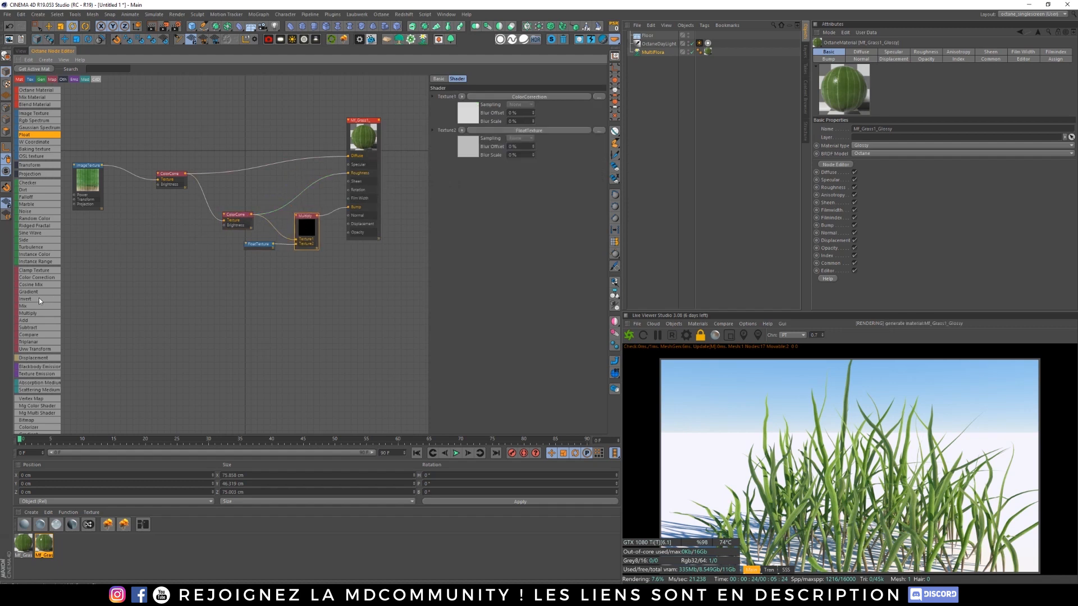
pyautogui.moveTo(38, 313); pyautogui.dragTo(307, 189)
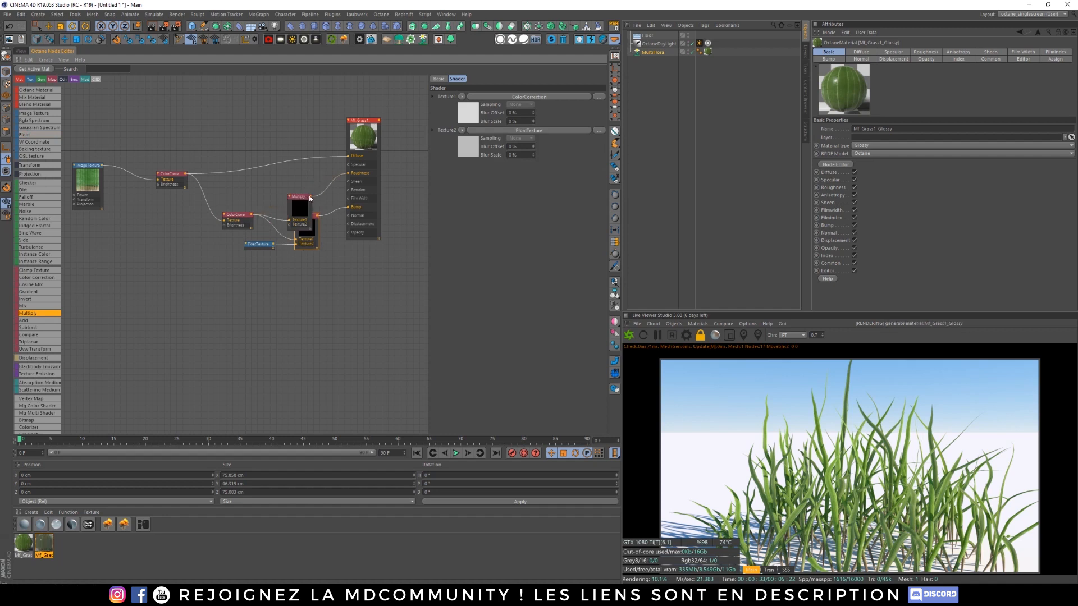
pyautogui.moveTo(32, 135); pyautogui.dragTo(278, 210)
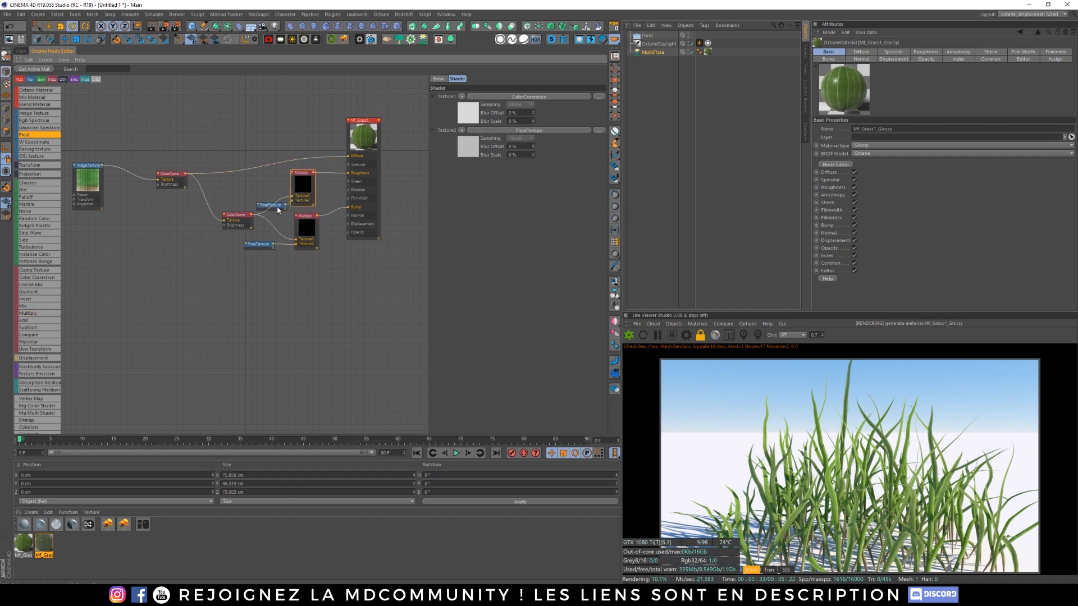
# Step: Adjust the value of the Float texture that feeds the roughness Multiply node
pyautogui.click(275, 206)
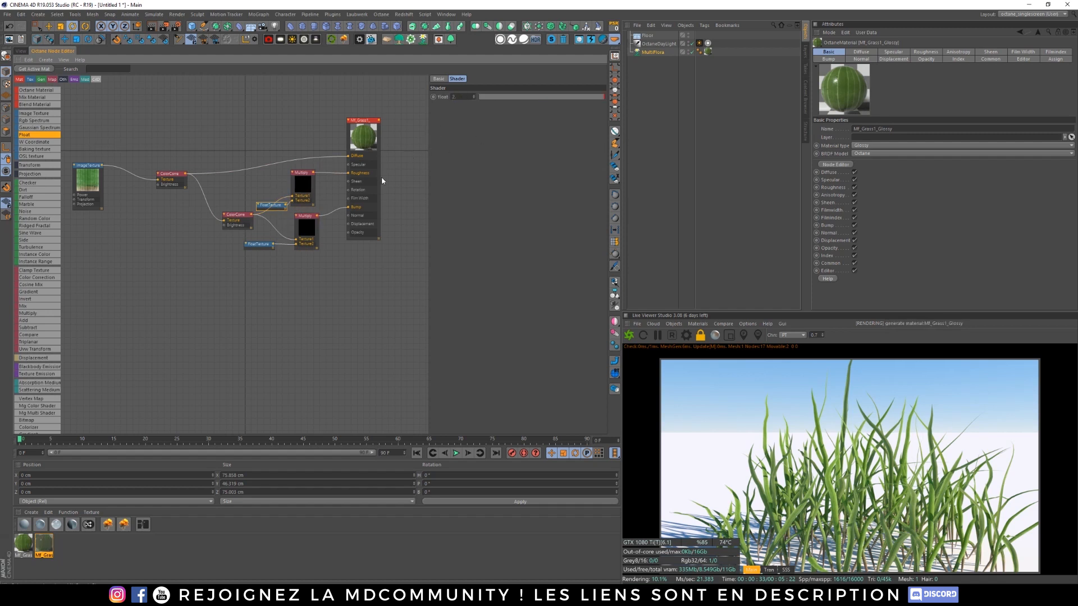
pyautogui.click(379, 274)
pyautogui.click(373, 129)
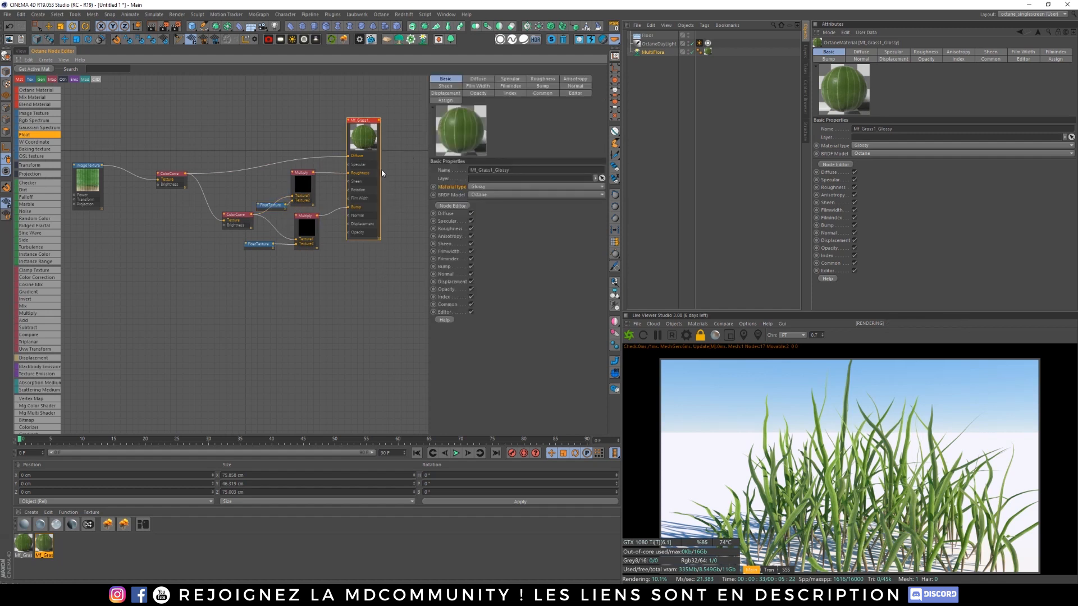
pyautogui.click(277, 206)
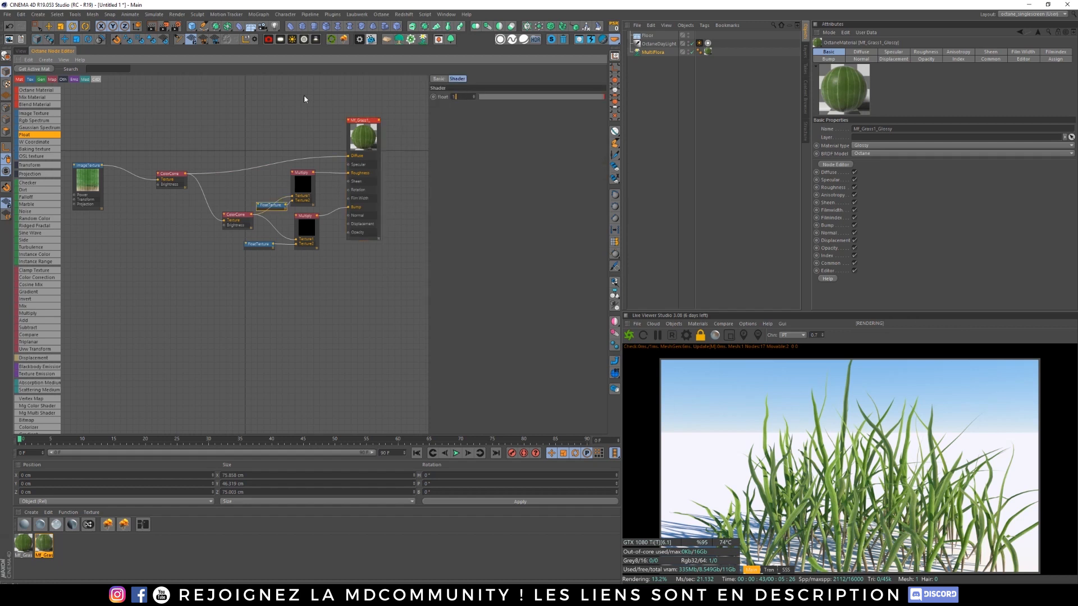
pyautogui.click(362, 141)
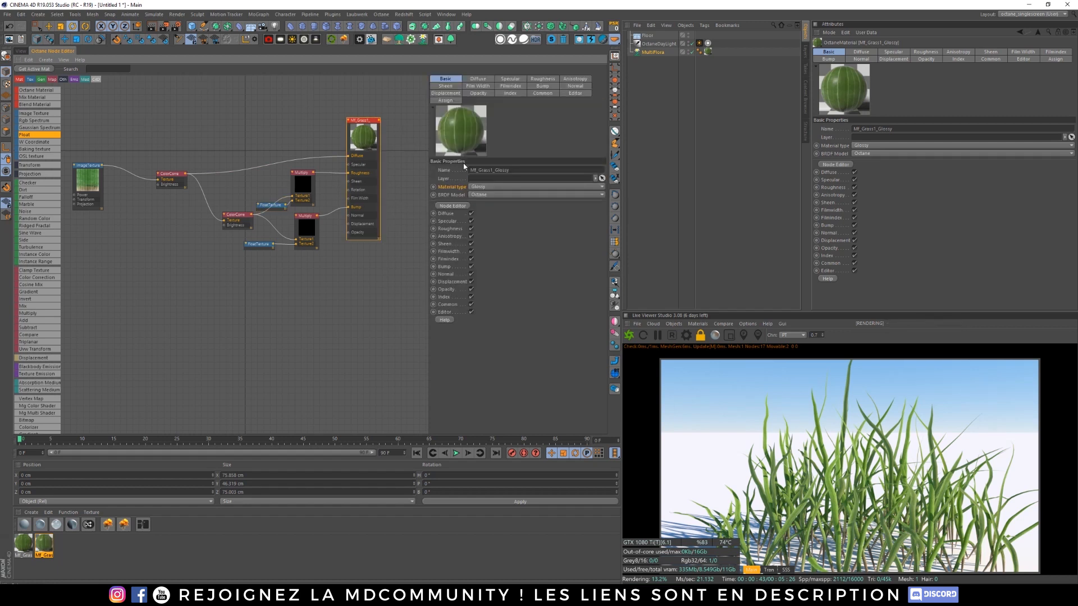
# Step: Create an Octane Mix material and name it Grass1_Mix
pyautogui.click(41, 546)
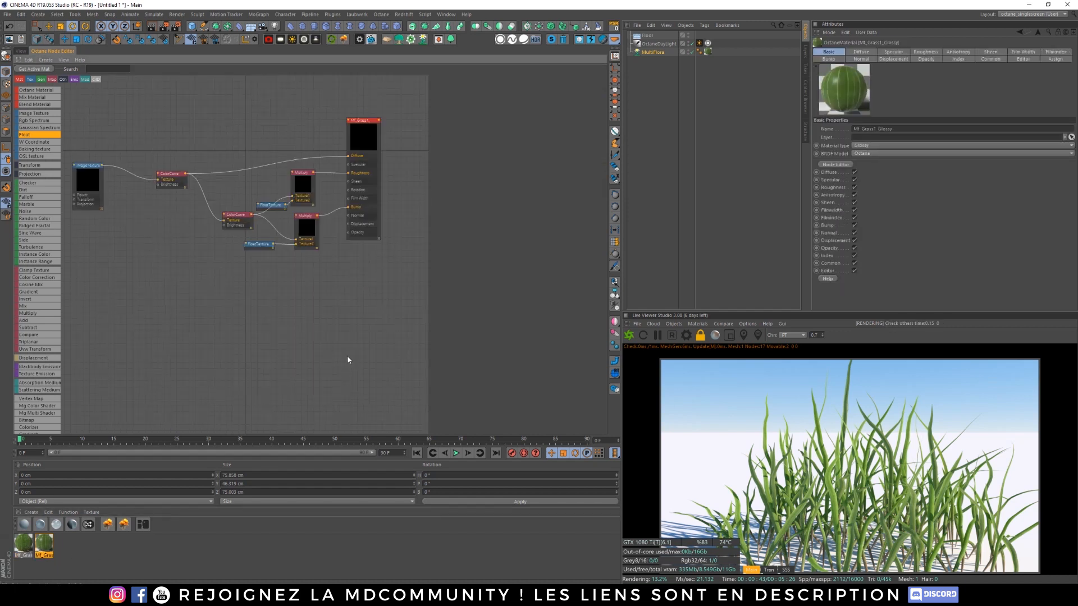
pyautogui.click(97, 548)
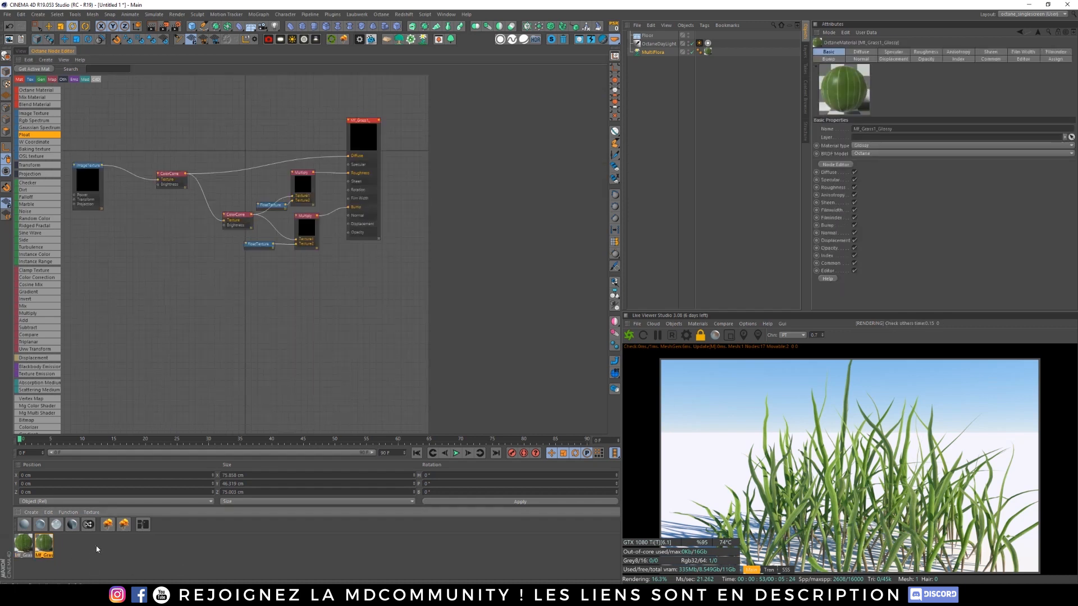
pyautogui.click(72, 524)
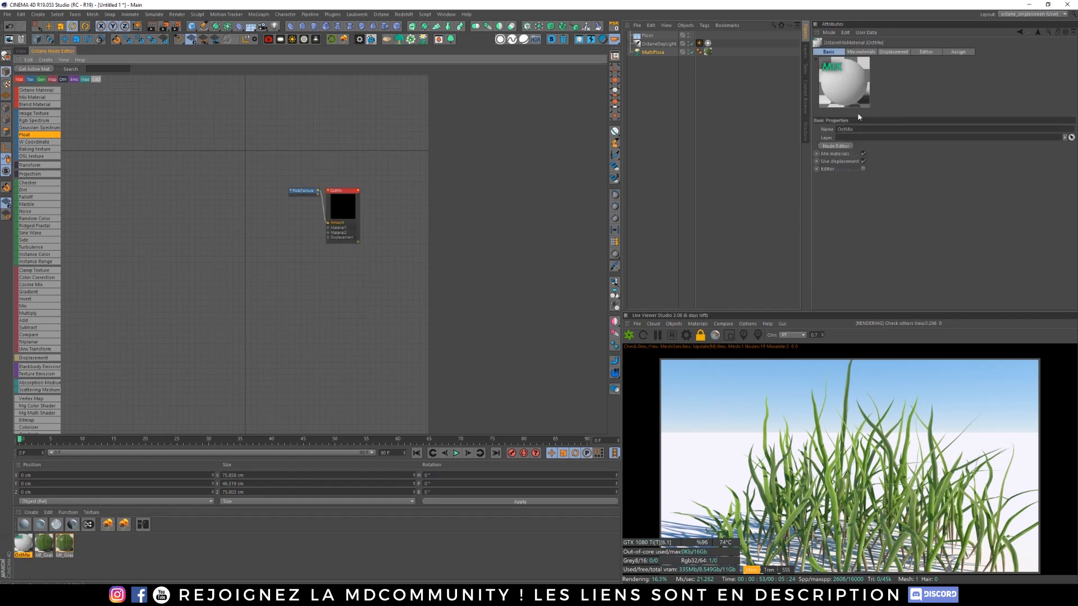
pyautogui.doubleClick(865, 128)
pyautogui.write('G')
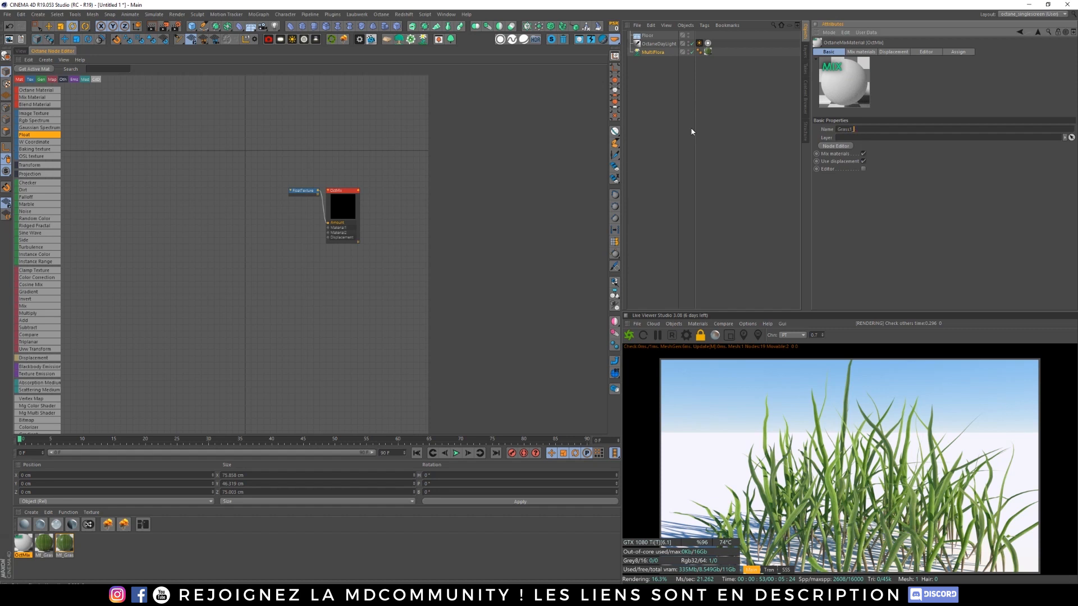
pyautogui.write('rass1_Mix')
pyautogui.press('Return')
# Step: Assign Mf_Grass1 as Material1 and Mf_Grass1_Glossy as Material2 of the Grass1_Mix material
pyautogui.click(861, 51)
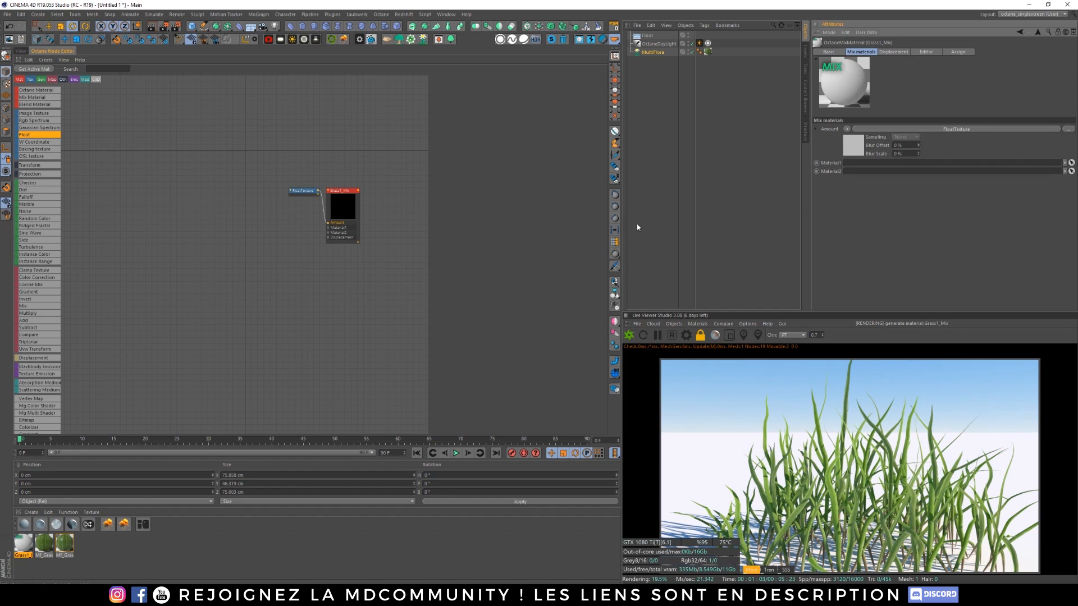
pyautogui.moveTo(65, 543); pyautogui.dragTo(864, 164)
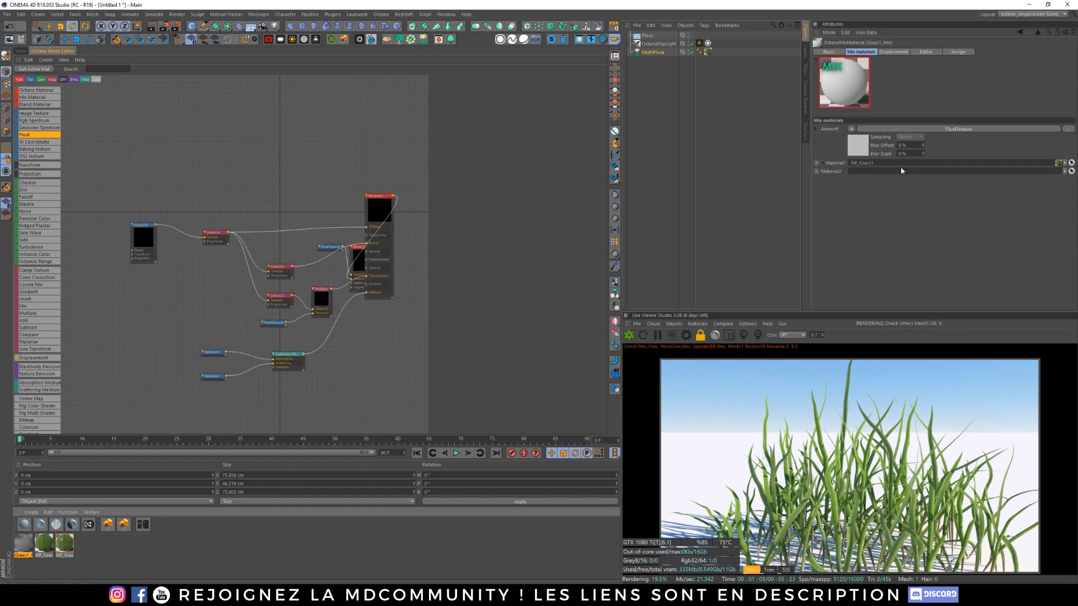
pyautogui.moveTo(43, 543); pyautogui.dragTo(880, 172)
# Step: Replace the material on the MultiFlora object with Grass1_Mix and check the whole grass clump in the live render
pyautogui.click(21, 51)
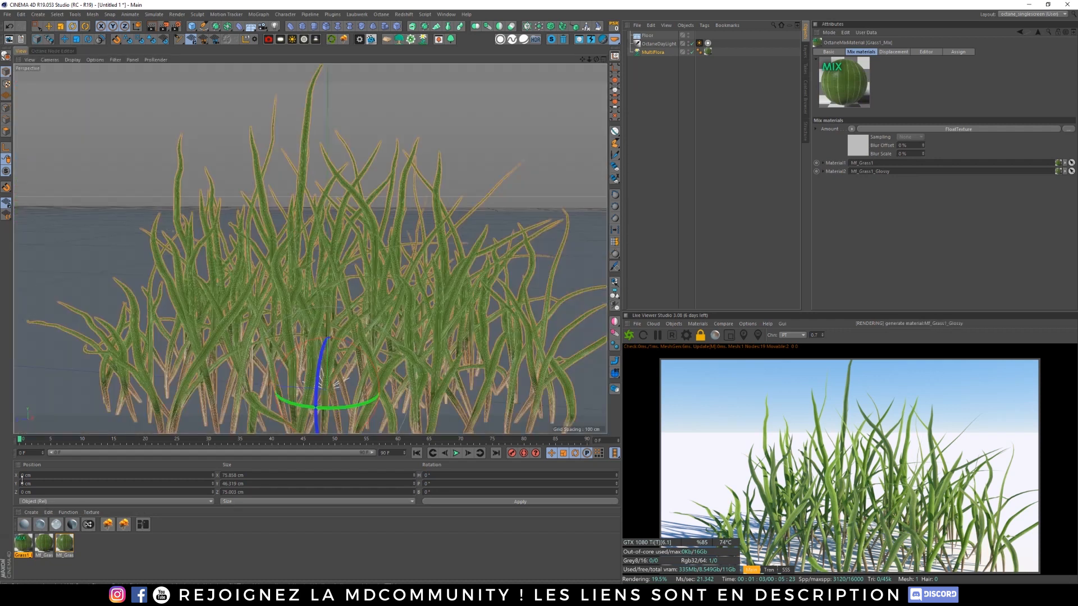
pyautogui.moveTo(23, 547); pyautogui.dragTo(710, 52)
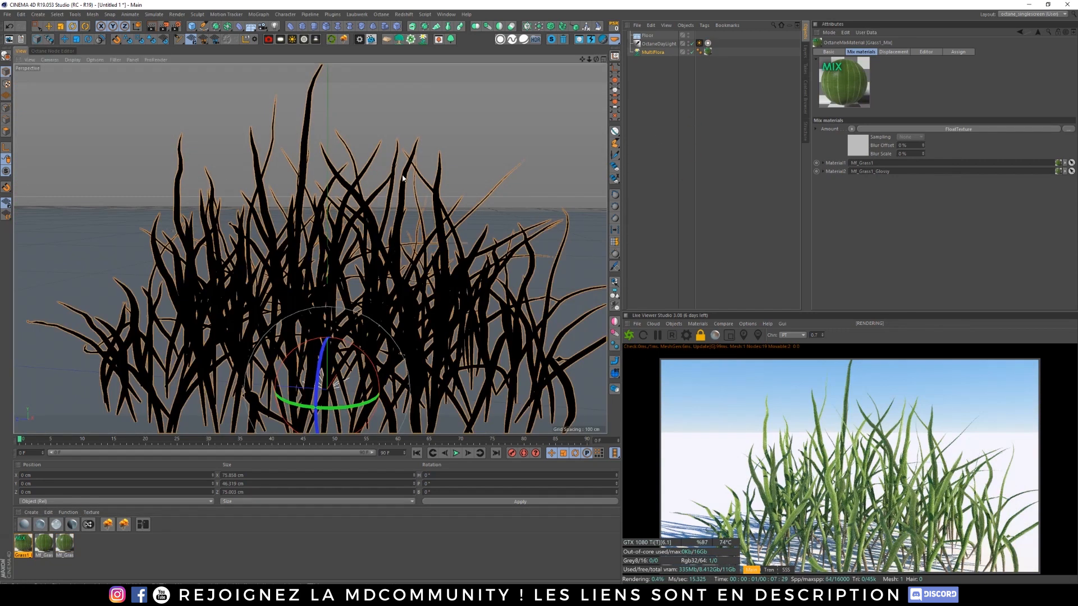
pyautogui.scroll(-5, 431, 232)
pyautogui.keyDown('alt'); pyautogui.moveTo(432, 231); pyautogui.dragTo(554, 210, button='right'); pyautogui.keyUp('alt')
pyautogui.keyDown('alt'); pyautogui.moveTo(555, 210); pyautogui.dragTo(475, 232, button='middle'); pyautogui.keyUp('alt')
pyautogui.keyDown('alt'); pyautogui.moveTo(441, 241); pyautogui.dragTo(425, 244); pyautogui.keyUp('alt')
pyautogui.keyDown('alt'); pyautogui.moveTo(234, 299); pyautogui.dragTo(322, 271, button='middle'); pyautogui.keyUp('alt')
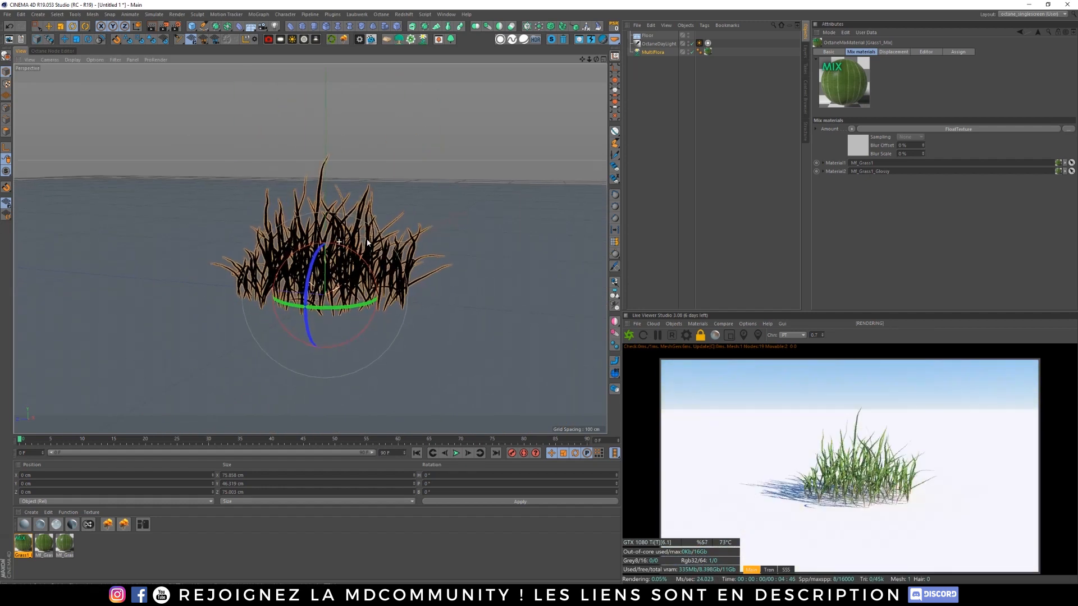
pyautogui.keyDown('alt'); pyautogui.moveTo(322, 270); pyautogui.dragTo(367, 264, button='right'); pyautogui.keyUp('alt')
pyautogui.click(681, 86)
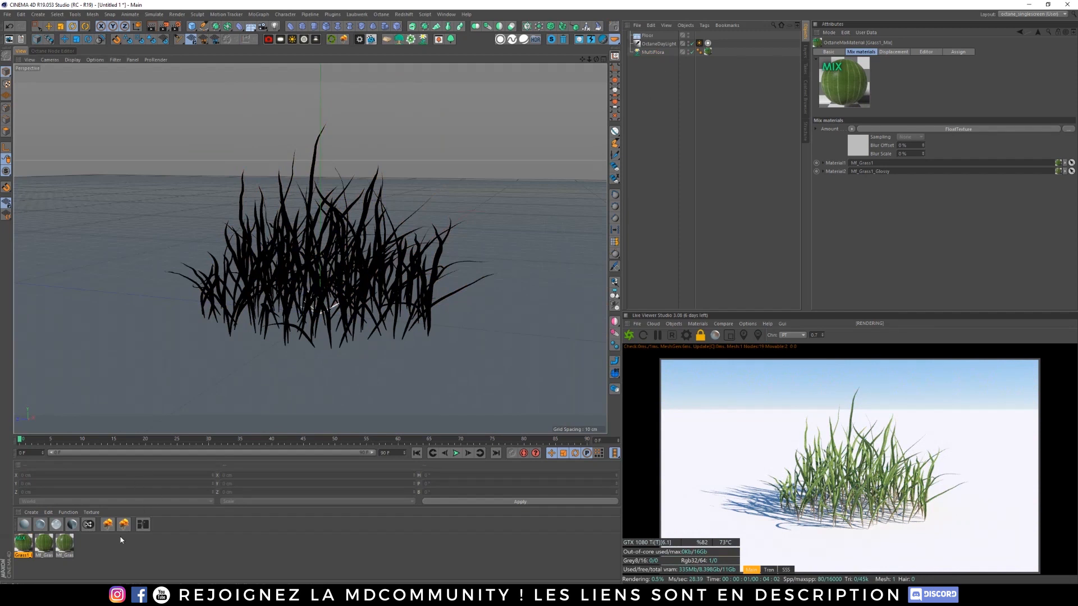
# Step: Create a layer named Grass1 and assign the three grass materials to it
pyautogui.moveTo(66, 549); pyautogui.dragTo(3, 550)
pyautogui.click(806, 50)
pyautogui.rightClick(666, 52)
pyautogui.click(670, 57)
pyautogui.doubleClick(644, 42)
pyautogui.write('Grass1')
pyautogui.press('Return')
pyautogui.click(28, 544)
pyautogui.moveTo(28, 545); pyautogui.dragTo(655, 40)
# Step: Create a second layer named Grass2
pyautogui.doubleClick(641, 61)
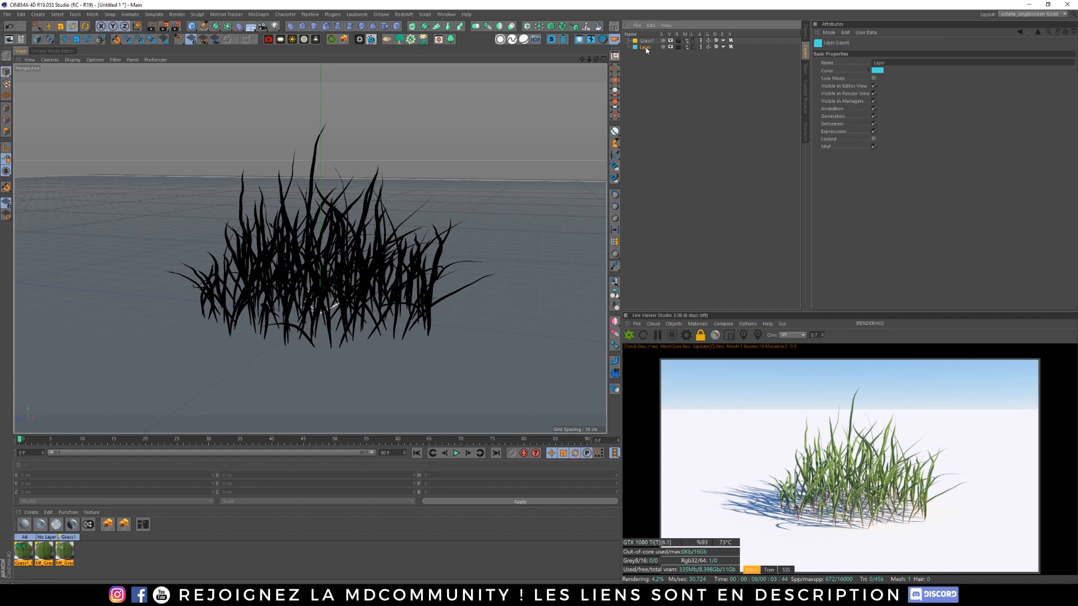
pyautogui.doubleClick(645, 47)
pyautogui.write('Grass2')
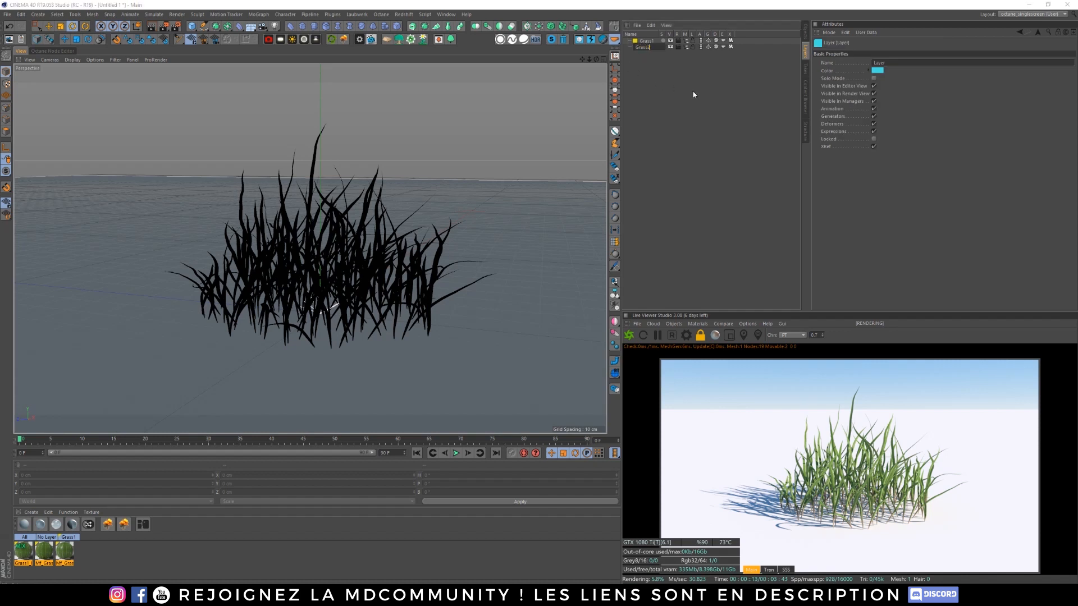
pyautogui.press('Return')
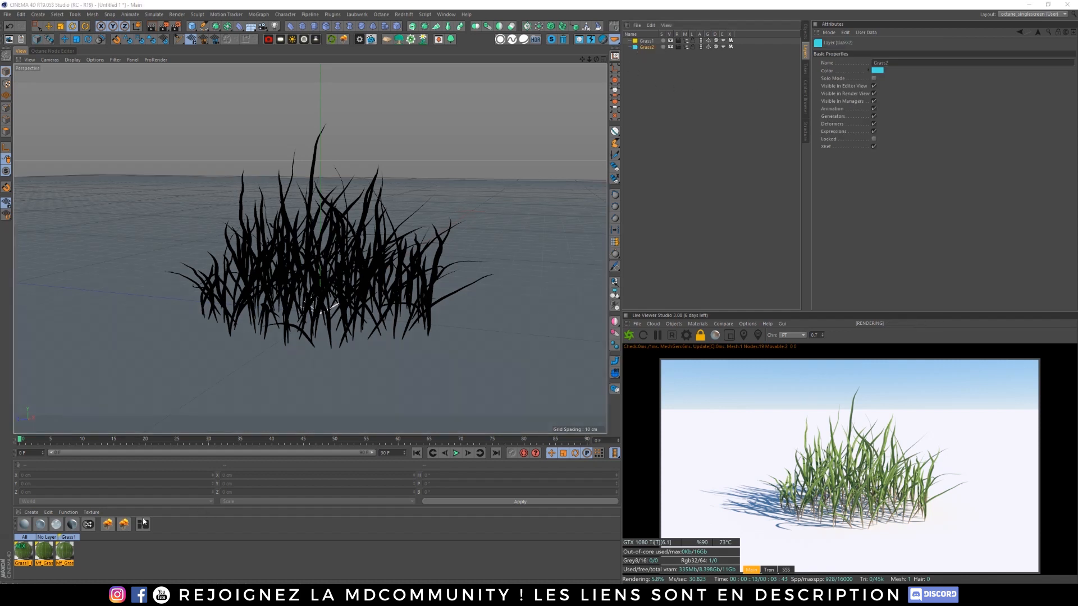
# Step: Duplicate the three grass materials, assign the copies to the Grass2 layer and show only that layer's materials
pyautogui.moveTo(25, 553); pyautogui.dragTo(695, 93)
pyautogui.moveTo(652, 50); pyautogui.dragTo(649, 47)
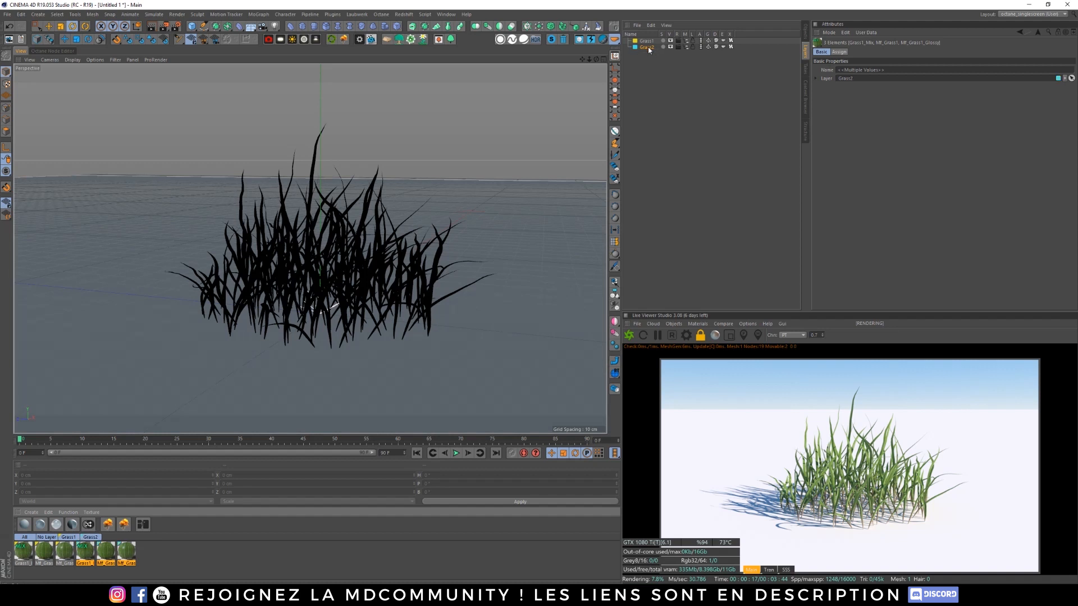
pyautogui.click(90, 537)
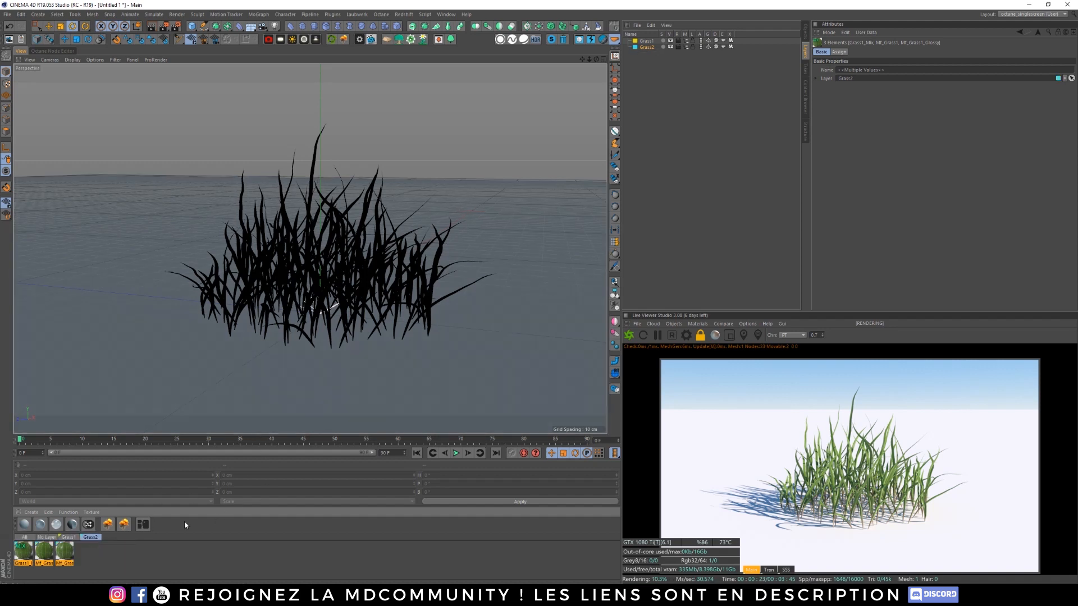
# Step: Rename the copied materials in the Grass2 layer to Mf_Grass2_Glossy, Mf_Grass2 and Grass2_Mix
pyautogui.click(63, 553)
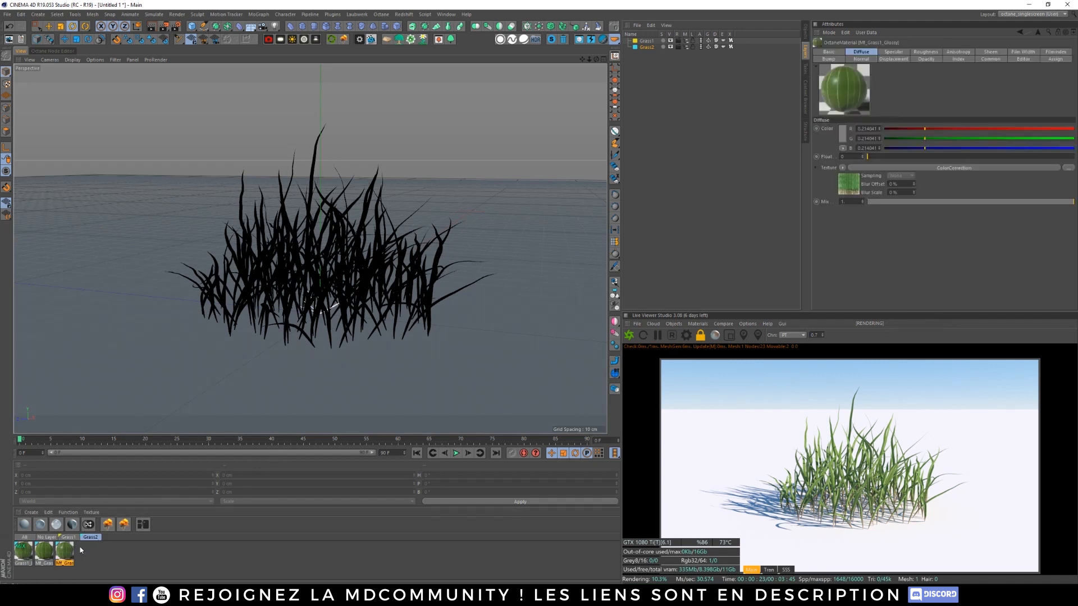
pyautogui.click(830, 52)
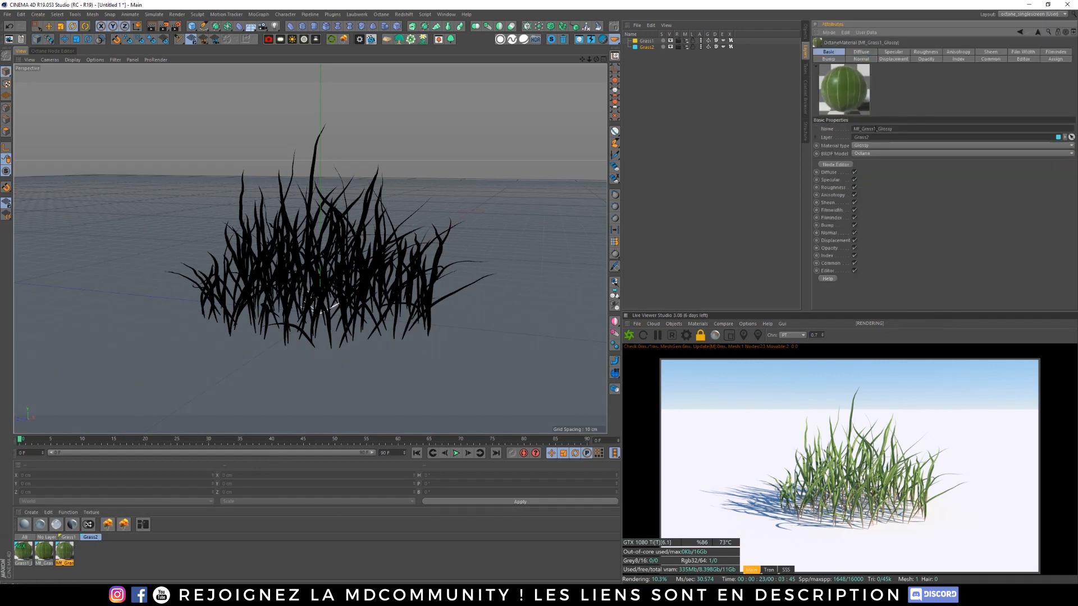
pyautogui.write('2')
pyautogui.press('Return')
pyautogui.click(43, 552)
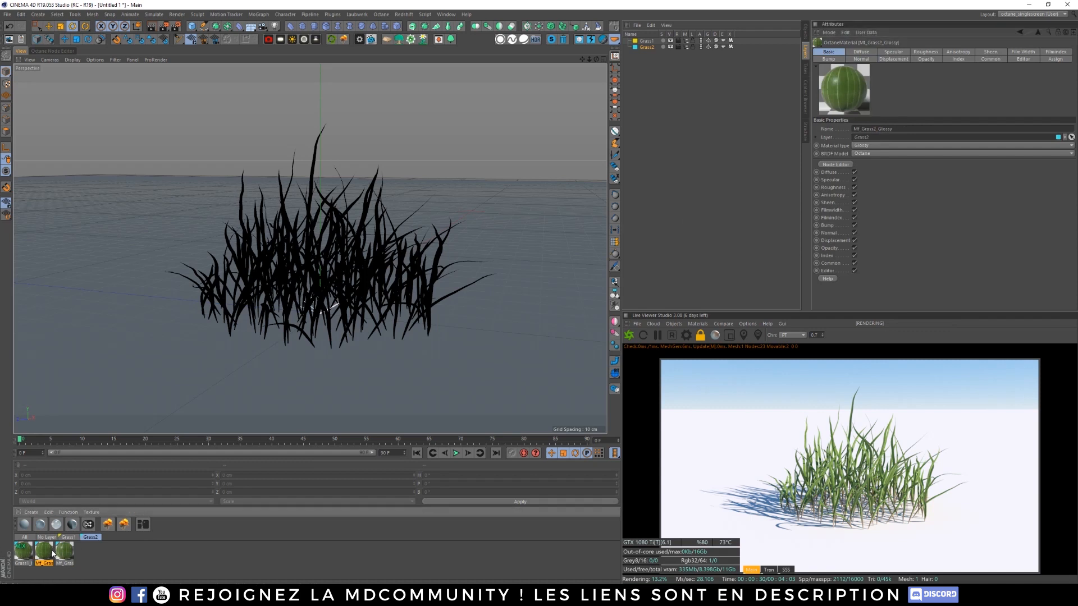
pyautogui.click(881, 129)
pyautogui.click(23, 552)
pyautogui.click(854, 130)
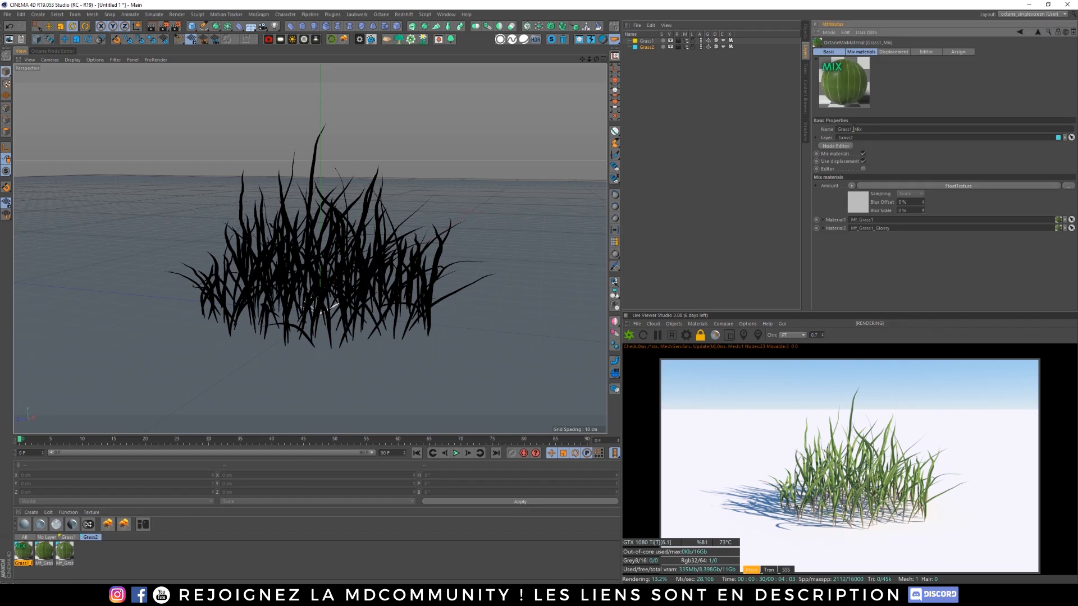
pyautogui.press('BackSpace')
pyautogui.write('2')
pyautogui.press('Return')
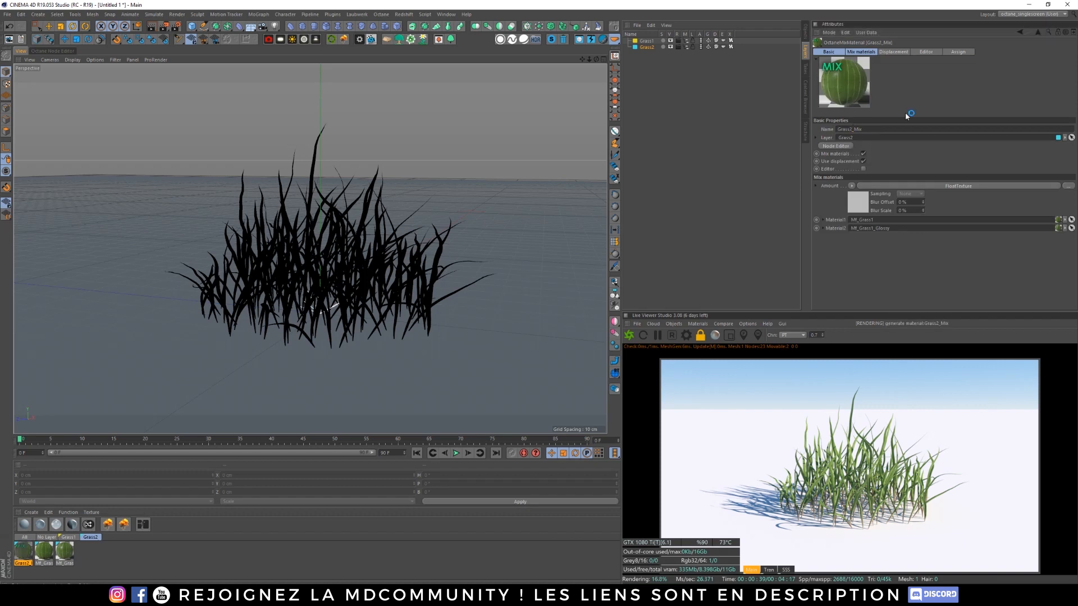
# Step: Assign Mf_Grass2 as Material1 and Mf_Grass2_Glossy as Material2 of the Grass2_Mix material
pyautogui.click(861, 52)
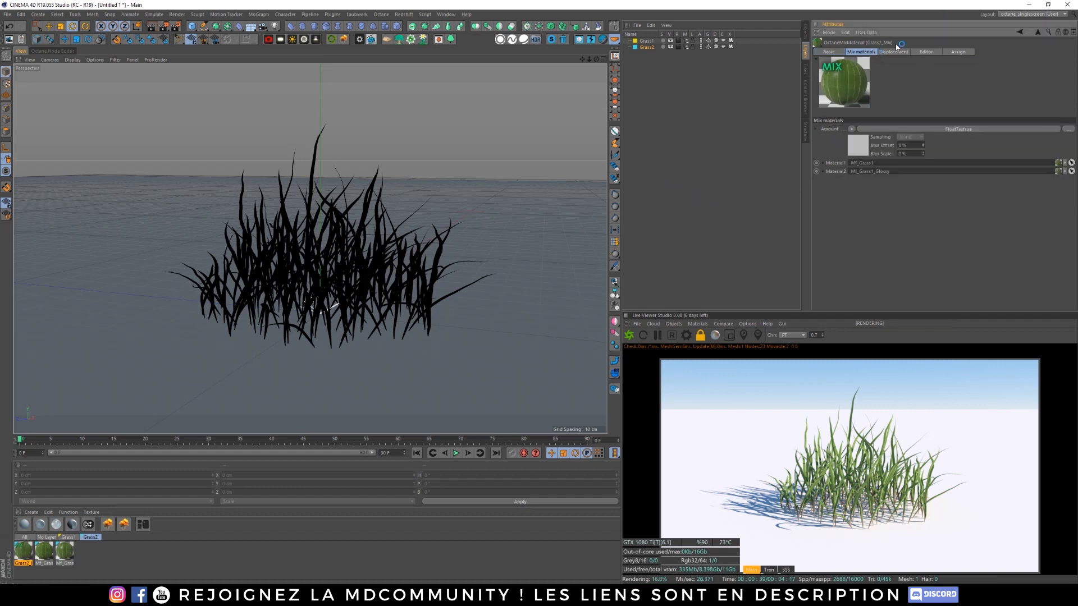
pyautogui.moveTo(38, 559); pyautogui.dragTo(882, 167)
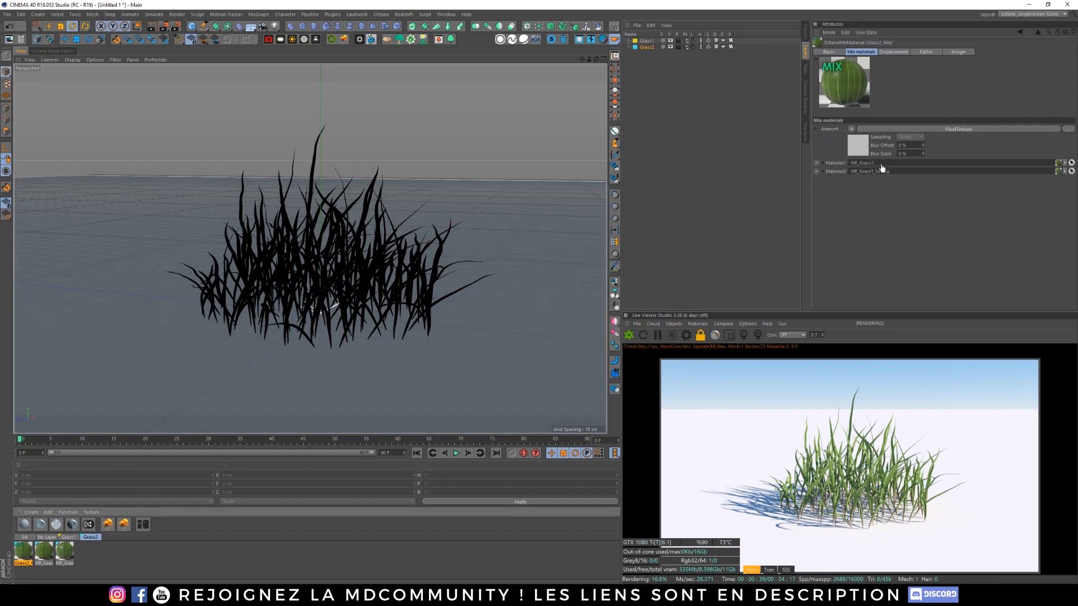
pyautogui.moveTo(898, 178); pyautogui.dragTo(897, 174)
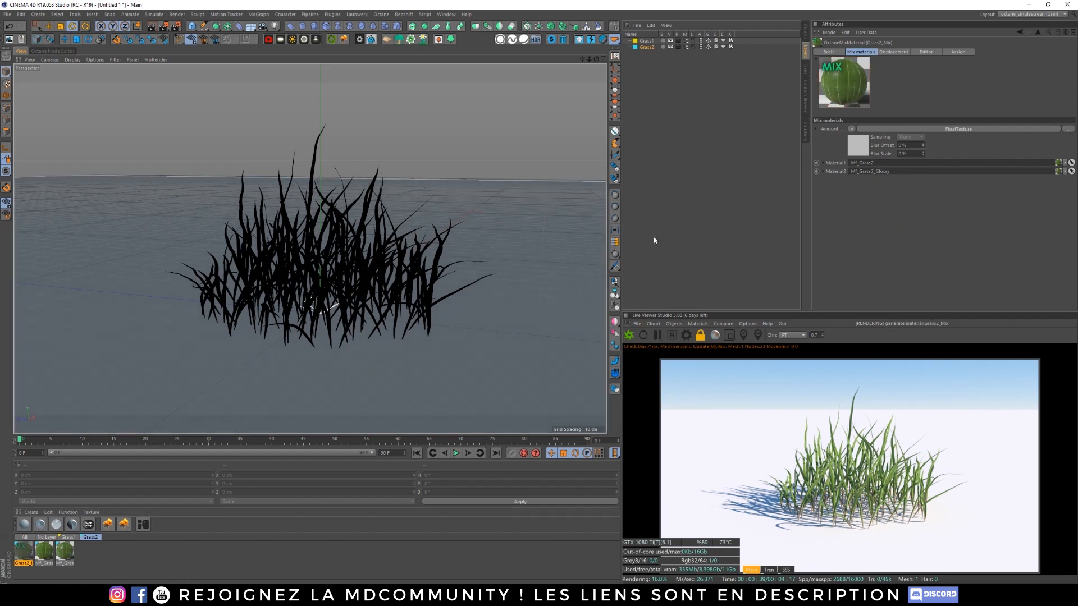
# Step: Set the Grass Material Count of the MultiFlora object to 2 and review its grass parameters
pyautogui.click(807, 34)
pyautogui.click(652, 52)
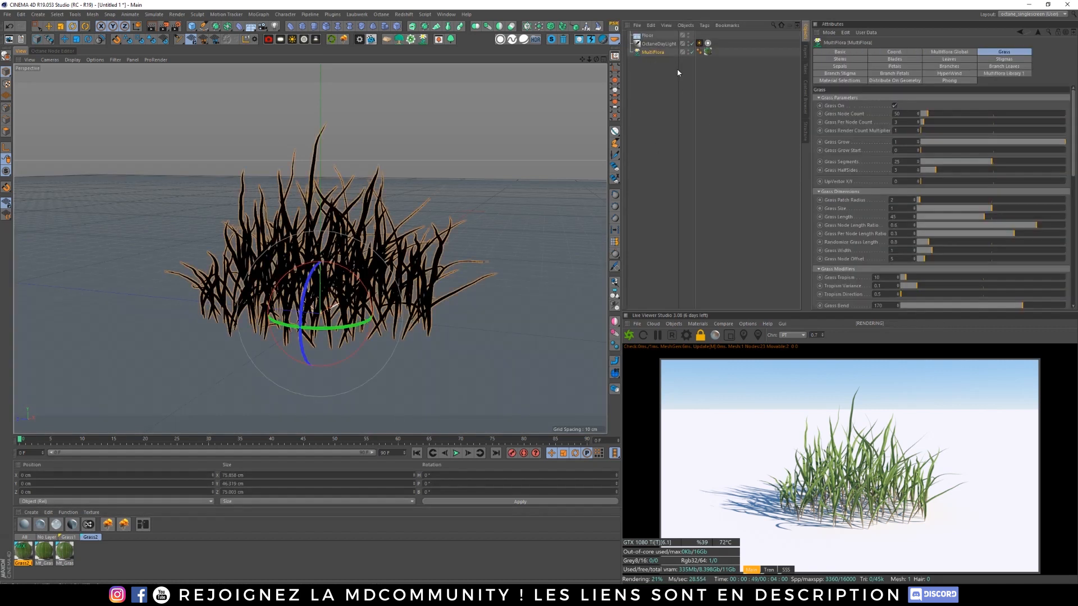
pyautogui.click(1023, 55)
pyautogui.scroll(-8, 944, 197)
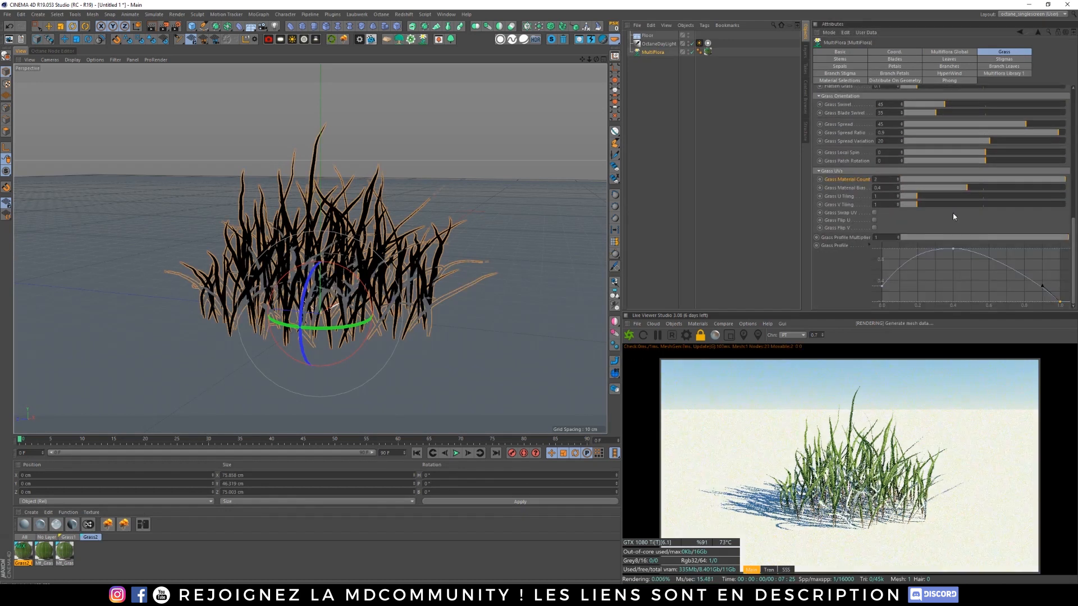
pyautogui.moveTo(1073, 248); pyautogui.dragTo(1075, 101)
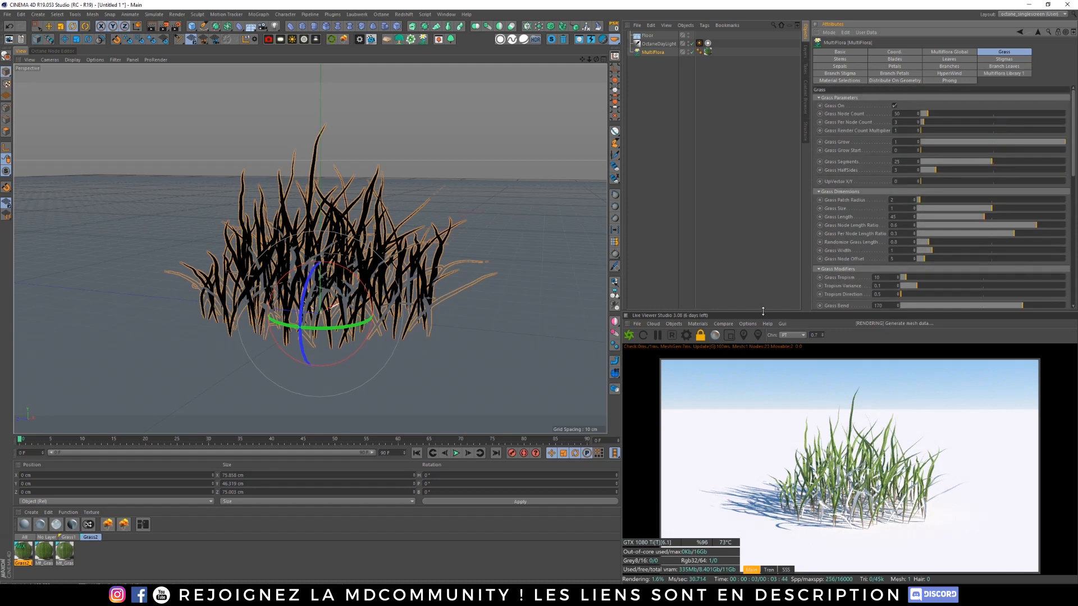
pyautogui.moveTo(1077, 165); pyautogui.dragTo(1075, 294)
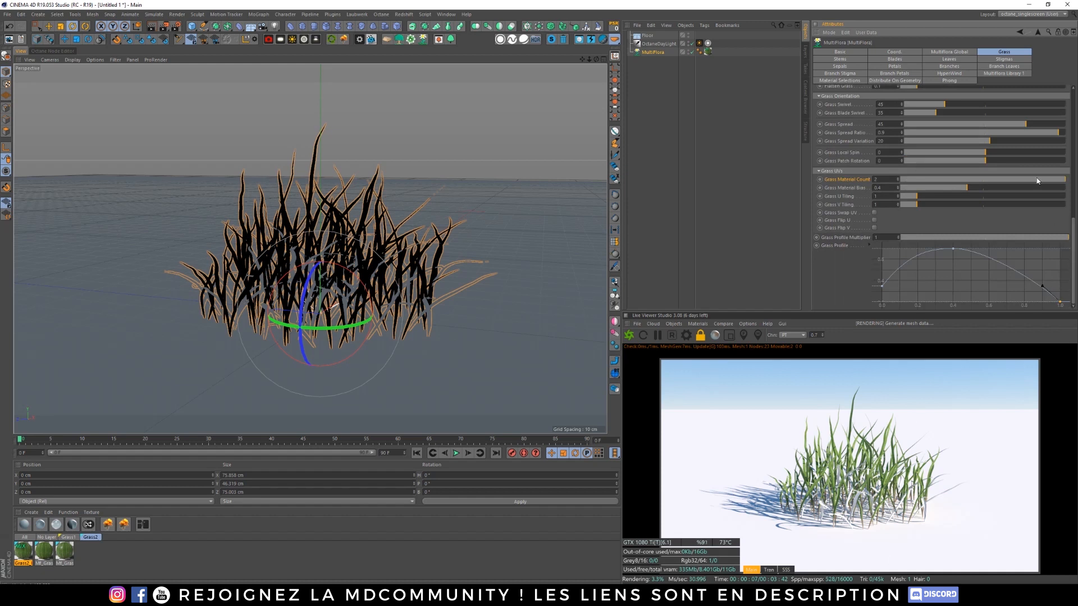
pyautogui.moveTo(1073, 235); pyautogui.dragTo(1071, 101)
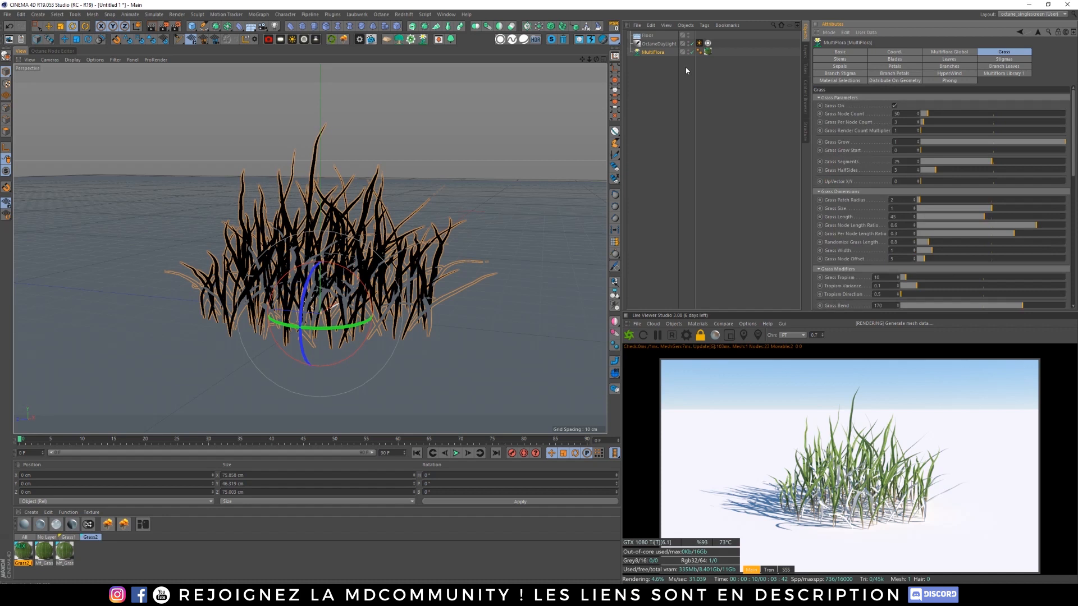
# Step: Add a second texture tag to MultiFlora using Grass2_Mix and restrict it to the selection grass2
pyautogui.click(707, 52)
pyautogui.keyDown('ctrl'); pyautogui.moveTo(707, 53); pyautogui.dragTo(718, 52); pyautogui.keyUp('ctrl')
pyautogui.click(890, 78)
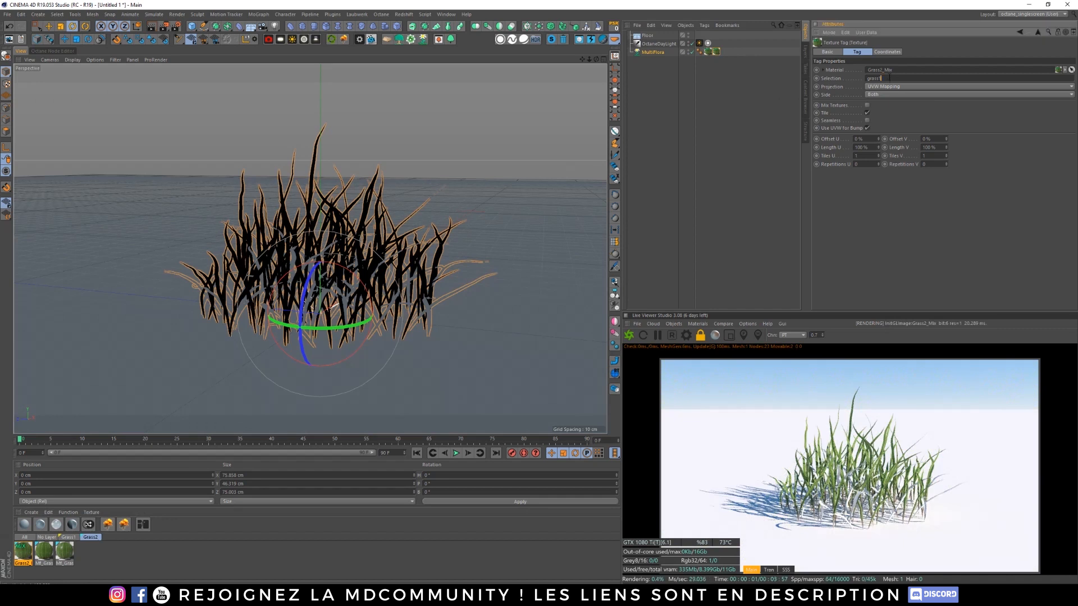
pyautogui.write('2')
pyautogui.press('Return')
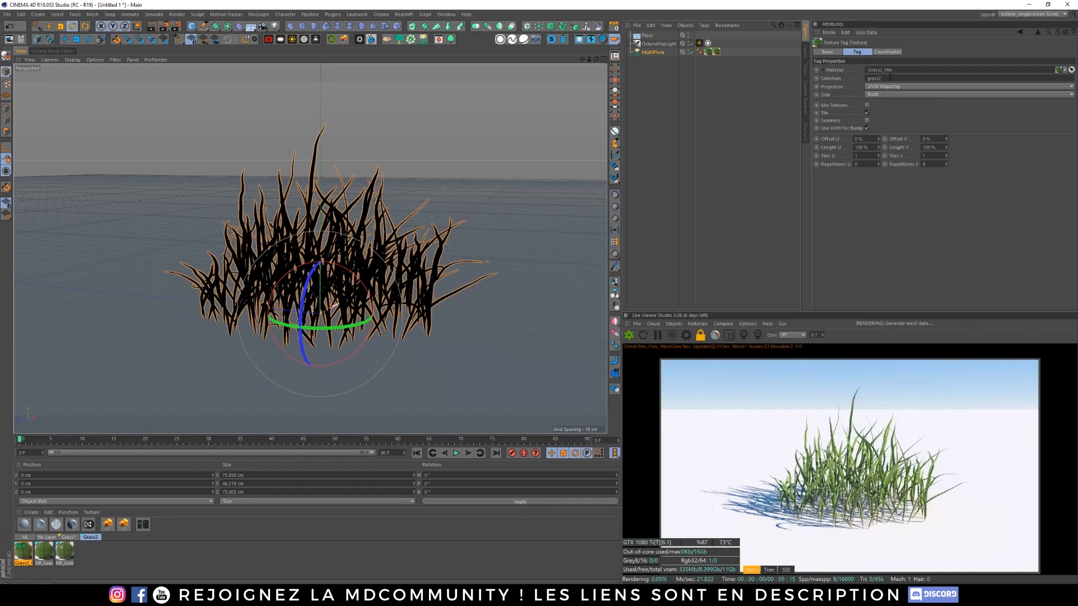
# Step: Replace the material on MultiFlora's second texture tag with Mf_Grass2
pyautogui.keyDown('alt'); pyautogui.moveTo(318, 250); pyautogui.dragTo(384, 249, button='right'); pyautogui.keyUp('alt')
pyautogui.keyDown('alt'); pyautogui.moveTo(384, 252); pyautogui.dragTo(376, 188, button='middle'); pyautogui.keyUp('alt')
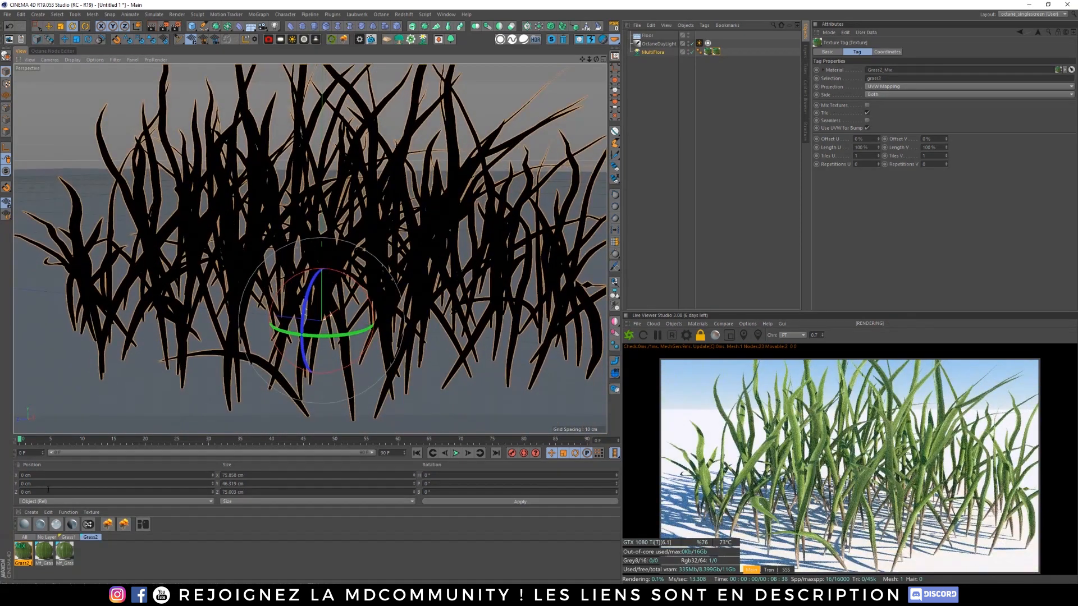
pyautogui.click(44, 553)
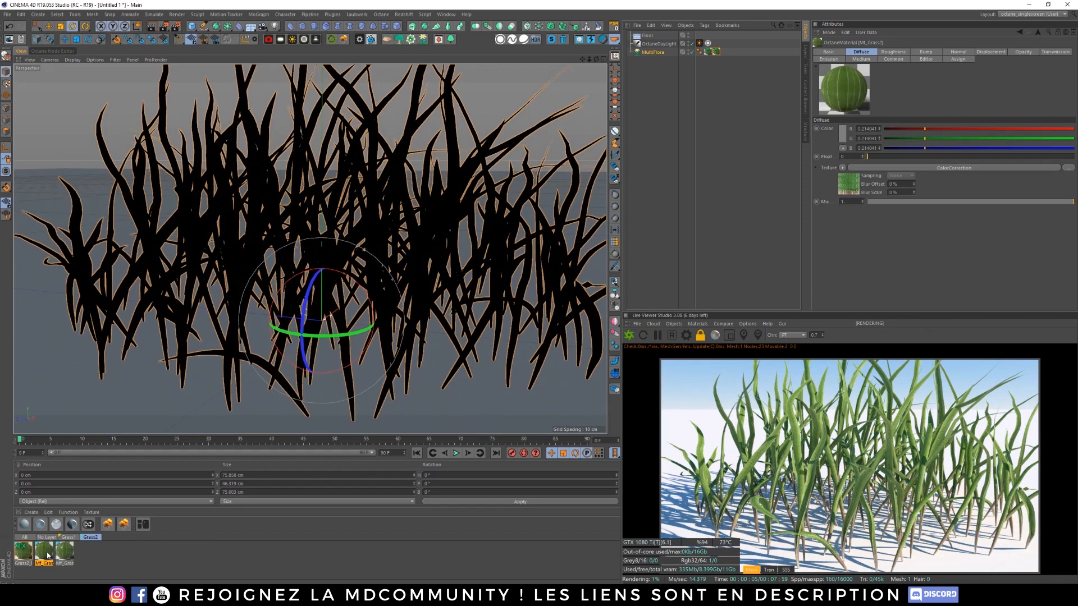
pyautogui.moveTo(47, 555); pyautogui.dragTo(597, 198)
pyautogui.moveTo(713, 55); pyautogui.dragTo(717, 51)
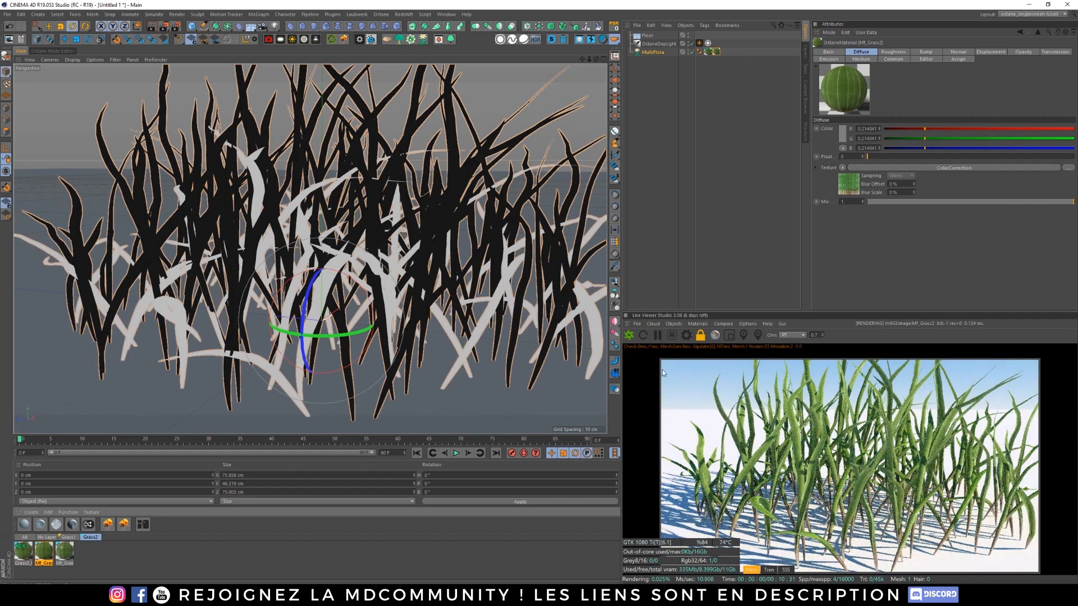
pyautogui.click(716, 51)
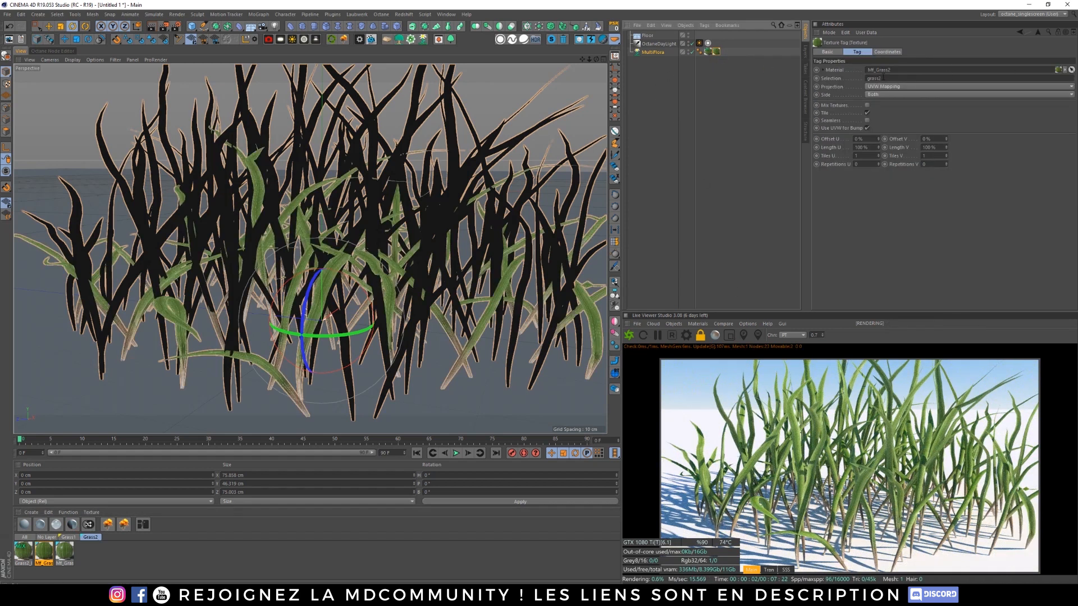
# Step: In the Mf_Grass2 node graph, lower the diffuse Color Correction's hue to about -0.32 and saturation to about 0.67
pyautogui.click(44, 552)
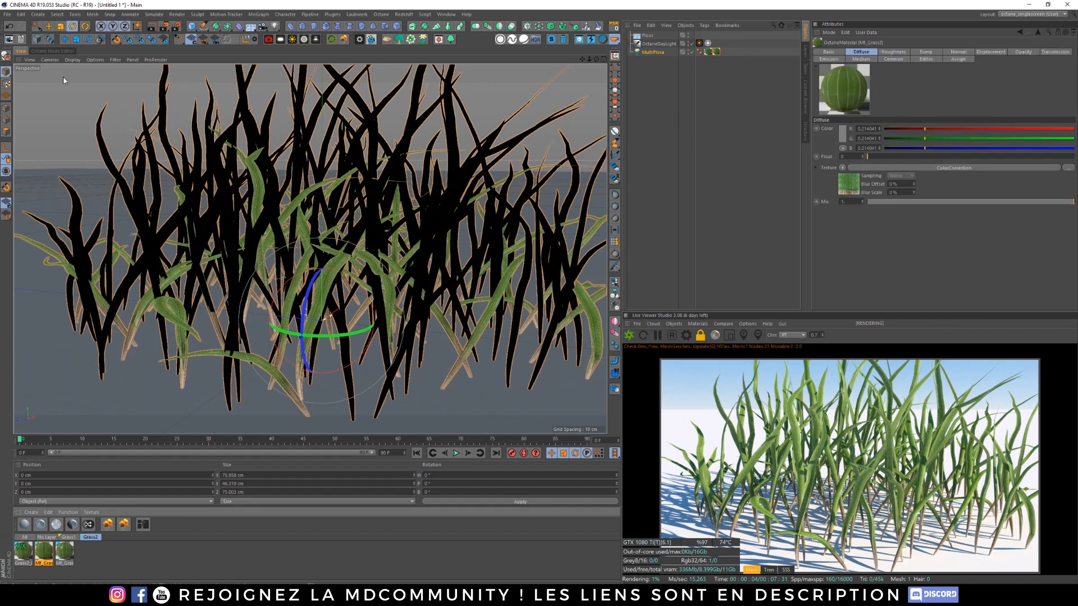
pyautogui.click(65, 51)
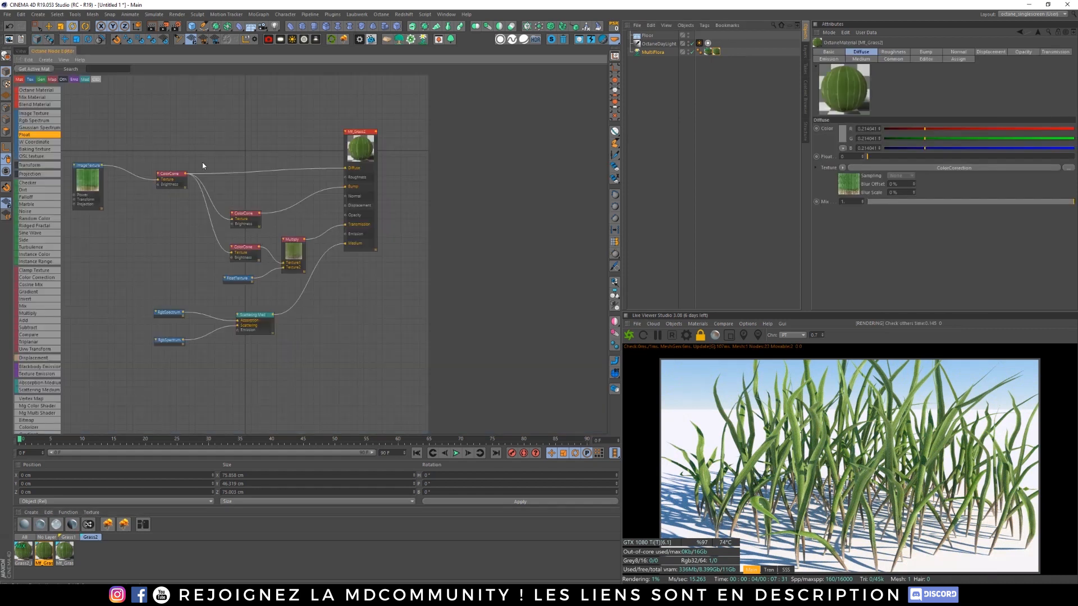
pyautogui.click(177, 178)
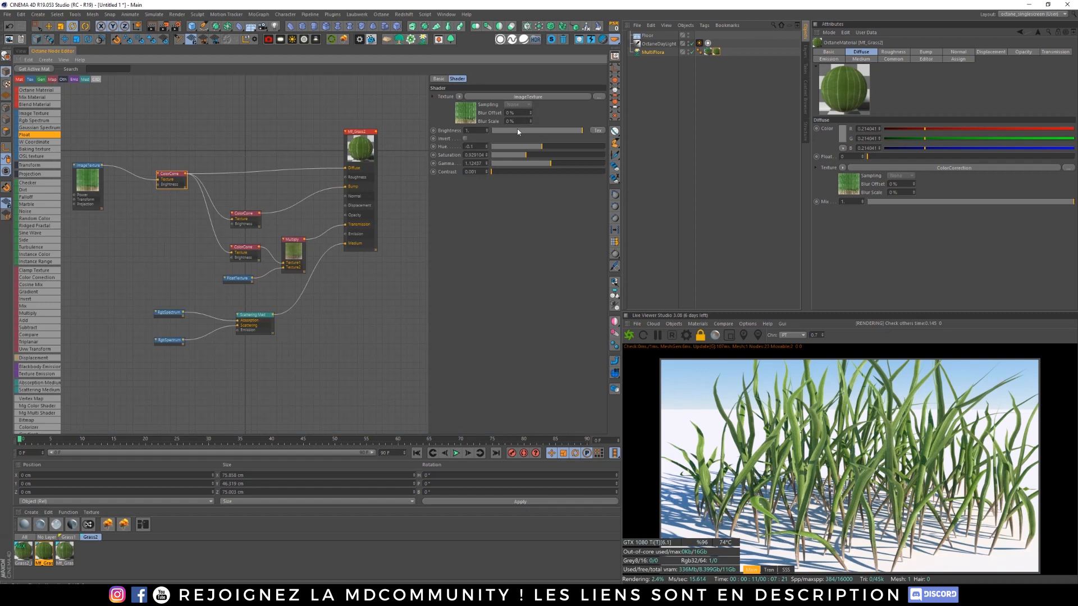
pyautogui.moveTo(536, 149)
pyautogui.mouseDown()
pyautogui.moveTo(511, 157)
pyautogui.moveTo(524, 156)
pyautogui.mouseUp()
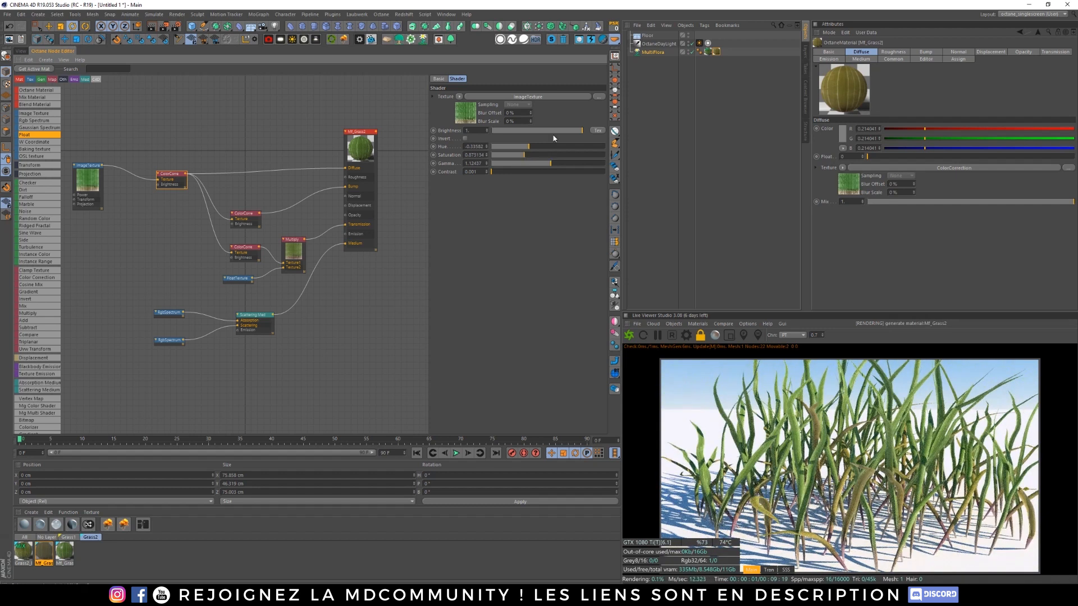
# Step: Set the diffuse Color Correction of Mf_Grass2 to gamma 1.15, hue -0.3 and saturation 0.6
pyautogui.moveTo(551, 167); pyautogui.dragTo(553, 167)
pyautogui.moveTo(469, 163); pyautogui.dragTo(565, 164)
pyautogui.write('15')
pyautogui.press('Return')
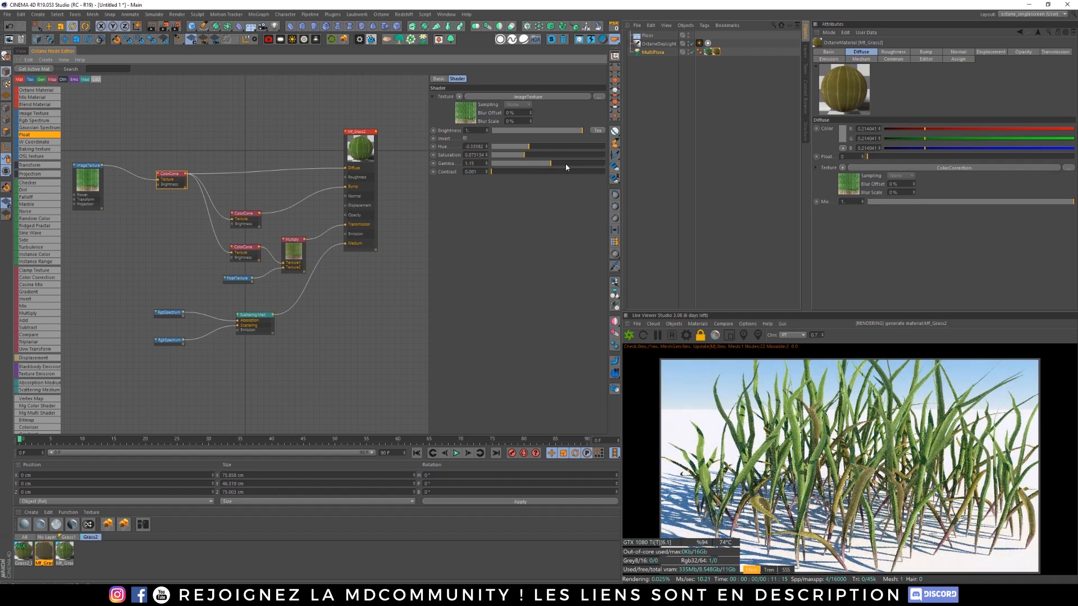
pyautogui.doubleClick(467, 146)
pyautogui.write('-0.3')
pyautogui.press('Return')
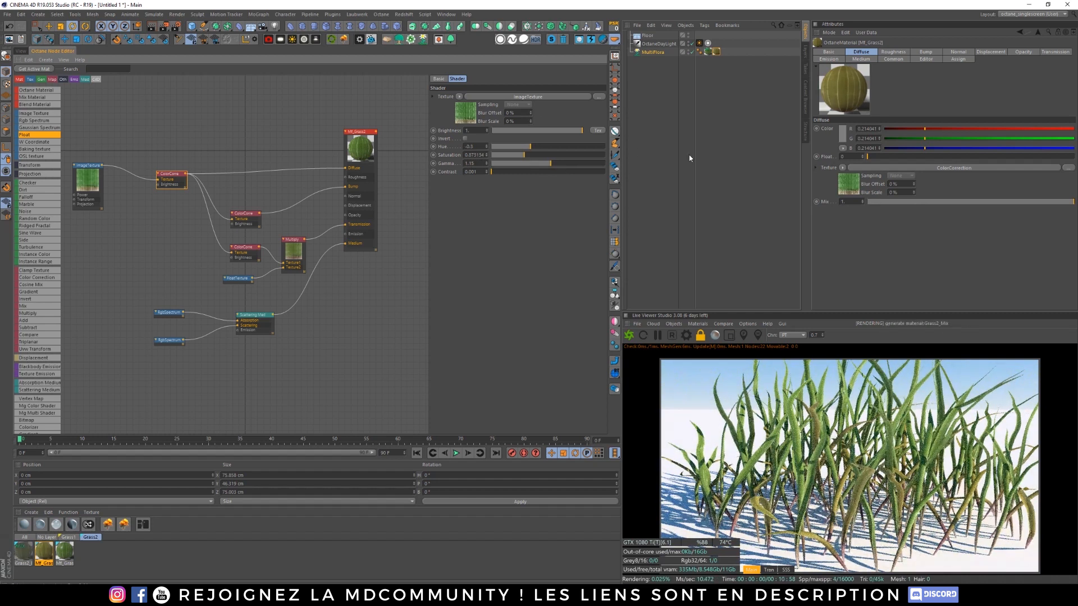
pyautogui.doubleClick(476, 155)
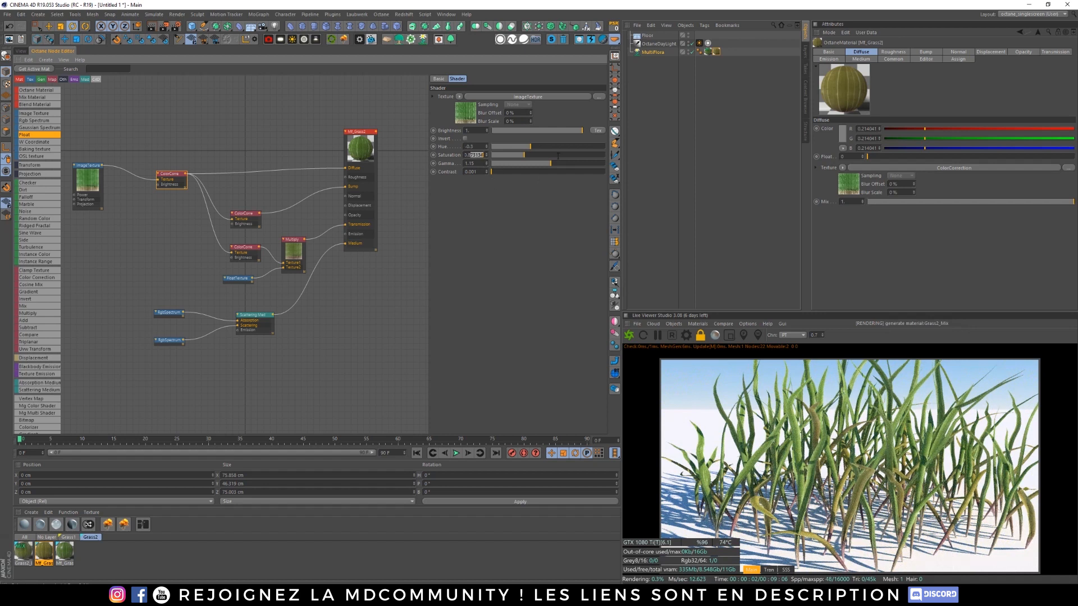
pyautogui.press('BackSpace')
pyautogui.press('Return')
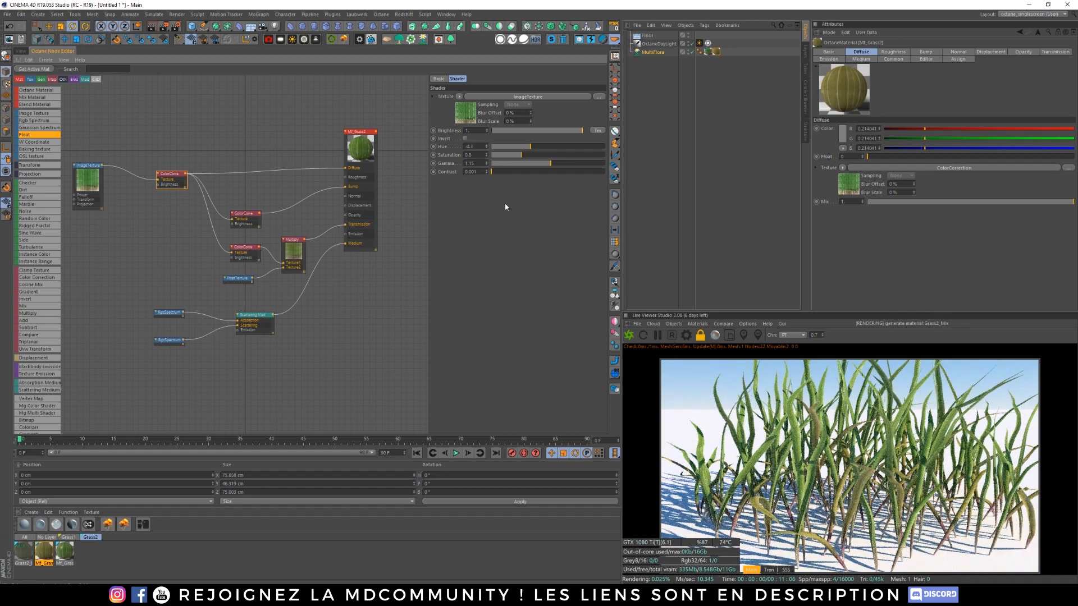
# Step: Copy the adjusted Color Correction node from Mf_Grass2 into the Mf_Grass2_Glossy node graph
pyautogui.rightClick(174, 178)
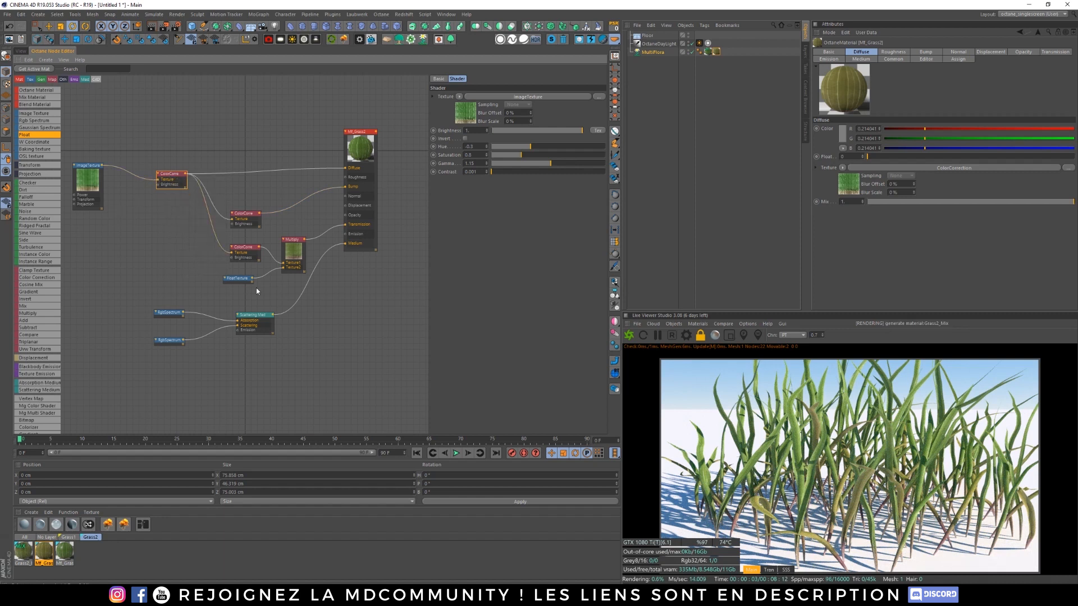
pyautogui.click(61, 552)
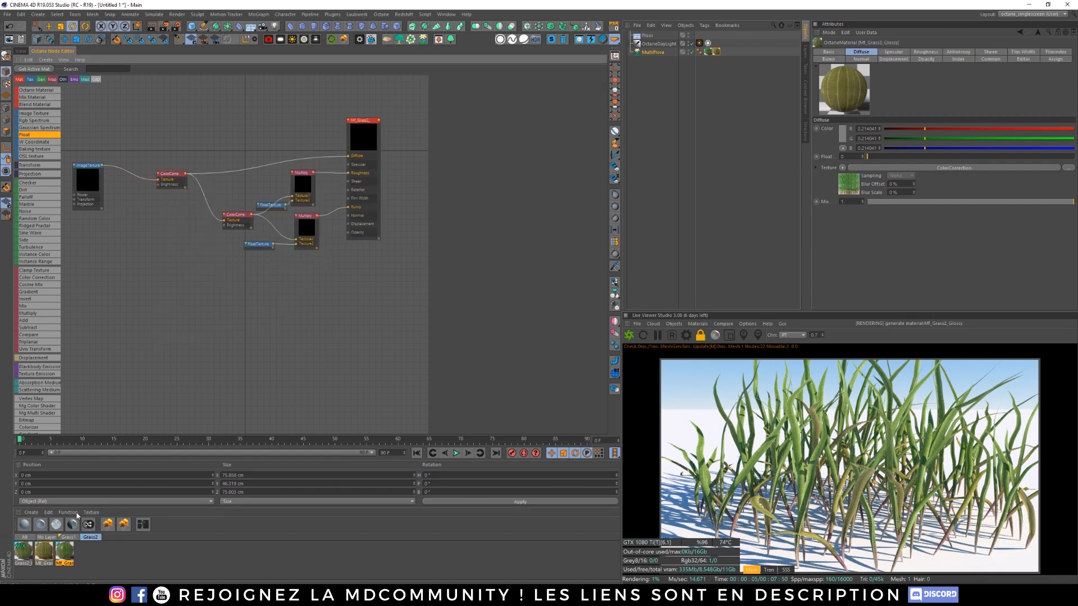
pyautogui.rightClick(185, 145)
pyautogui.click(185, 147)
# Step: Connect the pasted Color Correction to Diffuse and the second Color Correction, with the image texture as its input
pyautogui.moveTo(191, 144); pyautogui.dragTo(350, 160)
pyautogui.moveTo(191, 145); pyautogui.dragTo(224, 225)
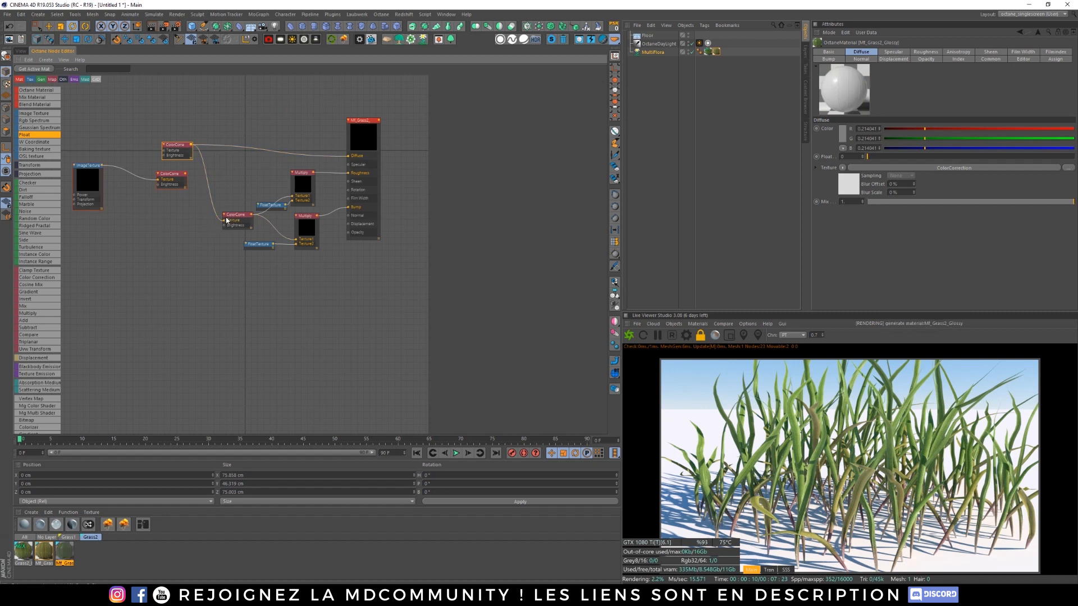
pyautogui.click(232, 219)
pyautogui.moveTo(158, 179); pyautogui.dragTo(171, 151)
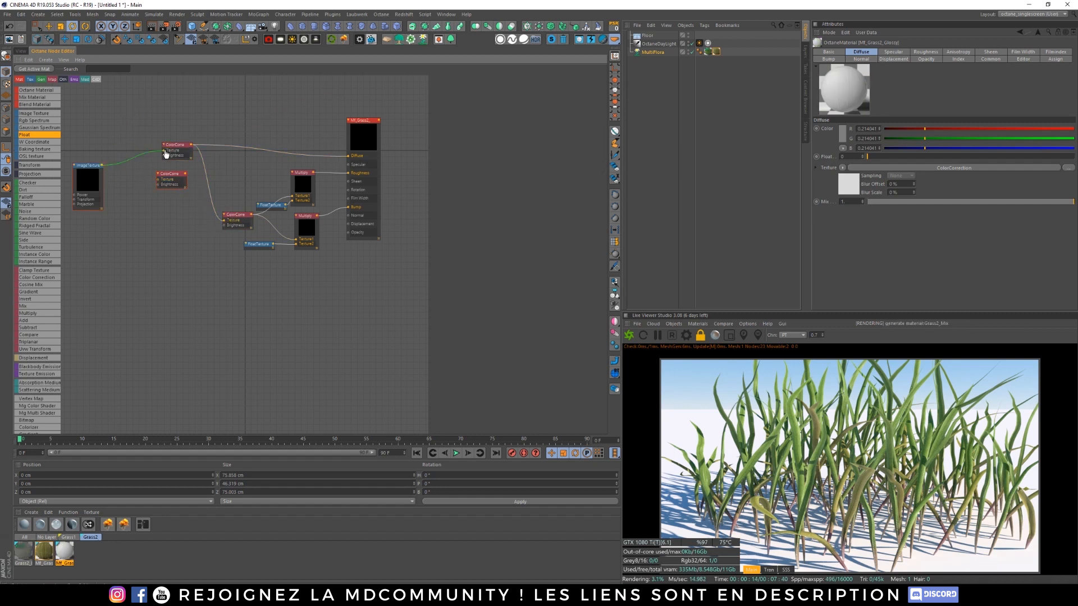
# Step: Delete the old Color Correction node from the Mf_Grass2_Glossy graph and move the pasted node into its place
pyautogui.click(175, 178)
pyautogui.press('Delete')
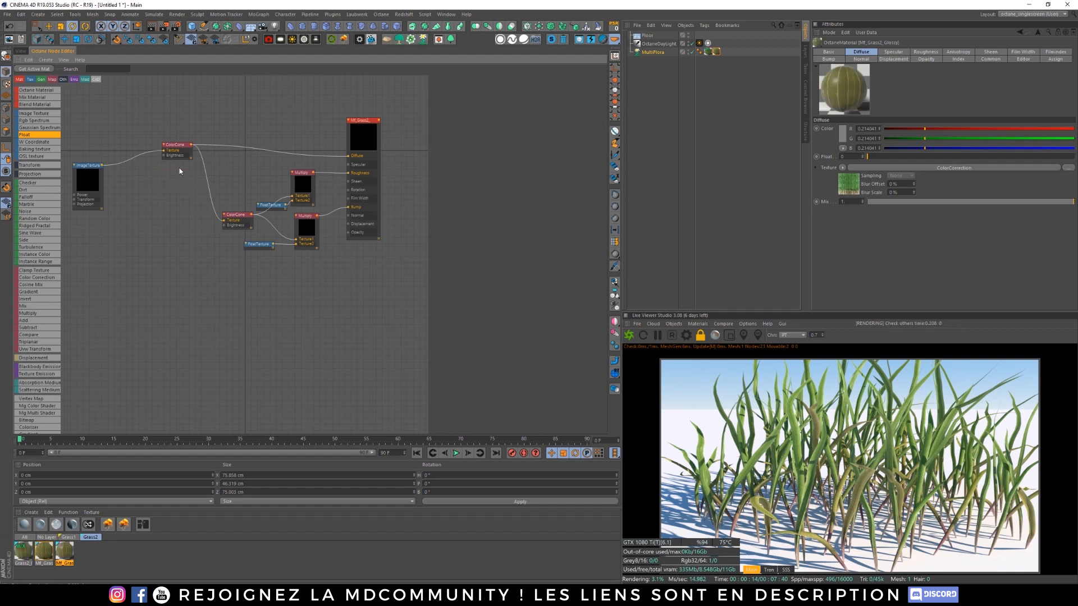
pyautogui.moveTo(176, 145); pyautogui.dragTo(167, 166)
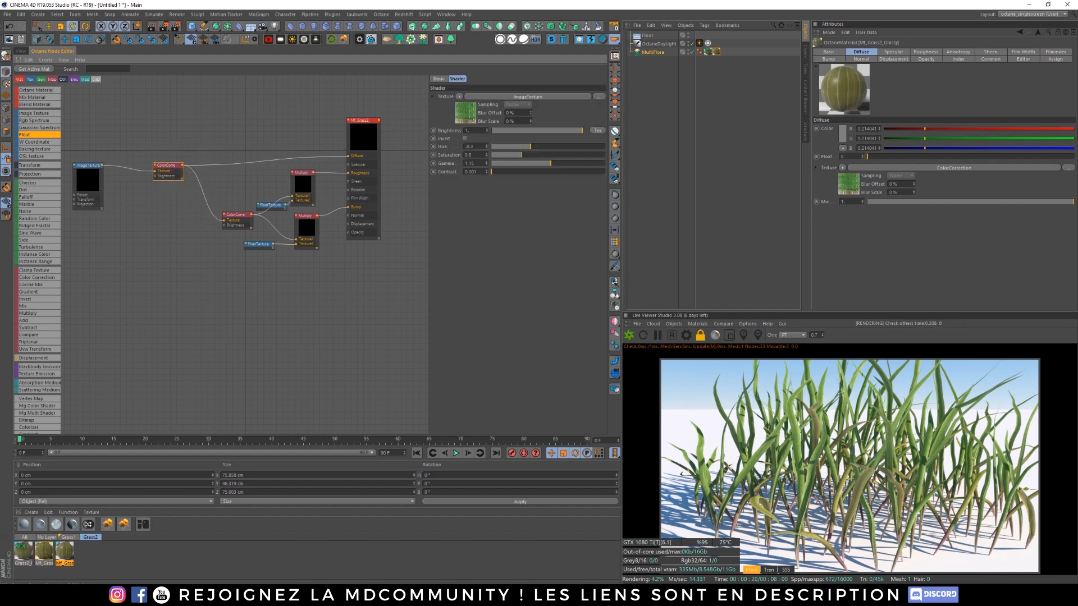
# Step: Examine the grass render in its Main, Transmission and SSS passes, with the whole clump in view
pyautogui.click(23, 550)
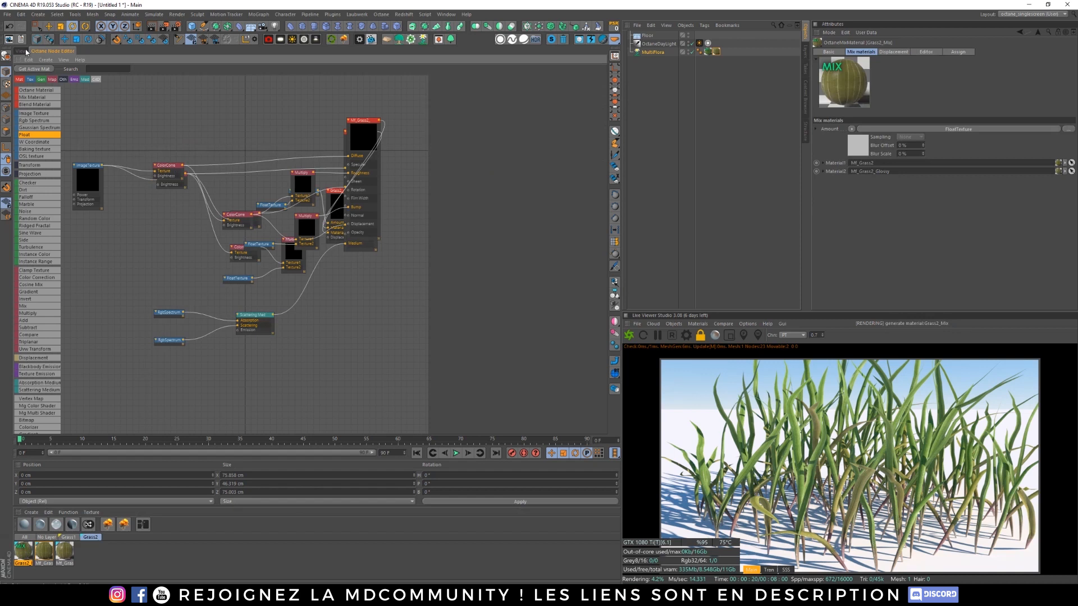
pyautogui.click(26, 51)
pyautogui.moveTo(714, 56); pyautogui.dragTo(716, 52)
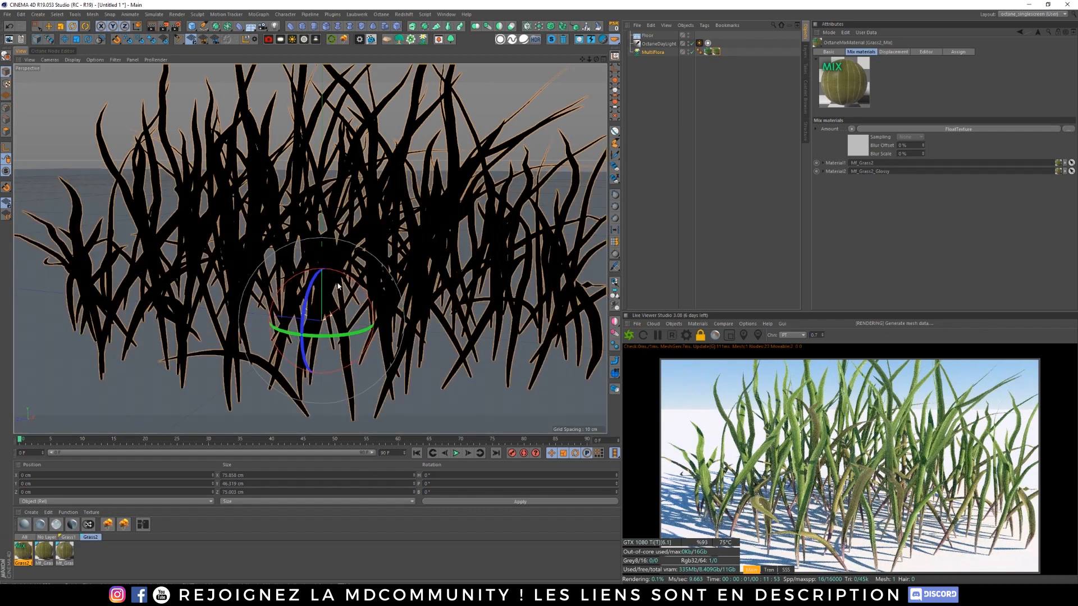
pyautogui.click(768, 570)
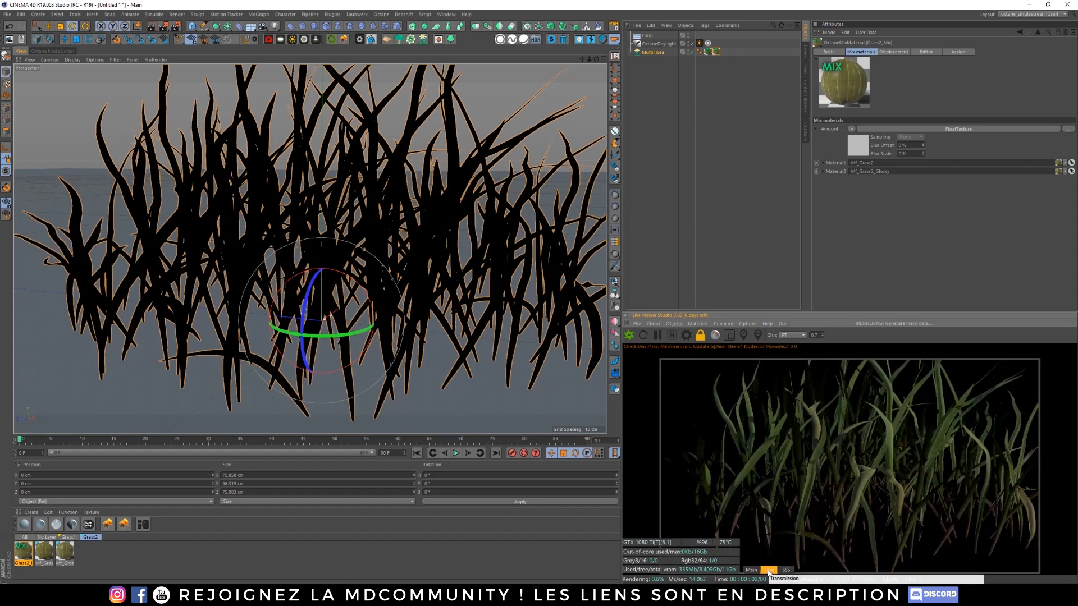
pyautogui.click(786, 571)
pyautogui.click(750, 569)
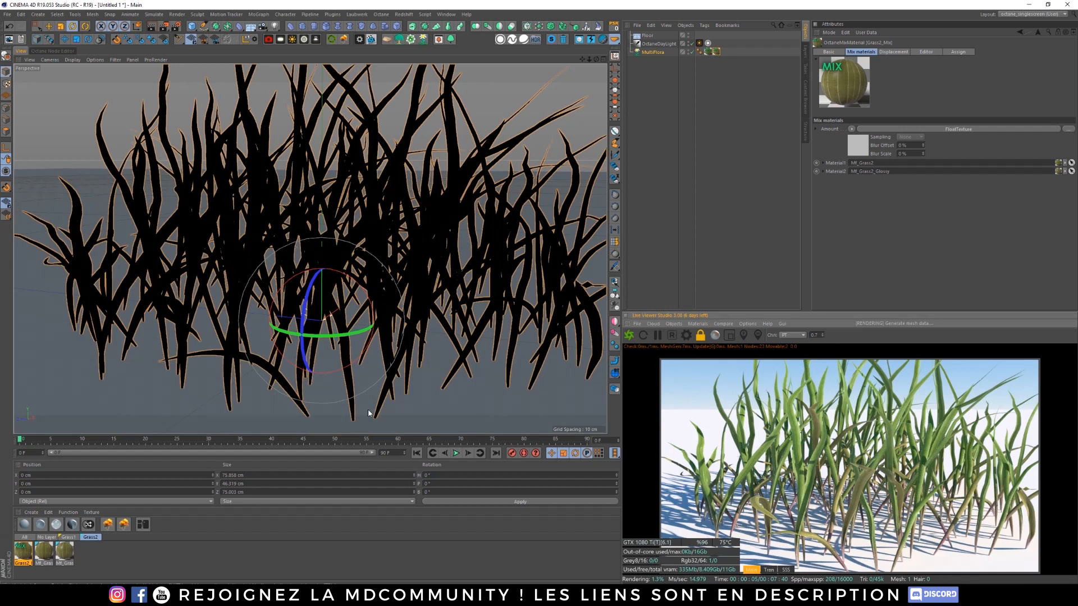
pyautogui.scroll(-5, 366, 275)
pyautogui.moveTo(395, 290)
pyautogui.keyDown('alt'); pyautogui.mouseDown()
pyautogui.moveTo(352, 285)
pyautogui.moveTo(384, 289)
pyautogui.mouseUp(); pyautogui.keyUp('alt')
pyautogui.scroll(5, 392, 279)
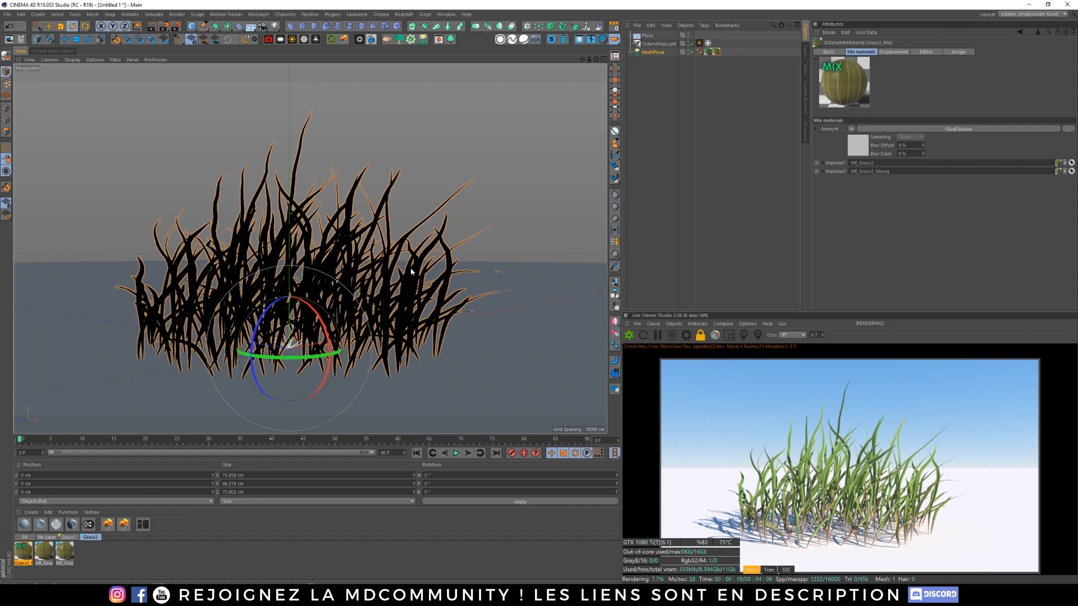
# Step: Duplicate the MultiFlora object and disable the original generator
pyautogui.click(636, 224)
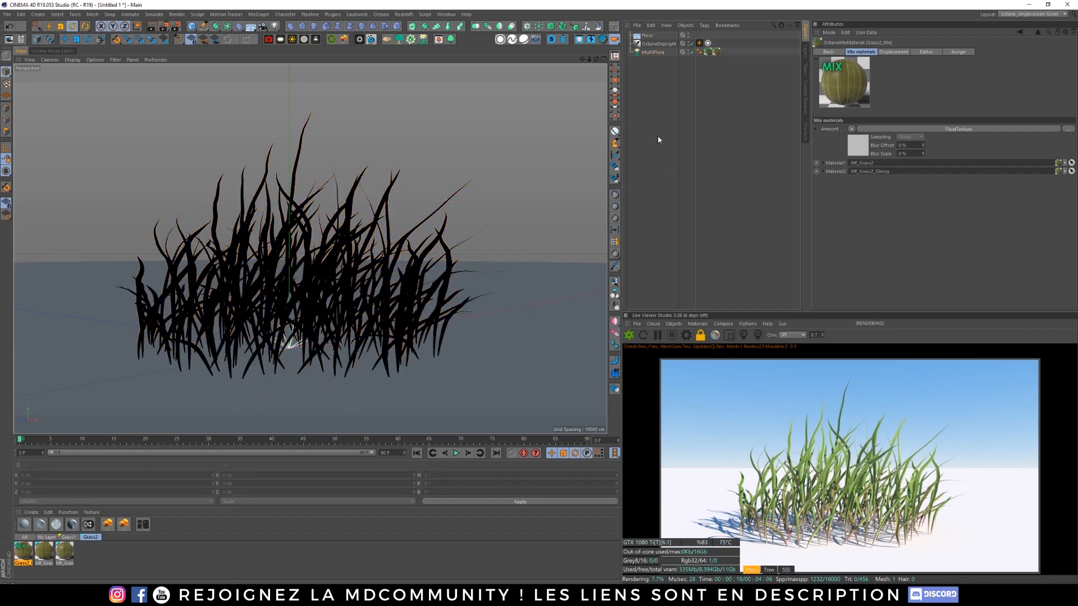
pyautogui.click(653, 51)
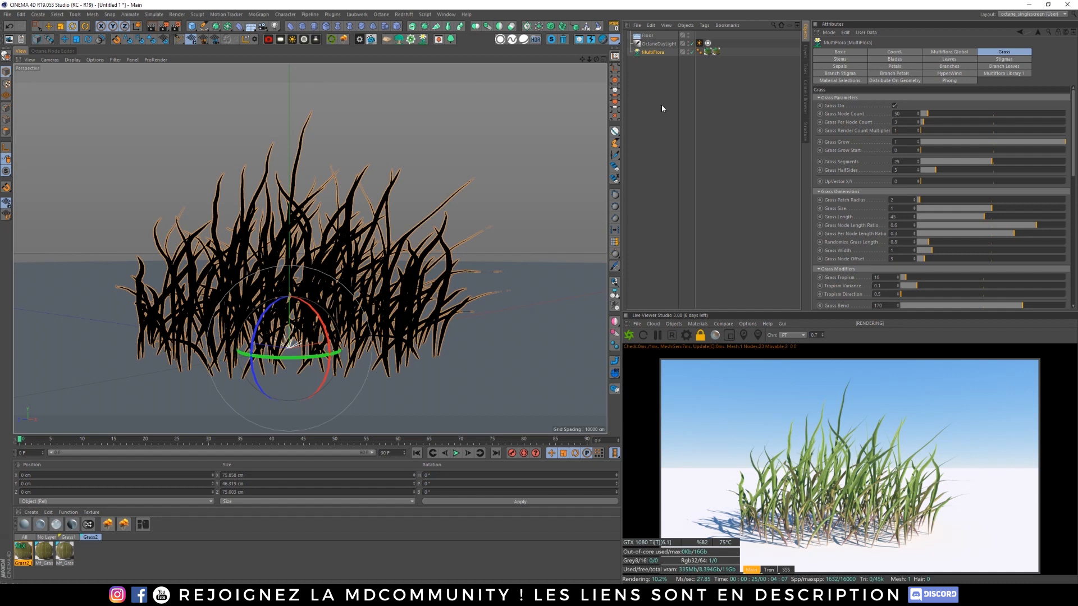
pyautogui.moveTo(655, 52); pyautogui.dragTo(658, 53)
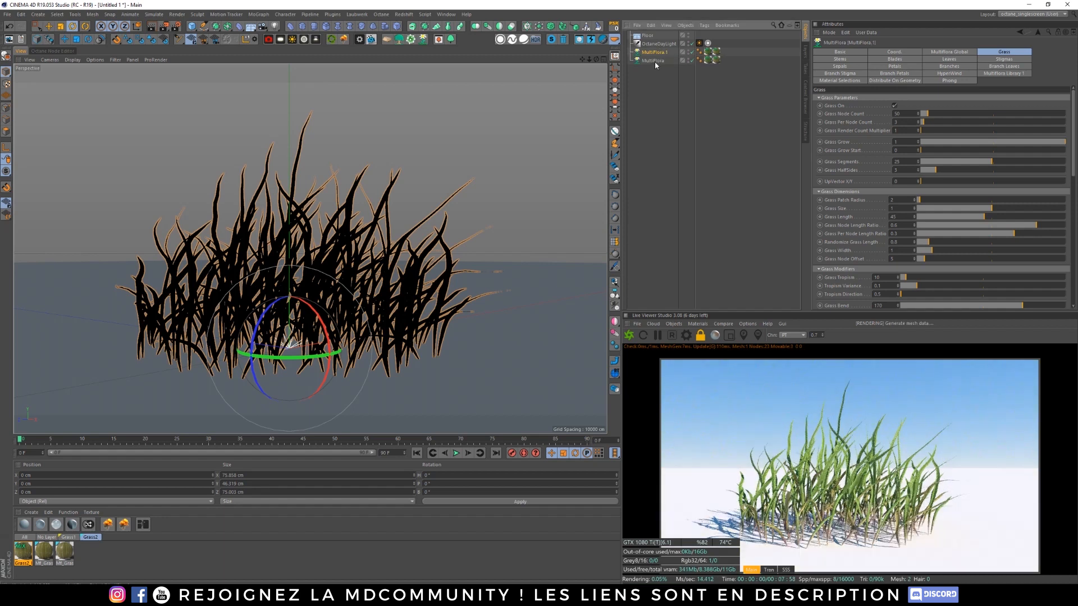
pyautogui.click(693, 60)
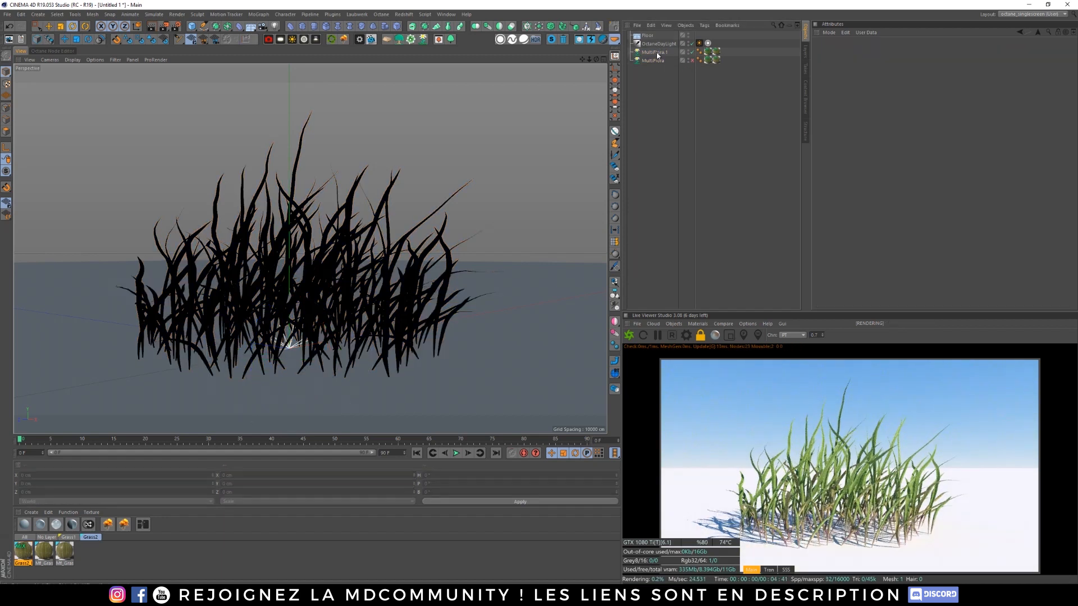
# Step: Convert the MultiFlora.1 copy to editable polygons and delete the leftover tags from its parent object
pyautogui.click(654, 51)
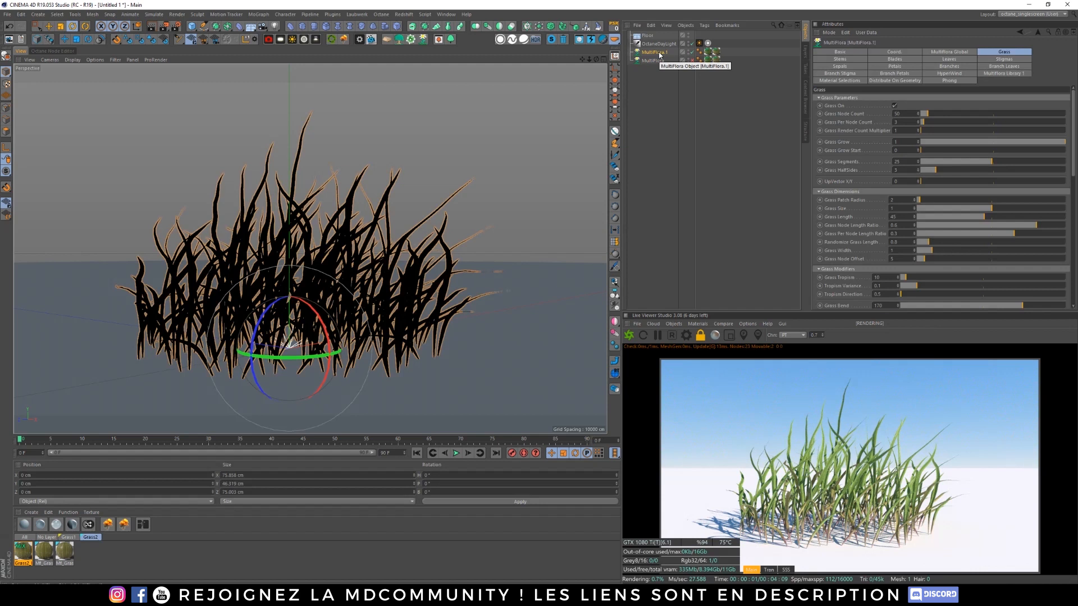
pyautogui.press('c')
pyautogui.moveTo(715, 48); pyautogui.dragTo(696, 52)
pyautogui.press('Delete')
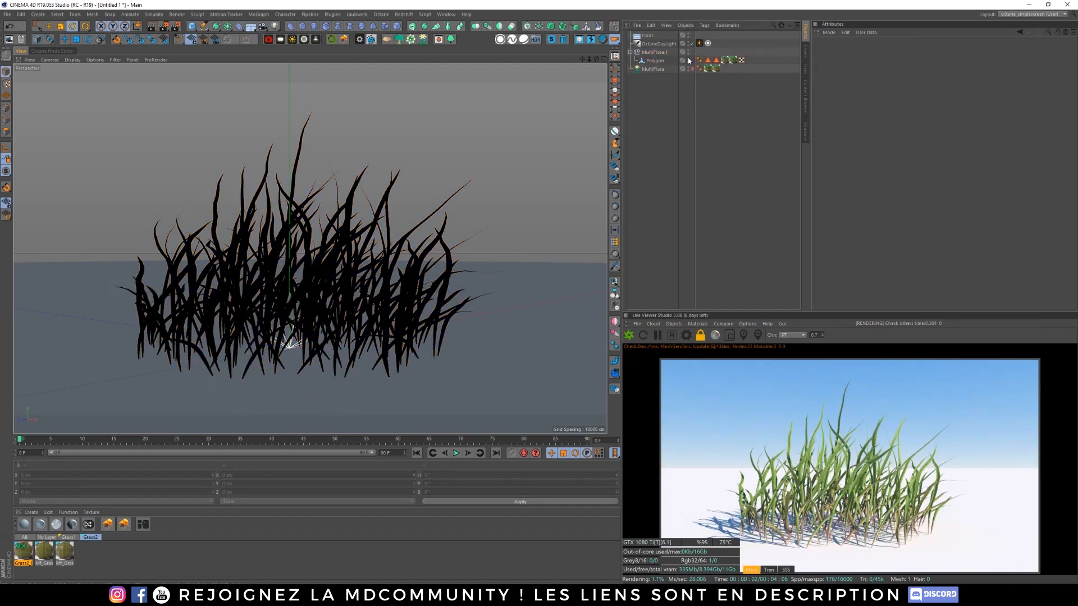
# Step: Rename the converted Polygon object as Grass1
pyautogui.click(654, 61)
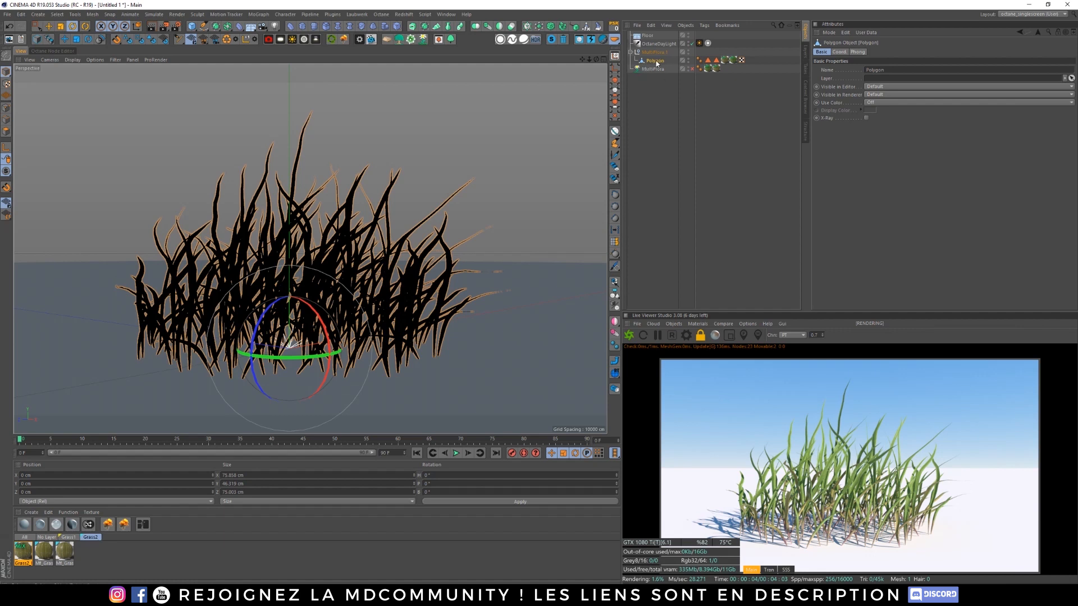
pyautogui.doubleClick(655, 61)
pyautogui.write('Gra')
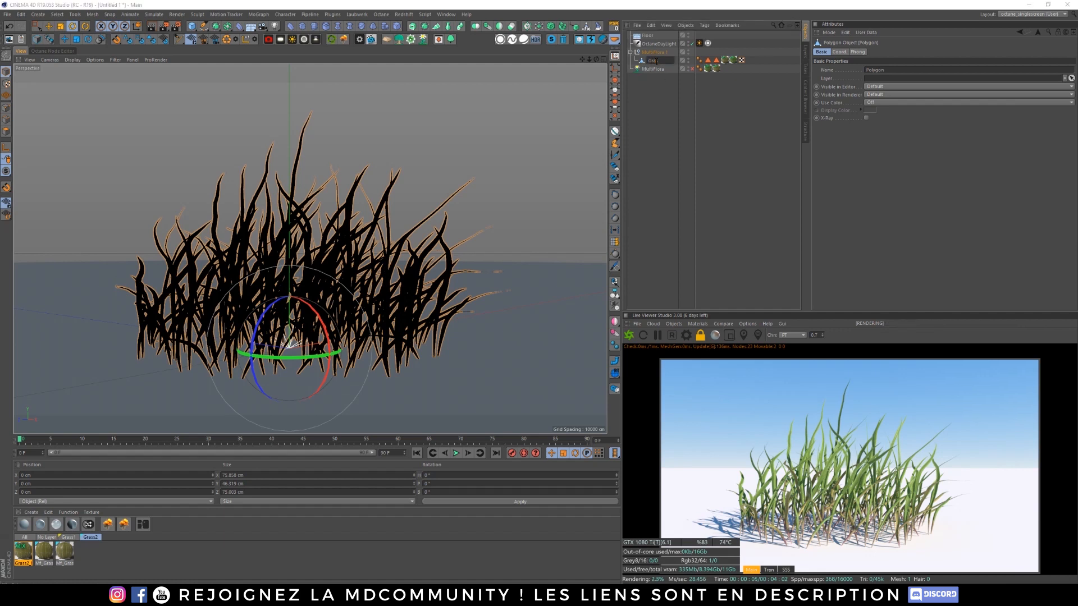
pyautogui.write('ss1')
pyautogui.press('Return')
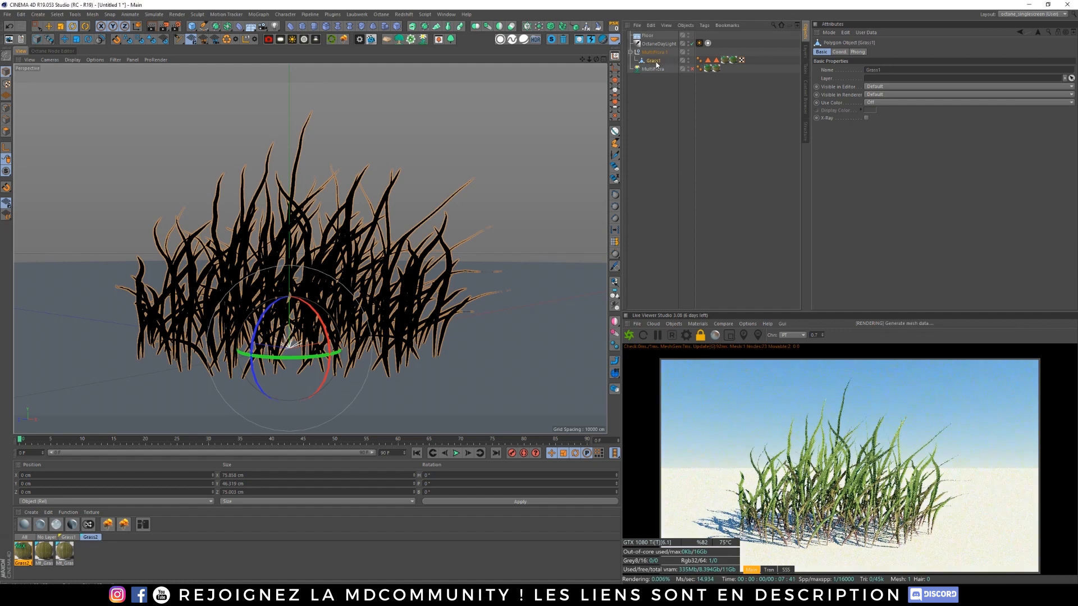
# Step: Inspect Grass1's polygon selection tags and texture tags to see which selection each mix material uses
pyautogui.click(708, 60)
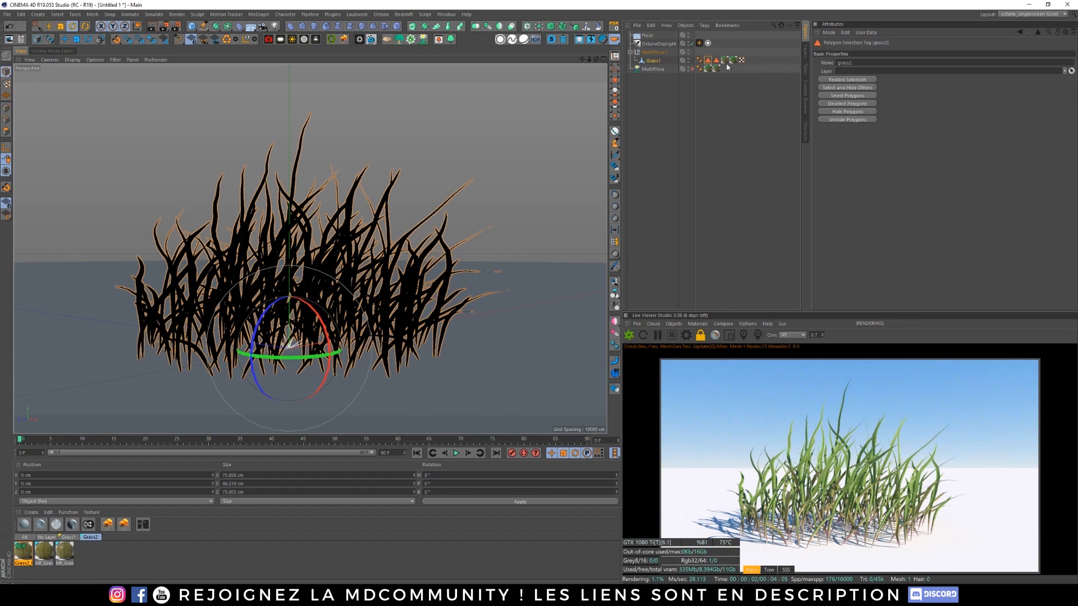
pyautogui.click(716, 60)
pyautogui.click(733, 60)
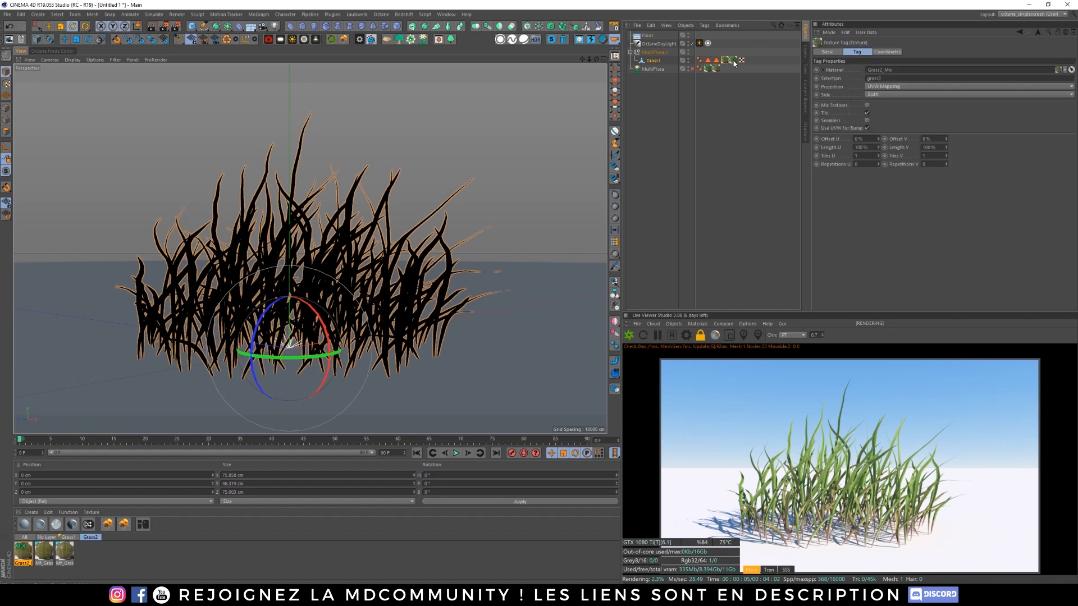
pyautogui.click(835, 80)
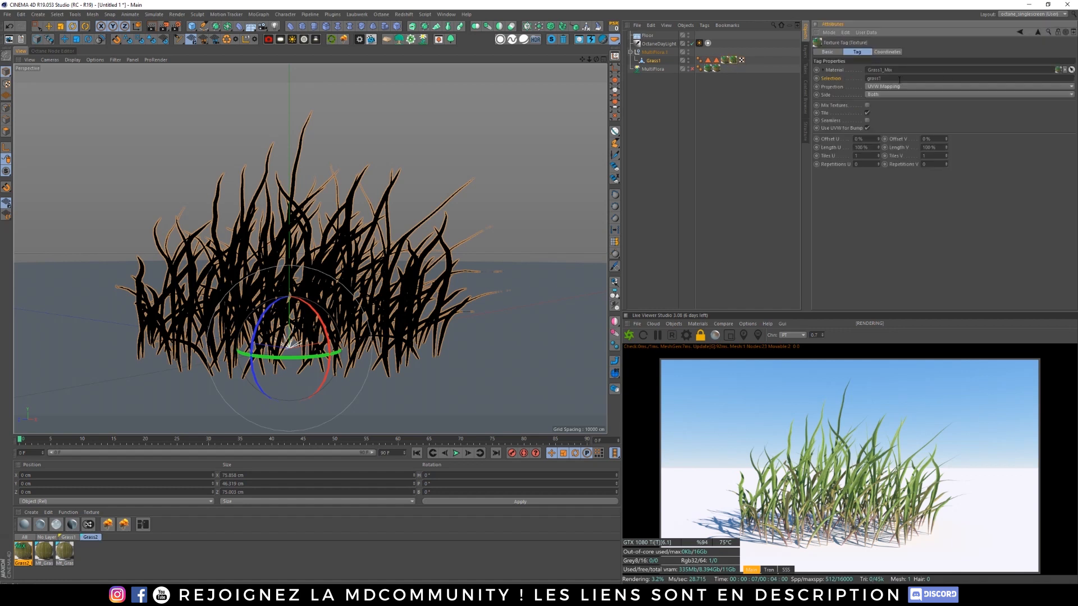
pyautogui.click(708, 59)
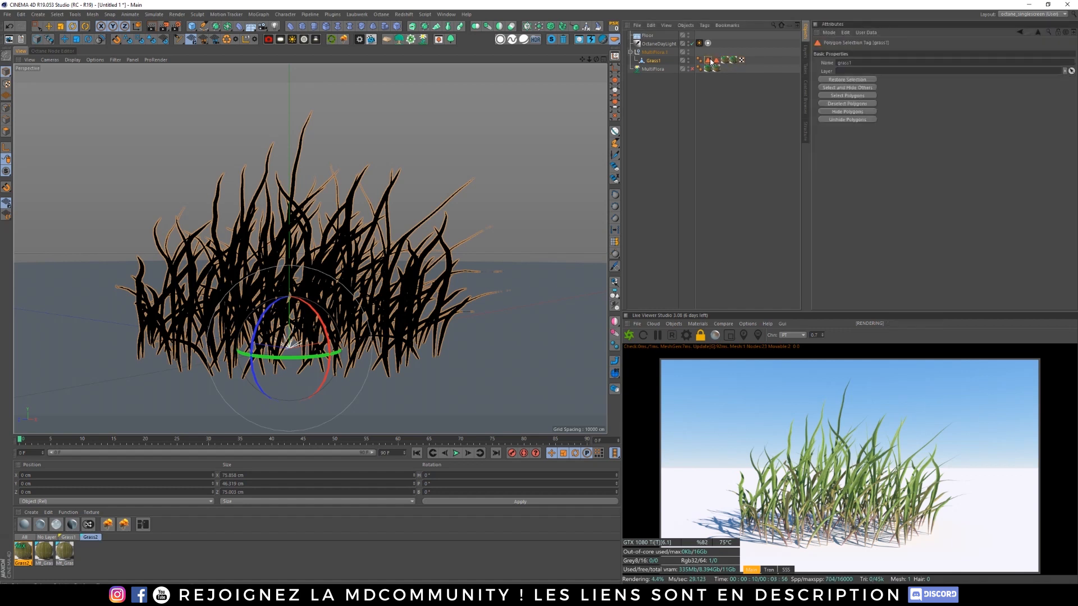
pyautogui.click(653, 60)
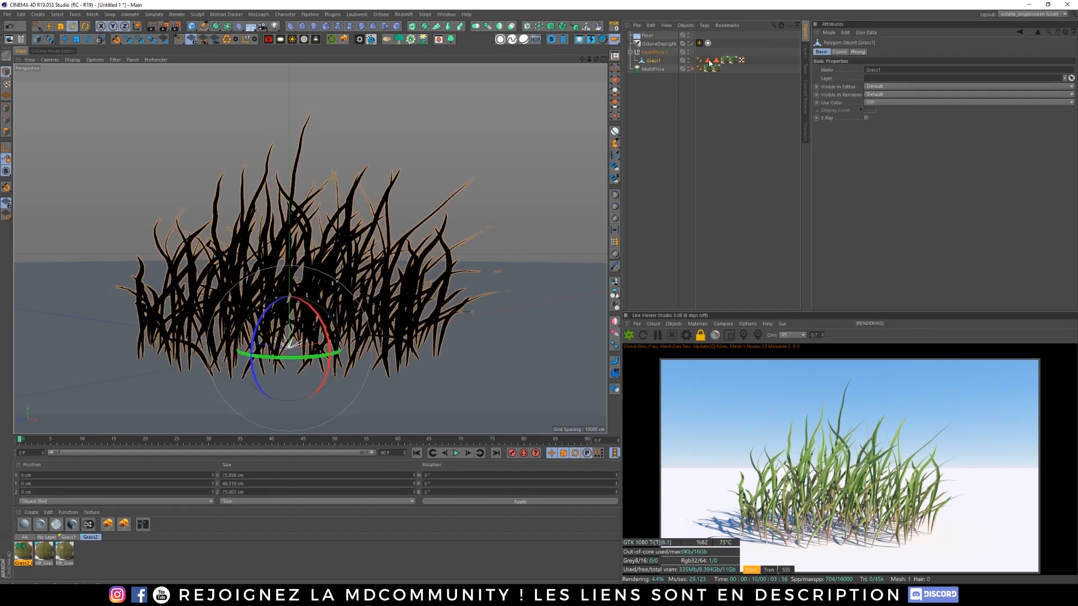
# Step: Split the grass2 selection's polygons into a separate object and delete them from Grass1
pyautogui.click(709, 61)
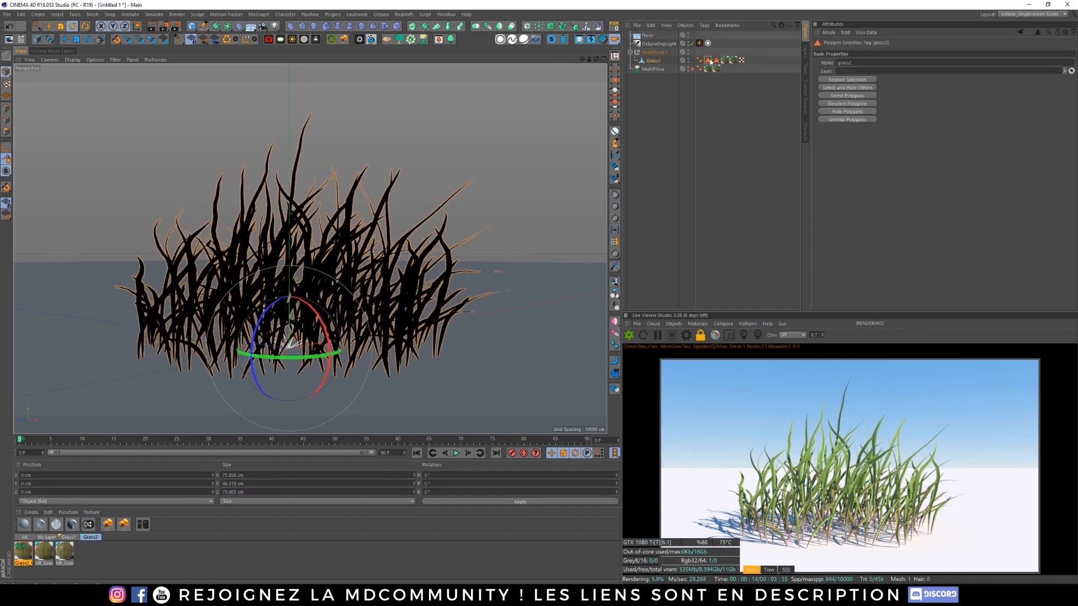
pyautogui.click(7, 132)
pyautogui.click(867, 97)
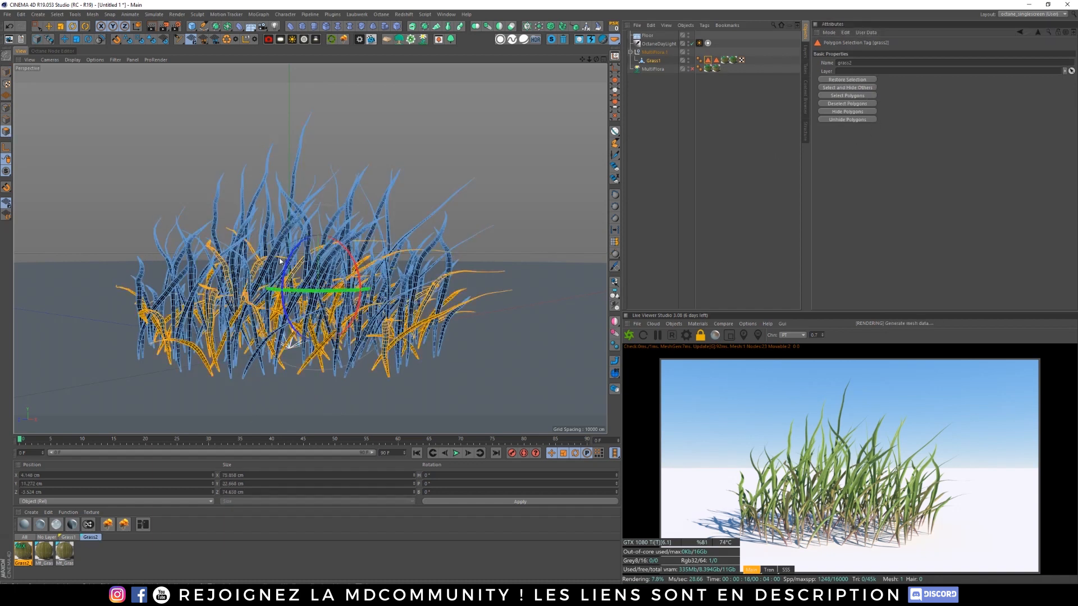
pyautogui.press('u')
pyautogui.press('p')
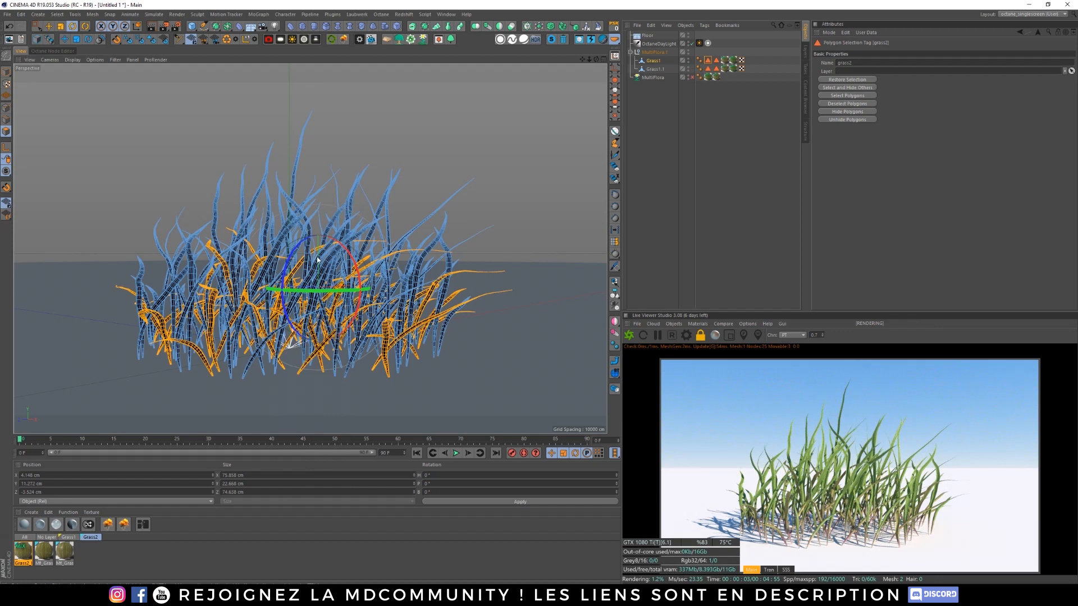
pyautogui.press('Delete')
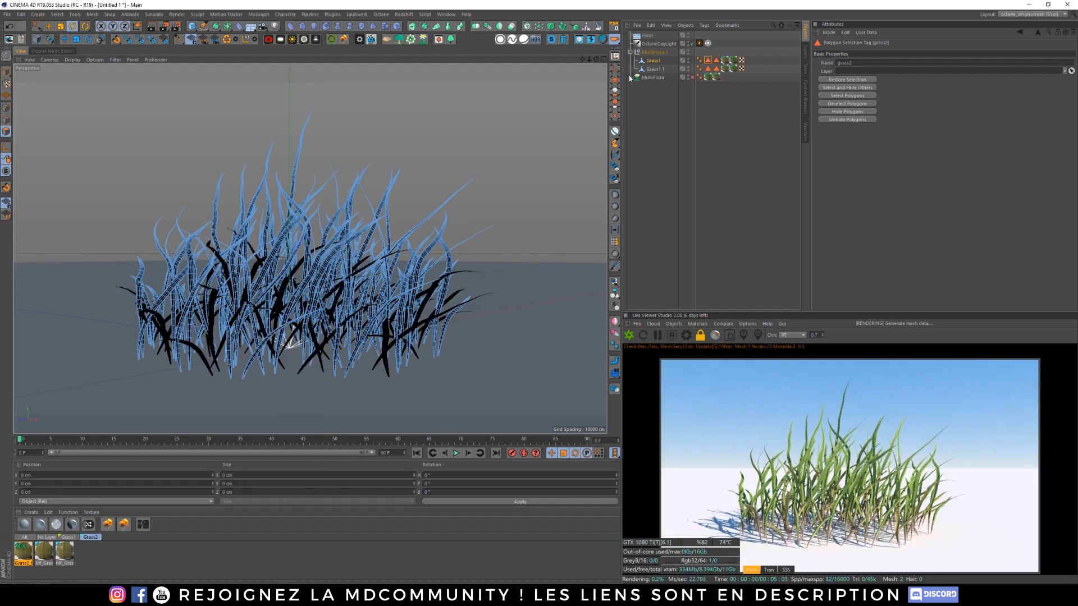
# Step: Move the Grass1 object about 62 cm along negative X, away from the split-off blades
pyautogui.click(5, 71)
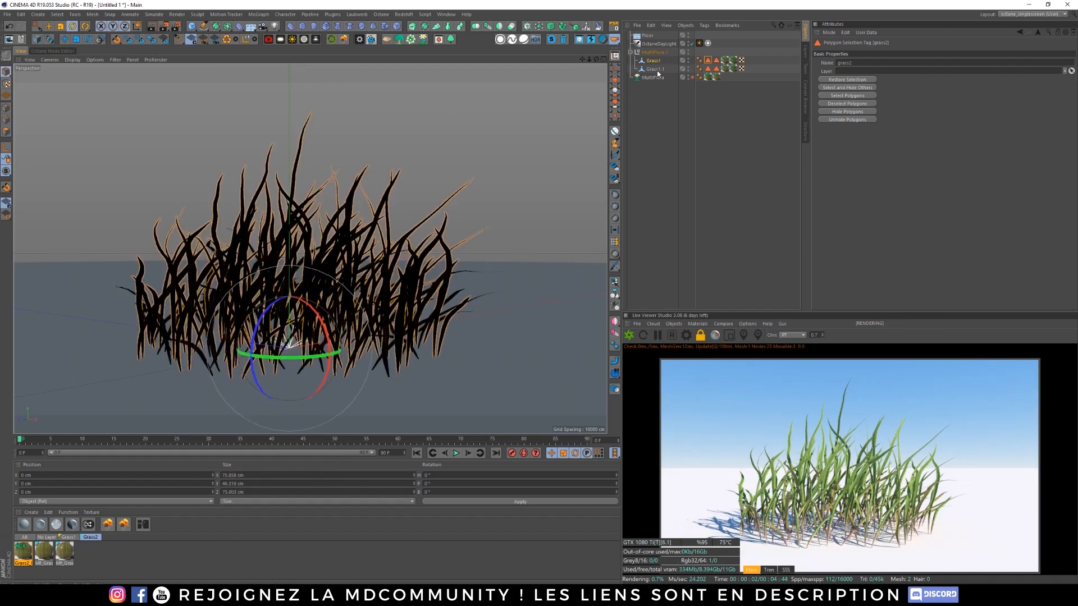
pyautogui.click(653, 61)
pyautogui.click(50, 26)
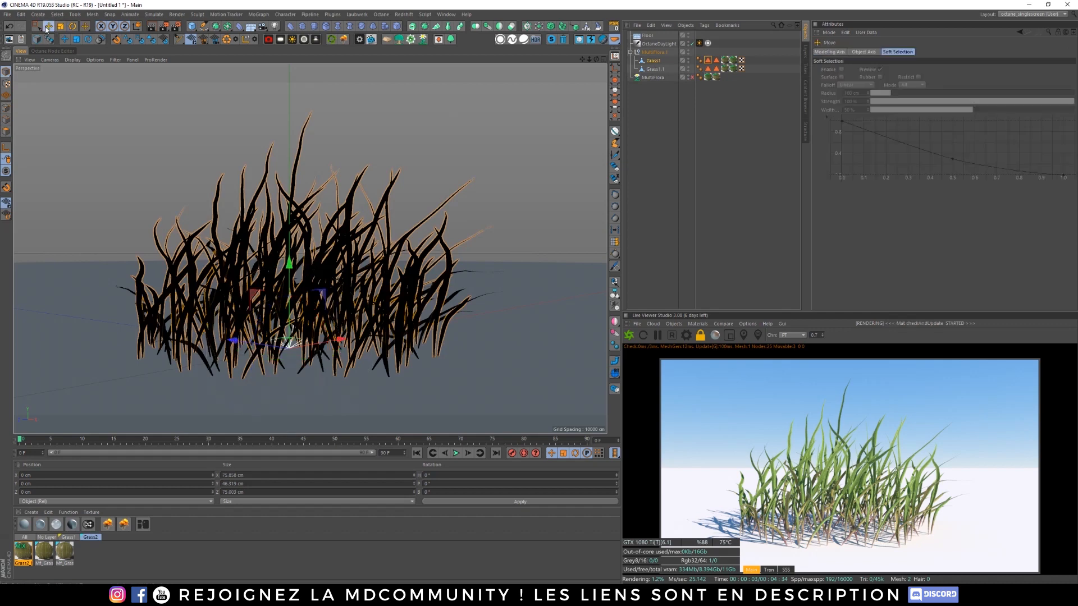
pyautogui.keyDown('alt'); pyautogui.moveTo(385, 340); pyautogui.dragTo(332, 355); pyautogui.keyUp('alt')
pyautogui.moveTo(432, 333); pyautogui.dragTo(89, 360)
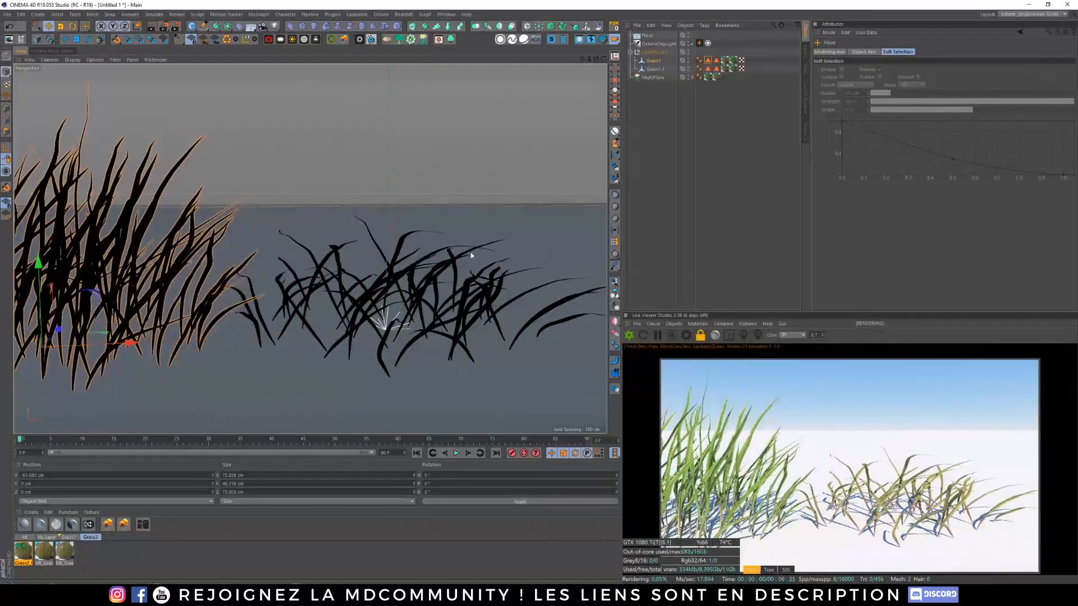
# Step: Rename the split-off Grass1.1 object as Grass2
pyautogui.keyDown('alt'); pyautogui.moveTo(518, 253); pyautogui.dragTo(444, 265, button='middle'); pyautogui.keyUp('alt')
pyautogui.scroll(-5, 444, 265)
pyautogui.keyDown('alt'); pyautogui.moveTo(436, 310); pyautogui.dragTo(379, 291); pyautogui.keyUp('alt')
pyautogui.scroll(2, 390, 288)
pyautogui.keyDown('alt'); pyautogui.moveTo(390, 288); pyautogui.dragTo(394, 303, button='middle'); pyautogui.keyUp('alt')
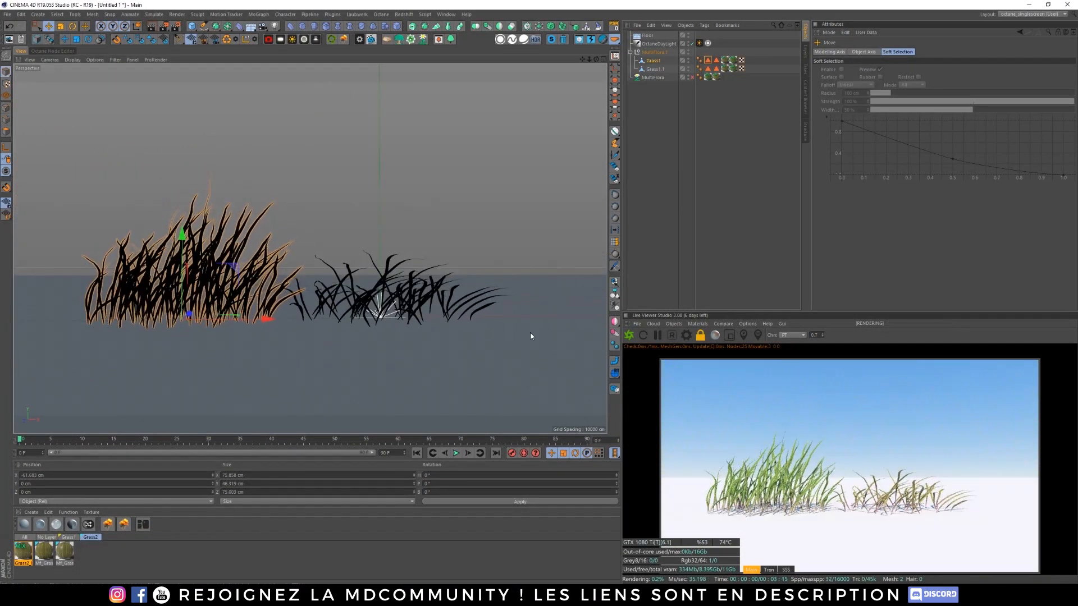
pyautogui.click(655, 69)
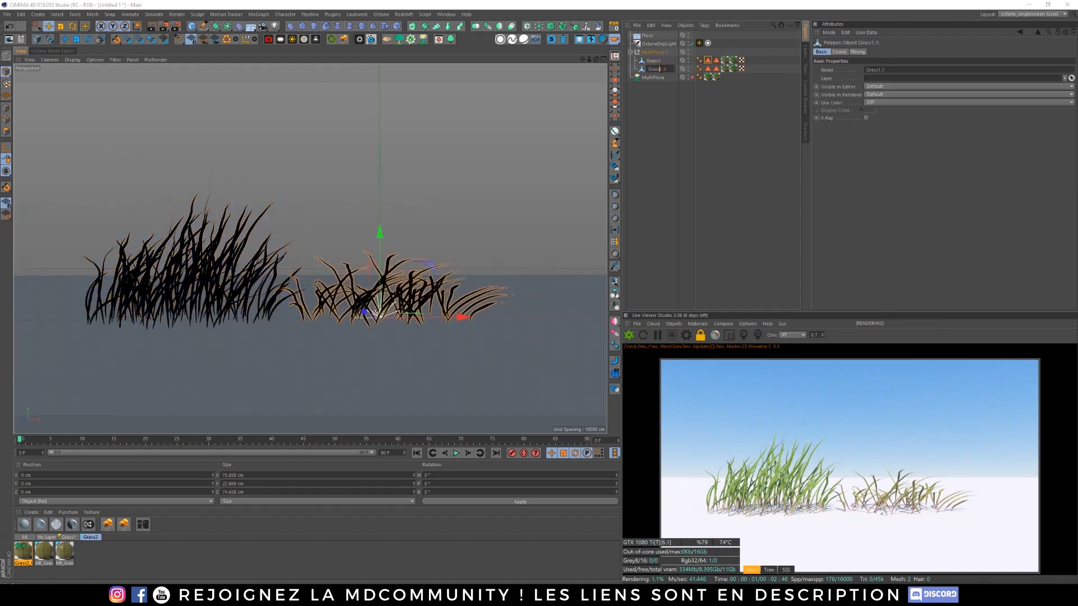
pyautogui.write('2')
pyautogui.press('Return')
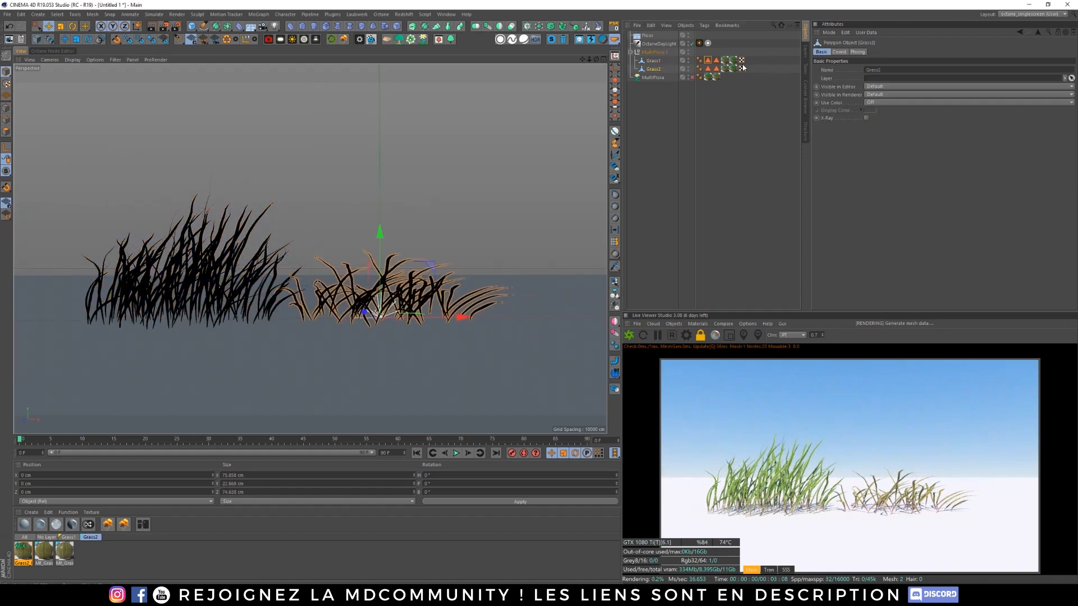
# Step: Delete the grass2 polygon selection tag and the Grass2_Mix texture tag from Grass1
pyautogui.click(655, 61)
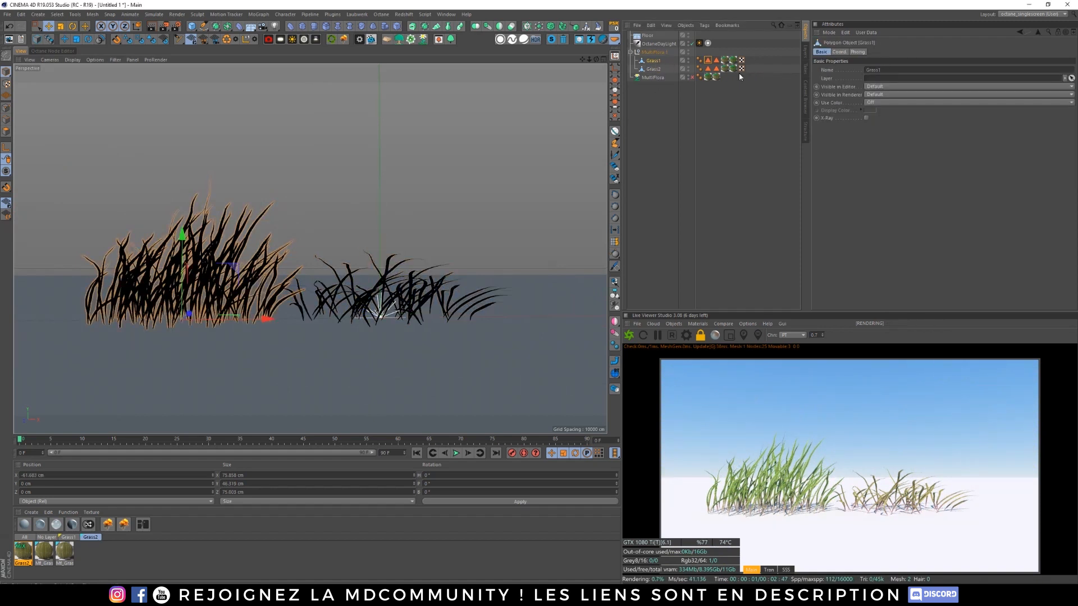
pyautogui.click(708, 60)
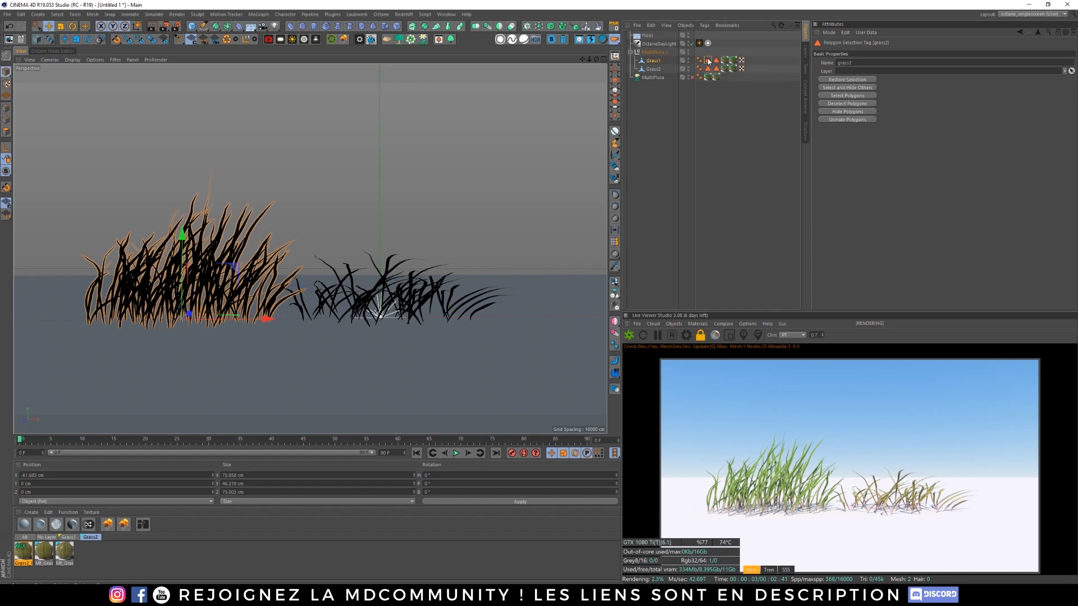
pyautogui.press('Delete')
pyautogui.click(717, 60)
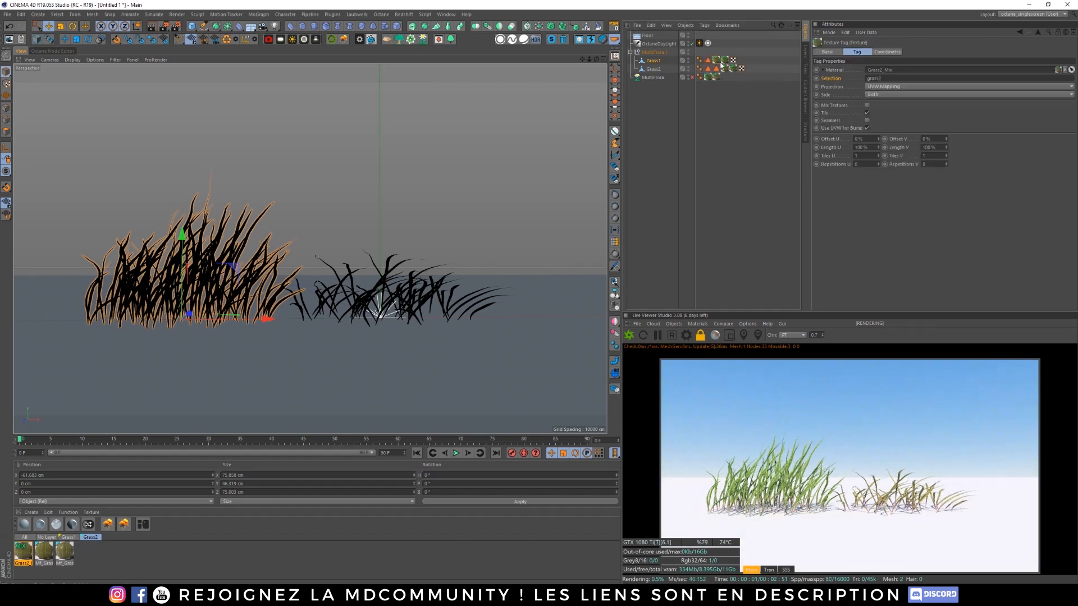
pyautogui.press('Delete')
# Step: Delete the Grass1_Mix texture tag and the grass1 polygon selection tag from Grass2
pyautogui.click(660, 69)
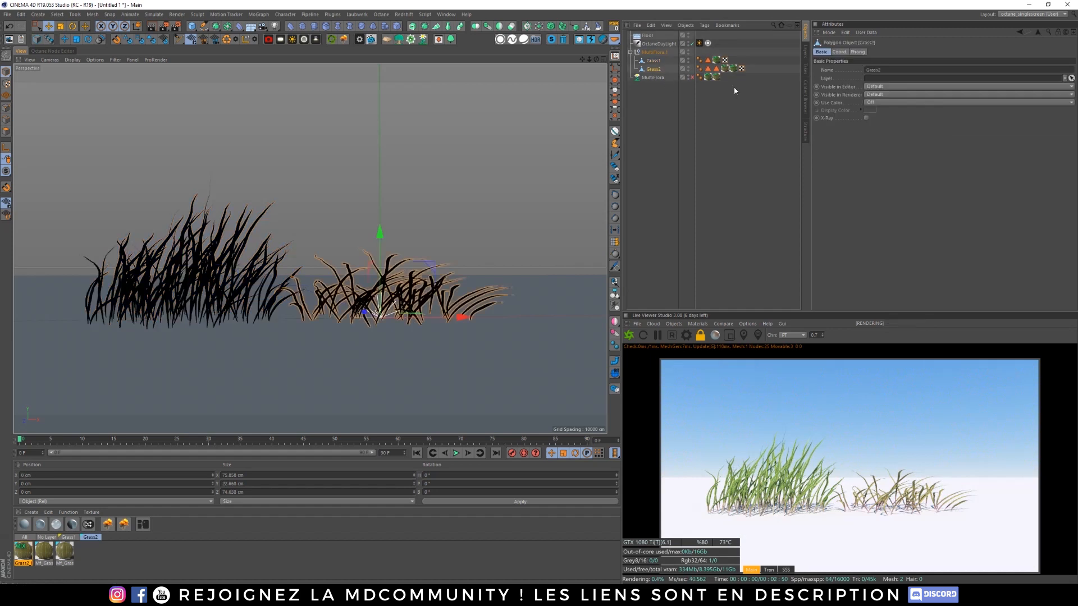
pyautogui.click(734, 69)
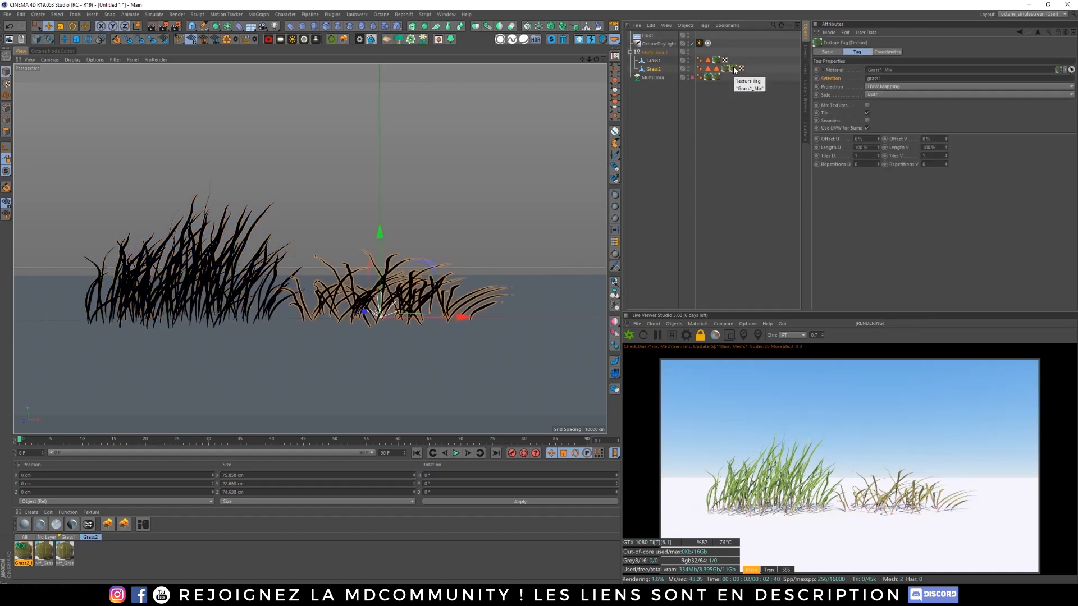
pyautogui.press('Delete')
pyautogui.click(717, 69)
pyautogui.press('Delete')
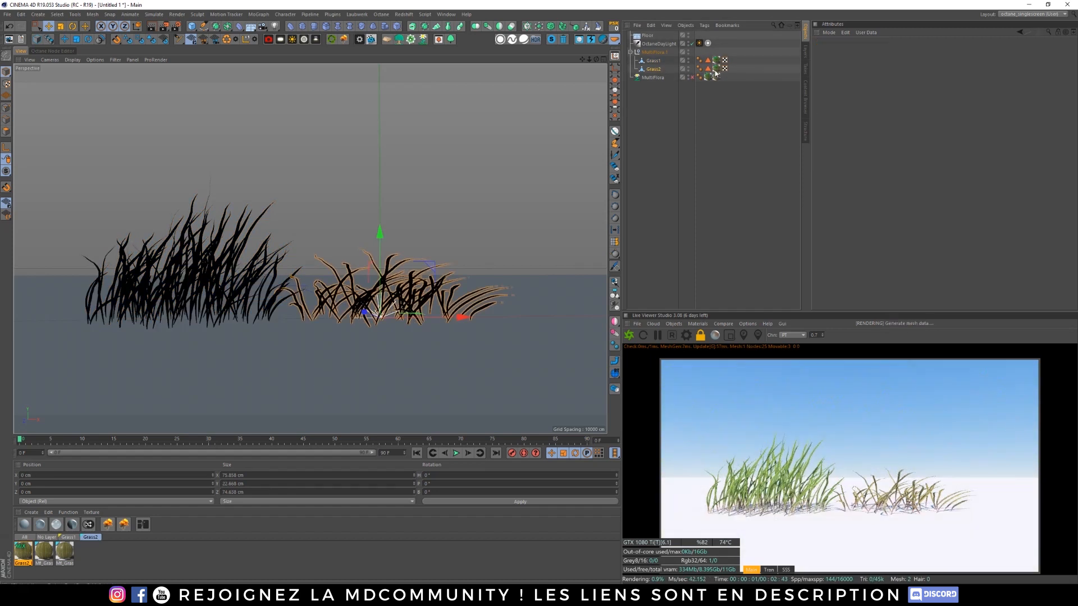
# Step: Reset the Grass1 object's position so it sits back over Grass2, and hide Grass2 in the editor and renderer
pyautogui.click(667, 102)
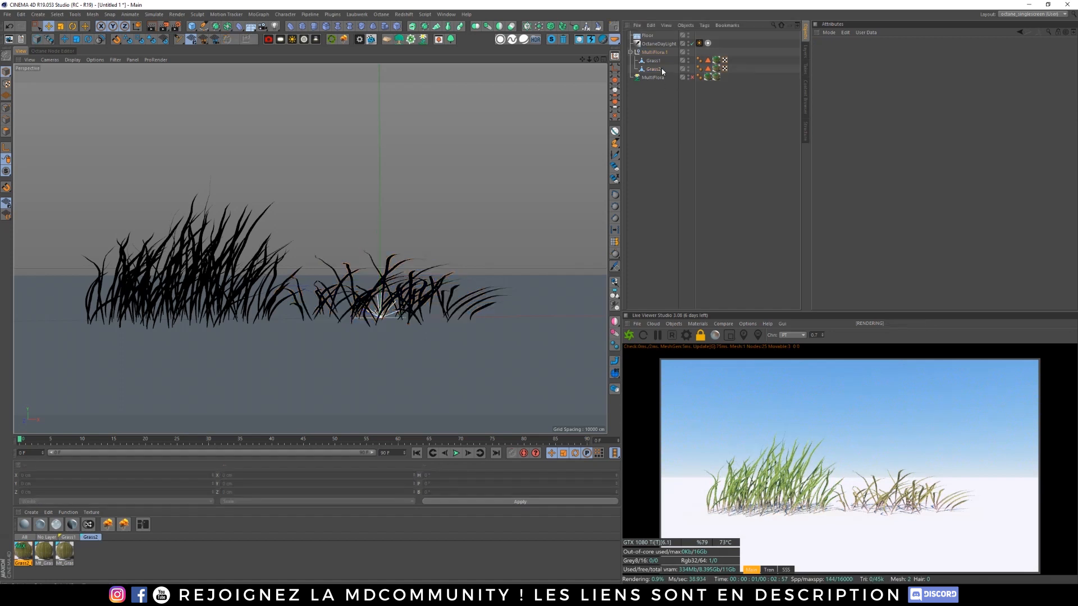
pyautogui.click(661, 61)
pyautogui.click(654, 70)
pyautogui.moveTo(653, 60); pyautogui.dragTo(657, 69)
pyautogui.click(618, 40)
pyautogui.moveTo(655, 59); pyautogui.dragTo(654, 58)
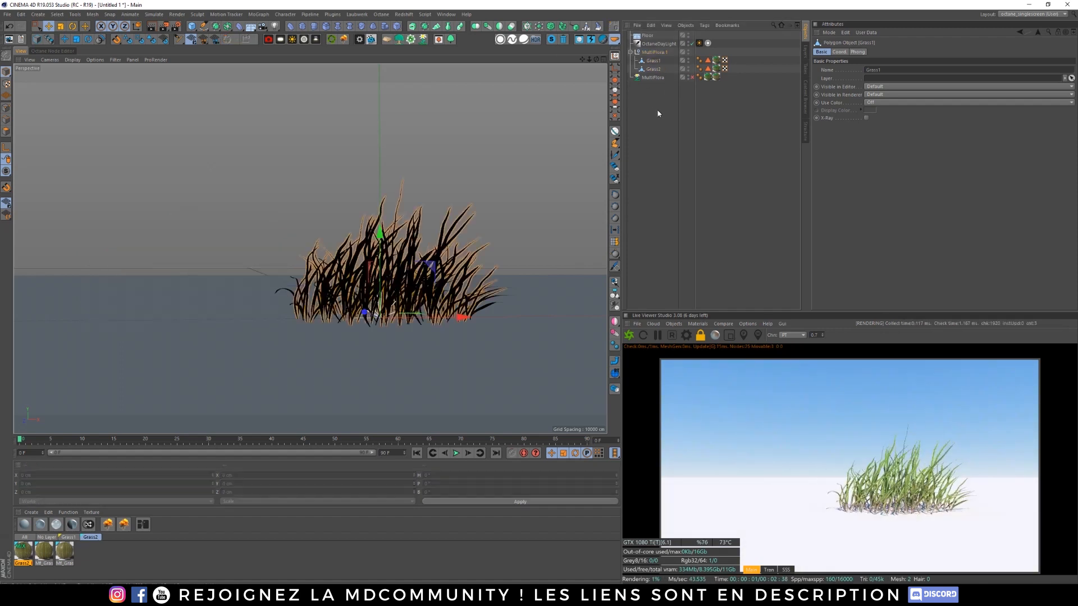
pyautogui.click(654, 68)
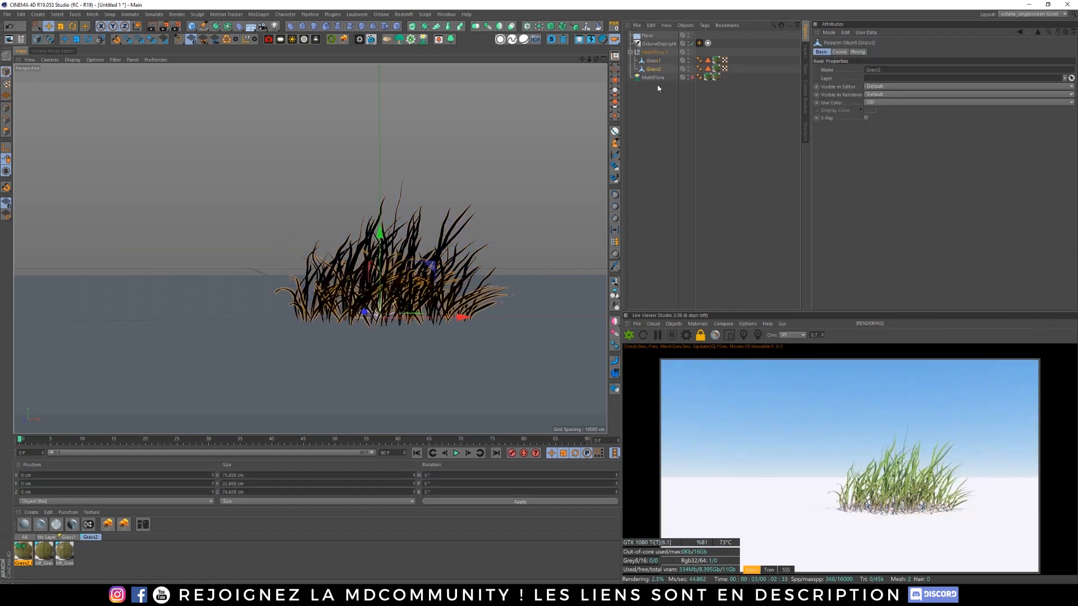
pyautogui.keyDown('ctrl'); pyautogui.click(689, 69); pyautogui.keyUp('ctrl')
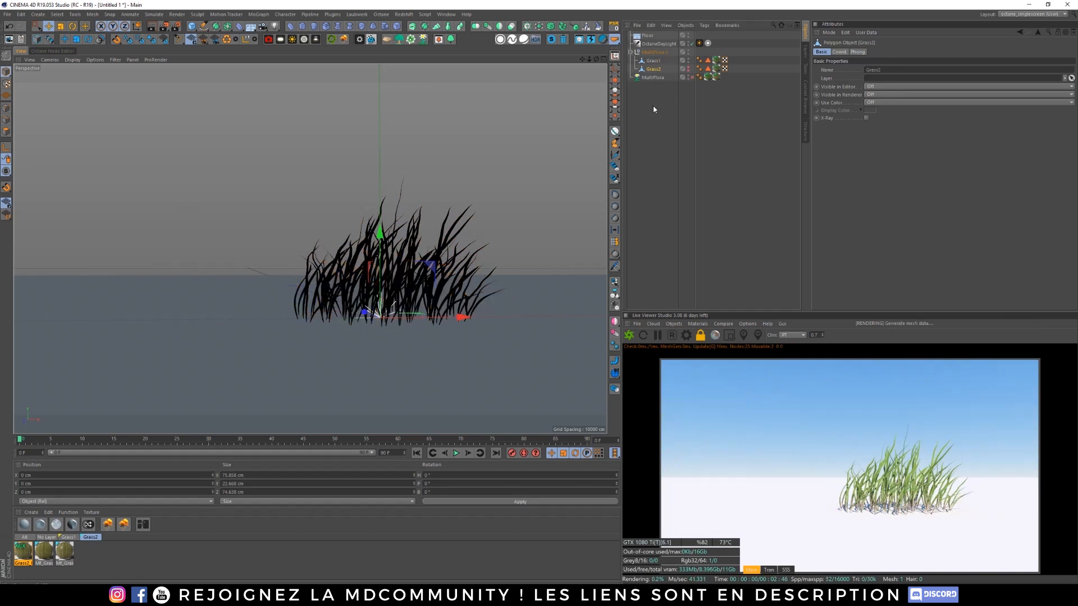
# Step: Run the random_vertex_color user script on the Grass1 object
pyautogui.click(655, 61)
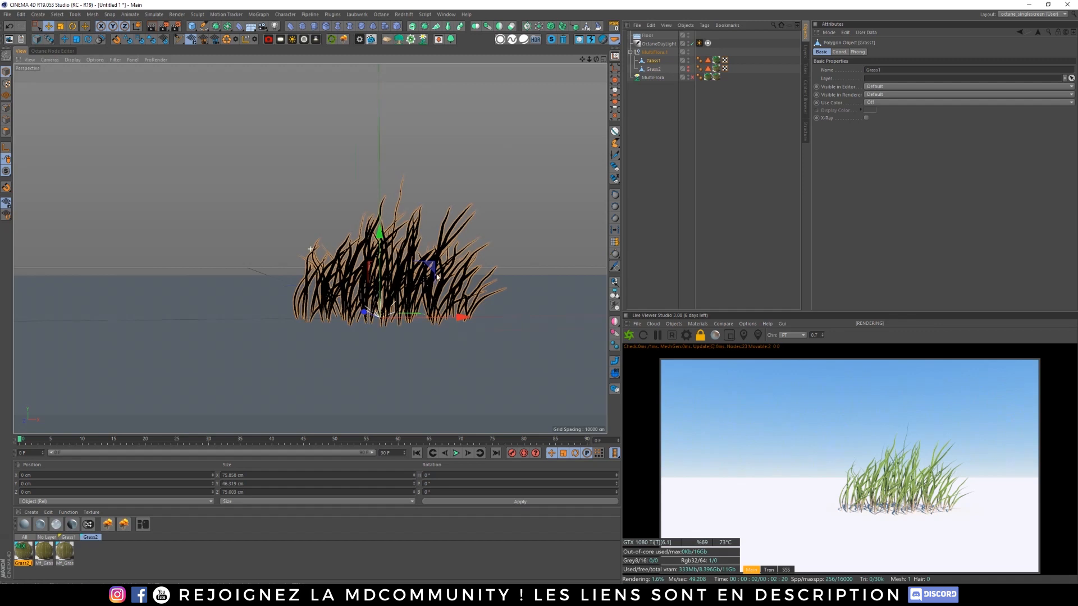
pyautogui.scroll(6, 415, 270)
pyautogui.keyDown('alt'); pyautogui.moveTo(428, 306); pyautogui.dragTo(422, 238, button='middle'); pyautogui.keyUp('alt')
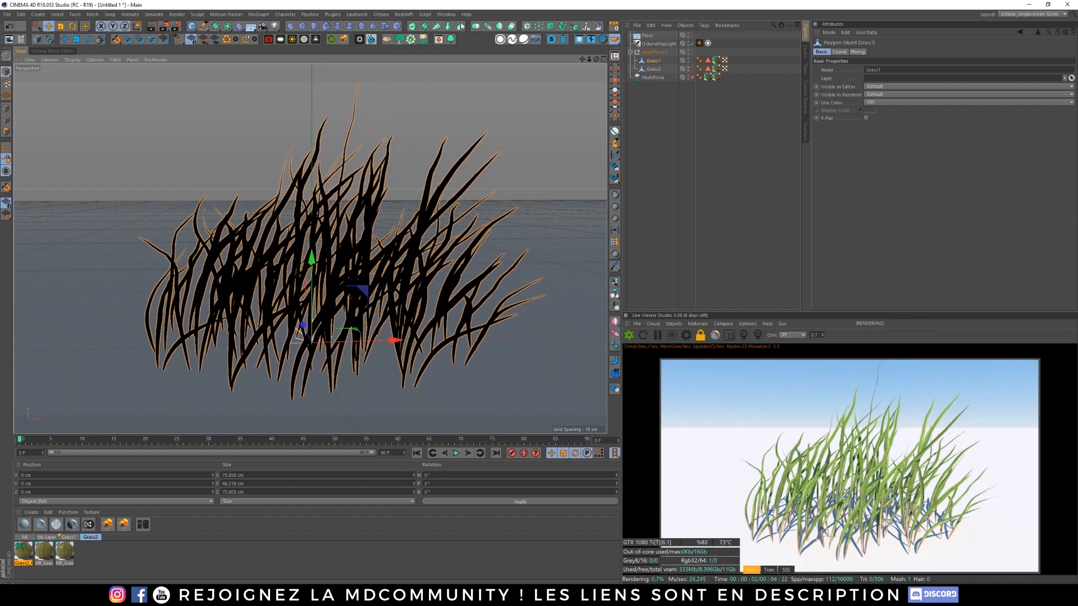
pyautogui.click(425, 14)
pyautogui.moveTo(435, 28)
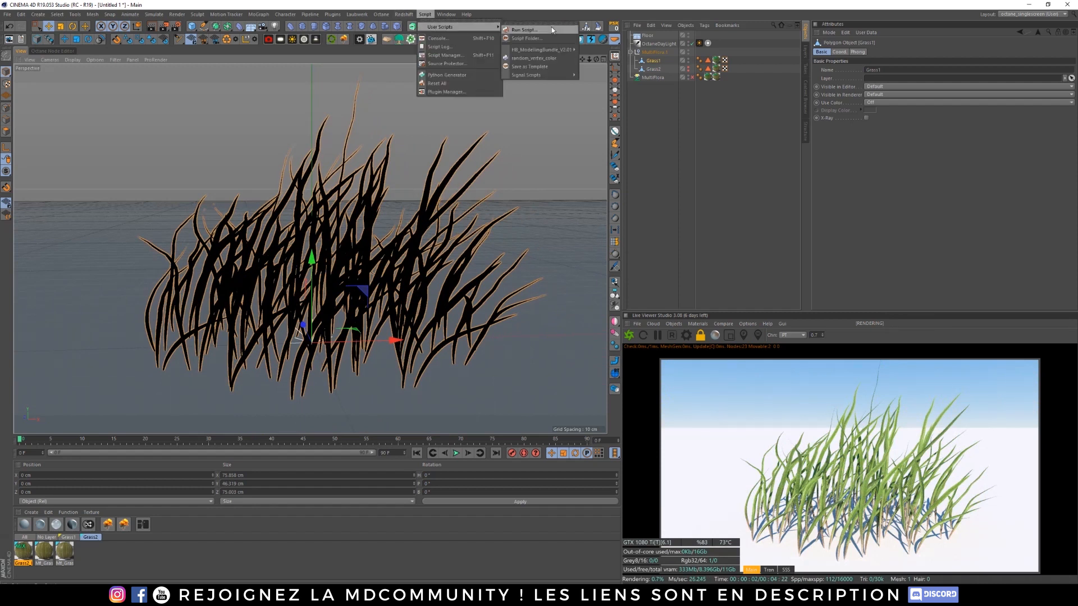
pyautogui.click(549, 60)
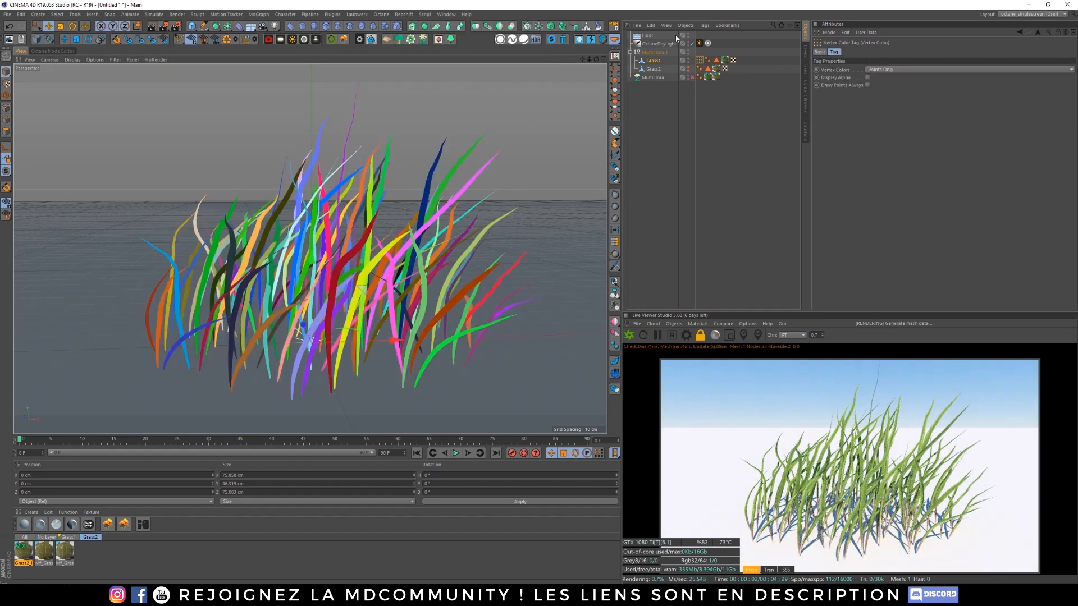
# Step: Inspect the per-blade vertex colors on Grass1 by picking individual blades with Fill Selection in polygon mode
pyautogui.click(8, 132)
pyautogui.click(57, 14)
pyautogui.click(85, 99)
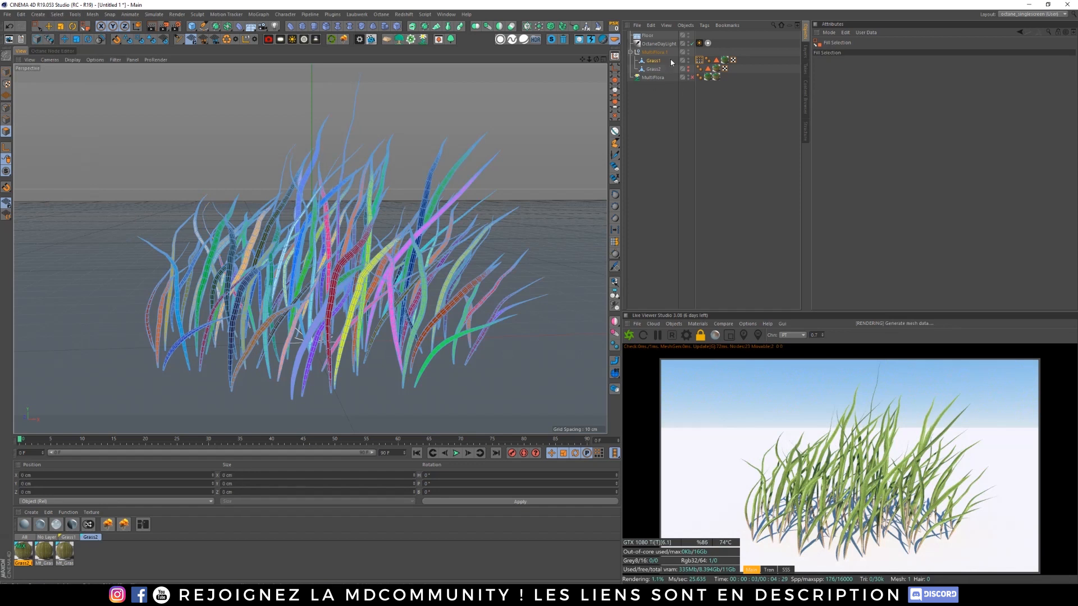
pyautogui.click(442, 311)
pyautogui.click(405, 284)
pyautogui.click(341, 281)
pyautogui.click(302, 278)
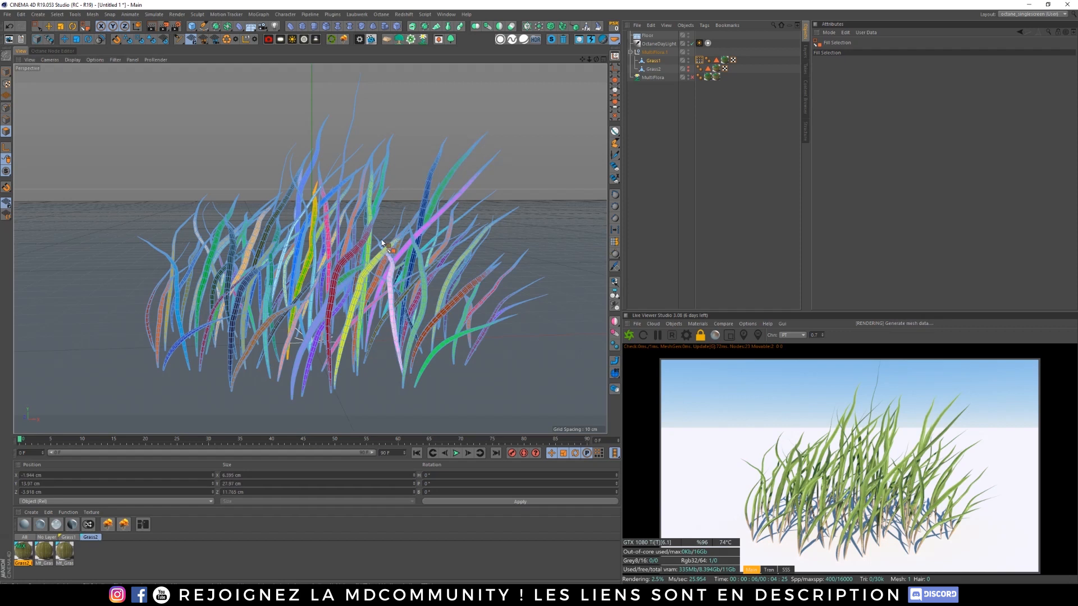
pyautogui.click(369, 278)
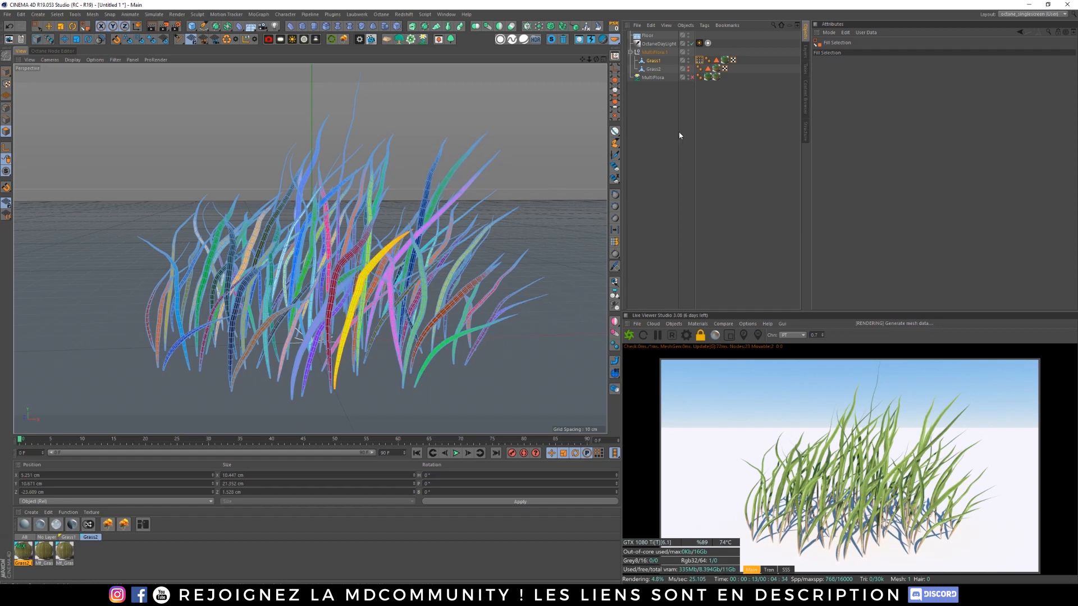
pyautogui.click(658, 109)
# Step: Replace the Grass1_Mix material on the Grass1 object's texture tag with the MF_Grass1 material from the Grass1 layer
pyautogui.click(700, 62)
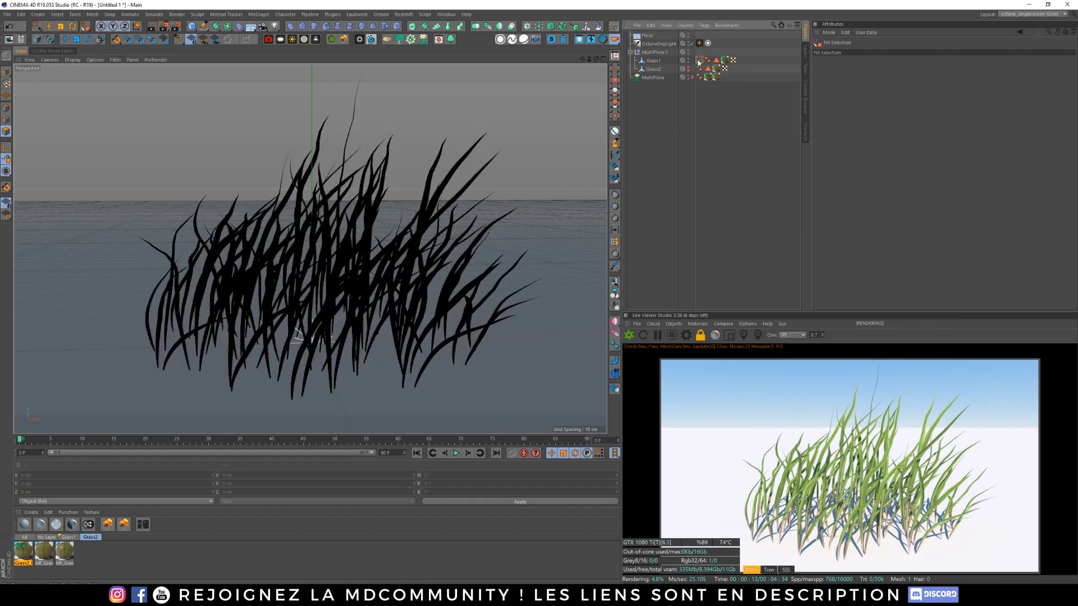
pyautogui.click(738, 63)
pyautogui.click(726, 62)
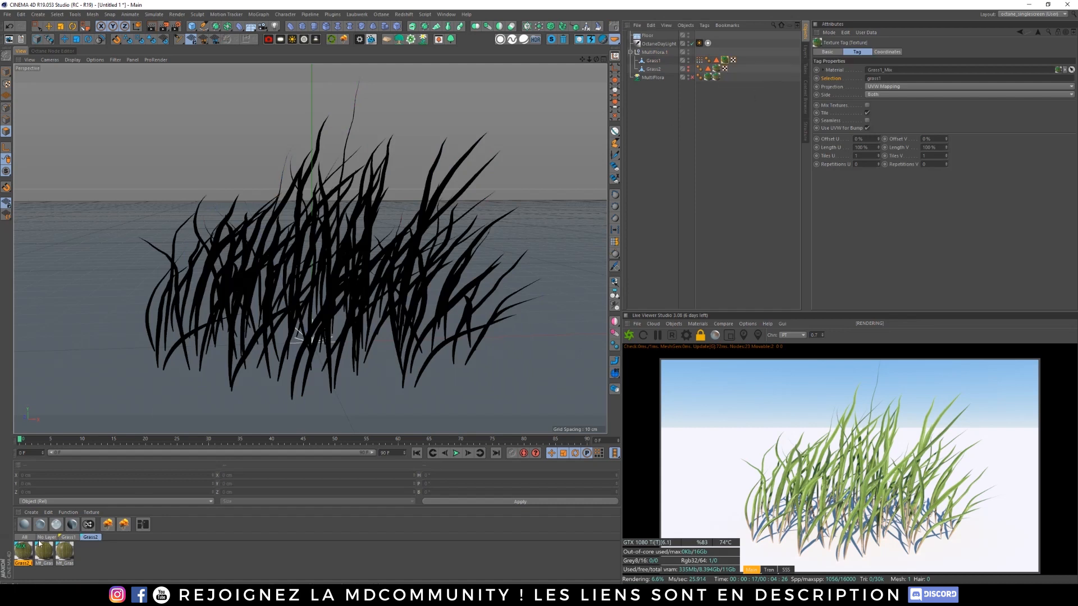
pyautogui.click(68, 537)
pyautogui.click(41, 553)
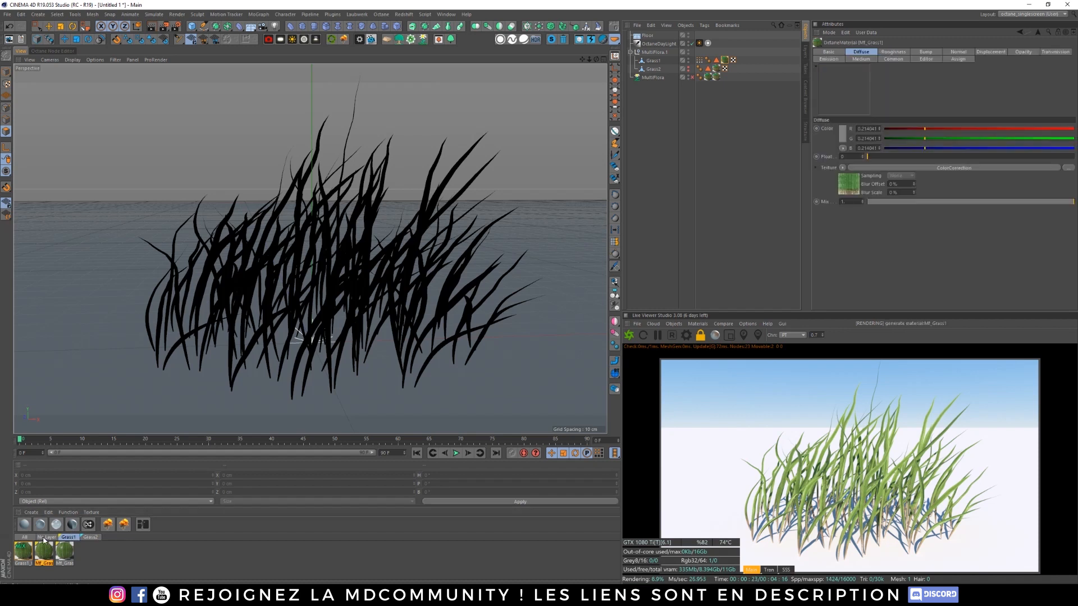
pyautogui.moveTo(45, 556); pyautogui.dragTo(728, 68)
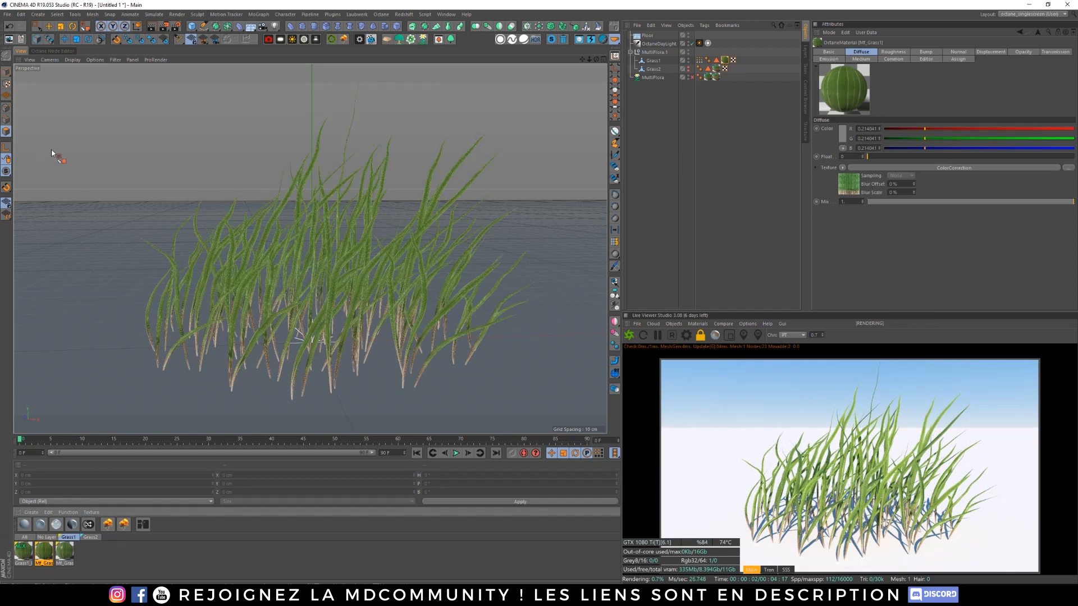
# Step: Add a Vertex Map node to the MF_Grass1 node graph and link Grass1's Vertex Color tag to it
pyautogui.click(66, 51)
pyautogui.moveTo(188, 223); pyautogui.dragTo(315, 258, button='middle')
pyautogui.scroll(-2, 272, 234)
pyautogui.scroll(1, 148, 139)
pyautogui.moveTo(148, 139); pyautogui.dragTo(104, 187)
pyautogui.moveTo(39, 398); pyautogui.dragTo(188, 110)
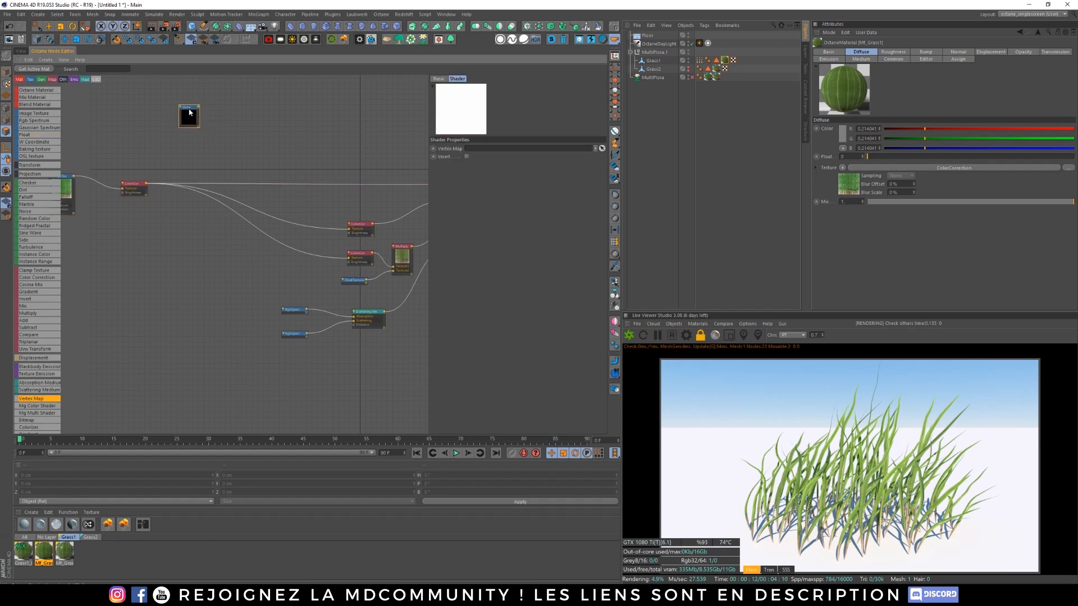
pyautogui.moveTo(700, 60); pyautogui.dragTo(475, 151)
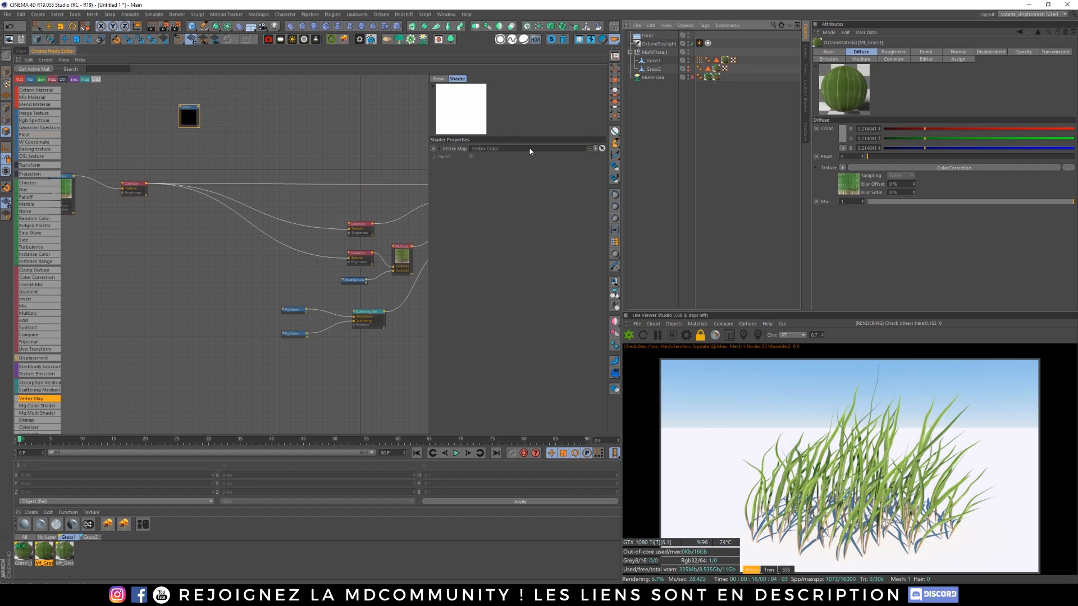
# Step: Rename the Grass1 object's vertex color tag as Vertex Color Grass 1
pyautogui.click(699, 61)
pyautogui.click(820, 52)
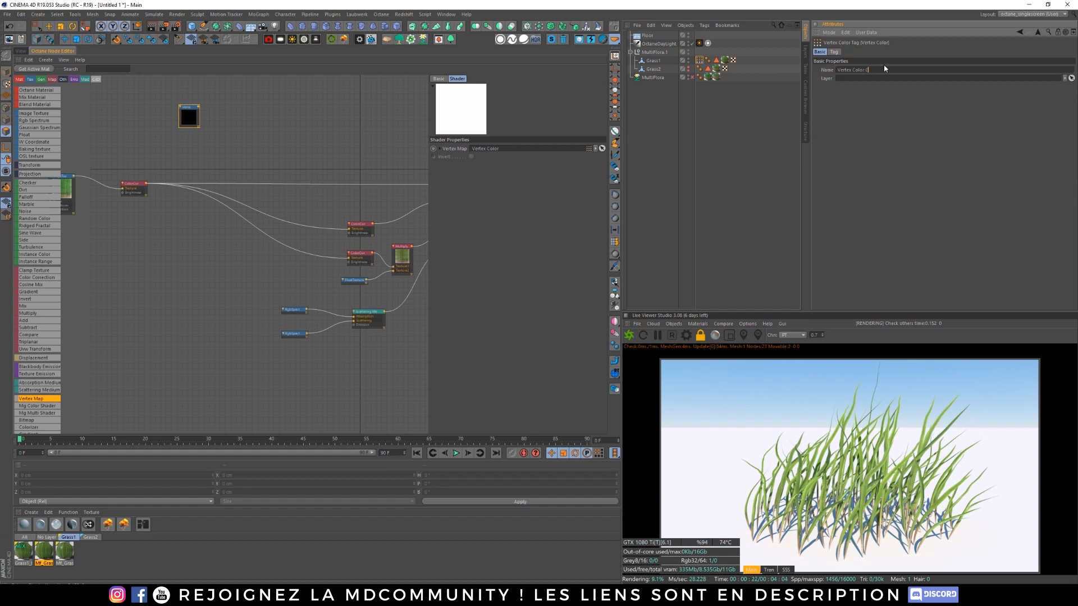
pyautogui.press('Return')
# Step: Disconnect the Bump, Transmission and Medium inputs of MF_Grass1 and connect the Vertex Map node to Diffuse
pyautogui.click(322, 192)
pyautogui.moveTo(369, 128); pyautogui.dragTo(219, 132, button='middle')
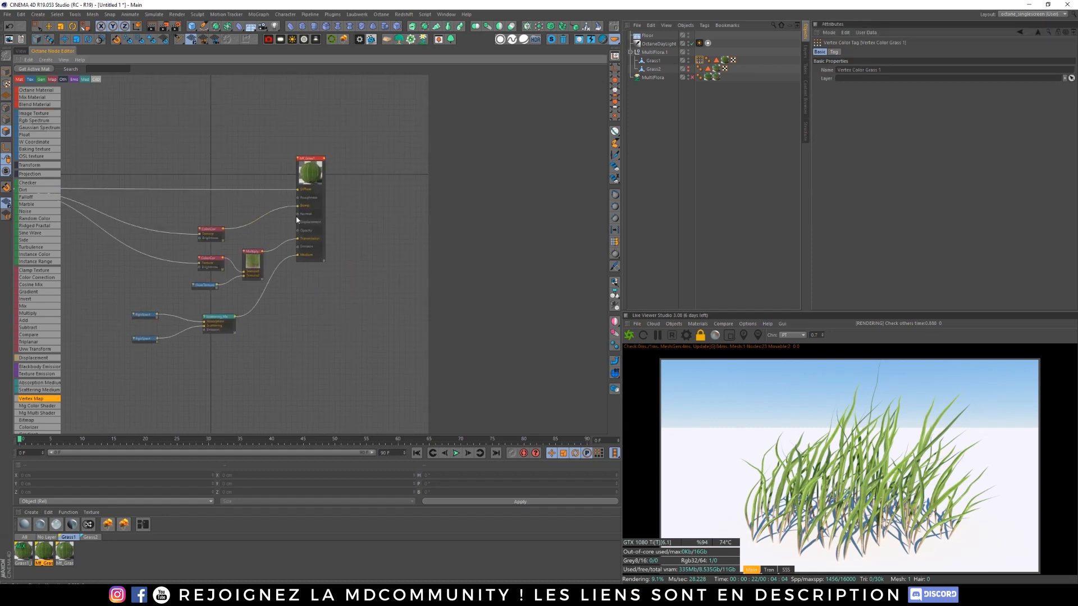
pyautogui.moveTo(298, 206); pyautogui.dragTo(282, 261)
pyautogui.moveTo(239, 140); pyautogui.dragTo(321, 177, button='middle')
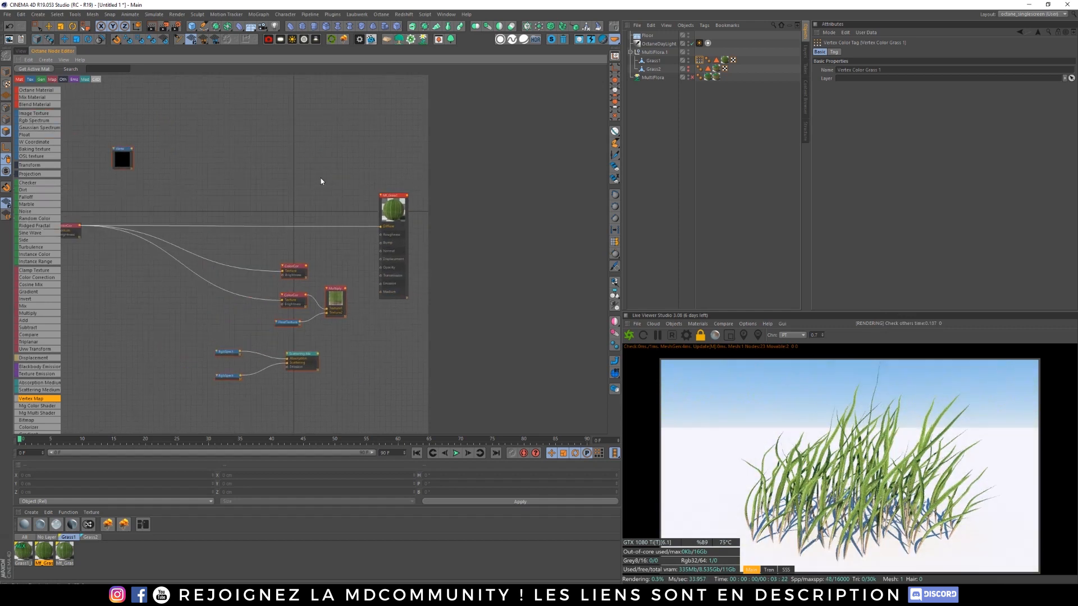
pyautogui.scroll(2, 118, 153)
pyautogui.moveTo(134, 149); pyautogui.dragTo(422, 239)
pyautogui.moveTo(399, 250); pyautogui.dragTo(326, 239, button='middle')
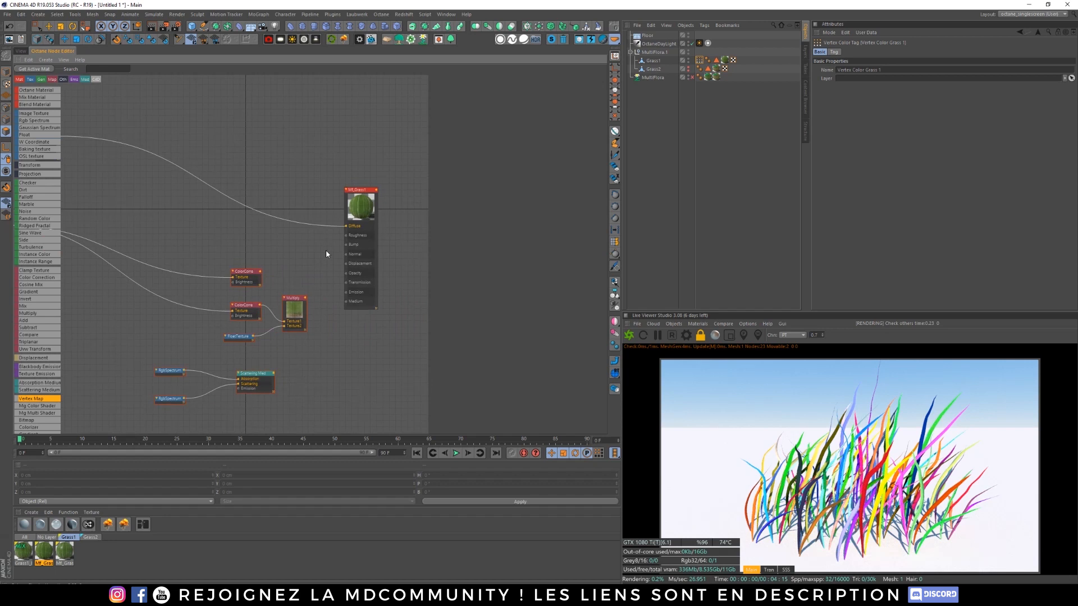
pyautogui.click(22, 50)
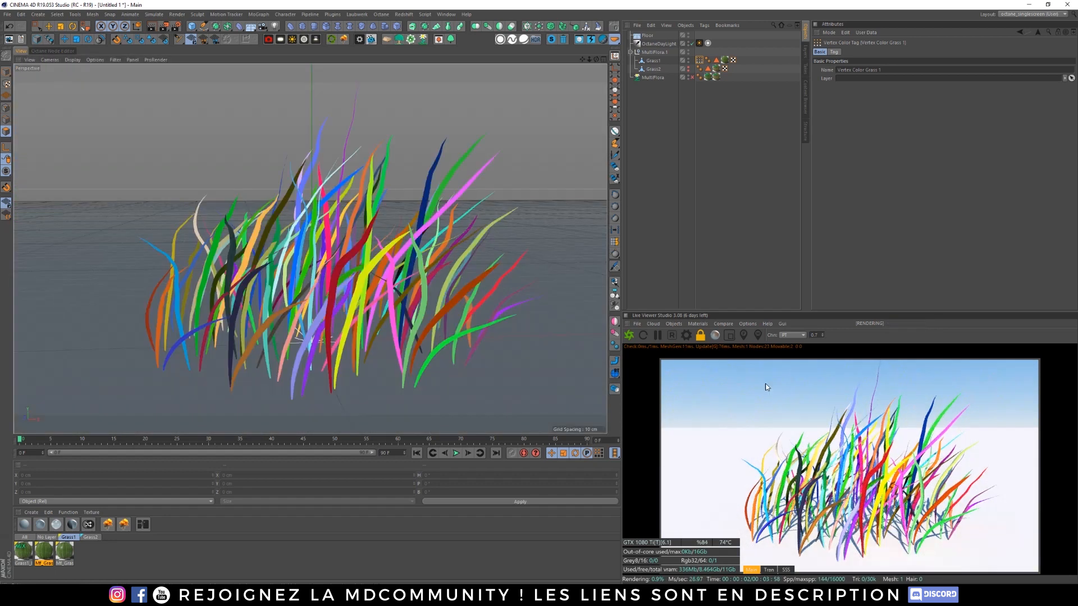
pyautogui.click(54, 51)
# Step: Insert a Color Correction node between the Vertex Map and Diffuse, and set its saturation to 0
pyautogui.moveTo(238, 220); pyautogui.dragTo(274, 226, button='middle')
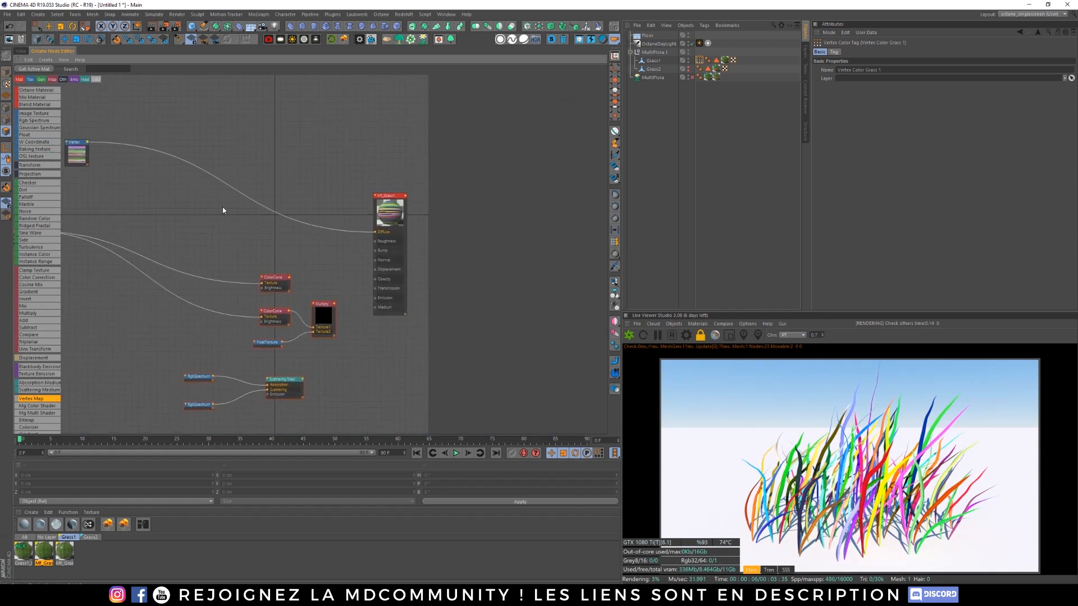
pyautogui.moveTo(22, 277); pyautogui.dragTo(191, 162)
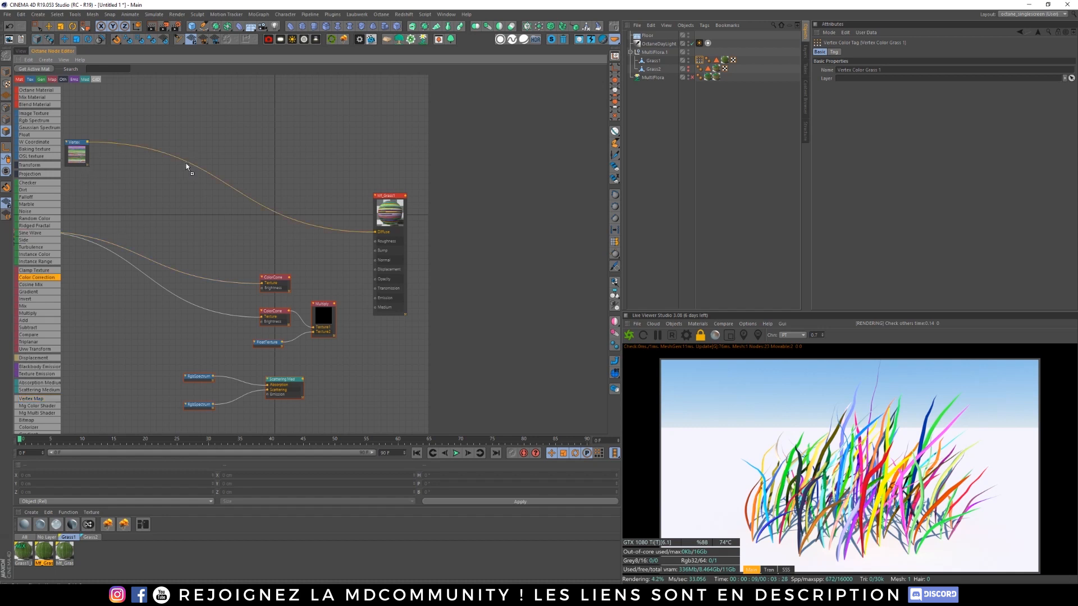
pyautogui.hotkey('ctrl', 'z')
pyautogui.moveTo(206, 173); pyautogui.dragTo(194, 198)
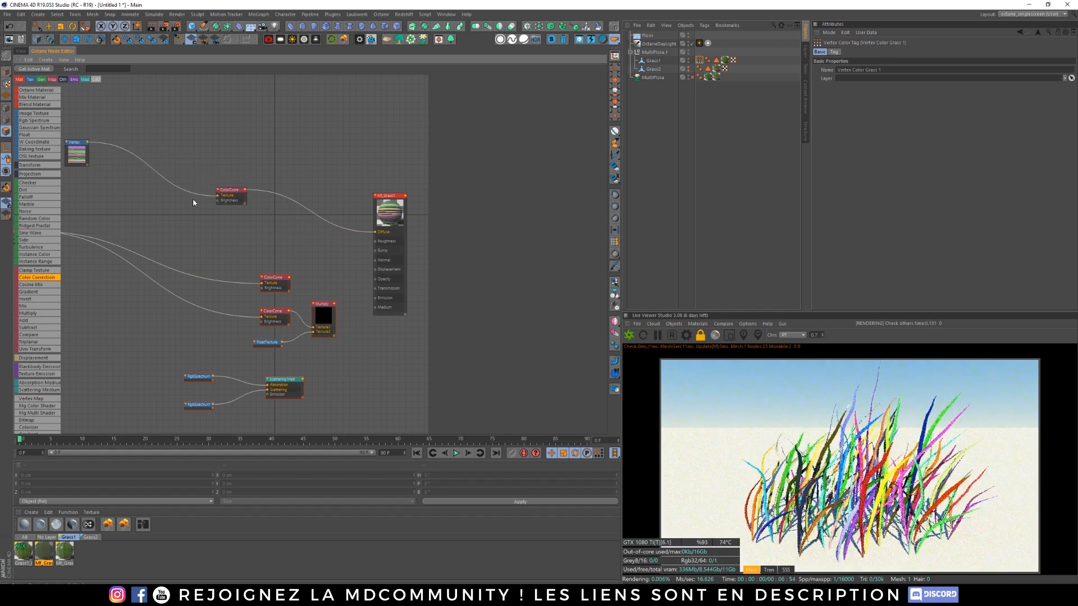
pyautogui.moveTo(528, 156); pyautogui.dragTo(490, 157)
pyautogui.moveTo(214, 197); pyautogui.dragTo(176, 175)
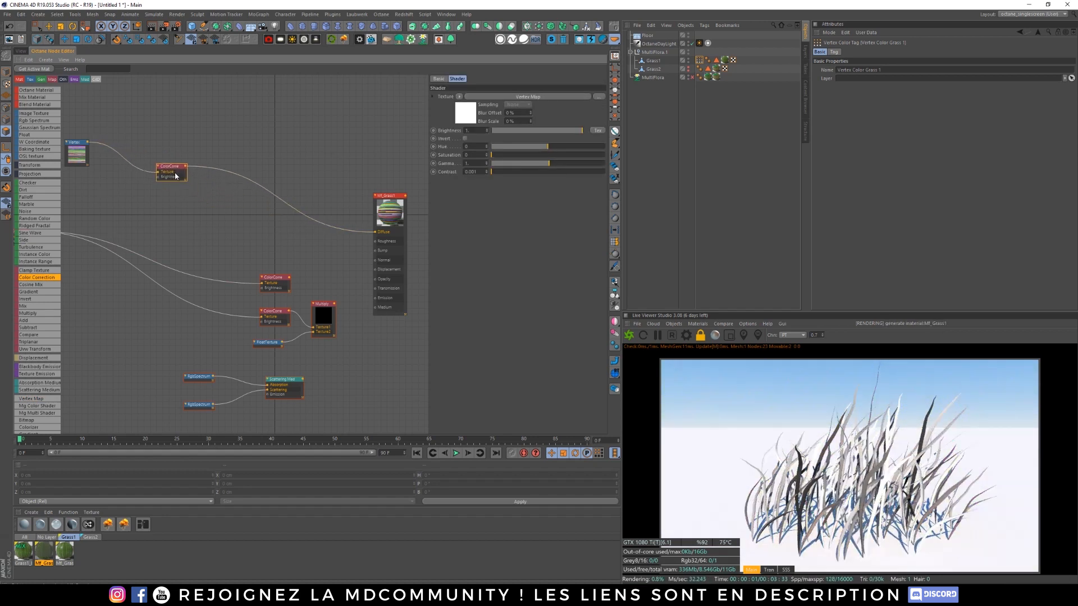
# Step: Insert a Gradient node after the Color Correction and feed it into the Amount of a Mix texture driving Diffuse
pyautogui.moveTo(257, 186); pyautogui.dragTo(239, 195)
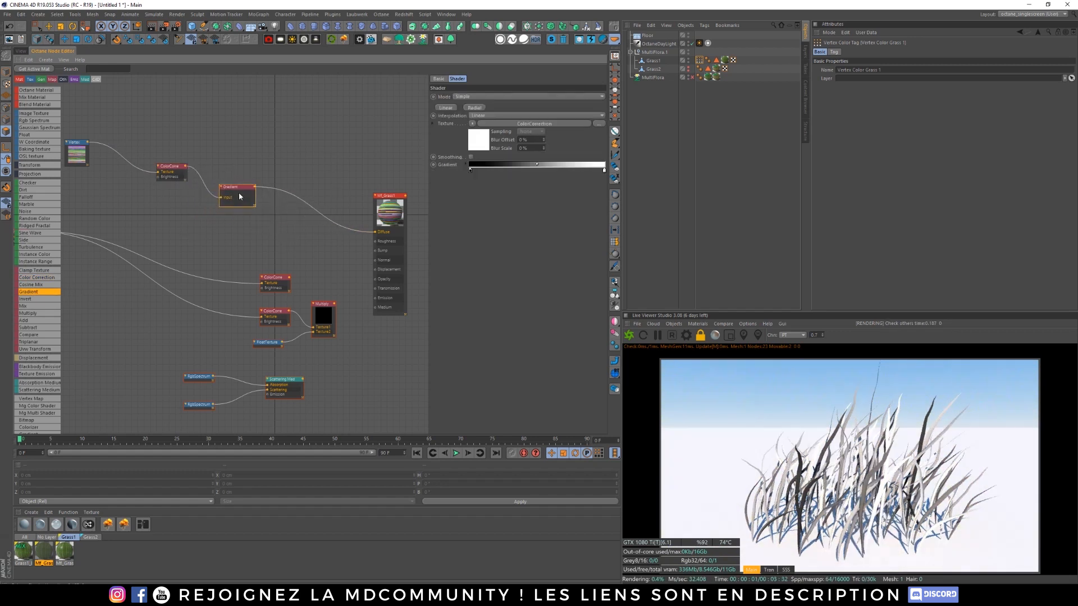
pyautogui.moveTo(31, 308); pyautogui.dragTo(311, 218)
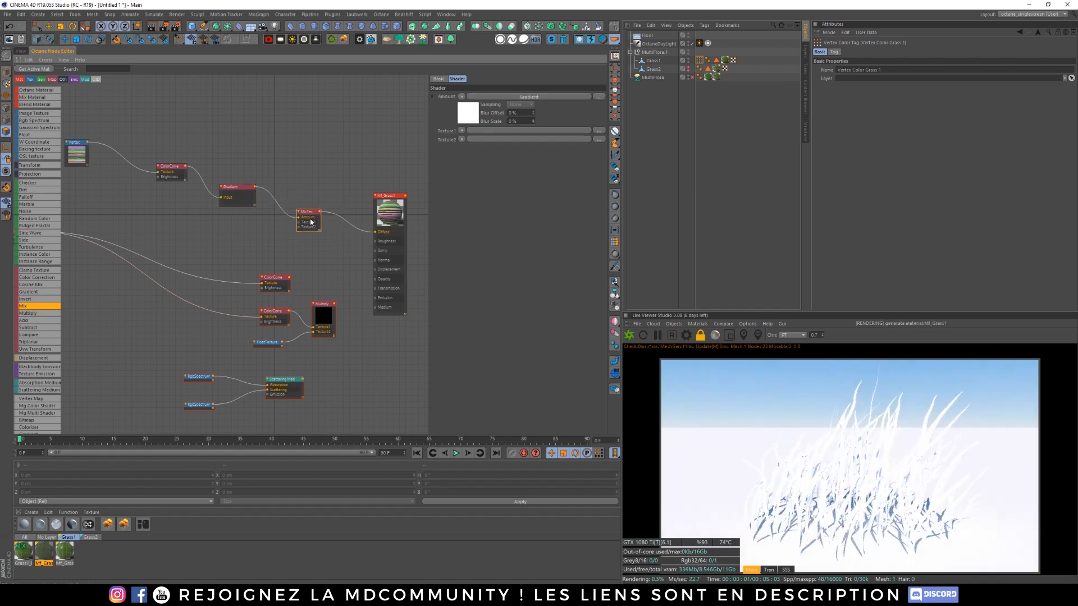
pyautogui.click(389, 217)
pyautogui.moveTo(306, 210); pyautogui.dragTo(297, 210)
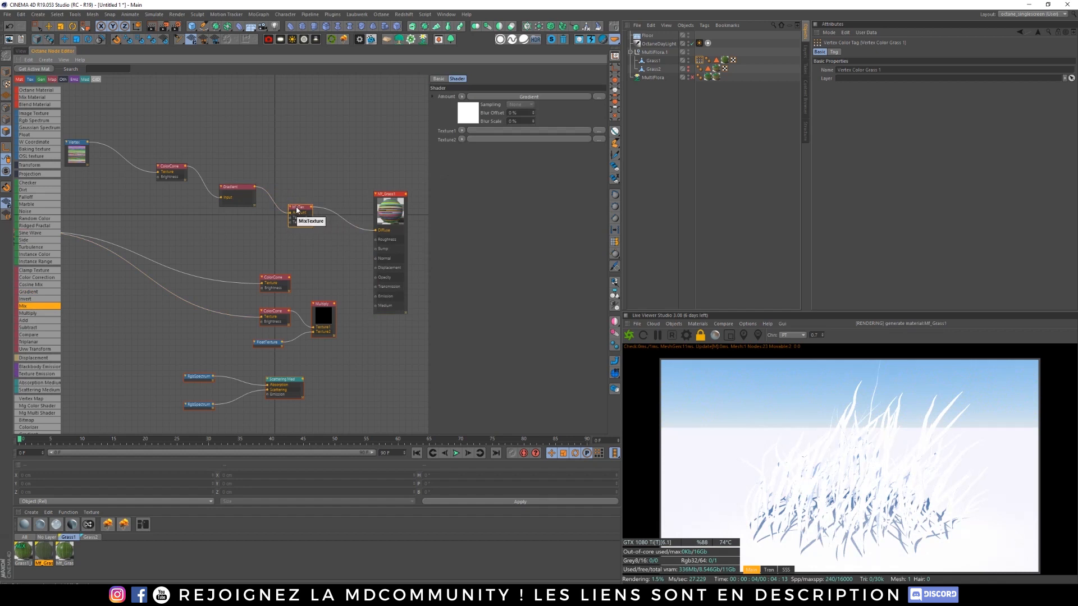
# Step: Add a red RGB Spectrum (0.9, 0, 0) and a blue one, connected to Texture1 and Texture2 of the Mix node
pyautogui.moveTo(35, 120); pyautogui.dragTo(257, 221)
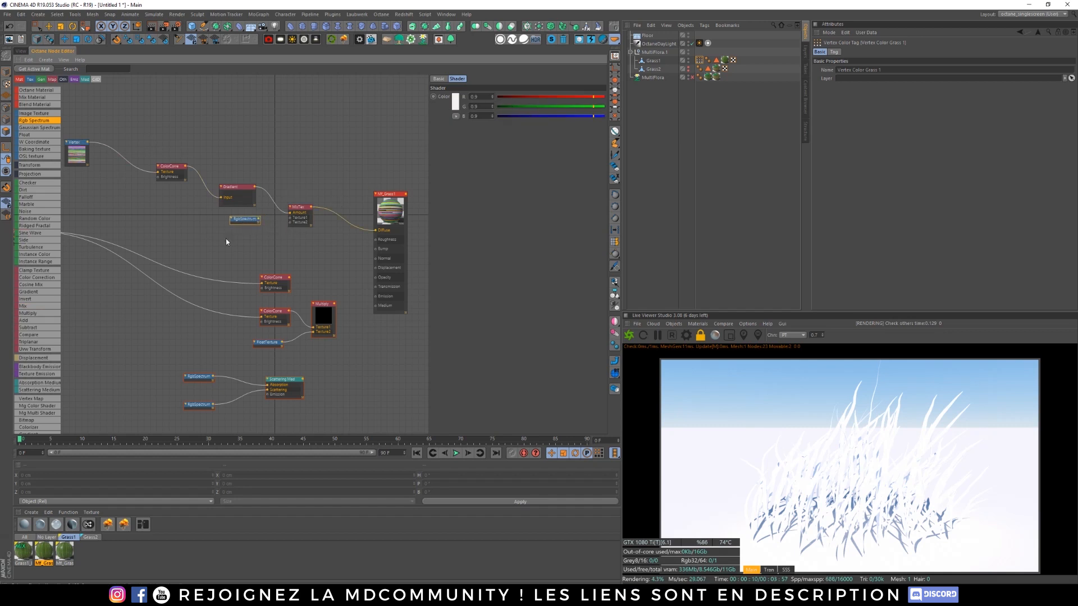
pyautogui.moveTo(567, 107); pyautogui.dragTo(497, 107)
pyautogui.moveTo(593, 97); pyautogui.dragTo(555, 115)
pyautogui.moveTo(258, 219); pyautogui.dragTo(291, 225)
pyautogui.click(268, 194)
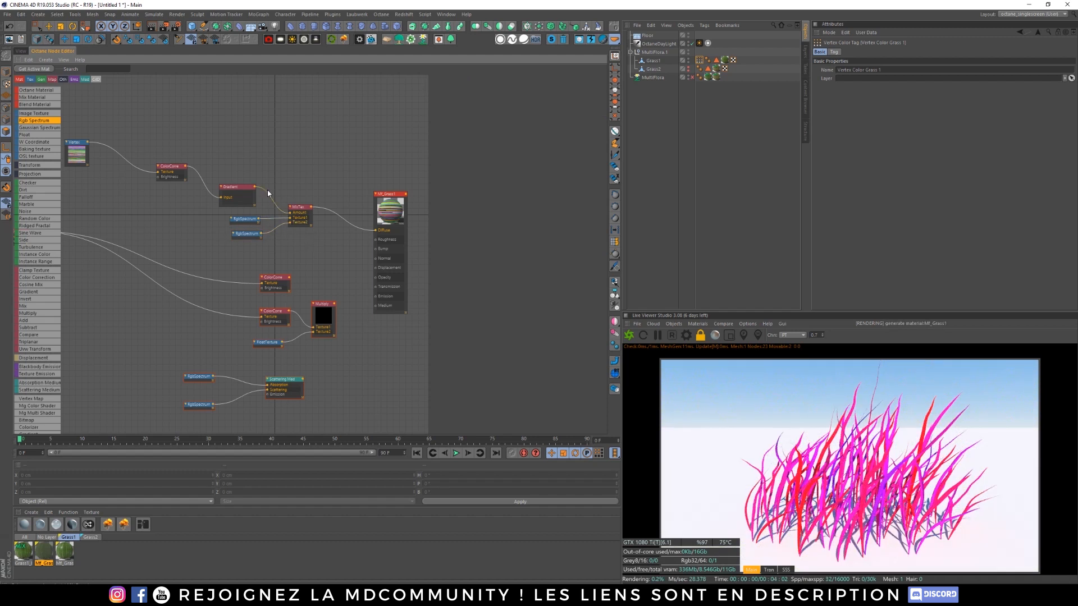
# Step: Try moving the Gradient node's black knot all the way to its white end, and check the first RGB Spectrum color
pyautogui.moveTo(247, 192); pyautogui.dragTo(250, 186)
pyautogui.moveTo(470, 171); pyautogui.dragTo(599, 172)
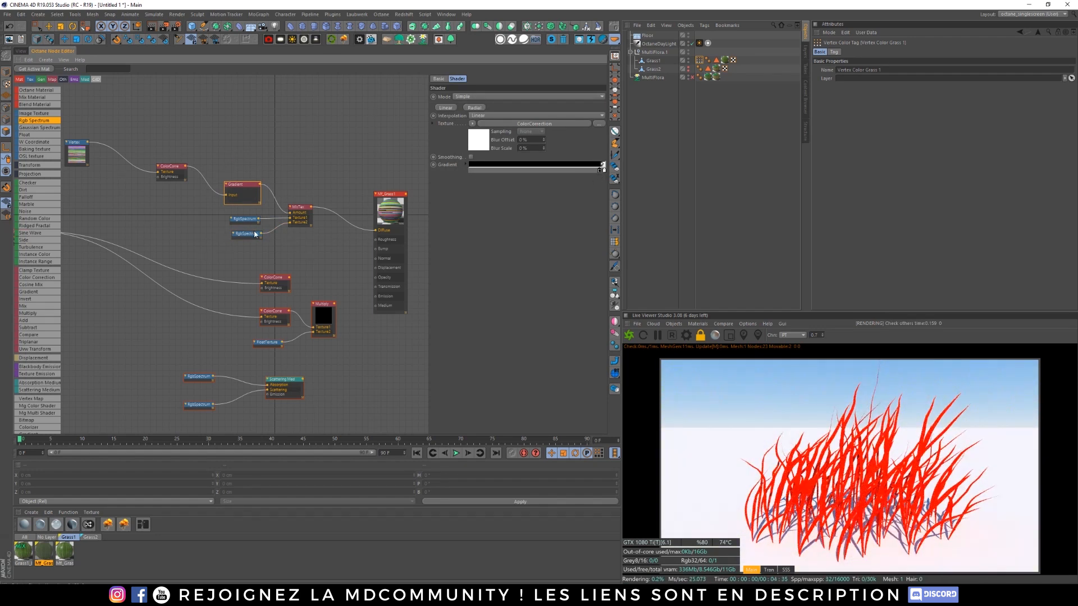
pyautogui.click(250, 222)
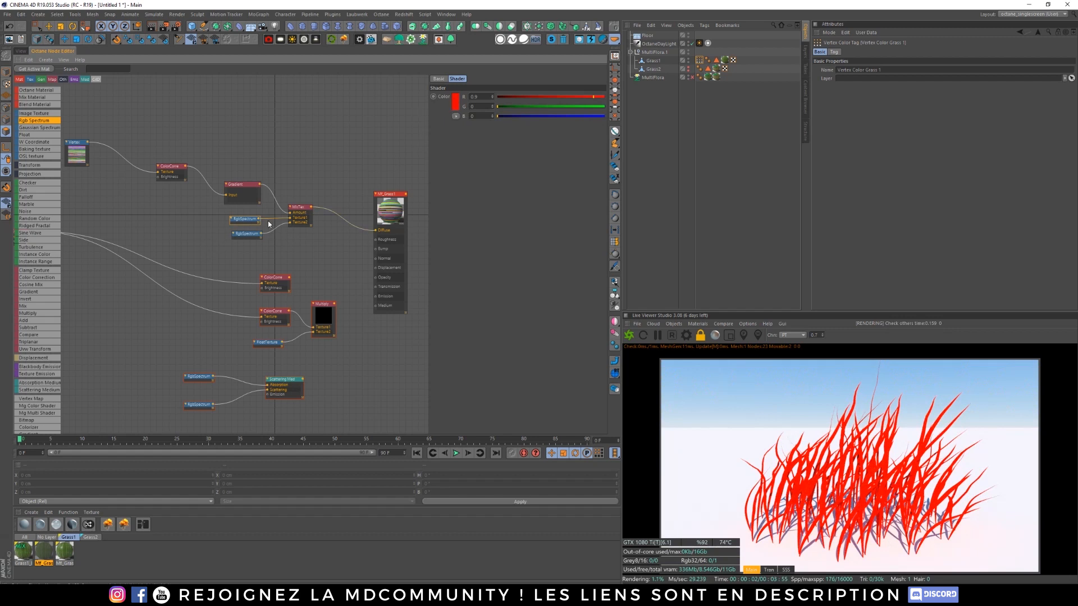
# Step: Return the gradient's black knot to the start and move the white knot right next to it
pyautogui.click(242, 191)
pyautogui.moveTo(600, 172); pyautogui.dragTo(468, 172)
pyautogui.moveTo(605, 170); pyautogui.dragTo(473, 171)
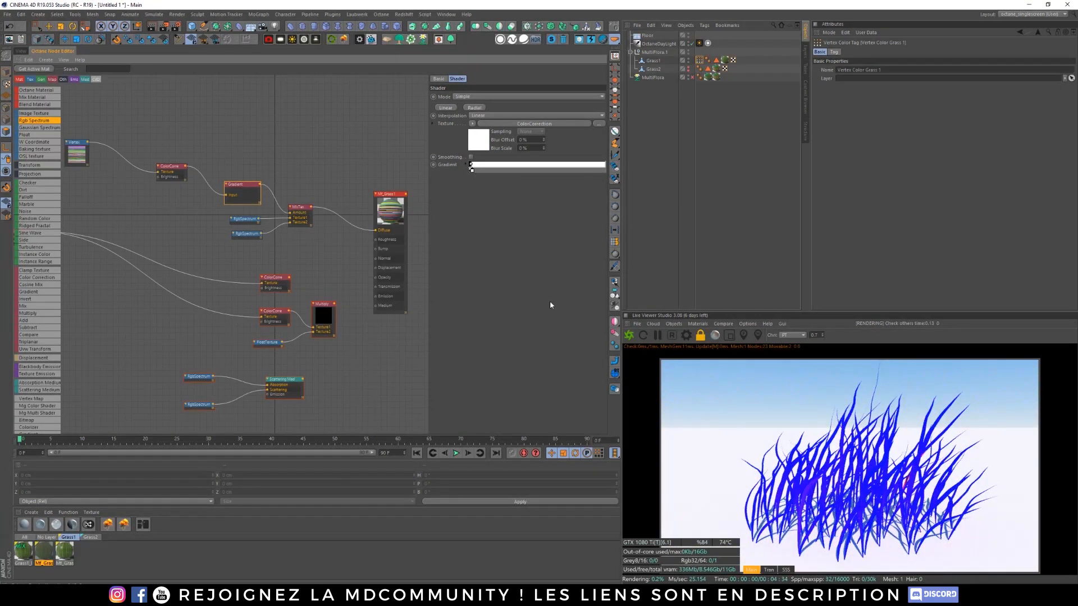
pyautogui.click(253, 236)
pyautogui.moveTo(246, 248); pyautogui.dragTo(244, 239)
pyautogui.click(247, 192)
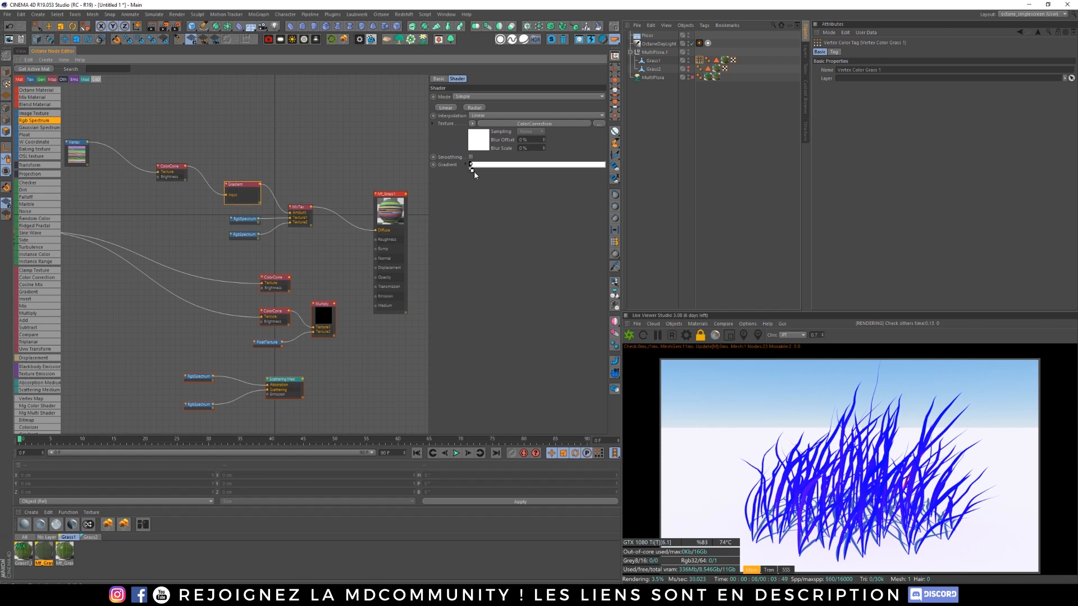
# Step: Return the gradient's white knot to the far end of the ramp and delete both RGB Spectrum nodes feeding the Mix
pyautogui.moveTo(471, 169); pyautogui.dragTo(604, 170)
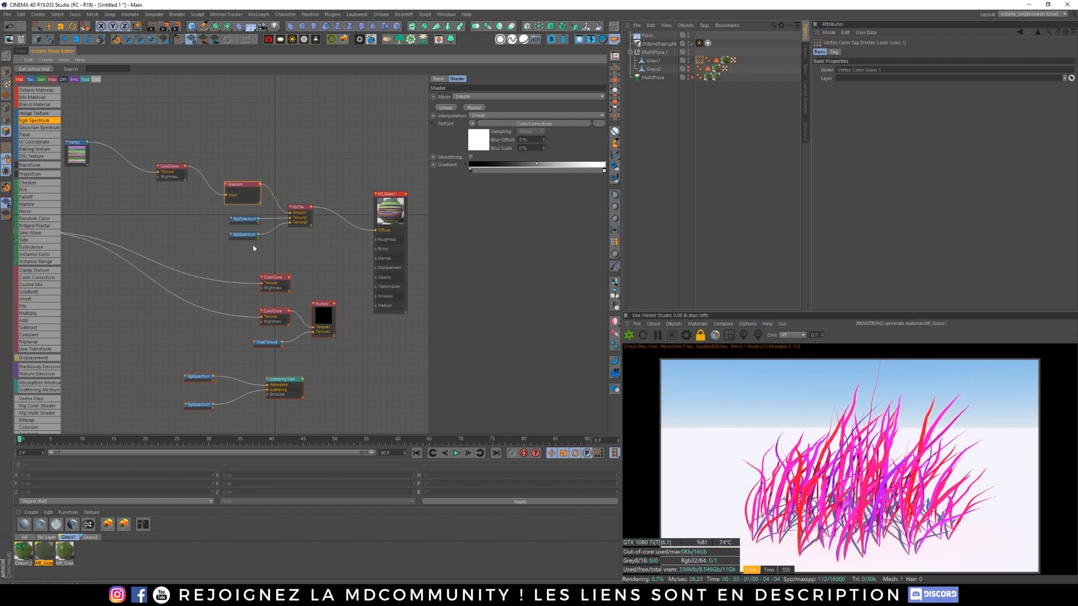
pyautogui.click(236, 219)
pyautogui.moveTo(234, 220); pyautogui.dragTo(233, 219)
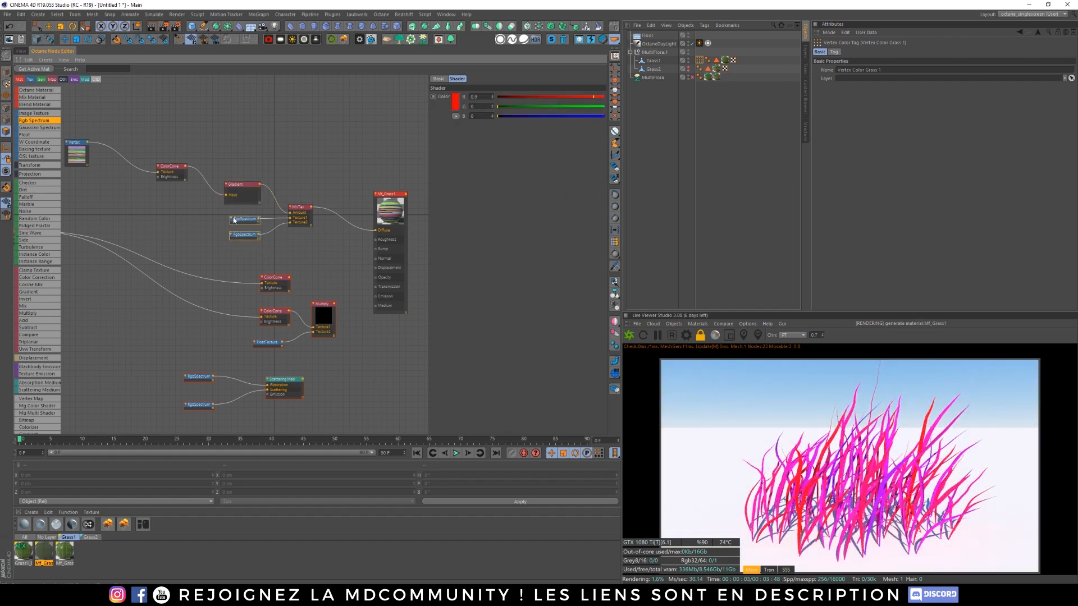
pyautogui.press('Delete')
# Step: Connect the grass texture's Color Correction to Texture1 of the Mix, and shift the vertex map, gradient and Mix nodes away from the material
pyautogui.moveTo(224, 227); pyautogui.dragTo(290, 235, button='middle')
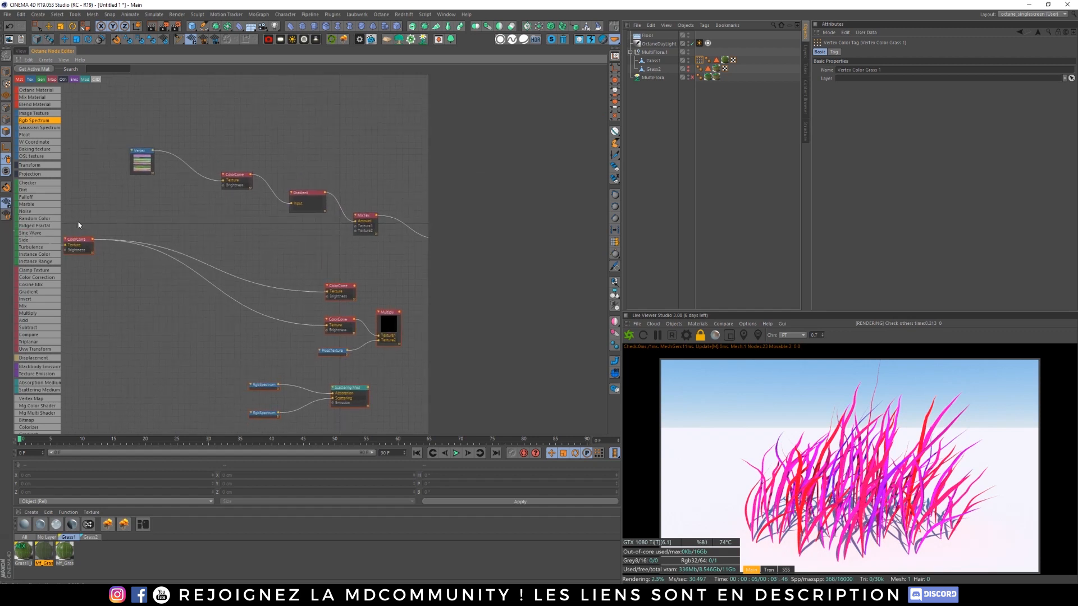
pyautogui.moveTo(94, 240); pyautogui.dragTo(355, 226)
pyautogui.moveTo(320, 254); pyautogui.dragTo(288, 232, button='middle')
pyautogui.scroll(-3, 284, 238)
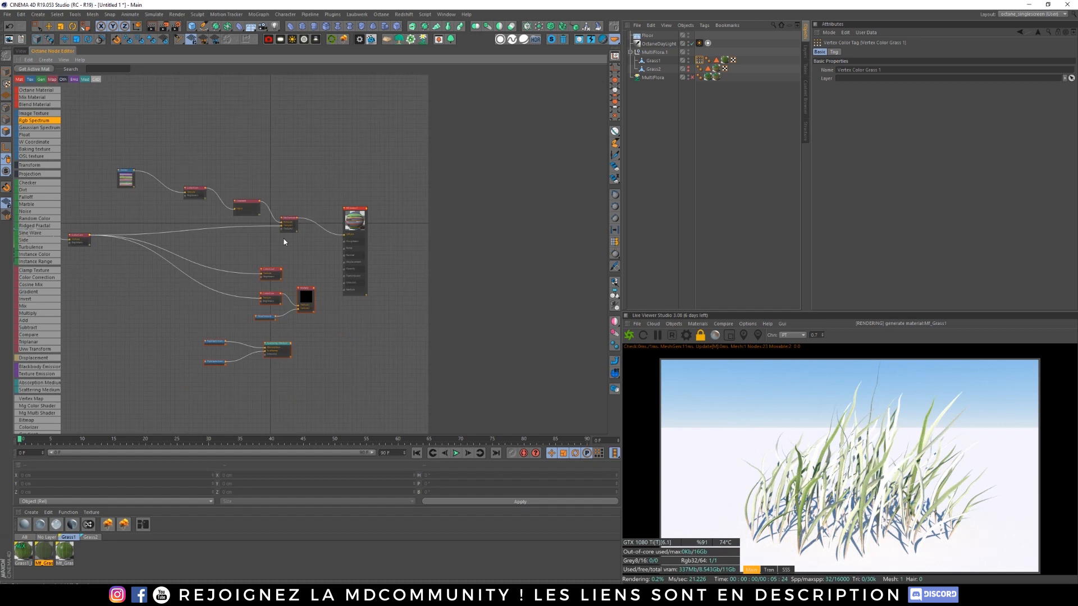
pyautogui.moveTo(177, 163); pyautogui.dragTo(245, 211)
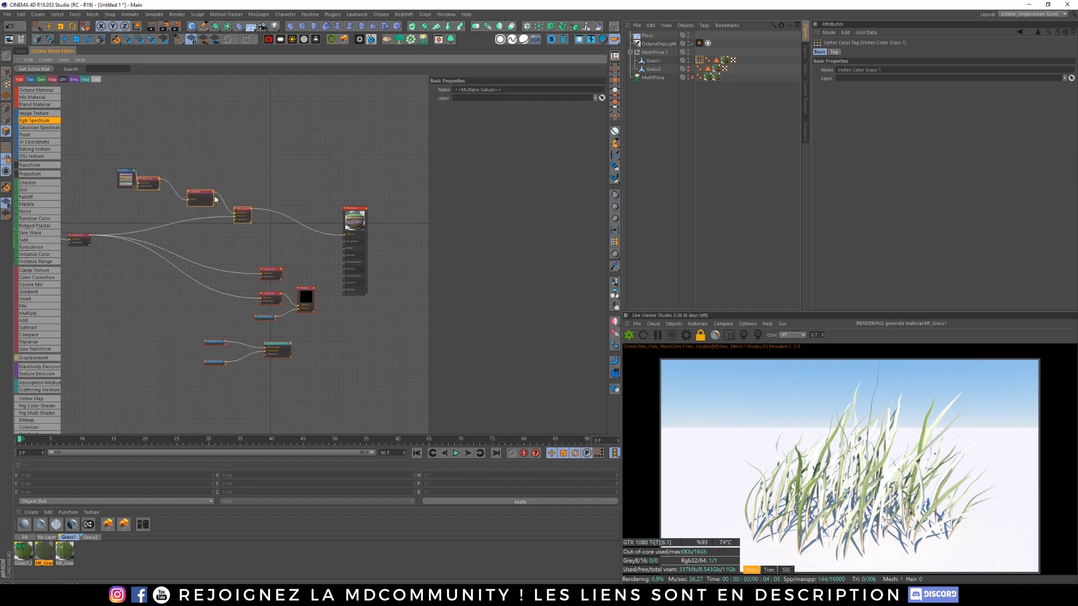
pyautogui.moveTo(128, 178); pyautogui.dragTo(160, 188)
pyautogui.moveTo(241, 214); pyautogui.dragTo(209, 210)
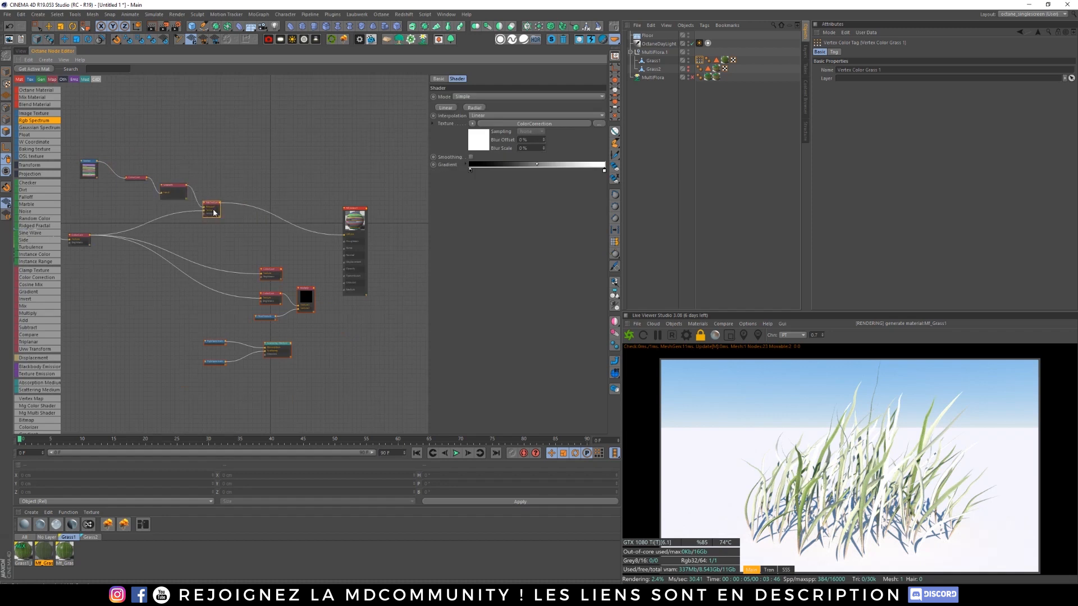
# Step: Add another Color Correction node and connect it to Texture2 of the Mix
pyautogui.moveTo(242, 241); pyautogui.dragTo(308, 277, button='middle')
pyautogui.scroll(4, 335, 271)
pyautogui.moveTo(313, 231); pyautogui.dragTo(348, 231)
pyautogui.moveTo(36, 277); pyautogui.dragTo(340, 255)
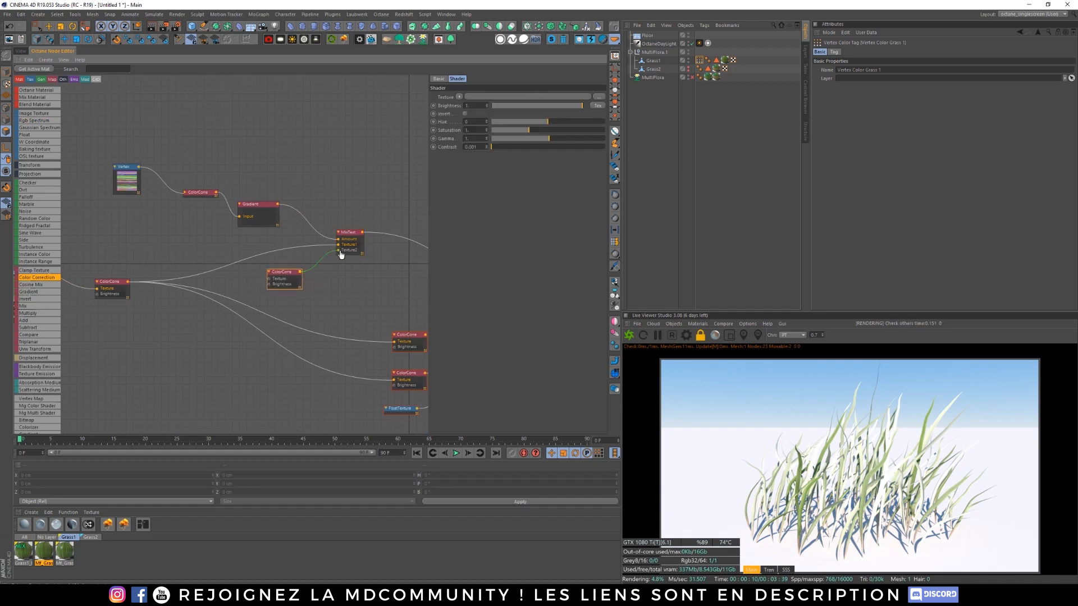
# Step: Move the gradient's white knot beside the black one, and feed the grass texture's Color Correction into the new Color Correction's Texture
pyautogui.click(260, 208)
pyautogui.moveTo(603, 172); pyautogui.dragTo(472, 170)
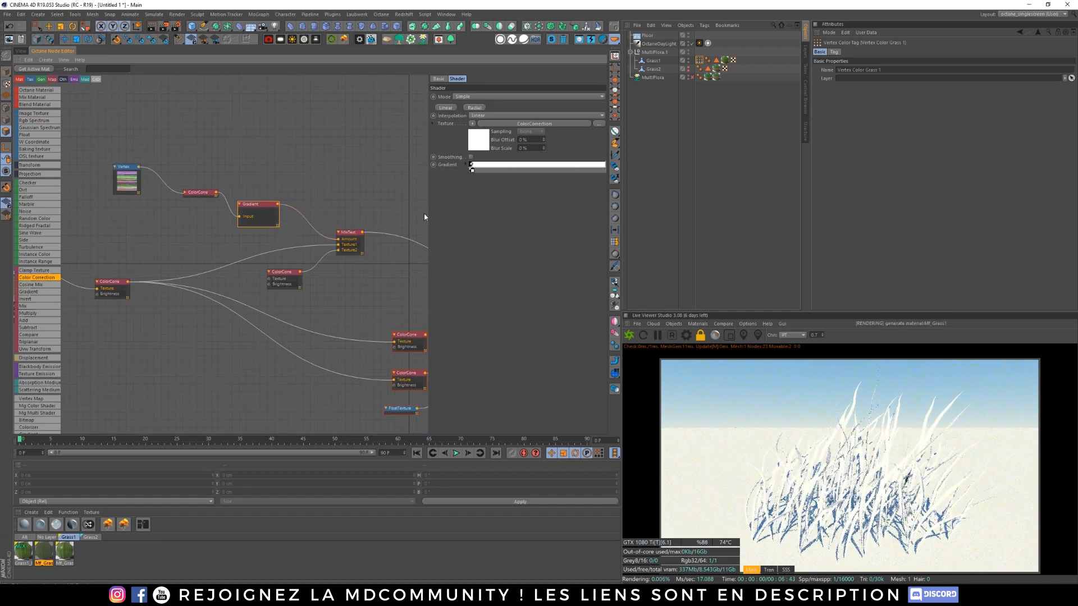
pyautogui.click(285, 274)
pyautogui.moveTo(129, 281); pyautogui.dragTo(271, 279)
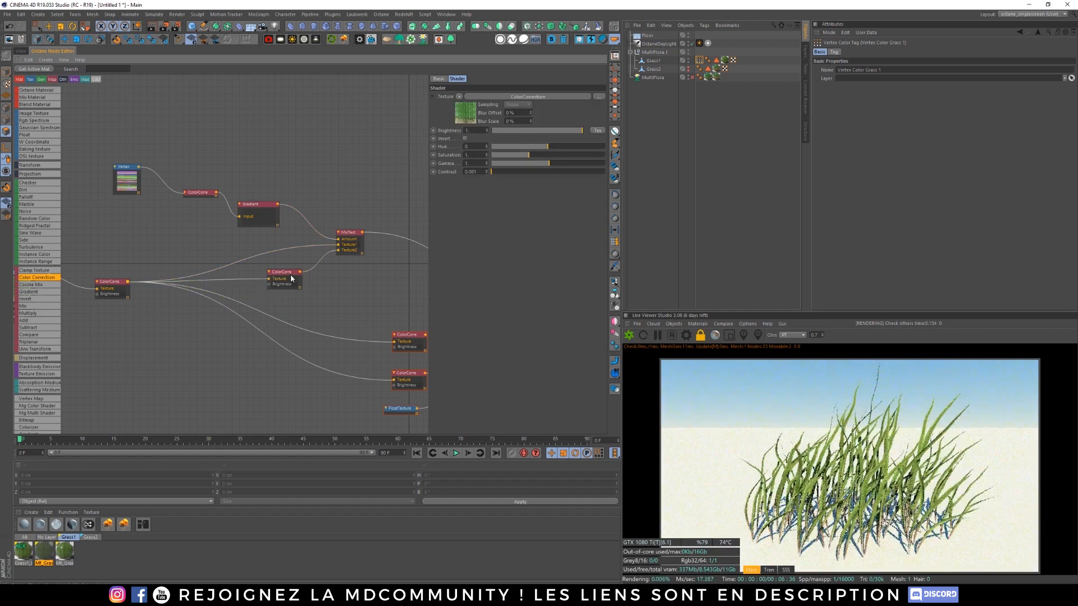
# Step: Set the new Color Correction's Hue to about -0.24, Saturation to about 1.02 and Gamma to about 0.95
pyautogui.moveTo(548, 147); pyautogui.dragTo(535, 156)
pyautogui.click(536, 156)
pyautogui.click(534, 148)
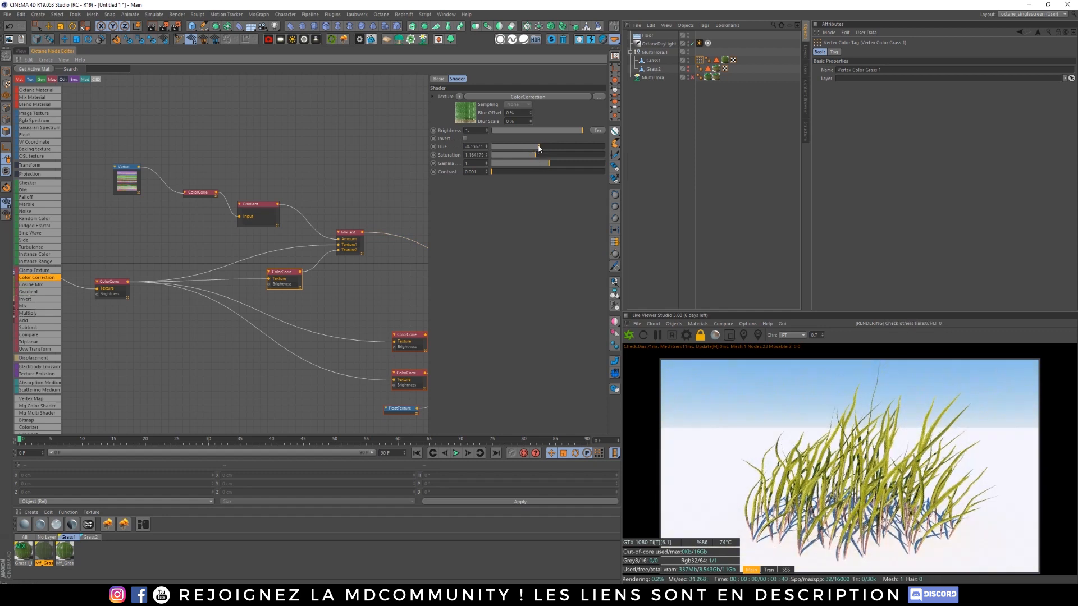
pyautogui.click(535, 148)
pyautogui.moveTo(535, 156); pyautogui.dragTo(529, 156)
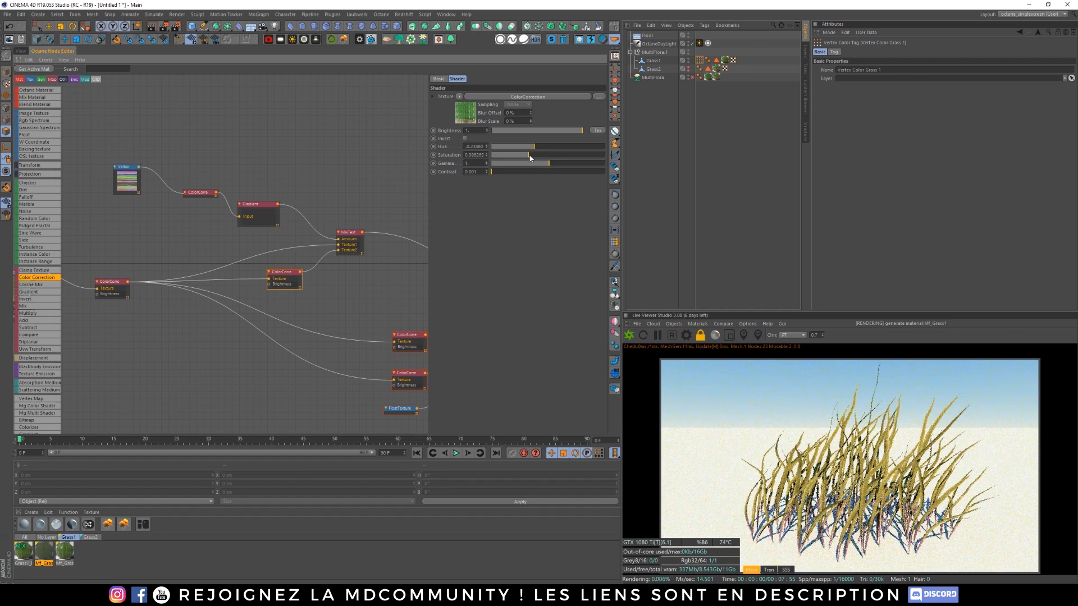
pyautogui.click(547, 164)
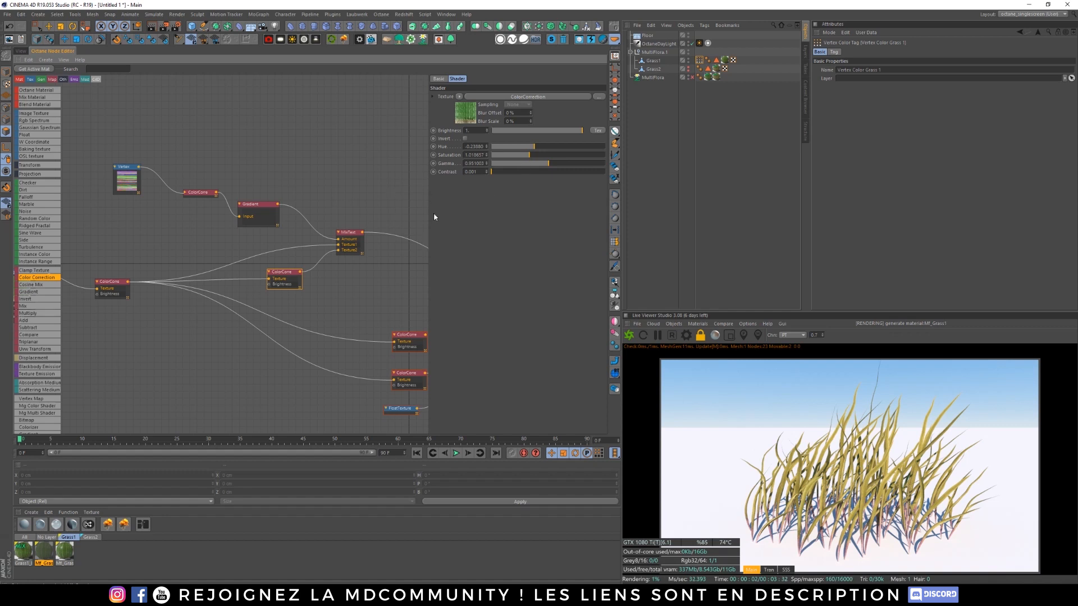
# Step: Place the Mix gradient's black knot about a tenth of the way along the ramp and the white knot near the middle
pyautogui.click(258, 211)
pyautogui.moveTo(474, 170); pyautogui.dragTo(607, 170)
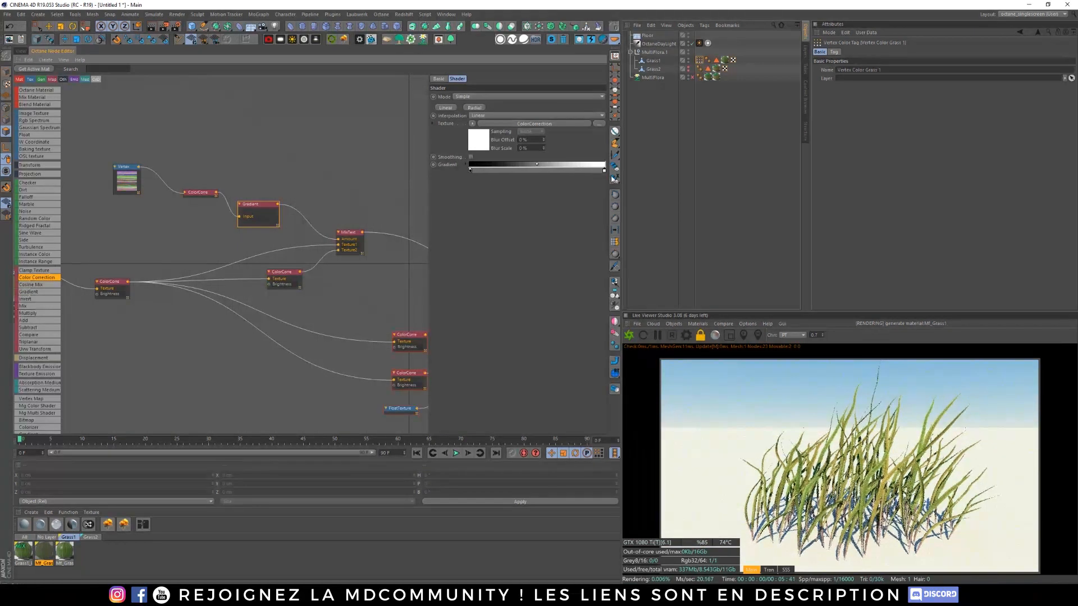
pyautogui.moveTo(472, 167); pyautogui.dragTo(496, 170)
pyautogui.moveTo(604, 170); pyautogui.dragTo(486, 174)
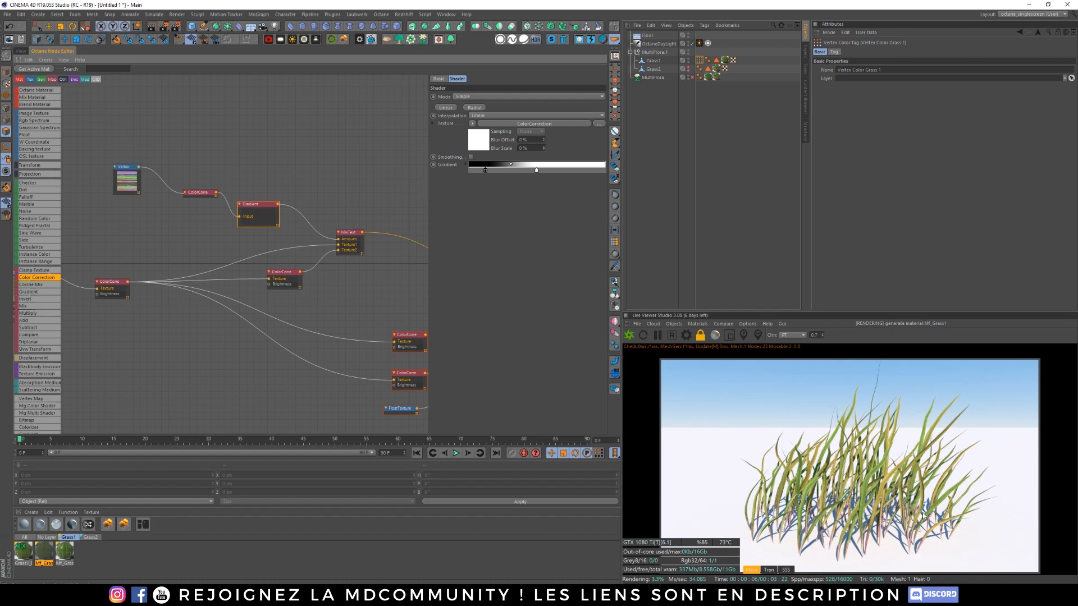
pyautogui.click(362, 204)
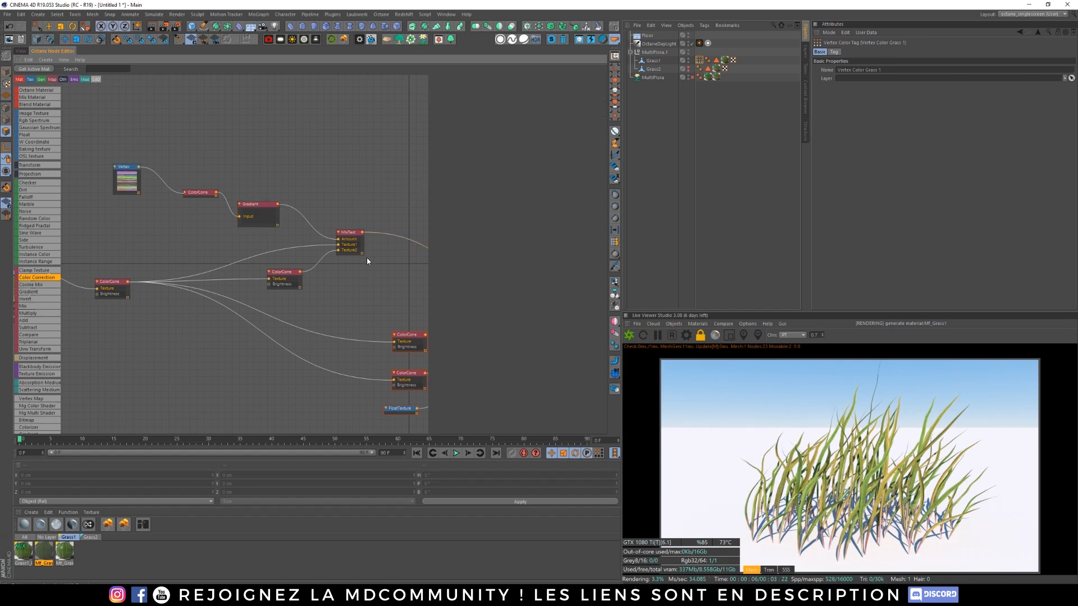
# Step: Route the Mix into the two lower Color Corrections and connect the upper of them to the material's Bump
pyautogui.moveTo(371, 281); pyautogui.dragTo(285, 265, button='middle')
pyautogui.scroll(-3, 336, 281)
pyautogui.moveTo(344, 290); pyautogui.dragTo(324, 273, button='middle')
pyautogui.scroll(1, 266, 237)
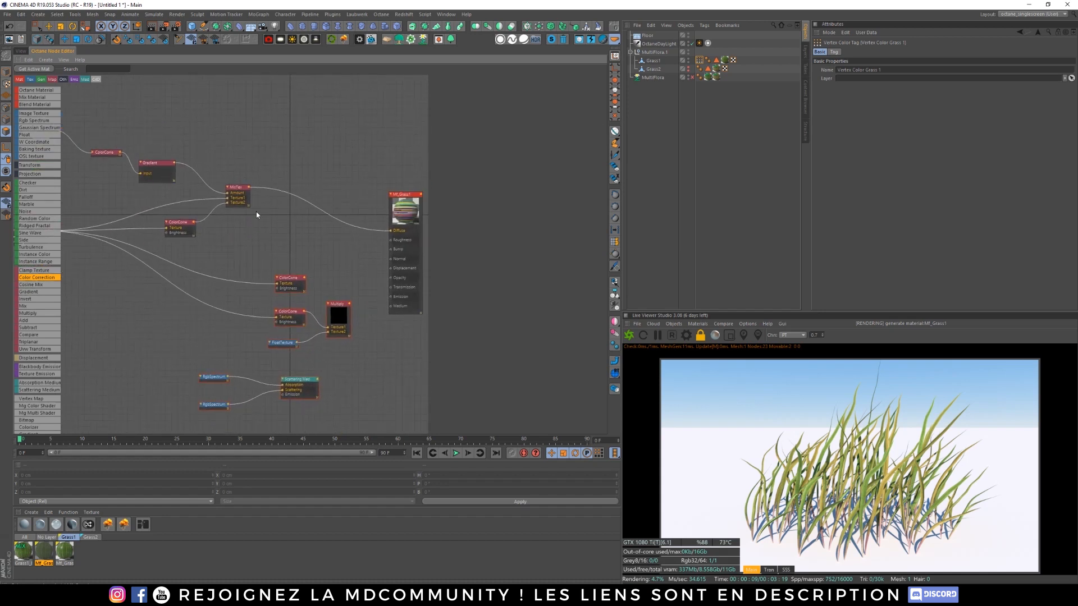
pyautogui.moveTo(251, 188); pyautogui.dragTo(390, 248)
pyautogui.moveTo(253, 234)
pyautogui.mouseDown(button='middle')
pyautogui.moveTo(319, 203)
pyautogui.moveTo(268, 224)
pyautogui.mouseUp(button='middle')
pyautogui.moveTo(276, 169); pyautogui.dragTo(305, 303)
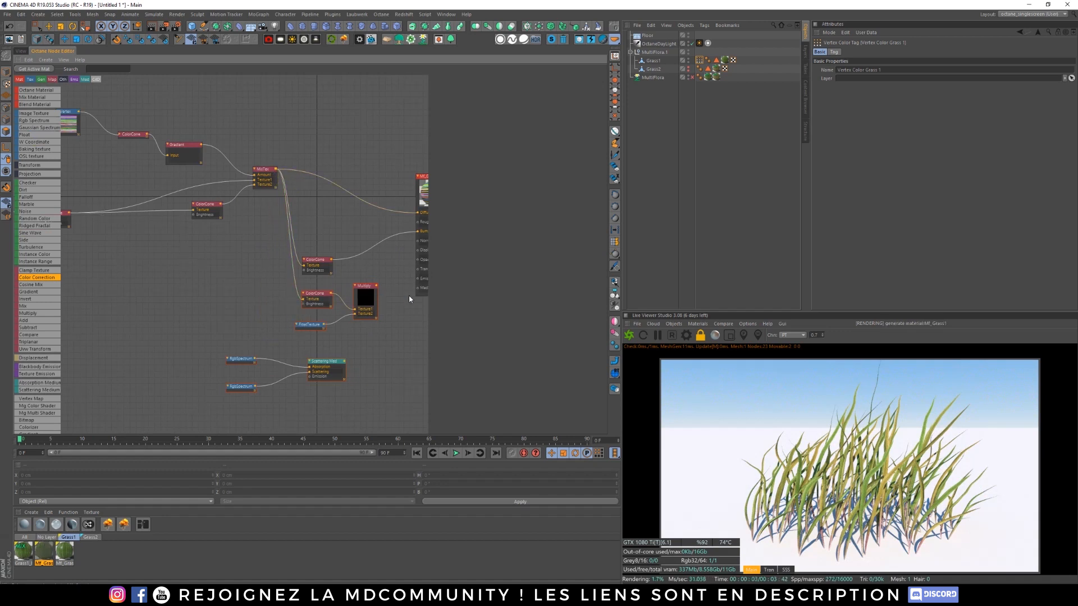
# Step: Connect the Multiply node to the material's Transmission and the Scattering Medium to its Medium
pyautogui.moveTo(409, 295); pyautogui.dragTo(352, 314, button='middle')
pyautogui.moveTo(321, 303); pyautogui.dragTo(361, 287)
pyautogui.scroll(1, 301, 349)
pyautogui.moveTo(291, 352); pyautogui.dragTo(375, 271)
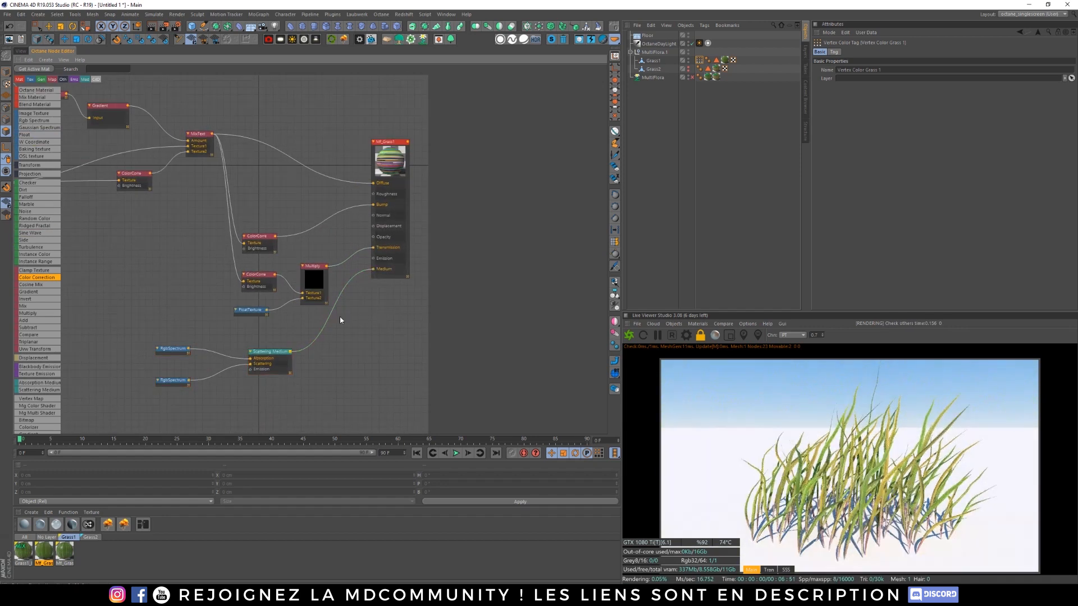
# Step: Reposition the vertex map node and expand the collapsed Color Correction next to it
pyautogui.moveTo(176, 201); pyautogui.dragTo(315, 233, button='middle')
pyautogui.moveTo(229, 142); pyautogui.dragTo(214, 139)
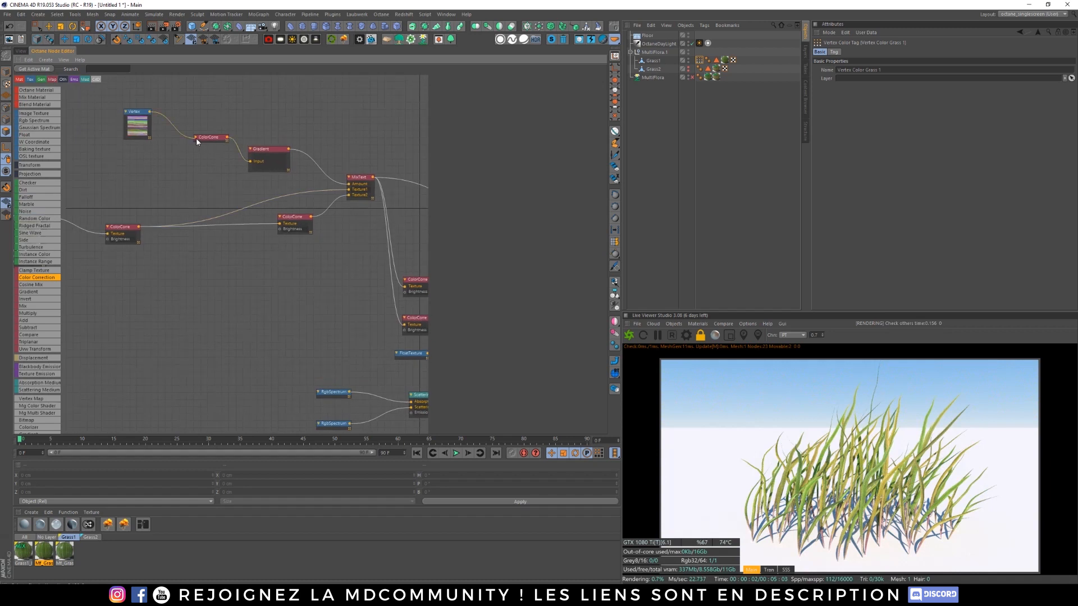
pyautogui.moveTo(136, 125); pyautogui.dragTo(133, 119)
pyautogui.moveTo(198, 147); pyautogui.dragTo(194, 142)
# Step: Feed the vertex map's Color Correction into the Brightness of the Color Correction that drives the Multiply node
pyautogui.moveTo(325, 358); pyautogui.dragTo(250, 352, button='middle')
pyautogui.scroll(1, 353, 323)
pyautogui.moveTo(352, 317); pyautogui.dragTo(350, 318)
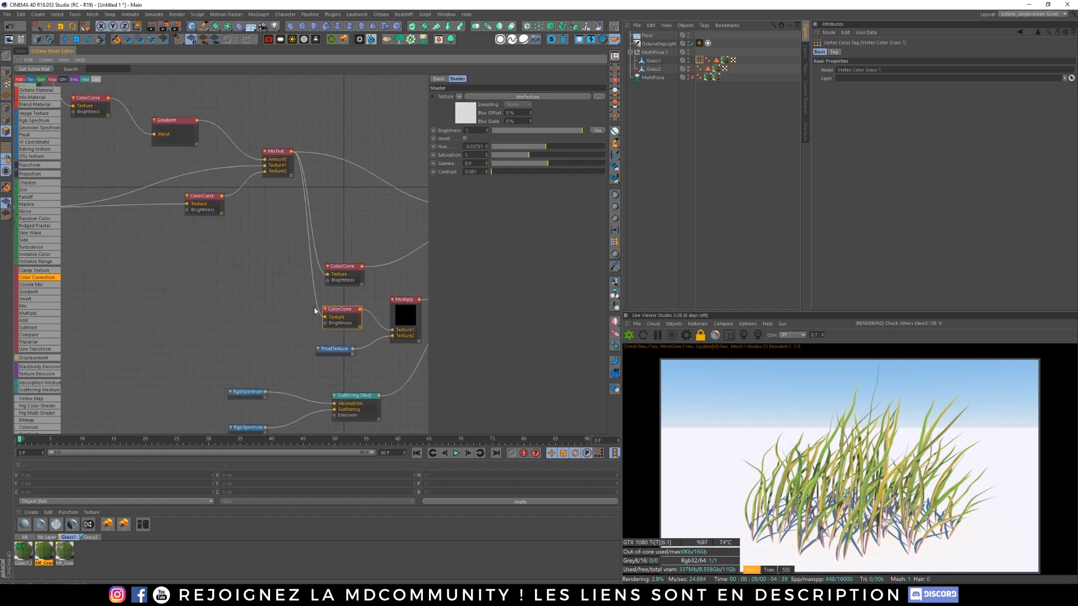
pyautogui.moveTo(216, 251); pyautogui.dragTo(247, 266, button='middle')
pyautogui.moveTo(140, 113); pyautogui.dragTo(358, 339)
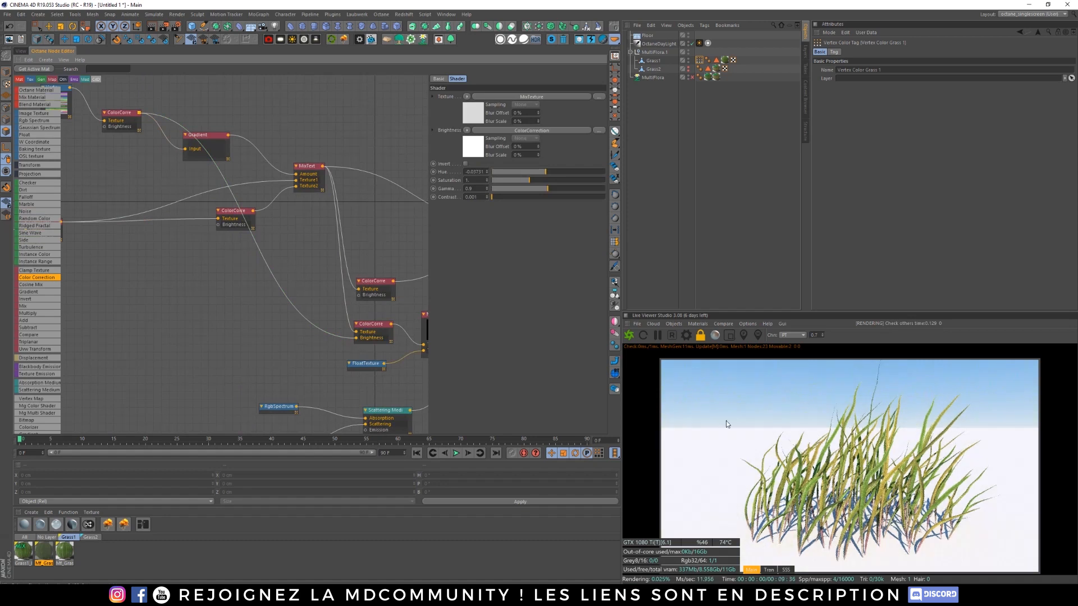
# Step: Show the transmission pass and insert a Gradient between the vertex map's Color Correction and that Brightness input
pyautogui.click(769, 571)
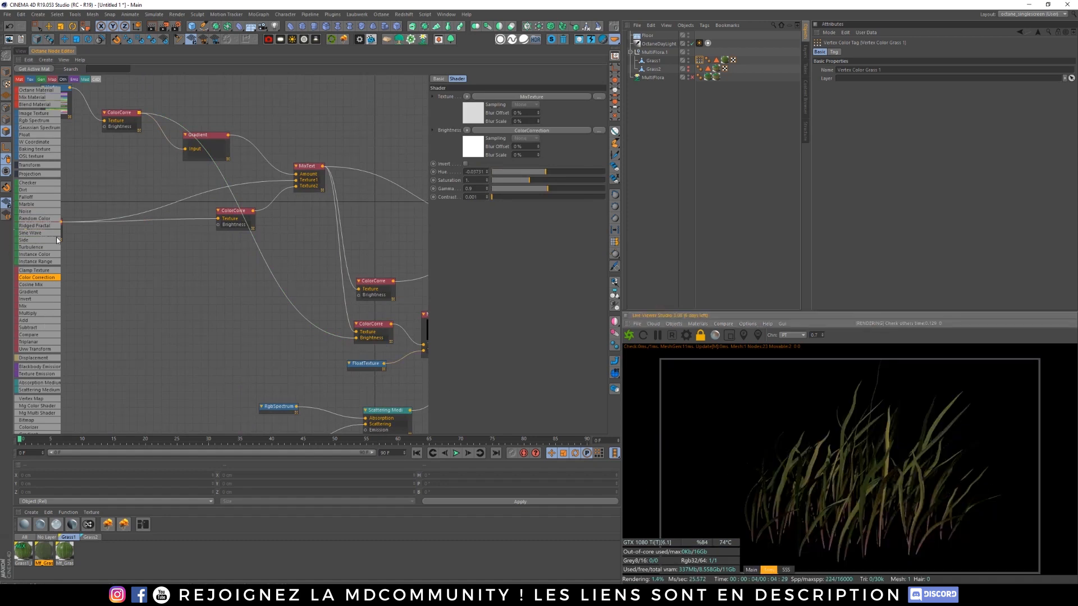
pyautogui.moveTo(31, 291); pyautogui.dragTo(299, 350)
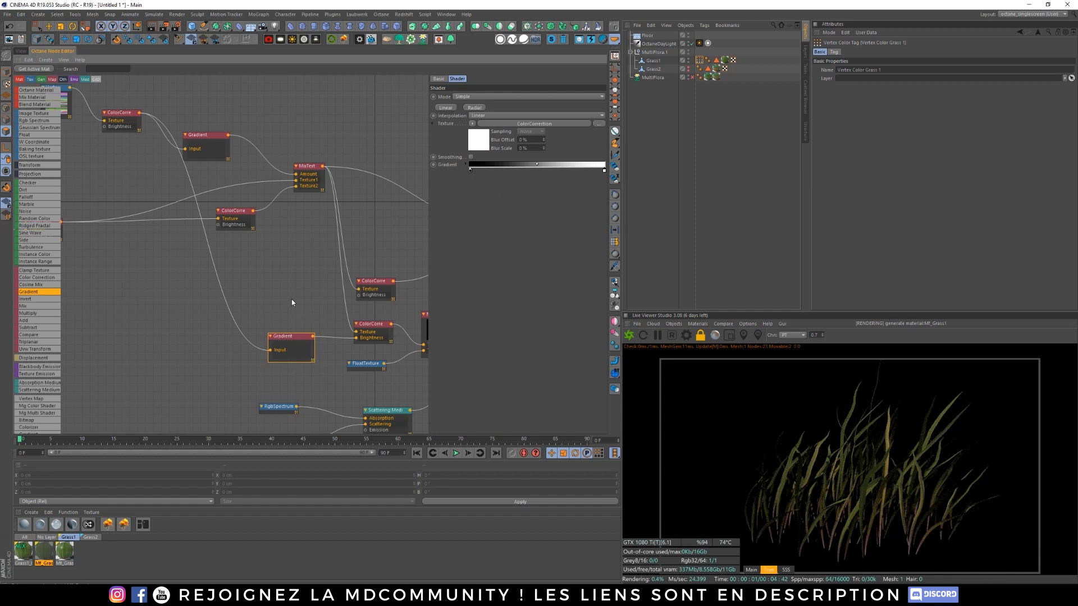
pyautogui.moveTo(208, 133); pyautogui.dragTo(234, 130)
# Step: Move the new transmission gradient's black knot about a quarter of the way along the ramp
pyautogui.click(290, 352)
pyautogui.moveTo(471, 171); pyautogui.dragTo(504, 182)
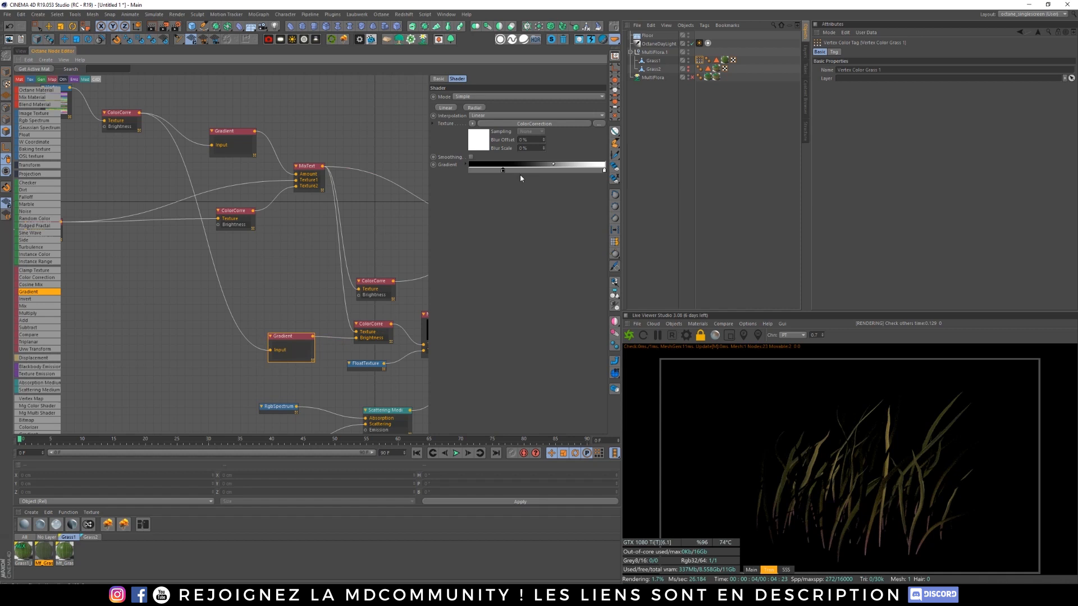
pyautogui.moveTo(503, 172); pyautogui.dragTo(471, 171)
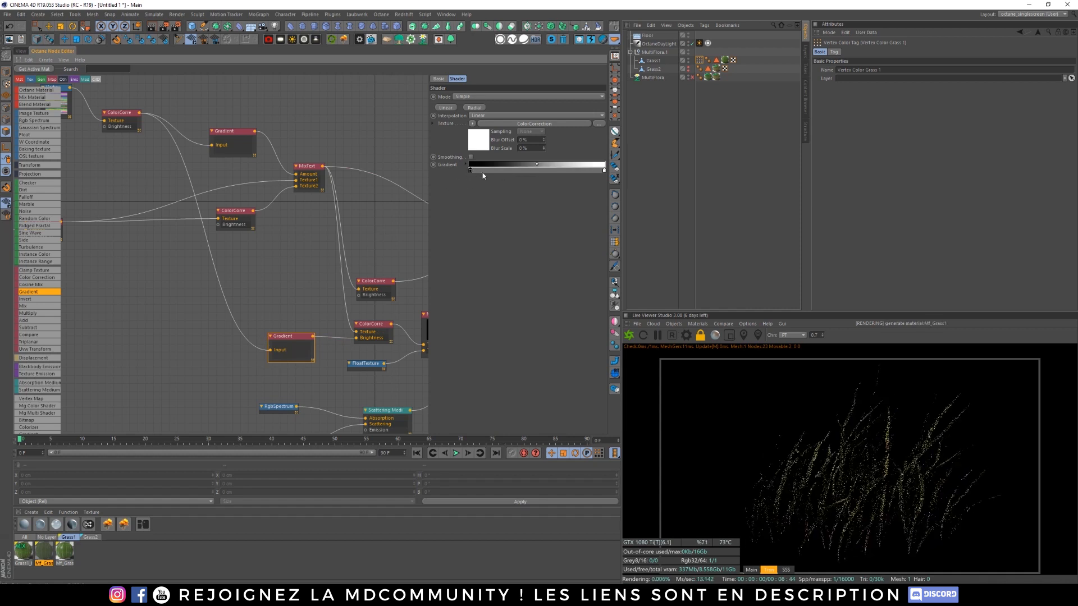
pyautogui.moveTo(605, 171)
pyautogui.mouseDown()
pyautogui.moveTo(480, 178)
pyautogui.moveTo(606, 171)
pyautogui.mouseUp()
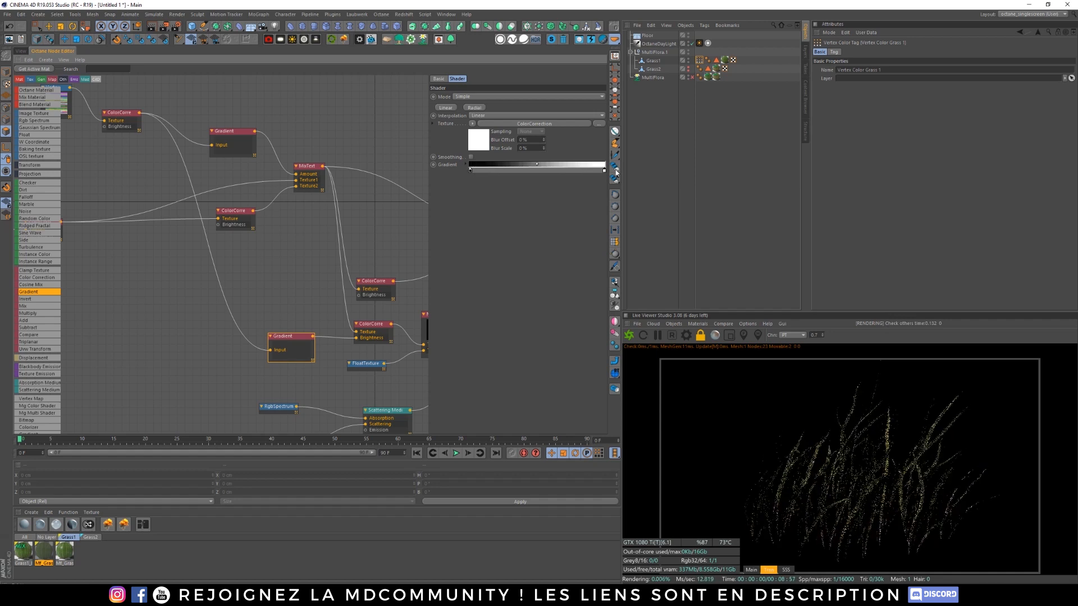
pyautogui.moveTo(472, 172); pyautogui.dragTo(503, 170)
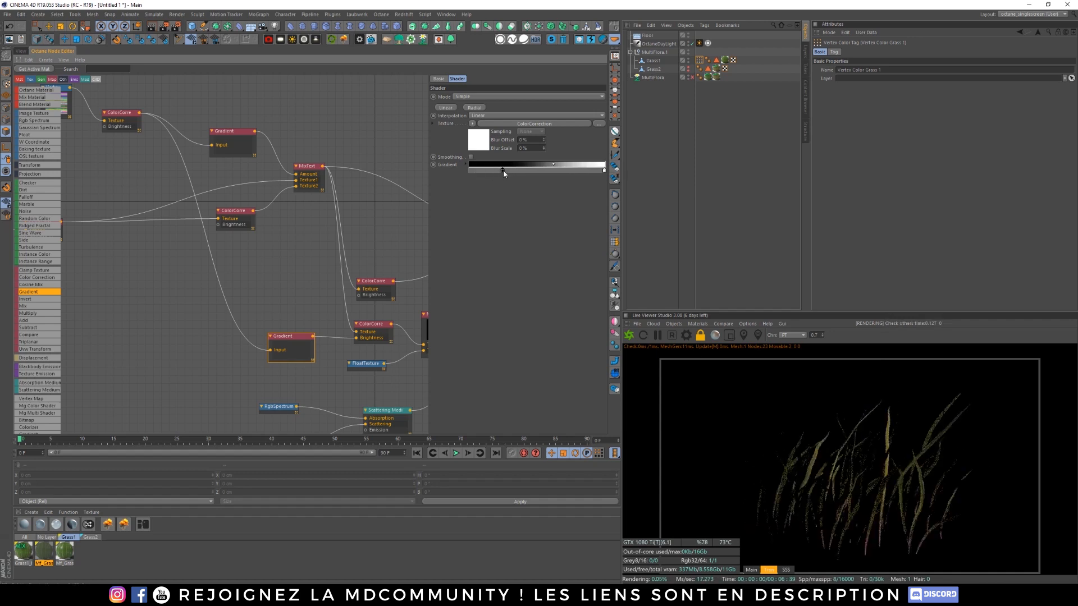
# Step: Lighten the transmission gradient's black knot to dark gray, and check the SSS pass before returning to the main render
pyautogui.doubleClick(503, 170)
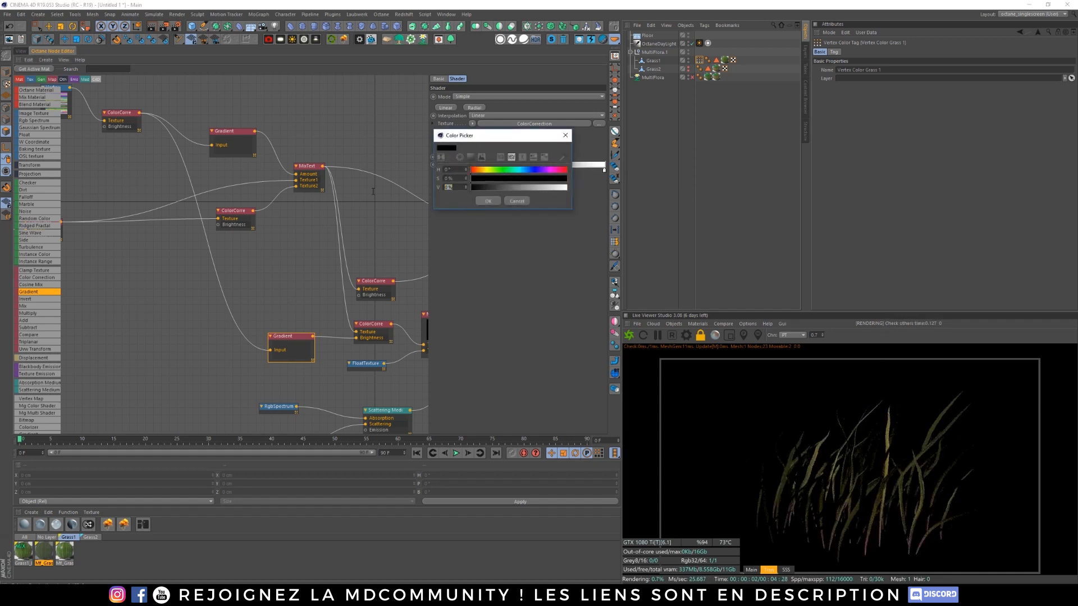
pyautogui.press('Escape')
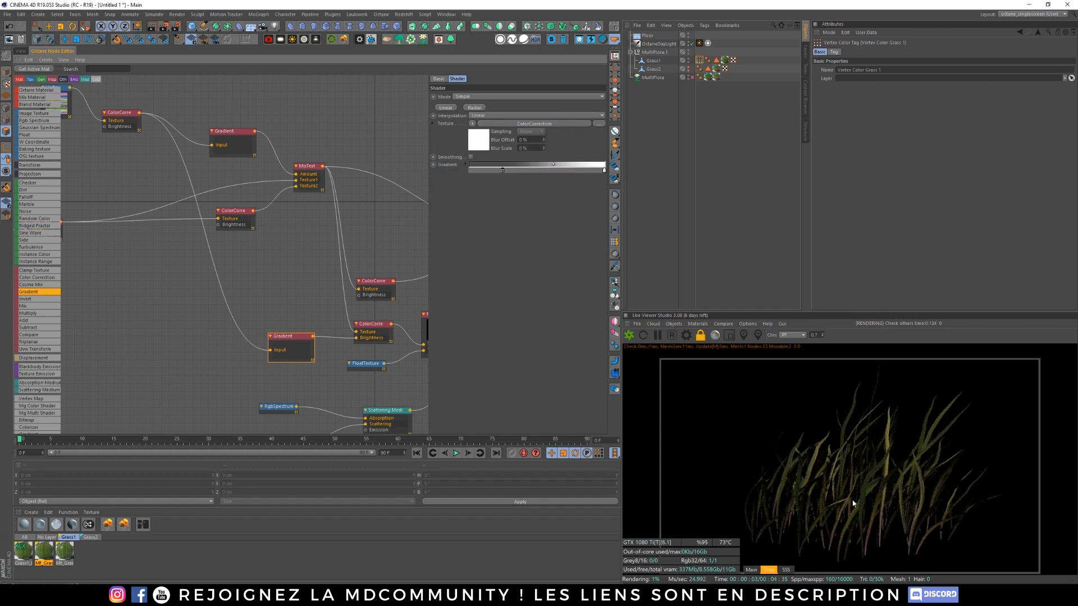
pyautogui.click(788, 570)
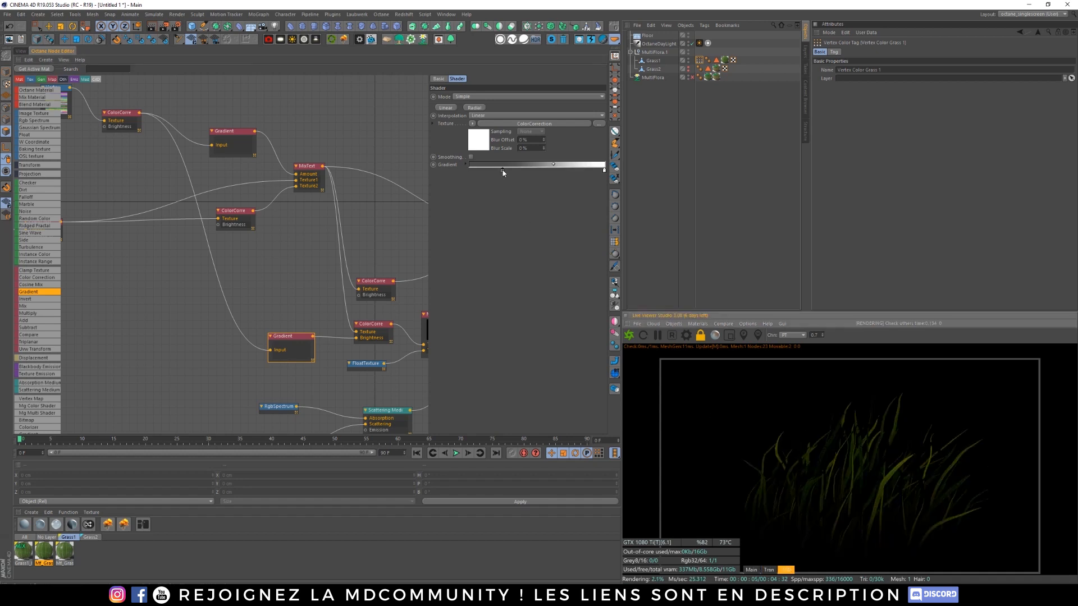
pyautogui.click(752, 570)
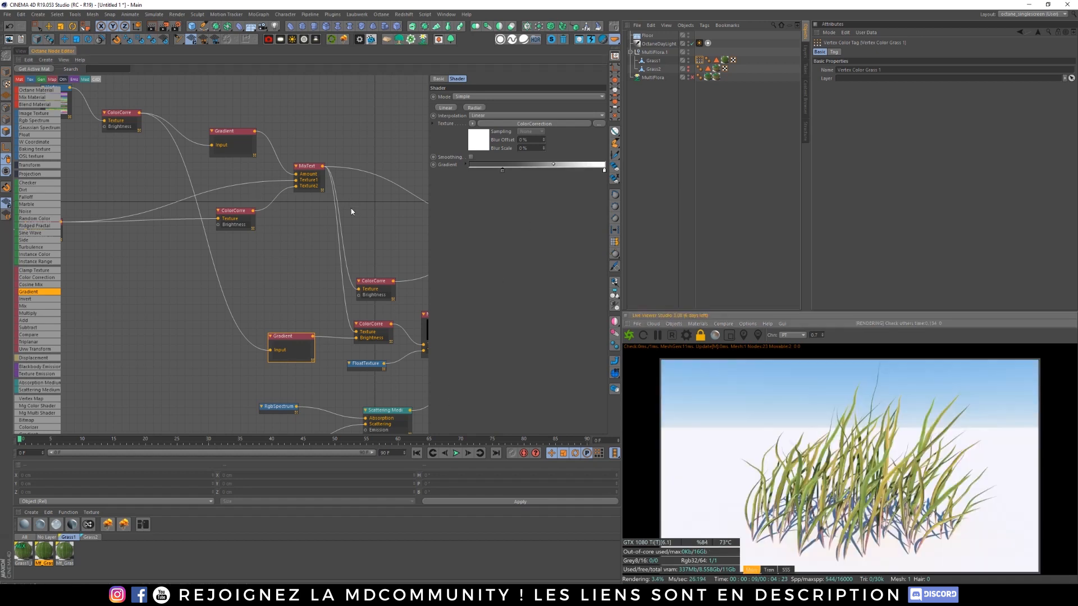
# Step: Line up the vertex map, its Color Correction and the Mix gradient above the grass image texture nodes
pyautogui.scroll(-8, 352, 212)
pyautogui.moveTo(271, 216); pyautogui.dragTo(324, 259, button='middle')
pyautogui.scroll(-2, 322, 264)
pyautogui.moveTo(168, 178); pyautogui.dragTo(133, 206)
pyautogui.moveTo(191, 187); pyautogui.dragTo(169, 207)
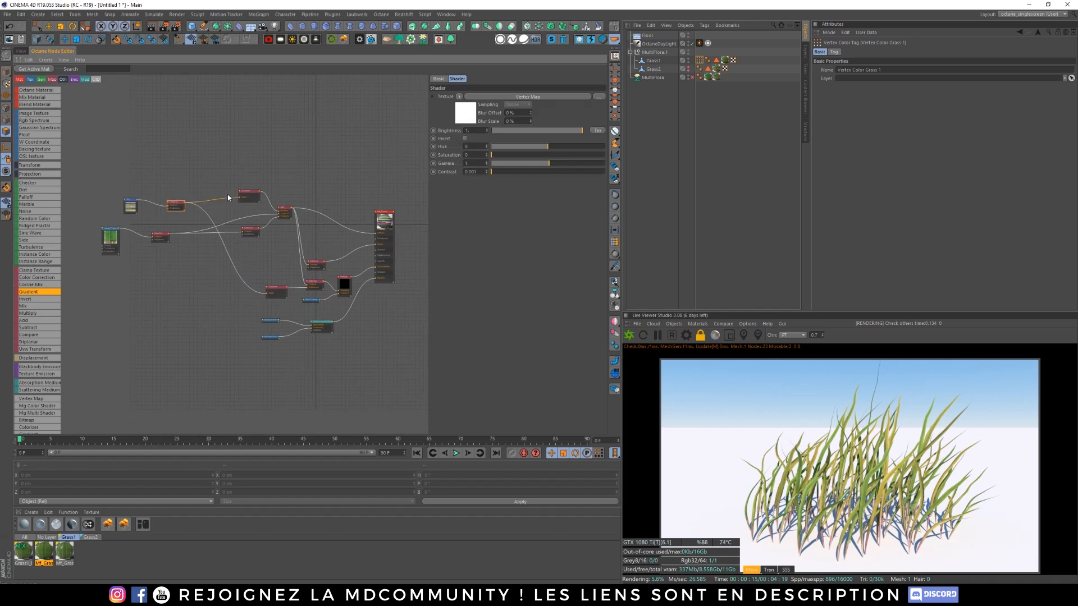
pyautogui.moveTo(251, 197); pyautogui.dragTo(234, 211)
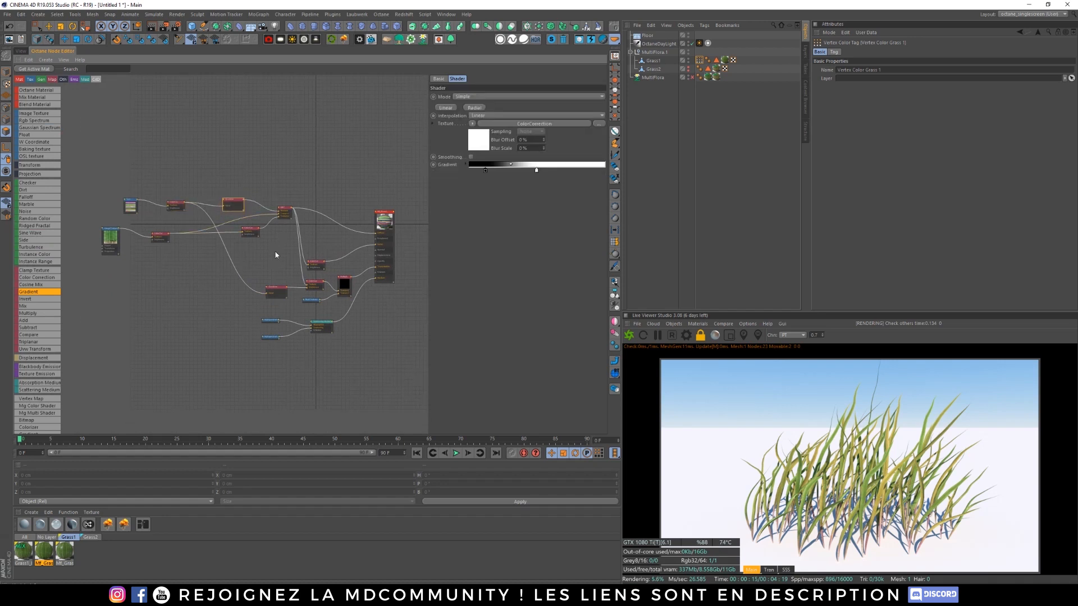
# Step: Review the complete node graph and open the vertex map node's properties
pyautogui.moveTo(319, 233); pyautogui.dragTo(274, 233, button='middle')
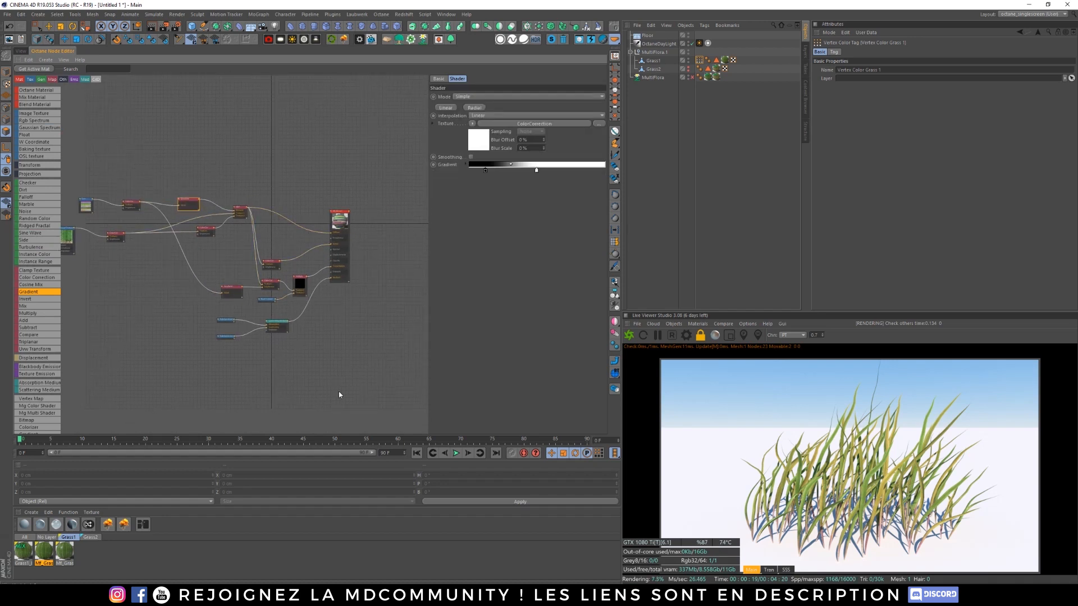
pyautogui.moveTo(339, 395); pyautogui.dragTo(380, 370, button='middle')
pyautogui.moveTo(238, 171); pyautogui.dragTo(250, 216, button='middle')
pyautogui.scroll(7, 144, 213)
pyautogui.click(117, 229)
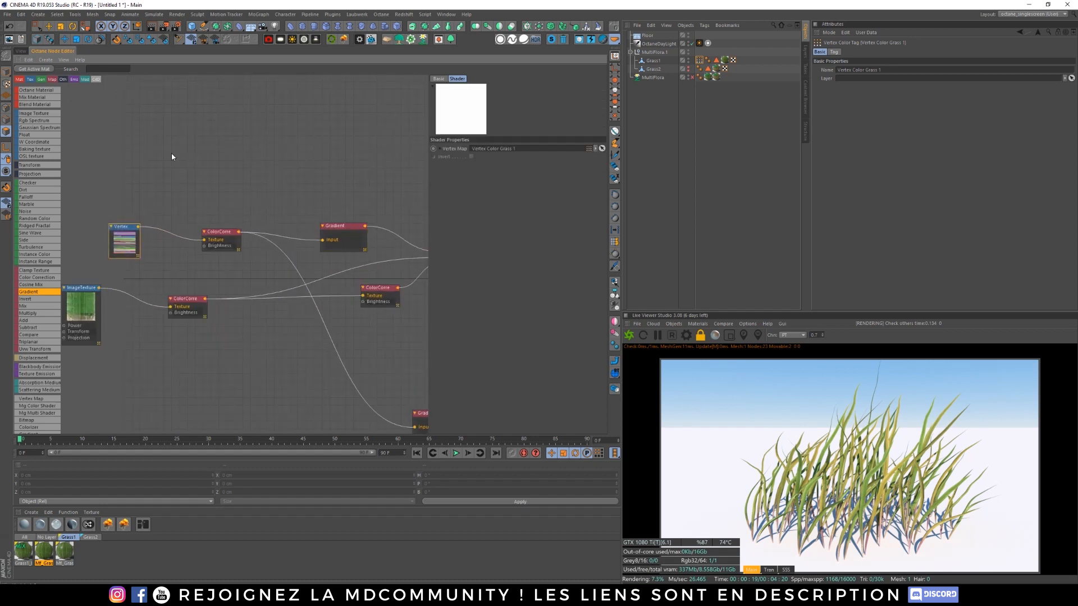
pyautogui.keyDown('shift'); pyautogui.click(226, 235); pyautogui.keyUp('shift')
pyautogui.keyDown('shift'); pyautogui.click(353, 233); pyautogui.keyUp('shift')
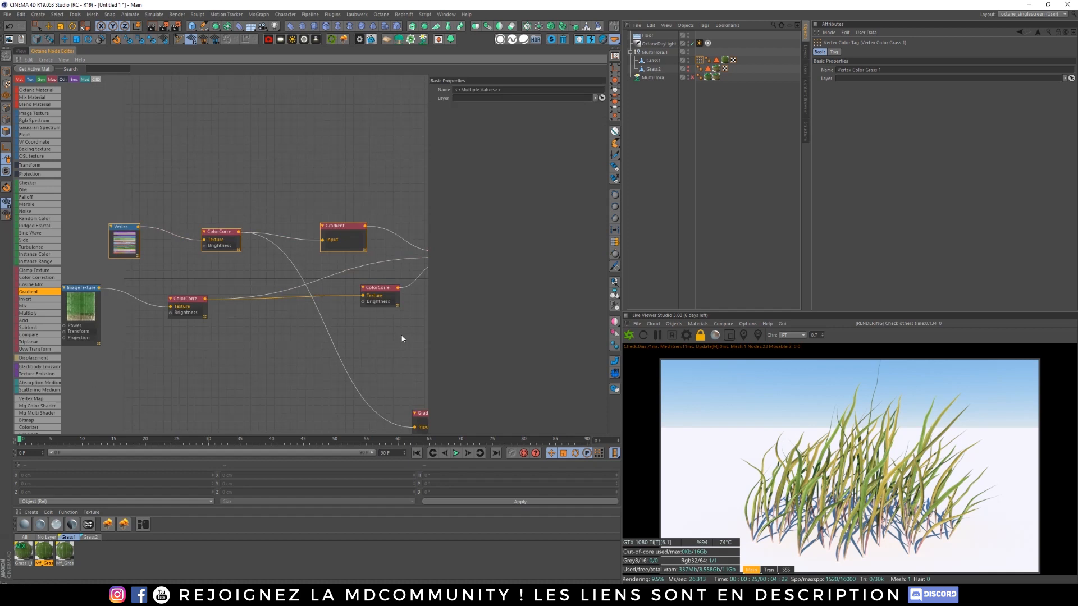
pyautogui.moveTo(402, 336); pyautogui.dragTo(264, 328, button='middle')
pyautogui.keyDown('shift'); pyautogui.click(253, 287); pyautogui.keyUp('shift')
pyautogui.keyDown('shift'); pyautogui.click(319, 258); pyautogui.keyUp('shift')
pyautogui.scroll(1, 290, 415)
pyautogui.moveTo(289, 414); pyautogui.dragTo(302, 387, button='middle')
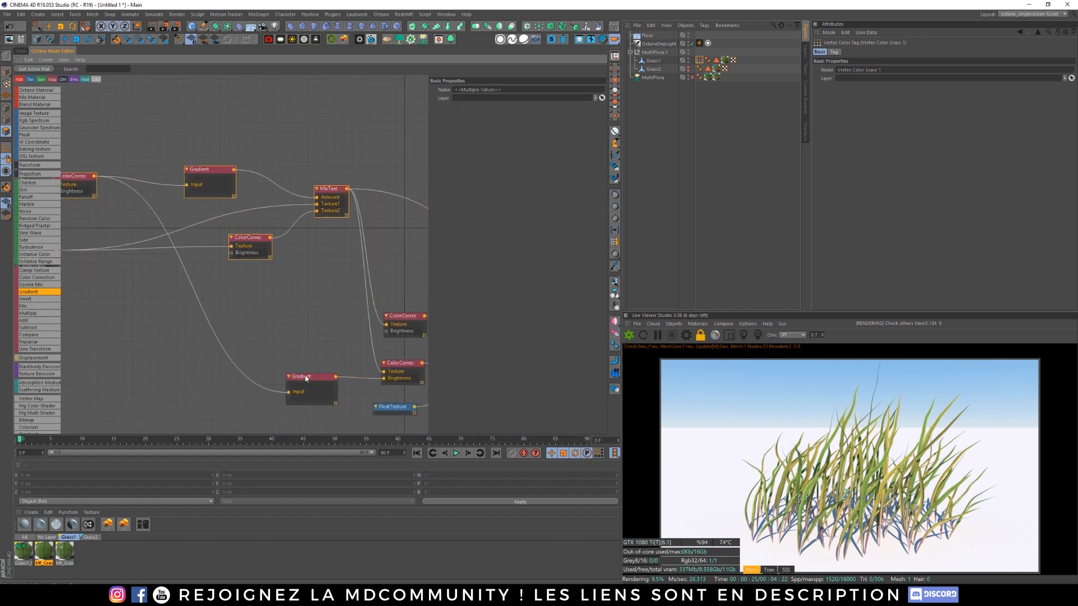
pyautogui.scroll(-1, 335, 289)
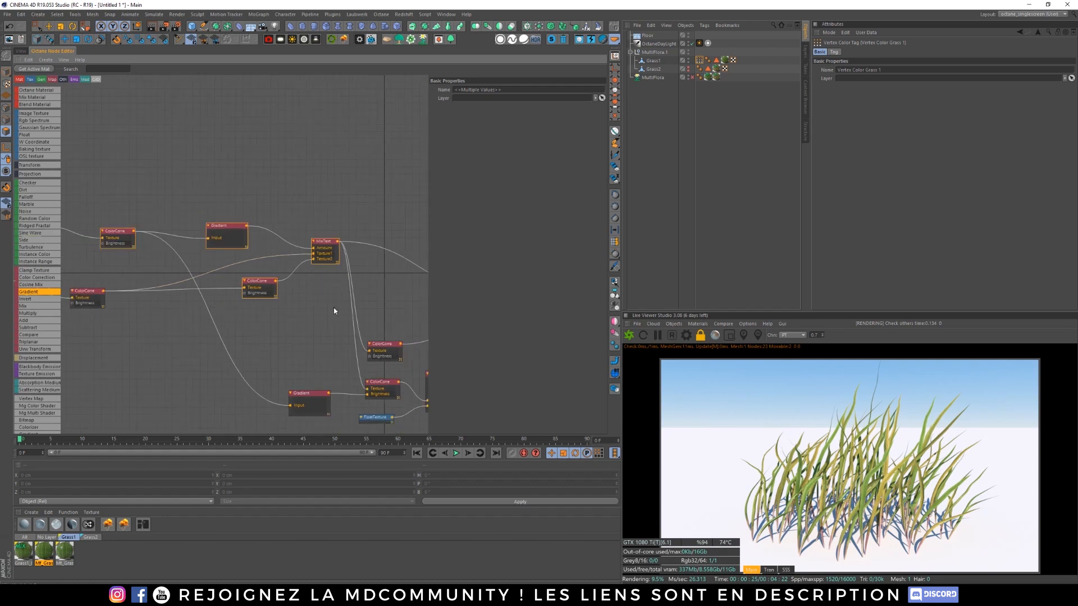
pyautogui.rightClick(325, 240)
pyautogui.click(218, 217)
# Step: Copy the vertex map, both Color Corrections, the gradient and the Mix texture from Mf_Grass1 and paste them into Mf_Grass1_Glossy's node graph
pyautogui.moveTo(166, 196); pyautogui.dragTo(231, 209, button='middle')
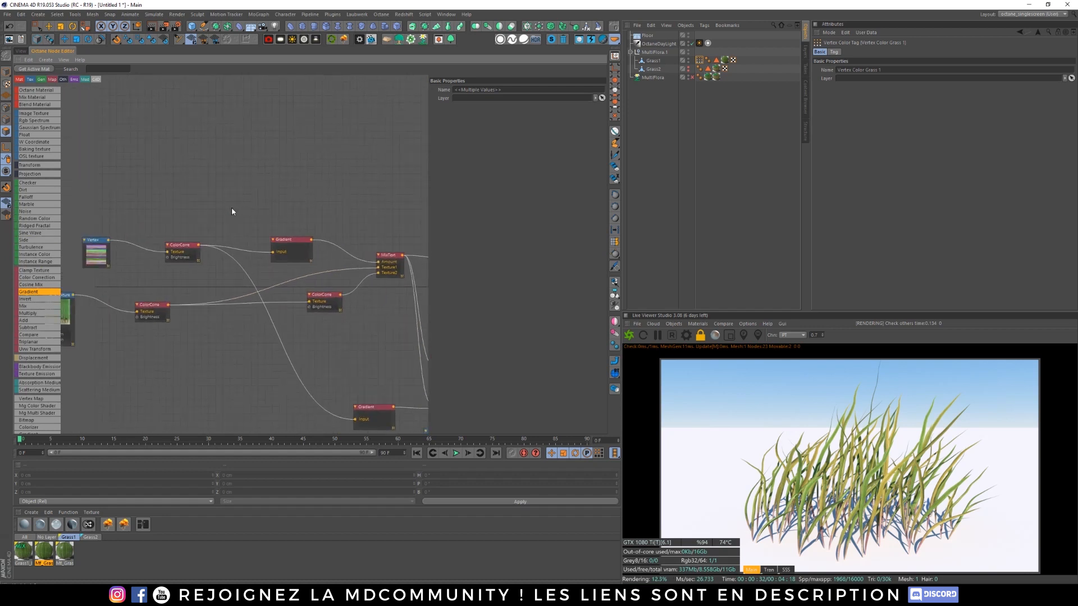
pyautogui.scroll(-1, 229, 210)
pyautogui.click(135, 240)
pyautogui.keyDown('shift'); pyautogui.click(196, 243); pyautogui.keyUp('shift')
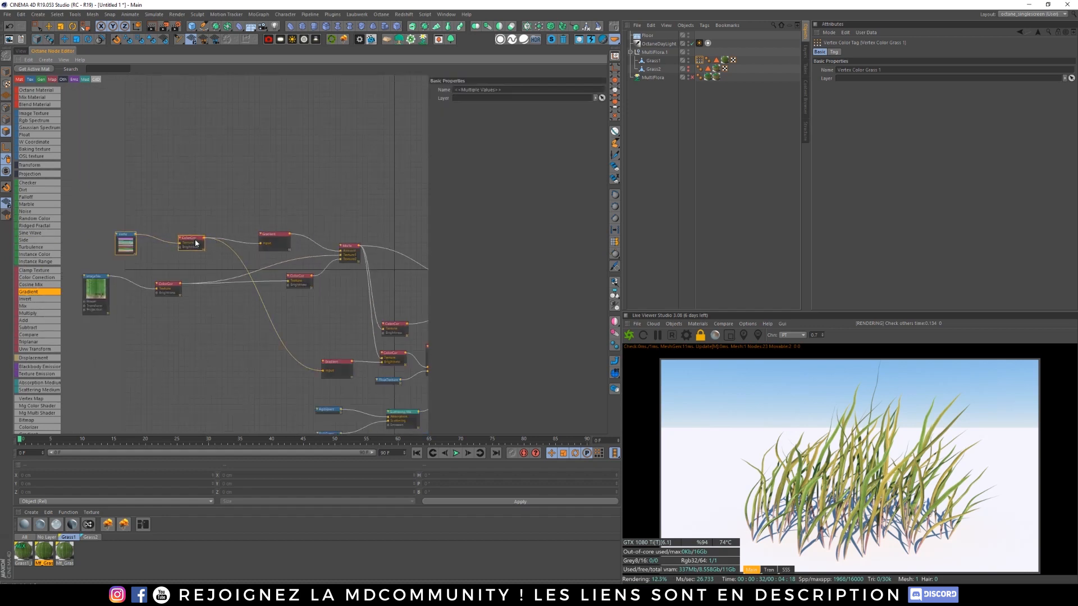
pyautogui.keyDown('shift'); pyautogui.click(340, 247); pyautogui.keyUp('shift')
pyautogui.keyDown('shift'); pyautogui.click(310, 279); pyautogui.keyUp('shift')
pyautogui.rightClick(349, 246)
pyautogui.click(360, 270)
pyautogui.click(64, 552)
pyautogui.rightClick(103, 151)
pyautogui.click(115, 181)
# Step: Place the pasted nodes above the grass image texture and link their vertex map node to the Vertex Color Grass 1 tag
pyautogui.moveTo(192, 197); pyautogui.dragTo(294, 209, button='middle')
pyautogui.scroll(-3, 292, 210)
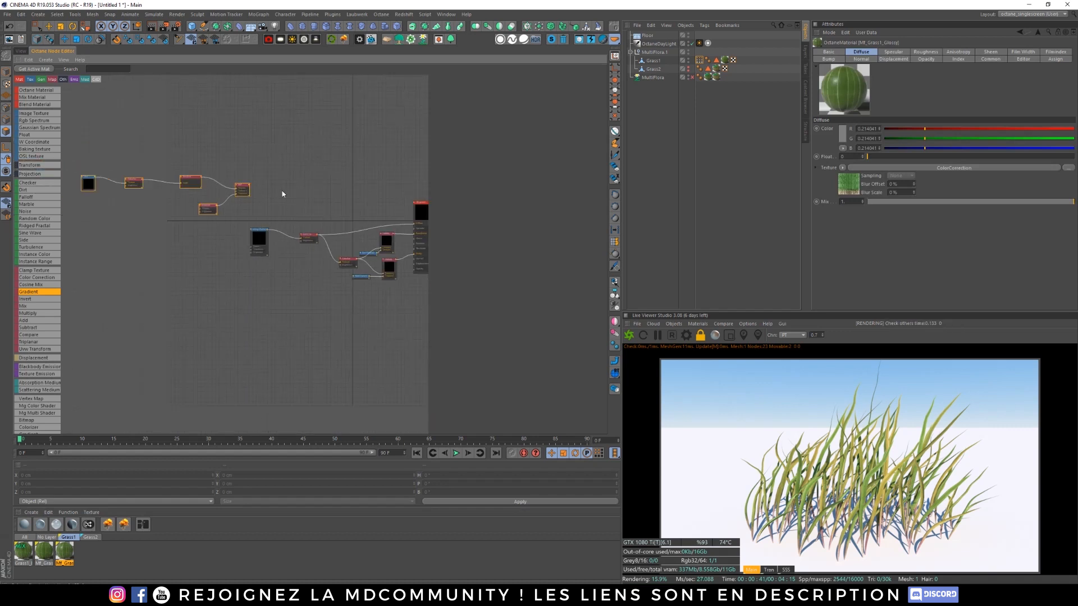
pyautogui.moveTo(243, 186); pyautogui.dragTo(333, 190)
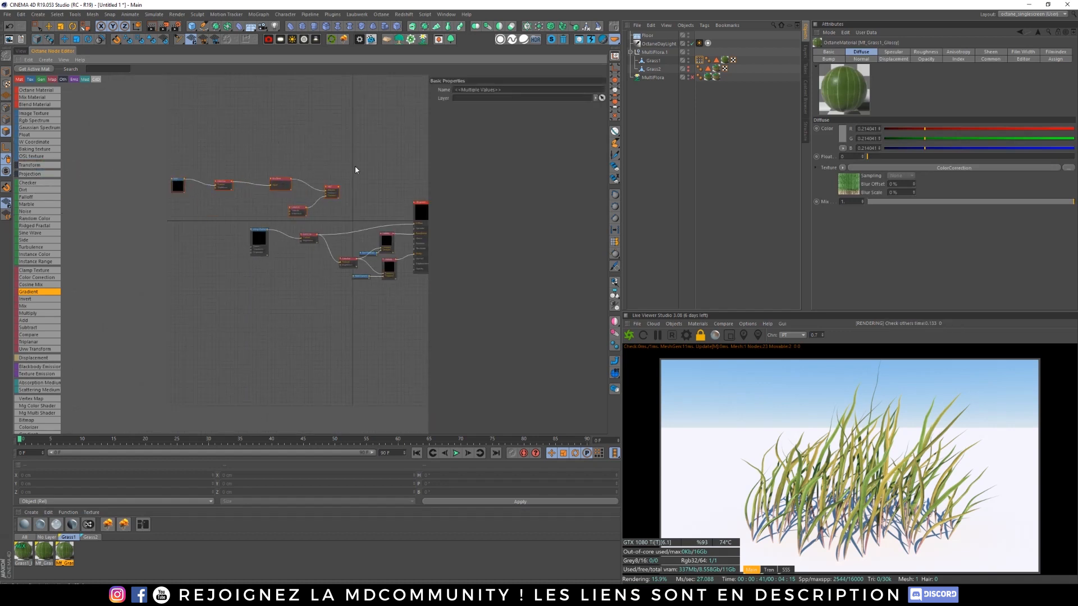
pyautogui.click(178, 187)
pyautogui.moveTo(699, 60); pyautogui.dragTo(495, 149)
# Step: Connect the pasted Mix texture to the glossy material's diffuse channel
pyautogui.moveTo(361, 147); pyautogui.dragTo(305, 170, button='middle')
pyautogui.scroll(3, 306, 170)
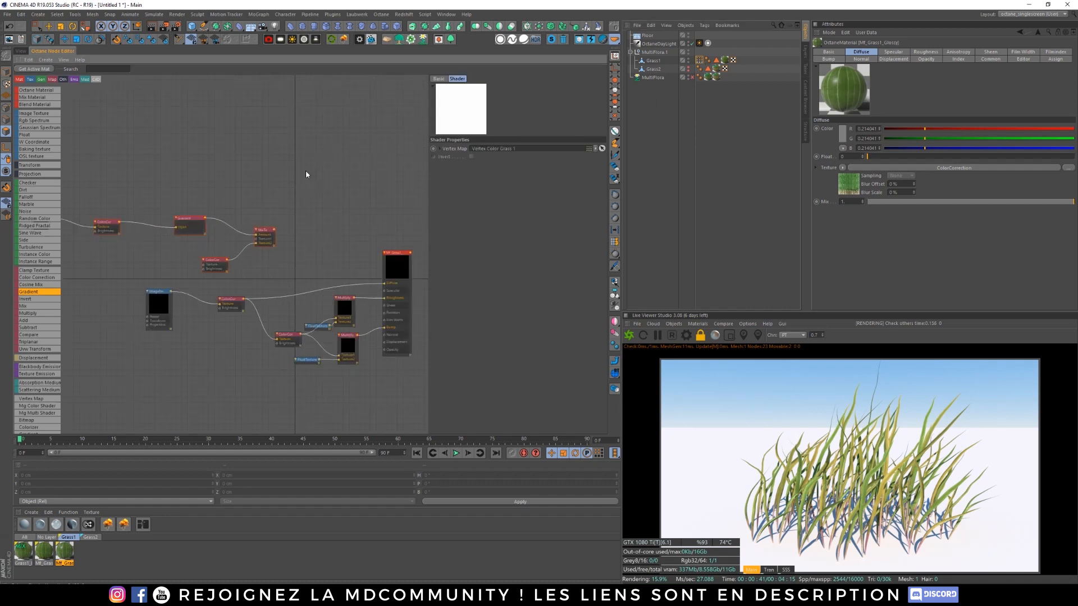
pyautogui.moveTo(312, 250); pyautogui.dragTo(283, 201, button='middle')
pyautogui.moveTo(237, 196); pyautogui.dragTo(363, 259)
pyautogui.moveTo(227, 266); pyautogui.dragTo(309, 257, button='middle')
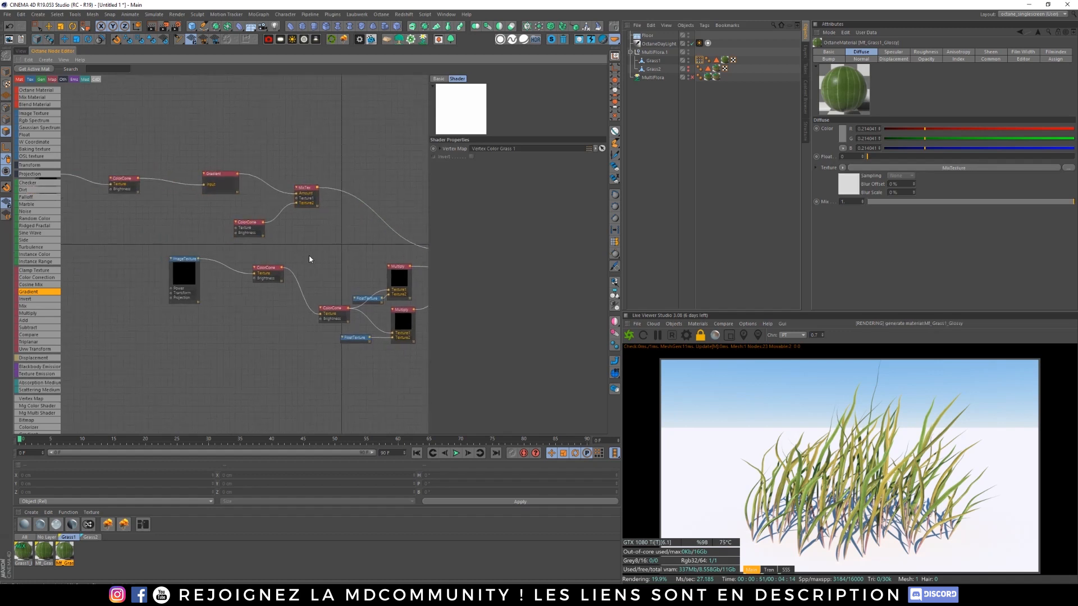
# Step: Rearrange the grass image nodes and connect their Color Correction to the Mix's first texture and to the Color Correction feeding its second texture
pyautogui.moveTo(148, 248); pyautogui.dragTo(298, 323)
pyautogui.moveTo(278, 279); pyautogui.dragTo(297, 199)
pyautogui.moveTo(247, 231); pyautogui.dragTo(258, 239)
pyautogui.moveTo(176, 251); pyautogui.dragTo(248, 241)
# Step: Connect the Mix texture to the Color Correction that drives the glossy material's roughness and bump
pyautogui.moveTo(327, 242); pyautogui.dragTo(217, 229, button='middle')
pyautogui.moveTo(206, 177); pyautogui.dragTo(211, 304)
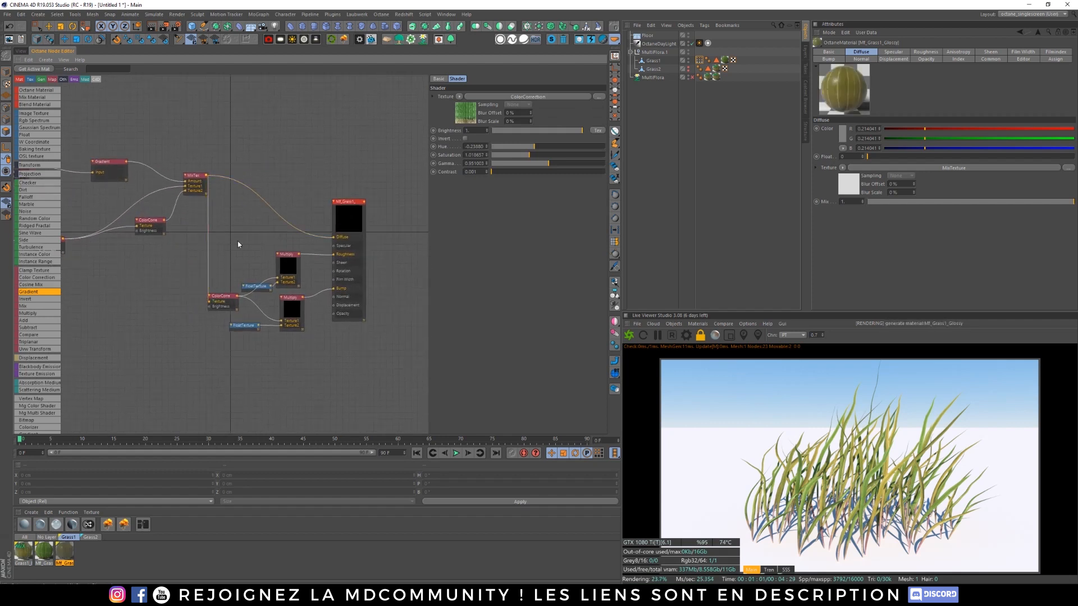
pyautogui.moveTo(253, 159); pyautogui.dragTo(294, 166, button='middle')
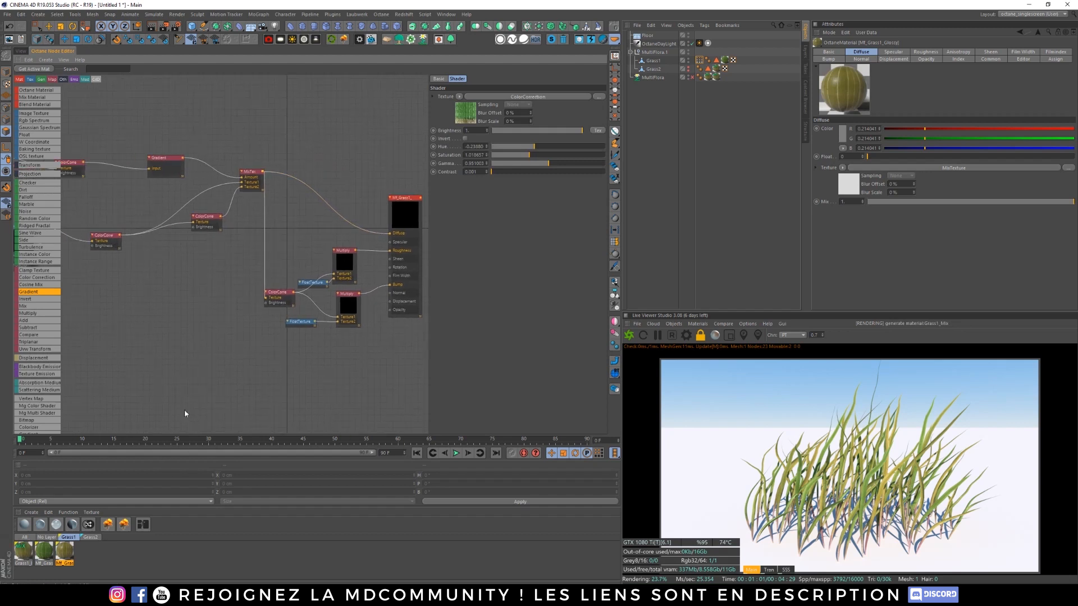
# Step: Check the Mf_Grass1 graph, return to the 3D viewport and assign the Grass1 mix material to the Grass1 object
pyautogui.click(43, 552)
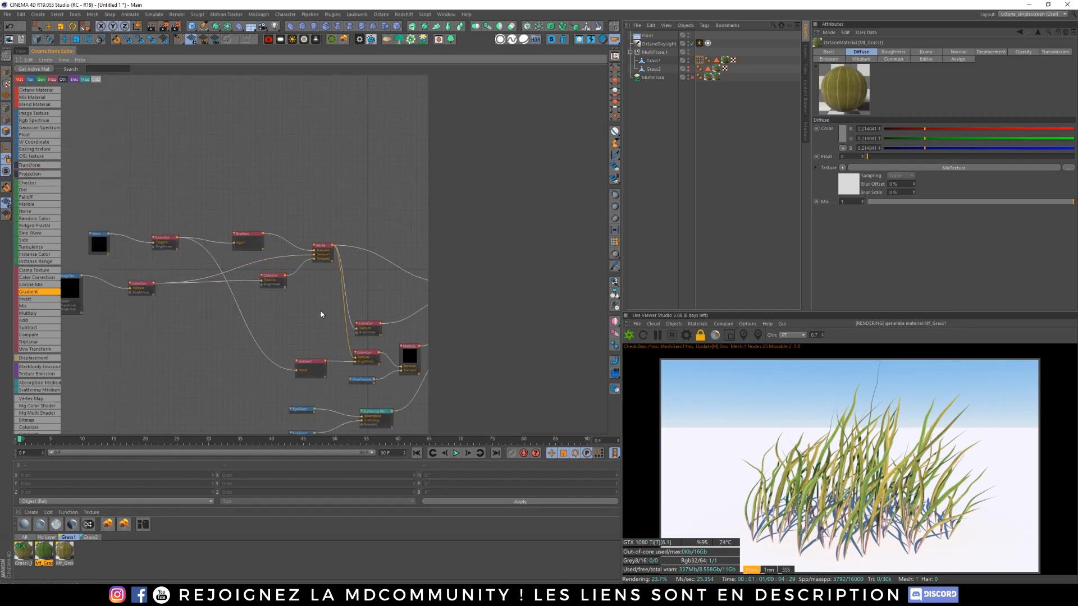
pyautogui.scroll(-2, 371, 327)
pyautogui.moveTo(371, 346); pyautogui.dragTo(296, 321, button='middle')
pyautogui.click(25, 552)
pyautogui.click(22, 51)
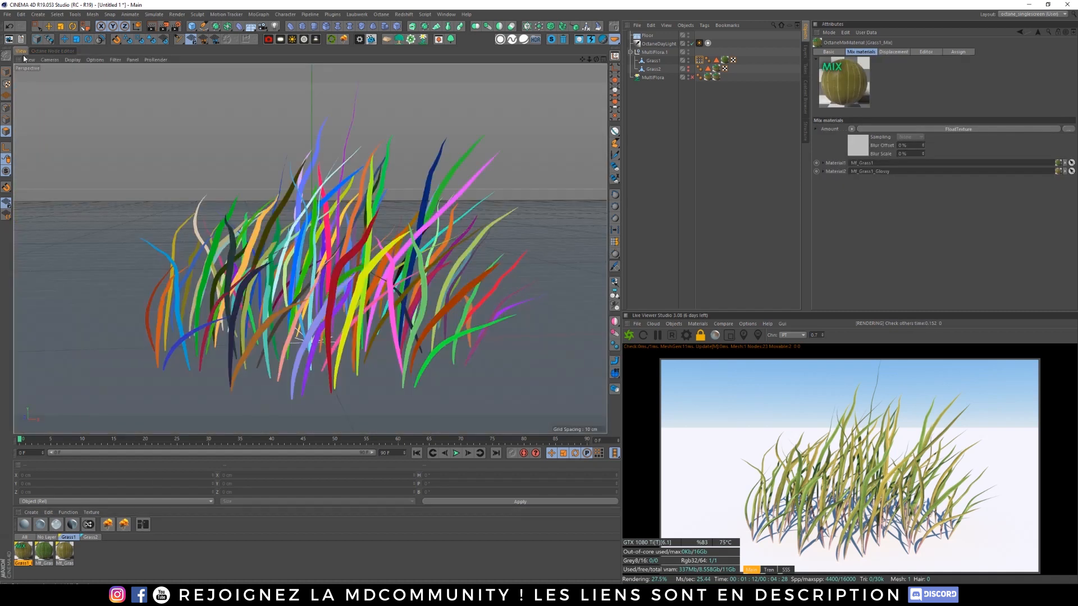
pyautogui.moveTo(23, 556); pyautogui.dragTo(633, 203)
pyautogui.moveTo(734, 58)
pyautogui.mouseDown()
pyautogui.moveTo(724, 63)
pyautogui.moveTo(733, 60)
pyautogui.mouseUp()
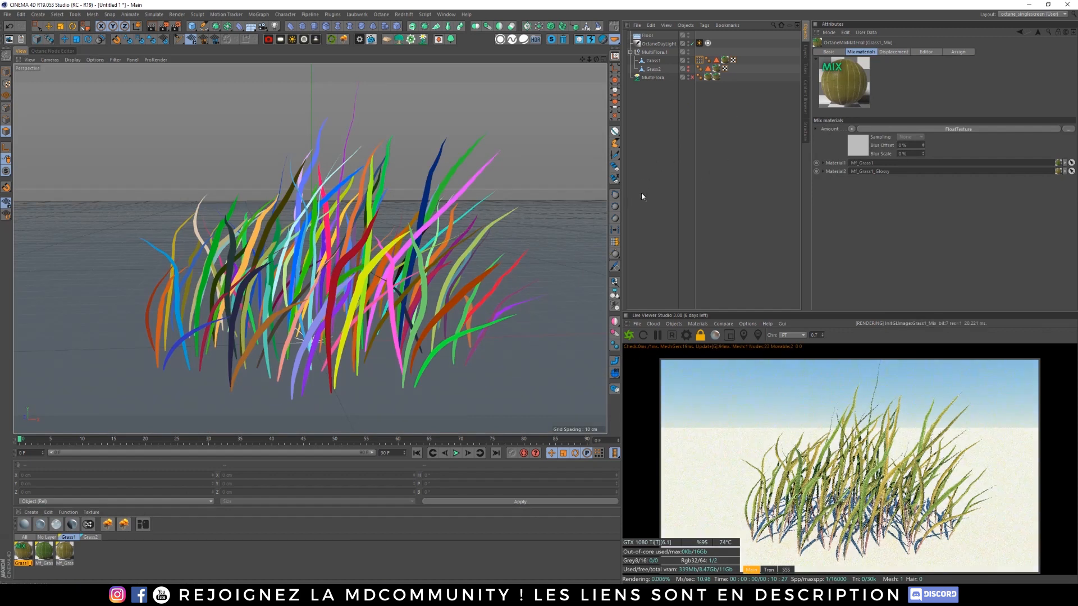
# Step: Check the transmission and SSS passes in the live render, return to the main pass and deselect the material
pyautogui.click(773, 570)
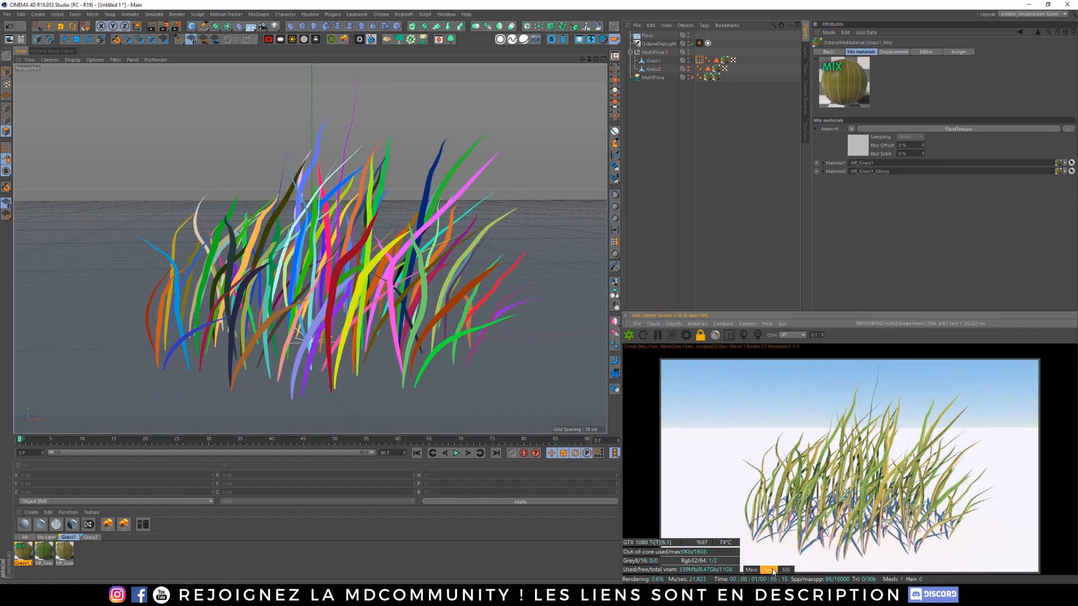
pyautogui.click(784, 571)
pyautogui.click(751, 570)
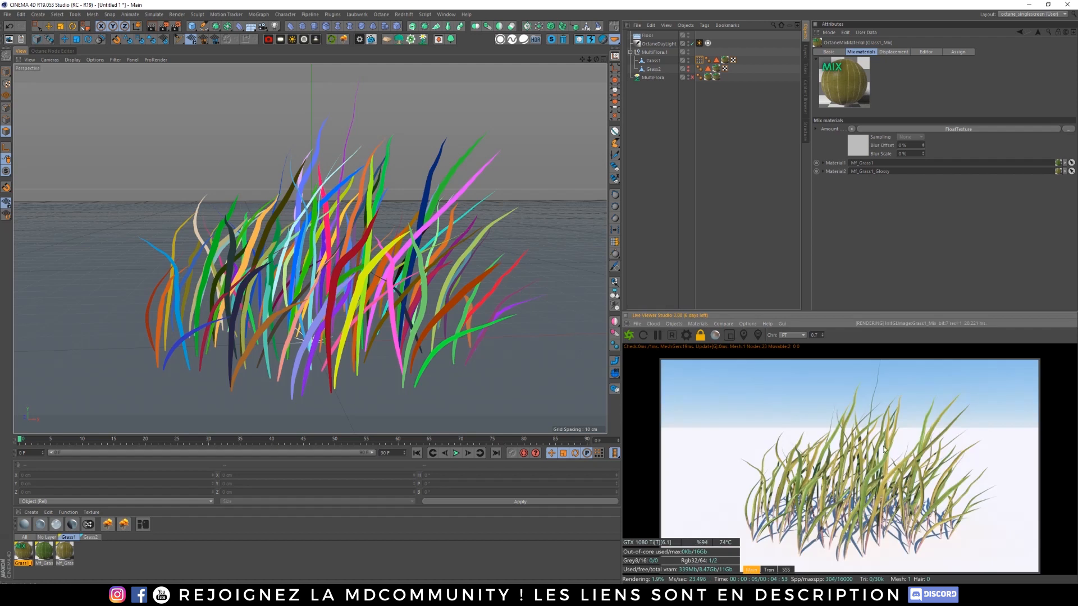
pyautogui.click(131, 559)
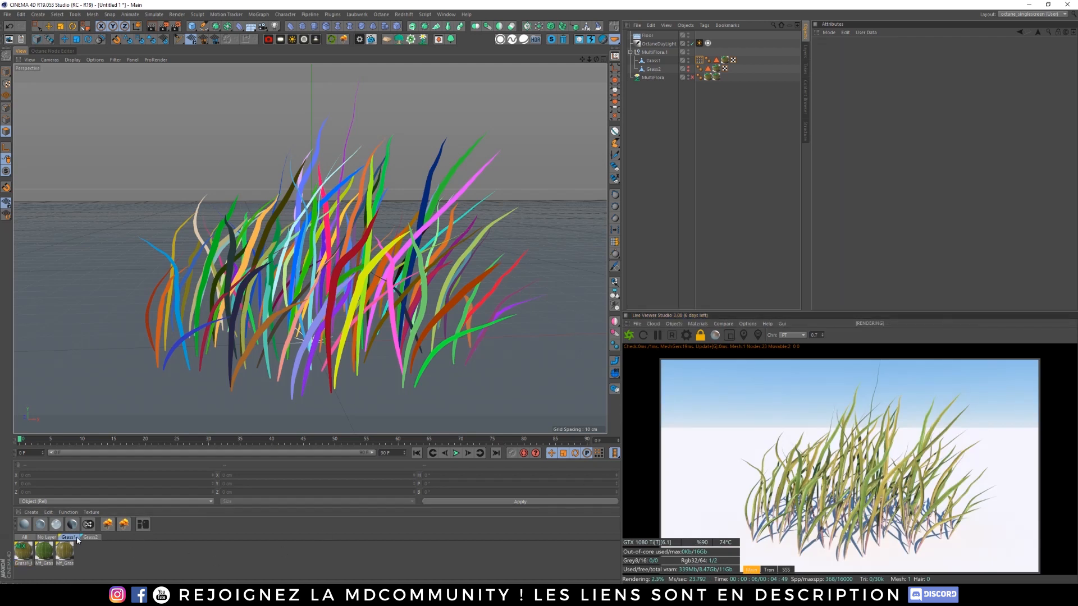
# Step: Hide the Grass1 object in the editor and render, and show and select Grass2 instead
pyautogui.click(655, 61)
pyautogui.keyDown('ctrl'); pyautogui.click(688, 60); pyautogui.keyUp('ctrl')
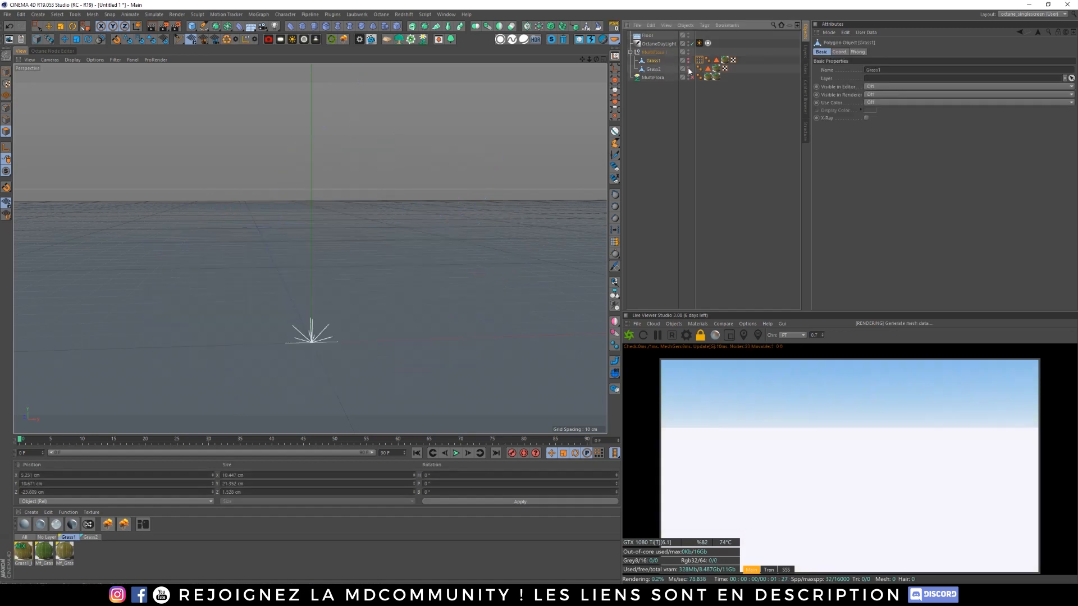
pyautogui.click(655, 69)
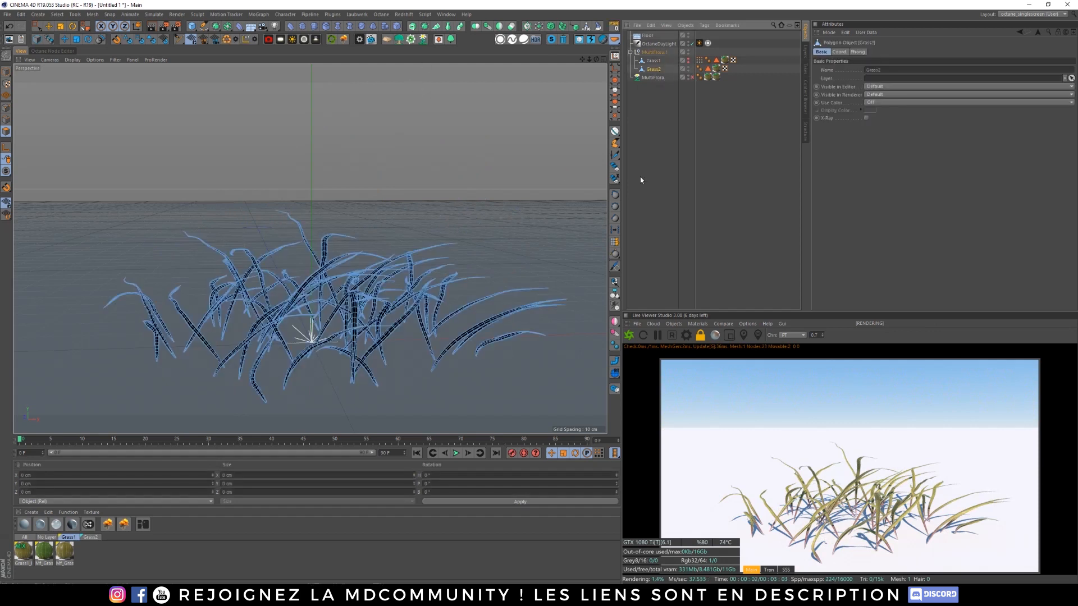
# Step: Run the random_vertex_color script on the Grass2 object in model mode, and deselect everything
pyautogui.click(6, 72)
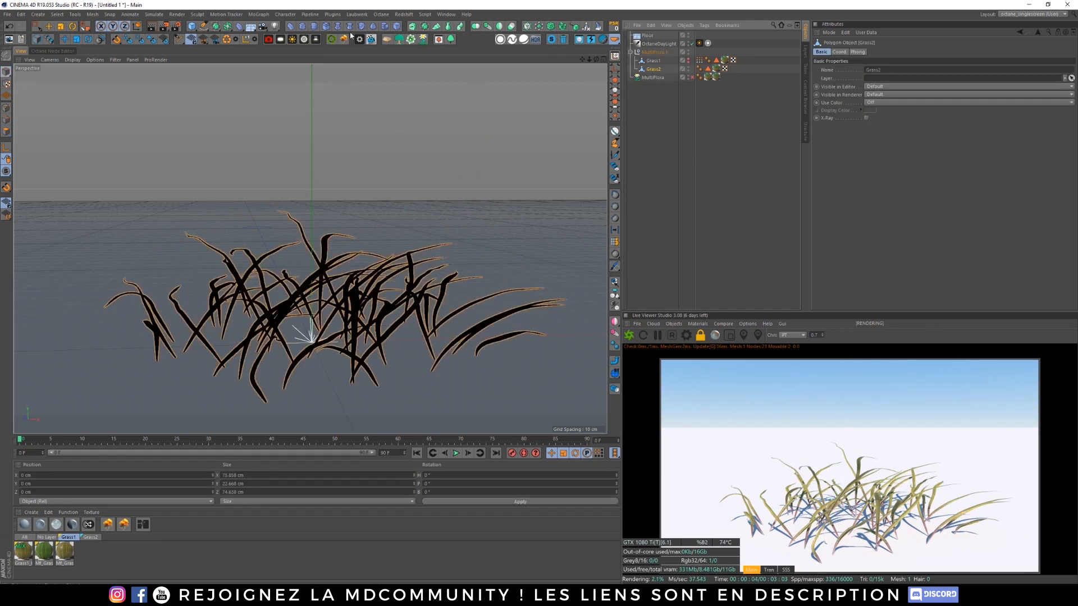
pyautogui.click(425, 14)
pyautogui.moveTo(450, 27)
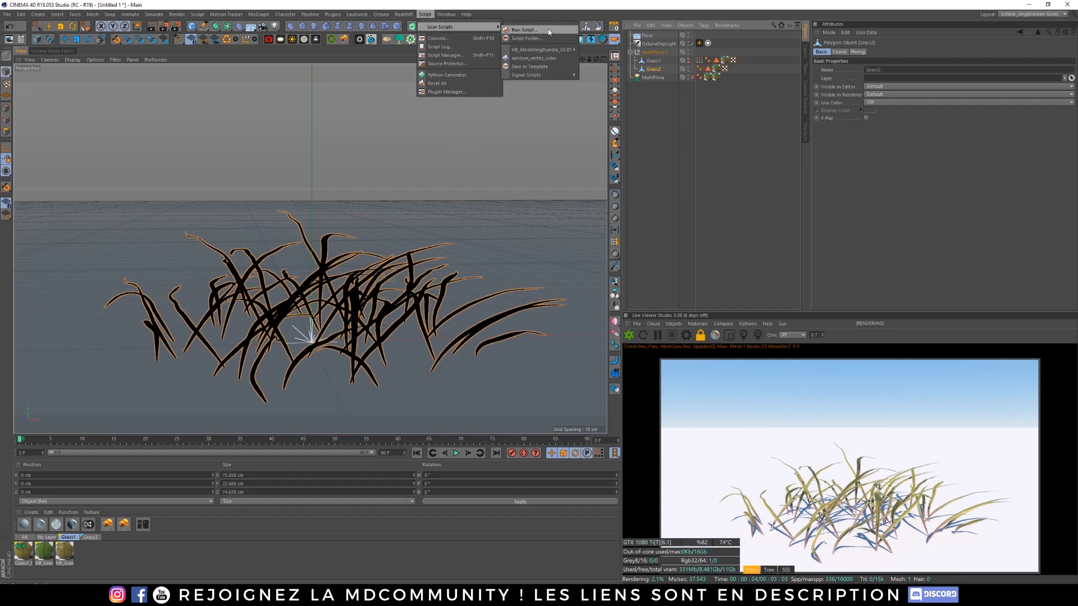
pyautogui.click(534, 58)
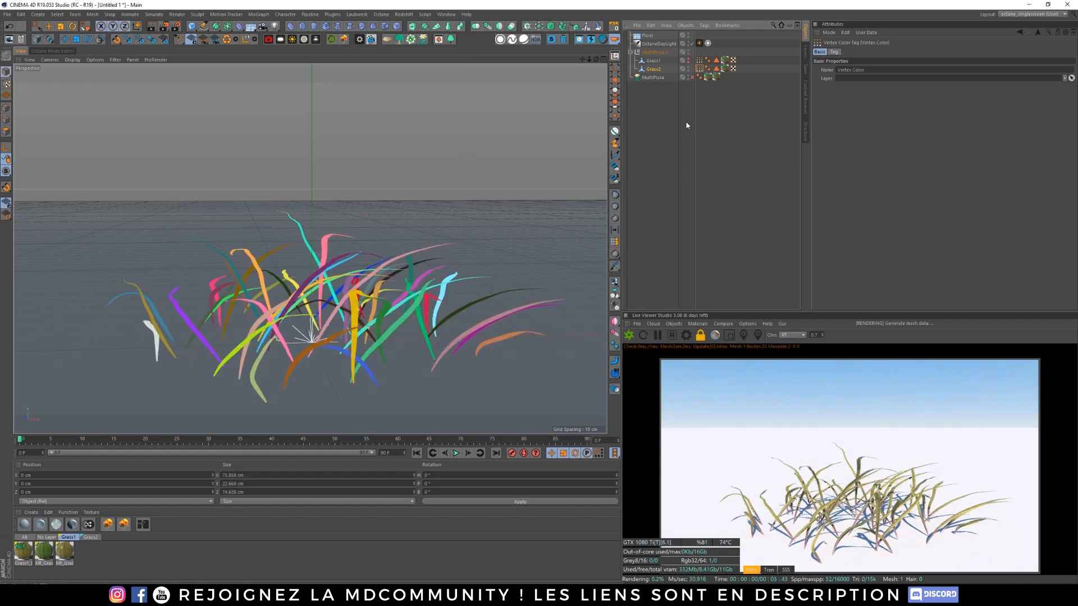
pyautogui.click(692, 141)
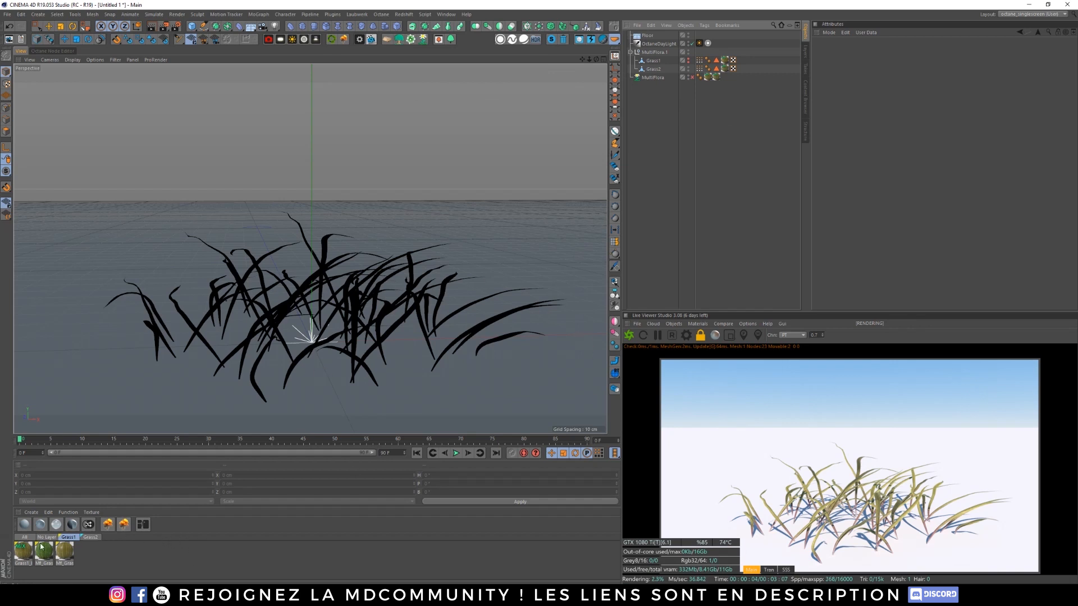
# Step: Replace the material on the Grass2 object with Mf_Grass2 from the Grass2 material layer
pyautogui.click(91, 537)
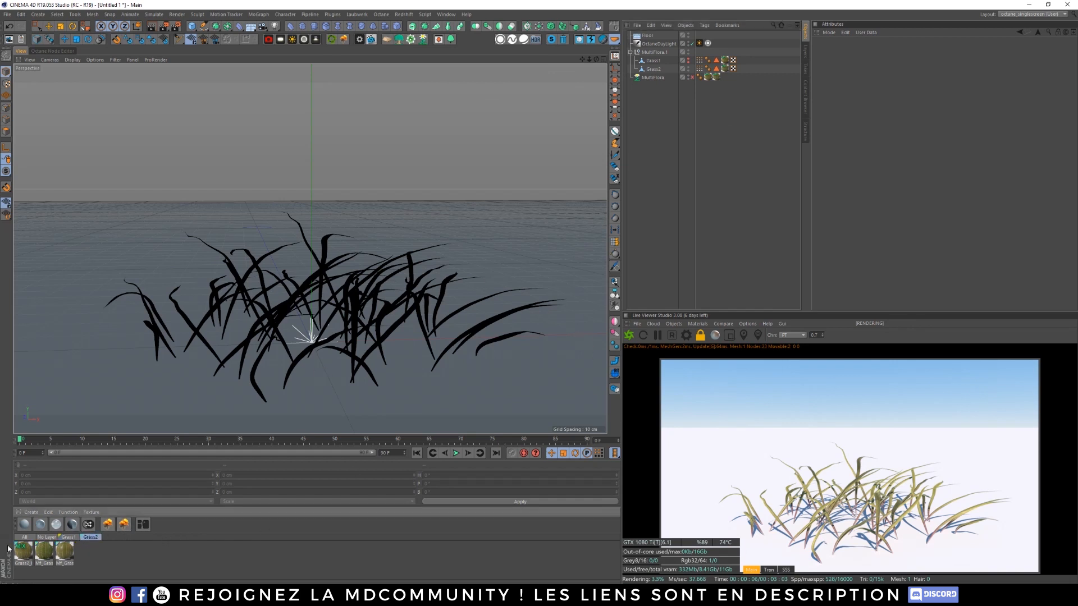
pyautogui.click(46, 557)
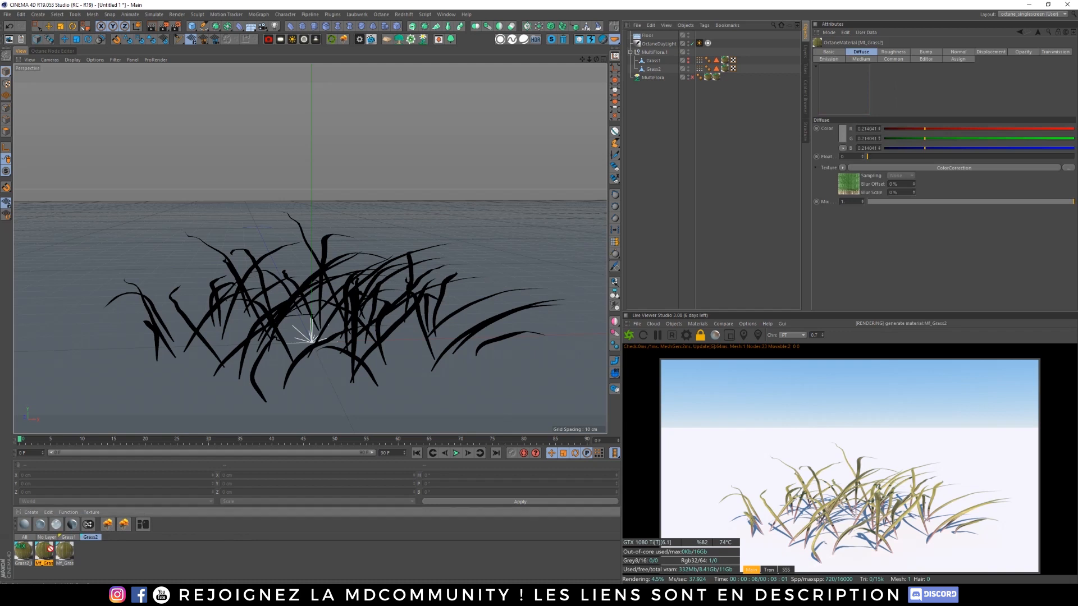
pyautogui.moveTo(726, 90); pyautogui.dragTo(726, 69)
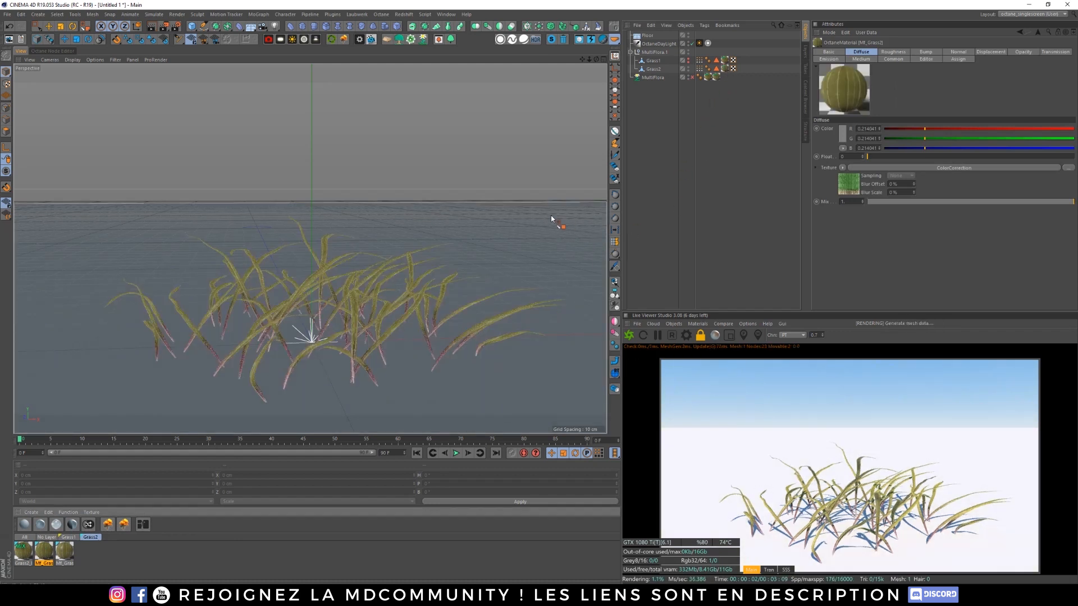
# Step: Copy the vertex map, its Color Correction, the gradient and the Mix texture from Mf_Grass1's node graph
pyautogui.click(68, 538)
pyautogui.click(46, 551)
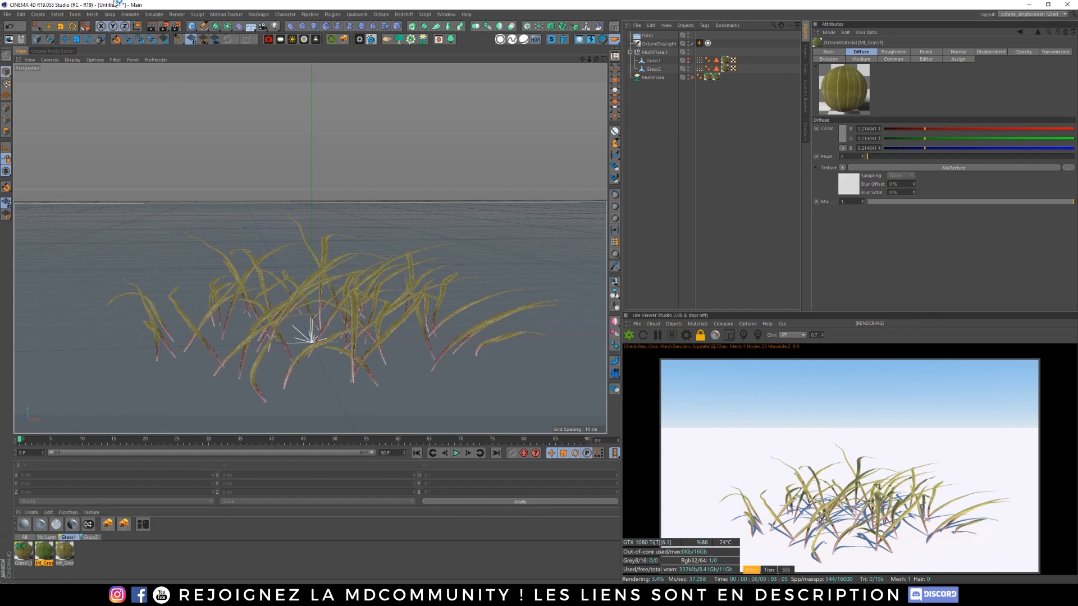
pyautogui.click(53, 50)
pyautogui.moveTo(178, 157); pyautogui.dragTo(302, 158, button='middle')
pyautogui.scroll(1, 214, 185)
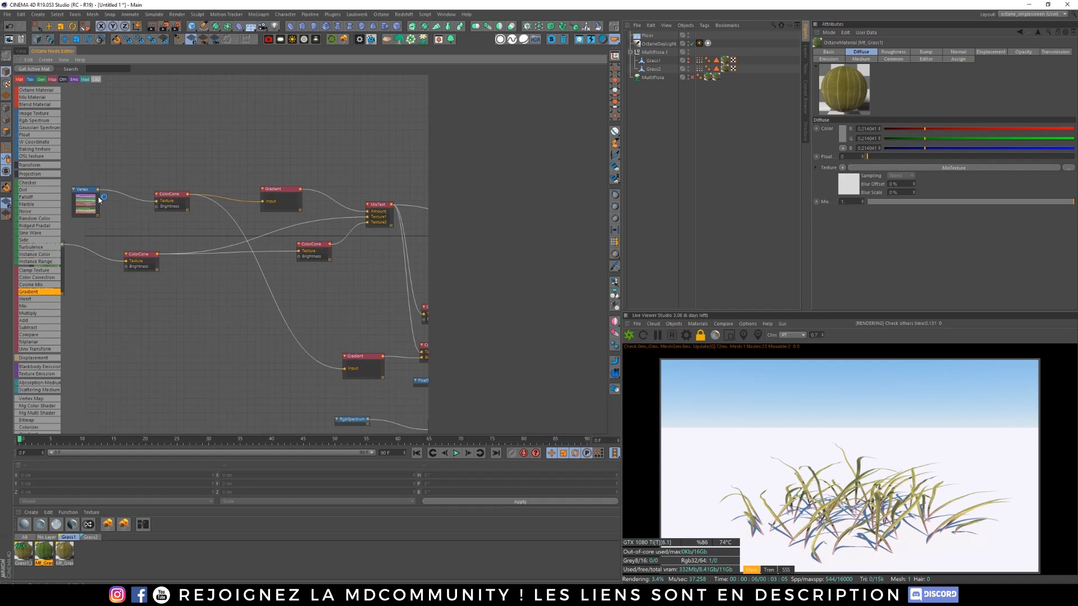
pyautogui.click(97, 196)
pyautogui.keyDown('shift'); pyautogui.click(181, 197); pyautogui.keyUp('shift')
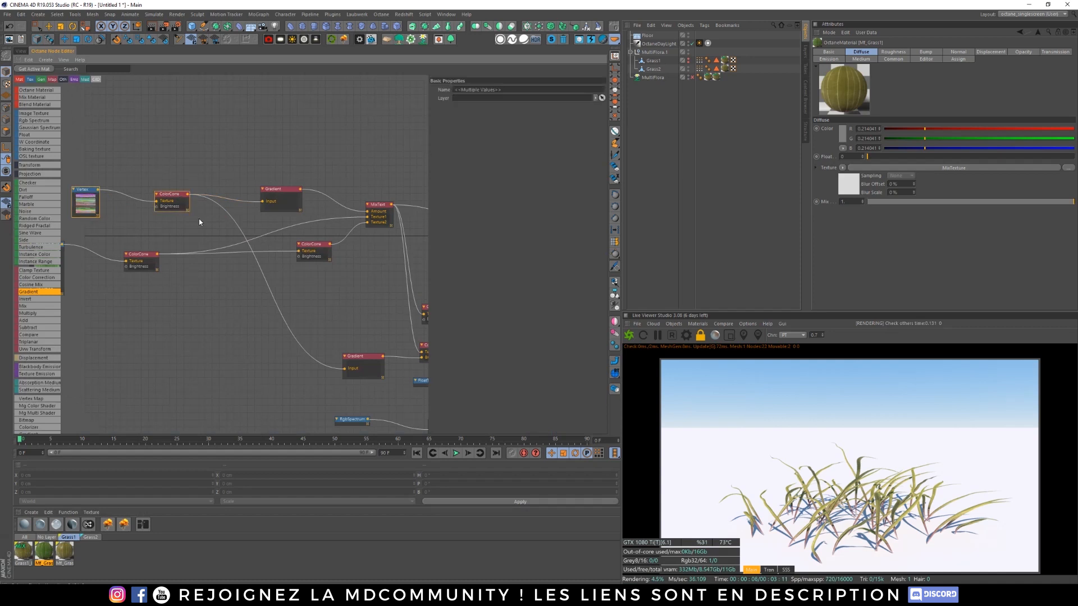
pyautogui.keyDown('shift'); pyautogui.click(292, 194); pyautogui.keyUp('shift')
pyautogui.keyDown('shift'); pyautogui.click(385, 209); pyautogui.keyUp('shift')
pyautogui.rightClick(284, 192)
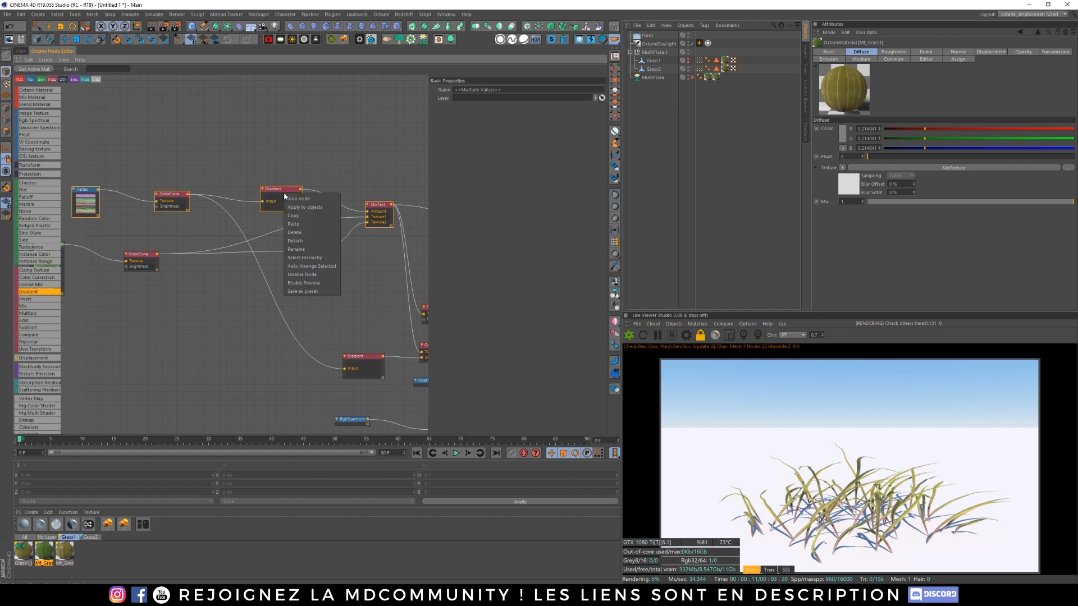
pyautogui.click(306, 216)
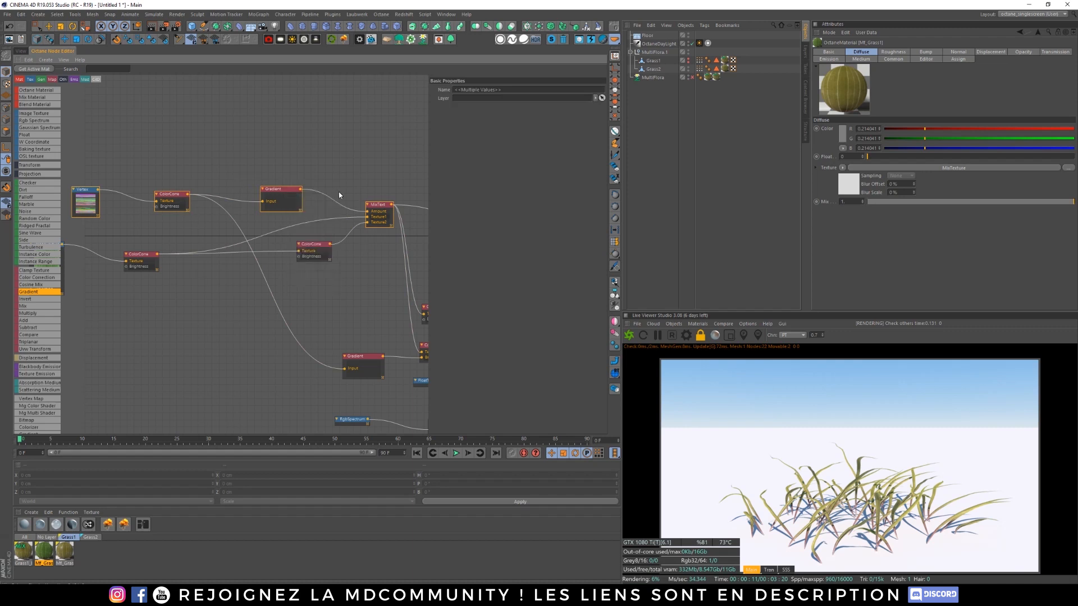
# Step: Paste the copied vertex color nodes into Mf_Grass2's node graph
pyautogui.click(95, 538)
pyautogui.click(47, 553)
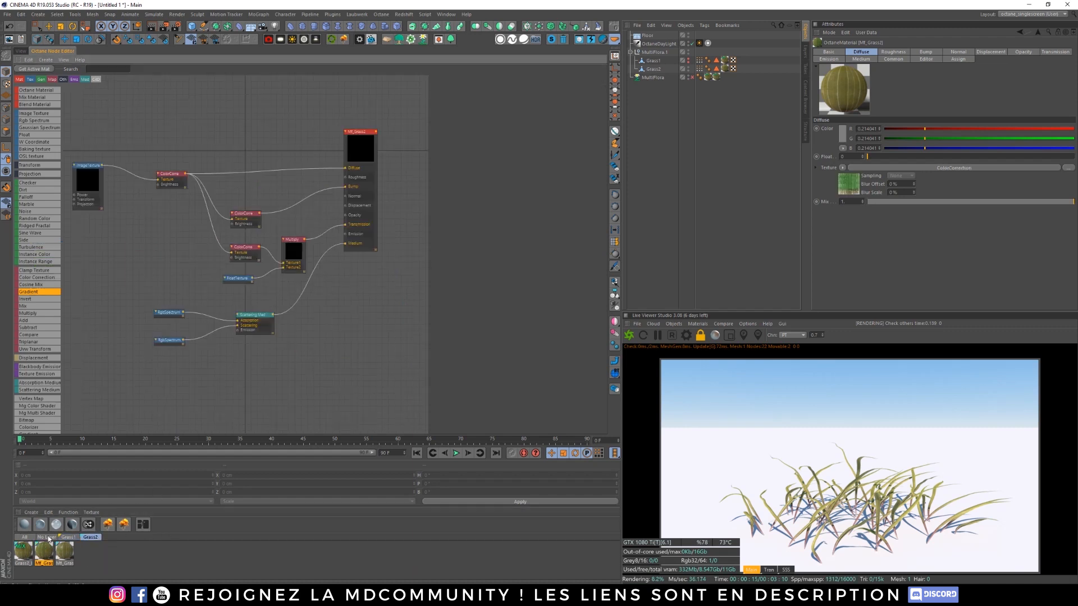
pyautogui.rightClick(244, 140)
pyautogui.click(254, 145)
pyautogui.moveTo(288, 176); pyautogui.dragTo(330, 197, button='middle')
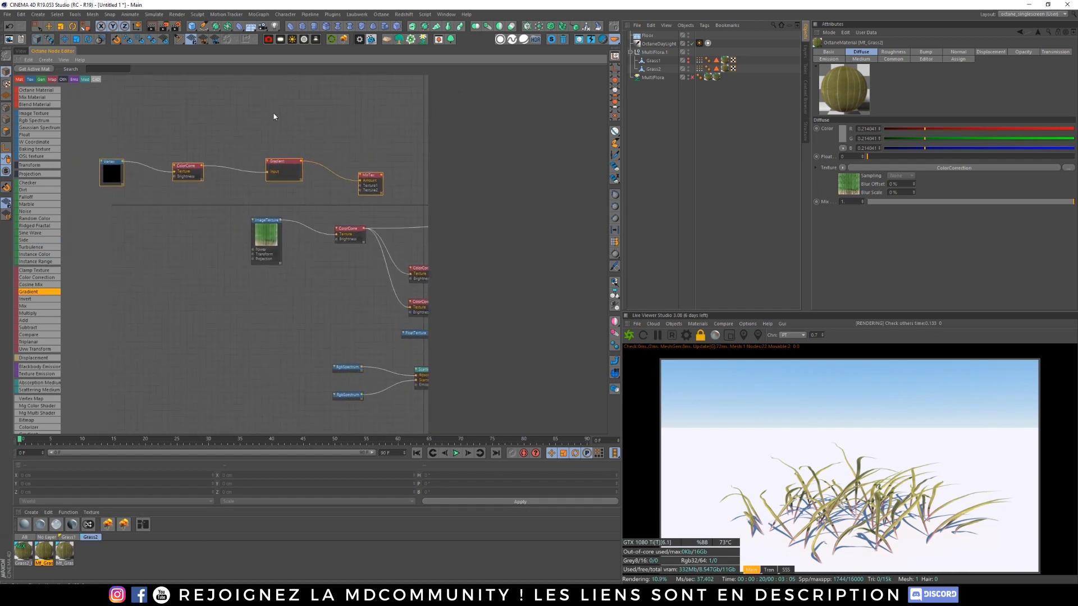
# Step: Name Grass2's vertex color tag "Vertex Color Grass 2" and link it to the pasted Vertex Map node
pyautogui.click(123, 175)
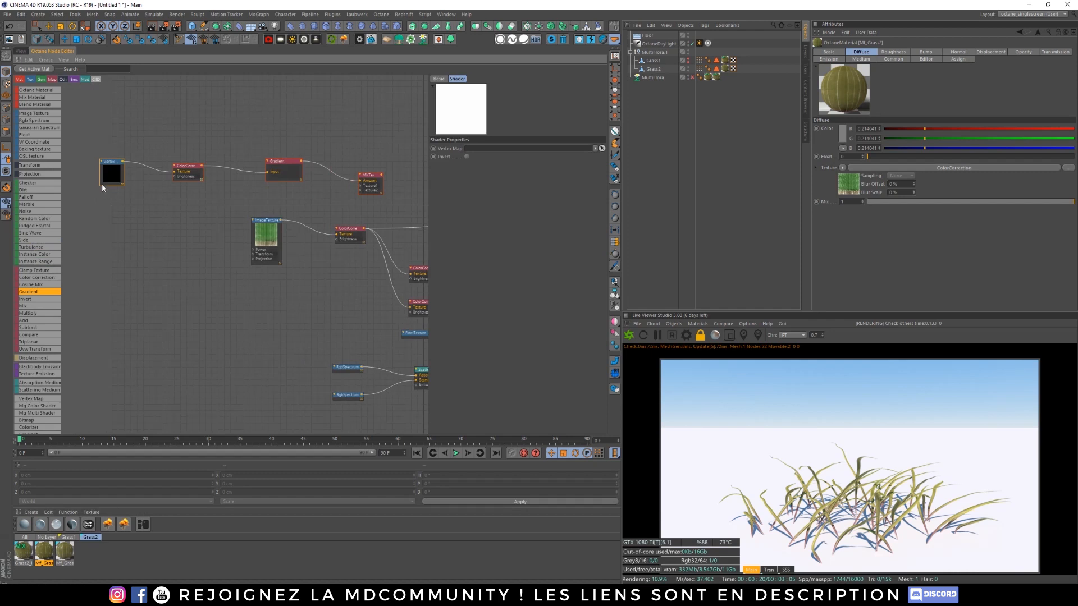
pyautogui.click(699, 78)
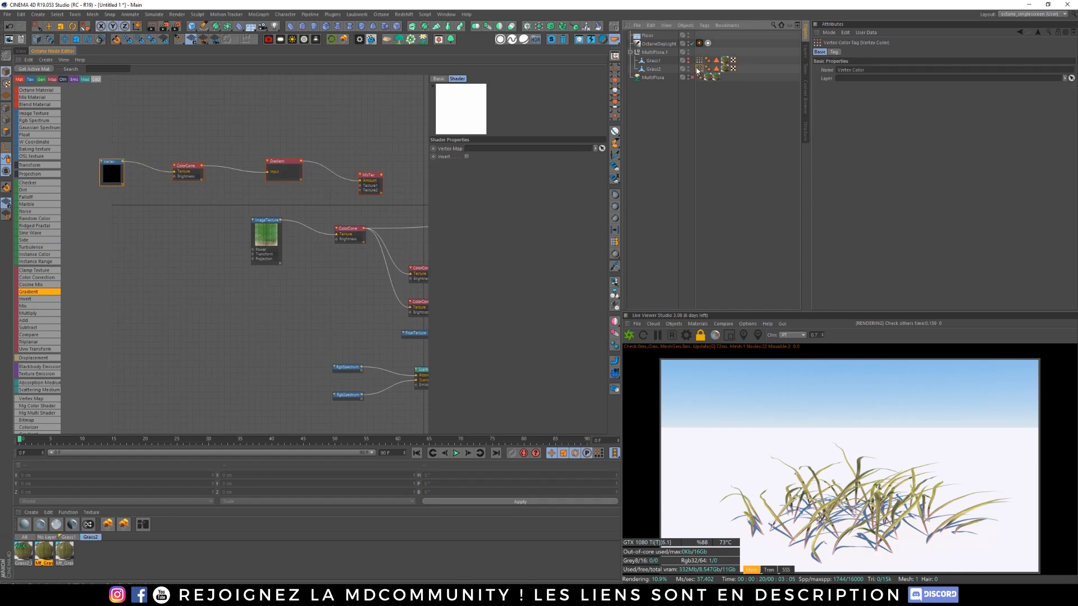
pyautogui.click(873, 68)
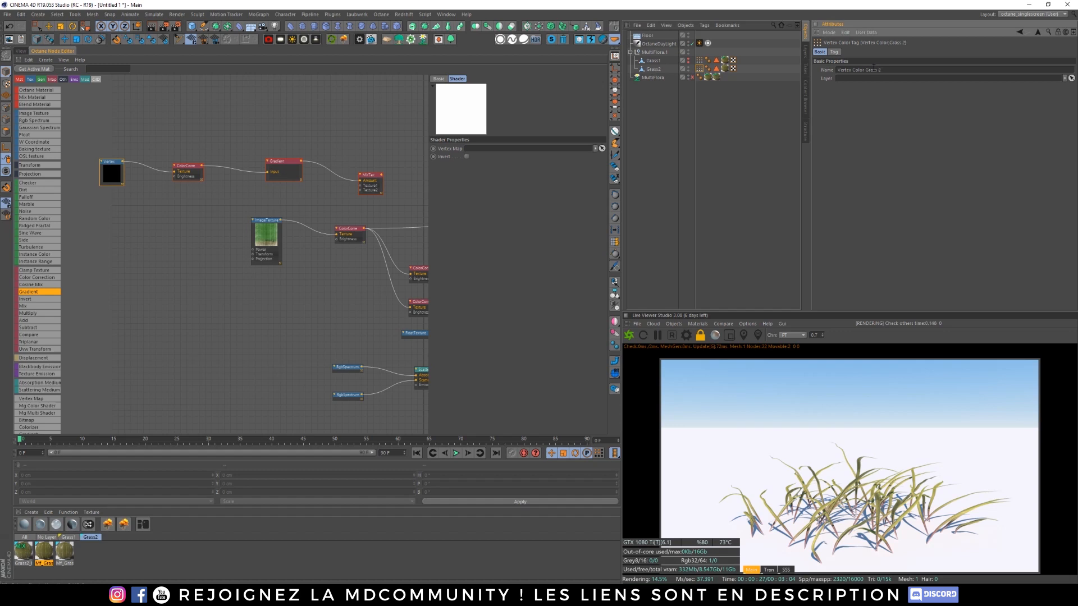
pyautogui.moveTo(704, 69); pyautogui.dragTo(652, 105)
pyautogui.moveTo(483, 155); pyautogui.dragTo(483, 154)
# Step: Disconnect the Bump, Transmission and Medium inputs of the Mf_Grass2 material, keeping only Diffuse linked
pyautogui.moveTo(327, 122); pyautogui.dragTo(262, 125, button='middle')
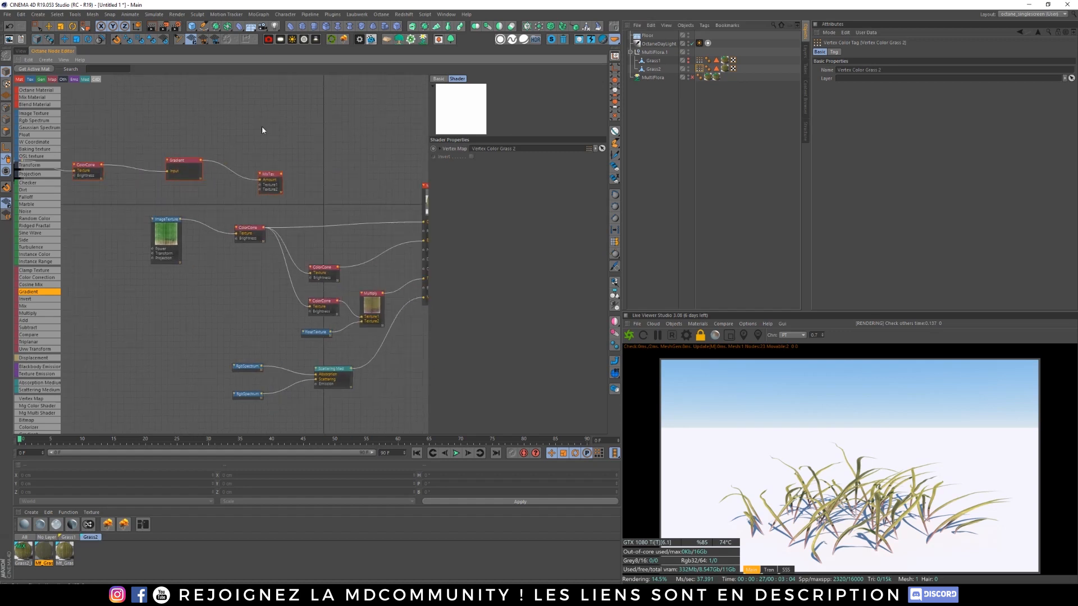
pyautogui.moveTo(318, 158); pyautogui.dragTo(251, 157, button='middle')
pyautogui.scroll(1, 251, 157)
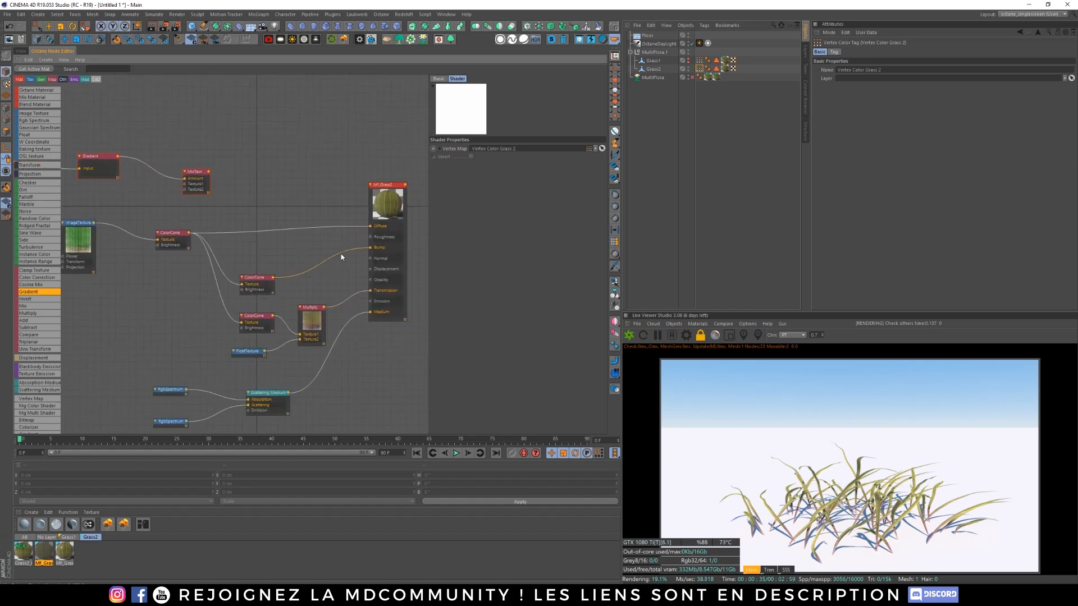
pyautogui.click(341, 254)
pyautogui.click(350, 298)
pyautogui.click(353, 324)
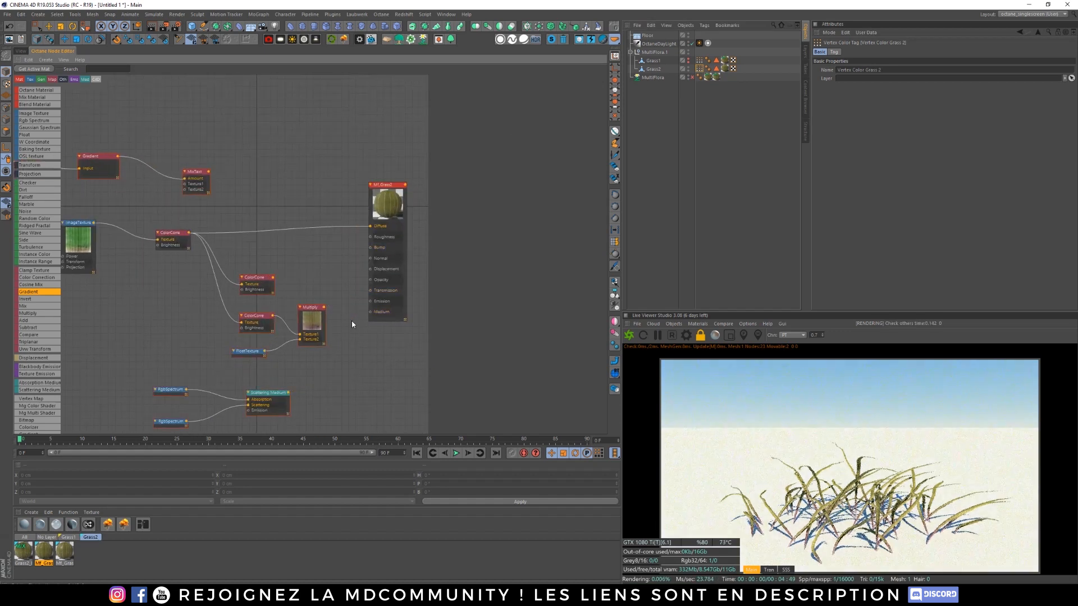
# Step: Move the image texture and its Color Correction beneath the vertex color nodes and connect the correction to the Mix's Texture1
pyautogui.moveTo(363, 187); pyautogui.dragTo(433, 208, button='middle')
pyautogui.moveTo(249, 212); pyautogui.dragTo(297, 212, button='middle')
pyautogui.moveTo(144, 240); pyautogui.dragTo(288, 297)
pyautogui.scroll(-2, 287, 298)
pyautogui.scroll(2, 282, 306)
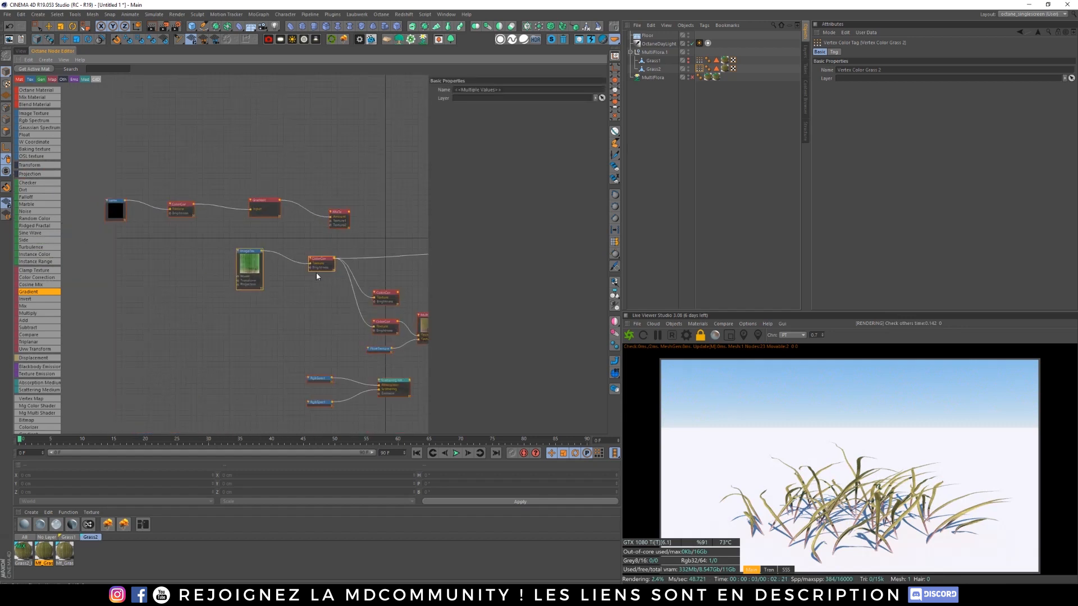
pyautogui.moveTo(326, 261); pyautogui.dragTo(231, 253)
pyautogui.click(255, 227)
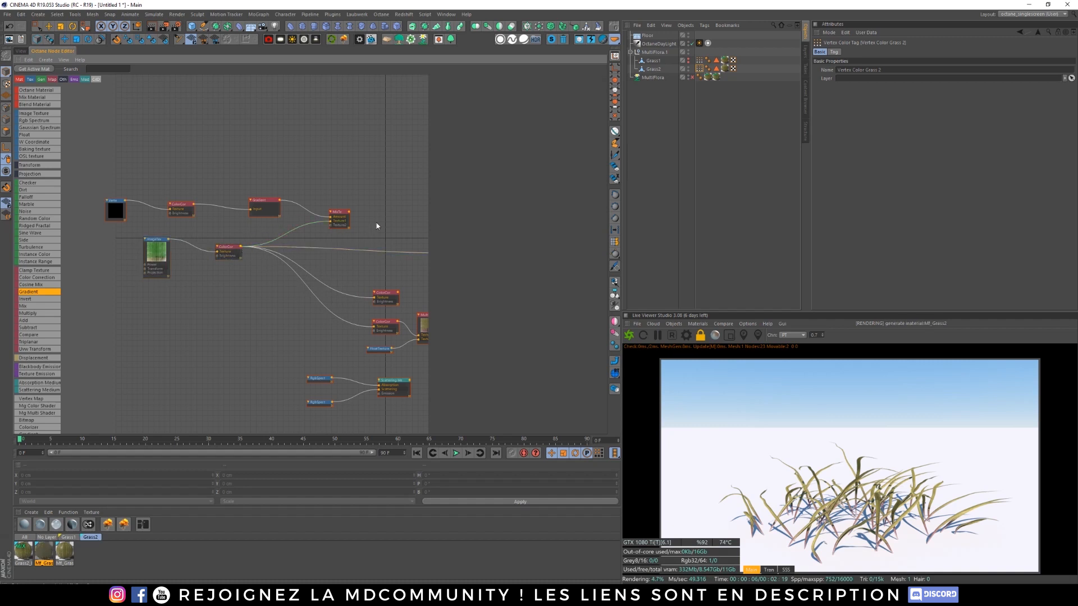
# Step: Connect the Mix texture's output to the Diffuse channel of Mf_Grass2 and reposition the Mix node
pyautogui.moveTo(375, 227); pyautogui.dragTo(262, 242, button='middle')
pyautogui.moveTo(228, 230); pyautogui.dragTo(354, 271)
pyautogui.moveTo(244, 264); pyautogui.dragTo(343, 254, button='middle')
pyautogui.moveTo(330, 230); pyautogui.dragTo(347, 232)
# Step: Move the mask gradient's knots to its black end so the Mix uses only Texture2
pyautogui.click(209, 257)
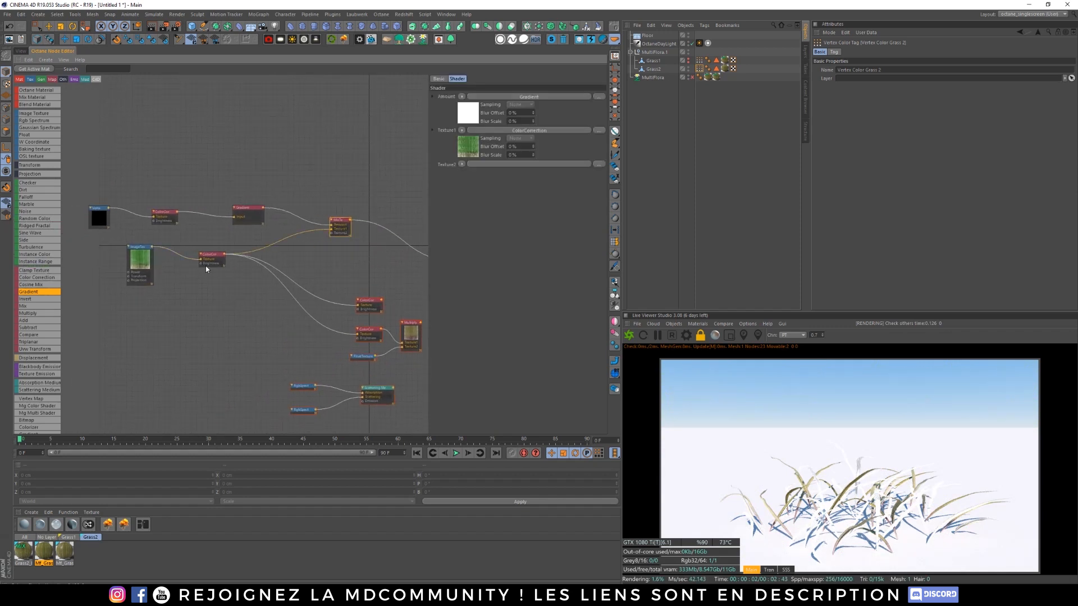
pyautogui.click(262, 219)
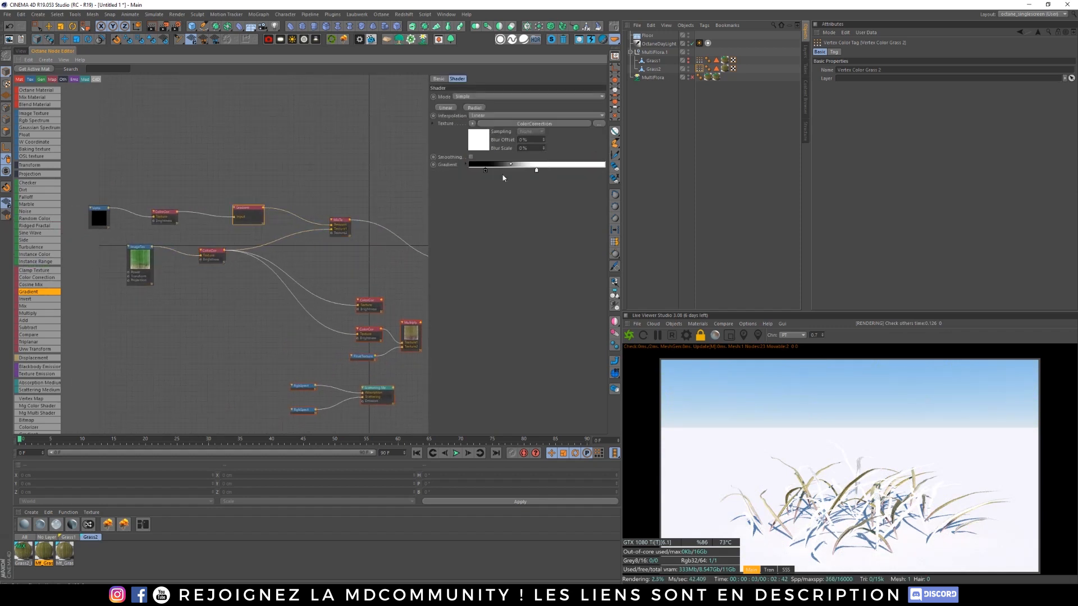
pyautogui.moveTo(485, 171); pyautogui.dragTo(475, 171)
# Step: Add a second Color Correction fed by the image's Color Correction and connect it to the Mix's Texture2
pyautogui.click(211, 254)
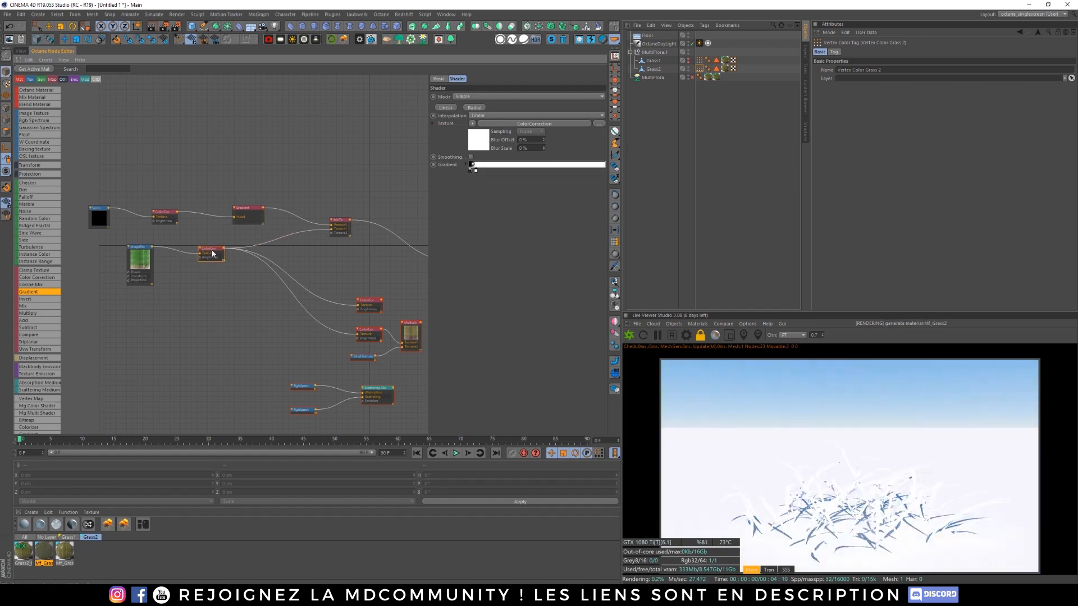
pyautogui.moveTo(212, 251); pyautogui.dragTo(210, 247)
pyautogui.moveTo(42, 278); pyautogui.dragTo(360, 249)
pyautogui.moveTo(291, 247)
pyautogui.mouseDown()
pyautogui.moveTo(332, 233)
pyautogui.moveTo(293, 251)
pyautogui.mouseUp()
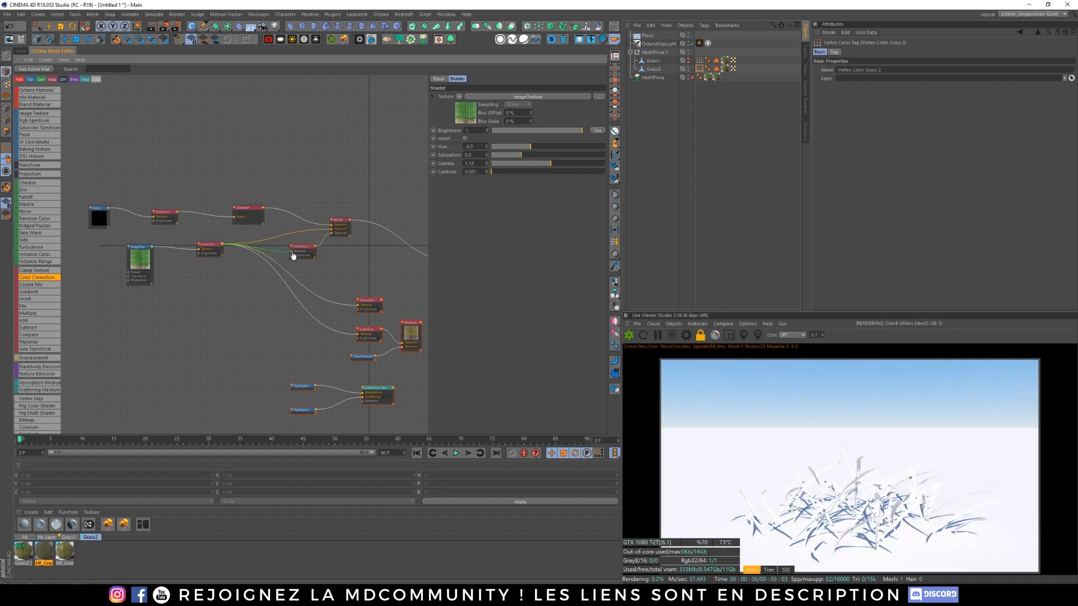
# Step: Set the new Color Correction's hue to about -0.15, saturation to about 0.62 and gamma to about 1.18
pyautogui.click(296, 252)
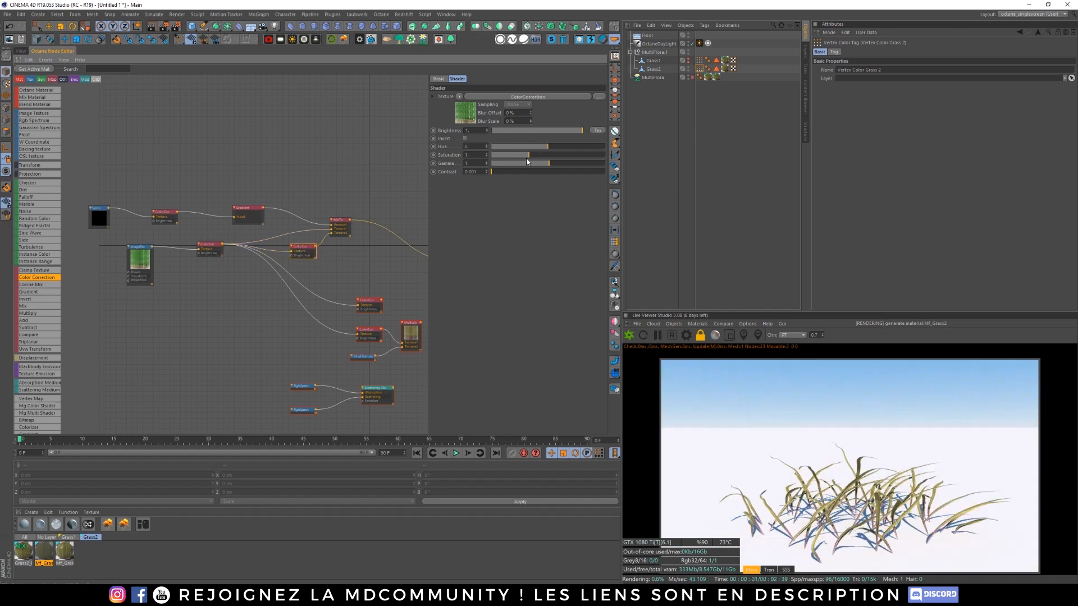
pyautogui.moveTo(552, 165); pyautogui.dragTo(521, 155)
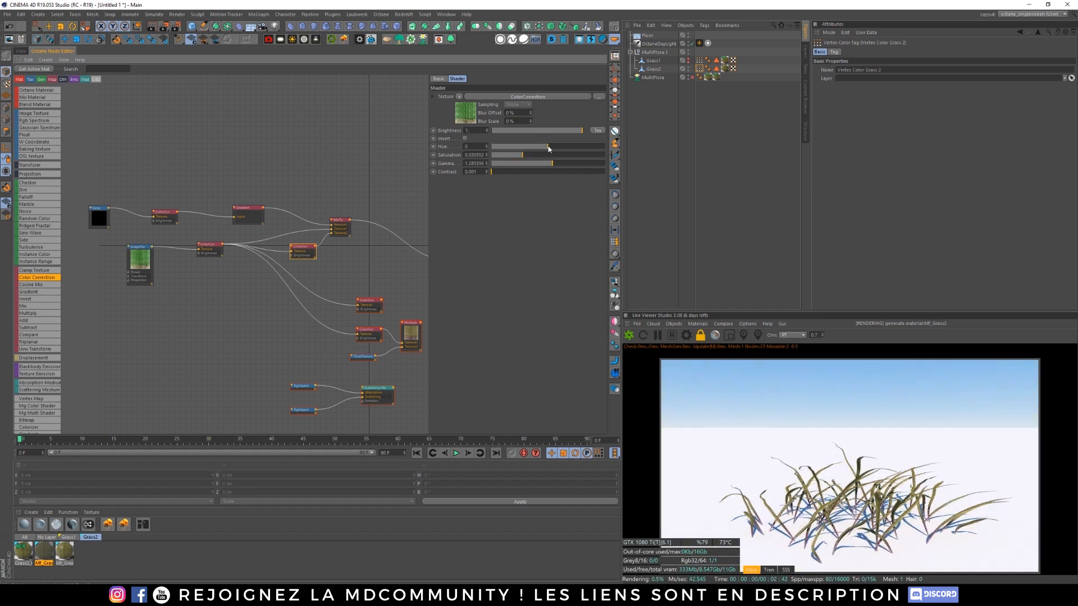
pyautogui.moveTo(549, 148)
pyautogui.mouseDown()
pyautogui.moveTo(511, 156)
pyautogui.moveTo(552, 166)
pyautogui.mouseUp()
# Step: Shift the mask gradient's knots to each extreme and compare the renders of the two Mix colors
pyautogui.moveTo(351, 267); pyautogui.dragTo(310, 268, button='middle')
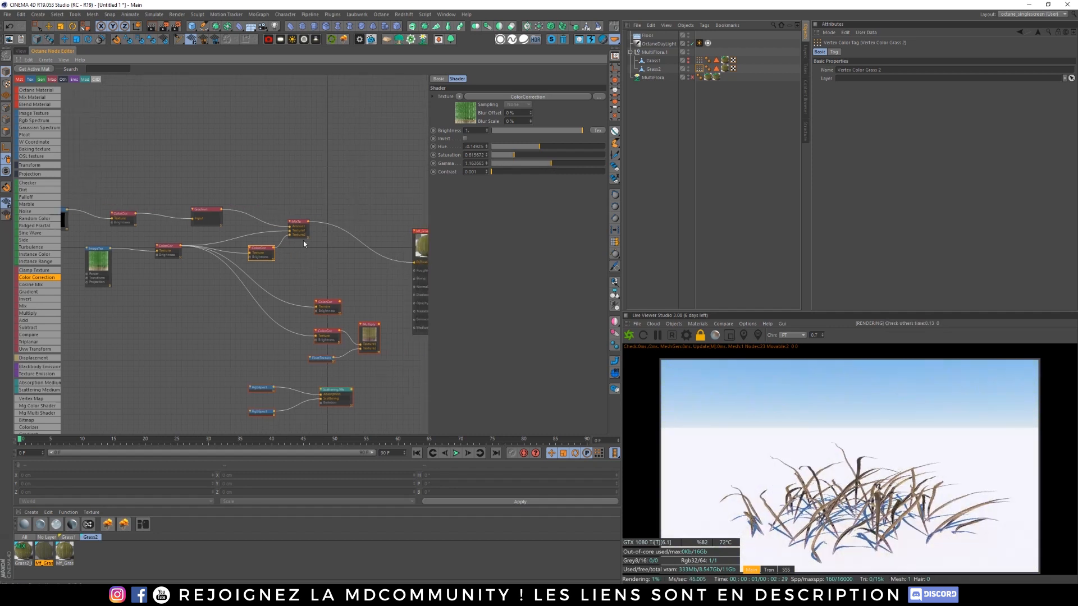
pyautogui.click(213, 220)
pyautogui.moveTo(476, 170); pyautogui.dragTo(601, 169)
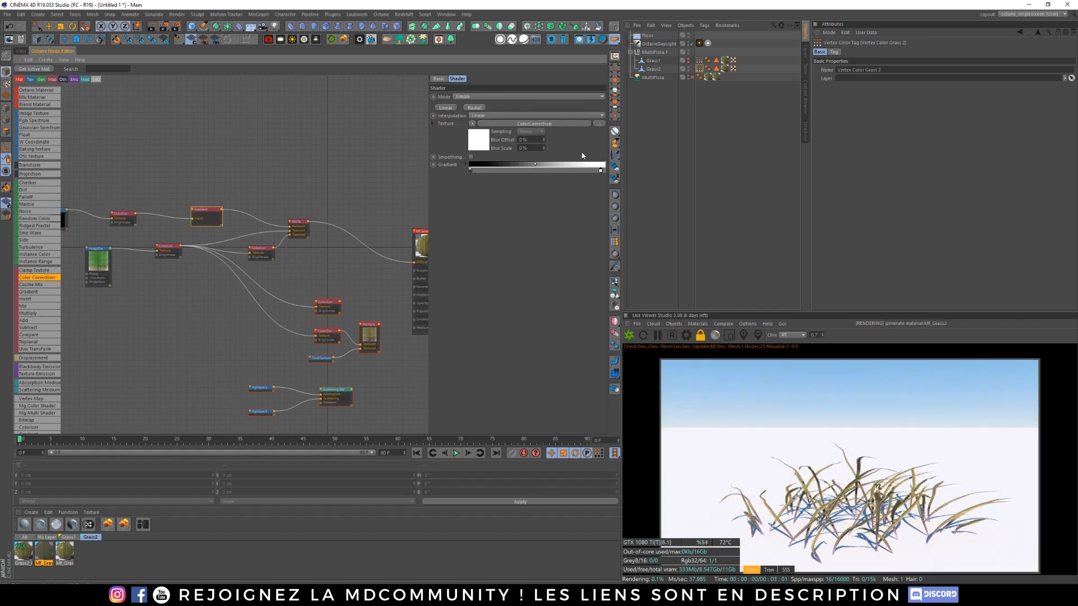
pyautogui.moveTo(470, 170); pyautogui.dragTo(594, 173)
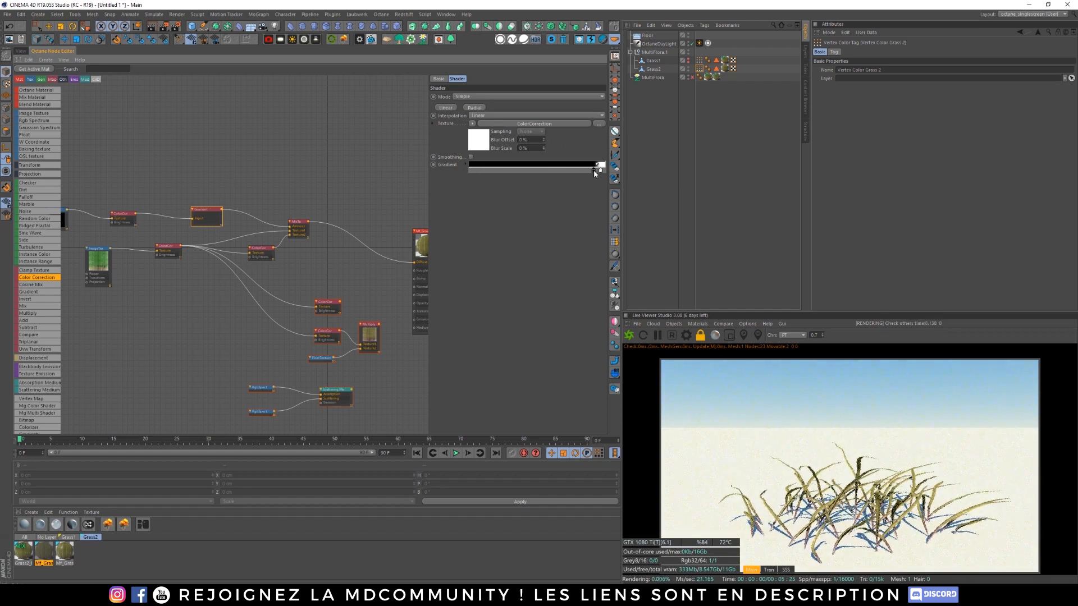
pyautogui.click(708, 317)
pyautogui.moveTo(593, 170); pyautogui.dragTo(469, 173)
pyautogui.moveTo(601, 170); pyautogui.dragTo(472, 170)
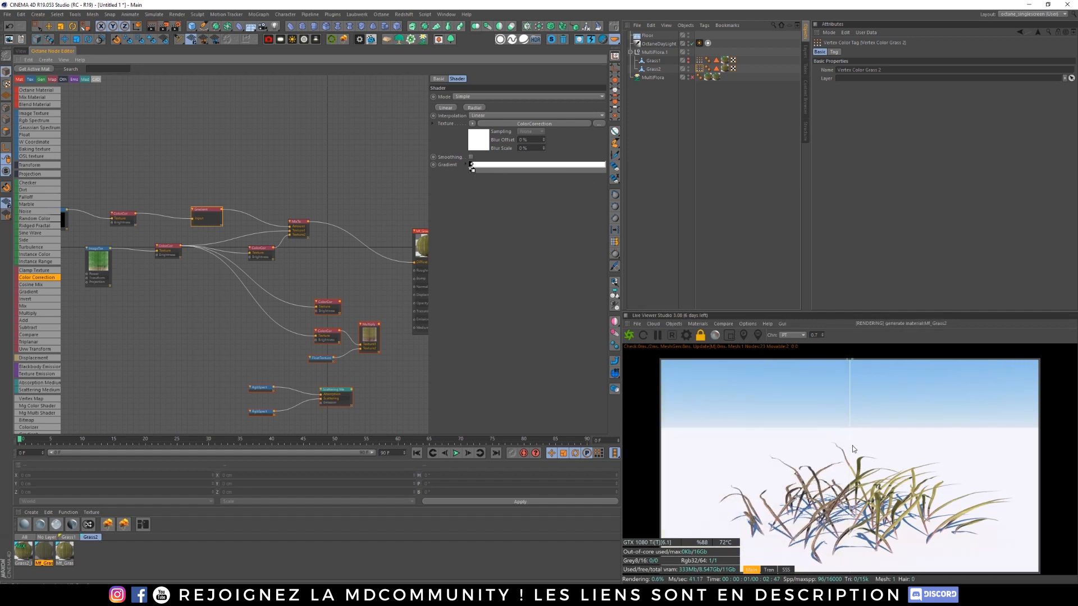
pyautogui.moveTo(850, 444); pyautogui.dragTo(876, 427)
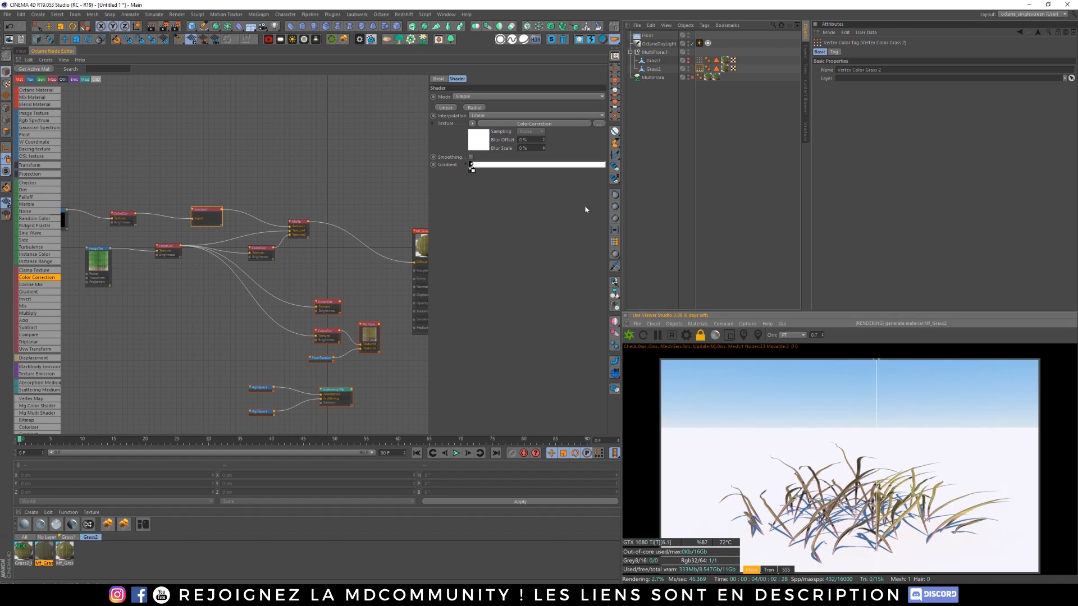
pyautogui.click(724, 324)
pyautogui.click(742, 342)
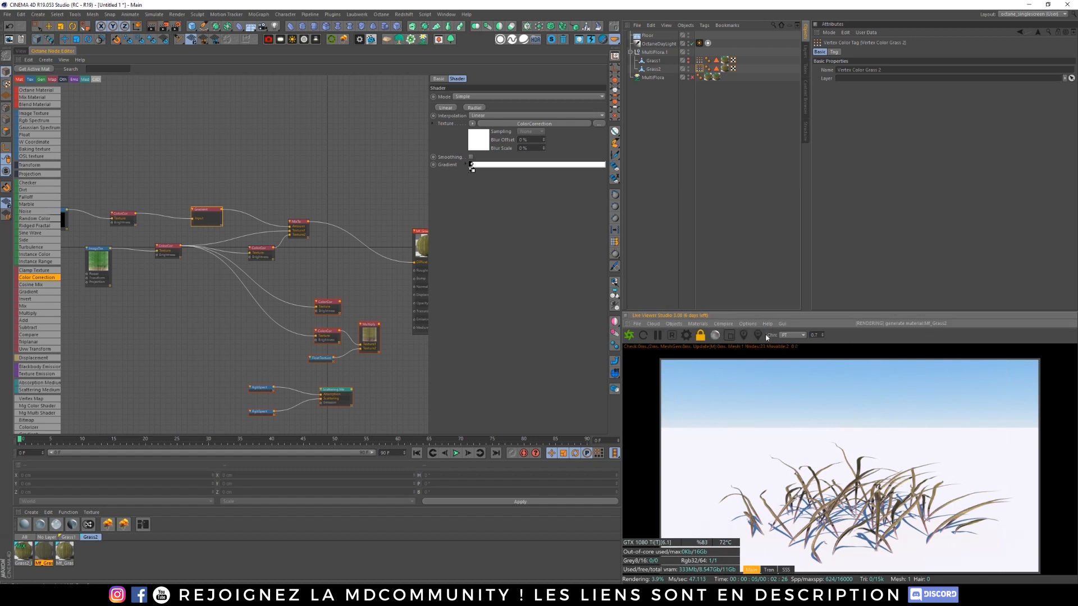
# Step: Spread the mask gradient's knots, placing the white one near the white end, to blend both grass colors across the blades
pyautogui.moveTo(474, 170); pyautogui.dragTo(587, 176)
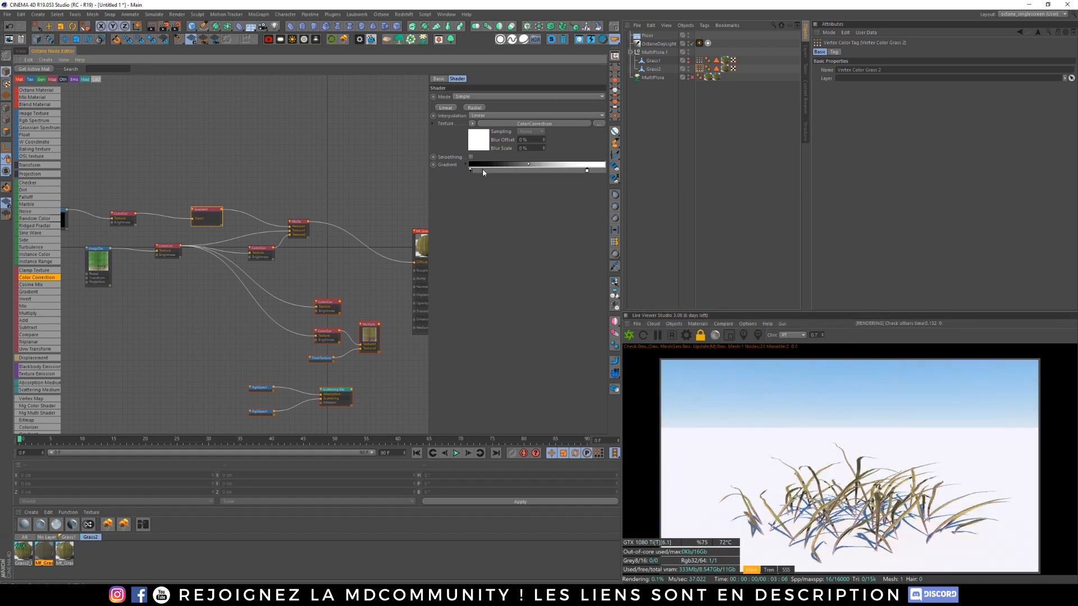
pyautogui.moveTo(475, 171); pyautogui.dragTo(537, 173)
pyautogui.click(536, 171)
pyautogui.click(292, 144)
# Step: Move the image, vertex color and Mix nodes together, farther away from the bump and transmission nodes
pyautogui.moveTo(375, 201); pyautogui.dragTo(365, 144, button='middle')
pyautogui.moveTo(205, 126); pyautogui.dragTo(282, 159, button='middle')
pyautogui.scroll(-2, 323, 167)
pyautogui.scroll(1, 160, 147)
pyautogui.moveTo(119, 149); pyautogui.dragTo(241, 197)
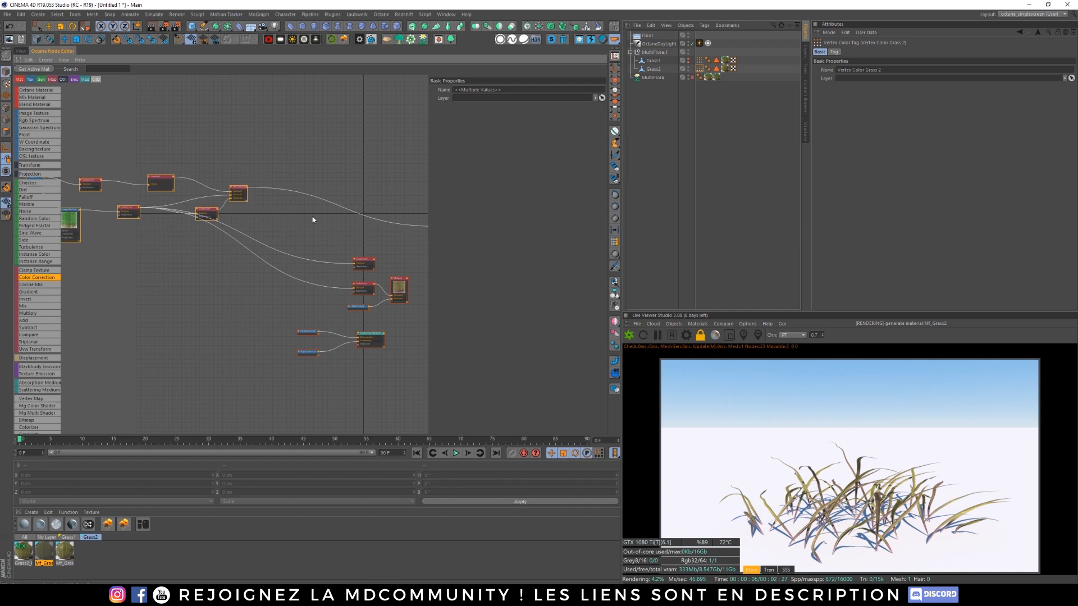
pyautogui.moveTo(313, 219); pyautogui.dragTo(289, 222, button='middle')
pyautogui.click(284, 222)
# Step: Feed the Mix texture into the bump and transmission Color Corrections and reconnect Mf_Grass2's Bump, Transmission and Medium channels
pyautogui.moveTo(206, 190); pyautogui.dragTo(408, 246)
pyautogui.moveTo(205, 190); pyautogui.dragTo(315, 293)
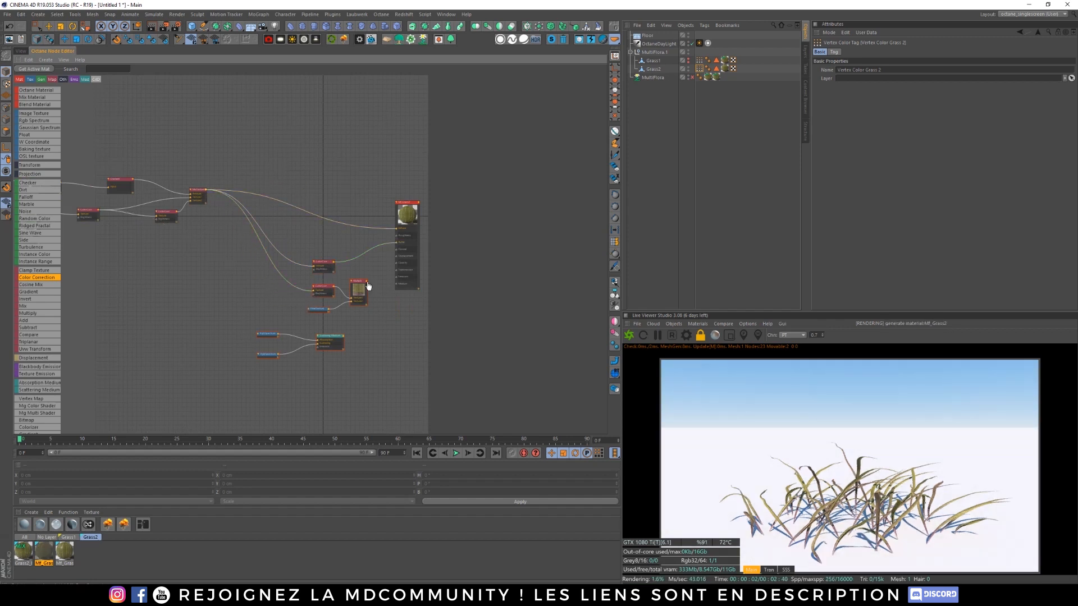
pyautogui.moveTo(399, 274); pyautogui.dragTo(398, 272)
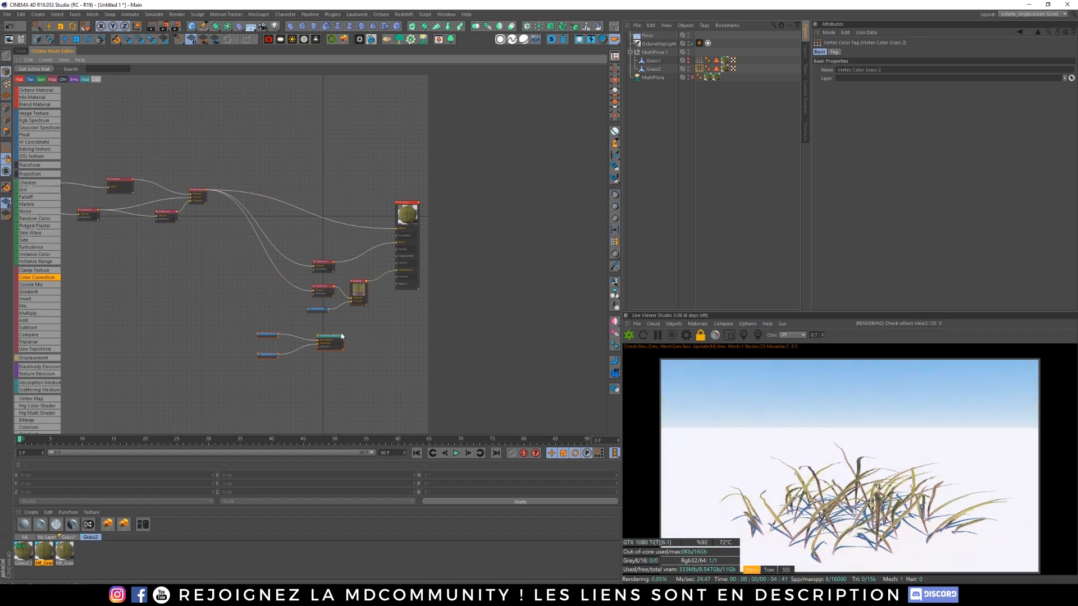
pyautogui.moveTo(343, 337); pyautogui.dragTo(398, 287)
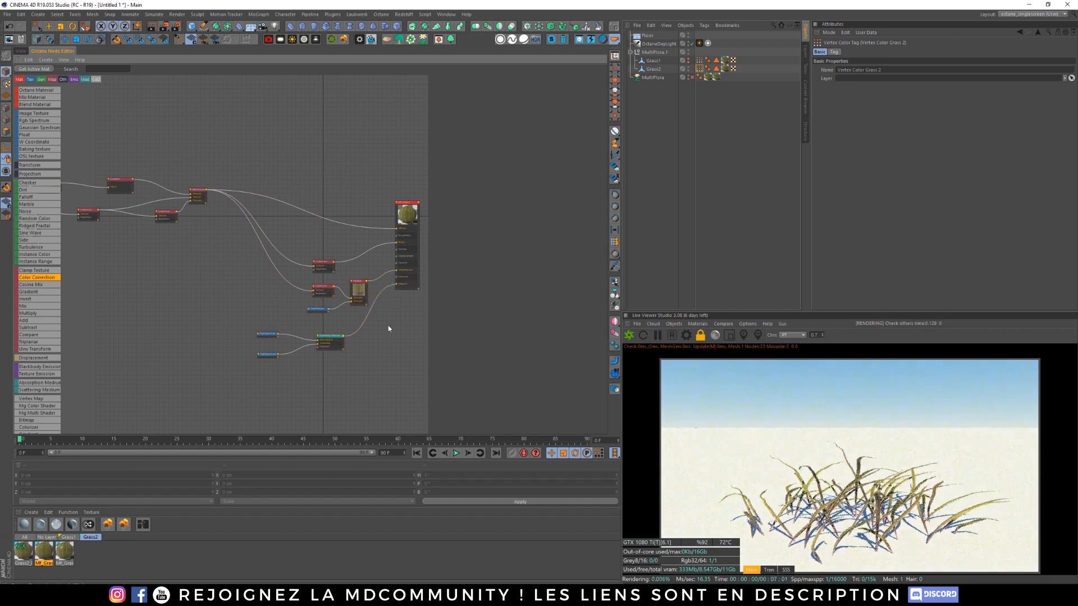
# Step: Add a Gradient driven by the vertex map's Color Correction and connect it to the transmission Color Correction's Brightness
pyautogui.moveTo(165, 273); pyautogui.dragTo(218, 303, button='middle')
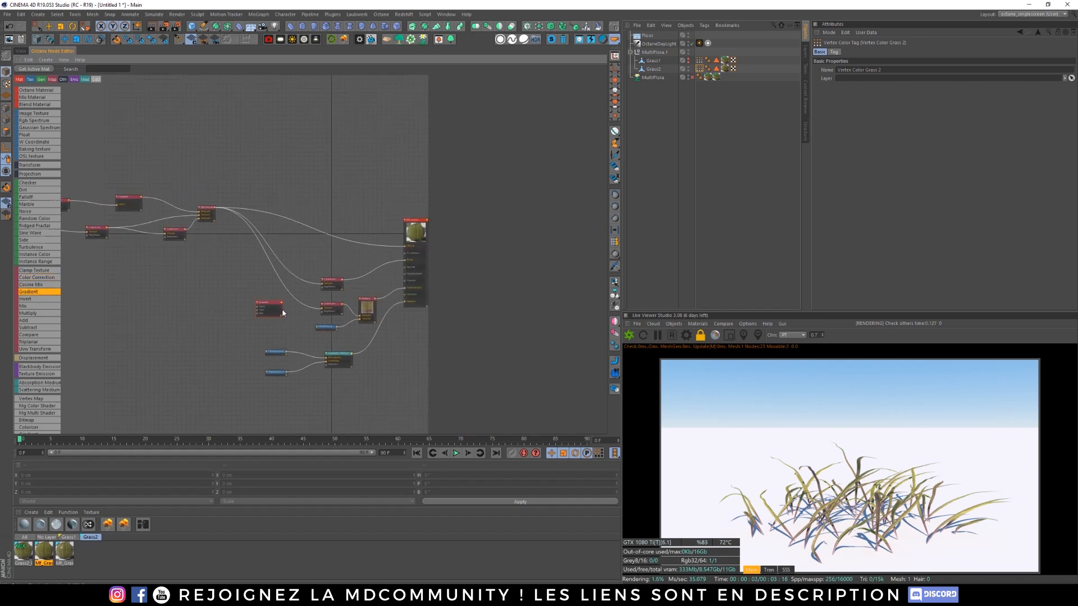
pyautogui.moveTo(282, 302); pyautogui.dragTo(324, 315)
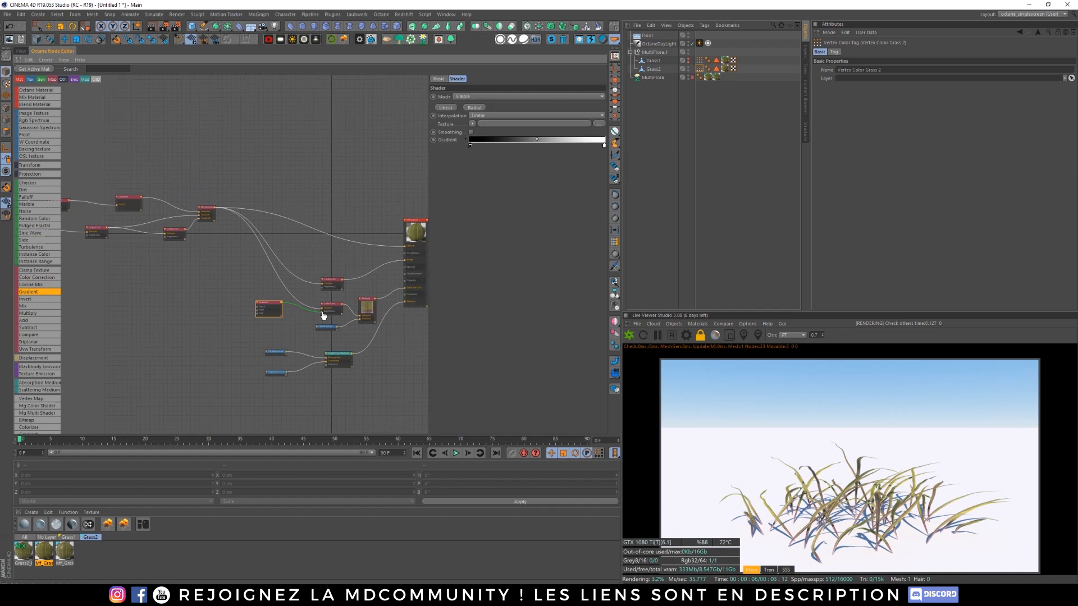
pyautogui.moveTo(83, 204); pyautogui.dragTo(194, 203, button='middle')
pyautogui.click(169, 203)
pyautogui.moveTo(179, 201); pyautogui.dragTo(369, 308)
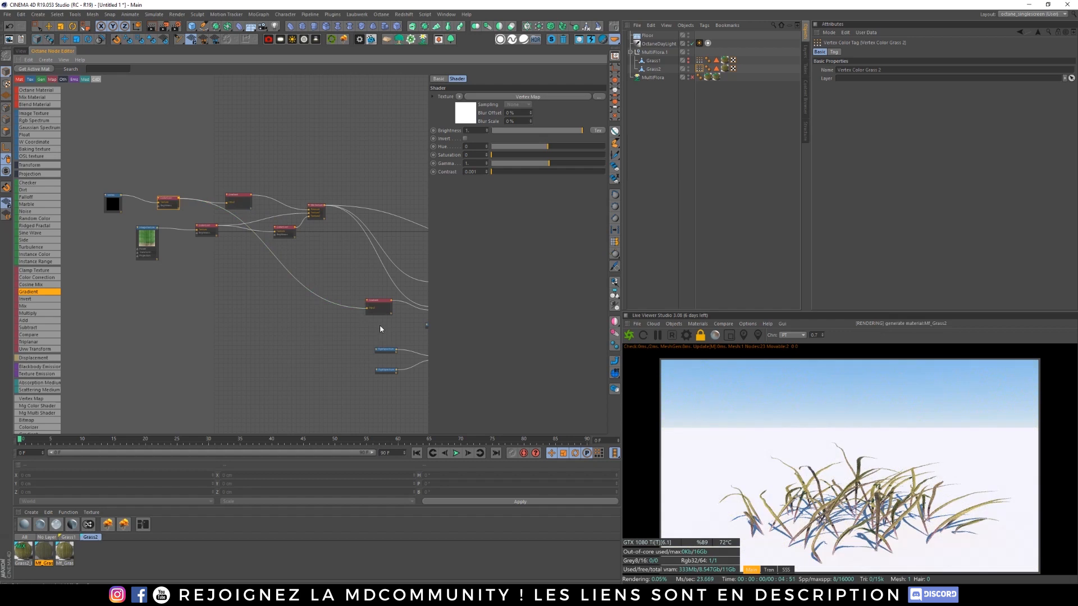
# Step: Preview the transmission layer and tune the new brightness gradient, changing its black knot to gray and moving both knots inward
pyautogui.moveTo(380, 329); pyautogui.dragTo(318, 318, button='middle')
pyautogui.click(314, 303)
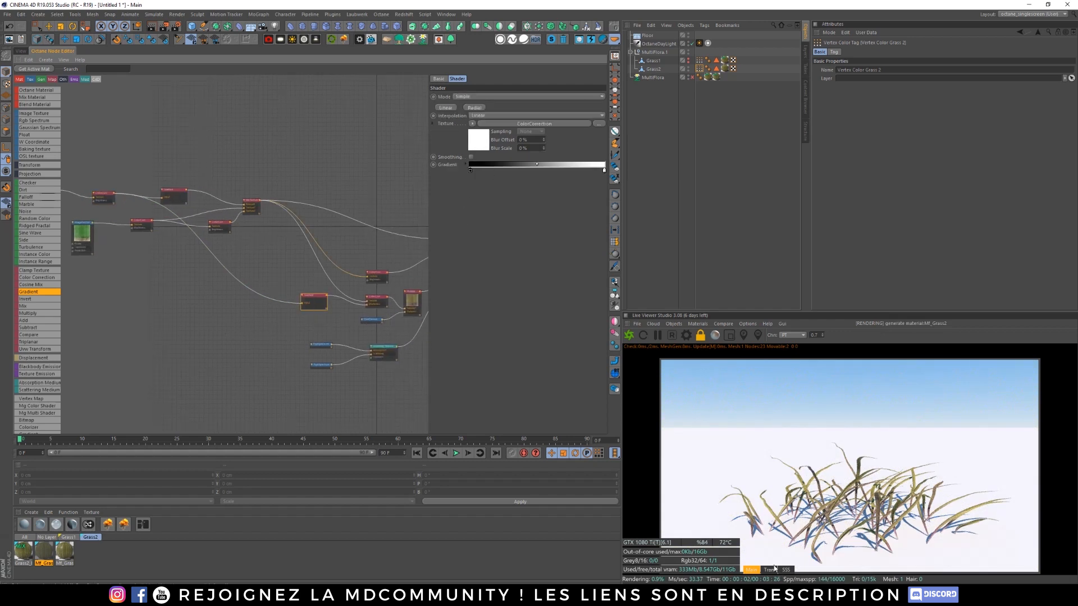
pyautogui.click(773, 569)
pyautogui.moveTo(470, 170); pyautogui.dragTo(501, 173)
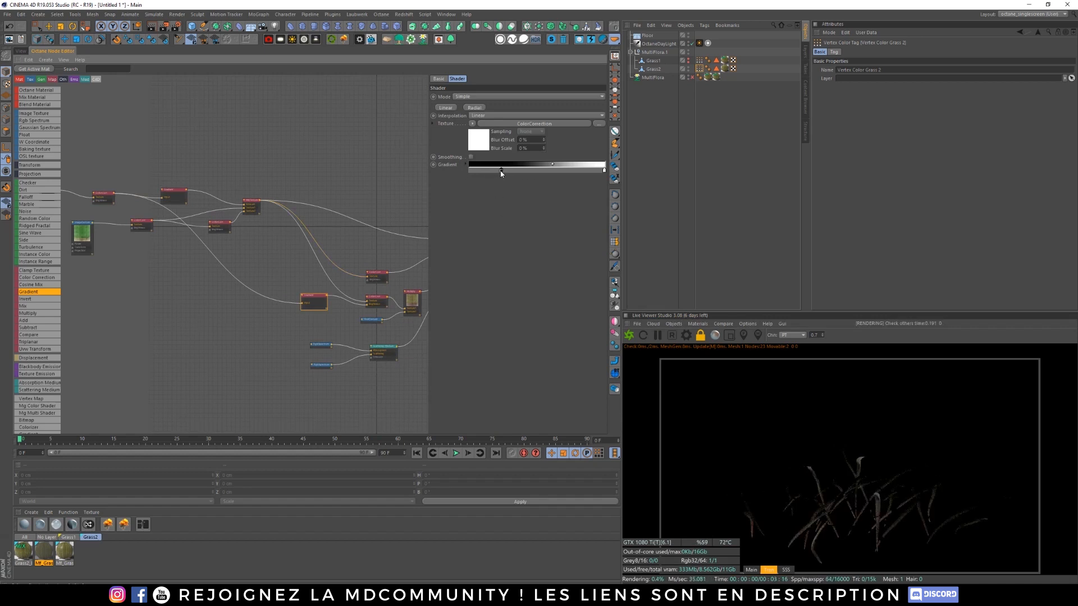
pyautogui.doubleClick(501, 172)
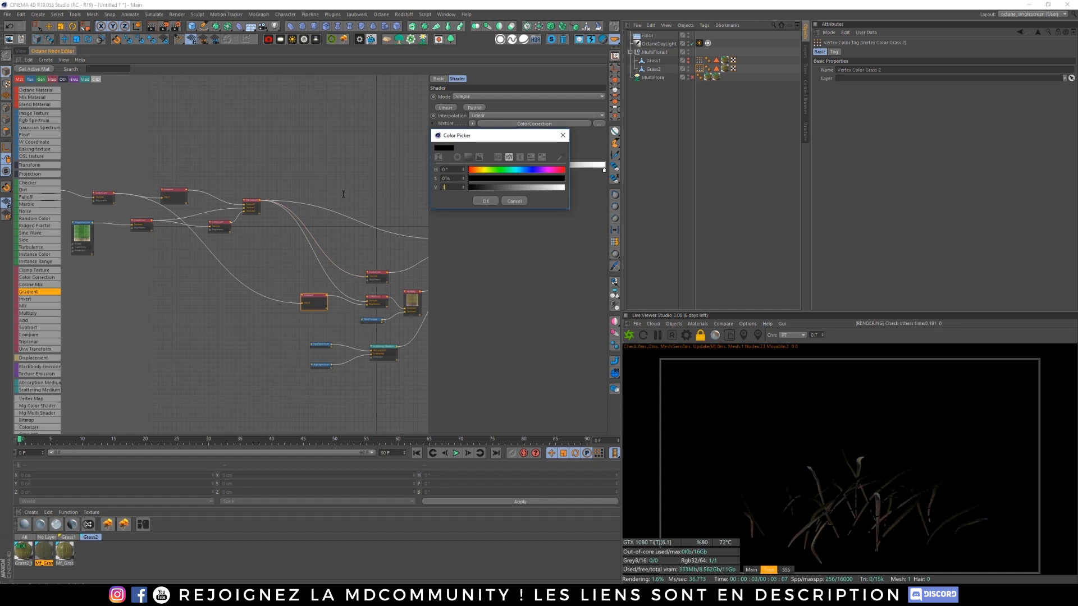
pyautogui.press('Return')
pyautogui.moveTo(605, 169); pyautogui.dragTo(567, 170)
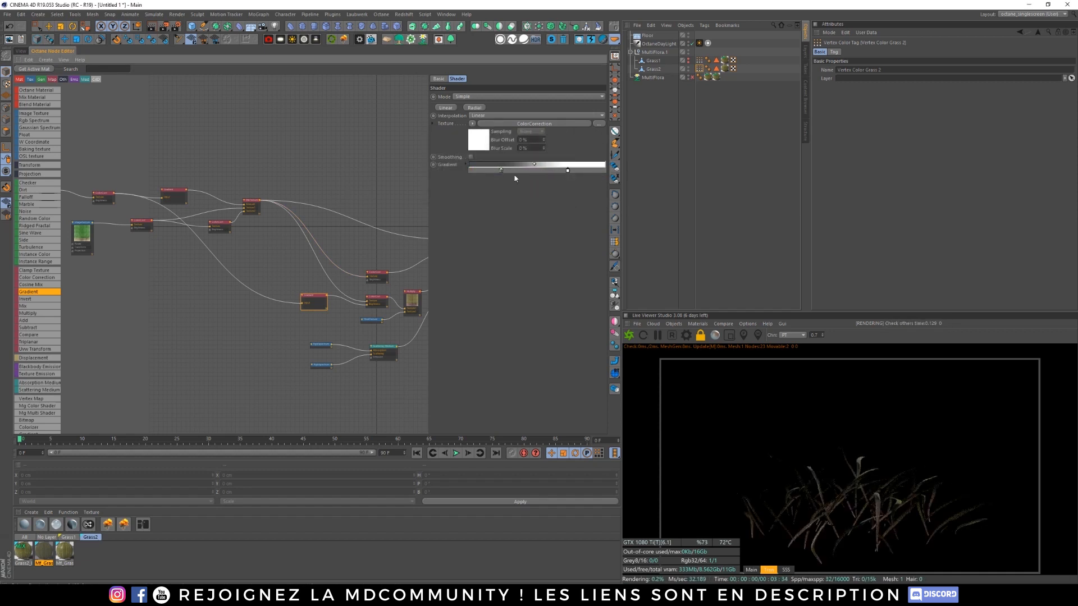
pyautogui.moveTo(500, 171); pyautogui.dragTo(518, 170)
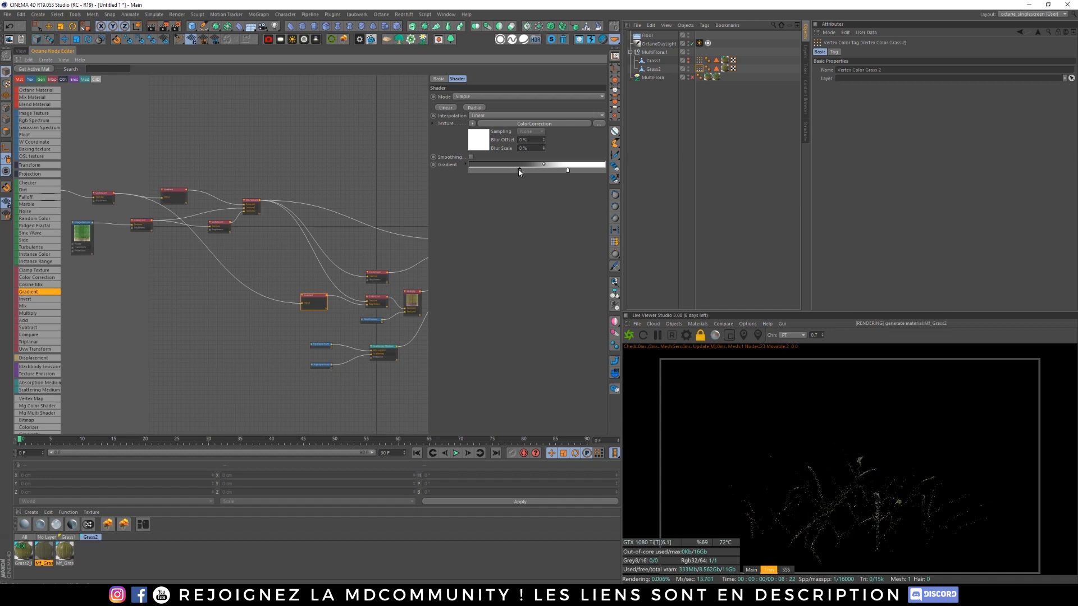
pyautogui.moveTo(200, 329); pyautogui.dragTo(222, 336, button='middle')
pyautogui.scroll(-3, 225, 337)
pyautogui.moveTo(338, 366); pyautogui.dragTo(299, 342, button='middle')
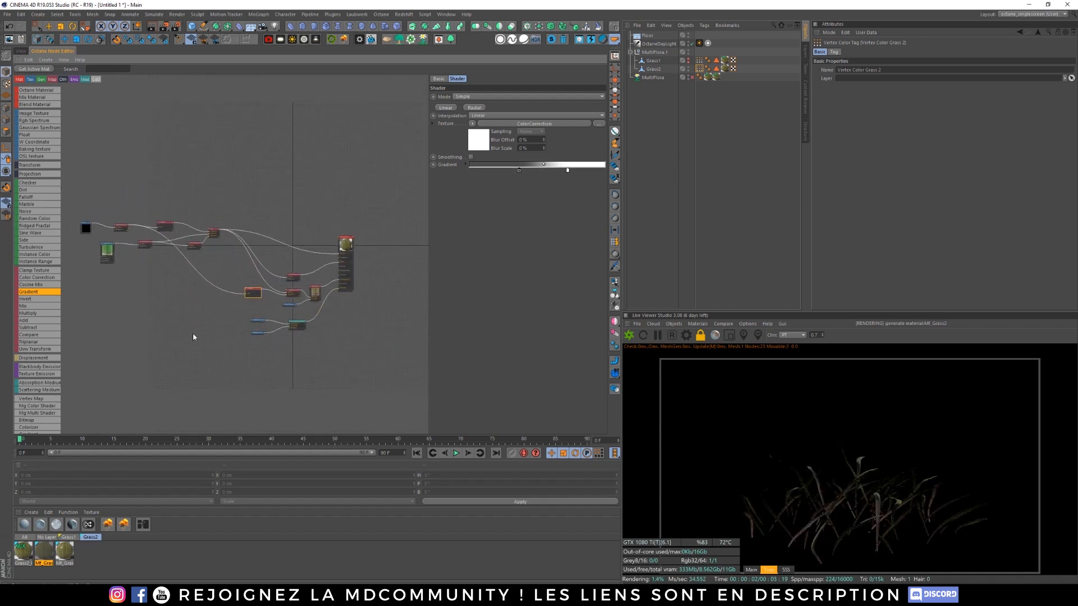
pyautogui.moveTo(210, 164); pyautogui.dragTo(305, 184, button='middle')
pyautogui.scroll(6, 253, 230)
pyautogui.moveTo(253, 230); pyautogui.dragTo(314, 191, button='middle')
pyautogui.scroll(-1, 333, 189)
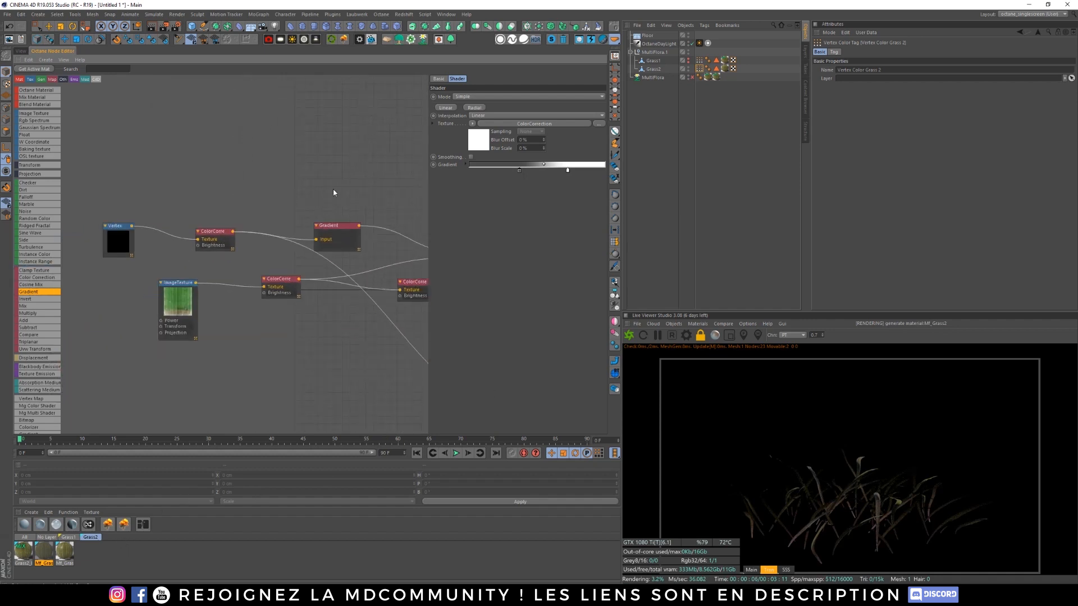
# Step: Copy the vertex map, its Color Correction, the Gradient, the Mix and its Texture2 Color Correction from the Mf_Grass2 graph
pyautogui.scroll(1, 245, 209)
pyautogui.click(116, 229)
pyautogui.keyDown('shift'); pyautogui.click(223, 242); pyautogui.keyUp('shift')
pyautogui.keyDown('shift'); pyautogui.click(352, 234); pyautogui.keyUp('shift')
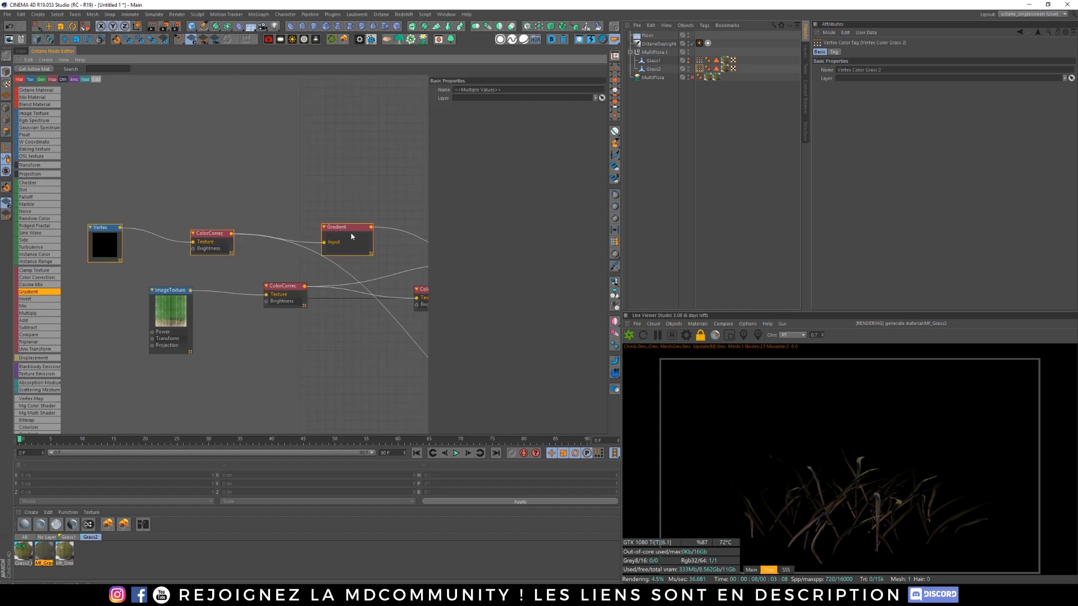
pyautogui.moveTo(361, 395); pyautogui.dragTo(200, 374, button='middle')
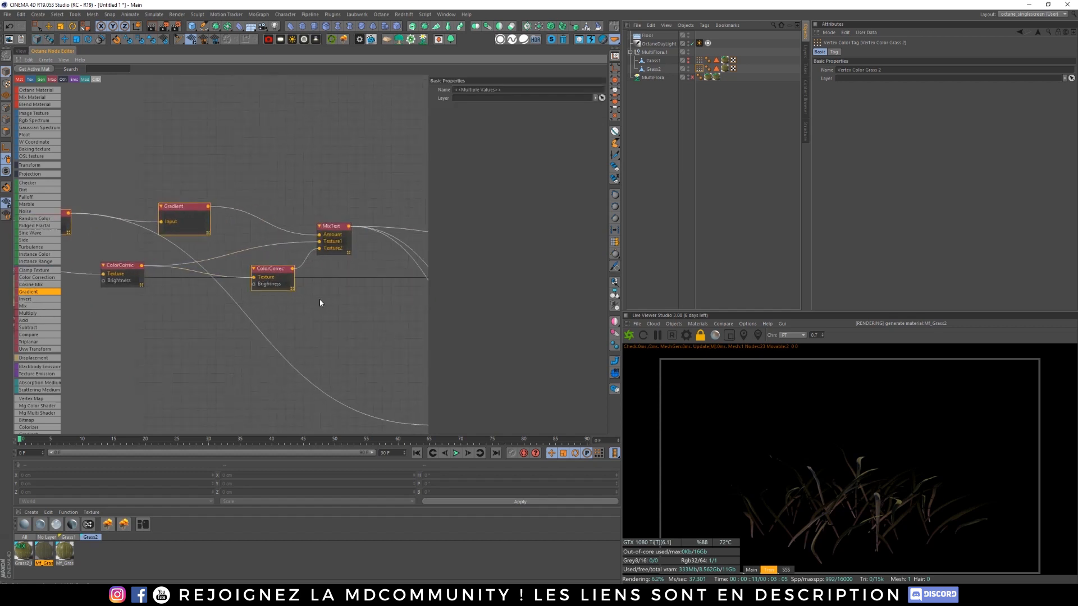
pyautogui.rightClick(336, 228)
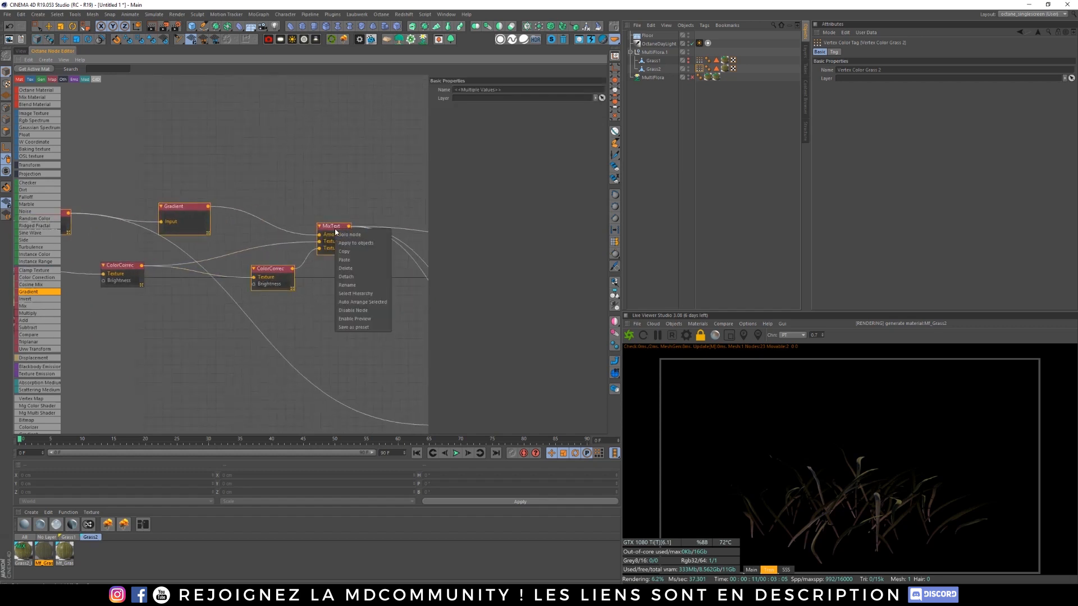
pyautogui.click(366, 251)
# Step: Paste the copied nodes into the Mf_Grass2_Glossy graph and move them clear of the image texture chain
pyautogui.click(59, 558)
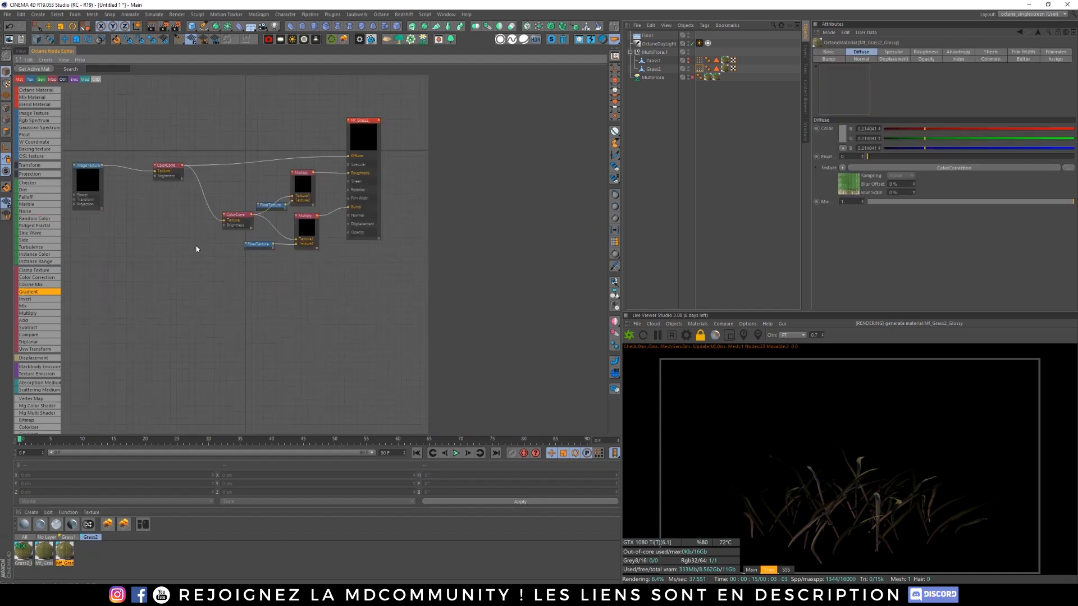
pyautogui.rightClick(208, 189)
pyautogui.click(220, 196)
pyautogui.rightClick(223, 184)
pyautogui.click(231, 189)
pyautogui.moveTo(262, 176); pyautogui.dragTo(339, 197, button='middle')
pyautogui.scroll(2, 338, 196)
pyautogui.moveTo(342, 169); pyautogui.dragTo(59, 254)
# Step: Link the Vertex Color Grass 2 tag to the pasted vertex map and reposition the pasted nodes above the image texture
pyautogui.moveTo(133, 256); pyautogui.dragTo(236, 260, button='middle')
pyautogui.click(162, 213)
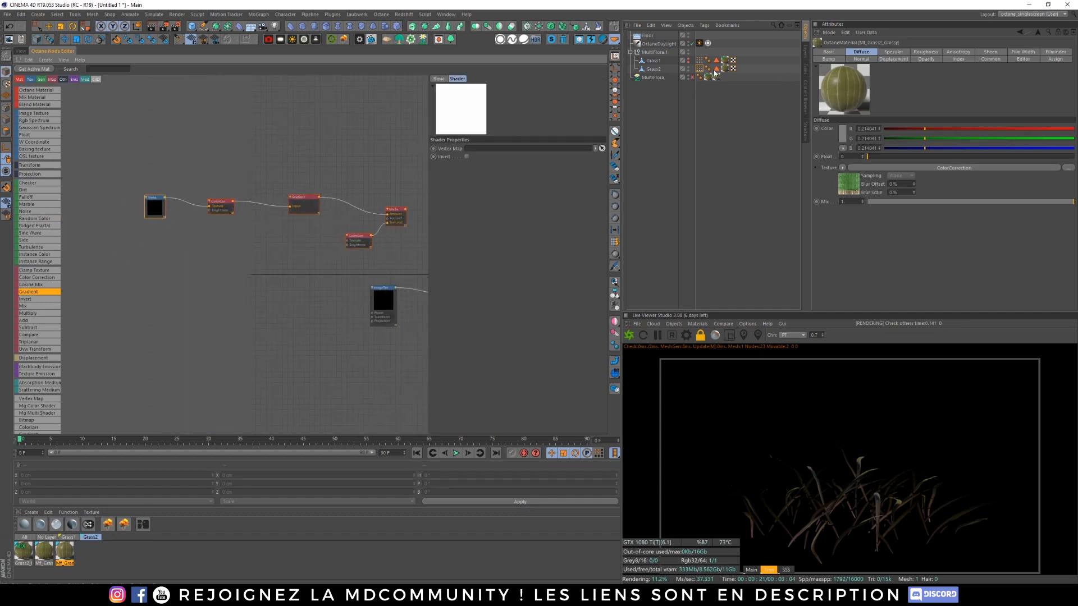
pyautogui.moveTo(700, 69); pyautogui.dragTo(509, 149)
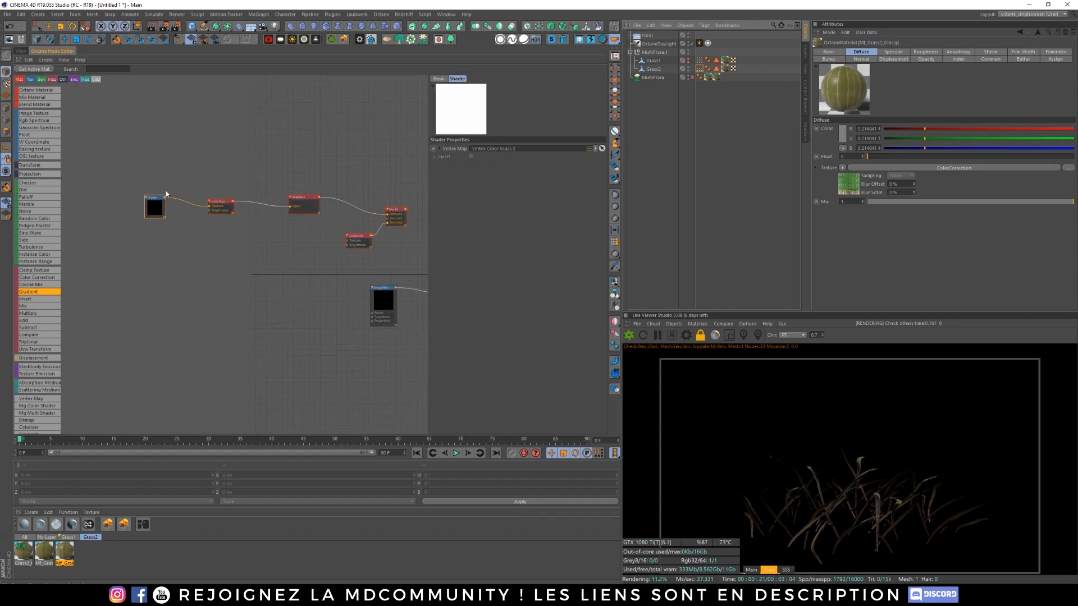
pyautogui.scroll(-2, 264, 252)
pyautogui.moveTo(168, 241); pyautogui.dragTo(115, 247)
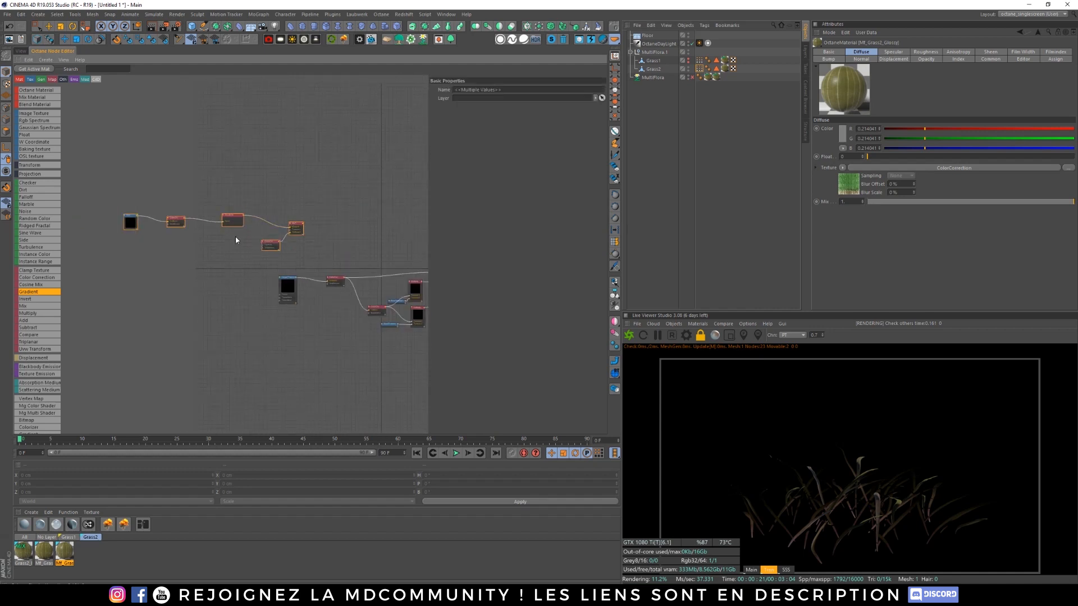
pyautogui.moveTo(296, 230); pyautogui.dragTo(347, 243)
pyautogui.moveTo(396, 258); pyautogui.dragTo(287, 252, button='middle')
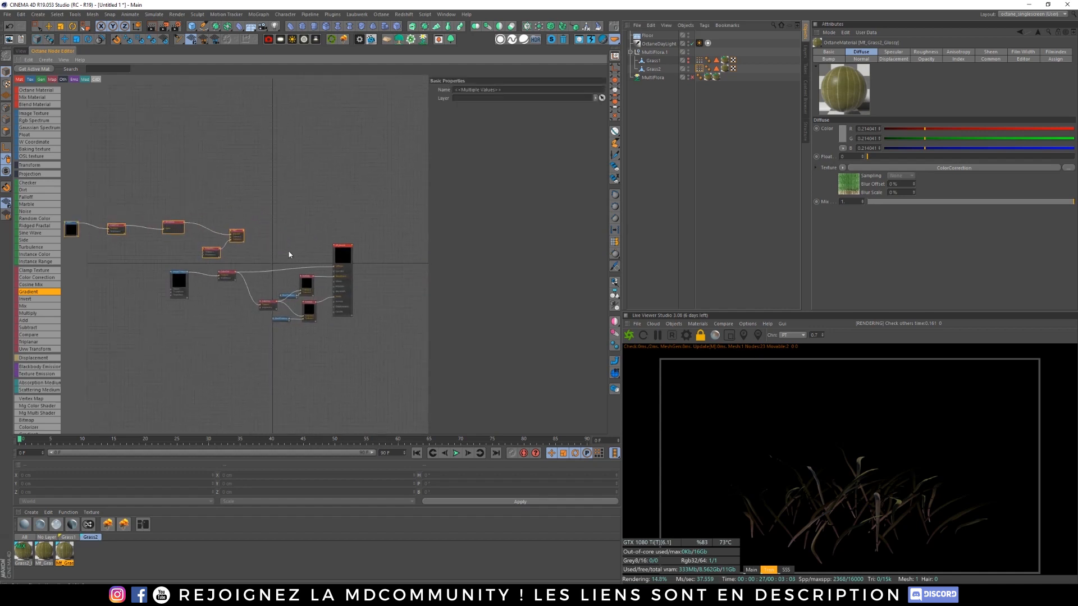
# Step: Connect the Mix to the glossy material's Diffuse and feed the image's Color Correction into the pasted Color Correction and the Mix's Texture1
pyautogui.scroll(2, 282, 249)
pyautogui.click(282, 234)
pyautogui.moveTo(232, 226); pyautogui.dragTo(346, 273)
pyautogui.moveTo(281, 198); pyautogui.dragTo(380, 193, button='middle')
pyautogui.moveTo(187, 268); pyautogui.dragTo(336, 310)
pyautogui.moveTo(208, 273); pyautogui.dragTo(285, 251)
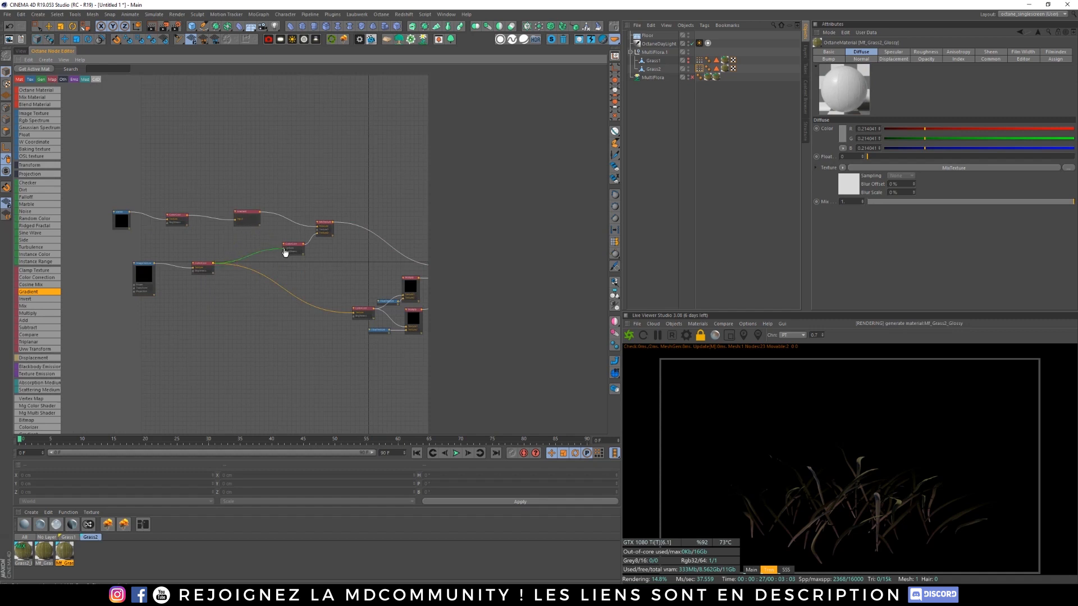
pyautogui.moveTo(292, 236); pyautogui.dragTo(224, 259, button='middle')
pyautogui.moveTo(145, 288); pyautogui.dragTo(253, 252)
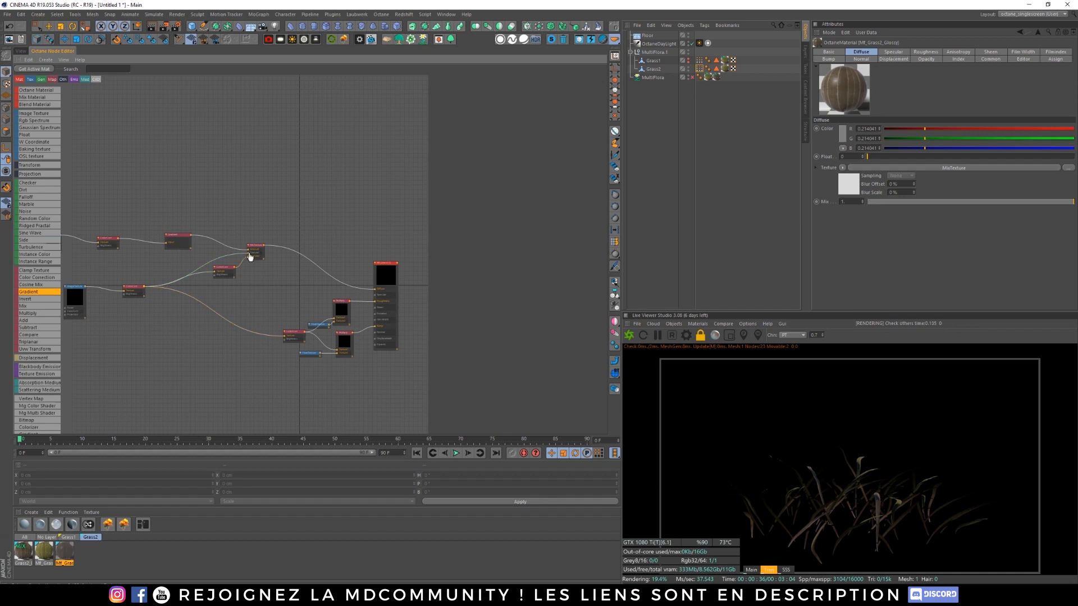
# Step: Feed the Mix texture into the Color Correction that drives the glossy material's roughness and bump Multiply nodes
pyautogui.moveTo(281, 286); pyautogui.dragTo(217, 244, button='middle')
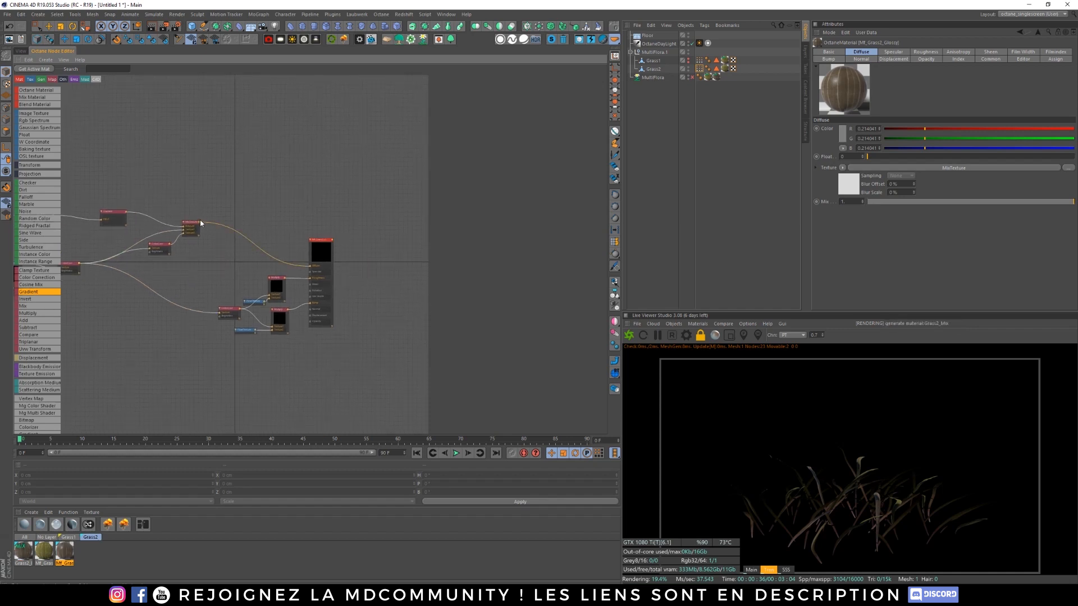
pyautogui.moveTo(200, 222); pyautogui.dragTo(221, 319)
pyautogui.moveTo(200, 223); pyautogui.dragTo(222, 316)
# Step: Assign the Grass2_Mix material to the Grass2 object and show both grasses in the Main render pass
pyautogui.click(22, 51)
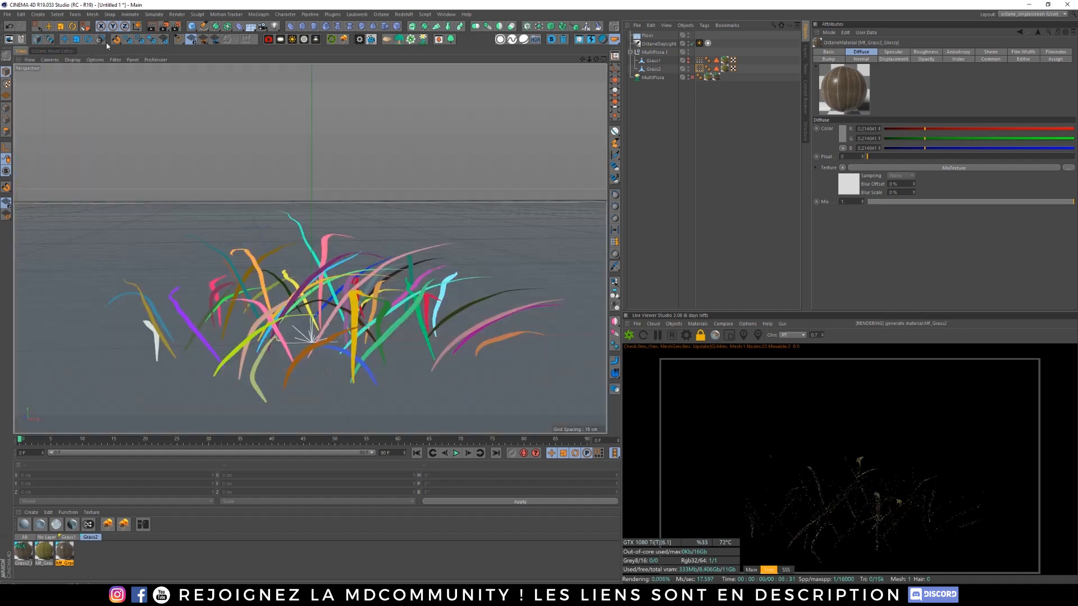
pyautogui.click(30, 554)
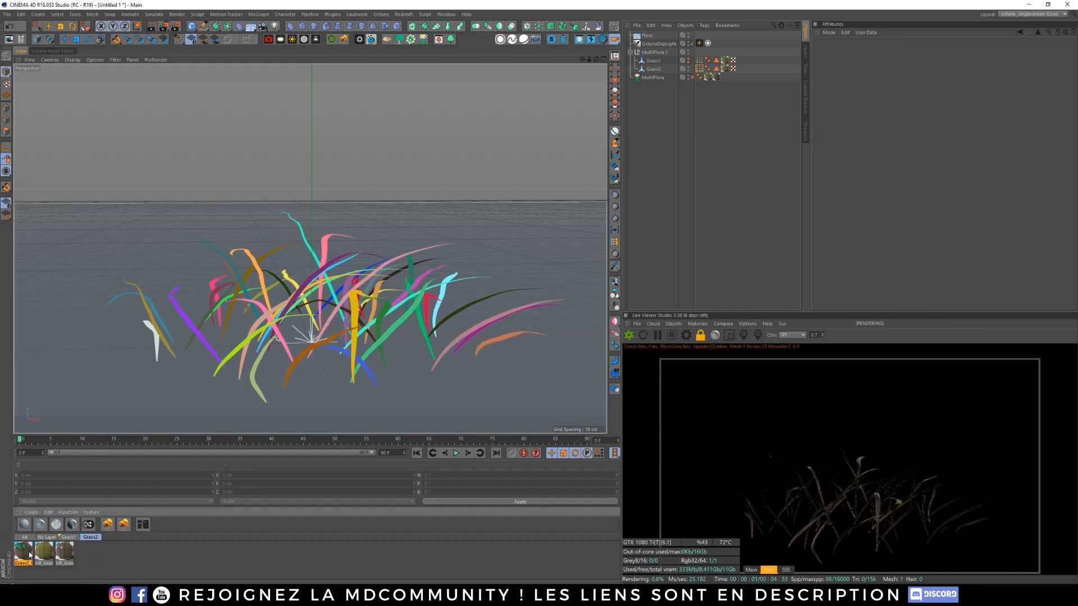
pyautogui.moveTo(29, 553); pyautogui.dragTo(729, 69)
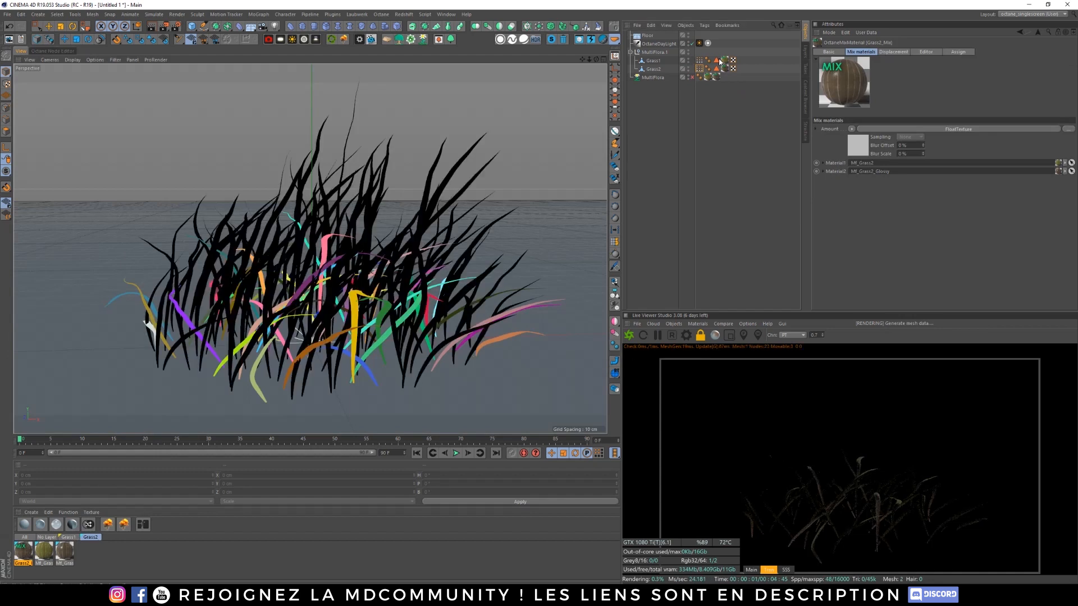
pyautogui.click(752, 569)
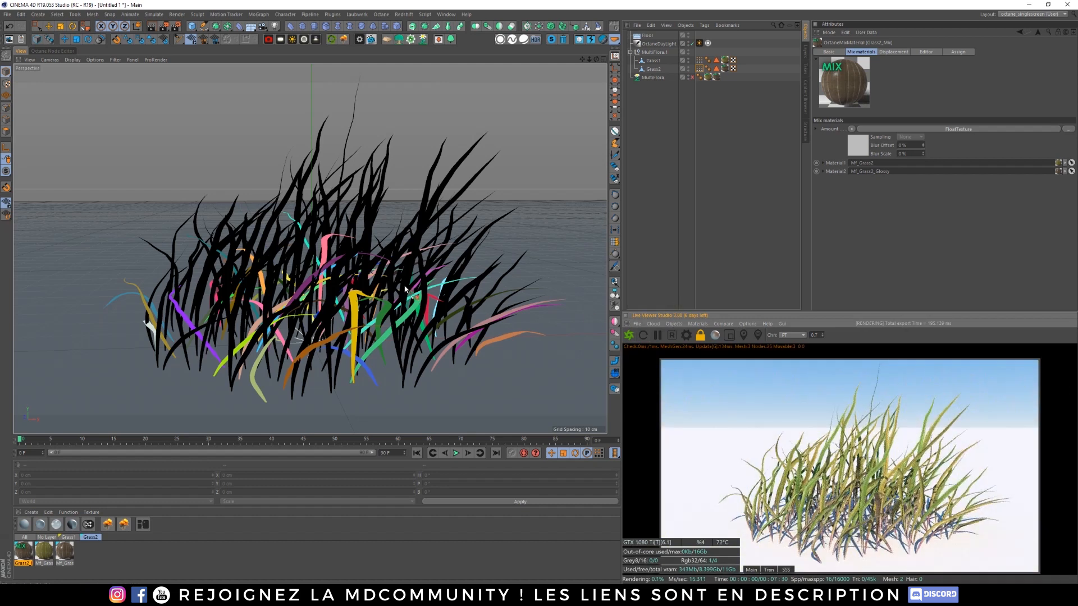
# Step: Examine the combined grass clump in the live render from several distances and angles
pyautogui.scroll(-5, 460, 302)
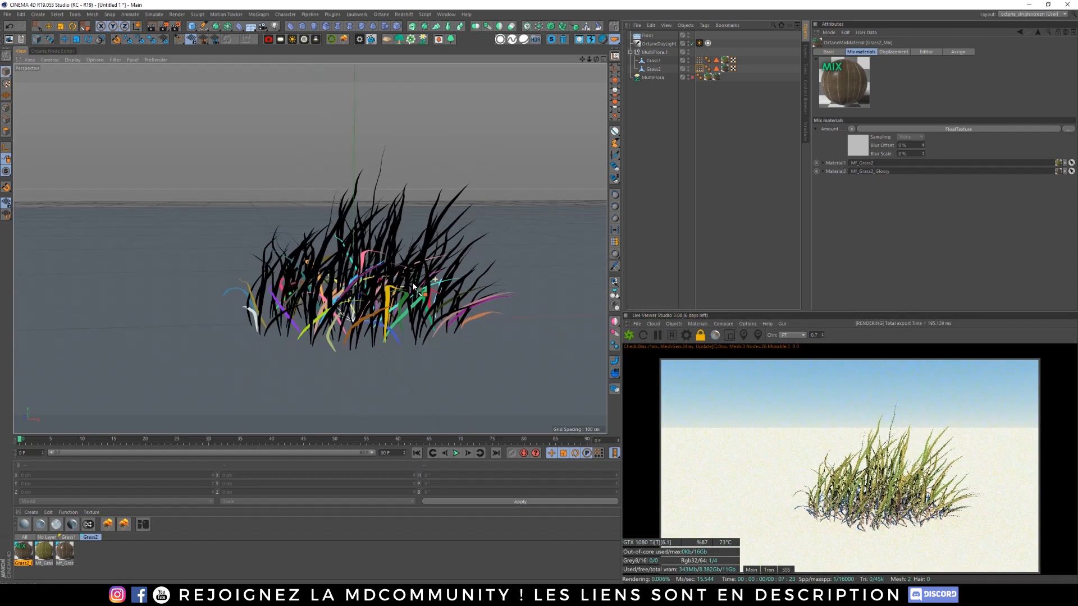
pyautogui.scroll(5, 455, 297)
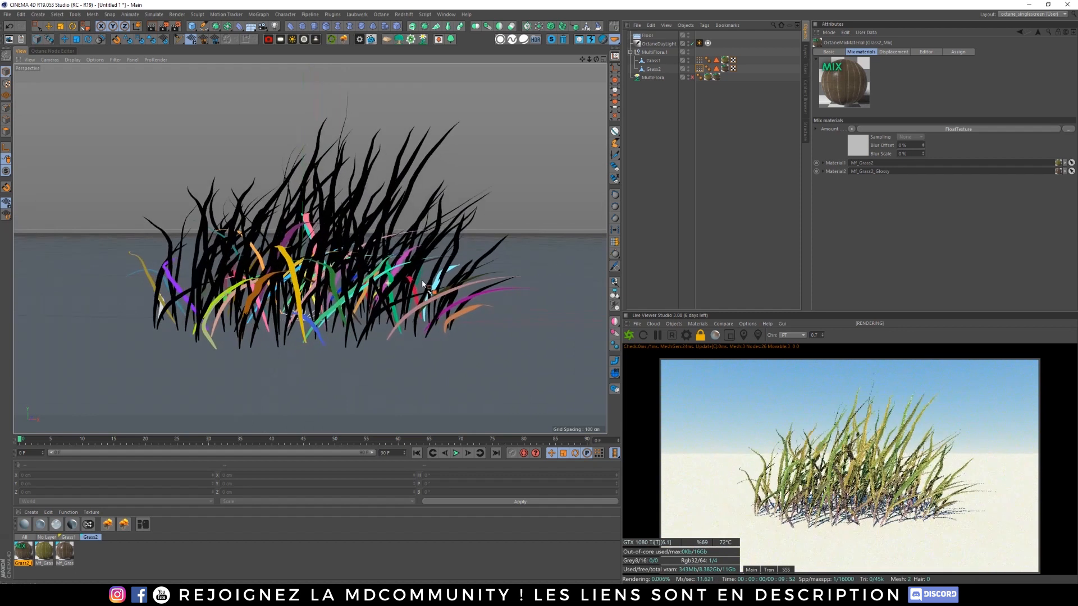
pyautogui.scroll(2, 421, 269)
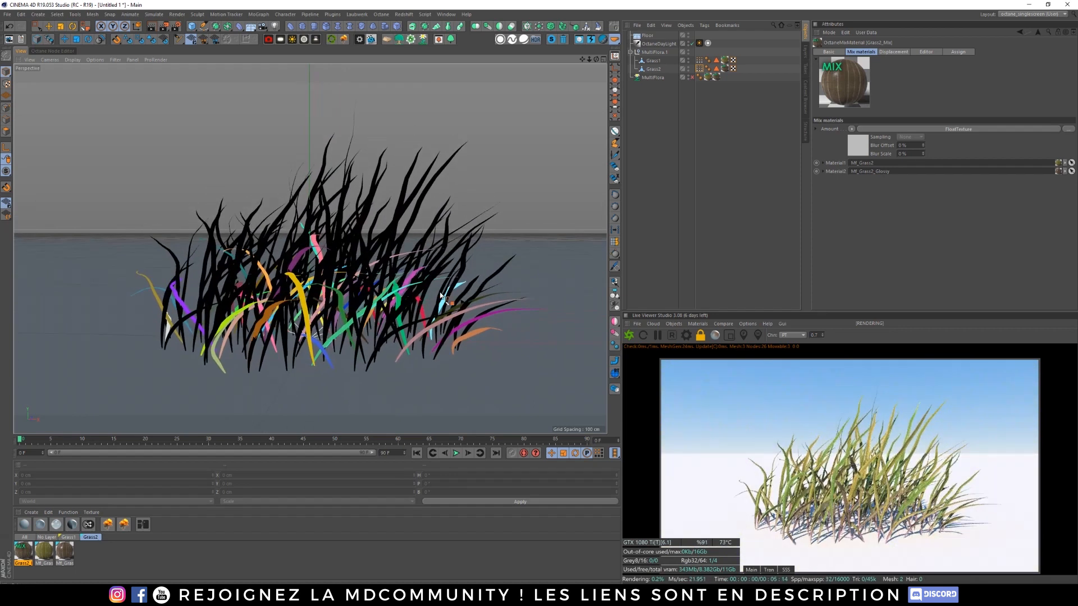
pyautogui.scroll(5, 388, 275)
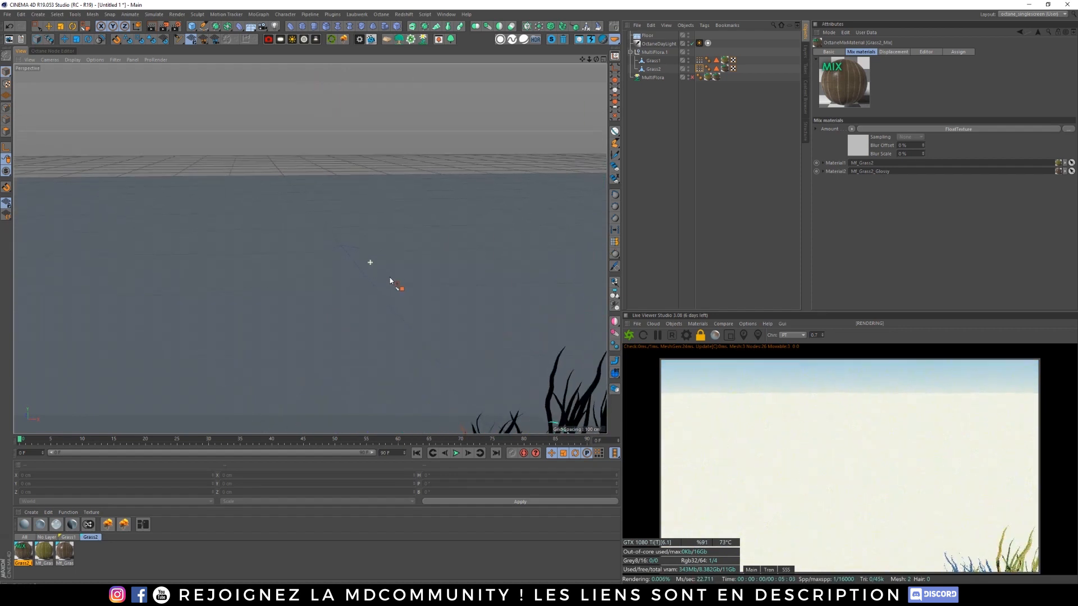
pyautogui.scroll(-2, 379, 257)
pyautogui.scroll(-2, 388, 270)
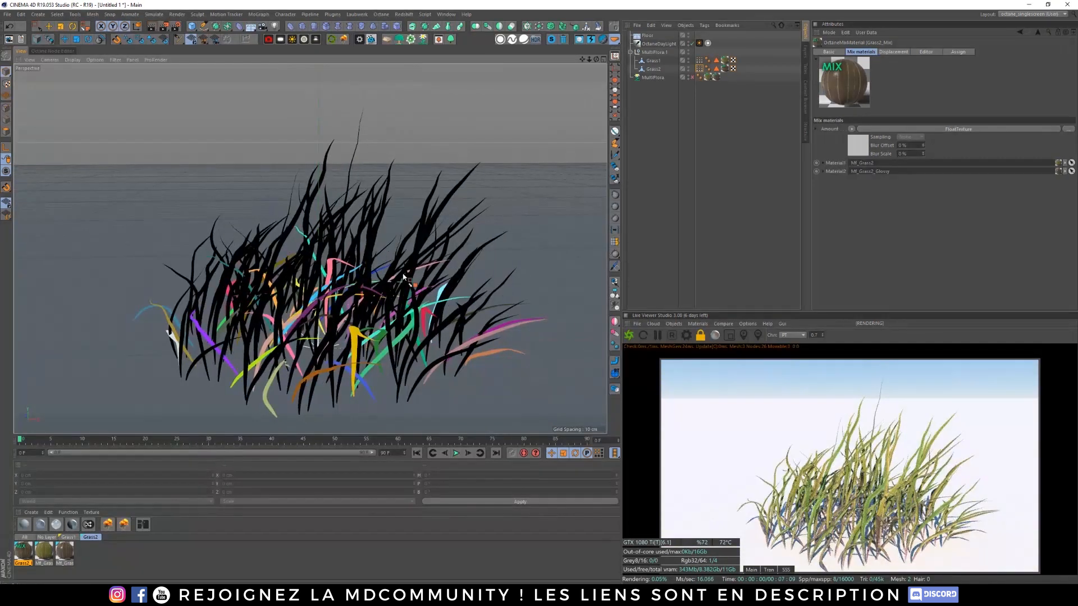
pyautogui.scroll(-1, 401, 285)
pyautogui.scroll(-3, 404, 286)
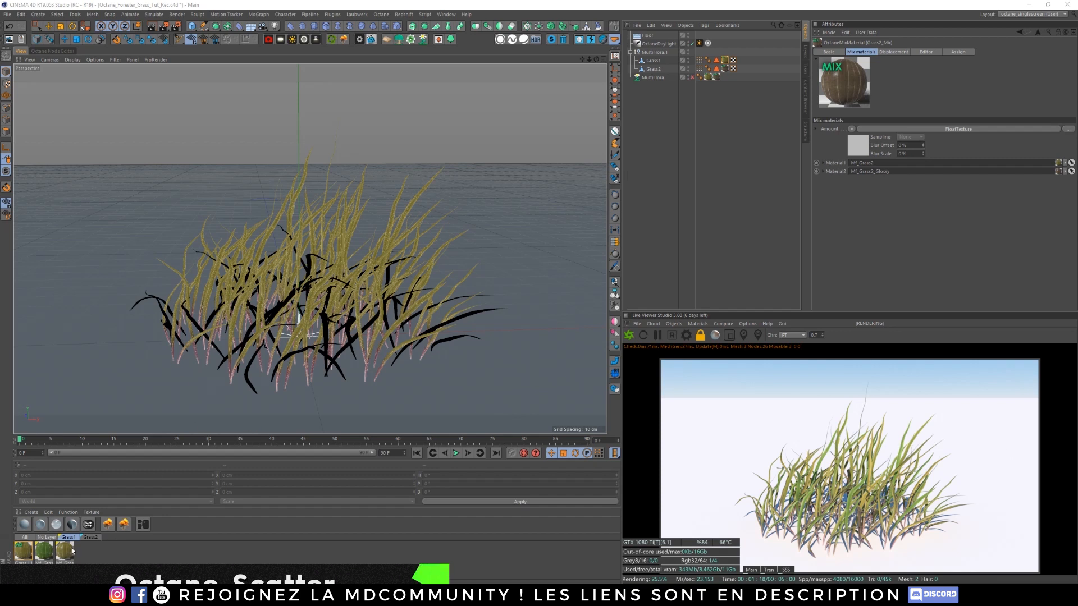
# Step: Inspect the Grass1_Mix and Grass2_Mix materials in their respective material layers
pyautogui.click(16, 553)
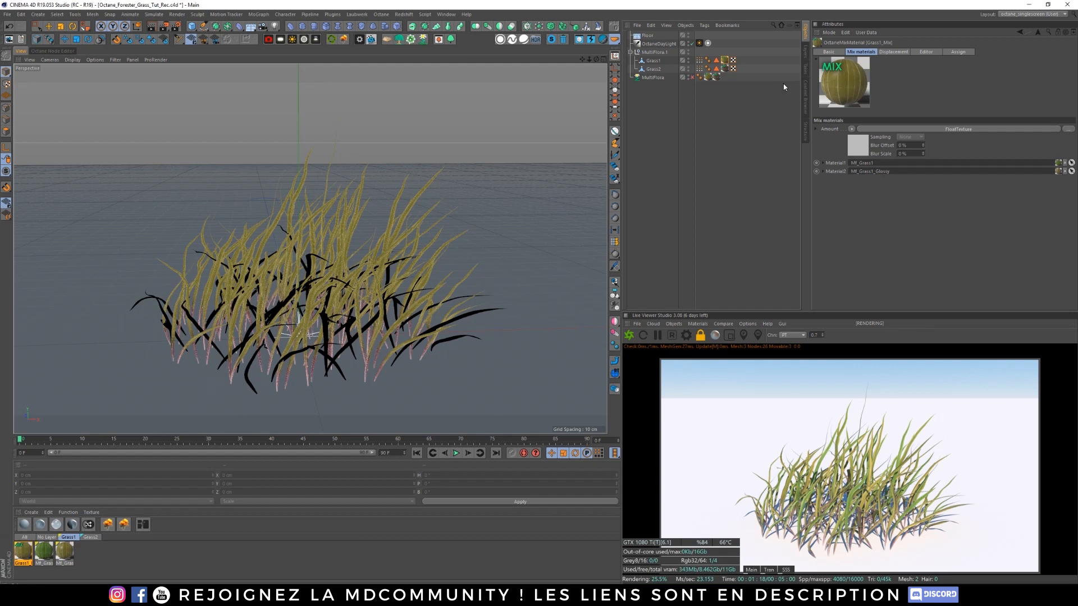
pyautogui.click(90, 537)
pyautogui.click(22, 553)
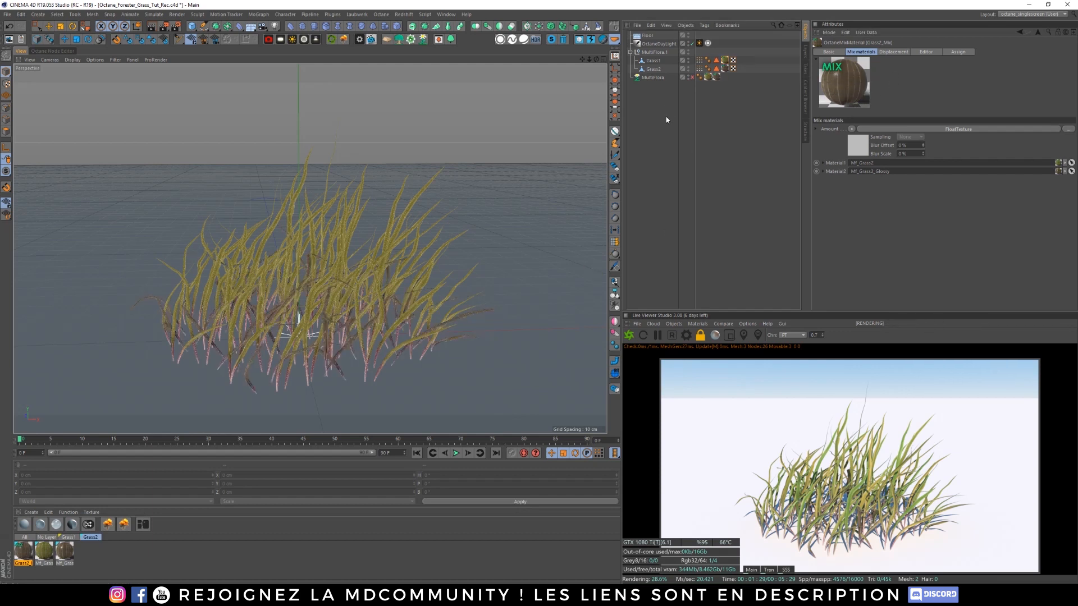
# Step: Rename the MultiFlora.1 null as Grass and collapse its hierarchy
pyautogui.doubleClick(663, 52)
pyautogui.write('Grass')
pyautogui.press('Return')
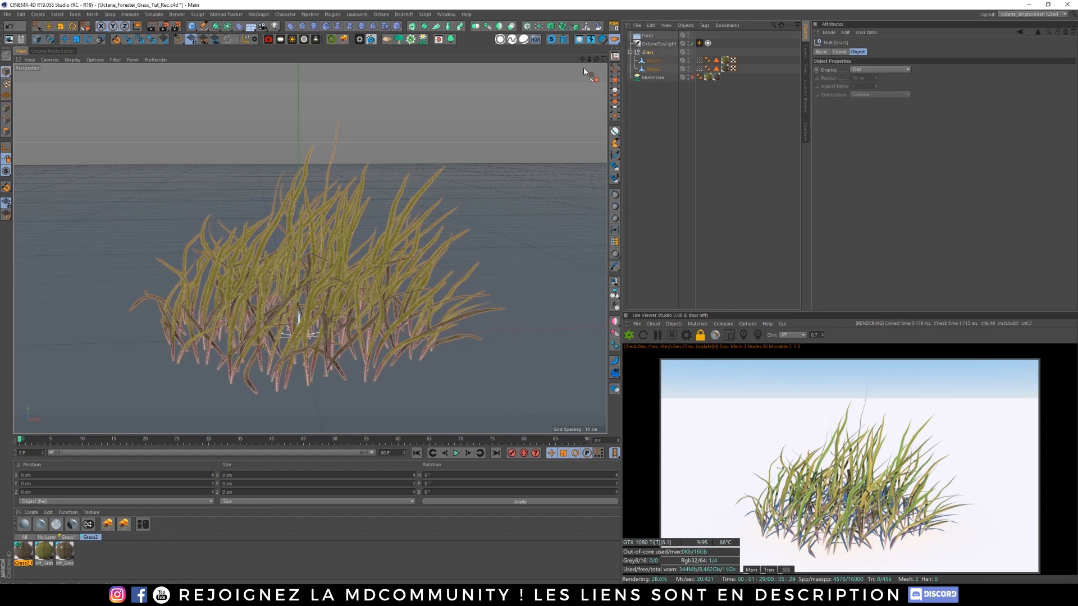
pyautogui.click(630, 52)
pyautogui.click(647, 98)
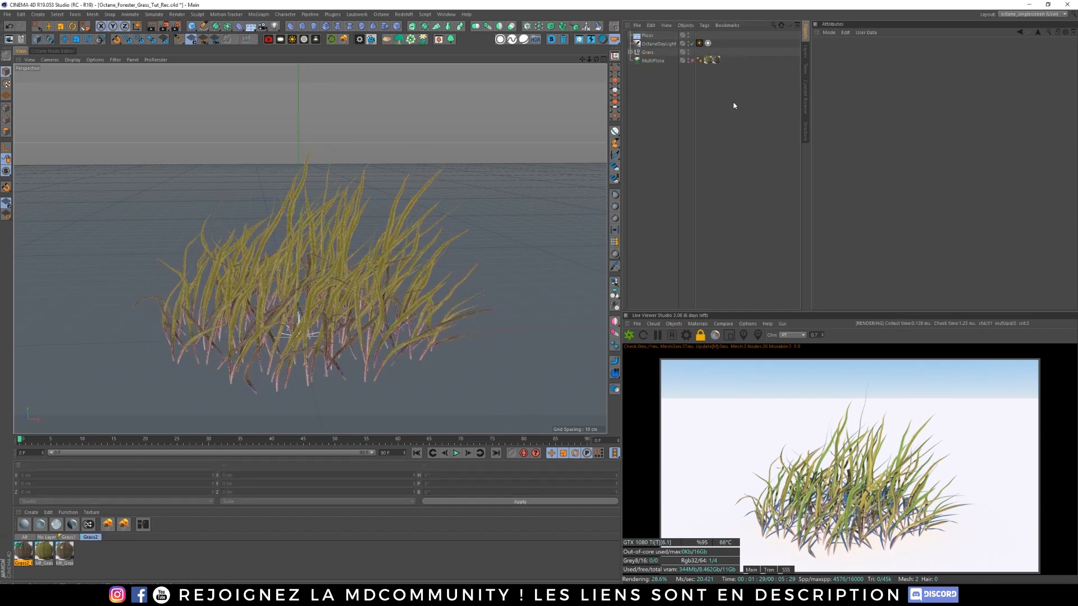
# Step: Add a Landscape object and set its size to 4000 × 300 × 4000 cm
pyautogui.click(192, 26)
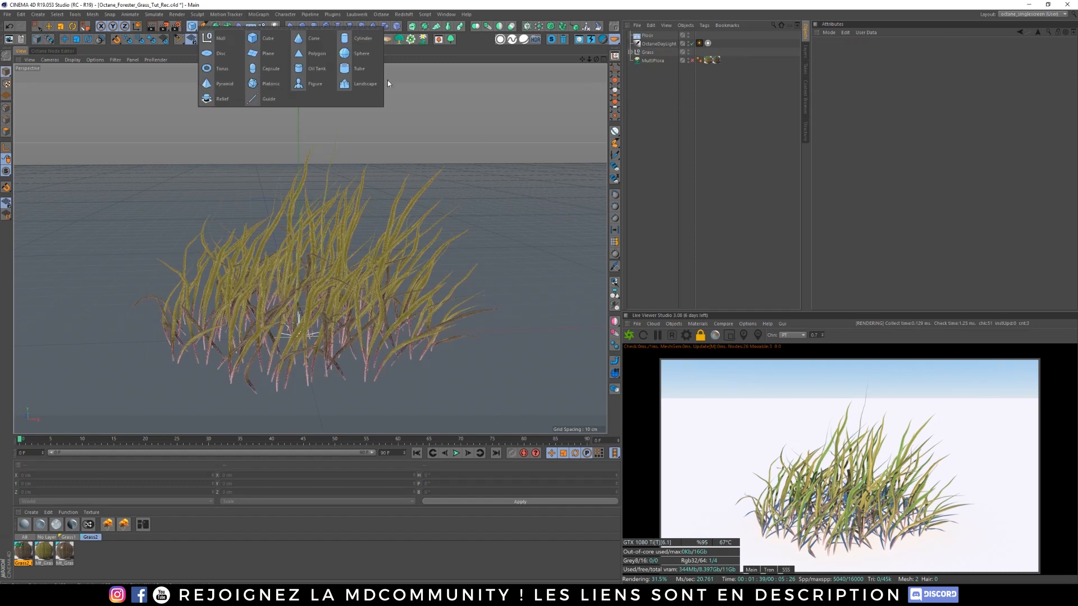
pyautogui.click(365, 84)
pyautogui.moveTo(885, 70); pyautogui.dragTo(785, 89)
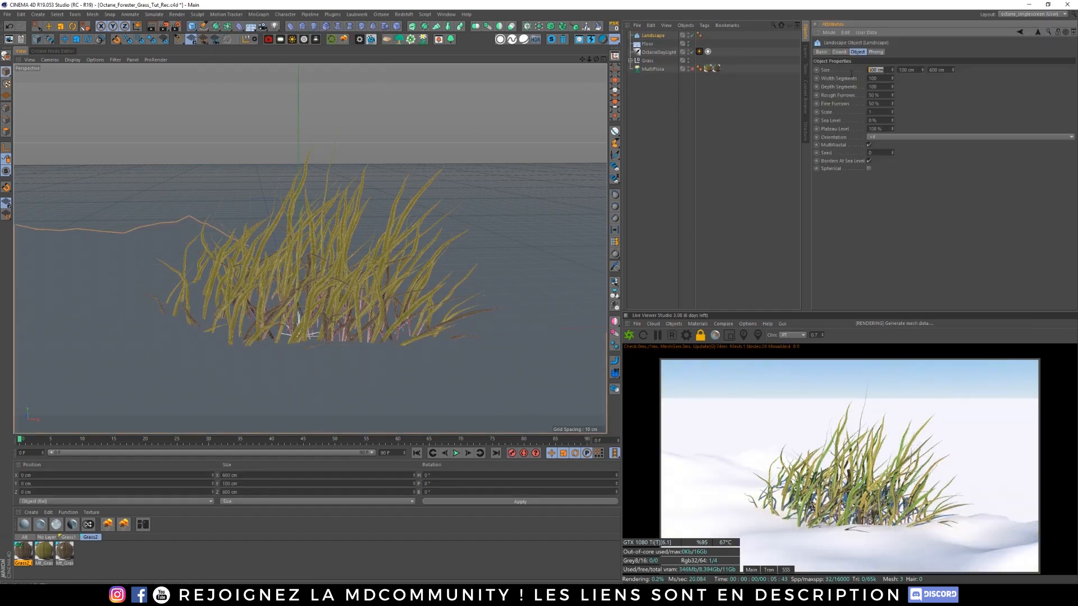
pyautogui.write('4000')
pyautogui.press('Return')
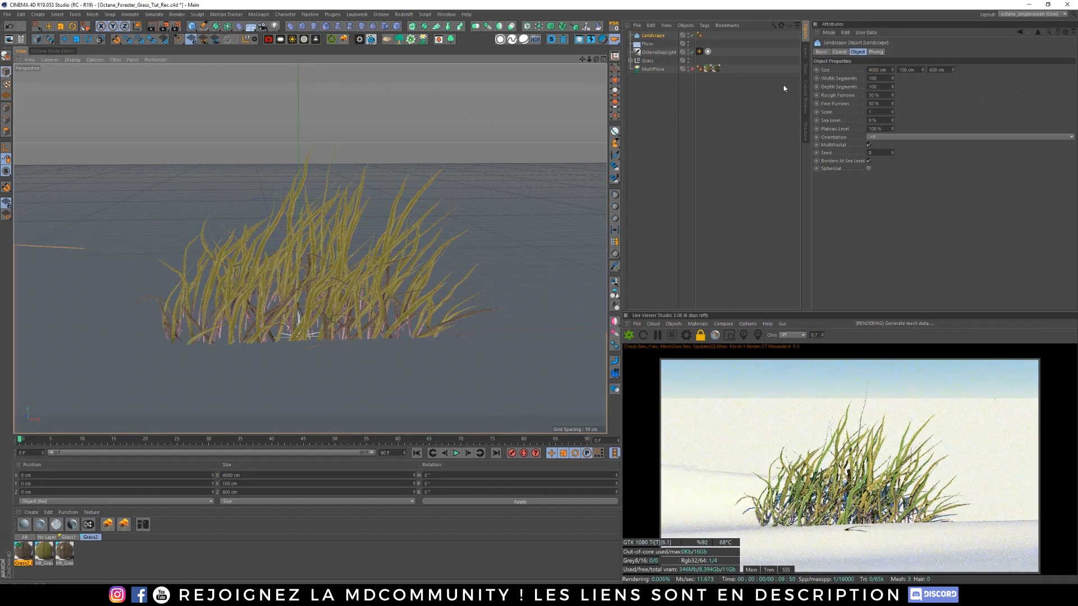
pyautogui.doubleClick(937, 69)
pyautogui.write('4')
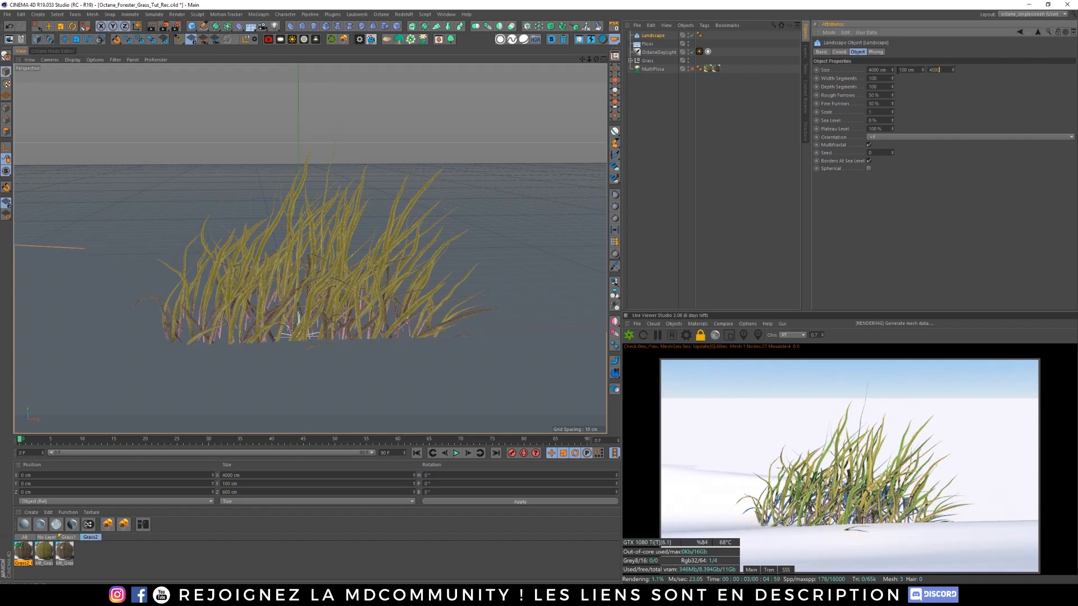
pyautogui.write('000')
pyautogui.press('Return')
pyautogui.doubleClick(917, 70)
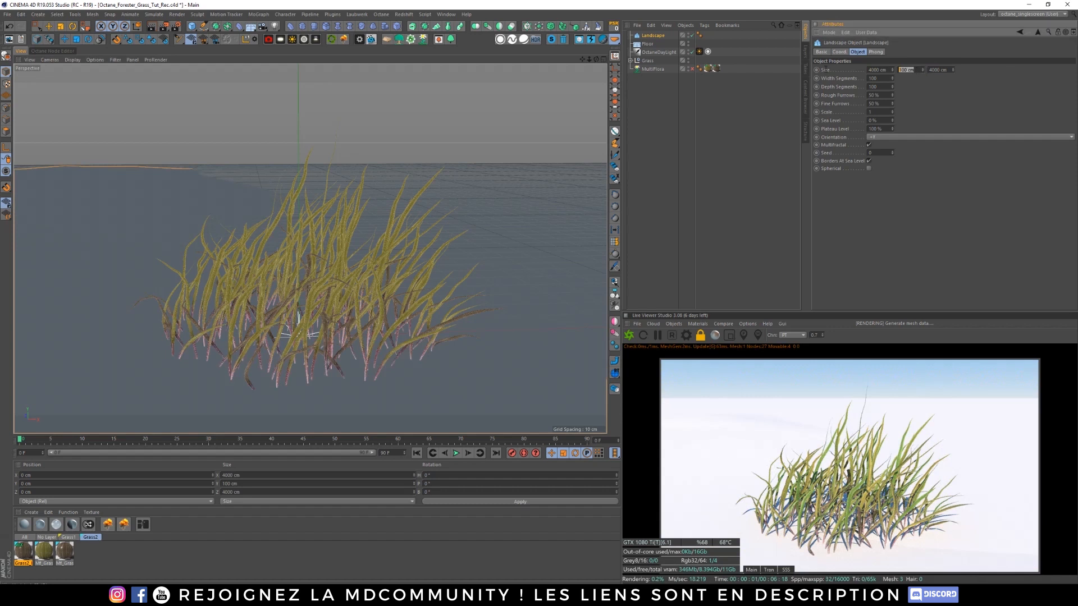
pyautogui.write('300')
pyautogui.press('Return')
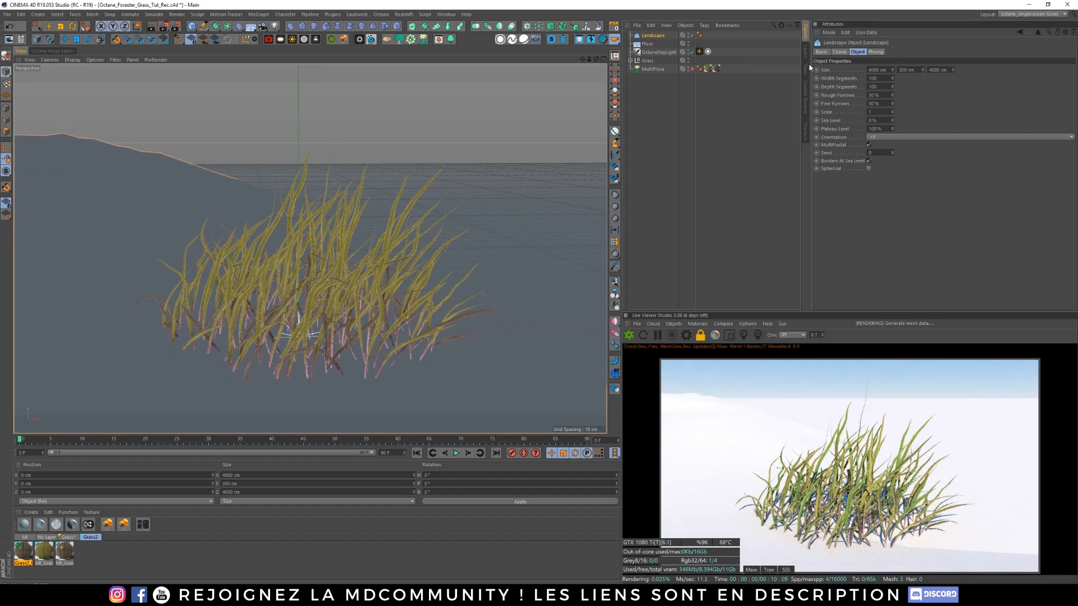
# Step: Switch the viewport display to Gouraud Shading (Lines) and delete the Floor object
pyautogui.click(69, 61)
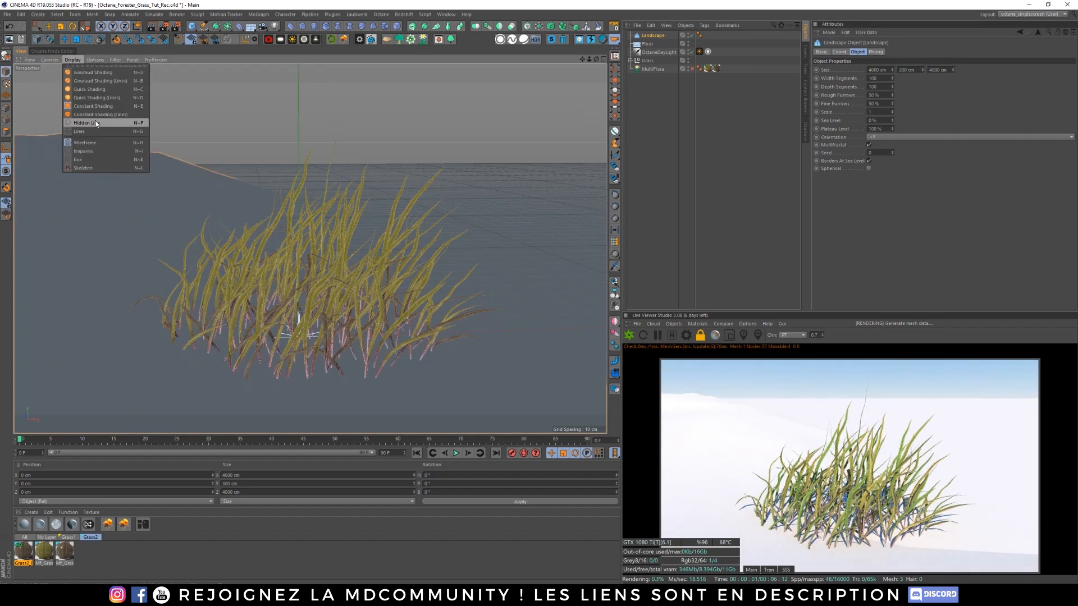
pyautogui.click(120, 84)
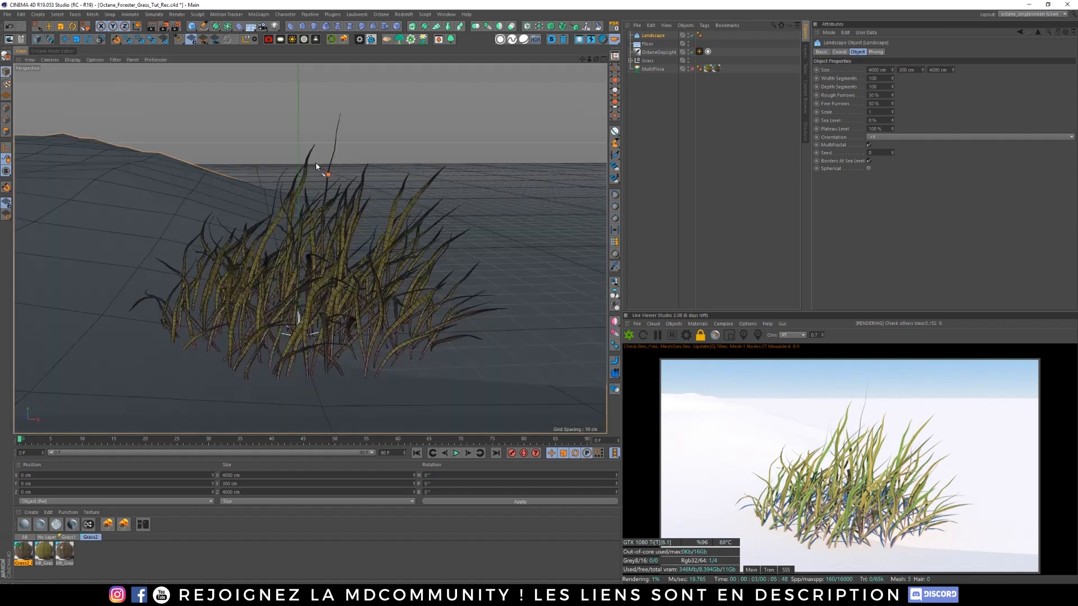
pyautogui.click(647, 44)
pyautogui.press('Delete')
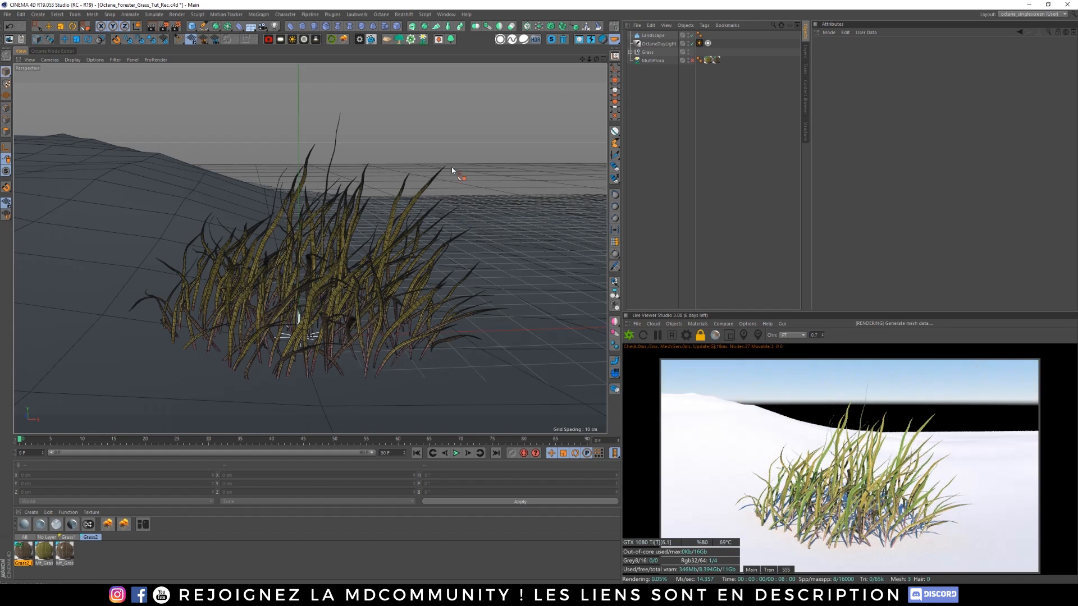
# Step: Turn off Borders At Sea Level on the Landscape object
pyautogui.click(653, 36)
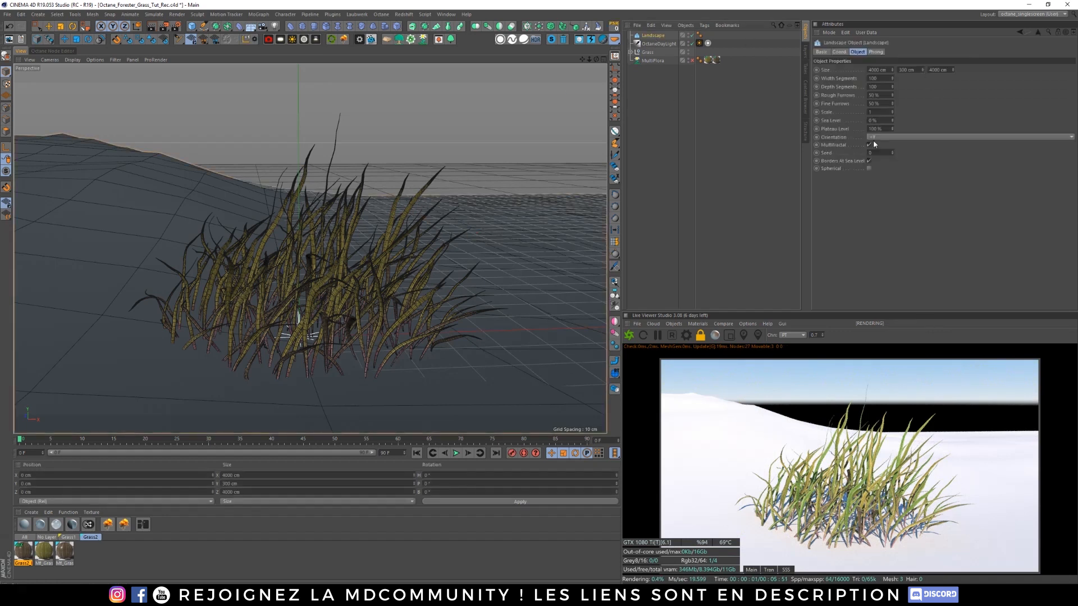
pyautogui.click(869, 161)
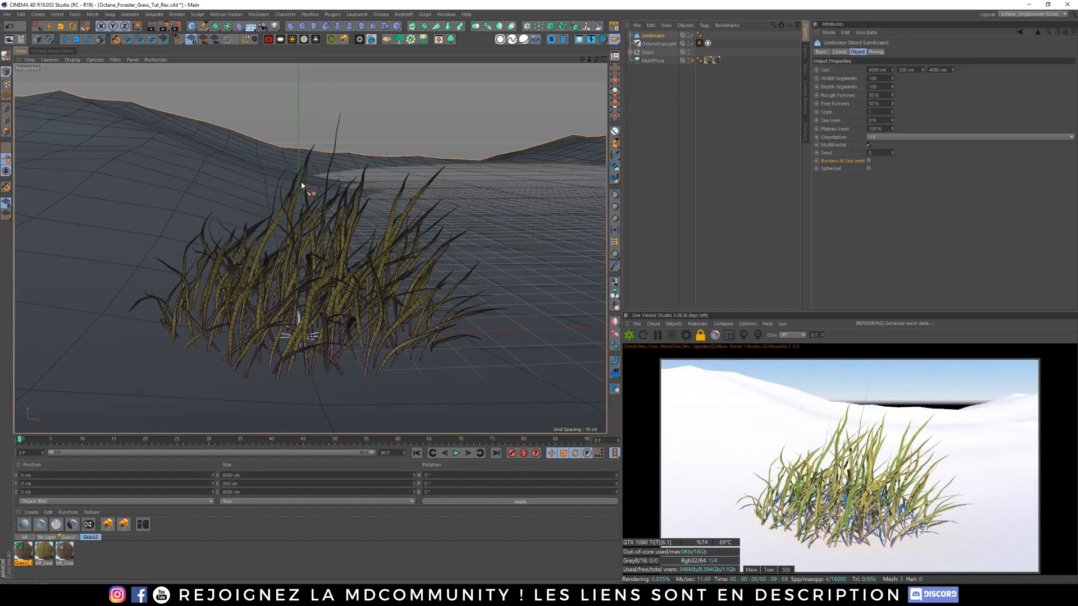
pyautogui.scroll(-10, 366, 203)
pyautogui.keyDown('alt'); pyautogui.moveTo(333, 191); pyautogui.dragTo(353, 268); pyautogui.keyUp('alt')
pyautogui.click(663, 116)
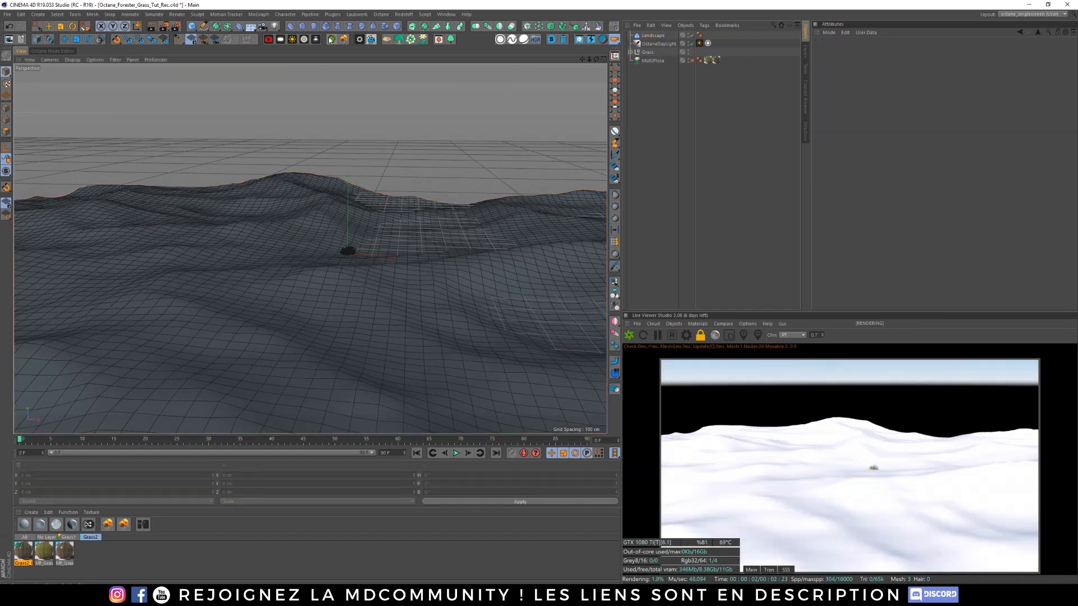
# Step: Add an Octane Scatter object, place it just above the Grass null, and rename it Grass Scatter
pyautogui.click(674, 324)
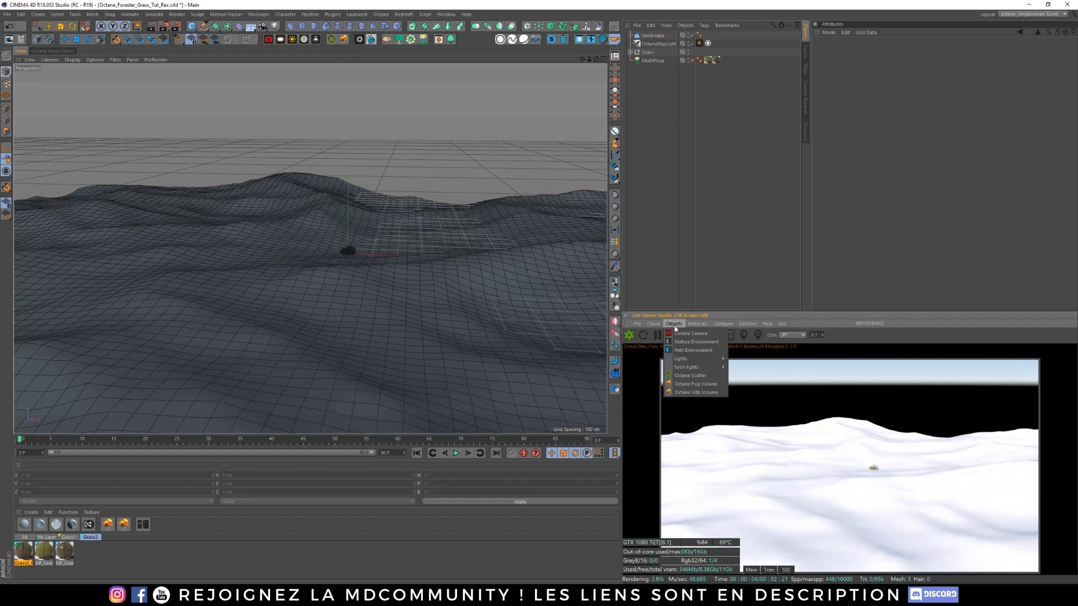
pyautogui.click(695, 379)
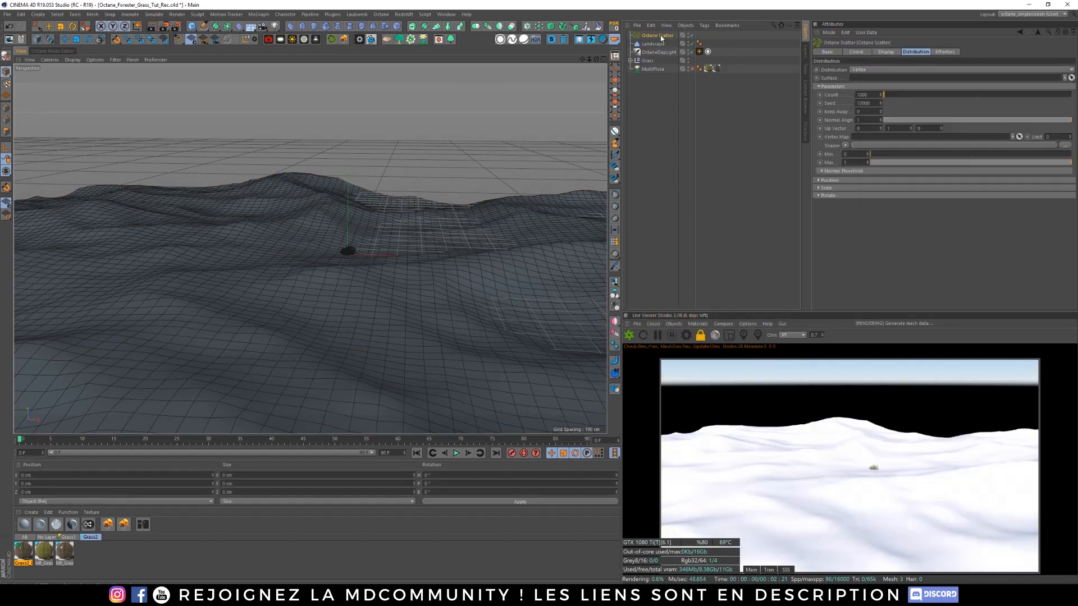
pyautogui.moveTo(662, 37); pyautogui.dragTo(655, 49)
pyautogui.doubleClick(655, 52)
pyautogui.write('Grass Scatter')
pyautogui.press('Return')
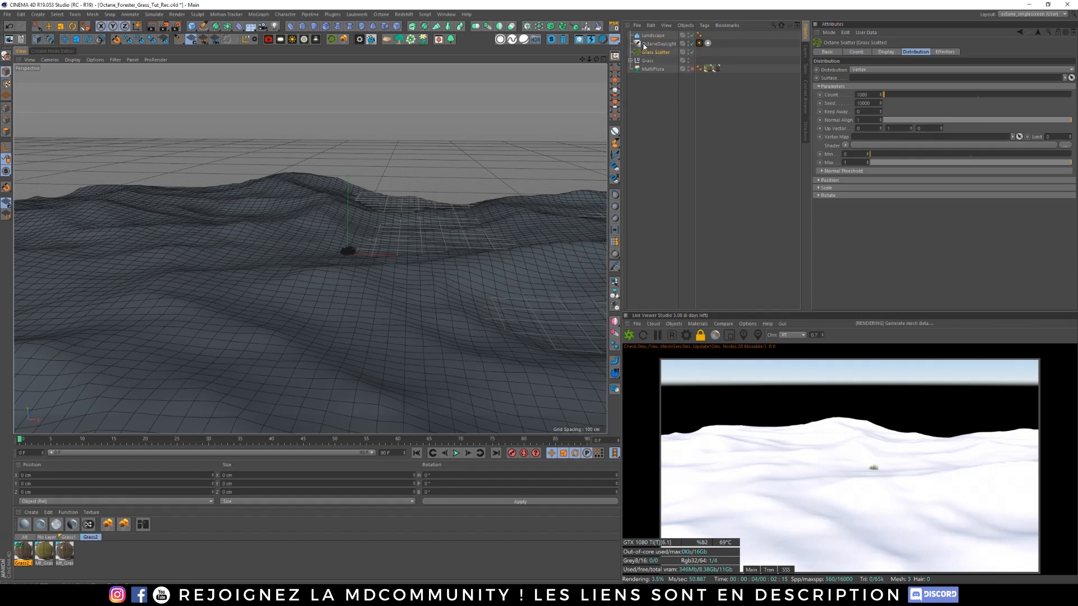
# Step: Set Grass Scatter's distribution to Surface and assign the Landscape as its surface
pyautogui.click(867, 72)
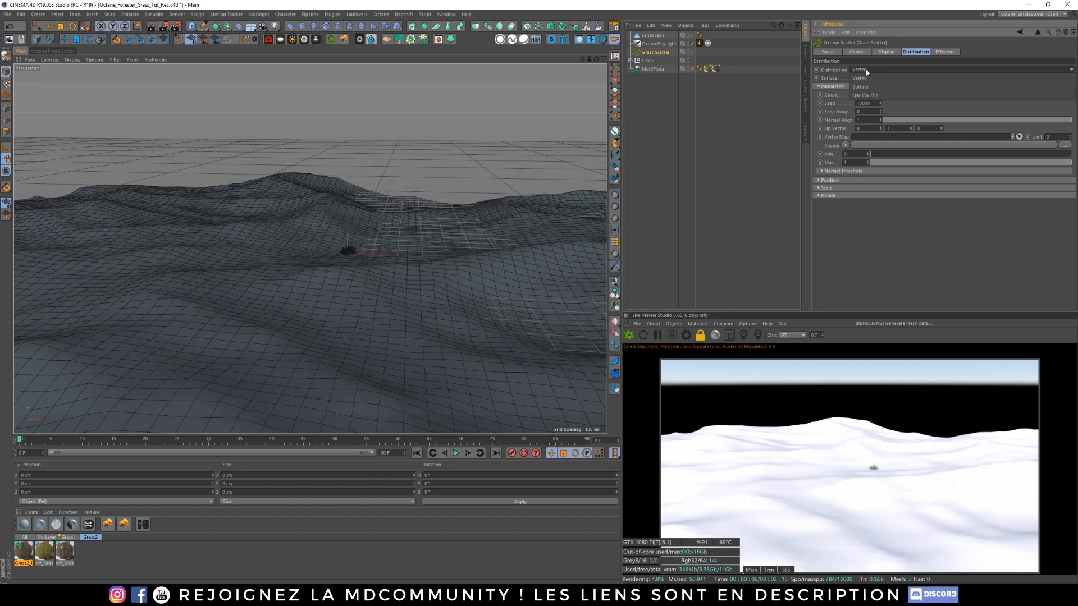
pyautogui.click(870, 86)
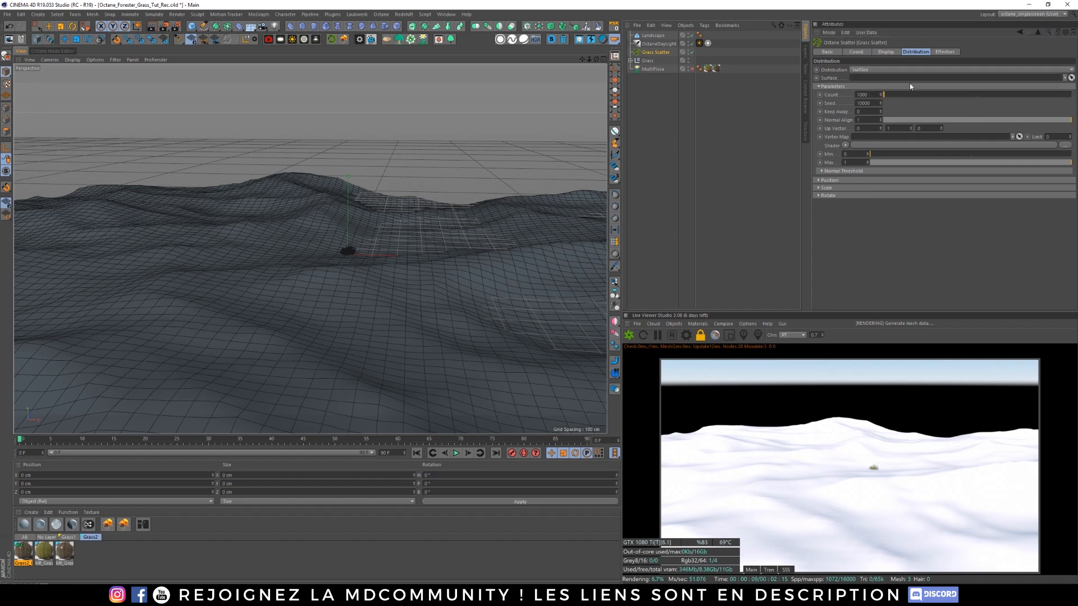
pyautogui.moveTo(654, 35); pyautogui.dragTo(877, 78)
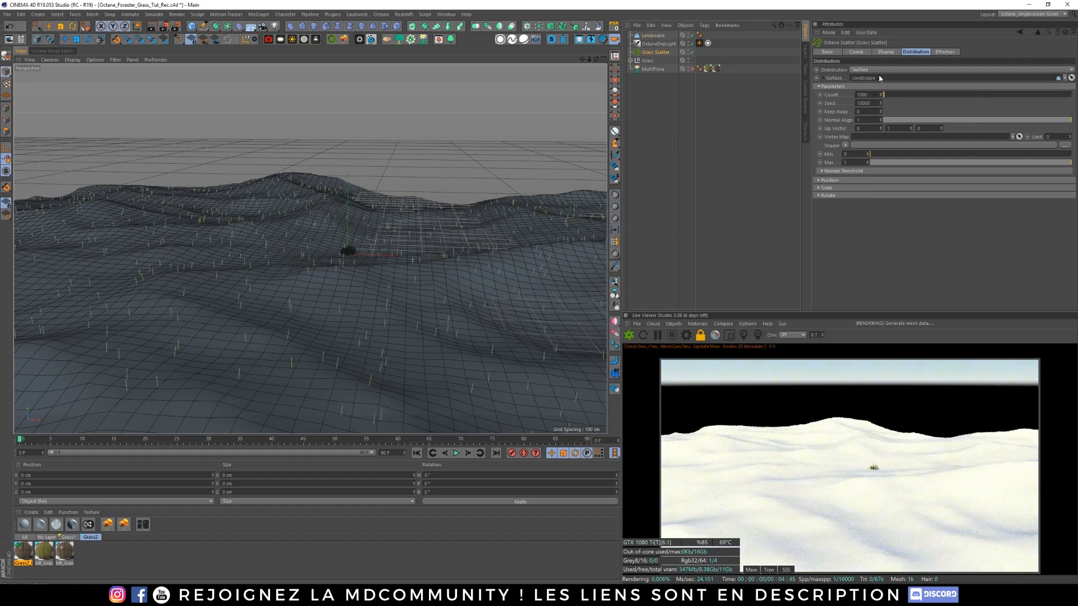
# Step: Set the Grass Scatter count to 20000 and make the Grass null its child
pyautogui.click(864, 95)
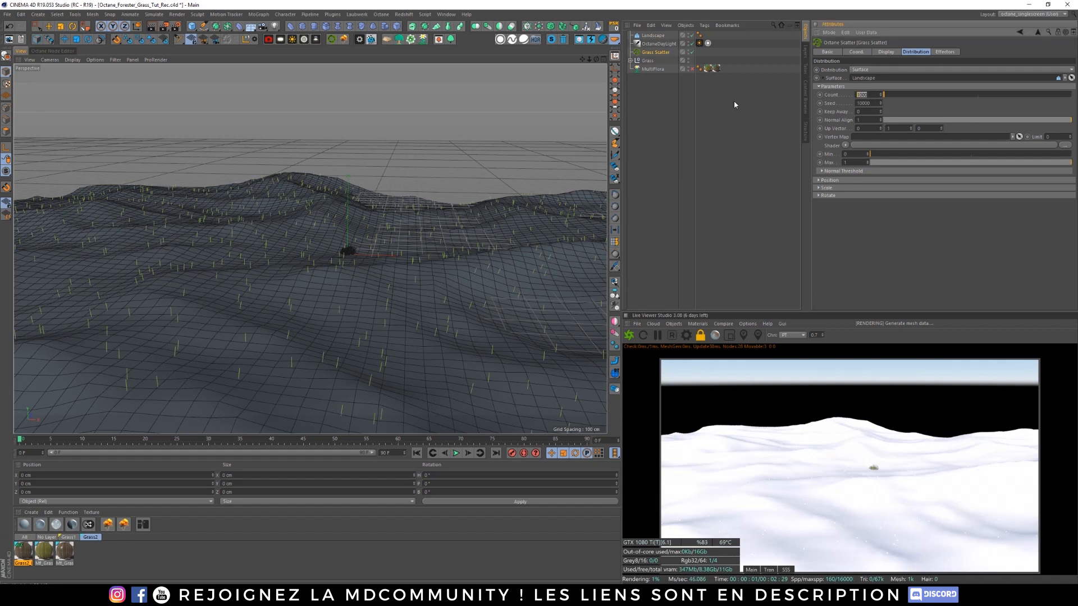
pyautogui.write('20000')
pyautogui.press('Return')
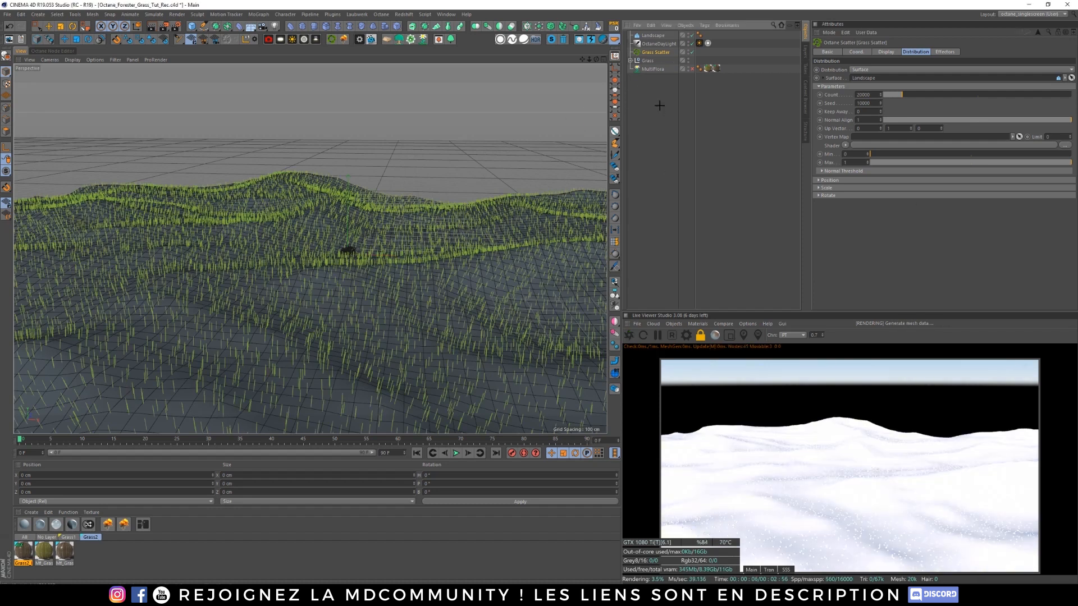
pyautogui.click(648, 62)
pyautogui.moveTo(648, 66); pyautogui.dragTo(654, 54)
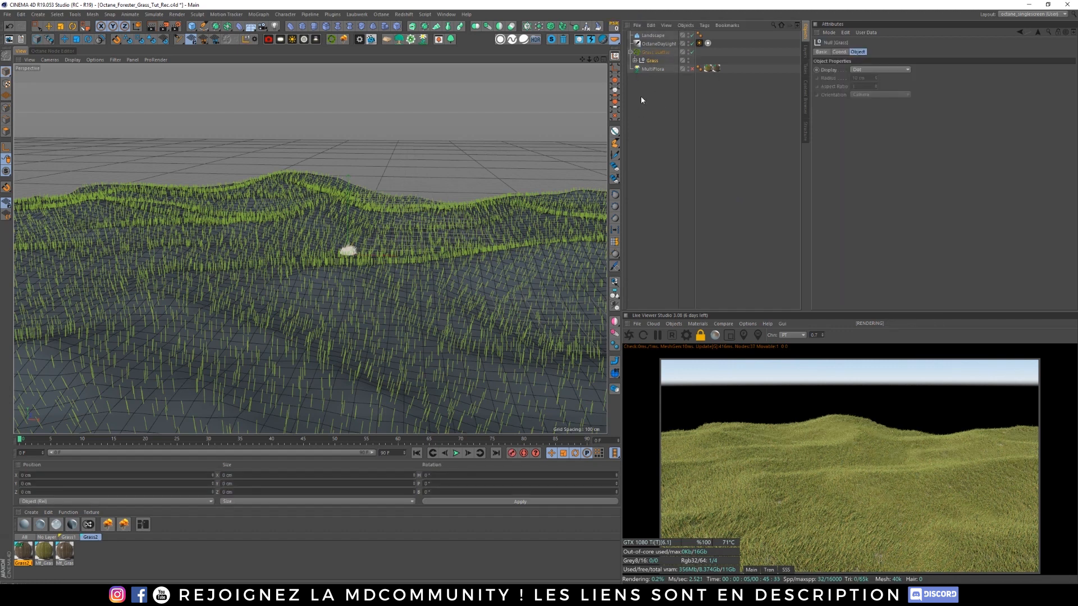
# Step: Move Grass2 out of the Grass null to above Grass Scatter and hide it, leaving Grass1 selected
pyautogui.click(635, 60)
pyautogui.click(658, 70)
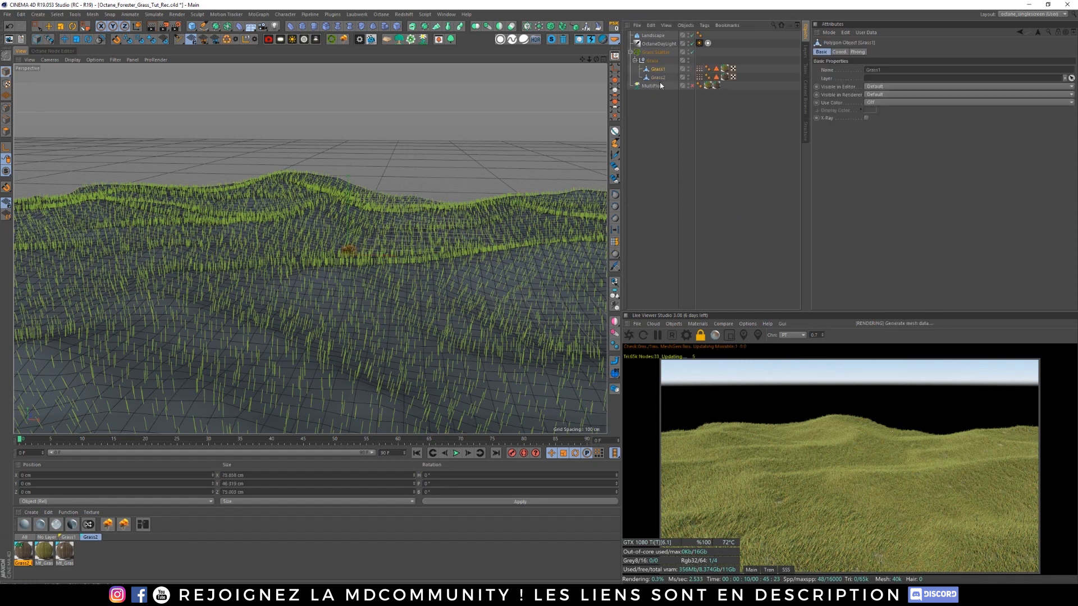
pyautogui.click(654, 78)
pyautogui.moveTo(653, 79); pyautogui.dragTo(653, 48)
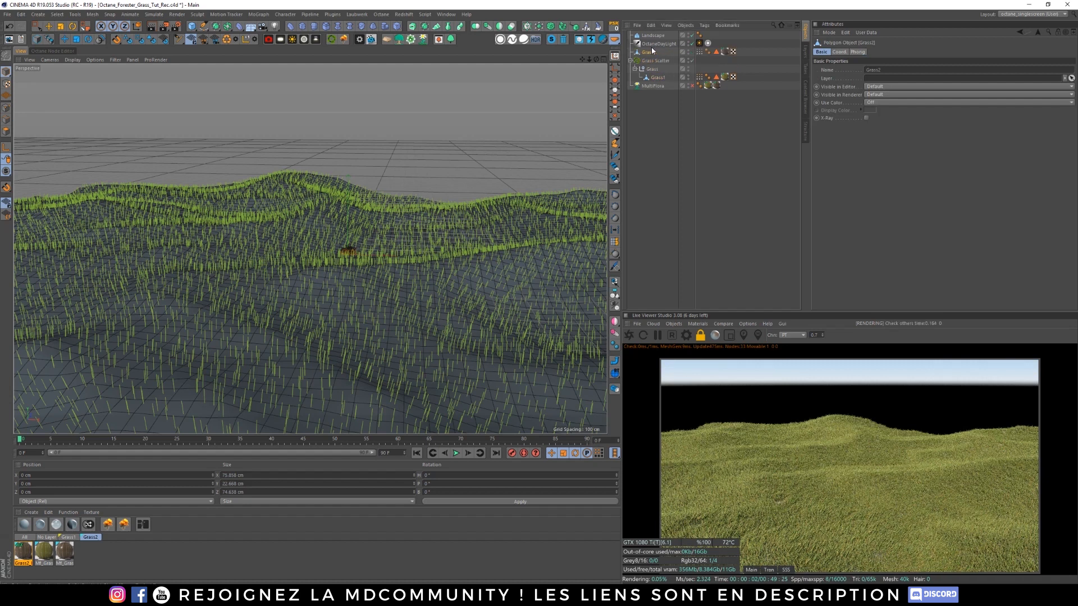
pyautogui.click(689, 51)
pyautogui.click(658, 78)
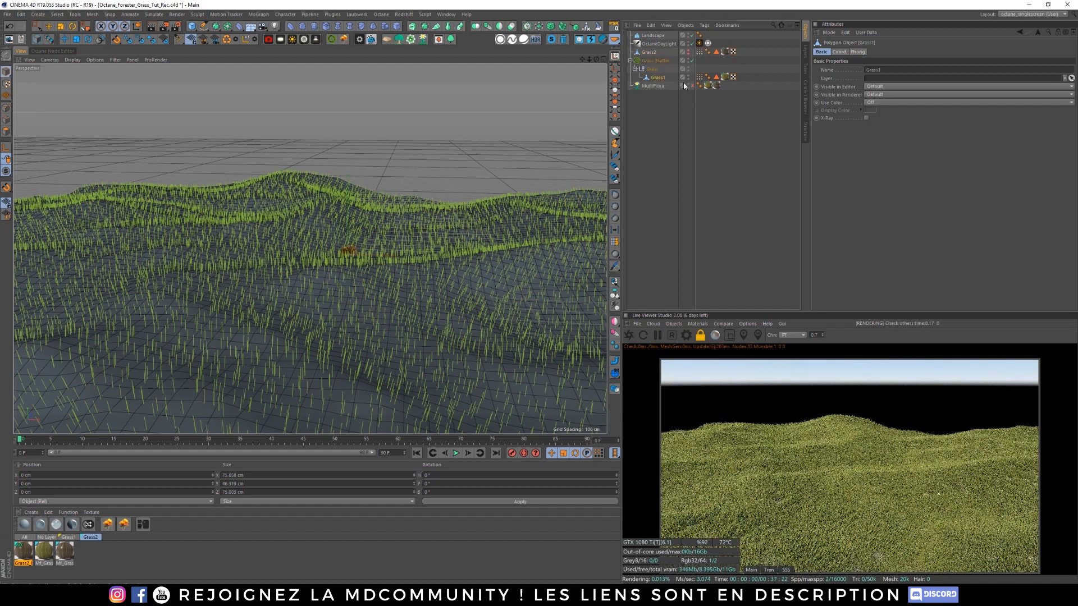
# Step: Assign the MF_Grass1 material from the Grass1 layer to Grass1, replacing the material on its texture tag
pyautogui.click(67, 538)
pyautogui.click(44, 552)
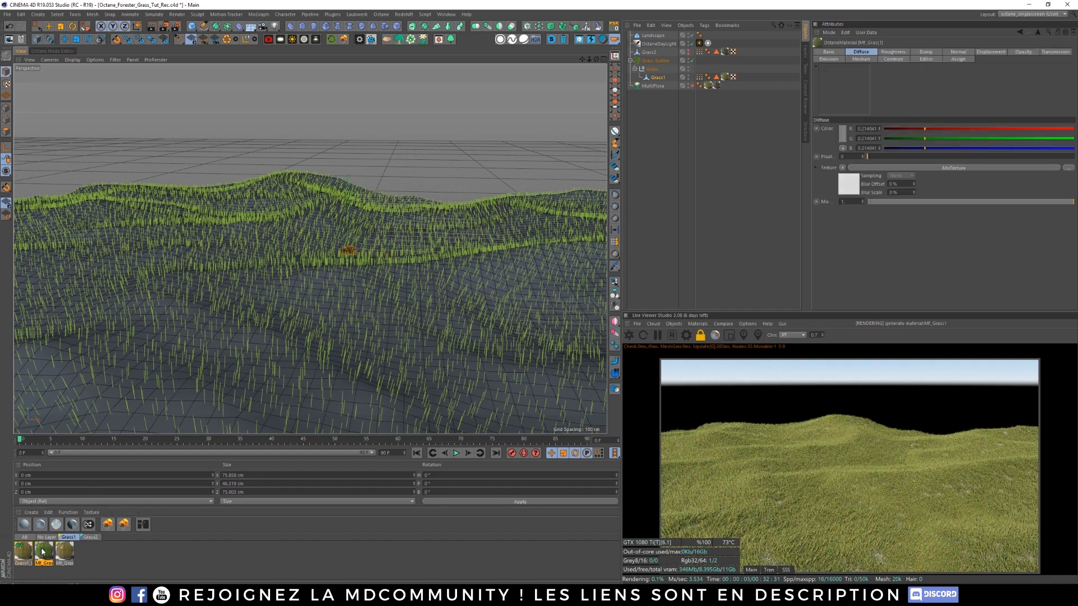
pyautogui.moveTo(44, 552); pyautogui.dragTo(285, 446)
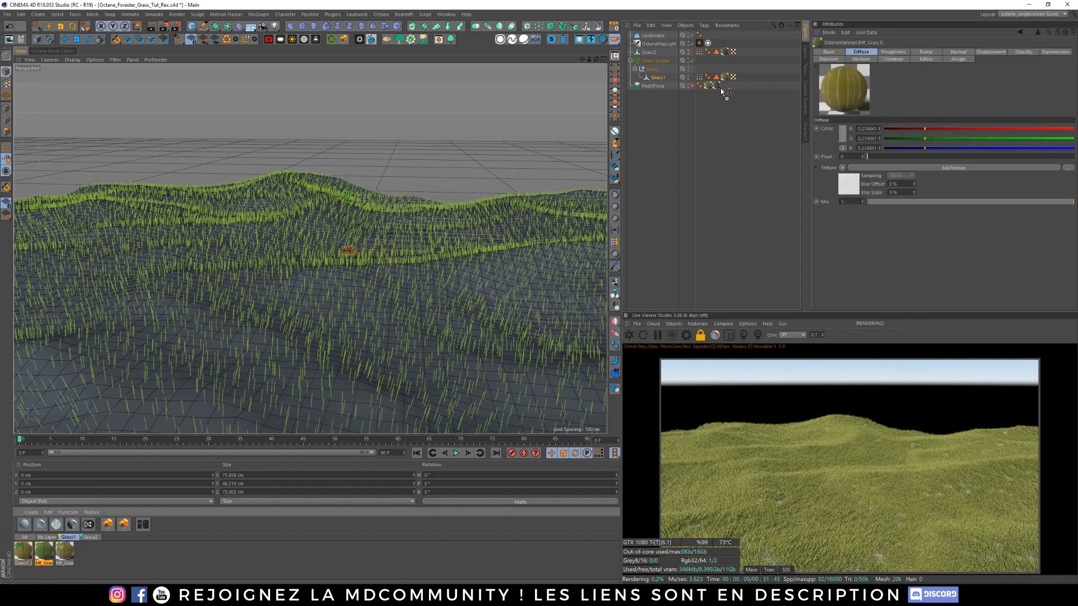
pyautogui.moveTo(728, 81); pyautogui.dragTo(726, 79)
# Step: Open the Octane Node Editor and examine the MF_Grass1 node graph
pyautogui.click(66, 52)
pyautogui.moveTo(230, 169); pyautogui.dragTo(352, 158, button='middle')
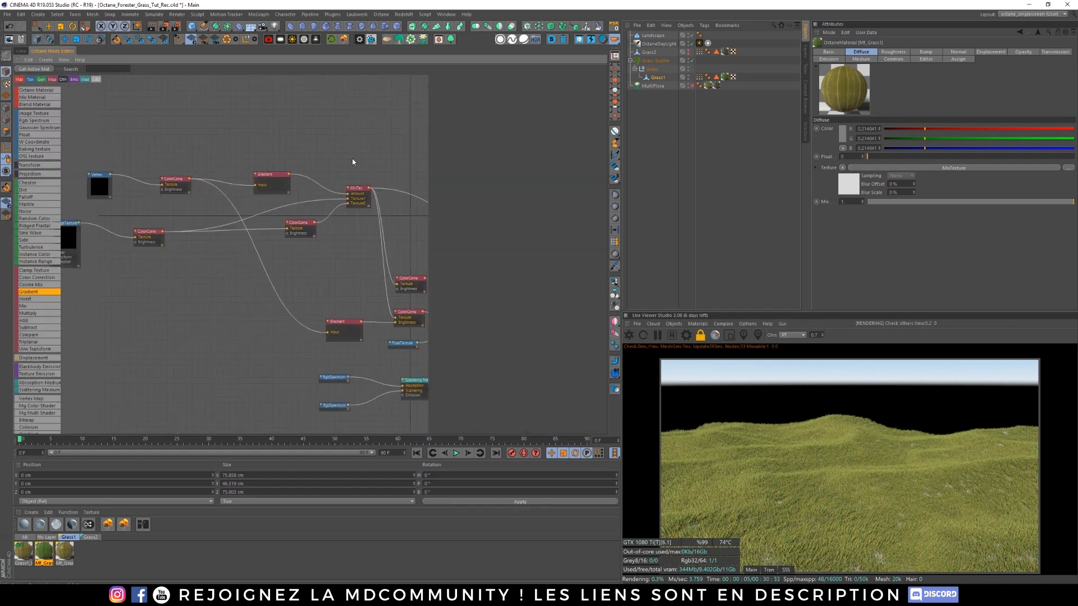
pyautogui.scroll(-3, 278, 193)
pyautogui.moveTo(238, 283); pyautogui.dragTo(196, 320, button='middle')
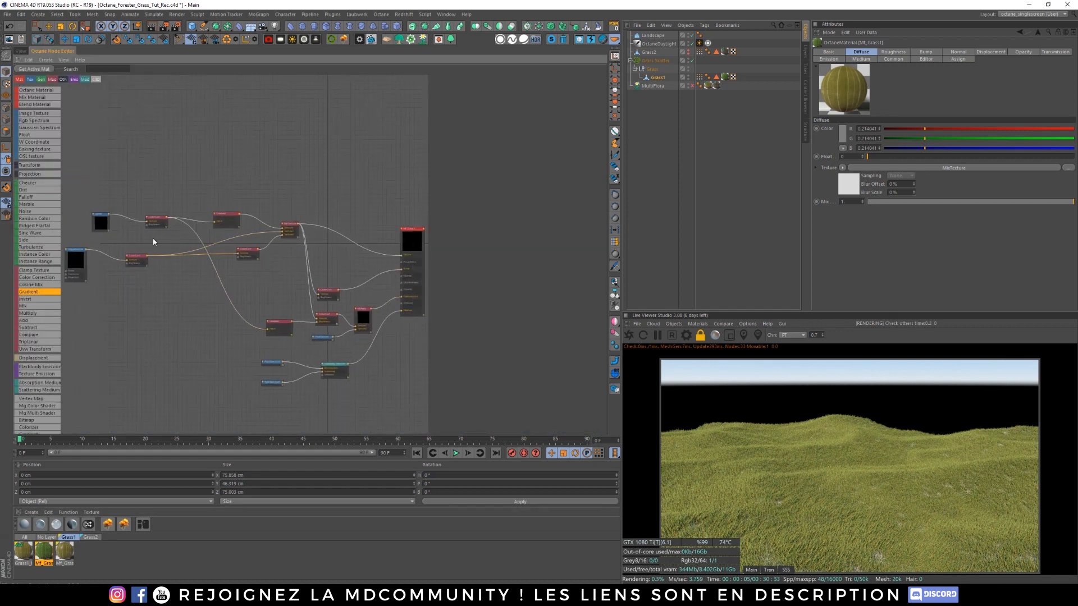
pyautogui.scroll(-2, 152, 239)
pyautogui.moveTo(153, 239); pyautogui.dragTo(158, 247, button='middle')
pyautogui.scroll(2, 104, 190)
pyautogui.moveTo(84, 196); pyautogui.dragTo(242, 250)
pyautogui.moveTo(352, 221); pyautogui.dragTo(263, 231, button='middle')
pyautogui.scroll(1, 329, 220)
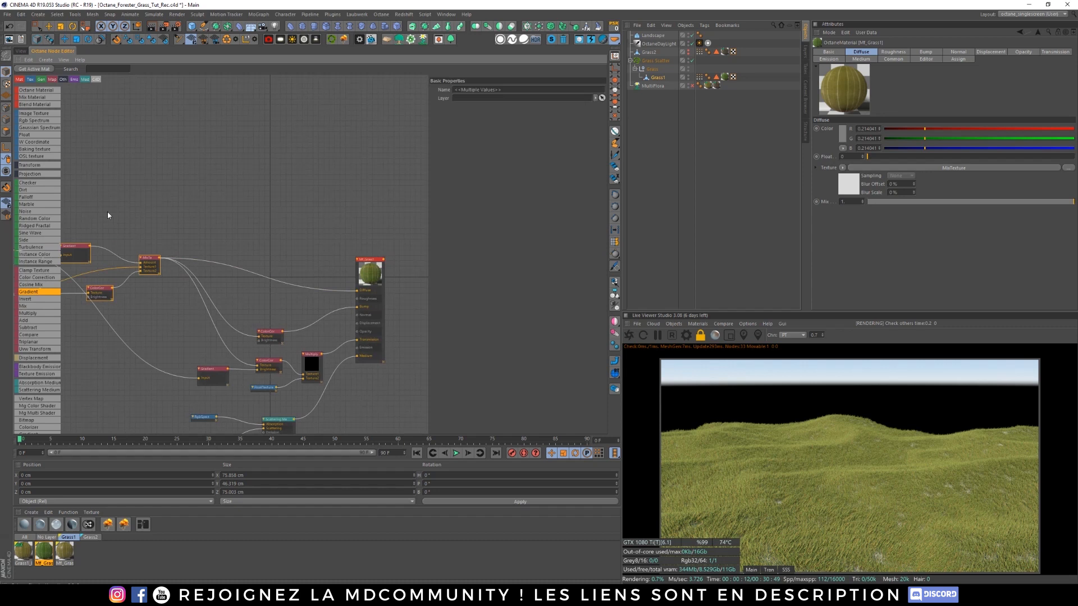
# Step: Add Random Color, Mix and Color Correction nodes, connecting Random Color to the Mix's Amount and Color Correction to its Texture2
pyautogui.moveTo(36, 219); pyautogui.dragTo(214, 187)
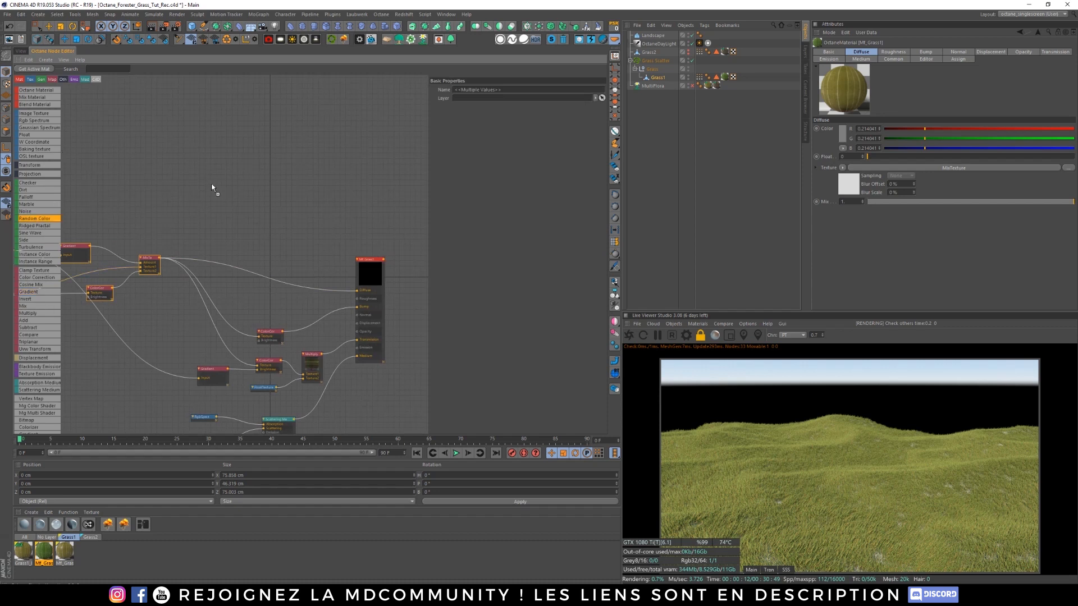
pyautogui.click(43, 305)
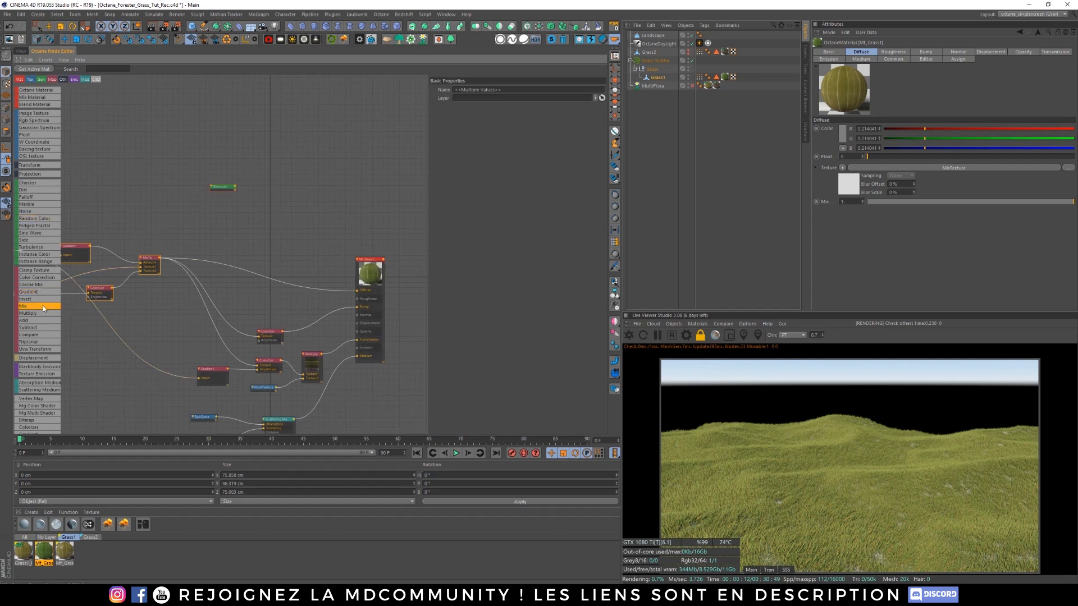
pyautogui.moveTo(221, 227)
pyautogui.mouseDown()
pyautogui.moveTo(203, 224)
pyautogui.moveTo(255, 211)
pyautogui.moveTo(214, 227)
pyautogui.moveTo(241, 214)
pyautogui.moveTo(193, 176)
pyautogui.moveTo(233, 192)
pyautogui.moveTo(241, 209)
pyautogui.mouseUp()
pyautogui.click(241, 208)
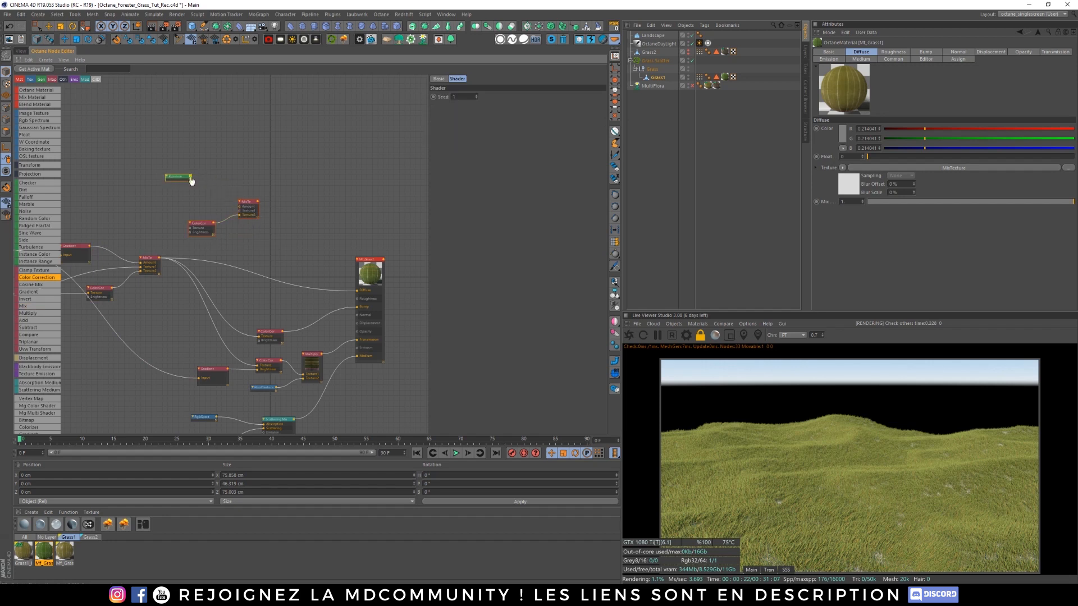
pyautogui.moveTo(192, 178)
pyautogui.mouseDown()
pyautogui.moveTo(233, 190)
pyautogui.moveTo(242, 209)
pyautogui.mouseUp()
# Step: Connect the existing Mix Texture output to the new Mix's Texture1 and to the new Color Correction's Texture input
pyautogui.moveTo(299, 237); pyautogui.dragTo(400, 240, button='middle')
pyautogui.scroll(-2, 241, 250)
pyautogui.scroll(1, 238, 247)
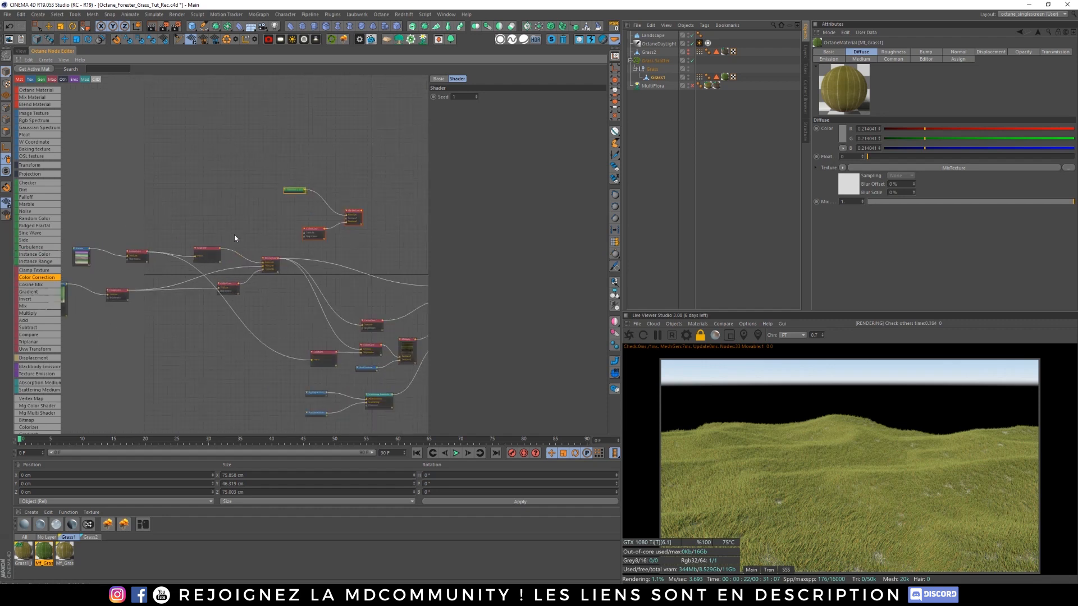
pyautogui.click(270, 262)
pyautogui.moveTo(292, 248); pyautogui.dragTo(230, 268, button='middle')
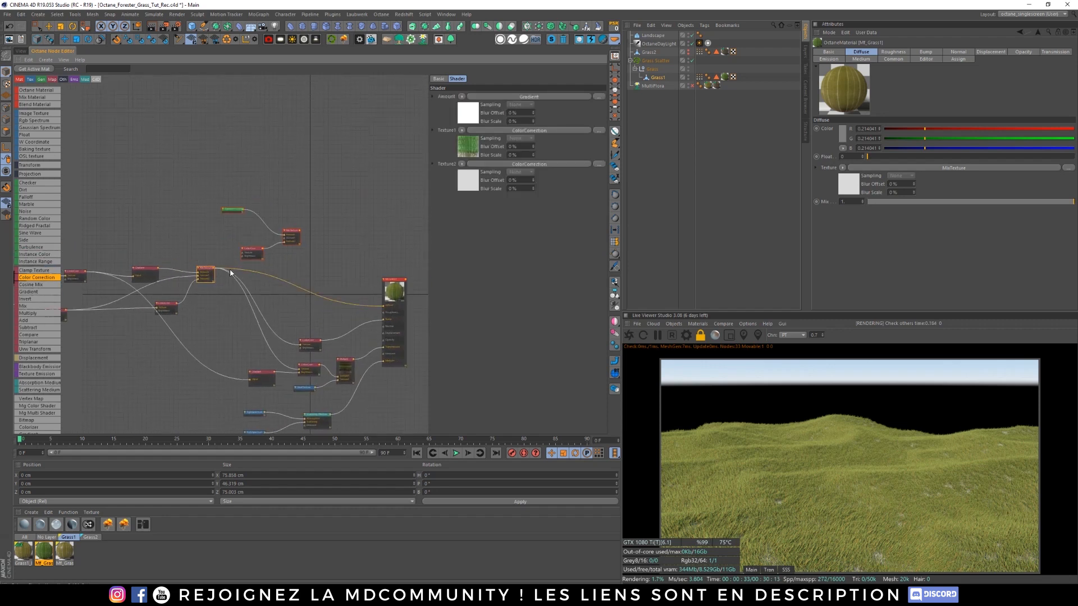
pyautogui.moveTo(215, 271); pyautogui.dragTo(286, 241)
pyautogui.moveTo(261, 254); pyautogui.dragTo(322, 240)
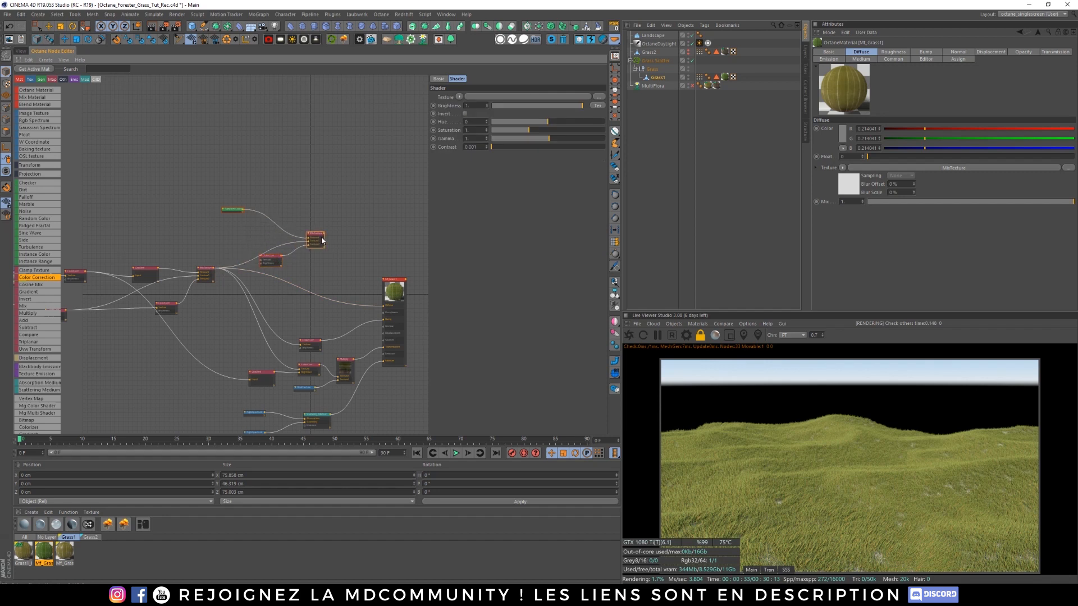
pyautogui.moveTo(214, 269); pyautogui.dragTo(262, 262)
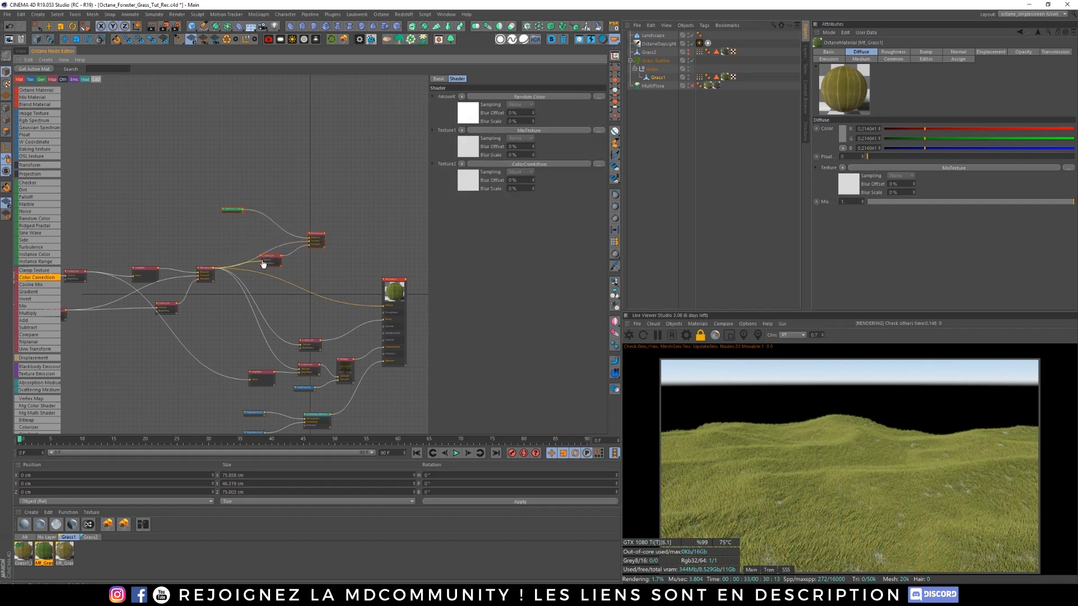
pyautogui.moveTo(262, 264); pyautogui.dragTo(273, 268)
# Step: Disconnect the Bump, Transmission and Medium inputs of the MF_Grass1 material
pyautogui.moveTo(149, 217); pyautogui.dragTo(177, 219, button='middle')
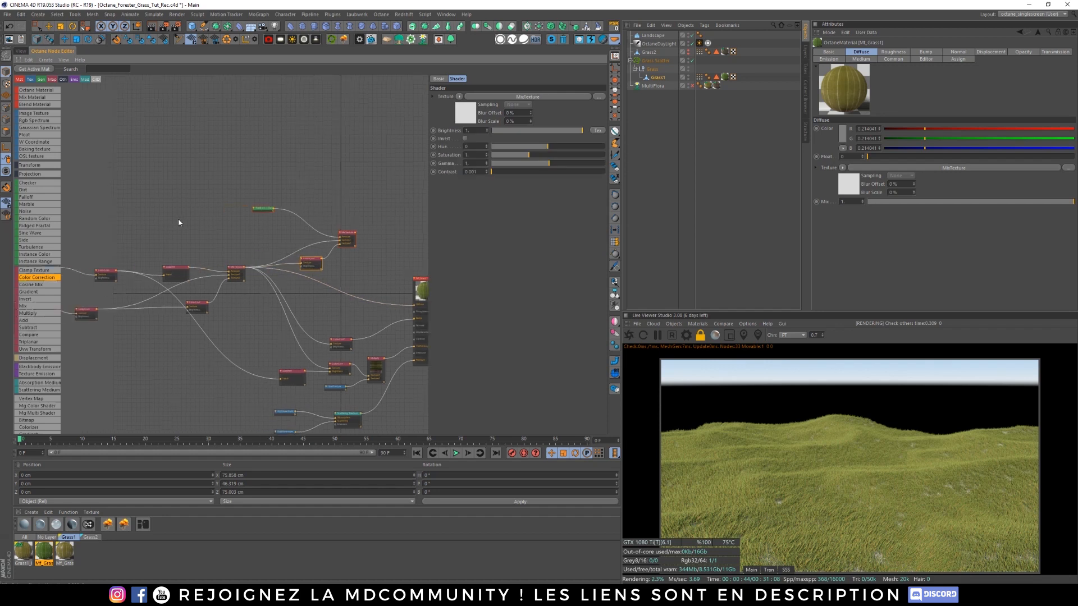
pyautogui.scroll(2, 125, 282)
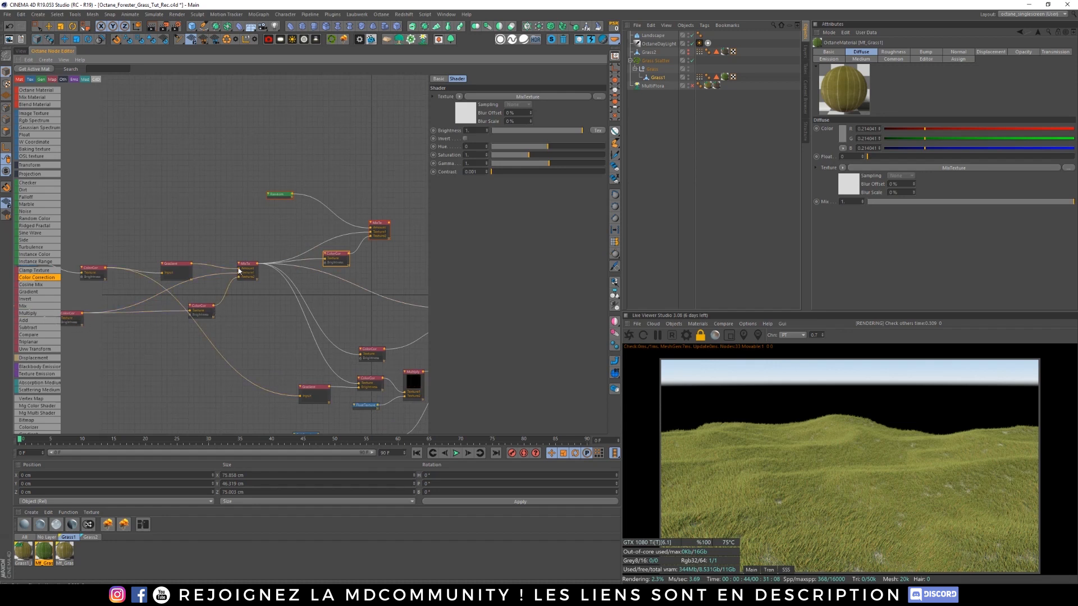
pyautogui.moveTo(396, 255); pyautogui.dragTo(286, 205, button='middle')
pyautogui.scroll(1, 286, 205)
pyautogui.click(299, 288)
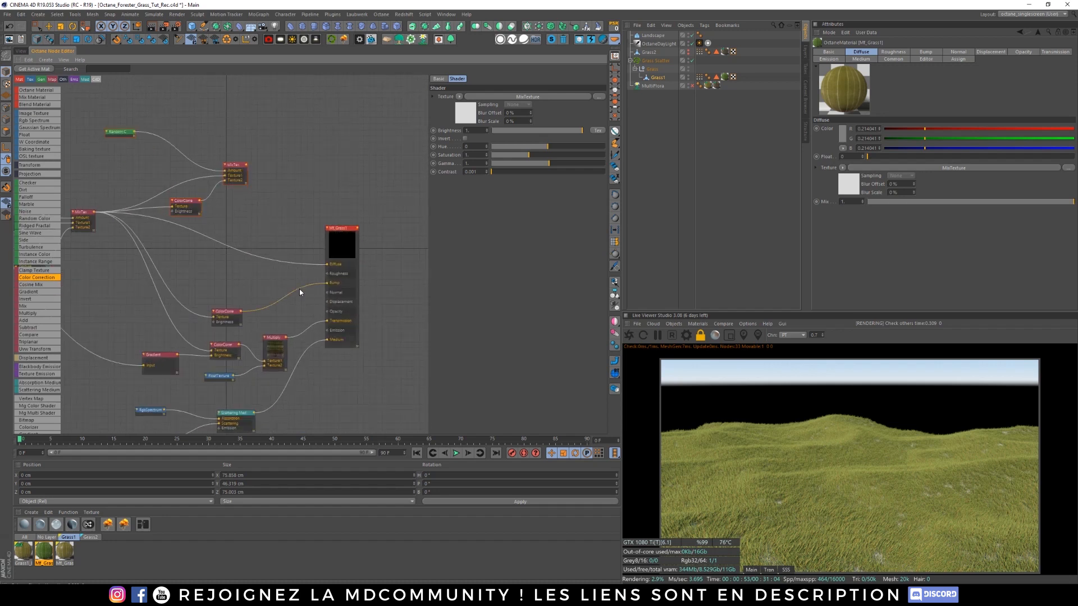
pyautogui.click(309, 329)
pyautogui.click(315, 345)
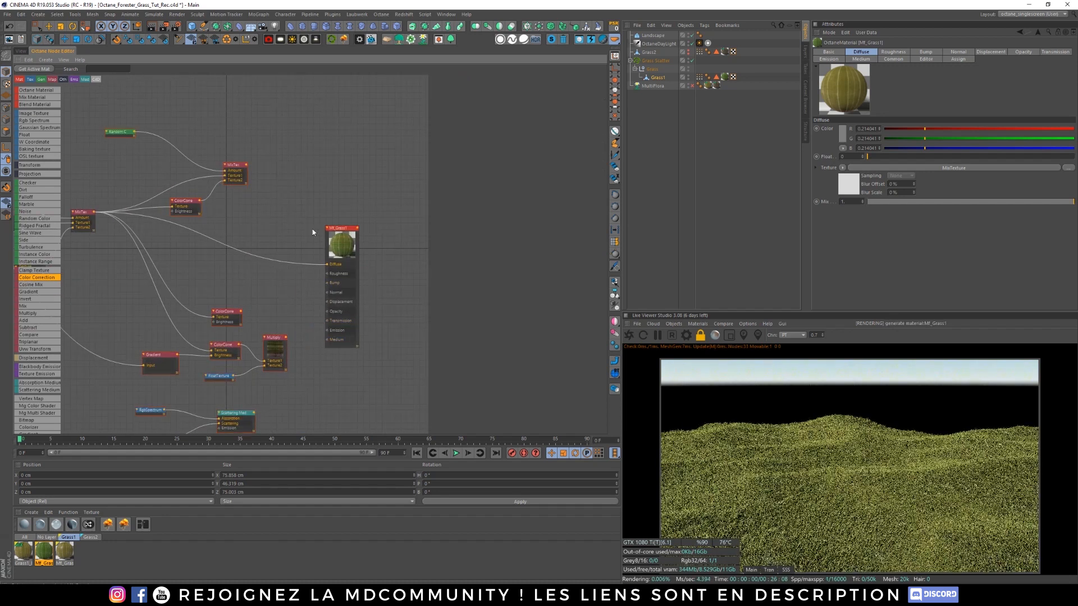
# Step: Connect the new Mix Texture to MF_Grass1's Diffuse input in place of the original Mix
pyautogui.moveTo(266, 217); pyautogui.dragTo(232, 242, button='middle')
pyautogui.moveTo(212, 190); pyautogui.dragTo(295, 294)
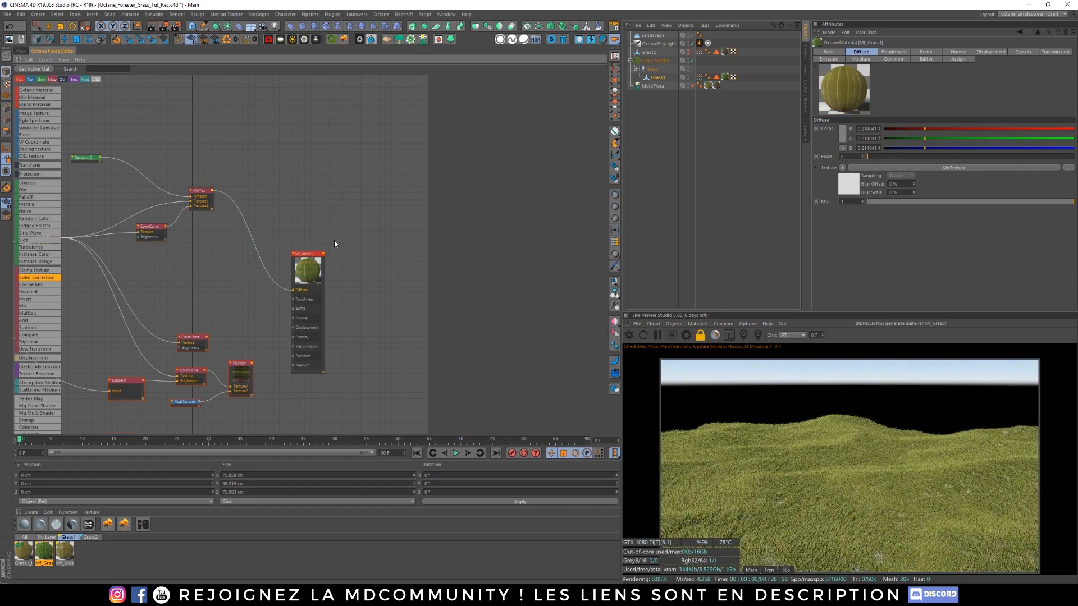
pyautogui.moveTo(209, 242); pyautogui.dragTo(313, 256, button='middle')
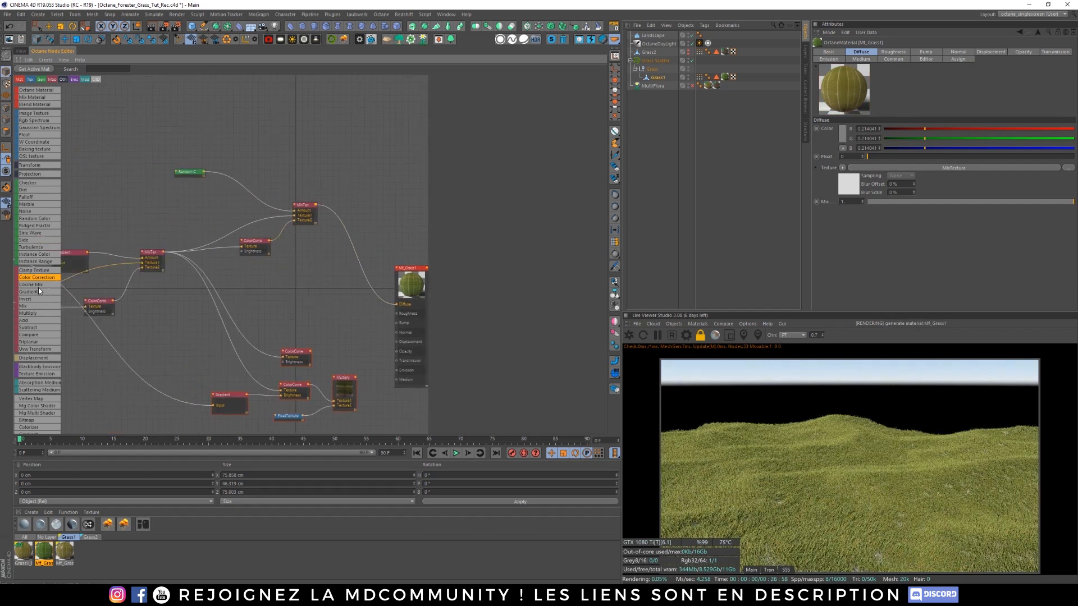
# Step: Insert a Gradient between the Random Color and mix nodes, and set the diffuse Color Correction's hue to about -0.12 and gamma to about 1.53
pyautogui.moveTo(244, 185); pyautogui.dragTo(260, 173)
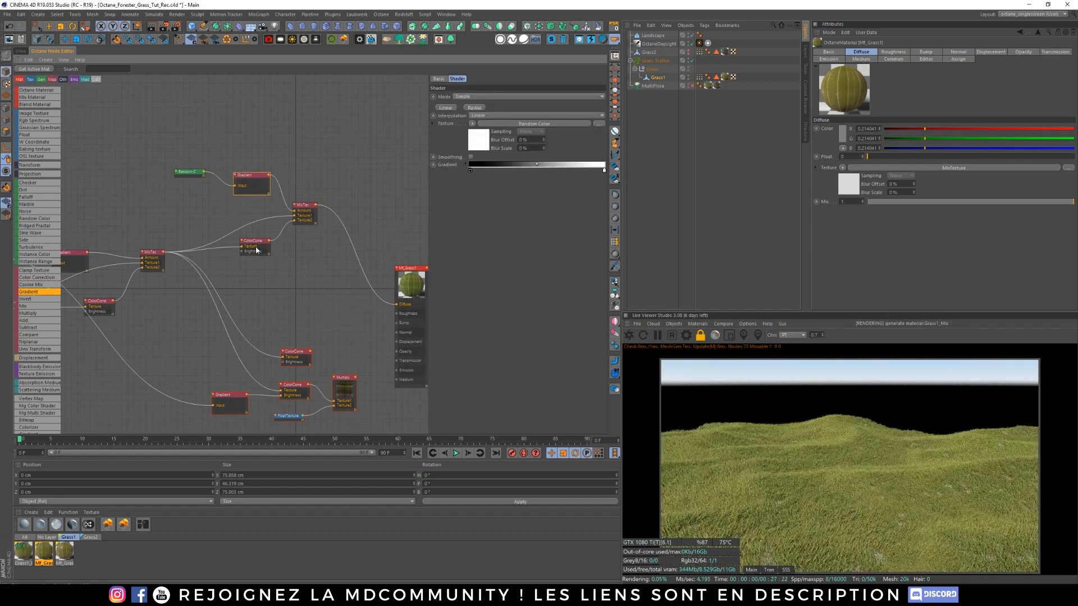
pyautogui.click(257, 250)
pyautogui.moveTo(259, 248); pyautogui.dragTo(260, 251)
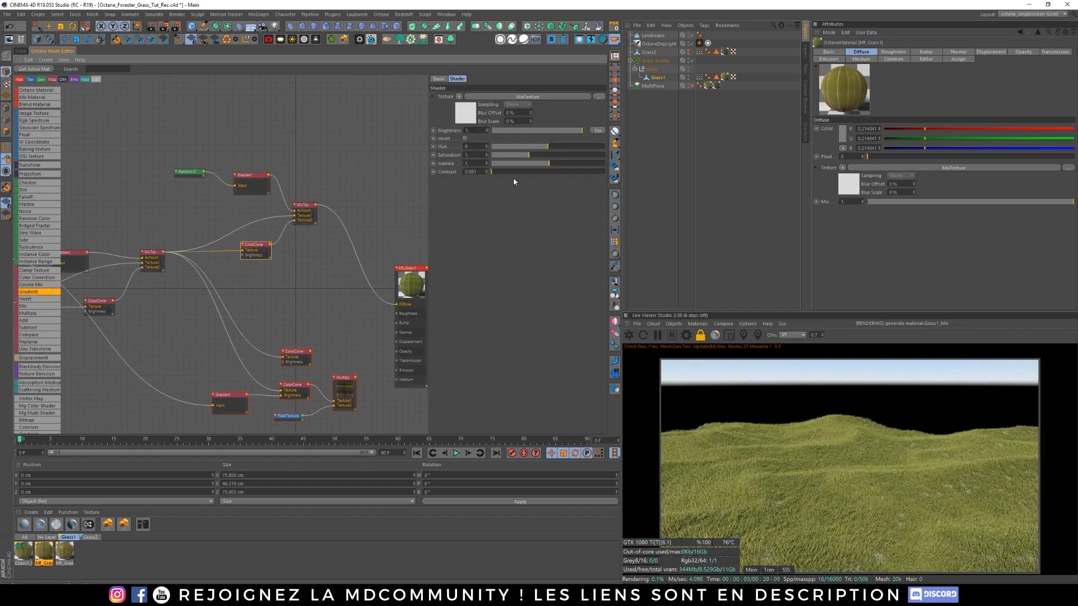
pyautogui.moveTo(549, 147); pyautogui.dragTo(553, 164)
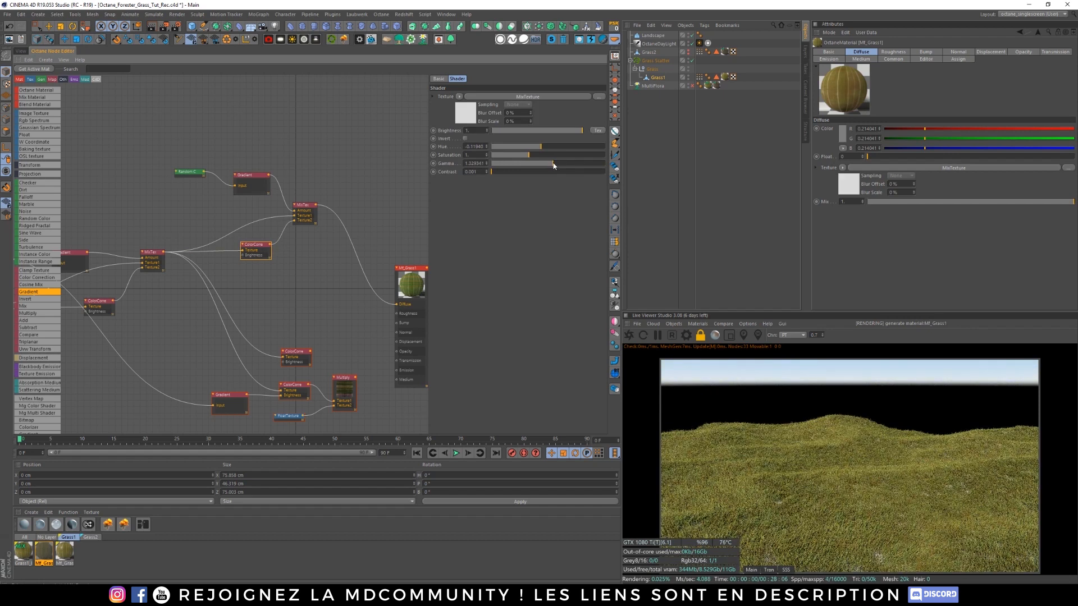
# Step: Narrow the Random Color gradient by moving its black knot slightly inward from the start and its white knot to about two-thirds
pyautogui.click(251, 180)
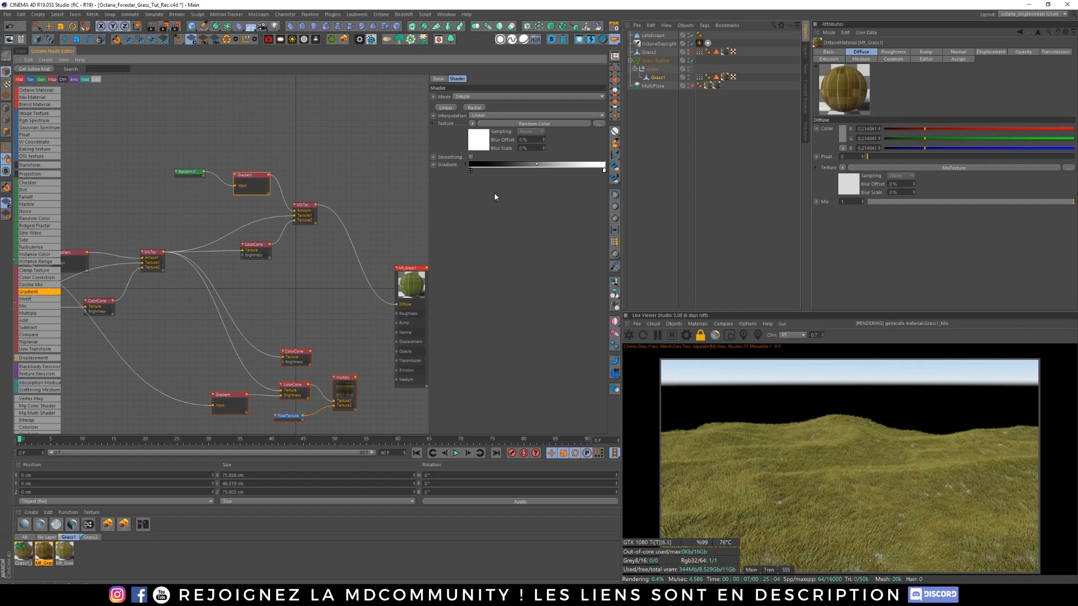
pyautogui.moveTo(471, 172); pyautogui.dragTo(570, 173)
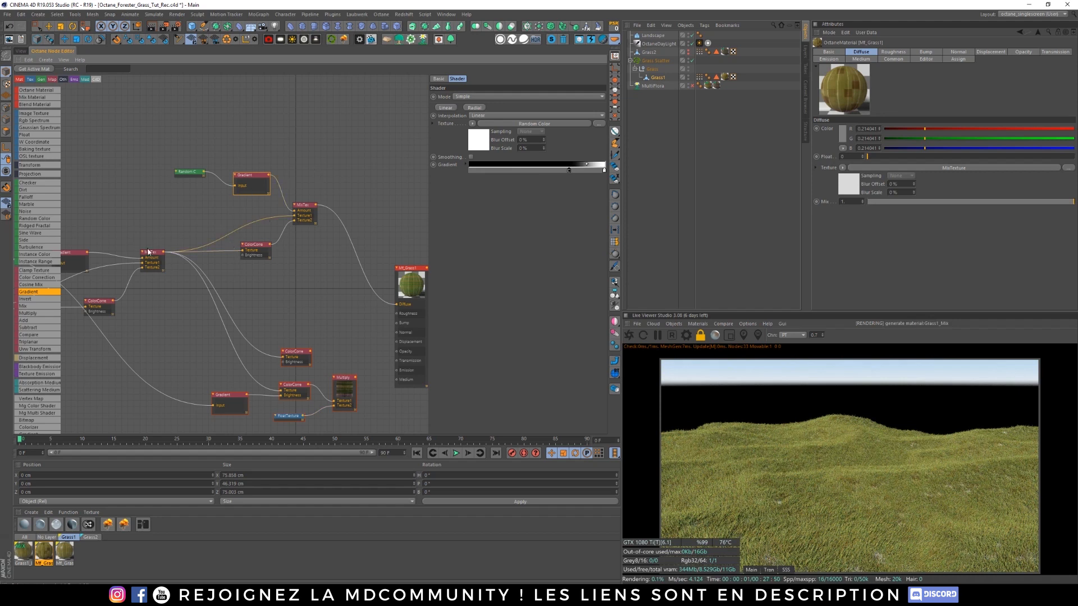
pyautogui.moveTo(568, 169); pyautogui.dragTo(473, 173)
pyautogui.moveTo(606, 174); pyautogui.dragTo(511, 170)
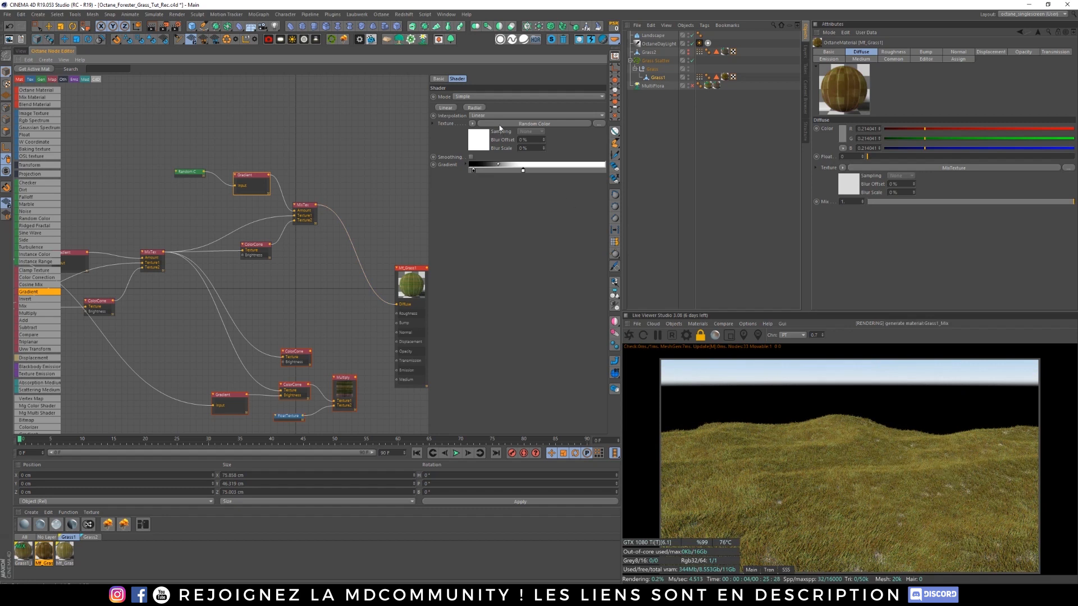
pyautogui.moveTo(524, 170); pyautogui.dragTo(558, 170)
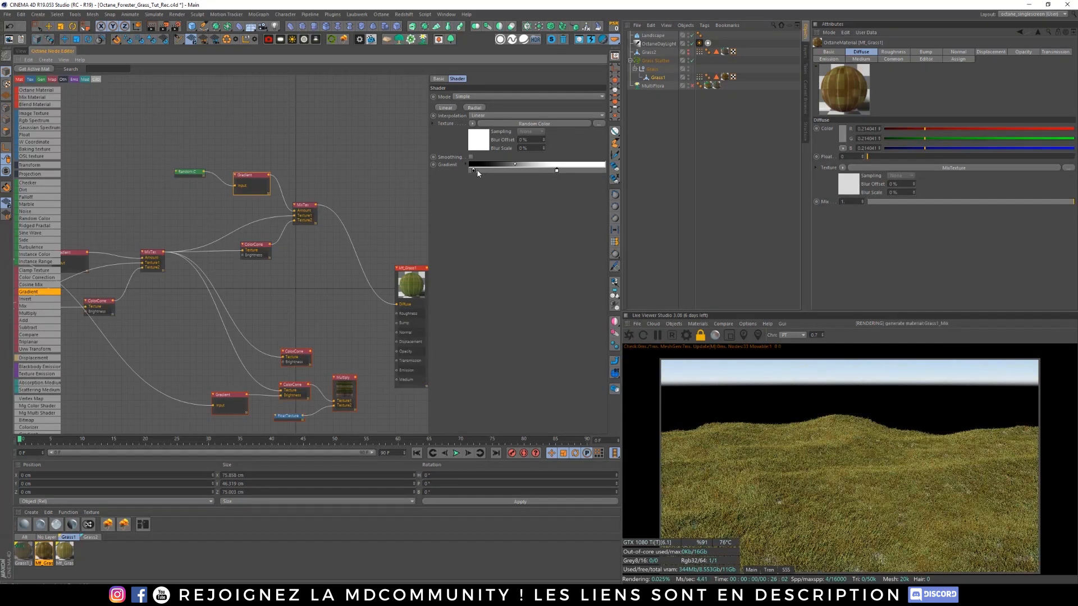
pyautogui.moveTo(473, 170); pyautogui.dragTo(486, 171)
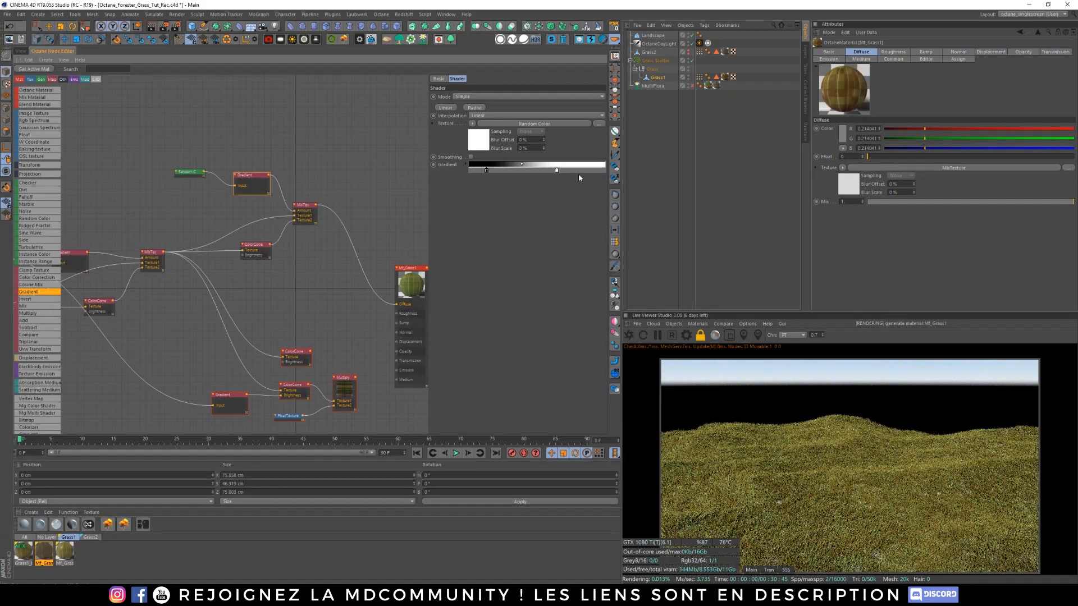
pyautogui.moveTo(556, 170); pyautogui.dragTo(559, 171)
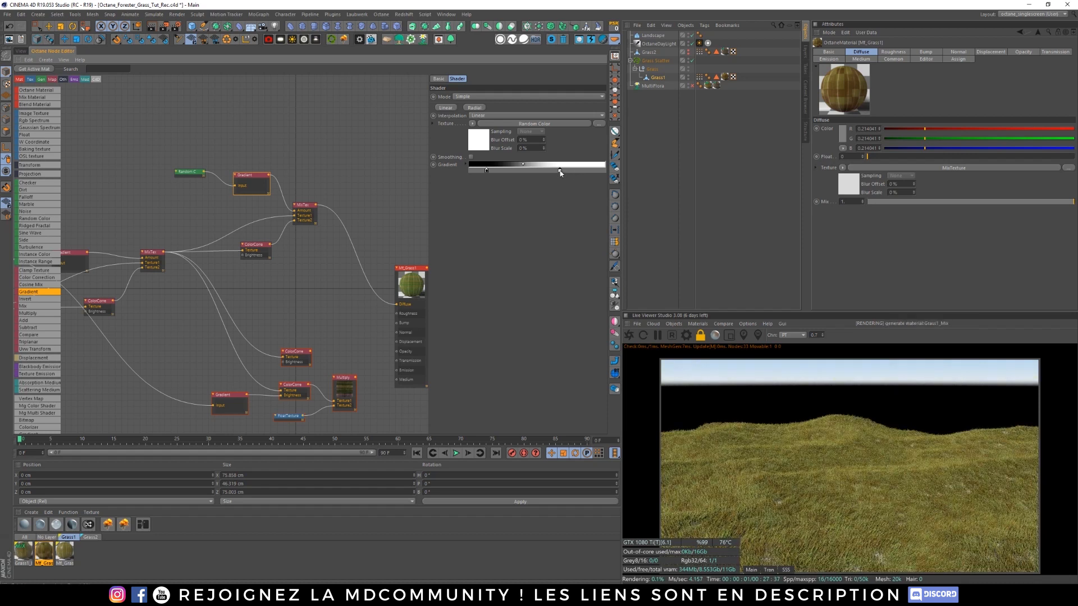
# Step: Adjust the diffuse Color Correction's hue to about -0.1
pyautogui.click(257, 247)
pyautogui.moveTo(542, 148); pyautogui.dragTo(544, 148)
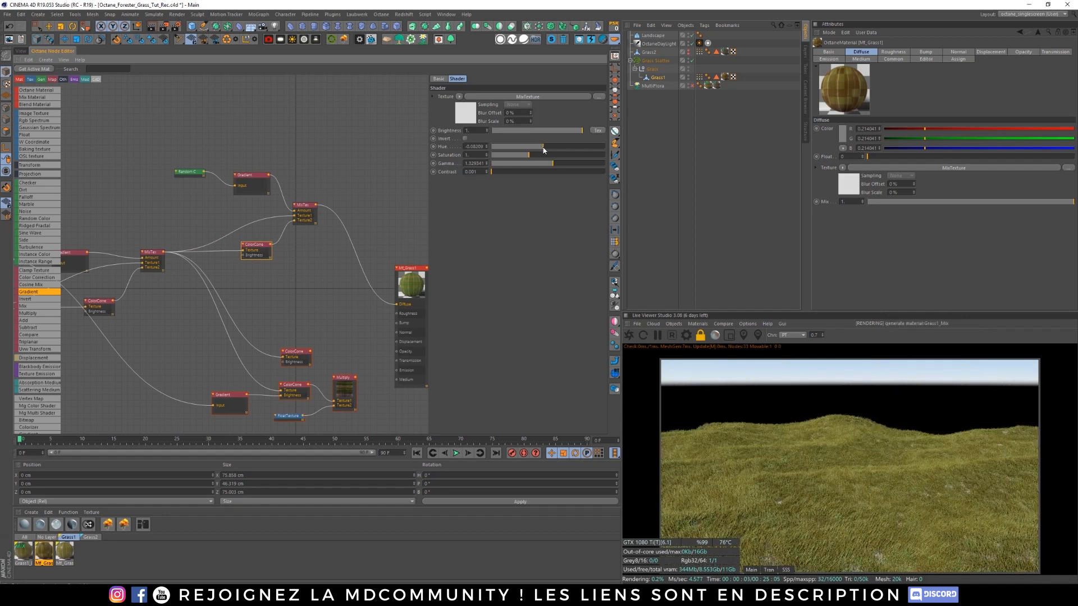
pyautogui.moveTo(544, 148); pyautogui.dragTo(541, 148)
# Step: Connect the new mix node to the upper Color Correction's texture input, and link that Color Correction to the material's Bump
pyautogui.click(339, 280)
pyautogui.moveTo(341, 324); pyautogui.dragTo(423, 275, button='middle')
pyautogui.scroll(-3, 384, 254)
pyautogui.moveTo(299, 284); pyautogui.dragTo(276, 301, button='middle')
pyautogui.scroll(-2, 285, 292)
pyautogui.moveTo(114, 206); pyautogui.dragTo(286, 272)
pyautogui.moveTo(328, 273); pyautogui.dragTo(248, 234, button='middle')
pyautogui.scroll(3, 303, 264)
pyautogui.scroll(2, 300, 268)
pyautogui.click(204, 200)
pyautogui.moveTo(192, 199); pyautogui.dragTo(403, 259)
pyautogui.moveTo(369, 296); pyautogui.dragTo(386, 282, button='middle')
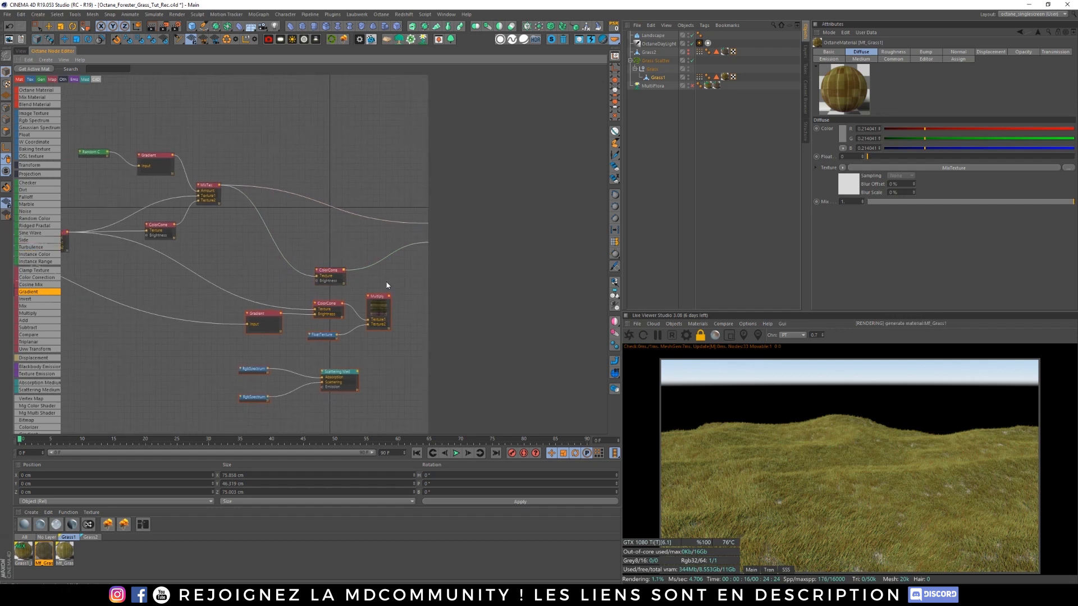
# Step: Feed the new mix node into the lower Color Correction's texture input, and connect the Multiply node to the material's Transmission
pyautogui.moveTo(221, 189); pyautogui.dragTo(316, 313)
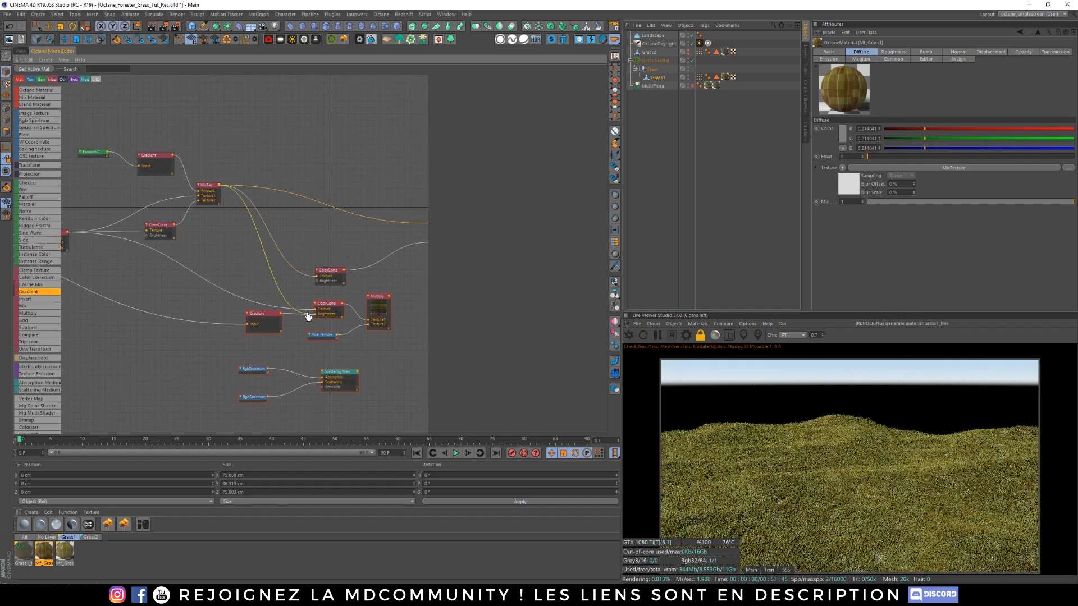
pyautogui.moveTo(397, 289); pyautogui.dragTo(291, 308, button='middle')
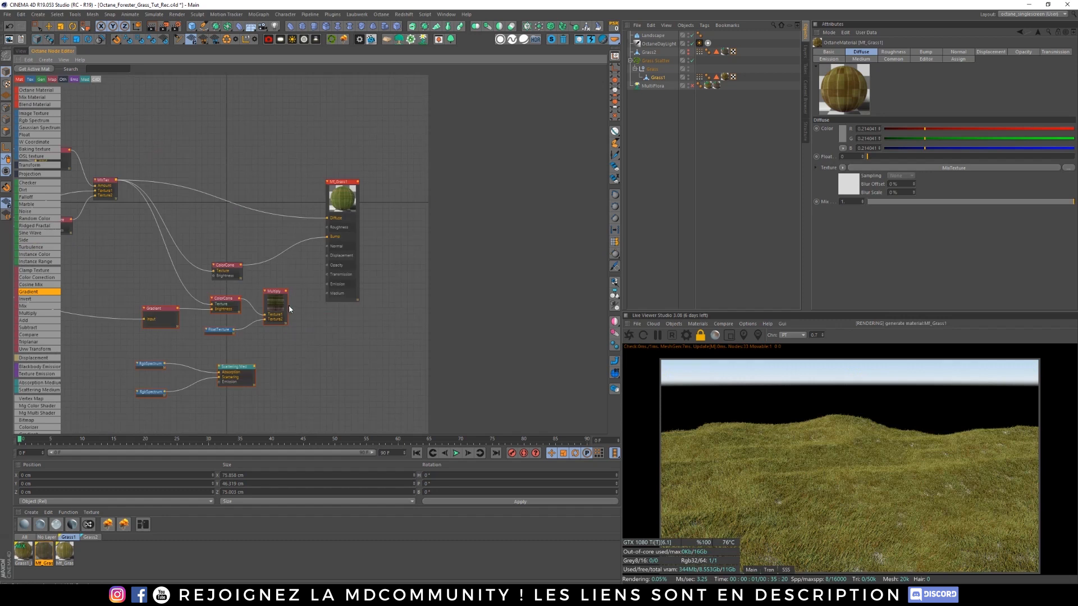
pyautogui.moveTo(285, 293); pyautogui.dragTo(327, 275)
# Step: Connect the Scattering Medium node to the material's Medium input
pyautogui.moveTo(140, 263); pyautogui.dragTo(190, 262, button='middle')
pyautogui.moveTo(357, 341); pyautogui.dragTo(291, 346, button='middle')
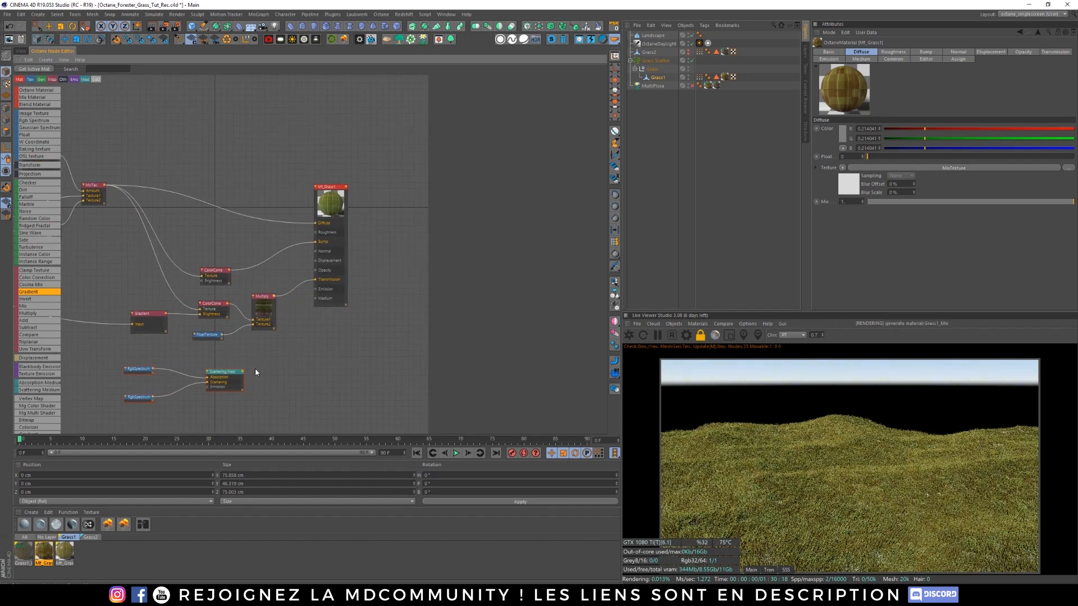
pyautogui.moveTo(243, 377); pyautogui.dragTo(316, 299)
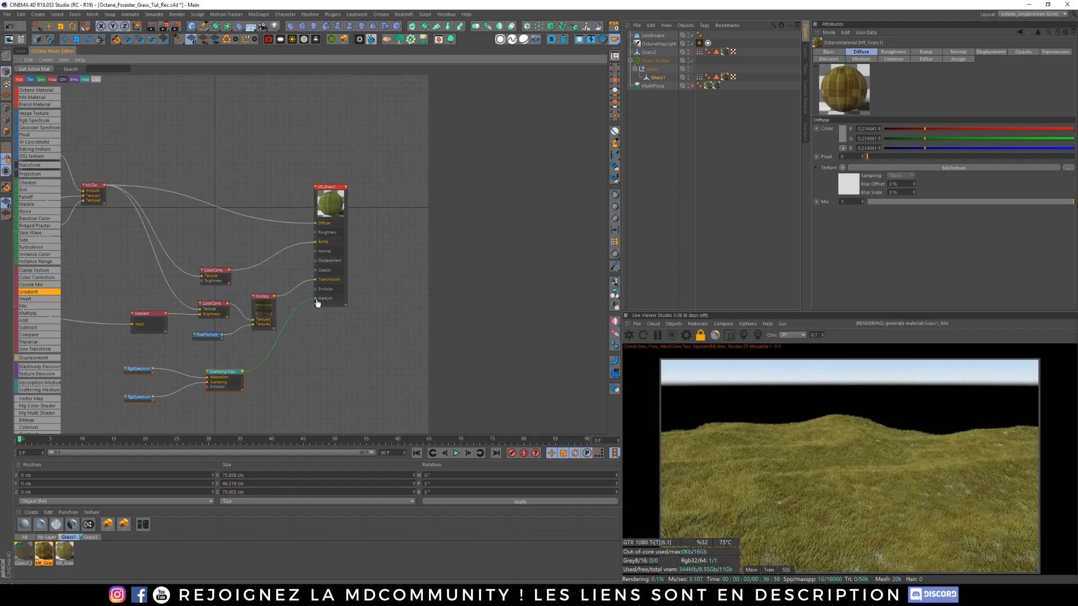
# Step: Copy the Random Color, Gradient, Color Correction and new mix nodes from the Mf_Grass1 material
pyautogui.moveTo(266, 158); pyautogui.dragTo(405, 172, button='middle')
pyautogui.moveTo(312, 161); pyautogui.dragTo(464, 142, button='middle')
pyautogui.scroll(-3, 258, 242)
pyautogui.moveTo(312, 264); pyautogui.dragTo(301, 271, button='middle')
pyautogui.scroll(2, 337, 208)
pyautogui.moveTo(217, 166); pyautogui.dragTo(348, 236)
pyautogui.rightClick(300, 212)
pyautogui.click(320, 232)
# Step: Open the Mf_Grass1_Glossy material, shift its existing texture nodes away to make room, and paste the copied color variation nodes
pyautogui.click(64, 552)
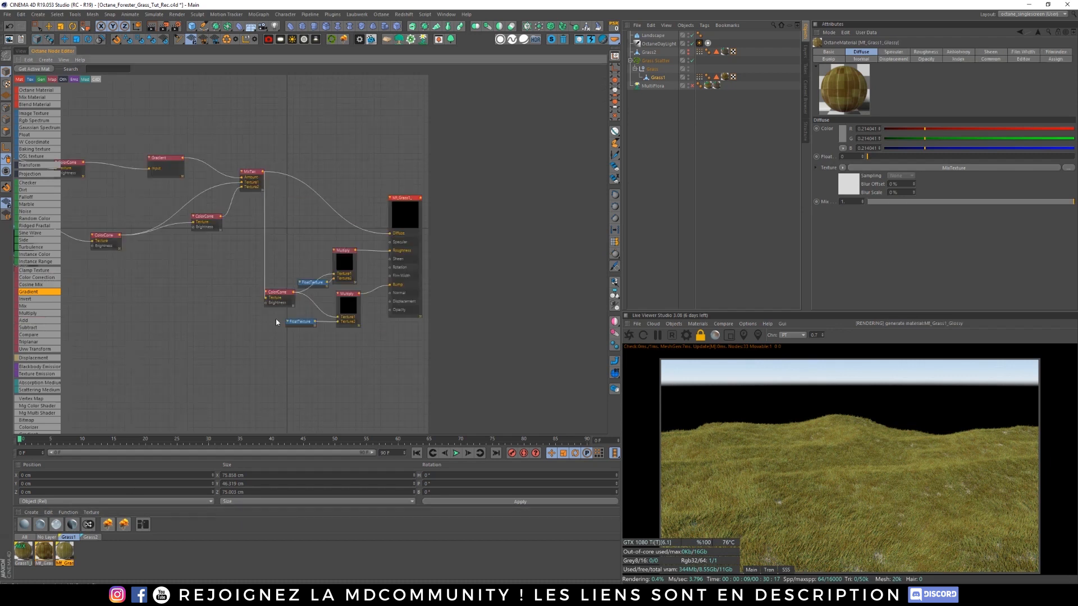
pyautogui.moveTo(280, 134); pyautogui.dragTo(356, 160, button='middle')
pyautogui.scroll(-2, 346, 174)
pyautogui.scroll(1, 346, 174)
pyautogui.moveTo(372, 144); pyautogui.dragTo(83, 282)
pyautogui.moveTo(321, 200); pyautogui.dragTo(200, 202)
pyautogui.rightClick(296, 162)
pyautogui.click(304, 169)
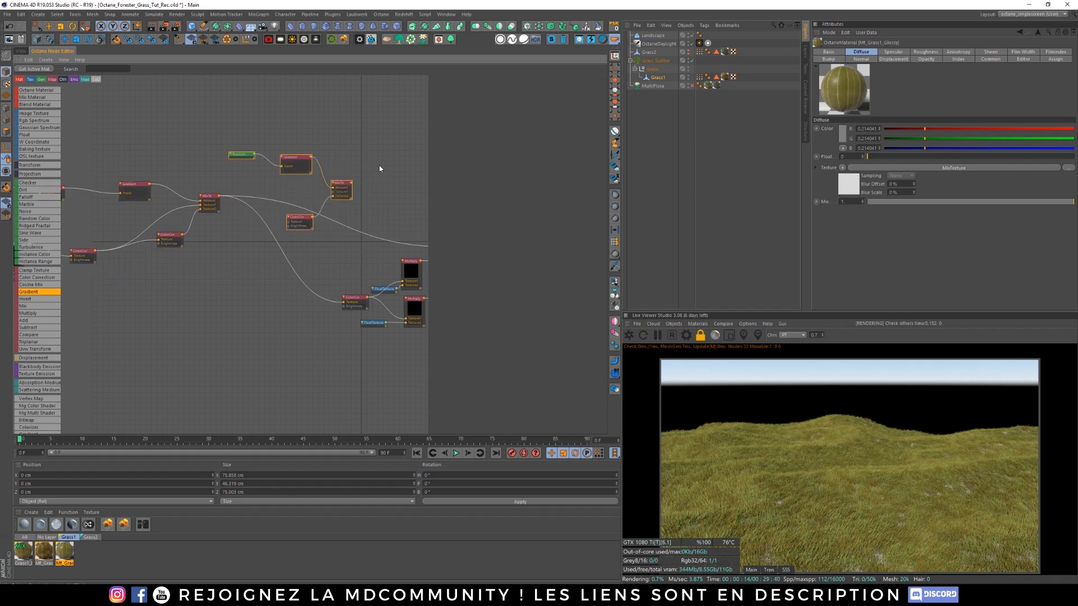
# Step: Arrange the pasted nodes and connect the original mix to the pasted Color Correction and to Texture1 of the pasted mix
pyautogui.click(349, 196)
pyautogui.moveTo(293, 192)
pyautogui.mouseDown()
pyautogui.moveTo(347, 158)
pyautogui.moveTo(299, 161)
pyautogui.moveTo(298, 191)
pyautogui.mouseUp()
pyautogui.moveTo(221, 197); pyautogui.dragTo(308, 192)
pyautogui.moveTo(341, 161); pyautogui.dragTo(365, 169)
pyautogui.moveTo(220, 197); pyautogui.dragTo(357, 177)
# Step: Connect the pasted mix to the glossy material's Diffuse and to the Color Correction that feeds roughness and bump
pyautogui.moveTo(358, 179); pyautogui.dragTo(199, 174, button='middle')
pyautogui.moveTo(206, 175); pyautogui.dragTo(284, 258)
pyautogui.moveTo(356, 252); pyautogui.dragTo(409, 238, button='middle')
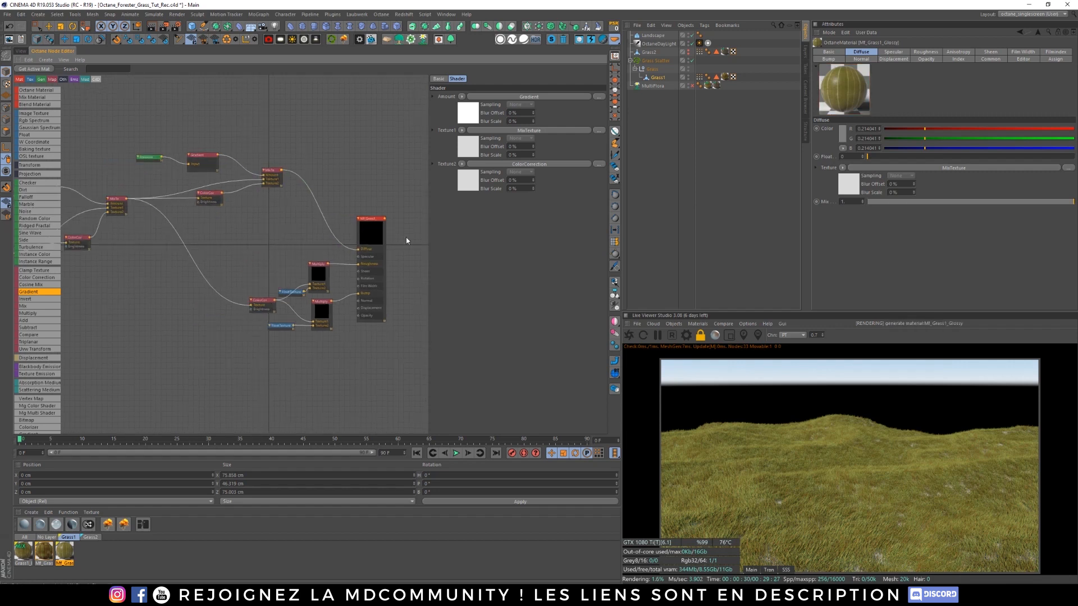
pyautogui.moveTo(283, 173); pyautogui.dragTo(251, 304)
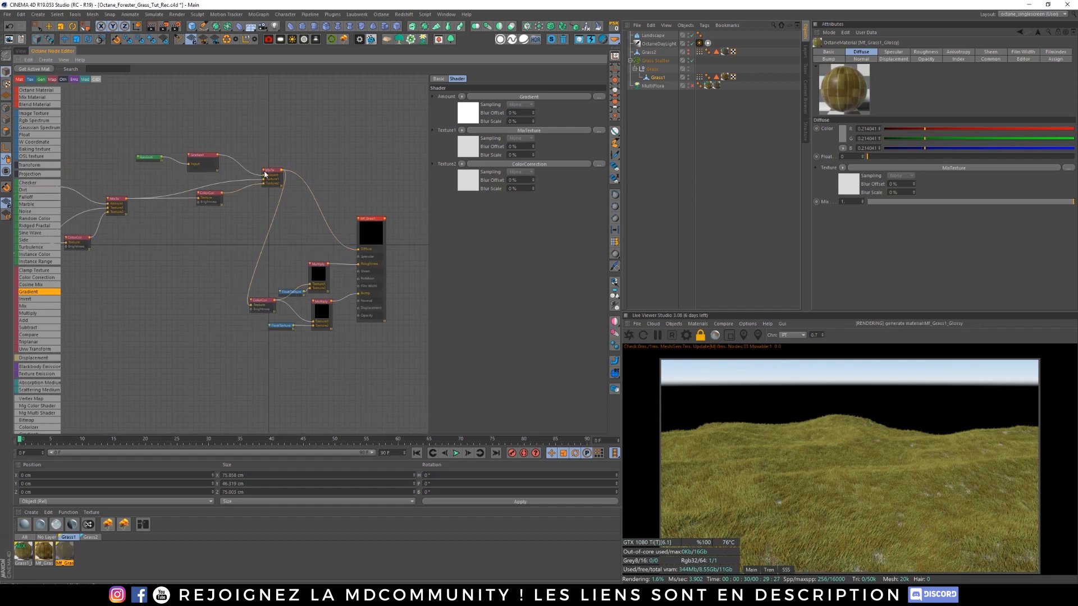
pyautogui.moveTo(265, 175); pyautogui.dragTo(185, 210)
pyautogui.moveTo(164, 294); pyautogui.dragTo(192, 291, button='middle')
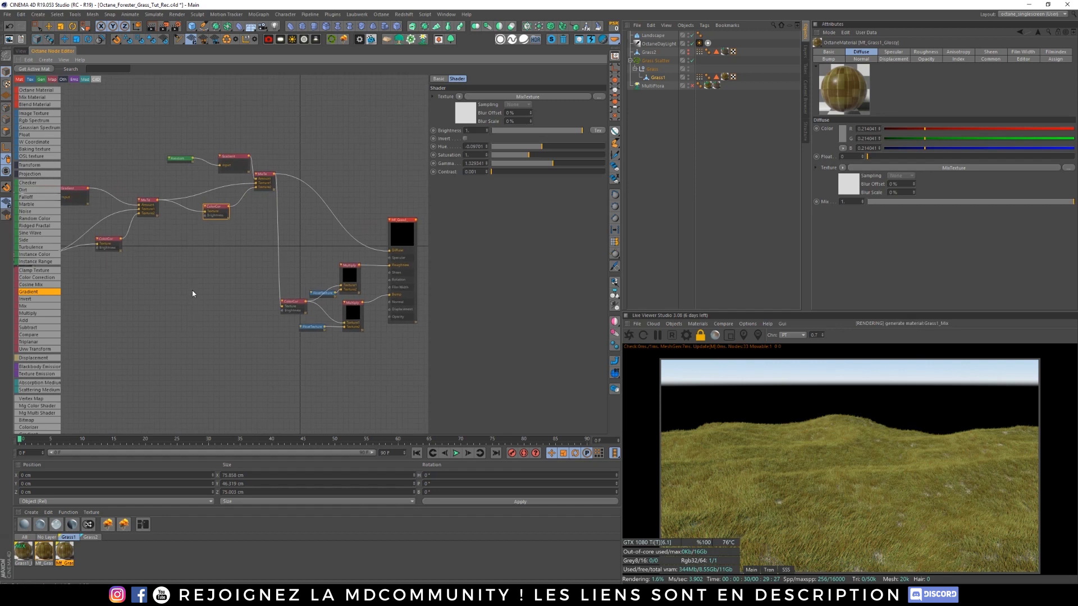
# Step: Assign the Grass1_Mix material to the Grass1 object's texture tag
pyautogui.scroll(-2, 213, 309)
pyautogui.click(21, 551)
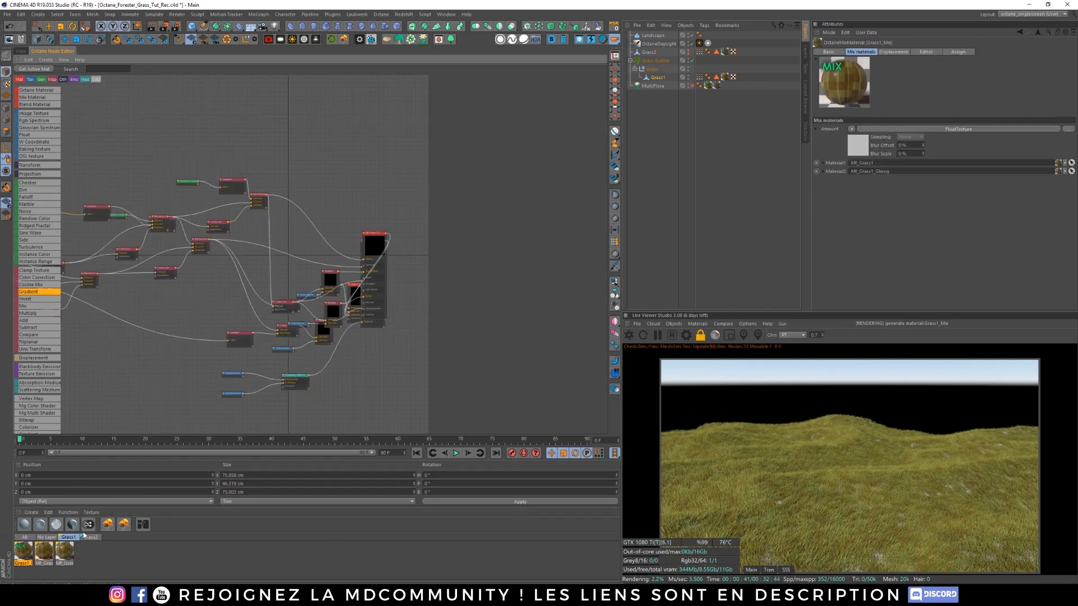
pyautogui.moveTo(20, 555); pyautogui.dragTo(640, 232)
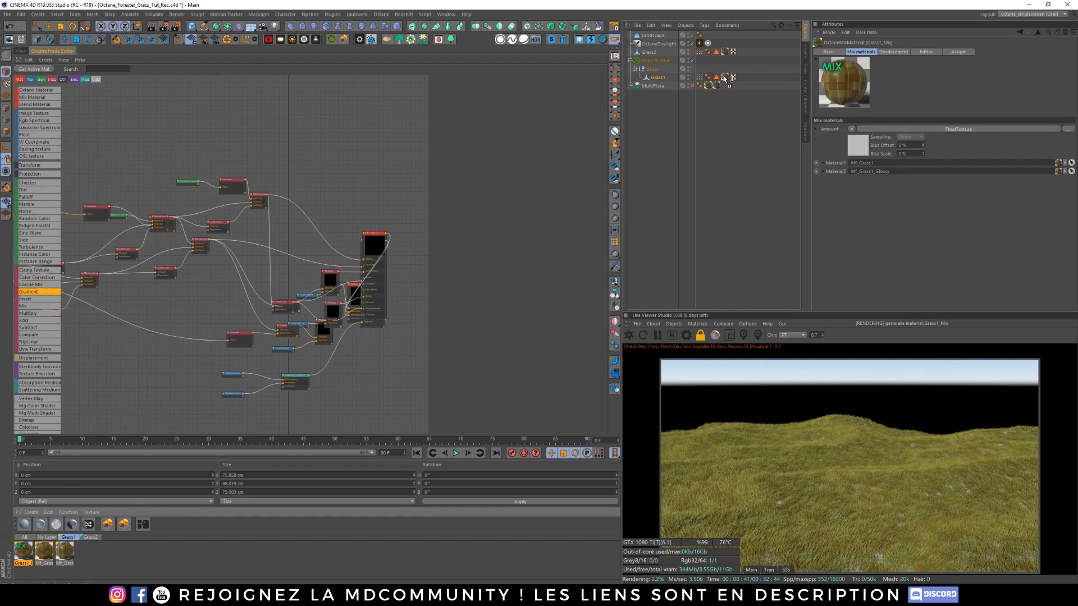
pyautogui.moveTo(724, 78); pyautogui.dragTo(724, 79)
# Step: Swap Grass1 for Grass2 as the object inside the grass scatter and restart the live render
pyautogui.moveTo(655, 80)
pyautogui.mouseDown()
pyautogui.moveTo(658, 63)
pyautogui.moveTo(645, 55)
pyautogui.moveTo(652, 80)
pyautogui.mouseUp()
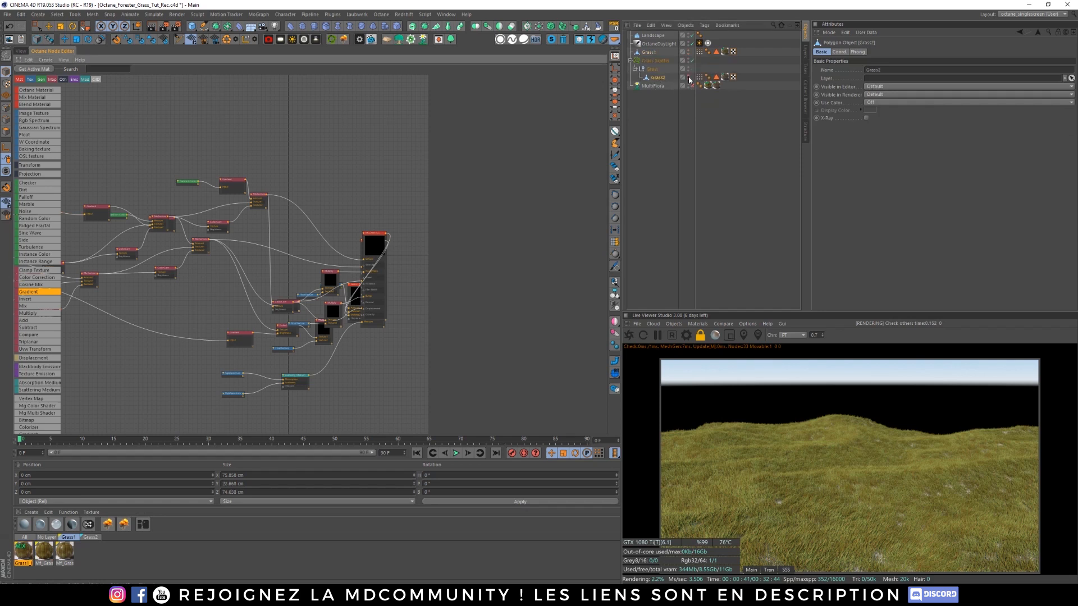
pyautogui.click(629, 335)
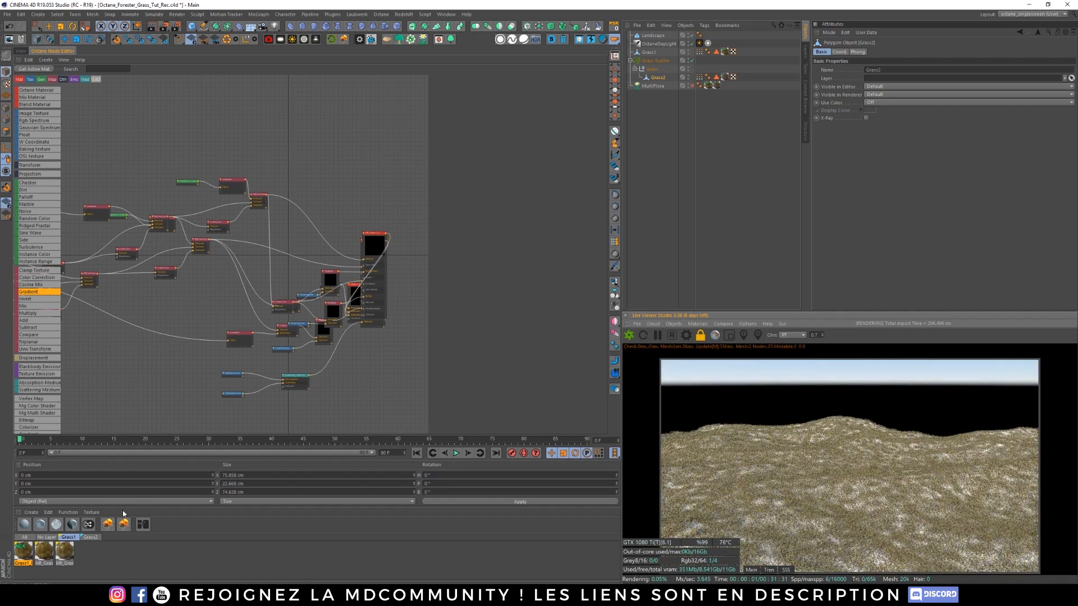
# Step: Show the Grass2 material layer and place the Mf_Grass2 material on the Grass2 object's texture tag
pyautogui.click(727, 77)
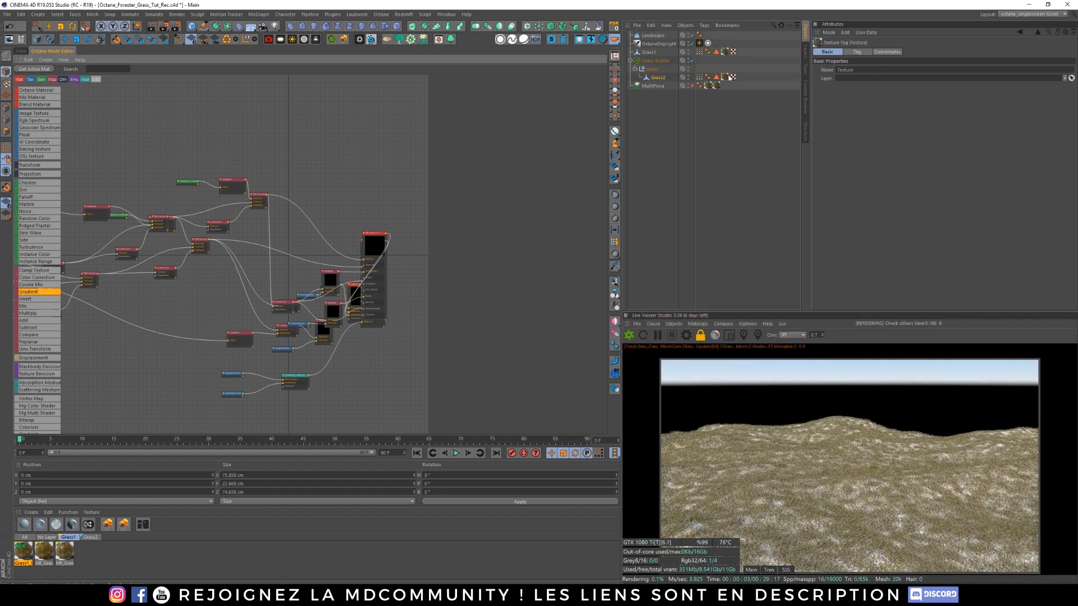
pyautogui.click(91, 537)
pyautogui.click(46, 552)
pyautogui.moveTo(45, 553); pyautogui.dragTo(724, 79)
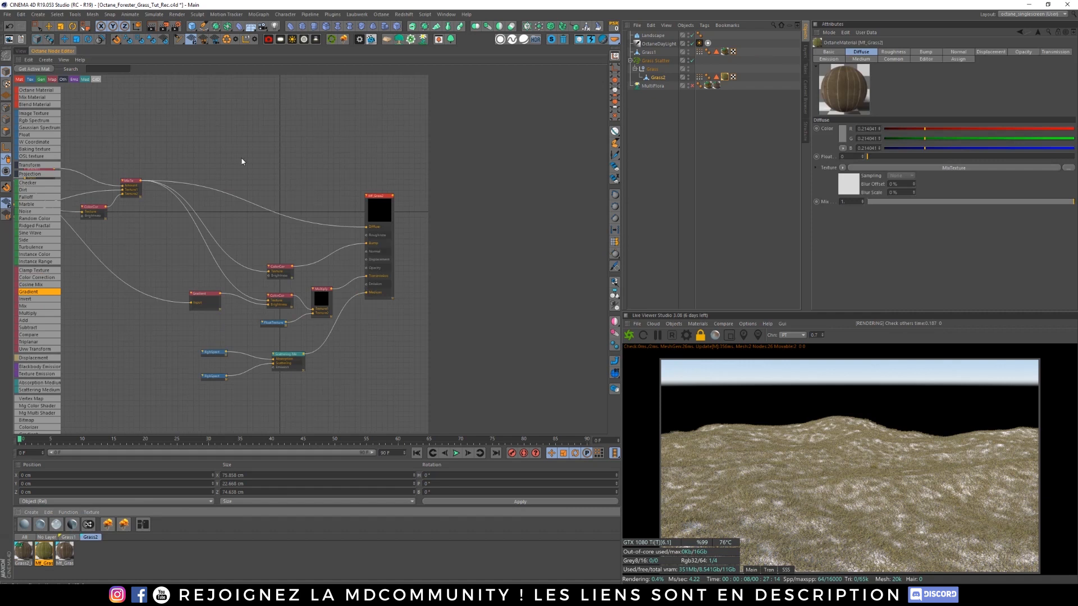
# Step: Return to the Grass1 material layer and copy Mf_Grass1's Random Color, Gradient, Color Correction and mix nodes for reuse in Grass2
pyautogui.scroll(1, 304, 395)
pyautogui.scroll(-2, 306, 197)
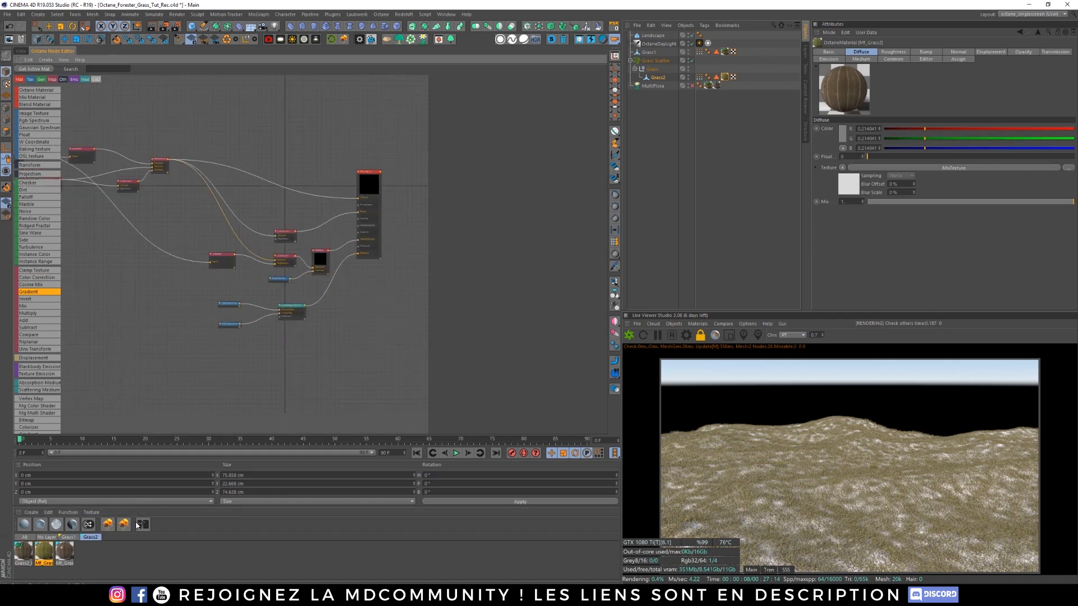
pyautogui.click(68, 537)
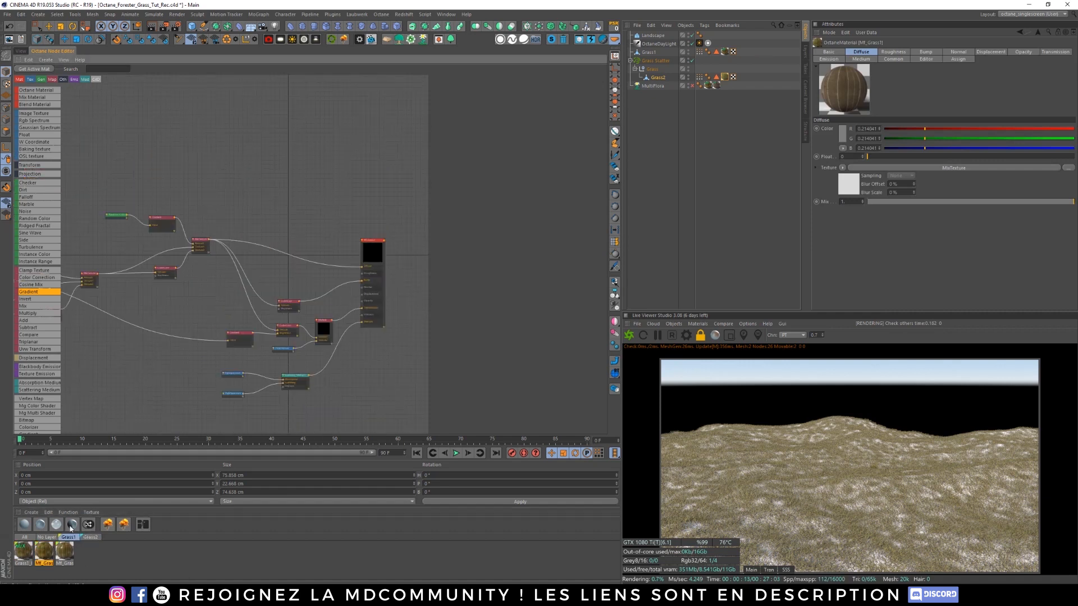
pyautogui.moveTo(169, 173); pyautogui.dragTo(246, 167, button='middle')
pyautogui.scroll(1, 196, 187)
pyautogui.moveTo(173, 187); pyautogui.dragTo(326, 306)
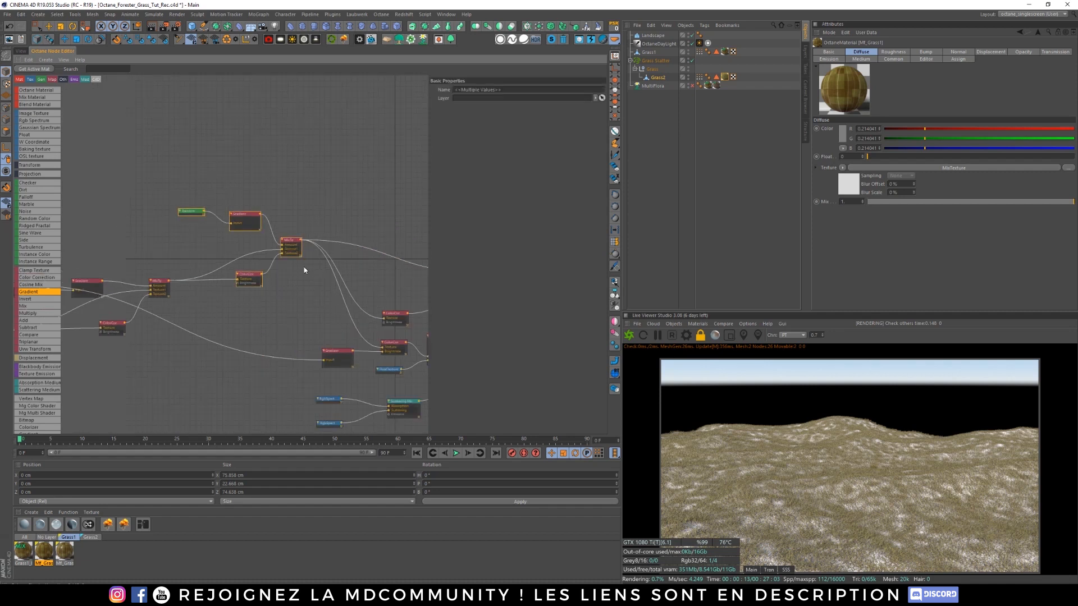
pyautogui.rightClick(291, 240)
pyautogui.click(300, 263)
# Step: Paste the copied nodes into the Mf_Grass2 material and delete the pasted Color Correction
pyautogui.click(91, 538)
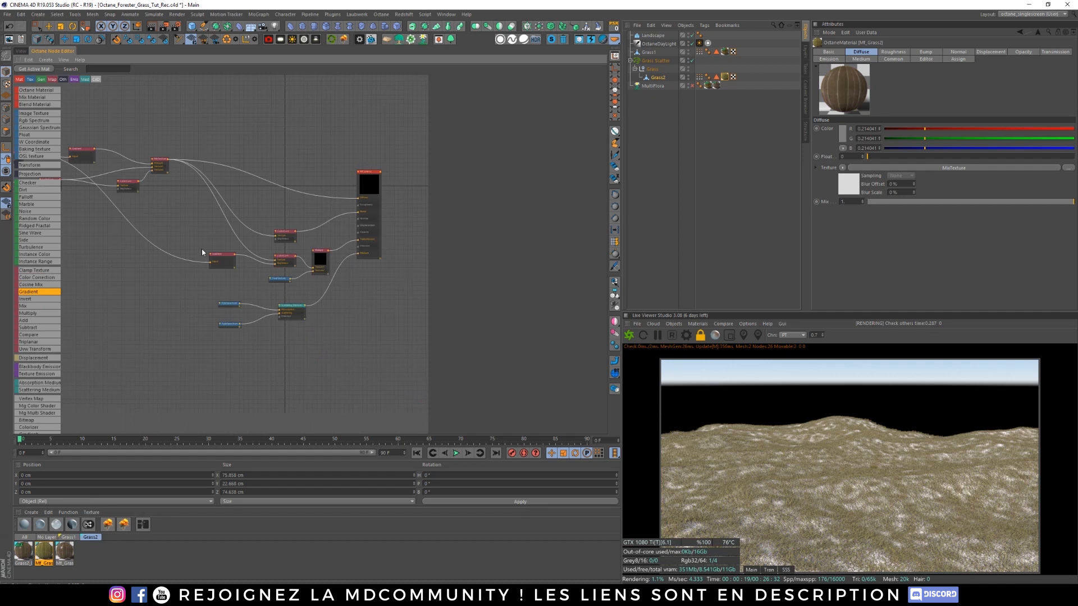
pyautogui.scroll(2, 209, 236)
pyautogui.hotkey('ctrl', 'v')
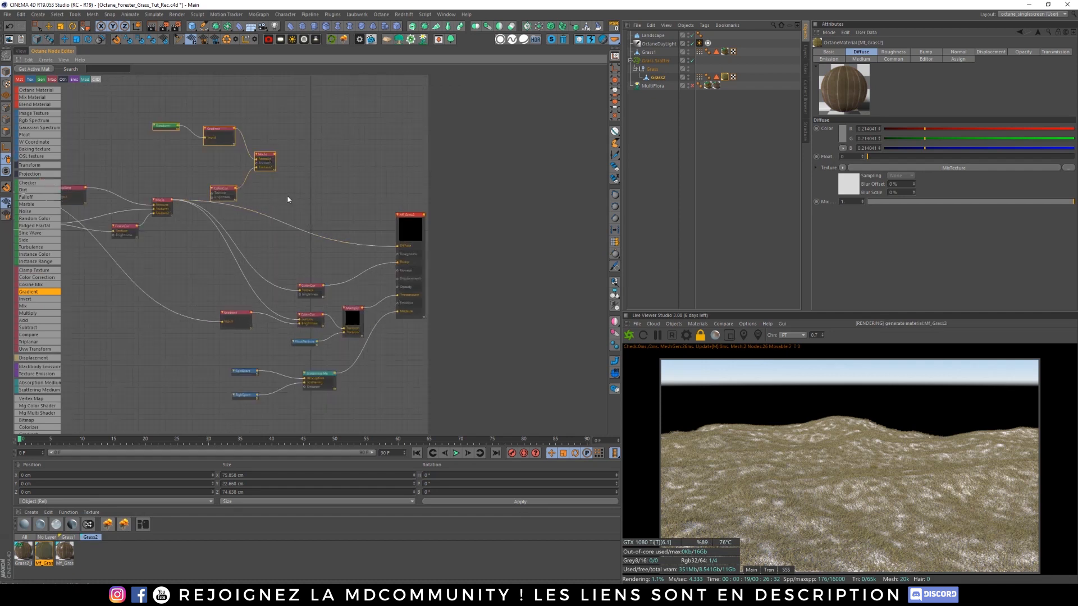
pyautogui.moveTo(287, 199); pyautogui.dragTo(322, 238, button='middle')
pyautogui.click(295, 235)
pyautogui.moveTo(266, 226); pyautogui.dragTo(252, 218)
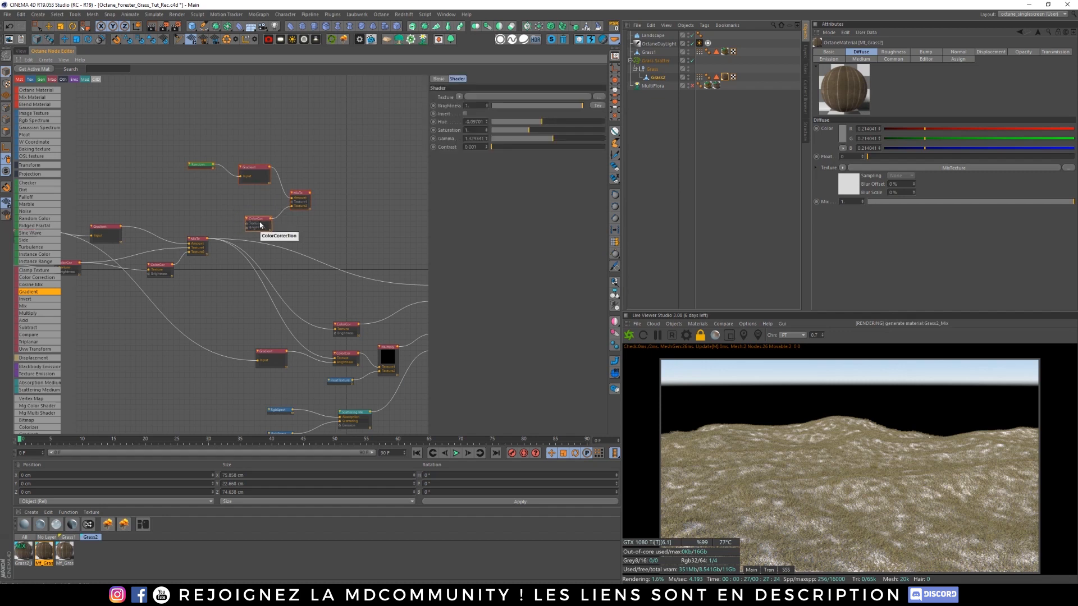
pyautogui.press('Delete')
# Step: Arrange the pasted Gradient and mix nodes in Mf_Grass2 and connect the original mix to the pasted mix's Texture1
pyautogui.moveTo(301, 202); pyautogui.dragTo(314, 203)
pyautogui.moveTo(258, 177); pyautogui.dragTo(259, 181)
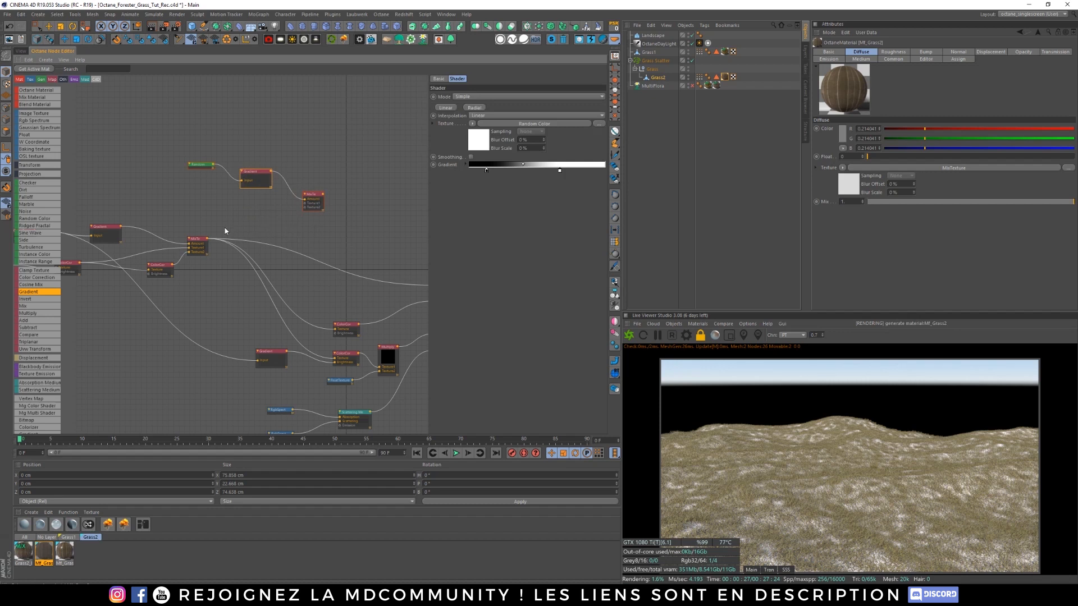
pyautogui.moveTo(172, 145); pyautogui.dragTo(376, 219)
pyautogui.moveTo(209, 241); pyautogui.dragTo(311, 220)
# Step: Add a Color Correction between the original mix and the pasted mix's Texture2, and connect the pasted mix to Mf_Grass2's Diffuse
pyautogui.moveTo(42, 278); pyautogui.dragTo(308, 241)
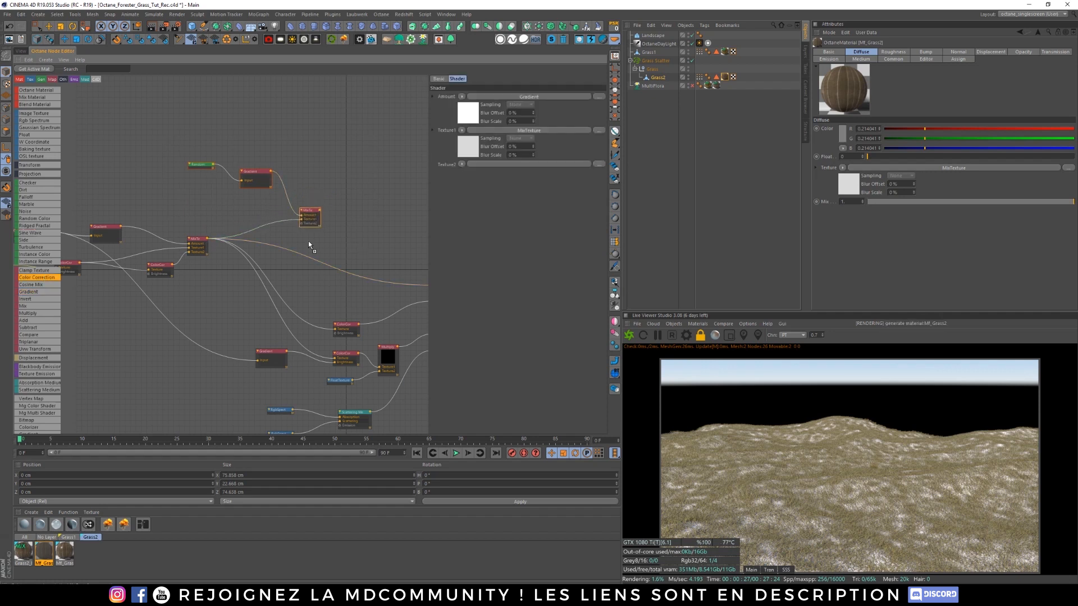
pyautogui.moveTo(305, 244)
pyautogui.mouseDown()
pyautogui.moveTo(286, 230)
pyautogui.moveTo(316, 219)
pyautogui.moveTo(288, 232)
pyautogui.mouseUp()
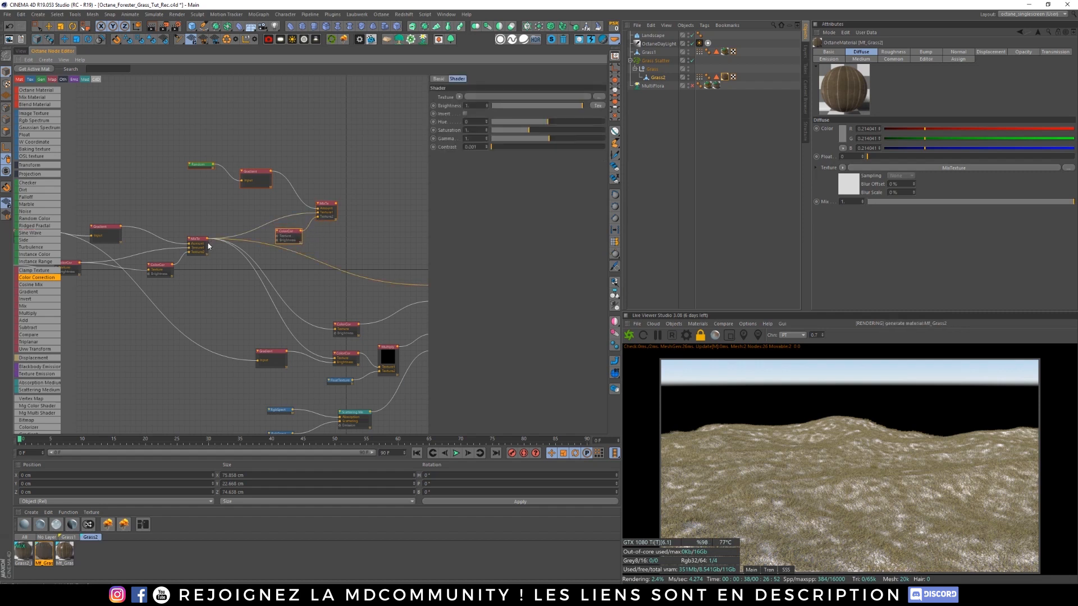
pyautogui.moveTo(207, 239); pyautogui.dragTo(280, 237)
pyautogui.moveTo(343, 242); pyautogui.dragTo(248, 205, button='middle')
pyautogui.moveTo(227, 191); pyautogui.dragTo(327, 275)
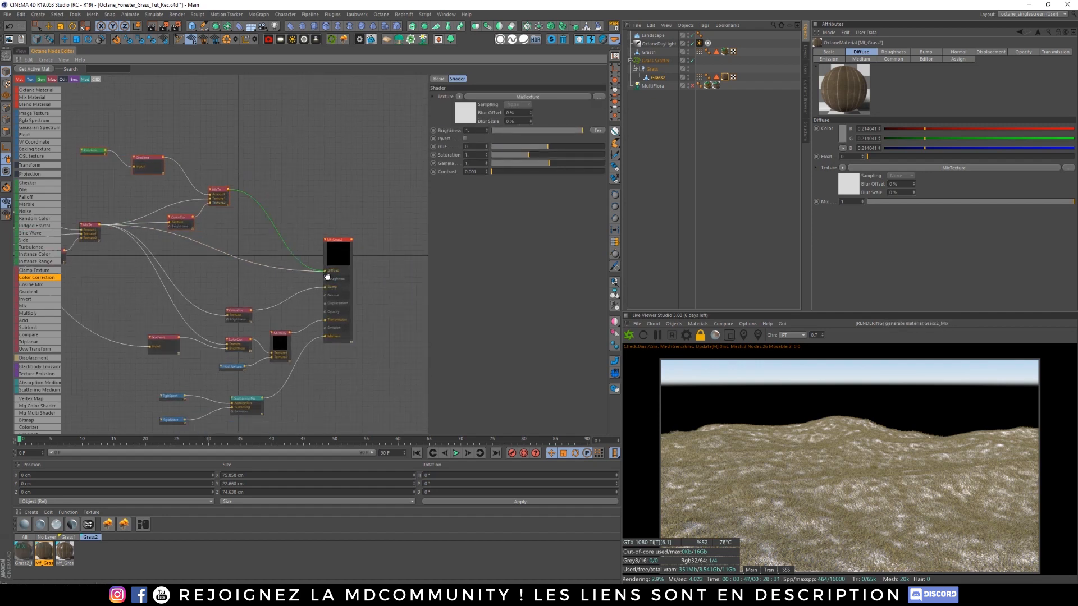
# Step: Disconnect the Bump, Transmission and Medium inputs of the Mf_Grass2 material
pyautogui.click(301, 291)
pyautogui.click(312, 323)
pyautogui.press('Delete')
pyautogui.click(313, 339)
pyautogui.press('Delete')
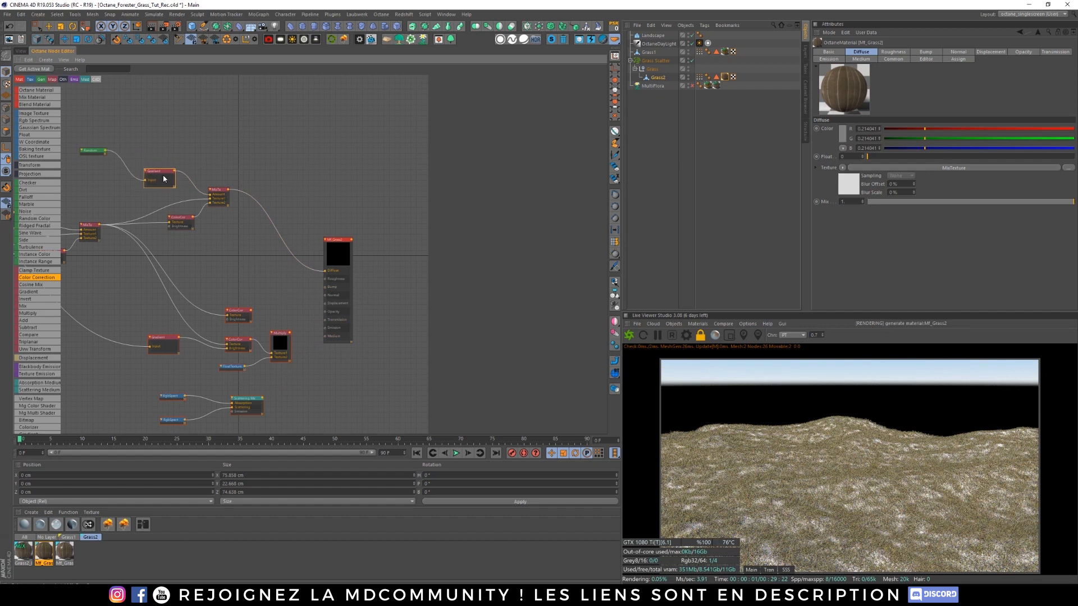
# Step: Reposition the pasted Gradient node and change the seed of the Random Color node that feeds it
pyautogui.moveTo(164, 179); pyautogui.dragTo(160, 171)
pyautogui.click(92, 152)
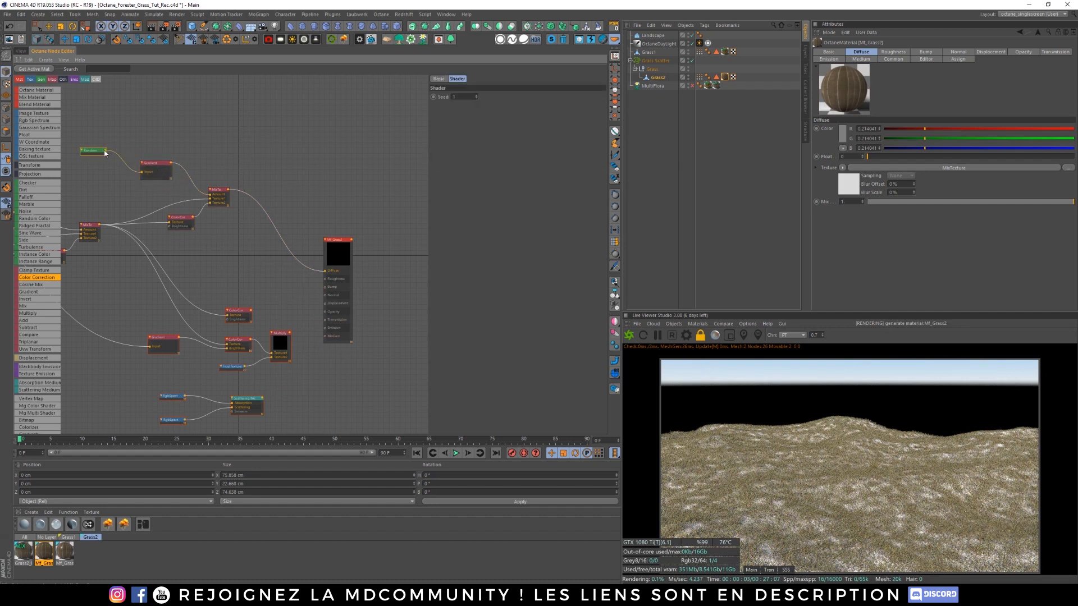
pyautogui.click(476, 95)
pyautogui.moveTo(237, 255); pyautogui.dragTo(320, 260, button='middle')
pyautogui.click(270, 228)
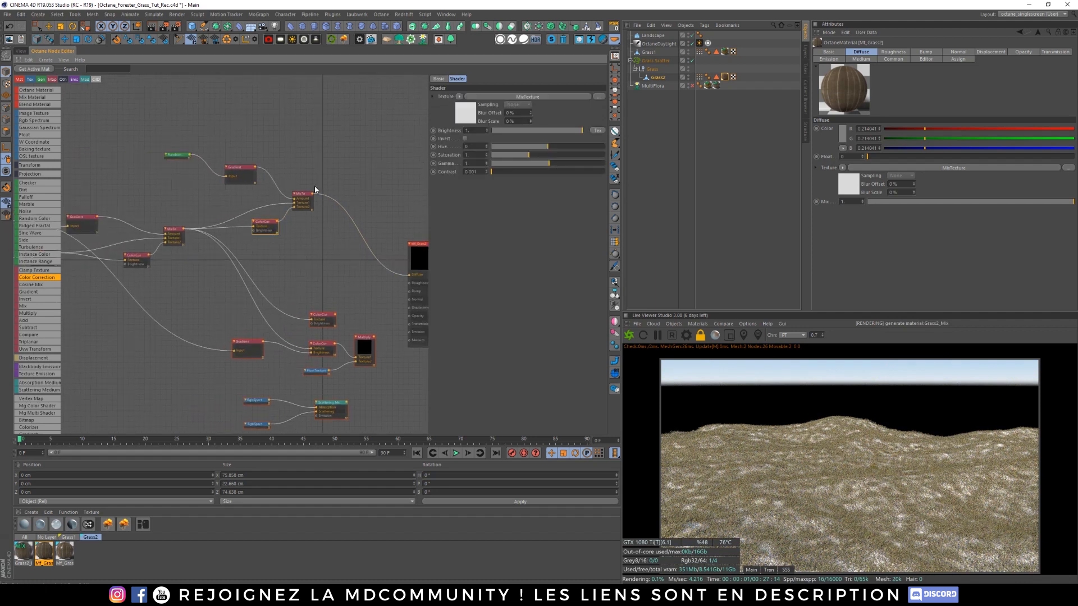
# Step: Move the black and white knots of the pasted Gradient close together at the start of the ramp
pyautogui.click(241, 180)
pyautogui.moveTo(486, 171); pyautogui.dragTo(471, 171)
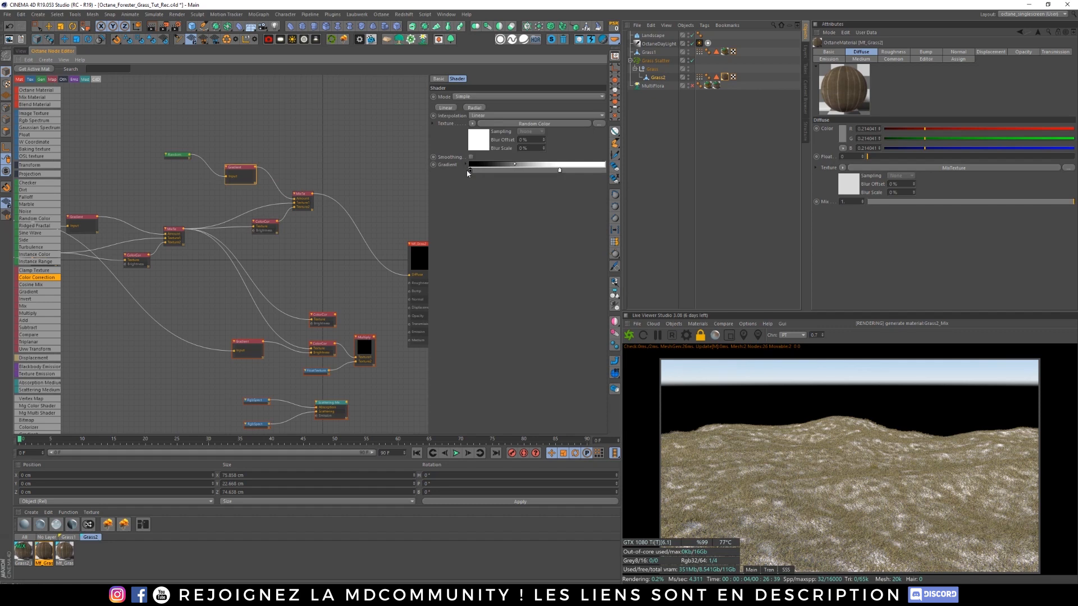
pyautogui.moveTo(560, 170); pyautogui.dragTo(489, 172)
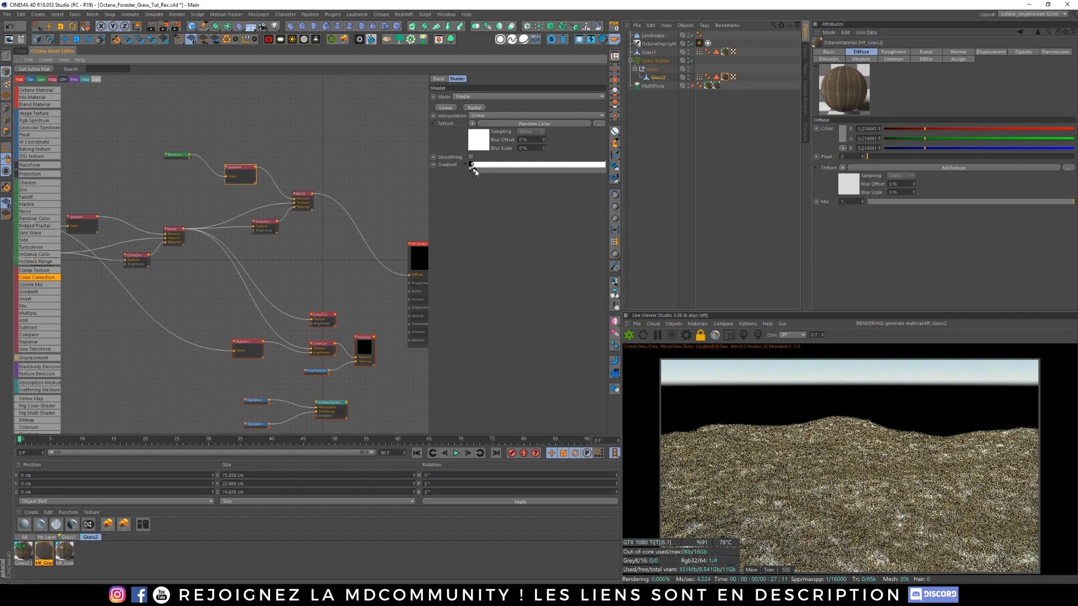
# Step: Tune the new Color Correction to a hue of about -0.1, saturation of about 1 and gamma of about 1.18
pyautogui.click(260, 228)
pyautogui.moveTo(260, 228); pyautogui.dragTo(262, 235)
pyautogui.click(540, 146)
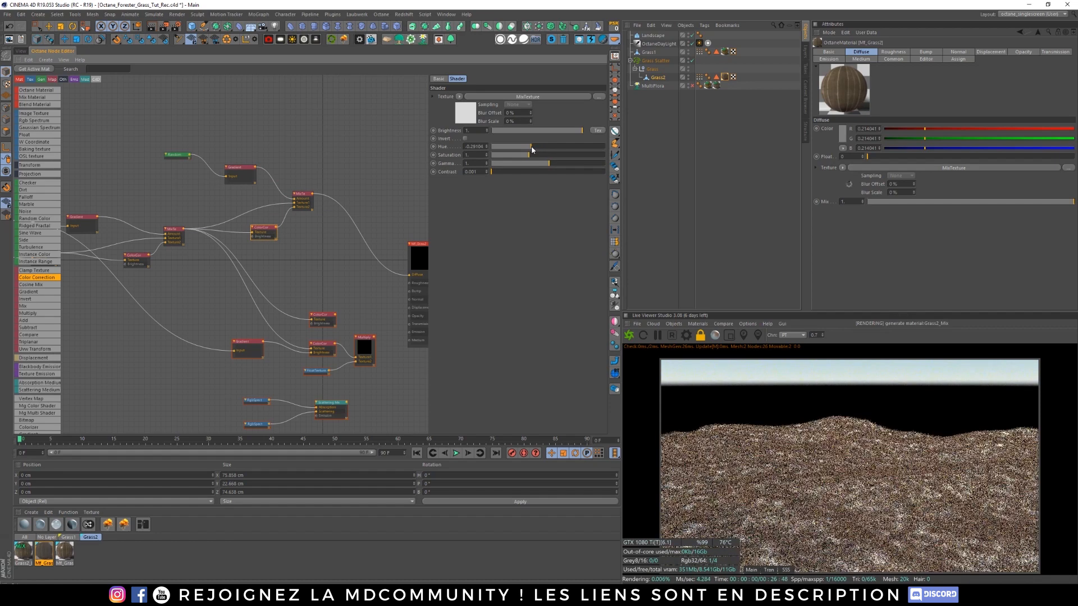
pyautogui.click(540, 146)
pyautogui.click(551, 163)
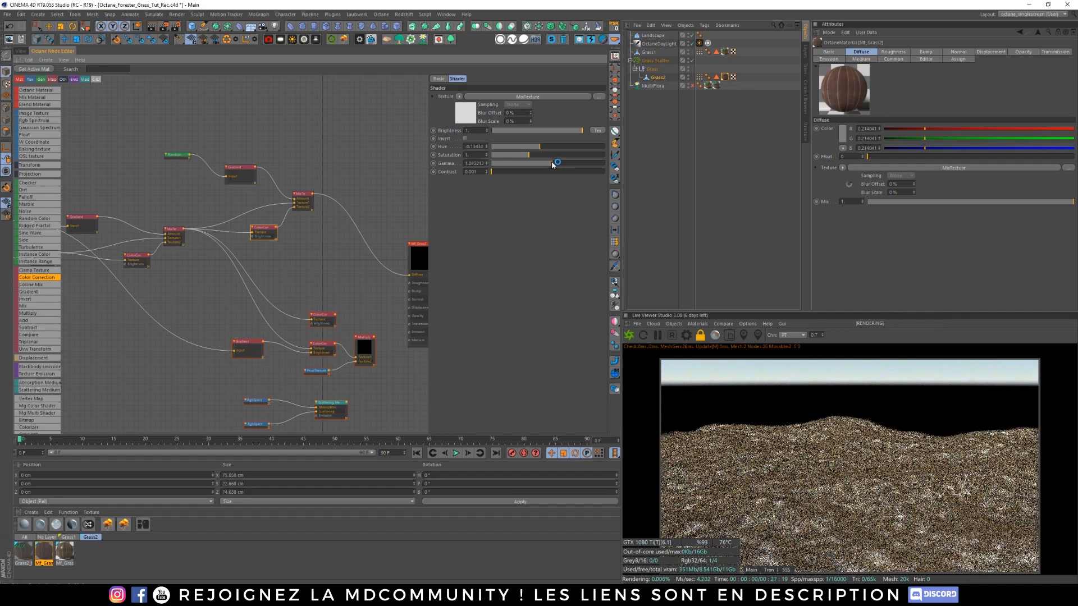
pyautogui.moveTo(534, 156)
pyautogui.mouseDown()
pyautogui.moveTo(518, 155)
pyautogui.moveTo(552, 149)
pyautogui.moveTo(535, 152)
pyautogui.mouseUp()
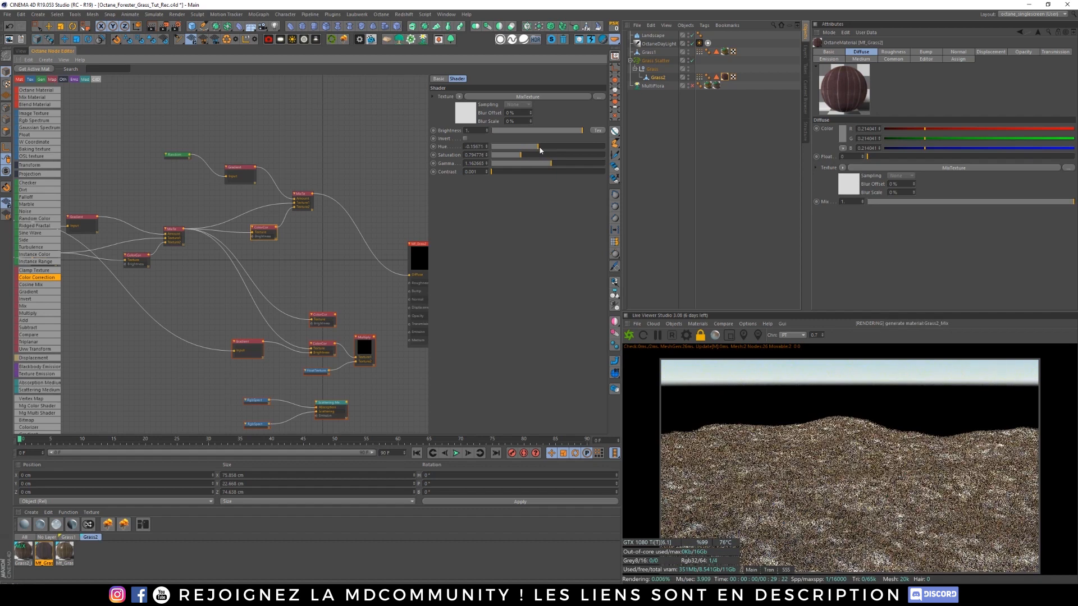
pyautogui.moveTo(536, 150)
pyautogui.mouseDown()
pyautogui.moveTo(546, 148)
pyautogui.moveTo(529, 157)
pyautogui.moveTo(543, 148)
pyautogui.mouseUp()
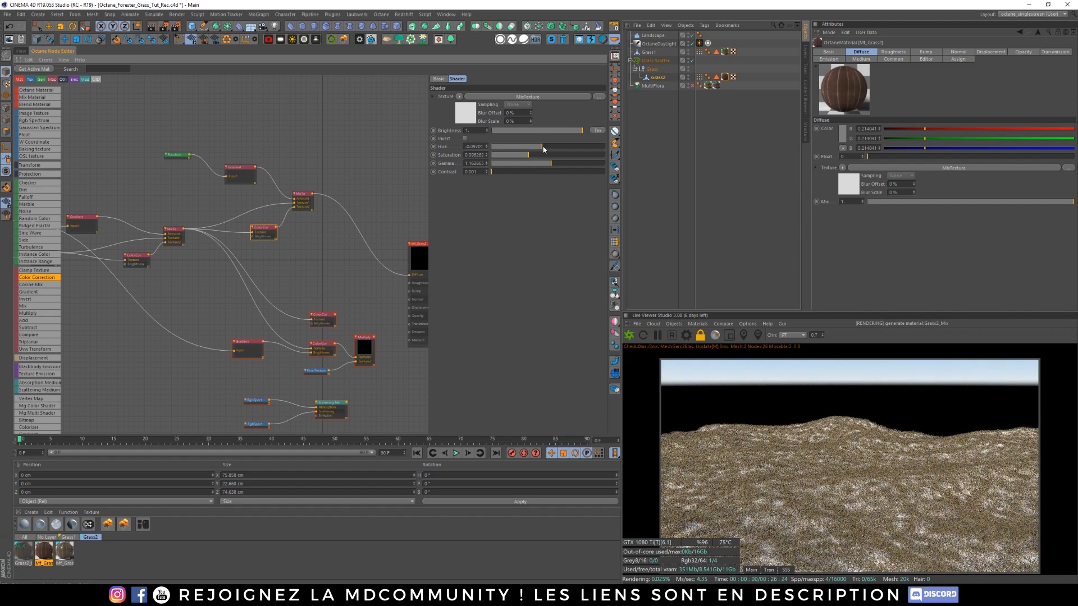
# Step: Compare the current render with one where the pasted Gradient's knots are shifted to the far end, and end the comparison
pyautogui.click(723, 322)
pyautogui.click(737, 333)
pyautogui.click(251, 172)
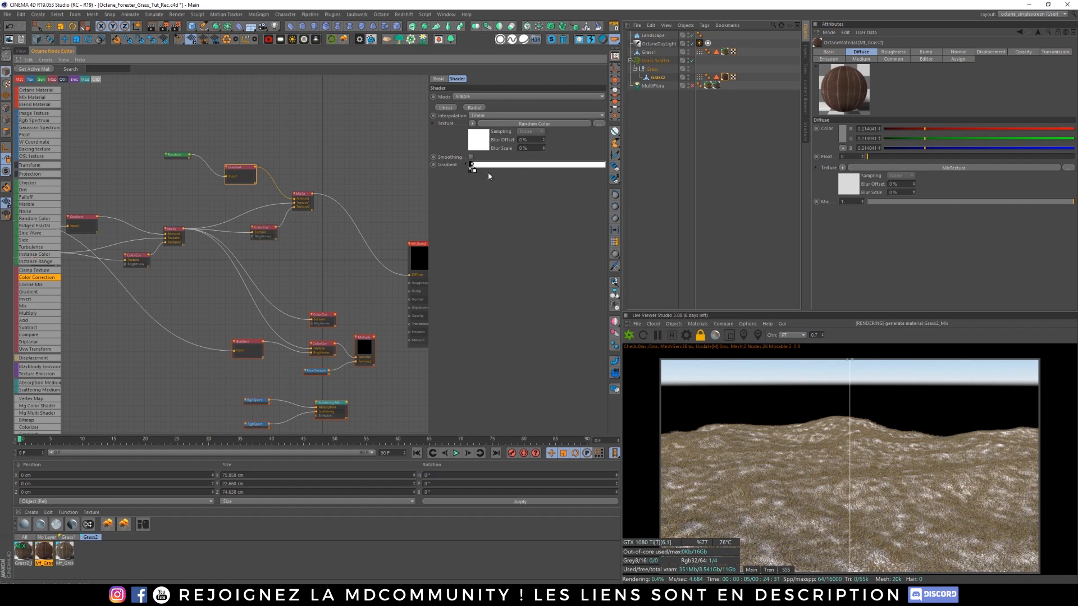
pyautogui.moveTo(474, 171); pyautogui.dragTo(604, 170)
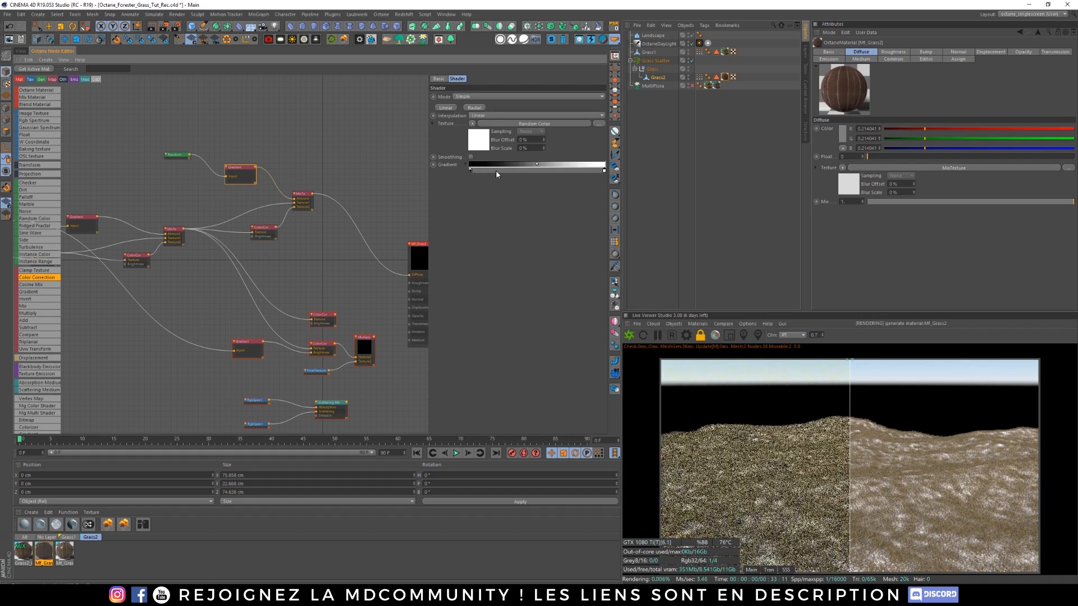
pyautogui.moveTo(470, 172); pyautogui.dragTo(599, 170)
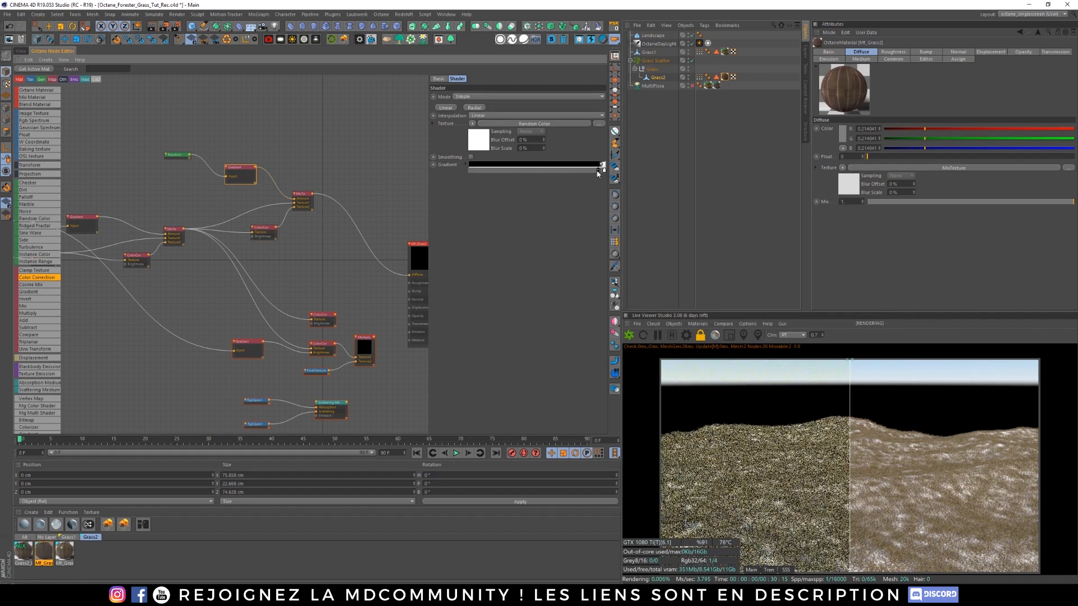
pyautogui.moveTo(850, 434); pyautogui.dragTo(854, 468)
pyautogui.click(723, 324)
pyautogui.click(736, 342)
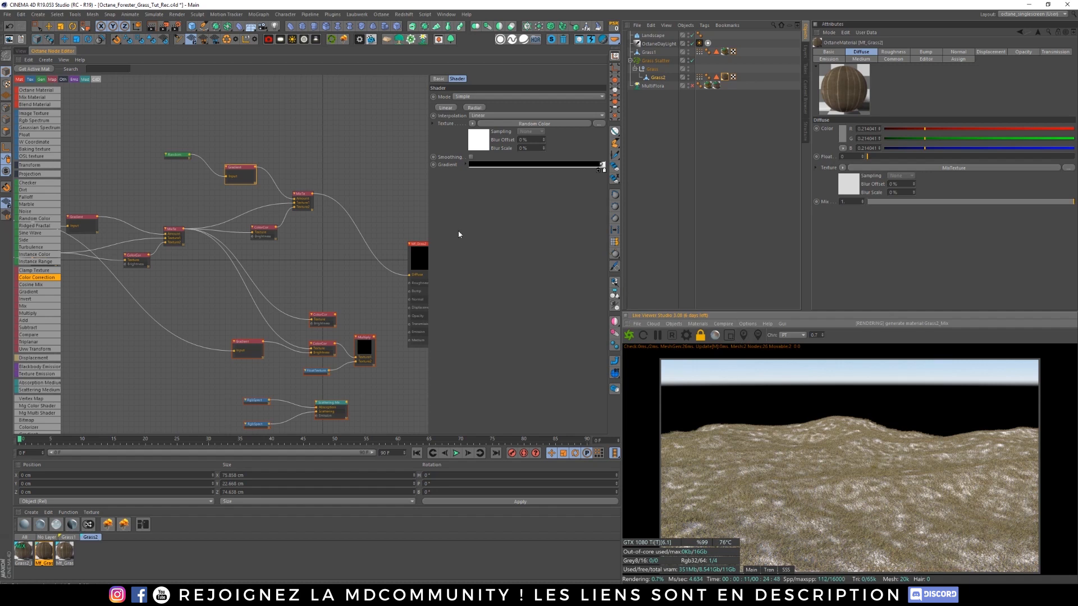
# Step: Set the pasted Gradient's black knot near the start of the ramp and the white knot slightly before its middle
pyautogui.moveTo(323, 254); pyautogui.dragTo(300, 258, button='middle')
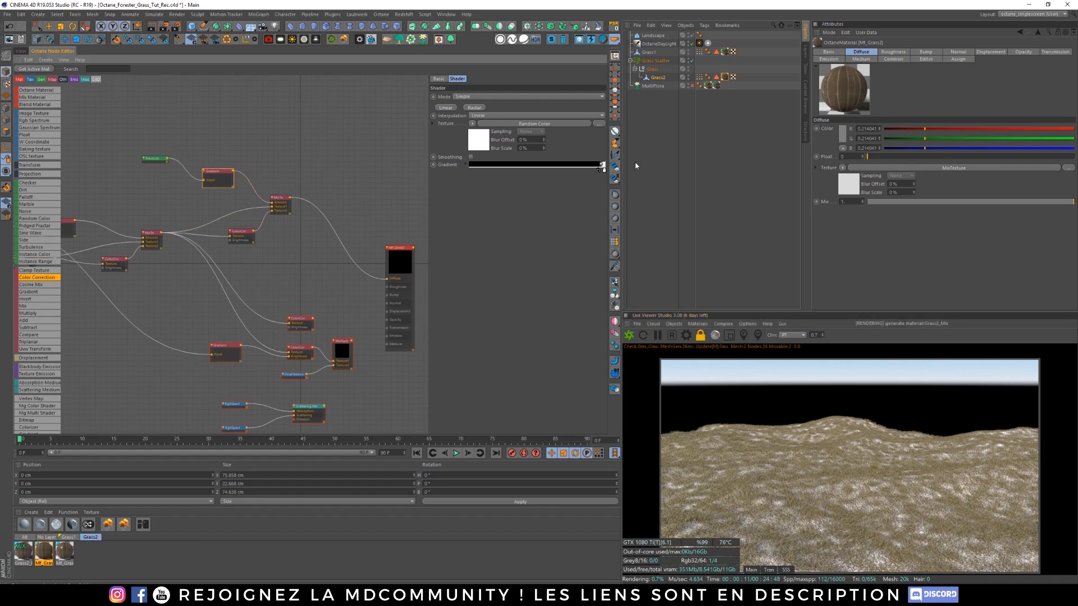
pyautogui.click(600, 170)
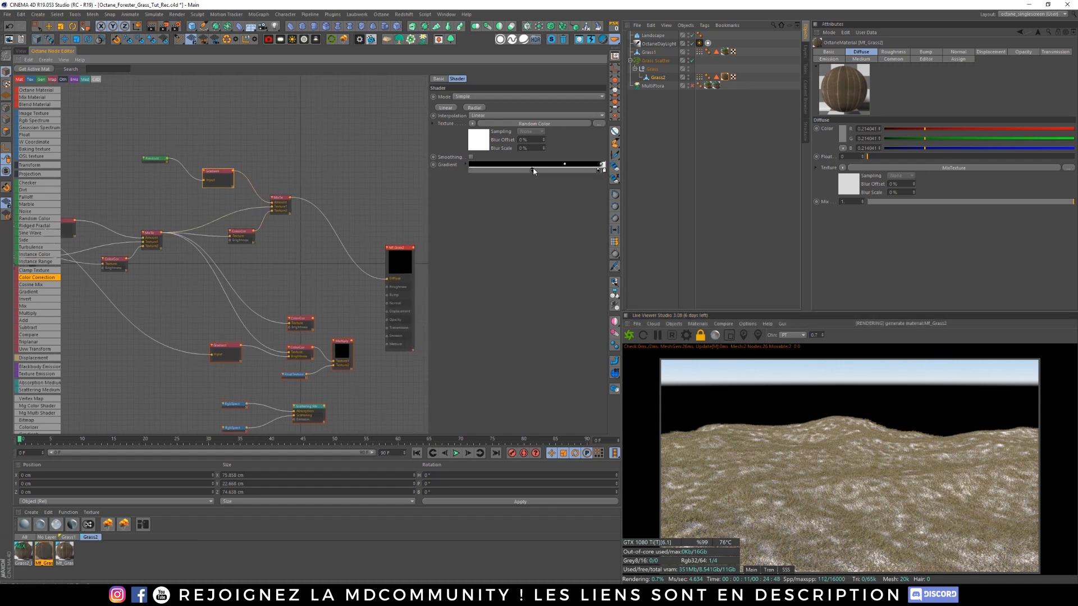
pyautogui.moveTo(533, 173); pyautogui.dragTo(499, 173)
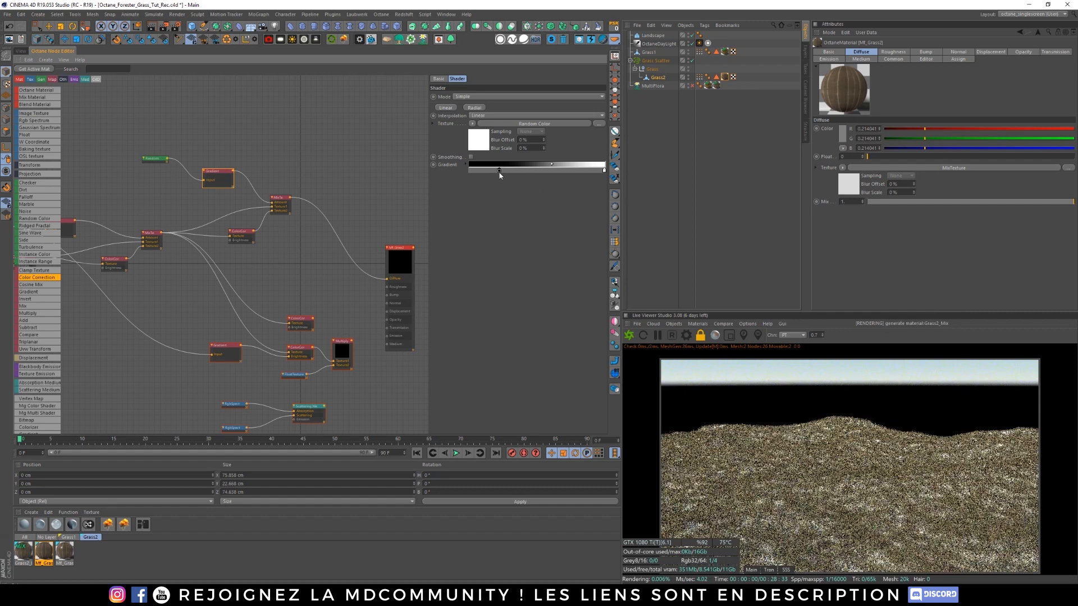
pyautogui.click(604, 171)
pyautogui.moveTo(604, 172); pyautogui.dragTo(482, 174)
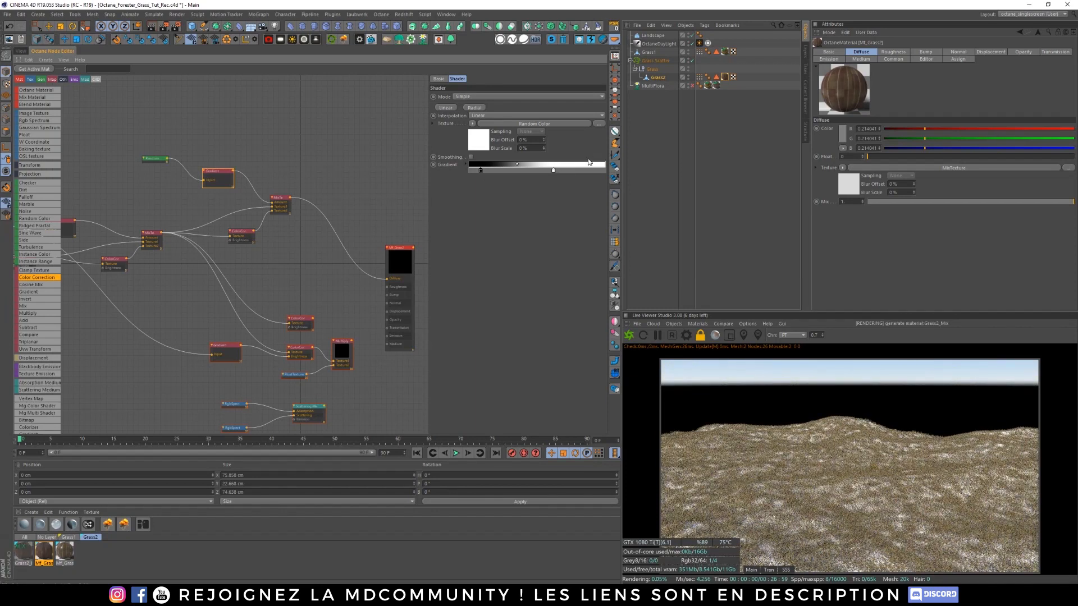
pyautogui.moveTo(551, 171); pyautogui.dragTo(528, 172)
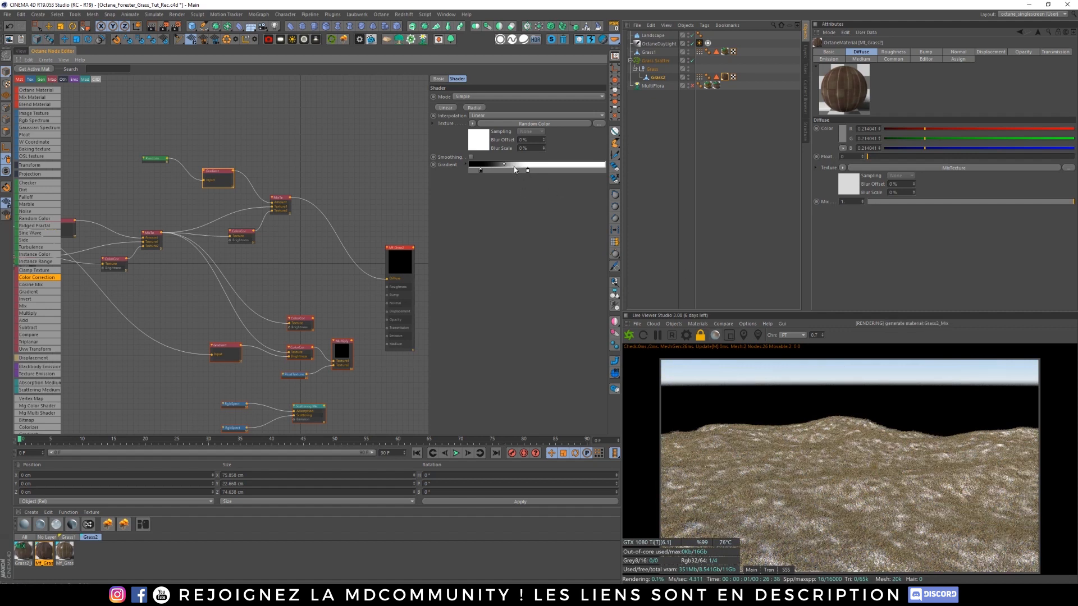
# Step: Rearrange the Color Correction nodes and other downstream nodes near the Mf_Grass2 material output
pyautogui.moveTo(324, 290); pyautogui.dragTo(350, 253, button='middle')
pyautogui.scroll(-2, 379, 259)
pyautogui.scroll(1, 61, 167)
pyautogui.moveTo(68, 168); pyautogui.dragTo(420, 293)
pyautogui.moveTo(416, 217); pyautogui.dragTo(280, 228)
pyautogui.moveTo(275, 252); pyautogui.dragTo(180, 243, button='middle')
pyautogui.click(271, 280)
pyautogui.moveTo(337, 314); pyautogui.dragTo(342, 293)
pyautogui.moveTo(338, 338); pyautogui.dragTo(340, 321)
pyautogui.moveTo(360, 301); pyautogui.dragTo(344, 307, button='middle')
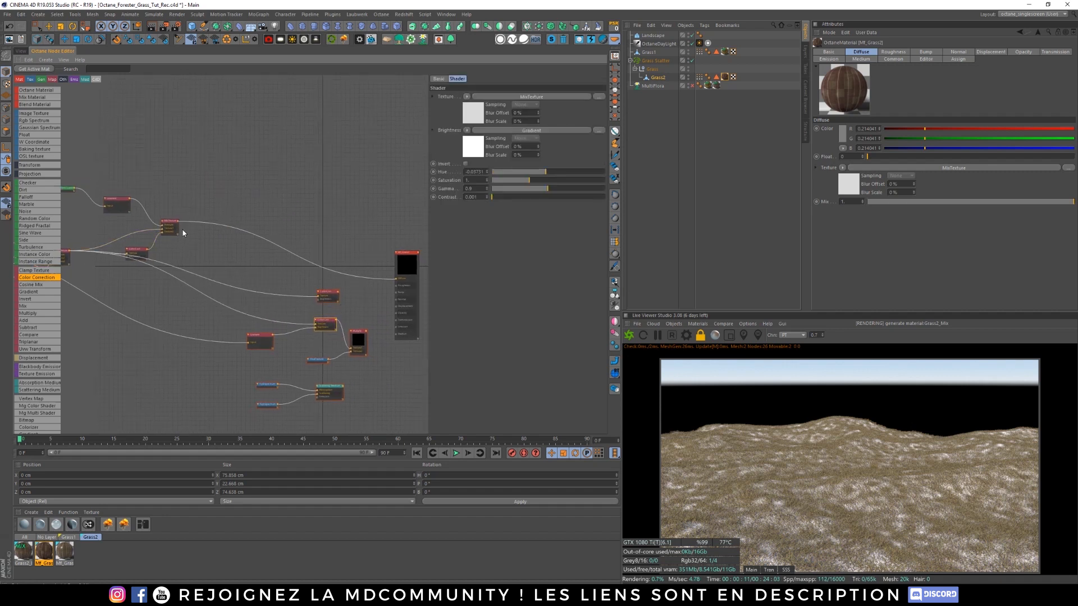
# Step: Feed the downstream Color Corrections from the new mix and reconnect Mf_Grass2's Bump, Transmission and Medium inputs
pyautogui.moveTo(145, 252); pyautogui.dragTo(397, 292)
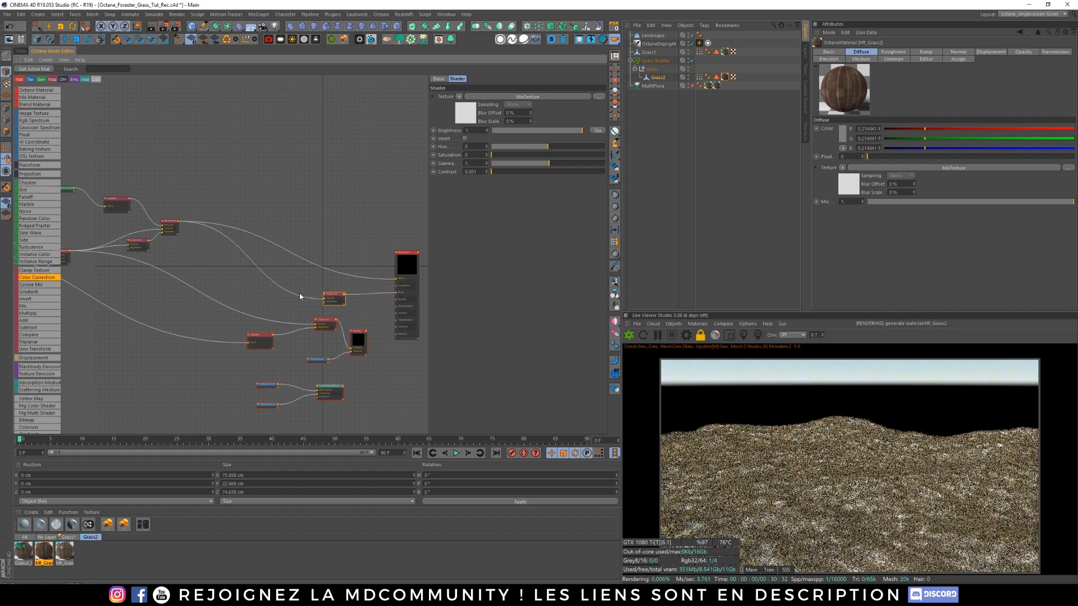
pyautogui.moveTo(178, 221); pyautogui.dragTo(397, 321)
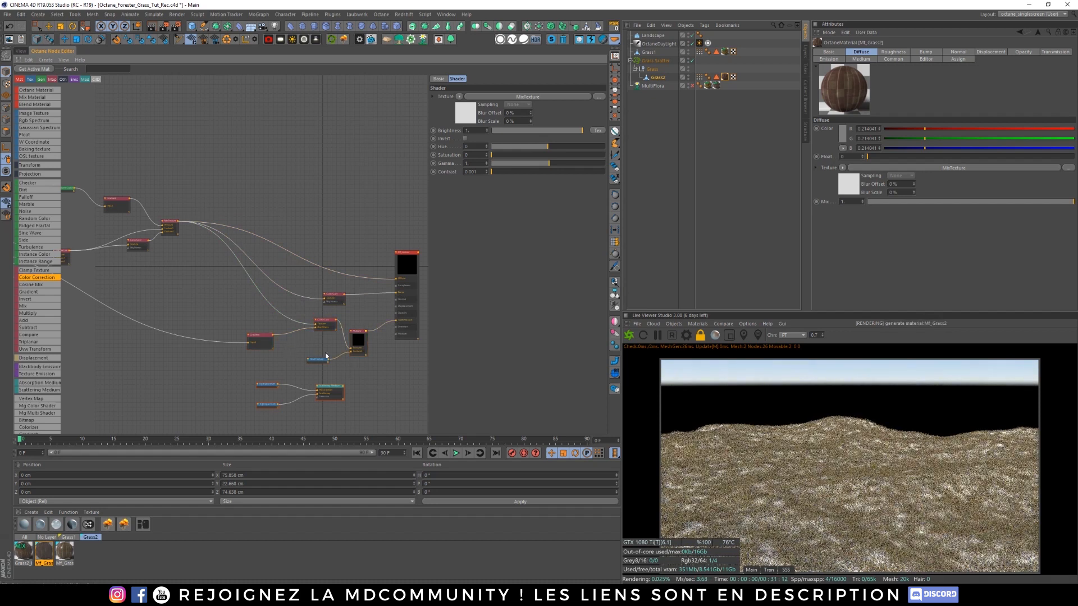
pyautogui.moveTo(345, 391); pyautogui.dragTo(397, 339)
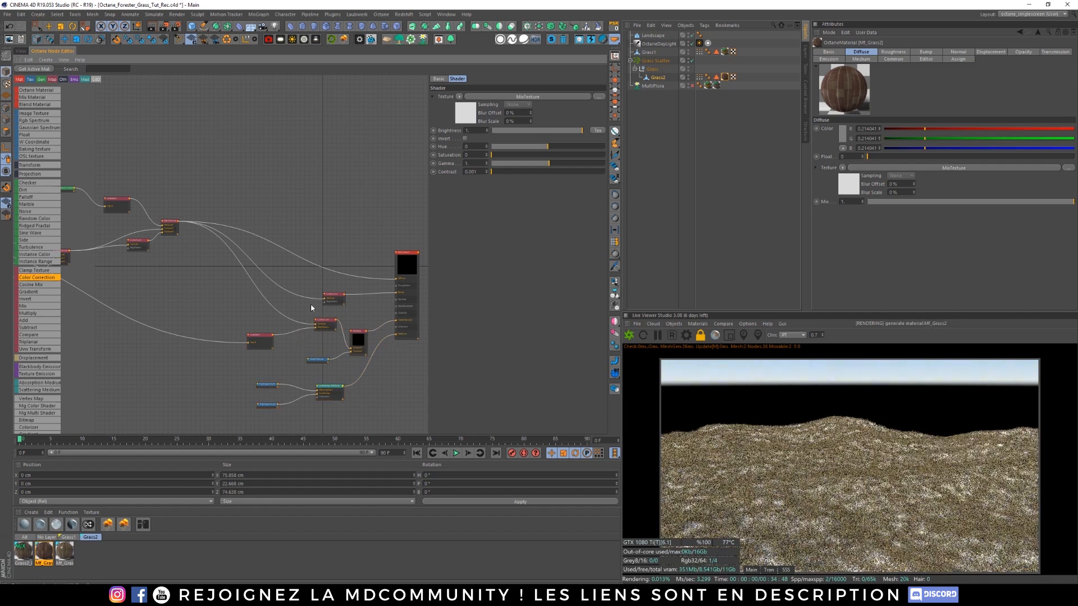
# Step: Copy Mf_Grass2's Random Color, Gradient, Color Correction and new mix nodes and paste them into the Mf_Grass2_Glossy material
pyautogui.moveTo(204, 255); pyautogui.dragTo(317, 261, button='middle')
pyautogui.moveTo(312, 235); pyautogui.dragTo(334, 252)
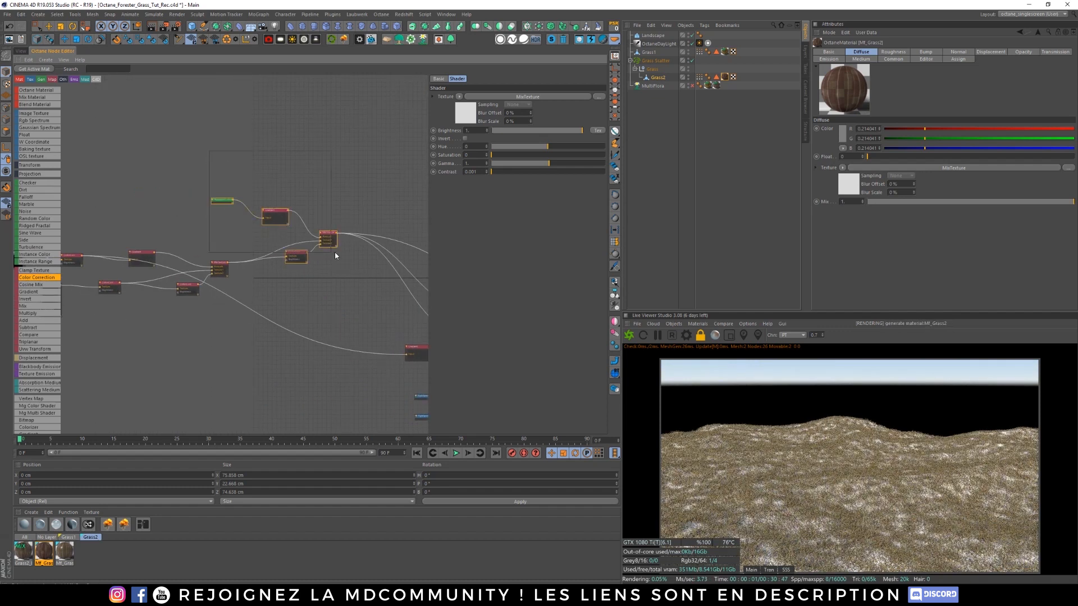
pyautogui.rightClick(332, 237)
pyautogui.click(353, 259)
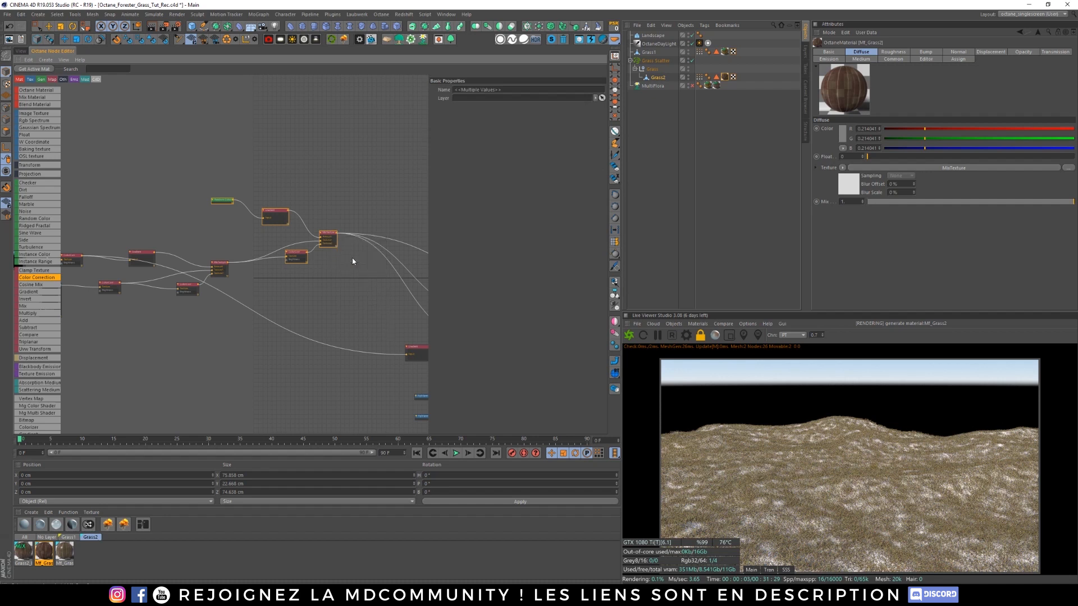
pyautogui.click(64, 555)
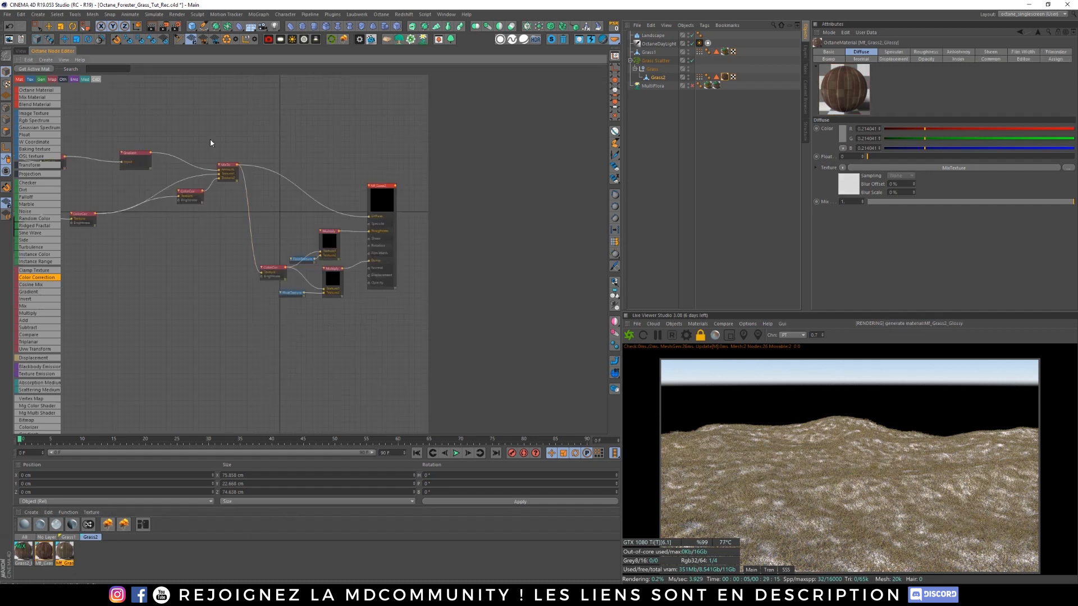
pyautogui.rightClick(287, 171)
pyautogui.click(326, 173)
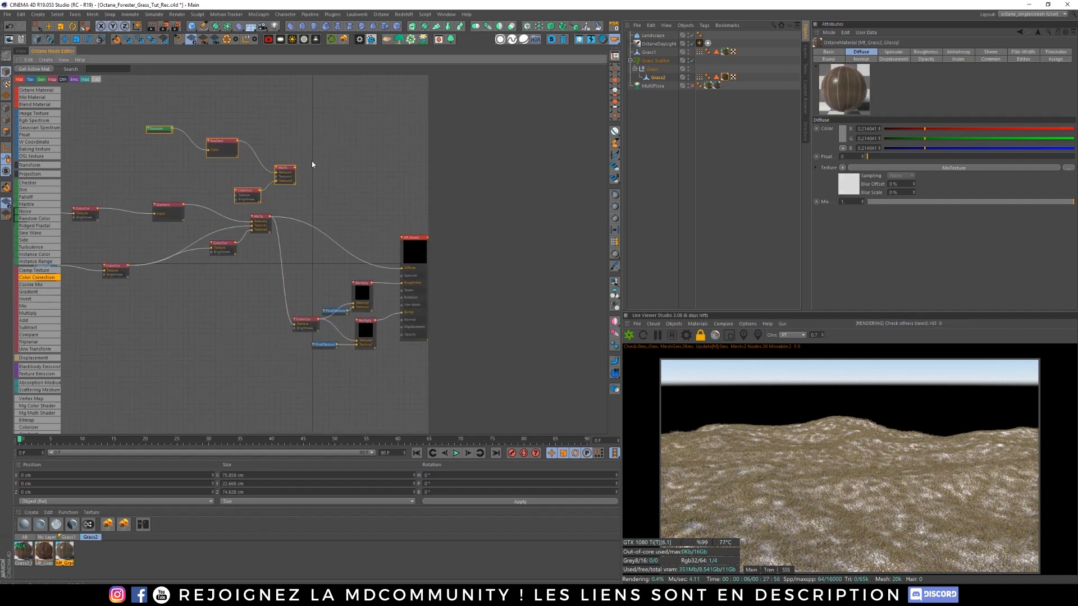
# Step: Connect the pasted mix to Mf_Grass2_Glossy's Diffuse and to the Color Correction that feeds its multiply nodes
pyautogui.moveTo(336, 174); pyautogui.dragTo(268, 168, button='middle')
pyautogui.moveTo(223, 162); pyautogui.dragTo(331, 265)
pyautogui.moveTo(223, 162); pyautogui.dragTo(230, 326)
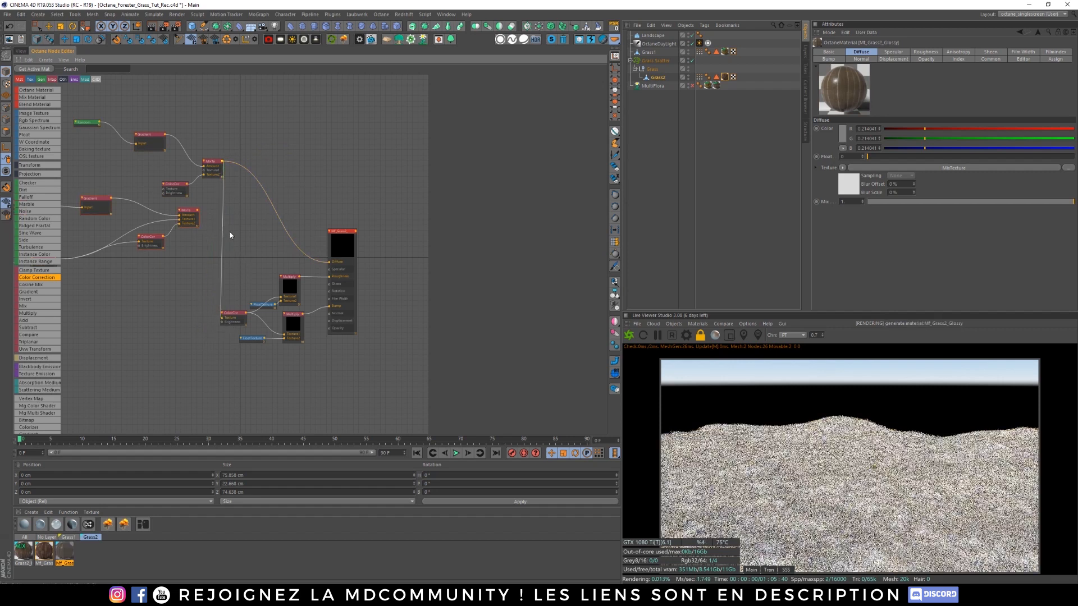
# Step: Connect the original mix in Mf_Grass2_Glossy to the pasted mix's Texture1 and to the pasted Color Correction's texture input
pyautogui.moveTo(208, 188); pyautogui.dragTo(341, 197, button='middle')
pyautogui.moveTo(334, 288); pyautogui.dragTo(67, 206)
pyautogui.moveTo(332, 223); pyautogui.dragTo(338, 181)
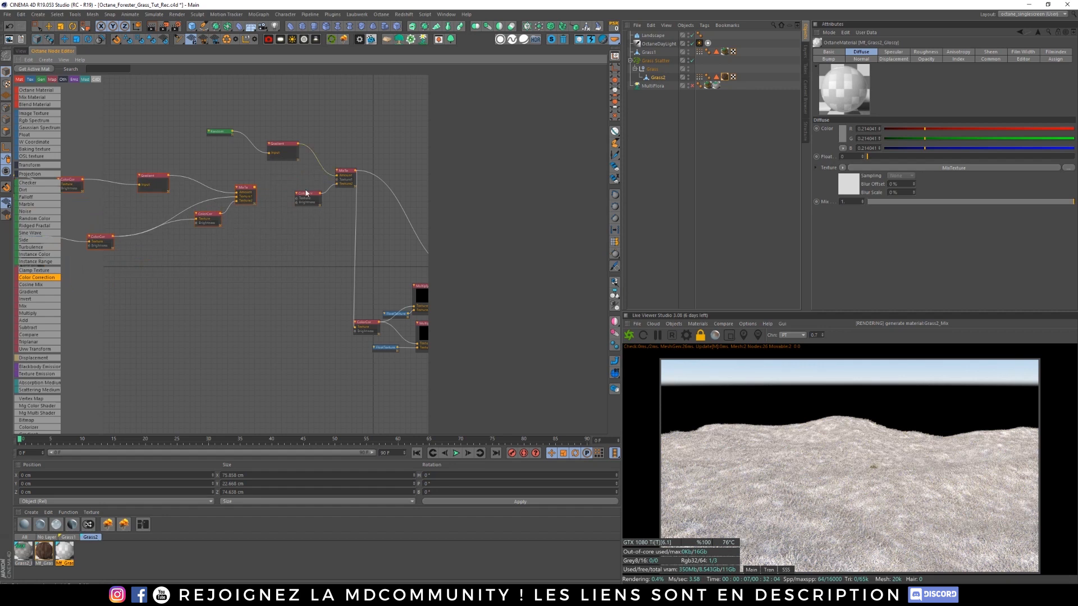
pyautogui.moveTo(256, 191); pyautogui.dragTo(339, 180)
pyautogui.moveTo(256, 189); pyautogui.dragTo(297, 198)
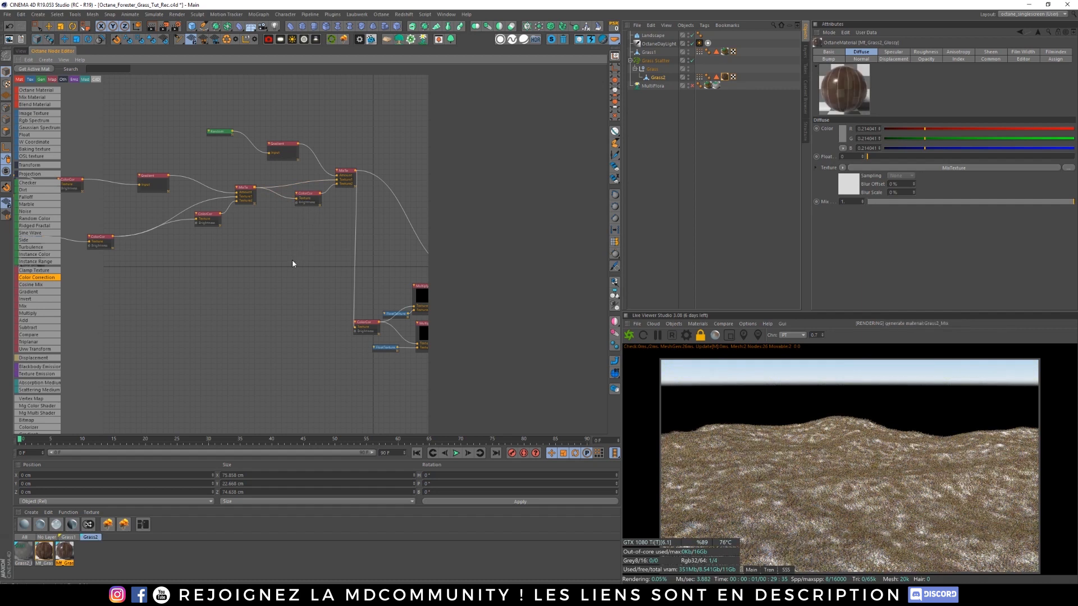
# Step: Restart the live render with the Grass2_Mix material on Grass2 and Grass1 moved back into the Grass group
pyautogui.click(23, 550)
pyautogui.moveTo(23, 551); pyautogui.dragTo(655, 74)
pyautogui.click(647, 53)
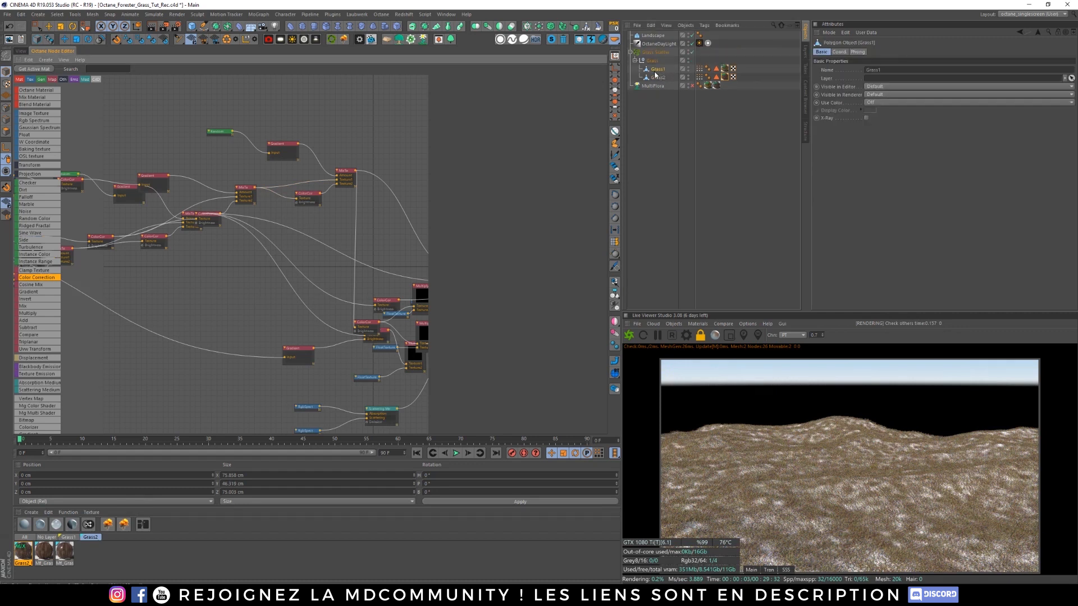
pyautogui.click(629, 335)
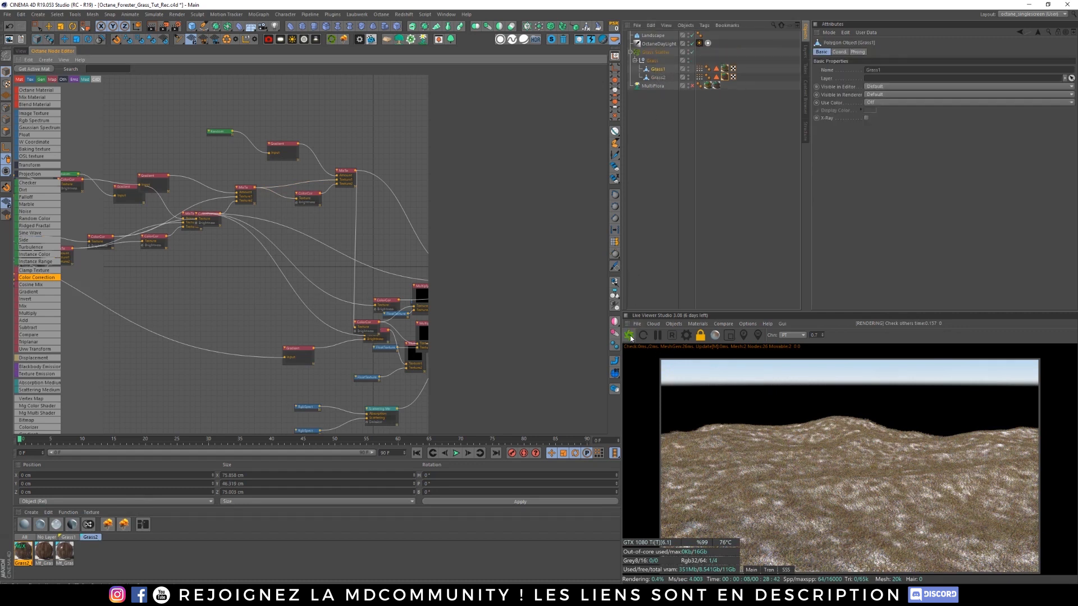
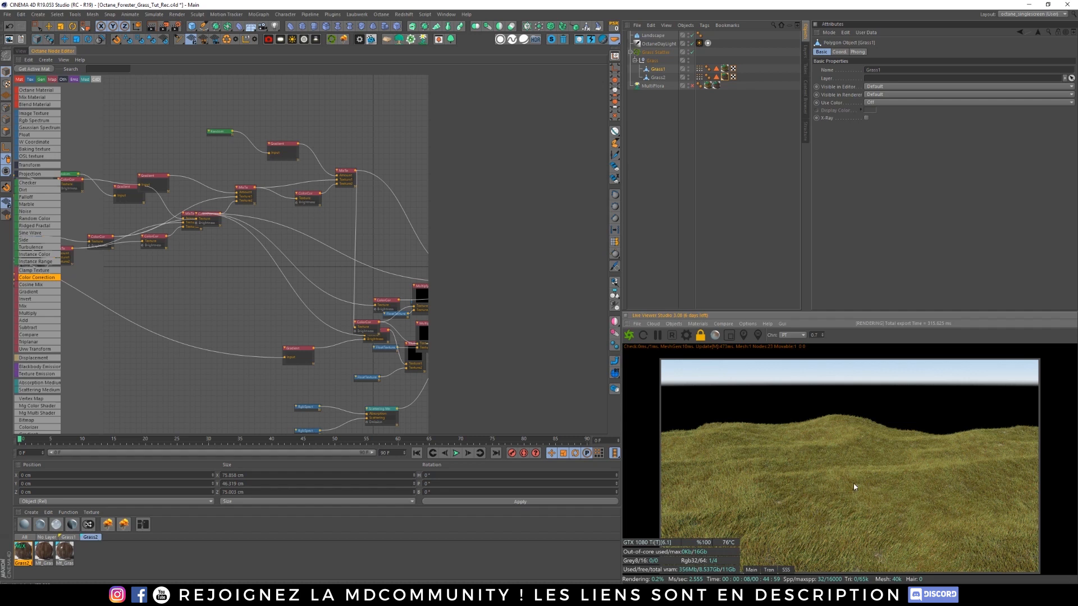
# Step: Add a Noise shader to the scale settings of the Grass Scatter object's distribution
pyautogui.click(648, 170)
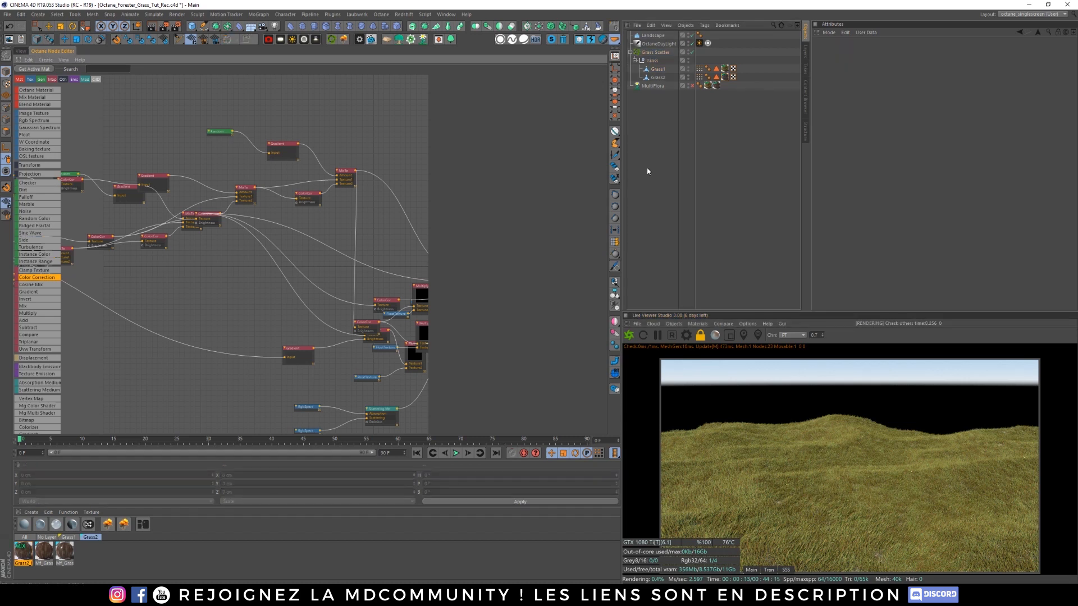
pyautogui.click(23, 50)
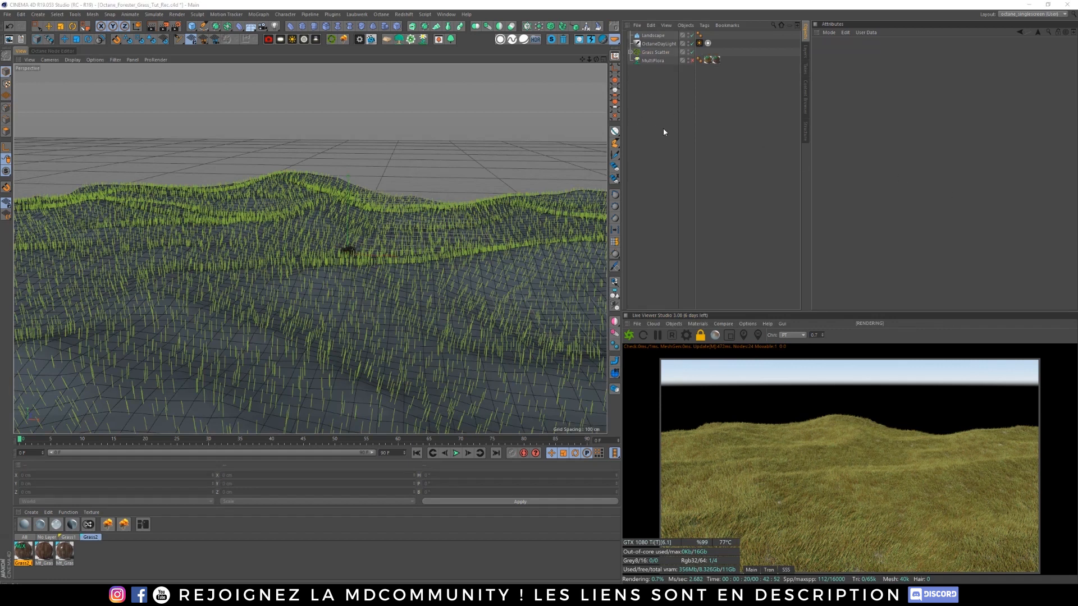
pyautogui.click(656, 52)
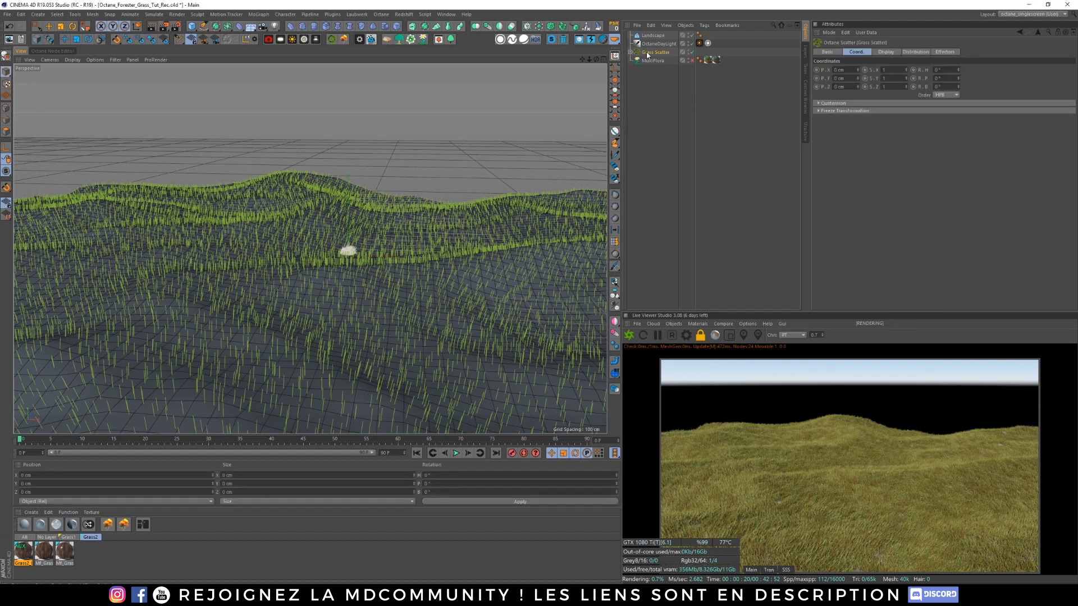
pyautogui.click(915, 51)
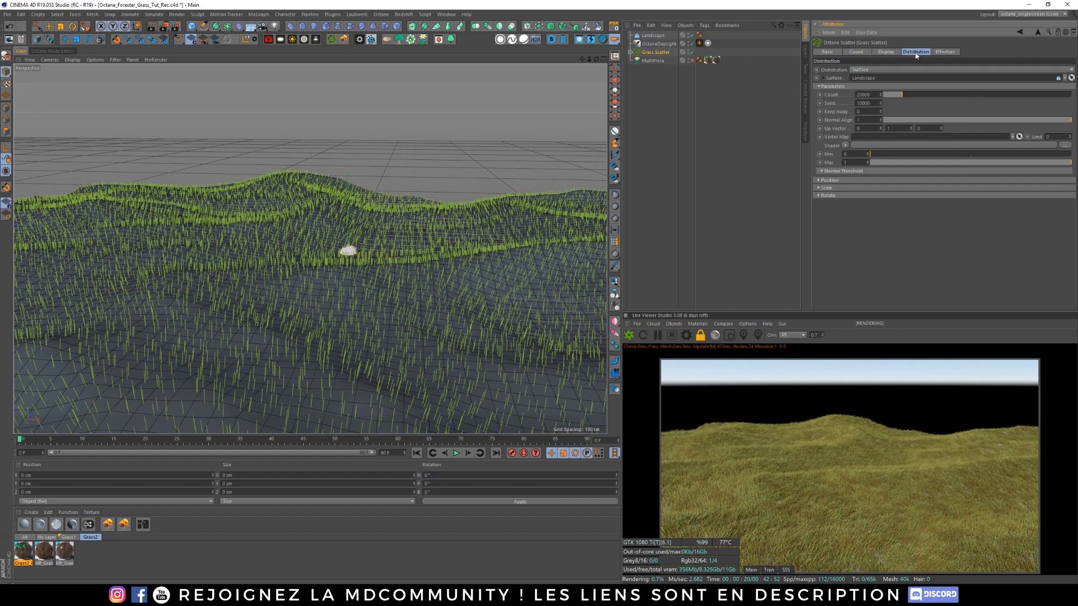
pyautogui.click(837, 188)
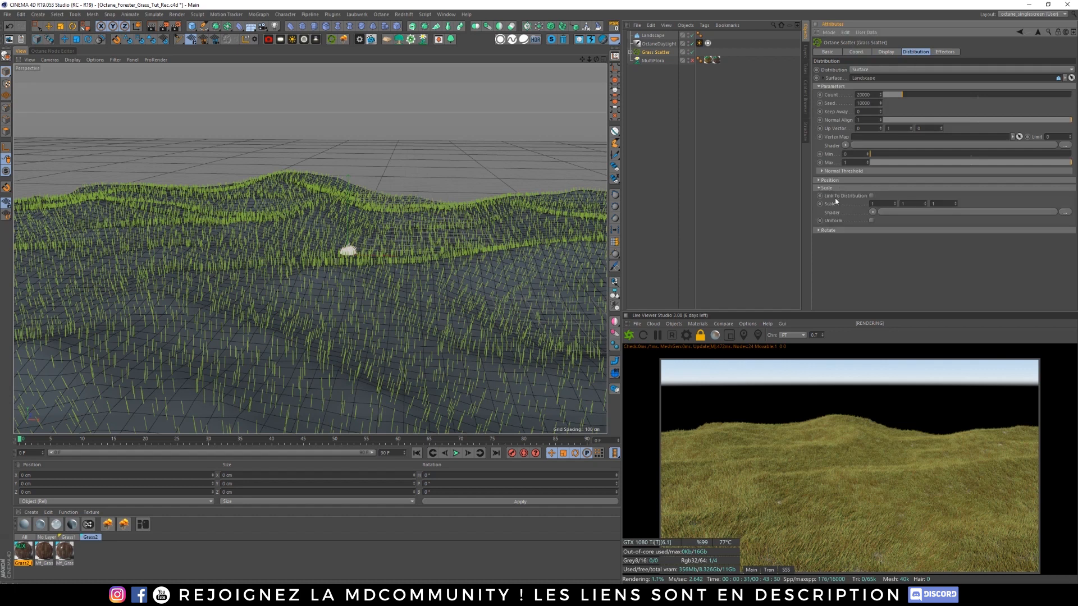
pyautogui.click(873, 213)
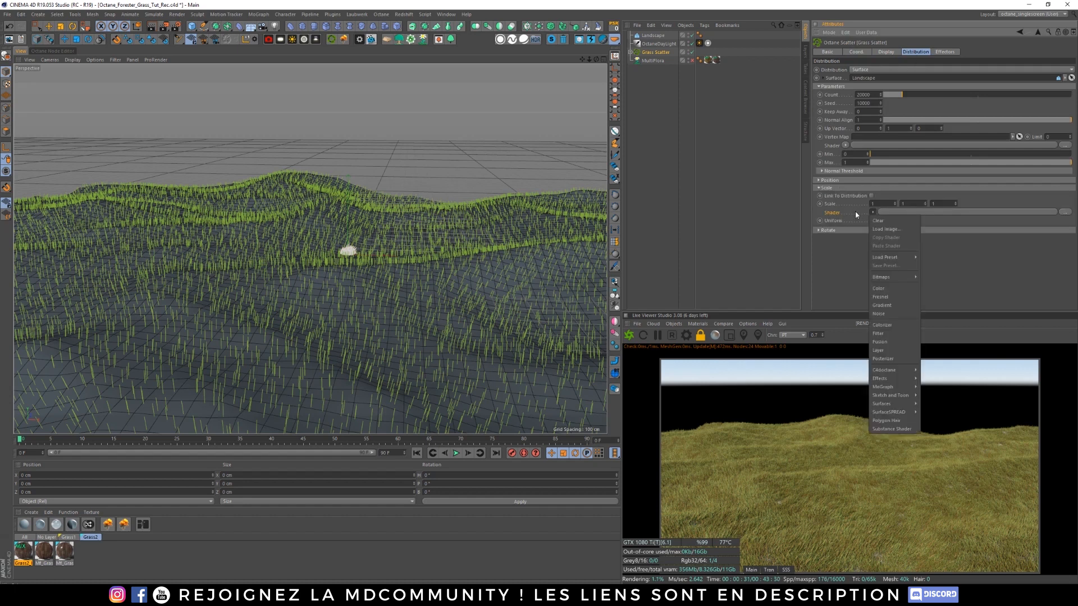
pyautogui.click(893, 314)
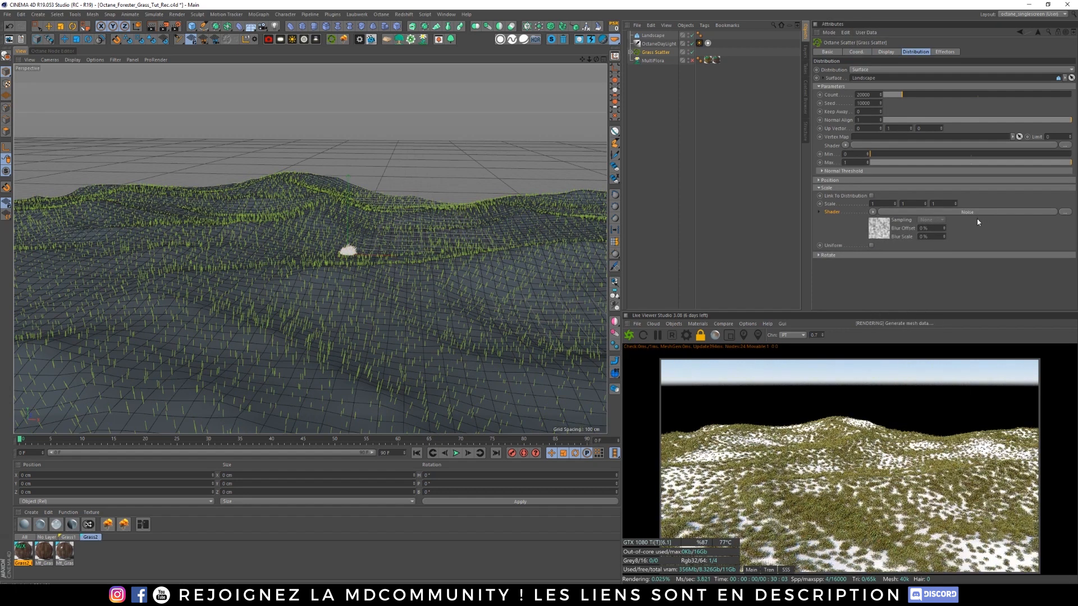
# Step: Set the scale shader's noise type to Blistered Turbulence and its global scale to 300%
pyautogui.click(914, 239)
pyautogui.click(1065, 147)
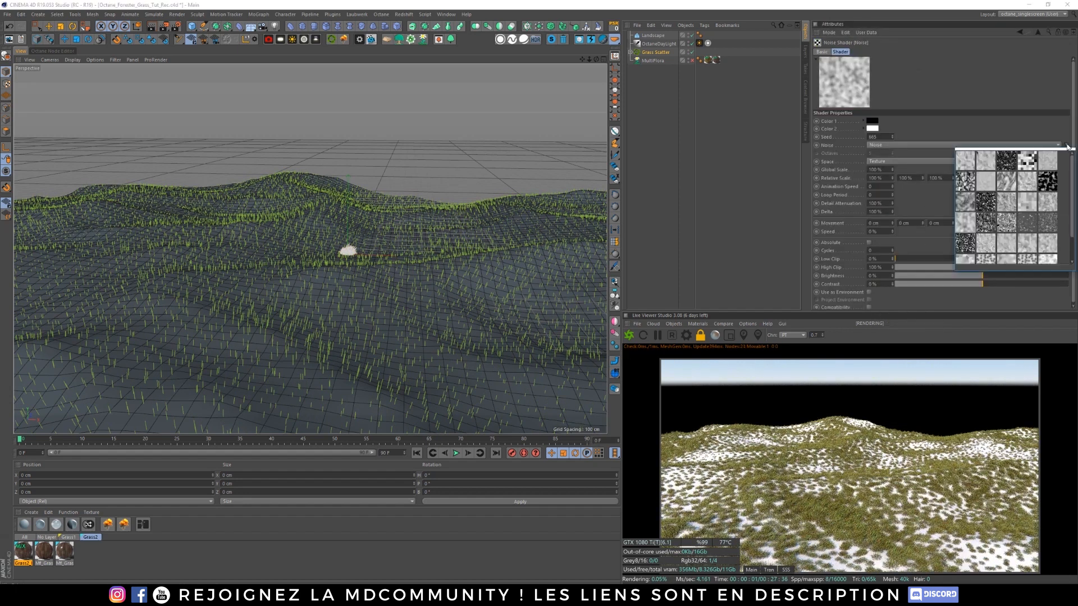
pyautogui.click(972, 187)
pyautogui.moveTo(889, 170); pyautogui.dragTo(798, 172)
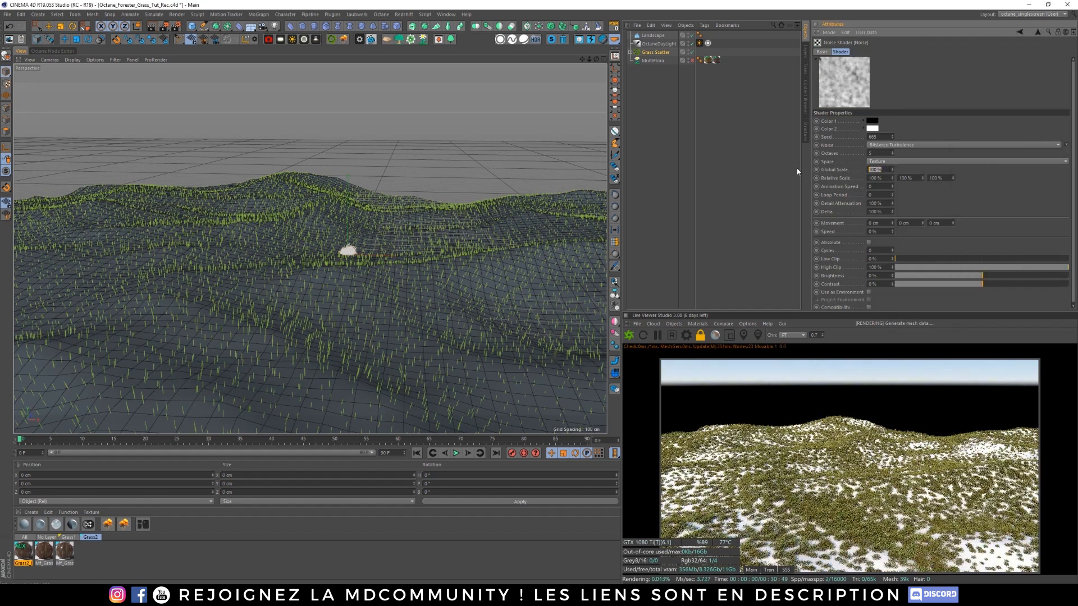
pyautogui.write('300')
pyautogui.press('Return')
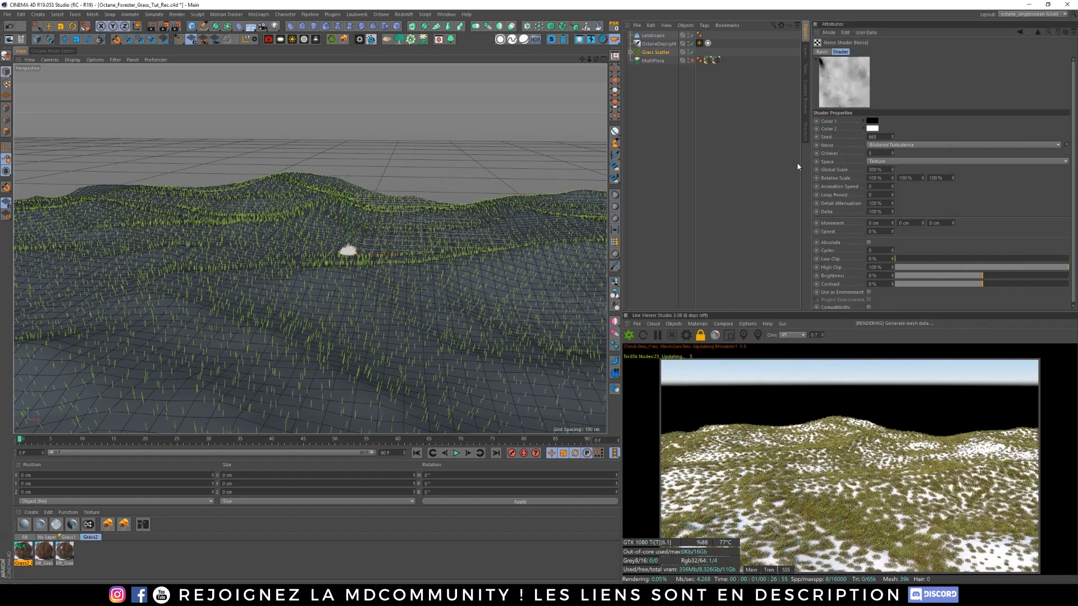
# Step: Adjust the noise to about 28% low clip, 43% high clip and -13% brightness, and return to the Grass Scatter settings
pyautogui.moveTo(902, 259); pyautogui.dragTo(941, 258)
pyautogui.moveTo(1067, 269); pyautogui.dragTo(966, 269)
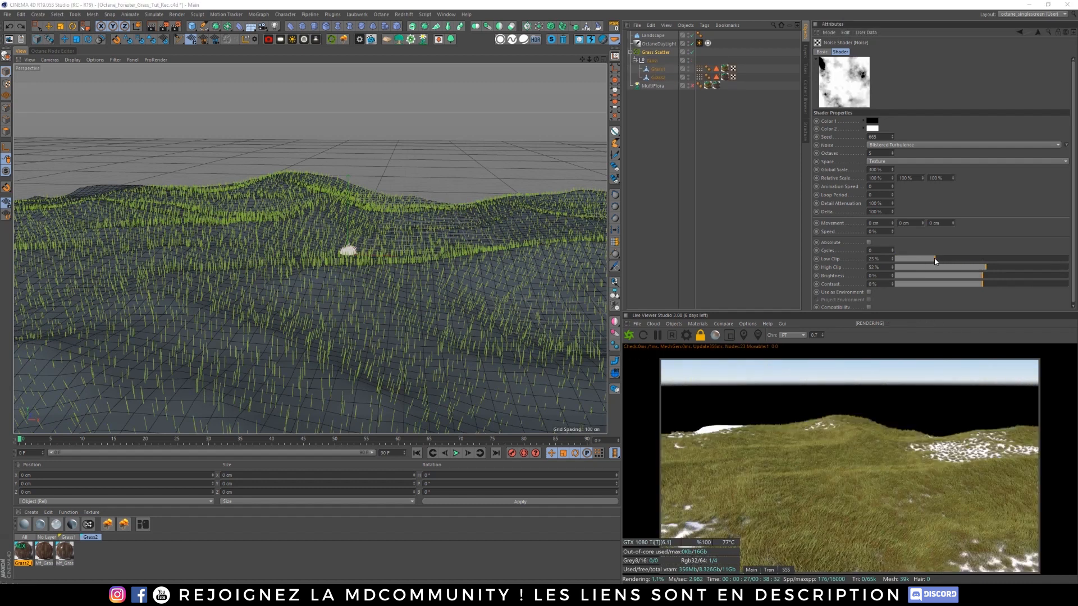
pyautogui.moveTo(935, 261); pyautogui.dragTo(972, 277)
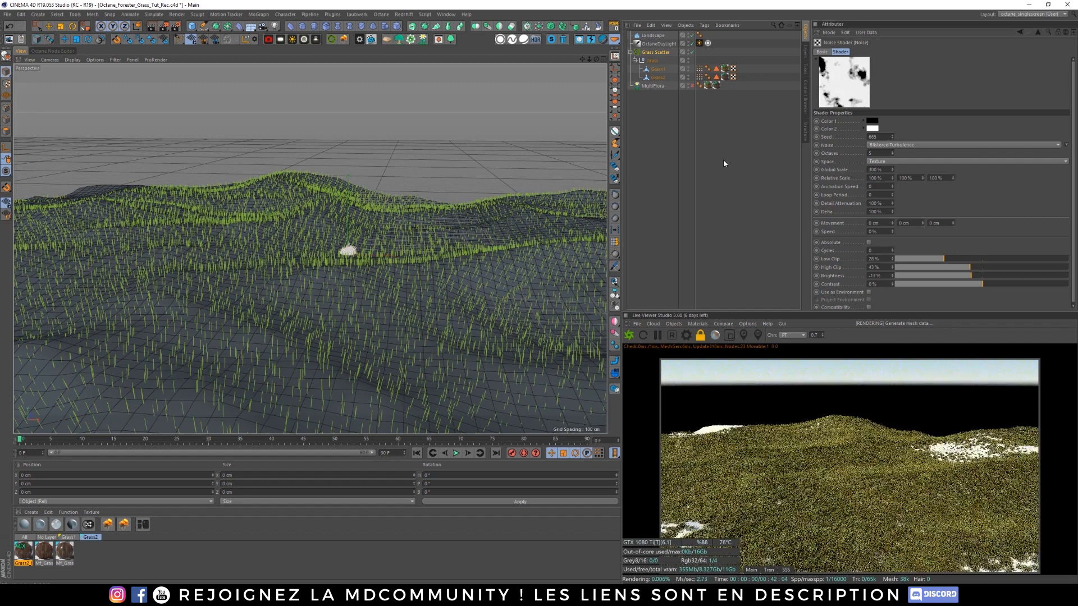
pyautogui.click(1038, 32)
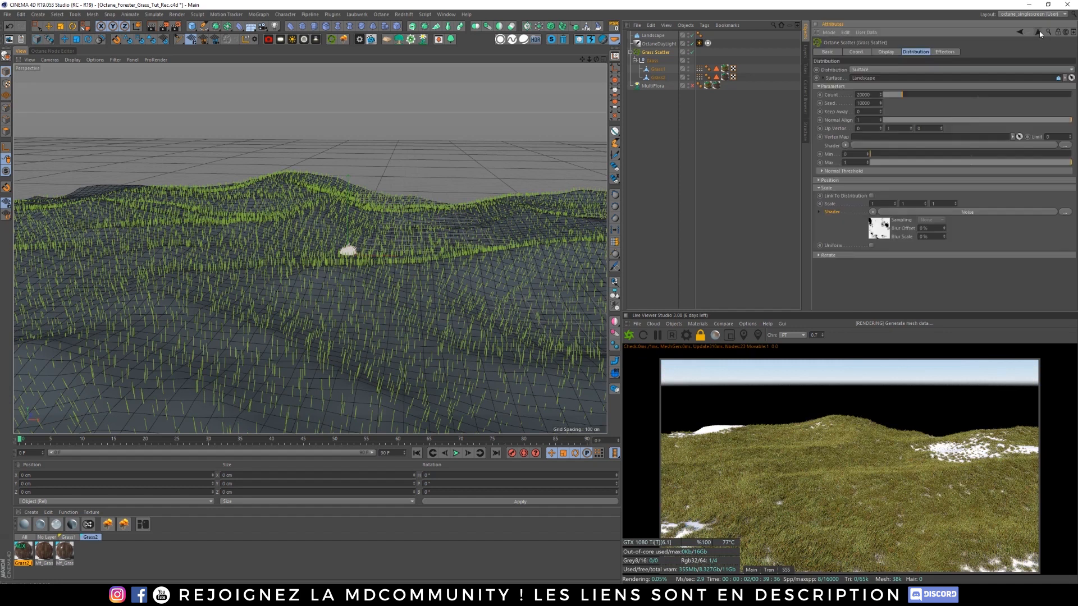
pyautogui.click(818, 187)
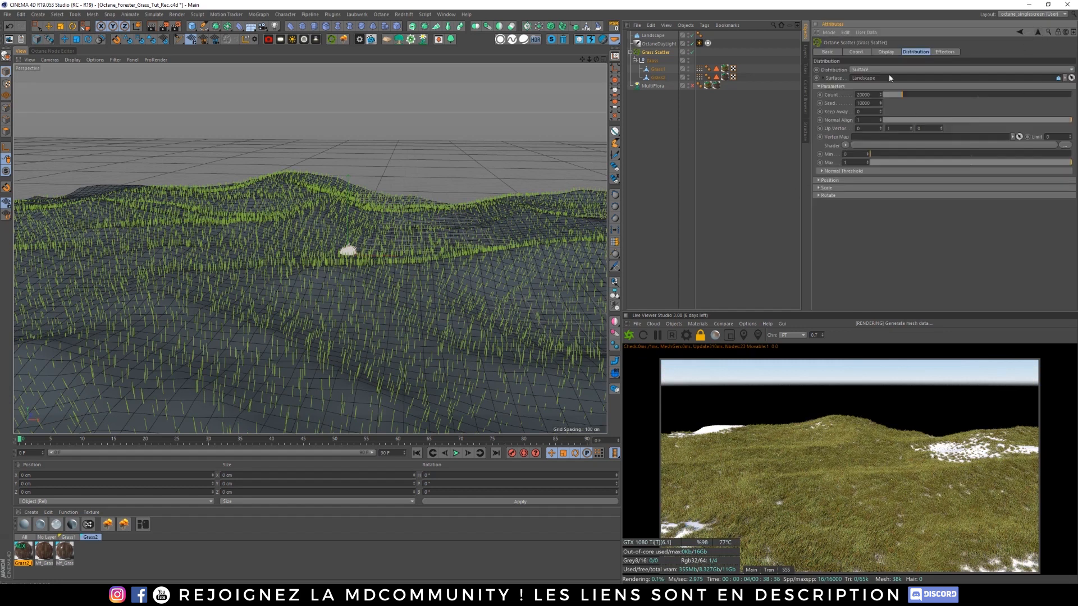
# Step: Create a MoGraph Random effector and add it to the Grass Scatter object's effectors
pyautogui.click(944, 52)
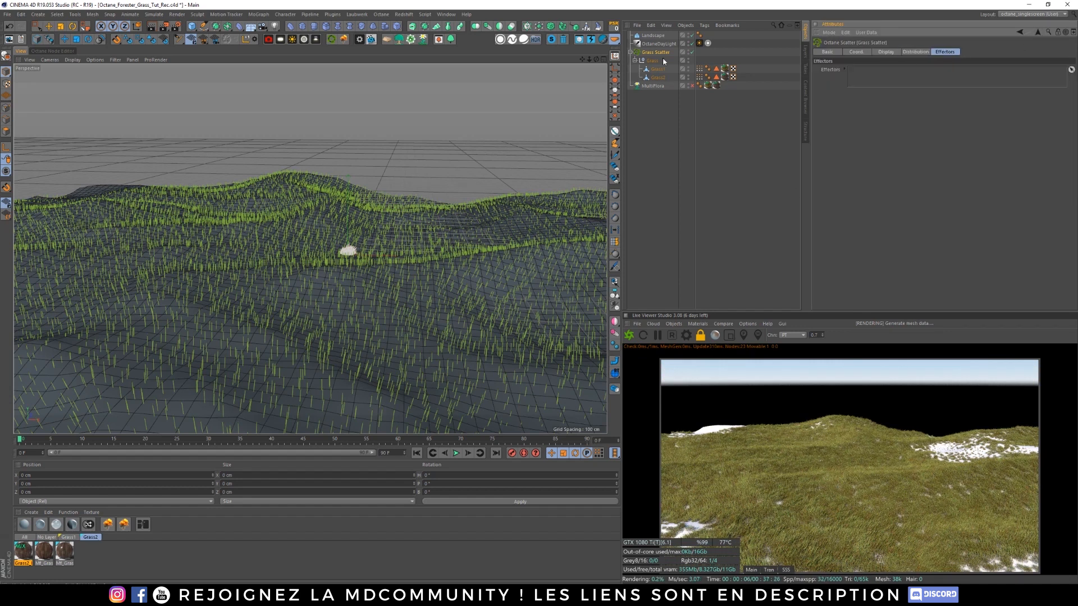
pyautogui.click(259, 14)
pyautogui.moveTo(292, 27)
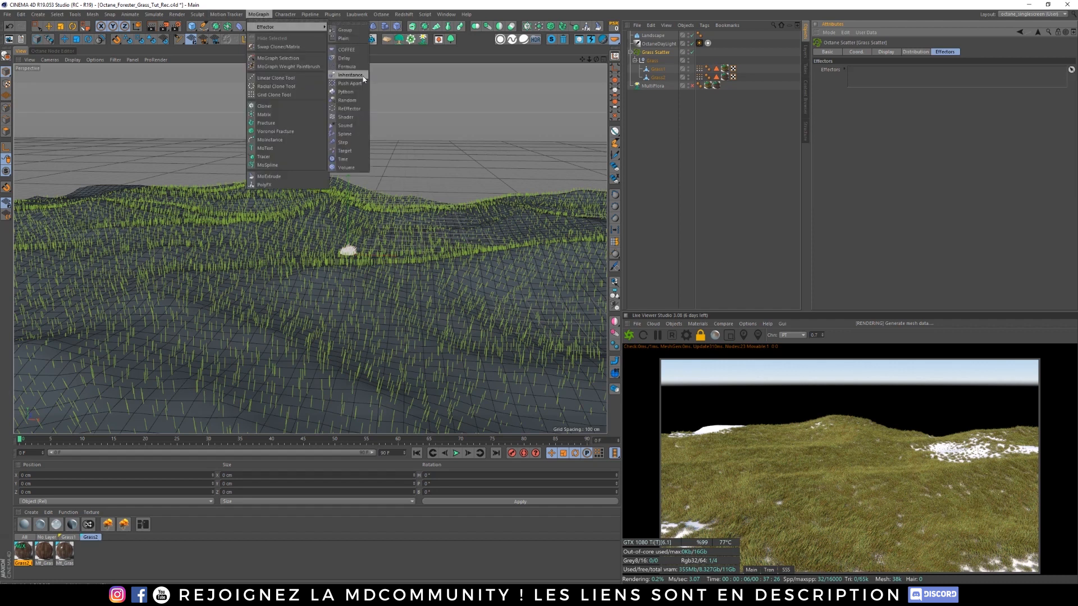
pyautogui.click(347, 100)
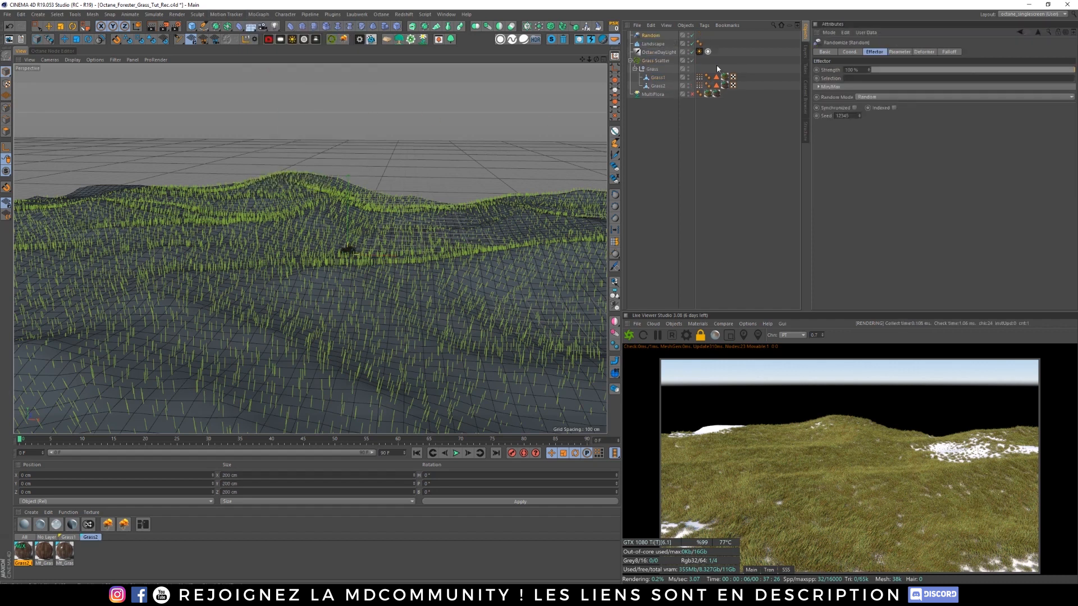
pyautogui.click(653, 61)
pyautogui.moveTo(663, 38); pyautogui.dragTo(905, 79)
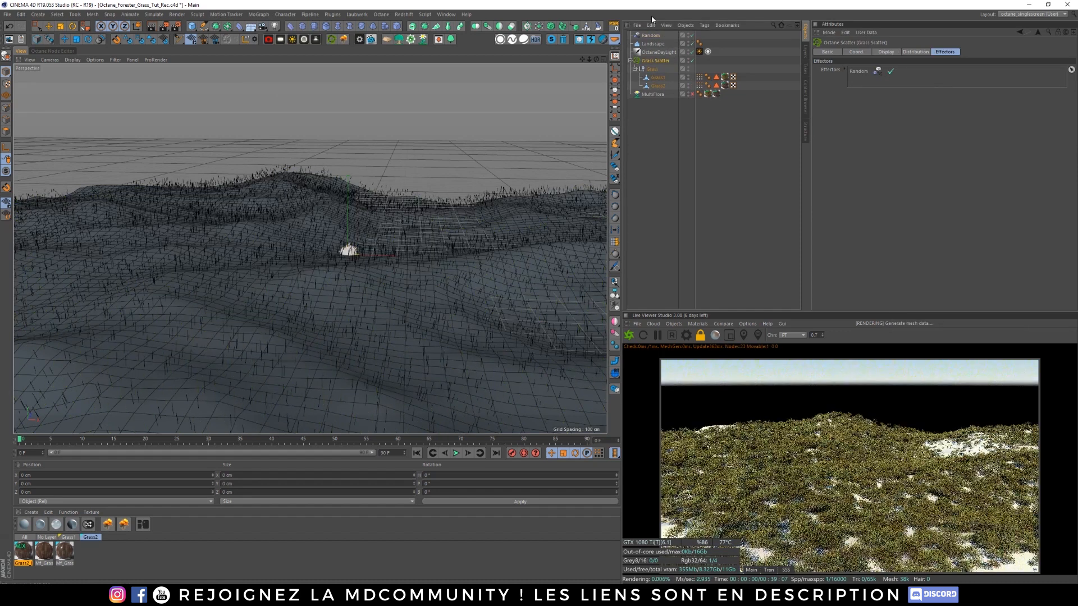
# Step: Set the Random effector's position variation to 2 cm on X, Y and Z
pyautogui.click(646, 35)
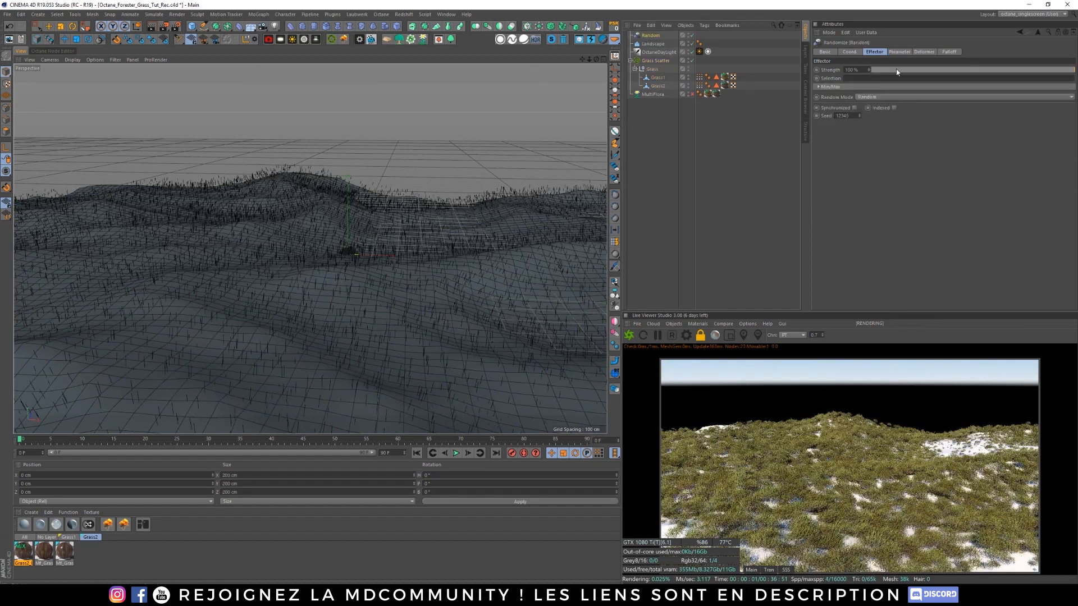
pyautogui.click(902, 53)
pyautogui.moveTo(864, 93); pyautogui.dragTo(770, 95)
pyautogui.write('2')
pyautogui.press('Tab')
pyautogui.write('2')
pyautogui.press('Tab')
pyautogui.write('2')
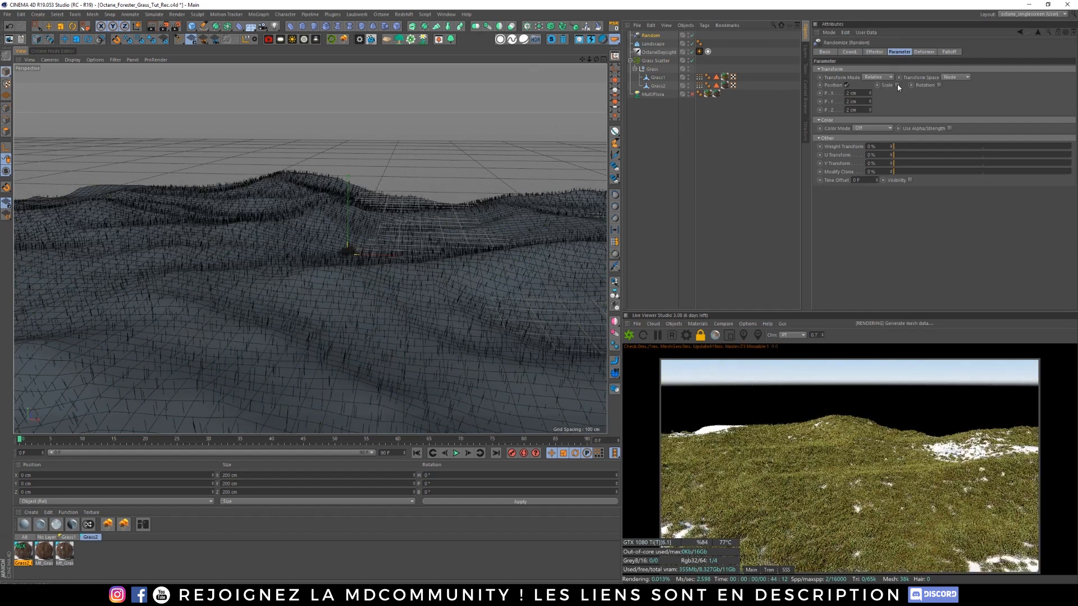
# Step: Enable uniform, absolute scale variation on the Random effector with a small fractional scale amount
pyautogui.click(897, 84)
pyautogui.click(918, 117)
pyautogui.click(921, 92)
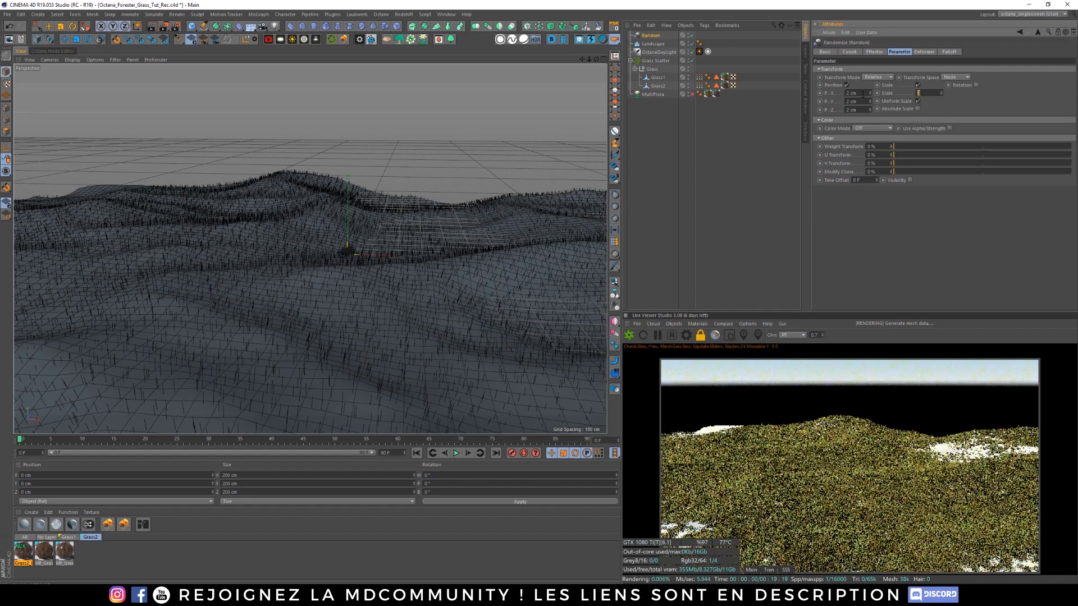
pyautogui.click(918, 108)
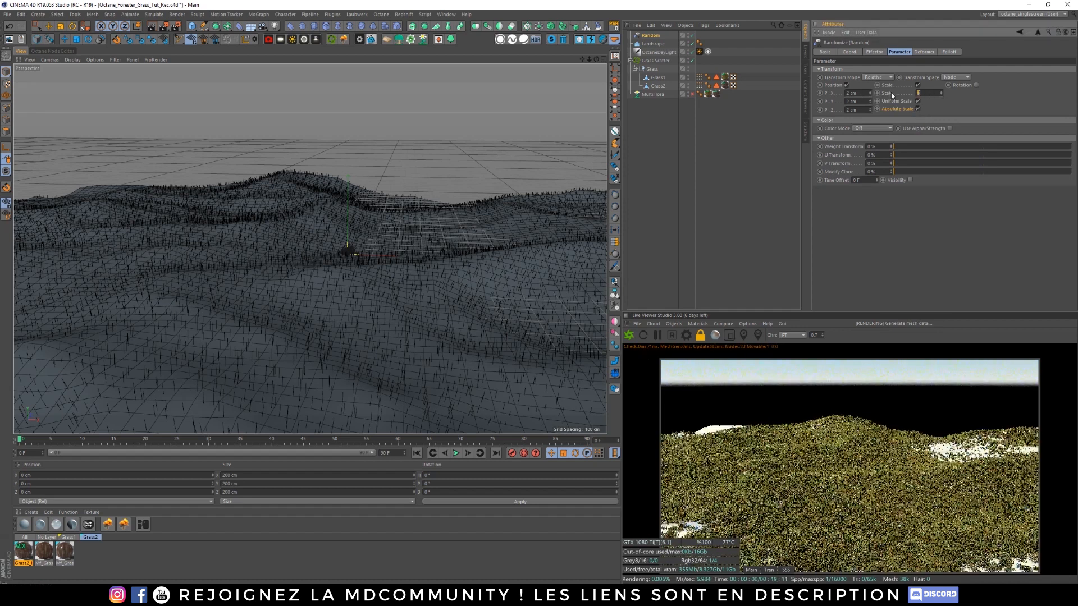
pyautogui.write('0.6')
pyautogui.press('Return')
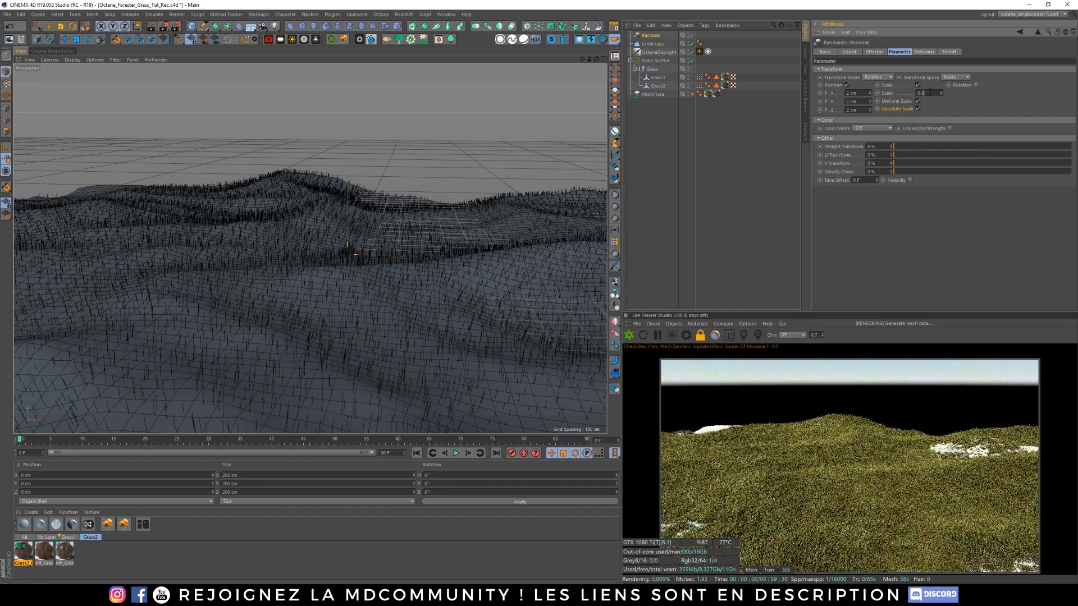
pyautogui.press('Return')
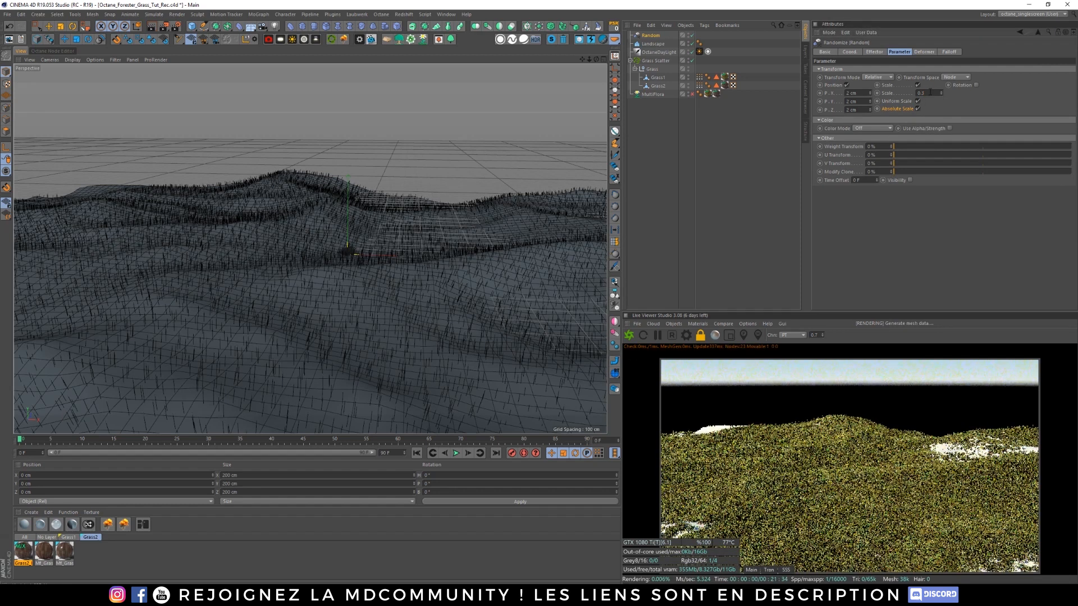
# Step: Enable rotation variation on the Random effector with 360° heading, 25° pitch and 25° bank
pyautogui.click(977, 84)
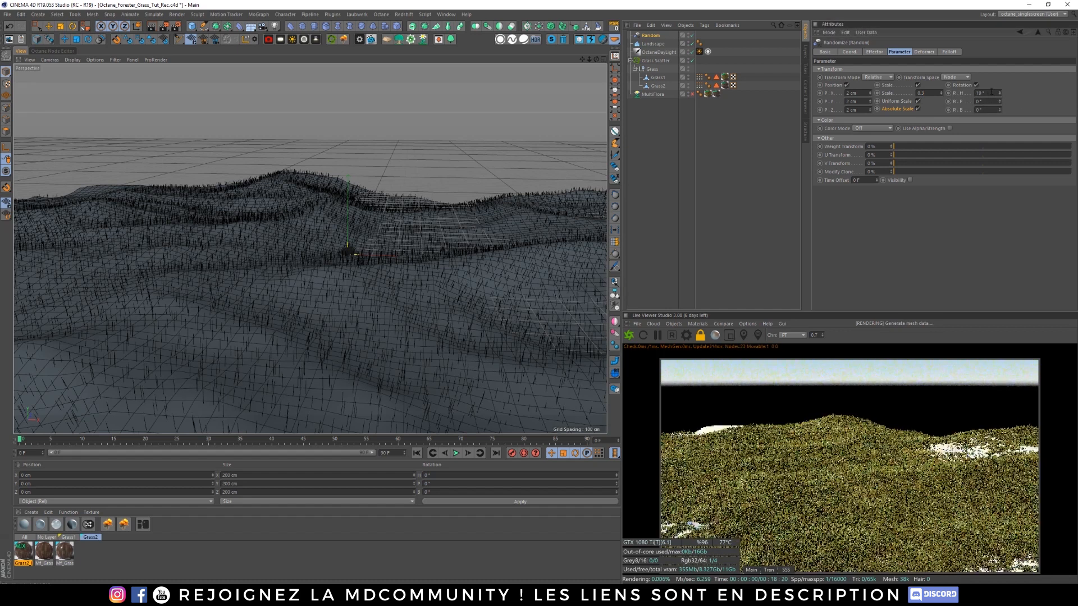
pyautogui.moveTo(986, 93); pyautogui.dragTo(944, 95)
pyautogui.write('360')
pyautogui.press('Return')
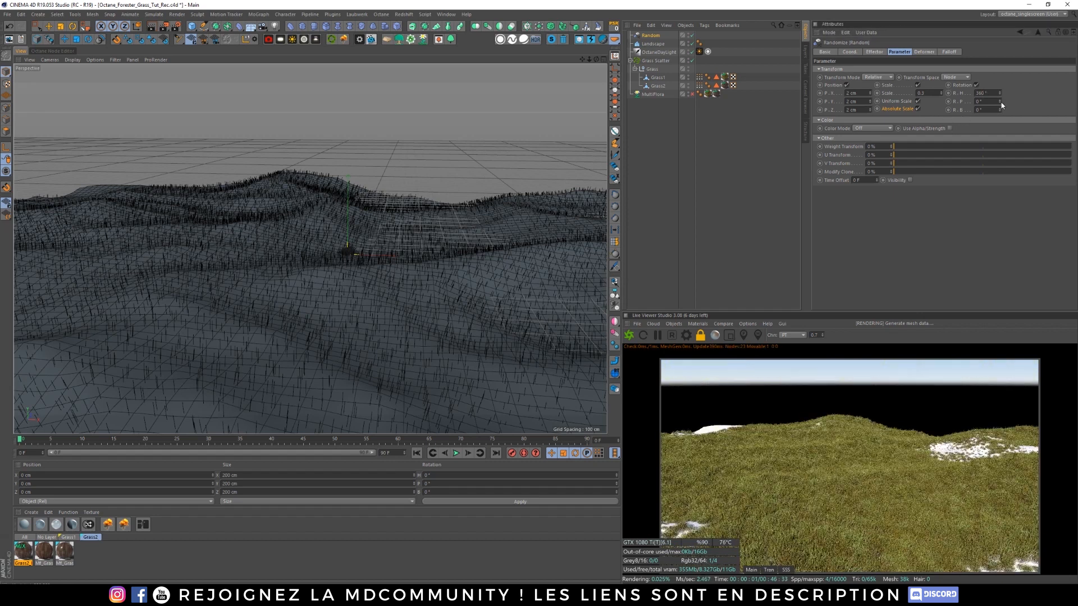
pyautogui.moveTo(989, 102); pyautogui.dragTo(935, 106)
pyautogui.write('25')
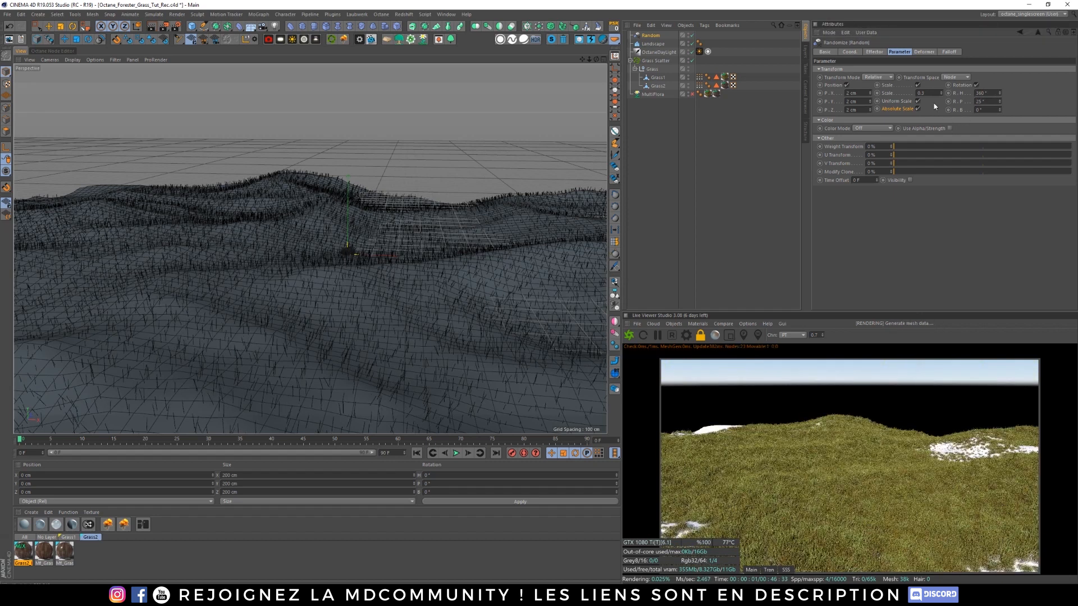
pyautogui.press('Tab')
pyautogui.write('25')
pyautogui.press('Return')
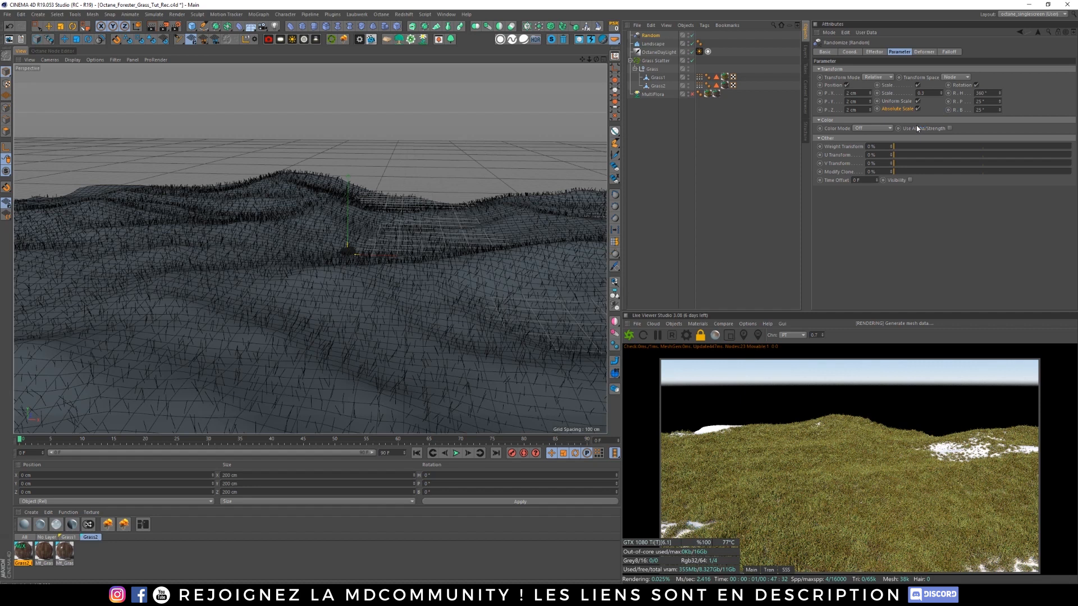
# Step: Create an Octane camera from a low, close view across the grassy hills with the sky above
pyautogui.click(660, 130)
pyautogui.click(631, 61)
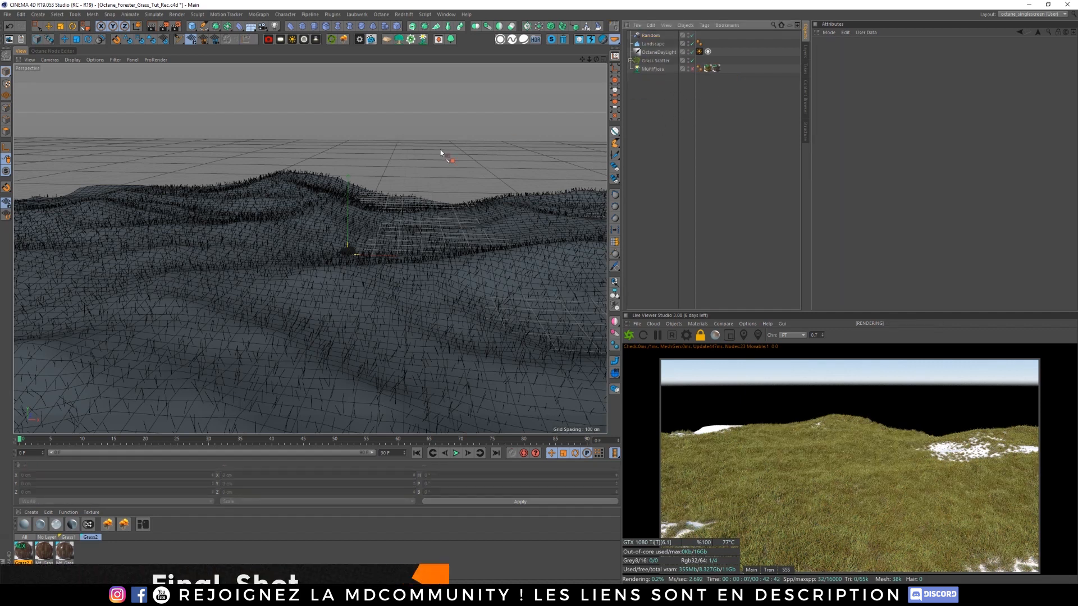
pyautogui.keyDown('alt'); pyautogui.moveTo(435, 209); pyautogui.dragTo(388, 218, button='right'); pyautogui.keyUp('alt')
pyautogui.keyDown('alt'); pyautogui.moveTo(389, 218); pyautogui.dragTo(451, 269); pyautogui.keyUp('alt')
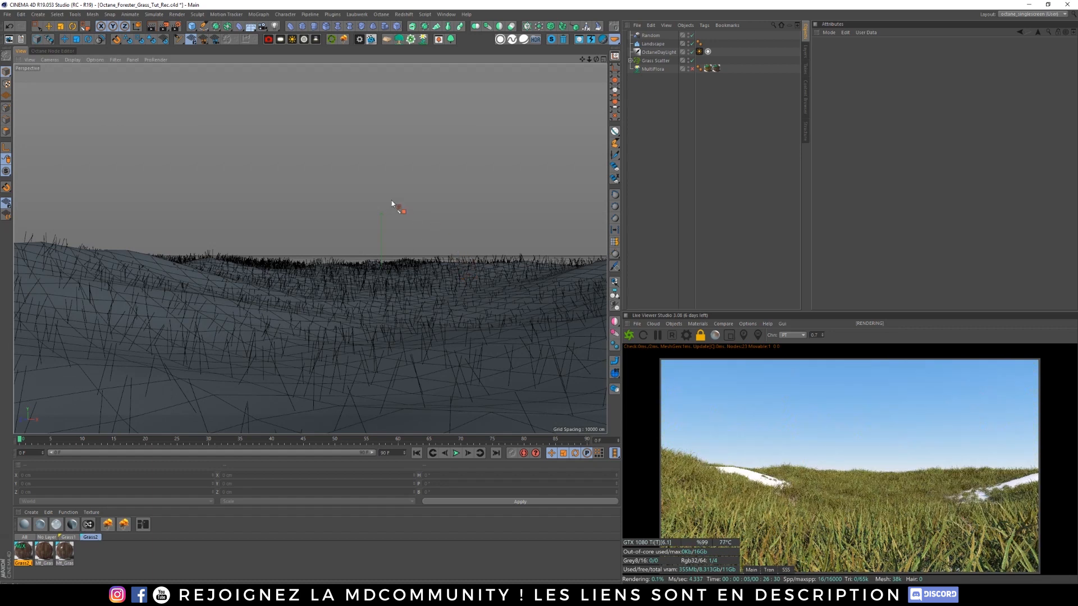
pyautogui.click(281, 40)
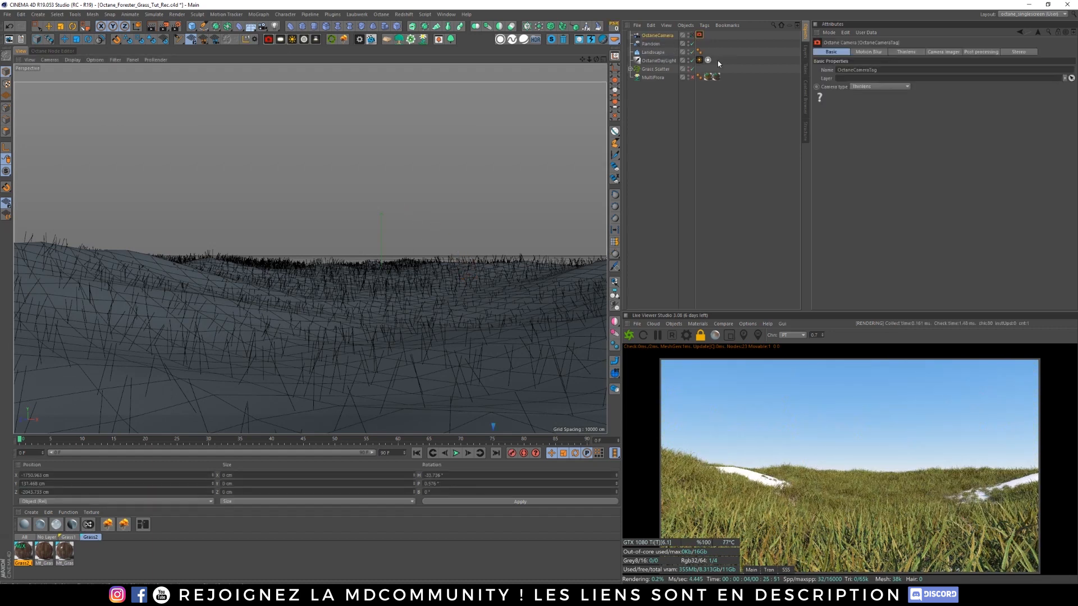
# Step: Give the Octane camera depth of field with auto focus off, a 1 cm aperture and focus picked on the foreground grass
pyautogui.click(906, 52)
pyautogui.click(873, 77)
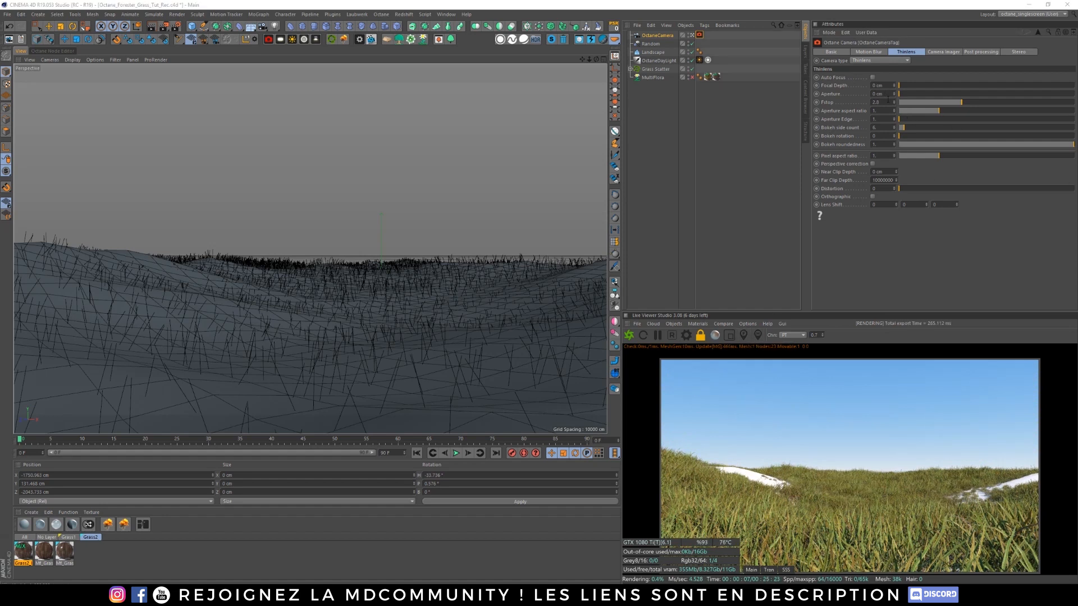
pyautogui.click(882, 94)
pyautogui.write('1')
pyautogui.press('Return')
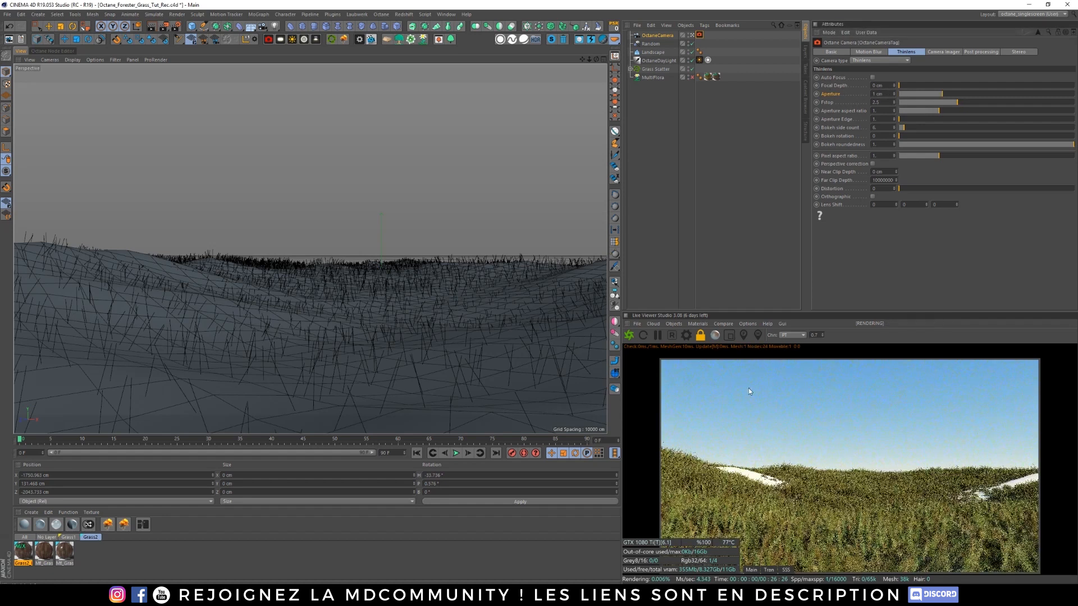
pyautogui.click(744, 335)
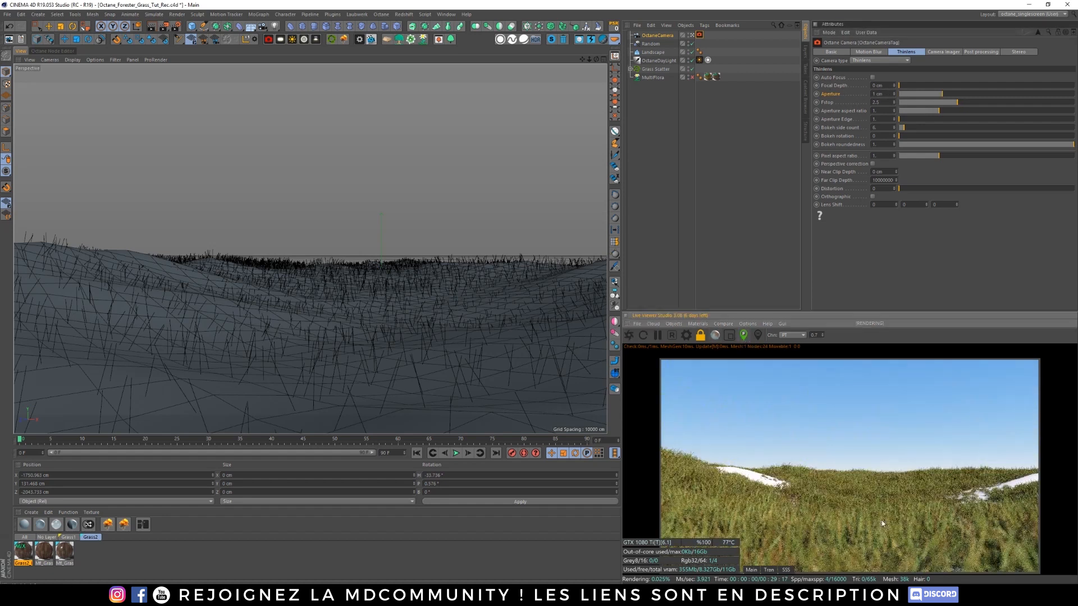
pyautogui.click(823, 520)
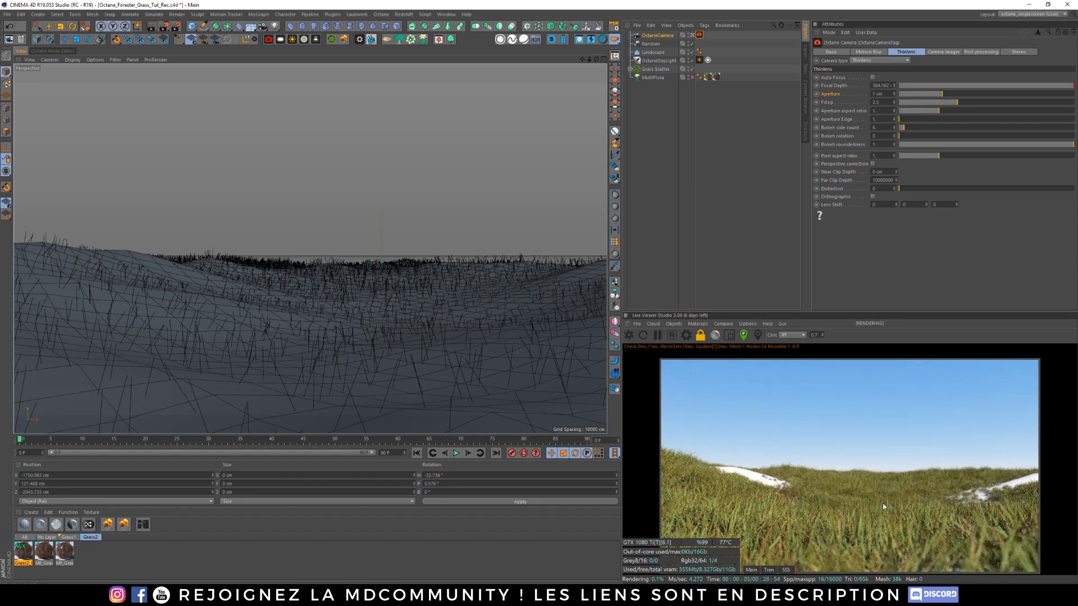
# Step: Set the Octane camera's aperture to 1.5 cm, aperture aspect ratio and aperture edge to 2, and bokeh side count to 3
pyautogui.moveTo(887, 95); pyautogui.dragTo(838, 96)
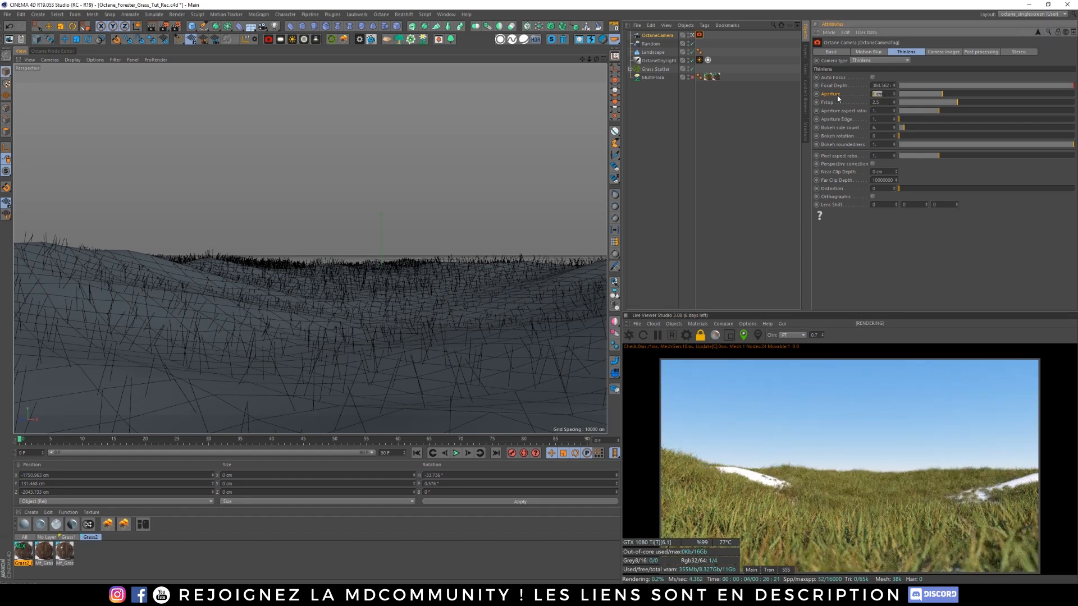
pyautogui.write('1.5')
pyautogui.press('Return')
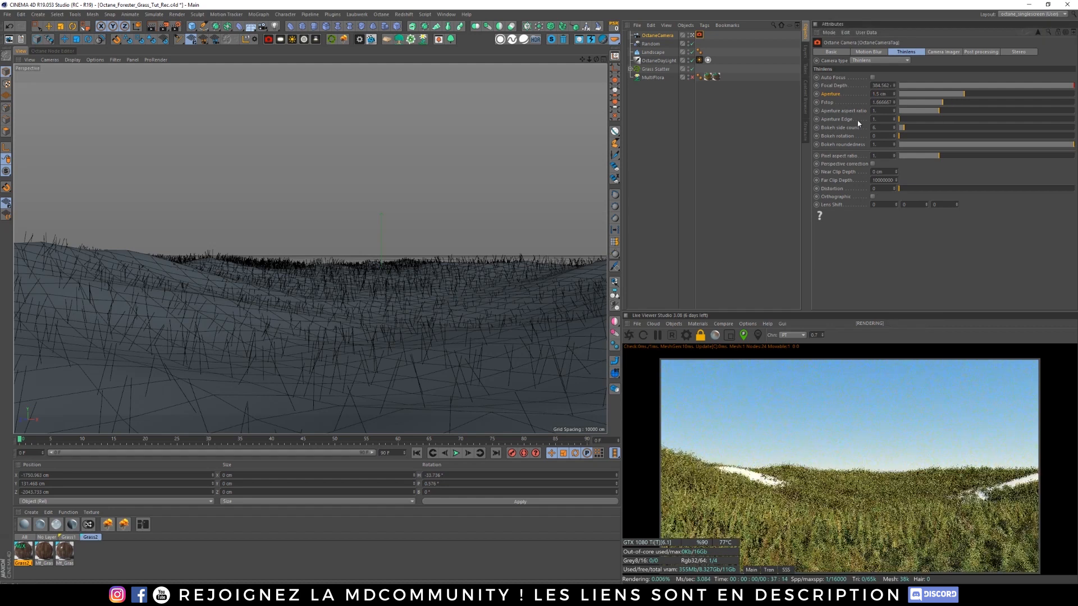
pyautogui.doubleClick(875, 112)
pyautogui.write('2')
pyautogui.click(878, 119)
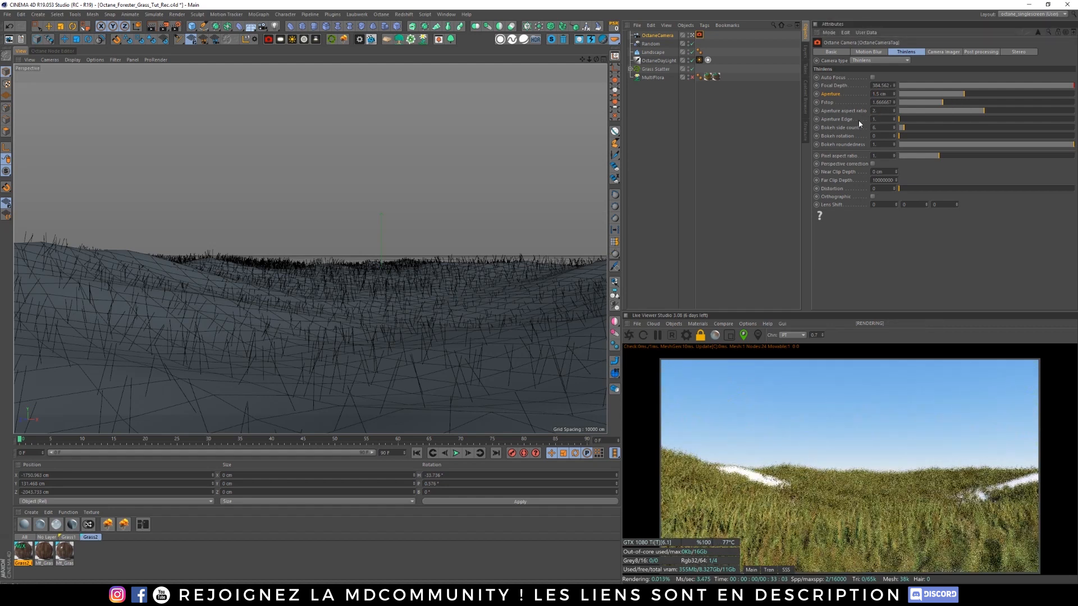
pyautogui.press('Return')
pyautogui.click(883, 127)
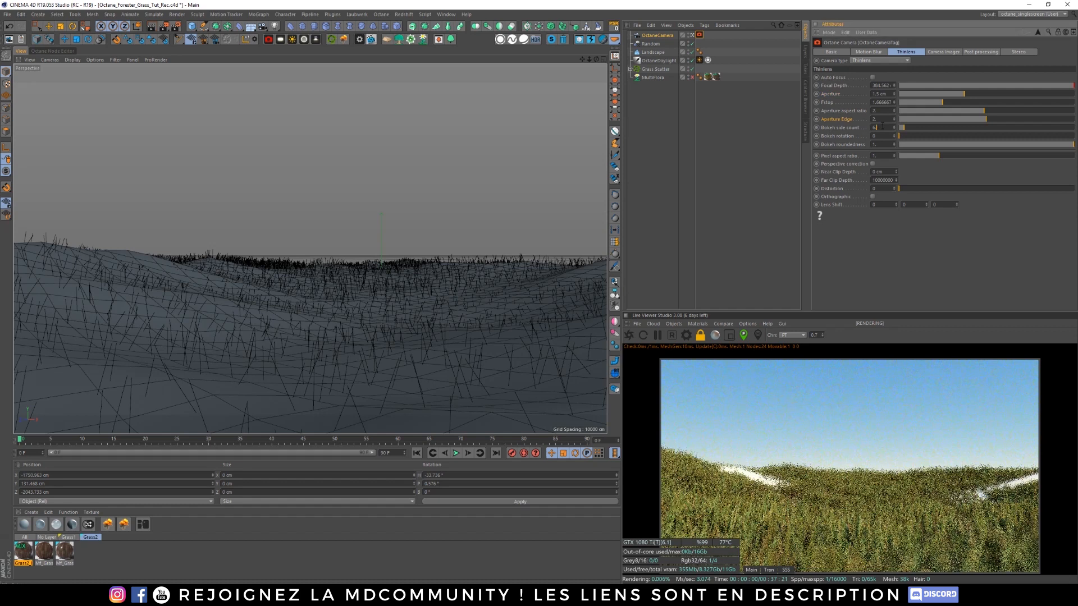
pyautogui.write('3')
pyautogui.press('Return')
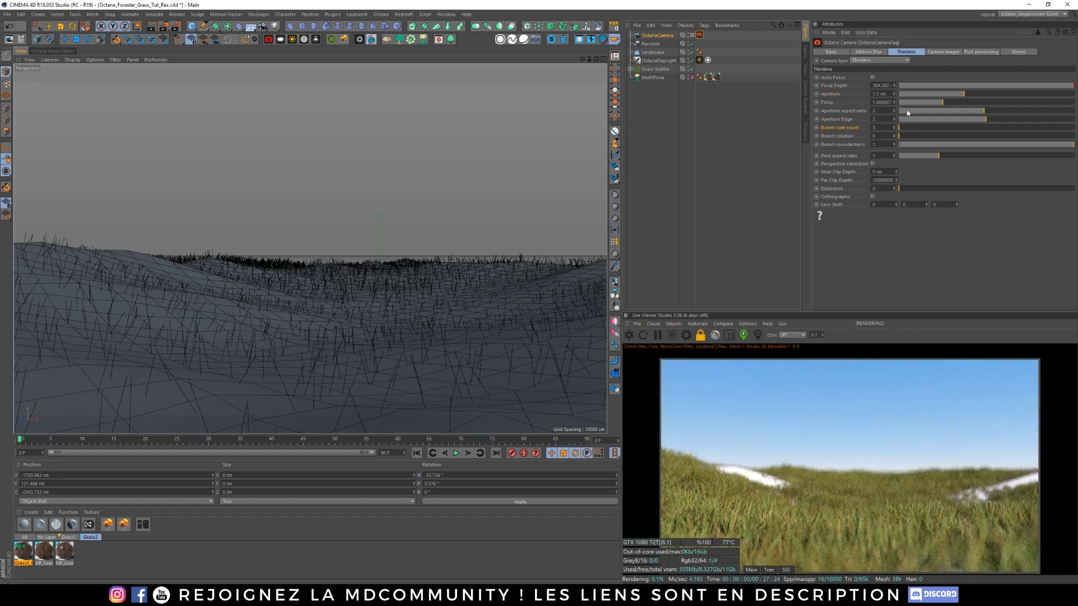
# Step: Set the Octane camera's aperture to 1 cm
pyautogui.moveTo(887, 94); pyautogui.dragTo(825, 92)
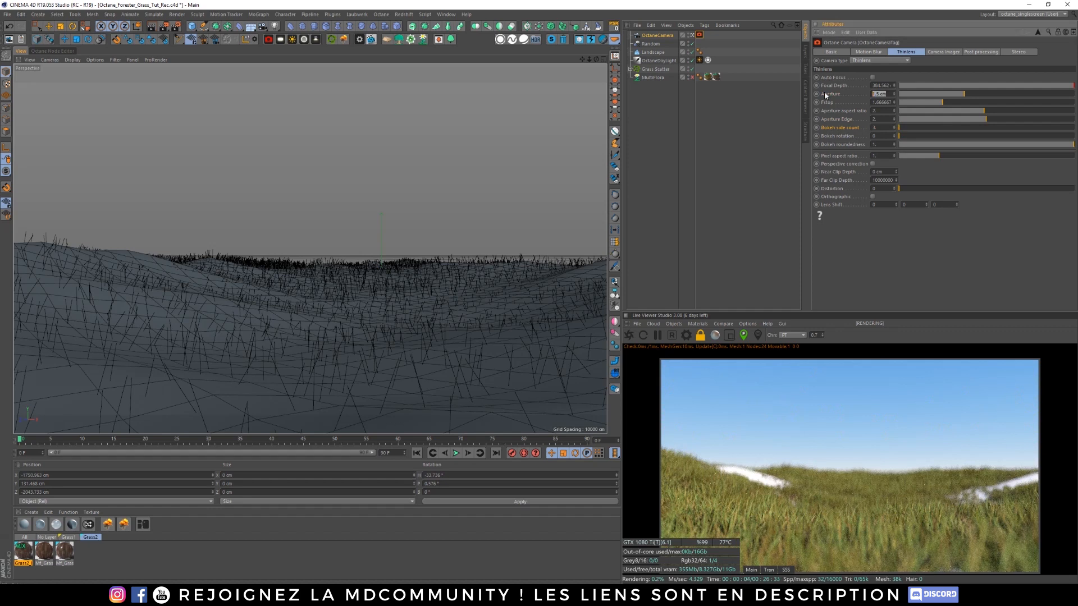
pyautogui.write('1')
pyautogui.press('Return')
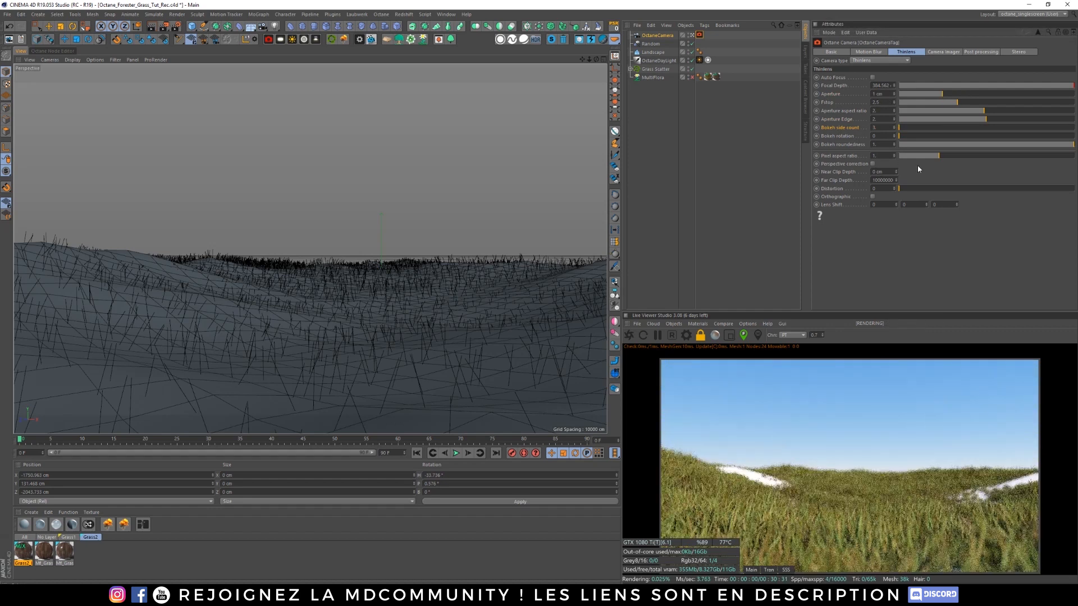
# Step: Enable the camera imager on the Octane camera and choose the Agfacolor_HDC_200_plusCD response
pyautogui.click(937, 52)
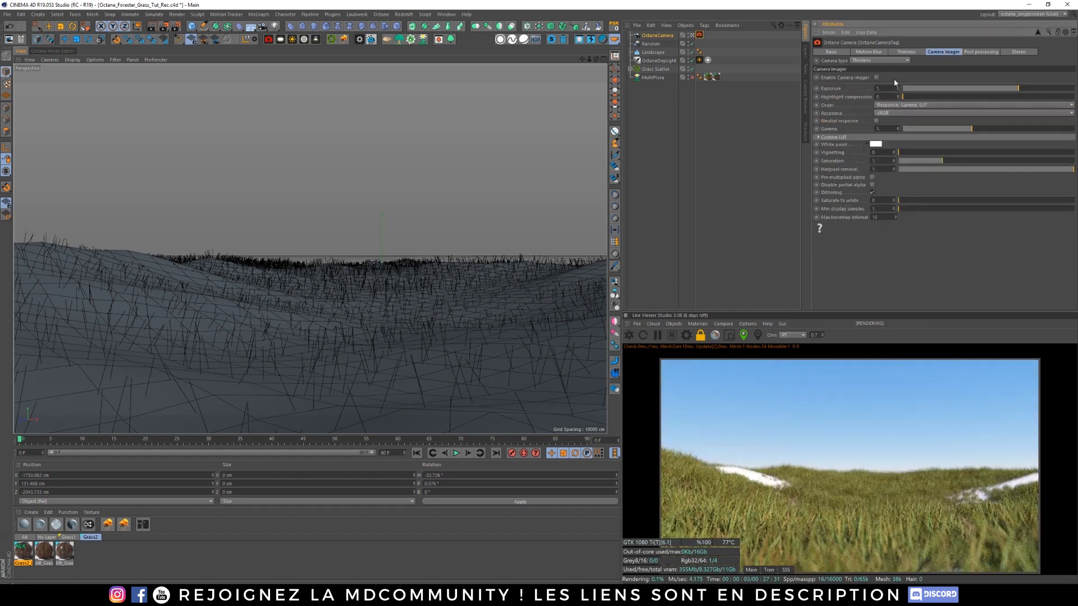
pyautogui.click(877, 77)
pyautogui.click(901, 114)
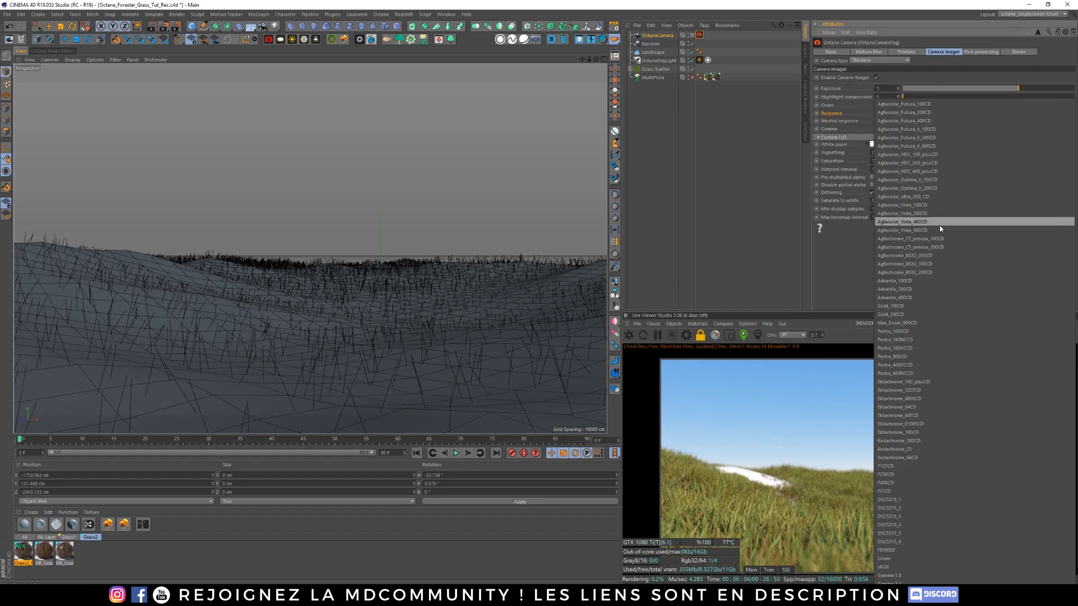
pyautogui.click(941, 164)
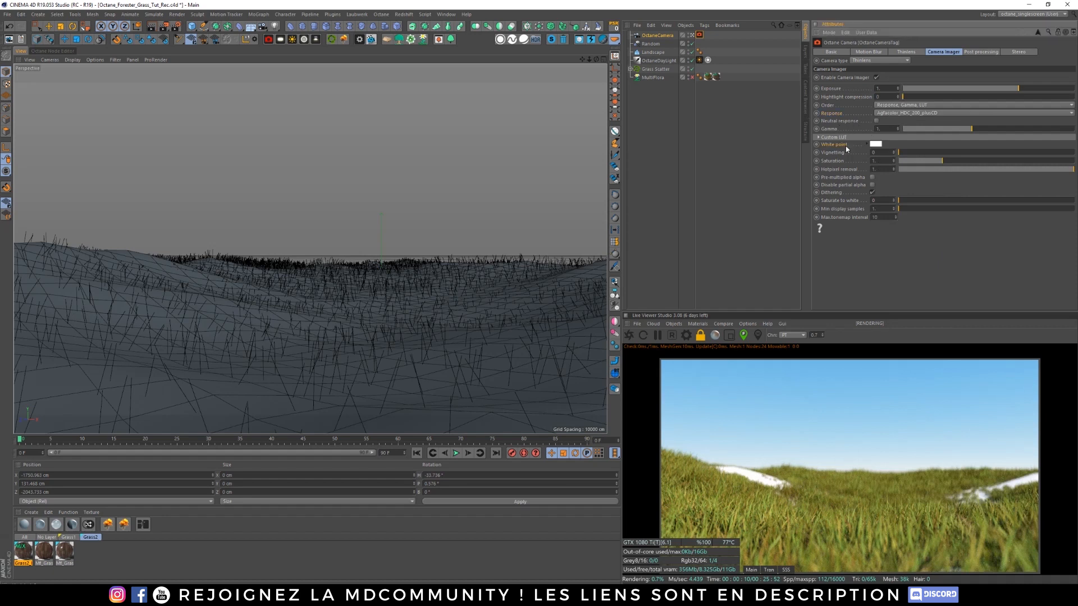
# Step: Tint the camera imager's white point pale blue, with a hue of about 193° and a saturation of about 24%
pyautogui.click(876, 144)
pyautogui.click(894, 145)
pyautogui.click(895, 145)
pyautogui.moveTo(864, 153); pyautogui.dragTo(868, 159)
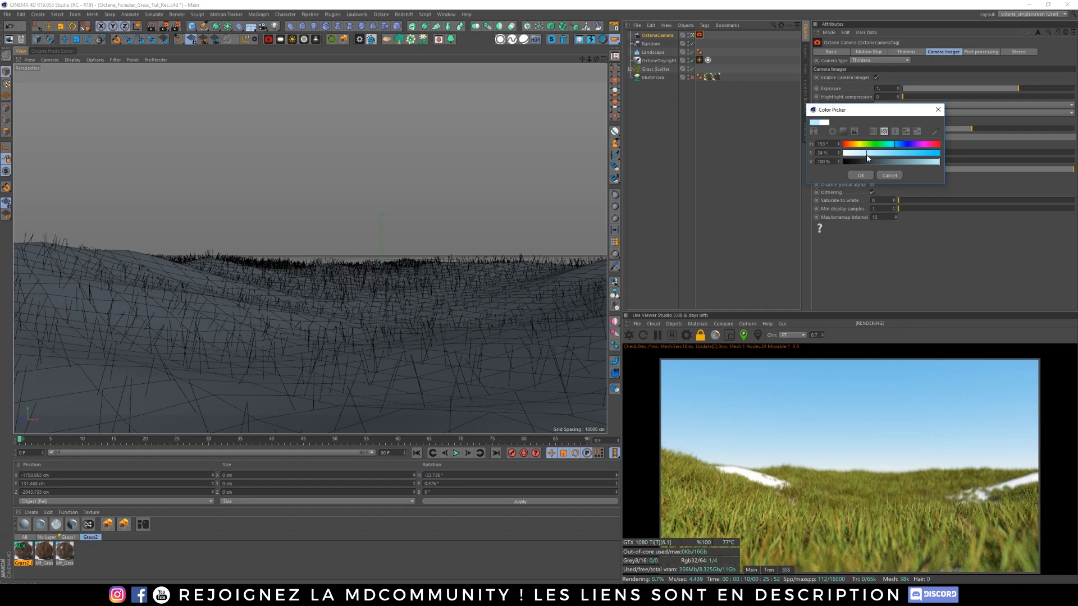
pyautogui.click(869, 175)
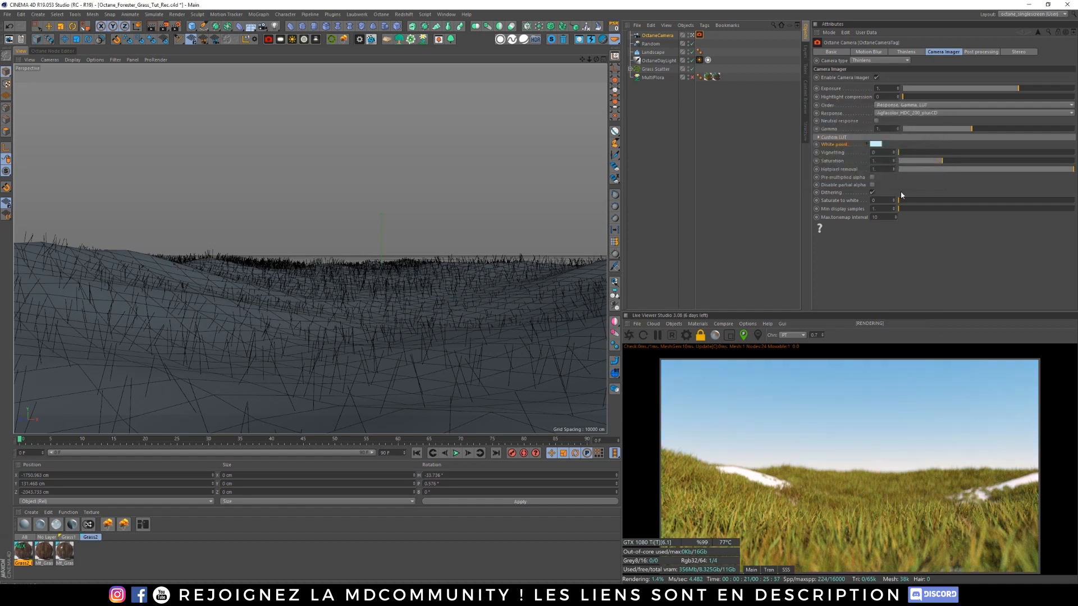
# Step: Reorder the object list so the Octane daylight sits directly below the Octane camera, and clear the selection
pyautogui.click(946, 249)
pyautogui.click(976, 52)
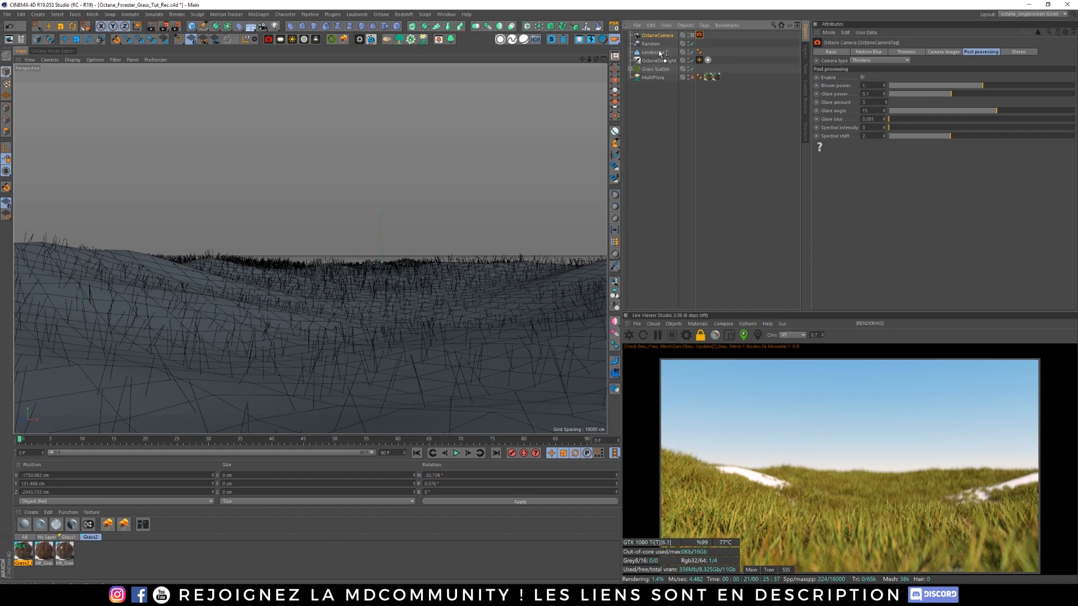
pyautogui.moveTo(650, 43); pyautogui.dragTo(658, 40)
pyautogui.click(662, 114)
# Step: Restart the live render and add an Octane HDRI environment to the scene
pyautogui.click(675, 324)
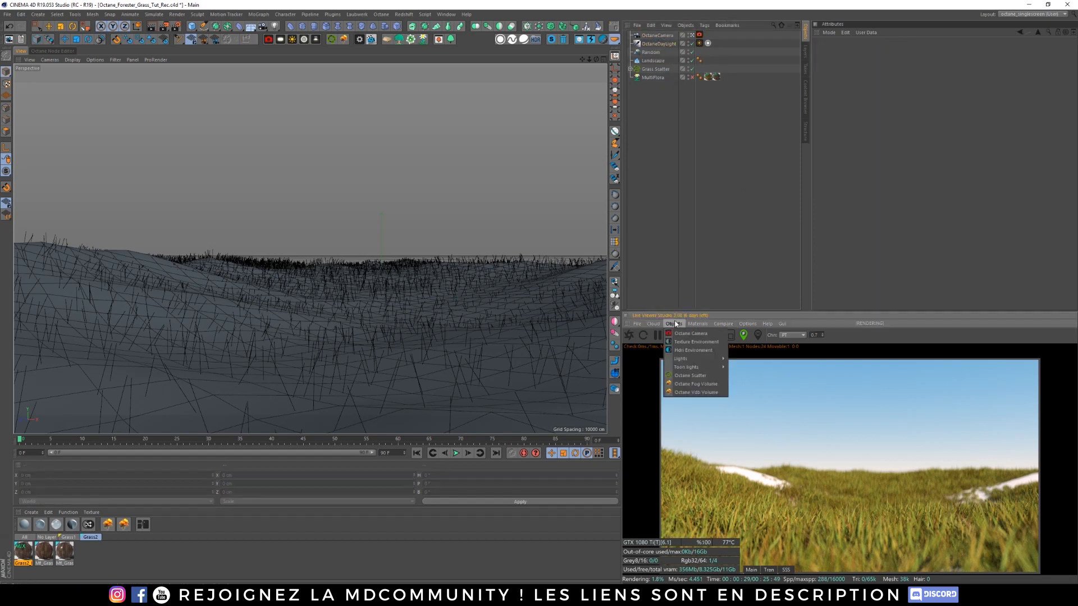
pyautogui.click(626, 325)
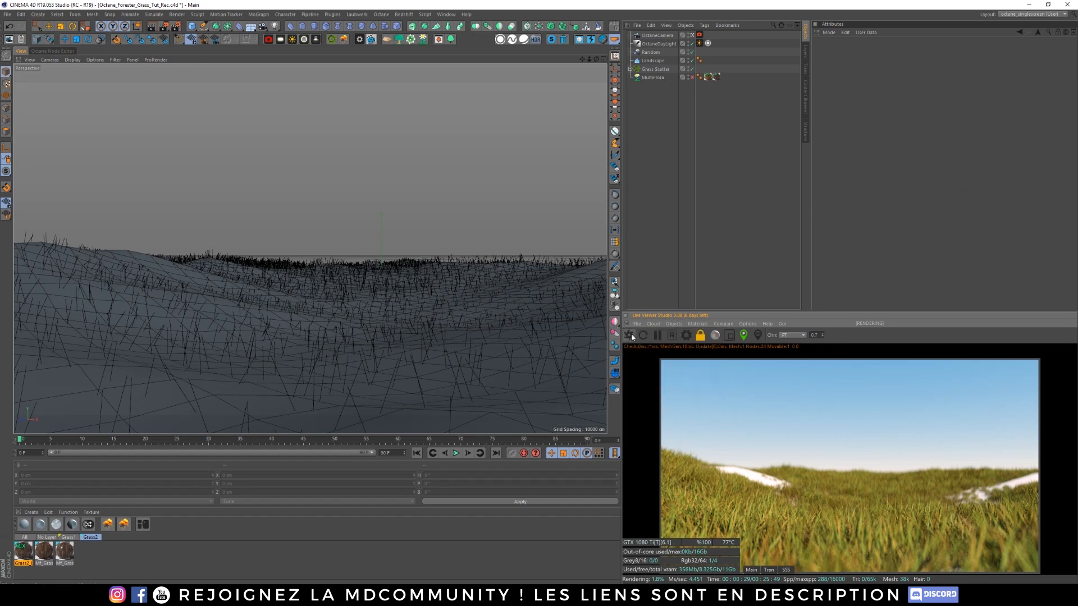
pyautogui.click(630, 335)
pyautogui.click(674, 324)
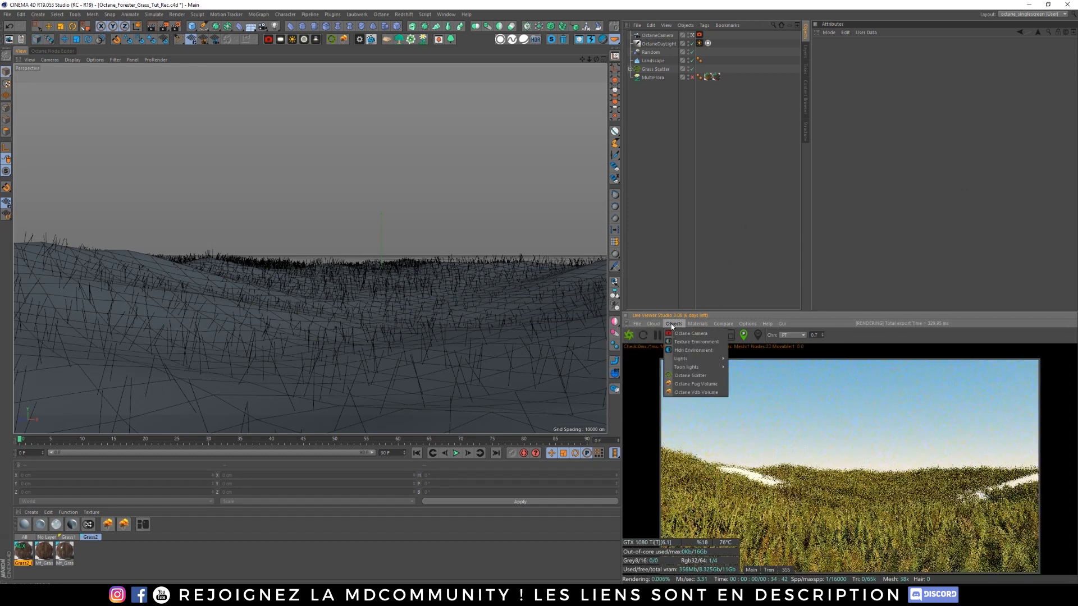
pyautogui.click(683, 350)
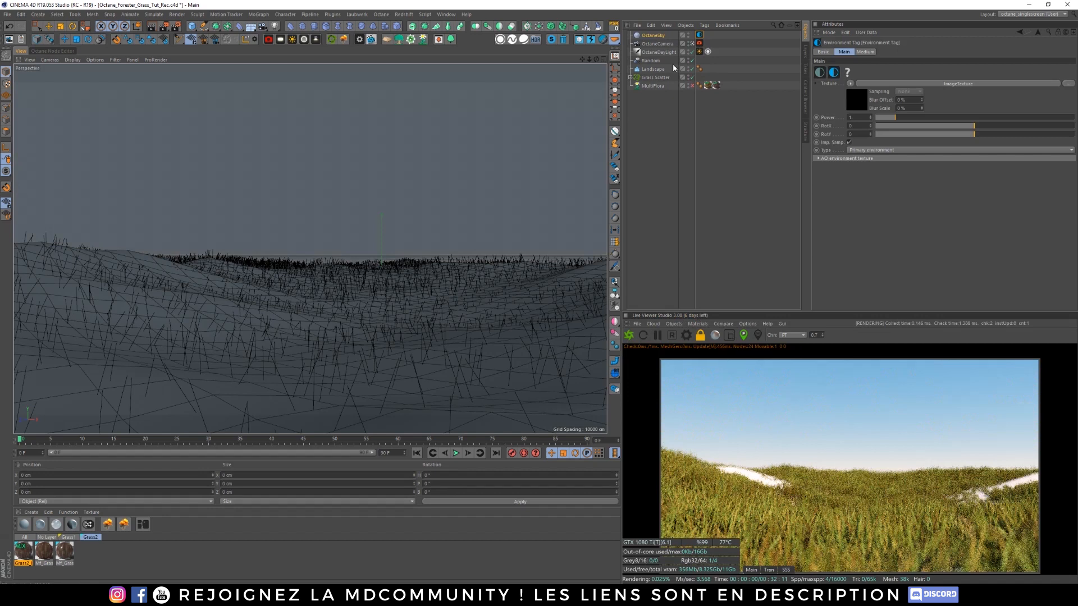
# Step: Add an HDRI Link tag to the Octane sky and link it with the environment tag's image texture
pyautogui.rightClick(667, 36)
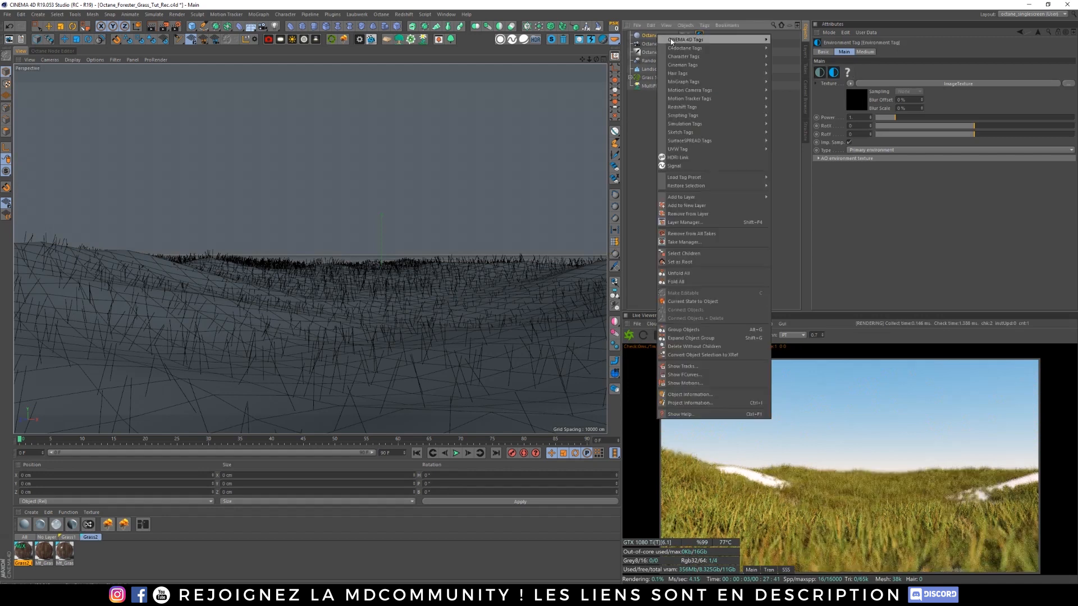
pyautogui.click(697, 159)
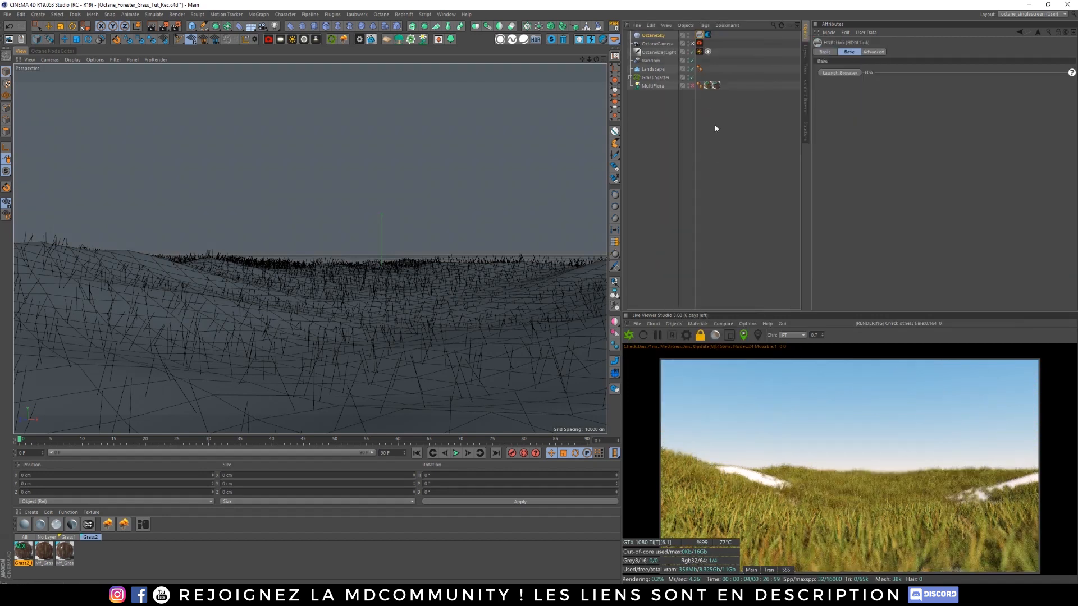
pyautogui.click(700, 34)
pyautogui.moveTo(835, 86); pyautogui.dragTo(700, 34)
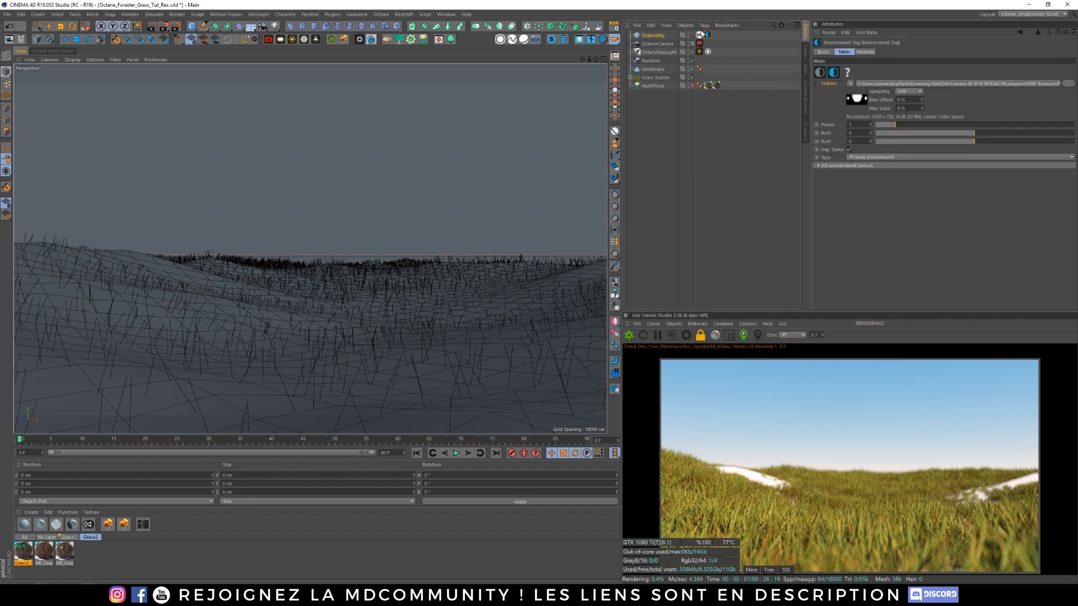
pyautogui.click(699, 35)
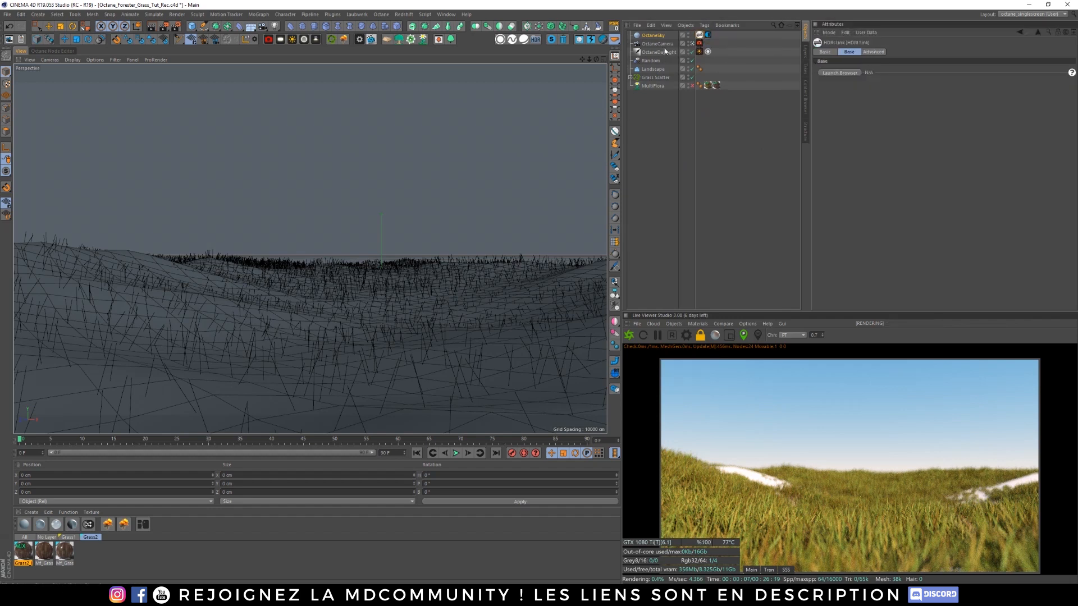
# Step: Move the Octane daylight directly below the Octane sky and enable Mix sky texture on its daylight tag
pyautogui.click(699, 52)
pyautogui.moveTo(663, 52); pyautogui.dragTo(665, 39)
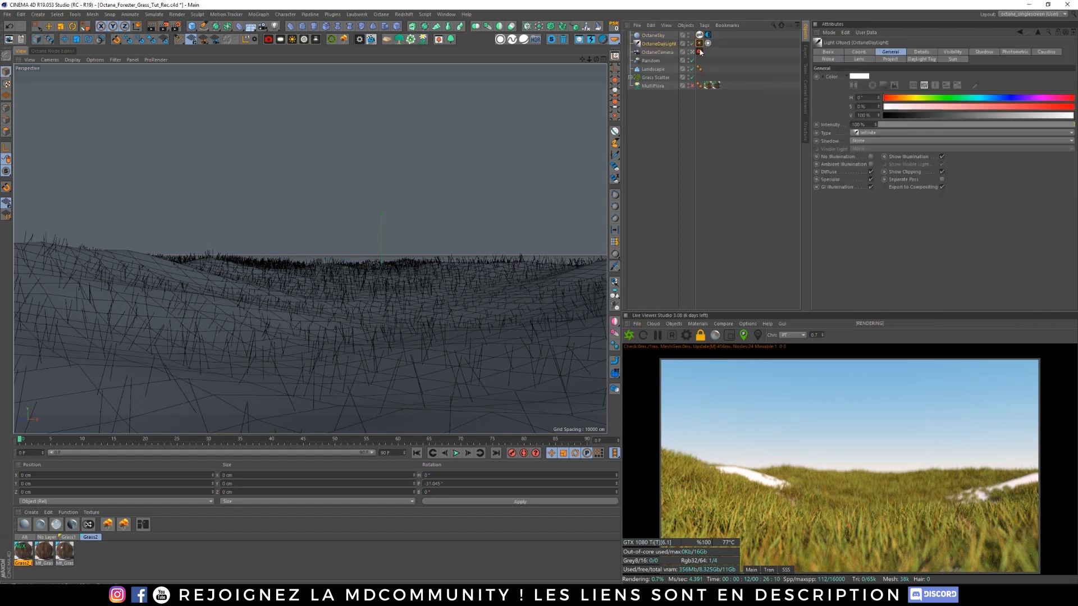
pyautogui.click(700, 43)
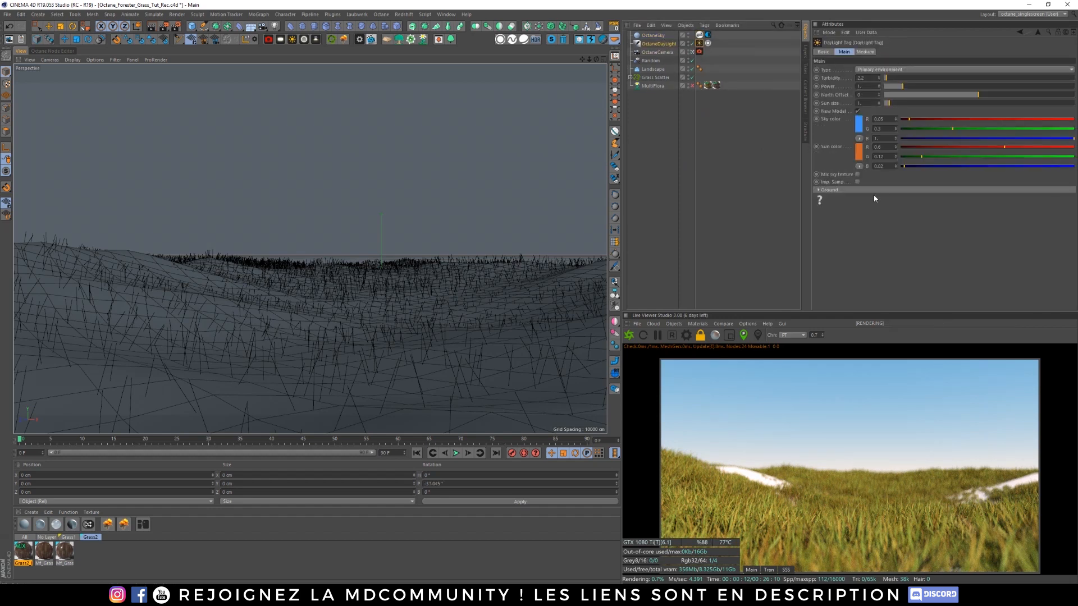
pyautogui.click(857, 175)
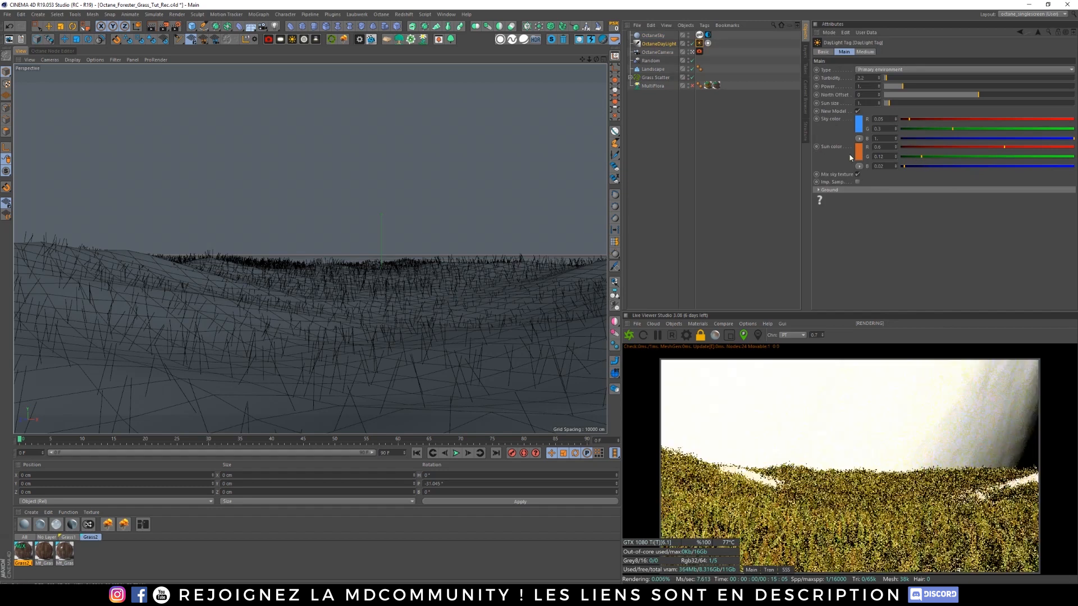
# Step: Load the Rio Bay Sunrise HDRI from the Paradise pack through the sky's HDRI Link browser
pyautogui.click(652, 38)
pyautogui.click(700, 35)
pyautogui.click(852, 73)
pyautogui.click(658, 25)
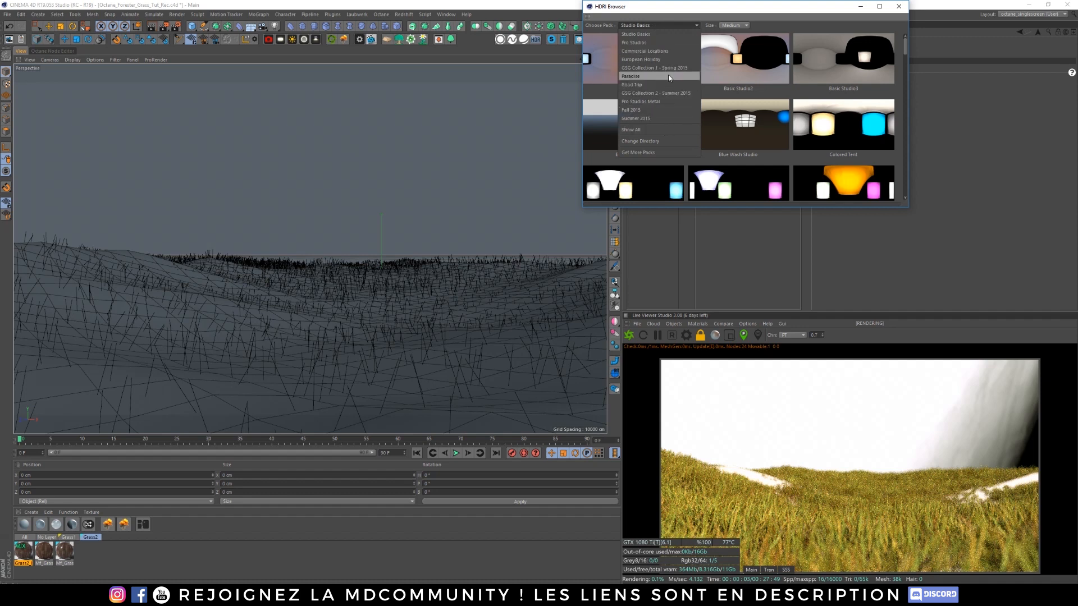
pyautogui.click(645, 77)
pyautogui.moveTo(908, 55); pyautogui.dragTo(910, 132)
pyautogui.moveTo(910, 137); pyautogui.dragTo(909, 147)
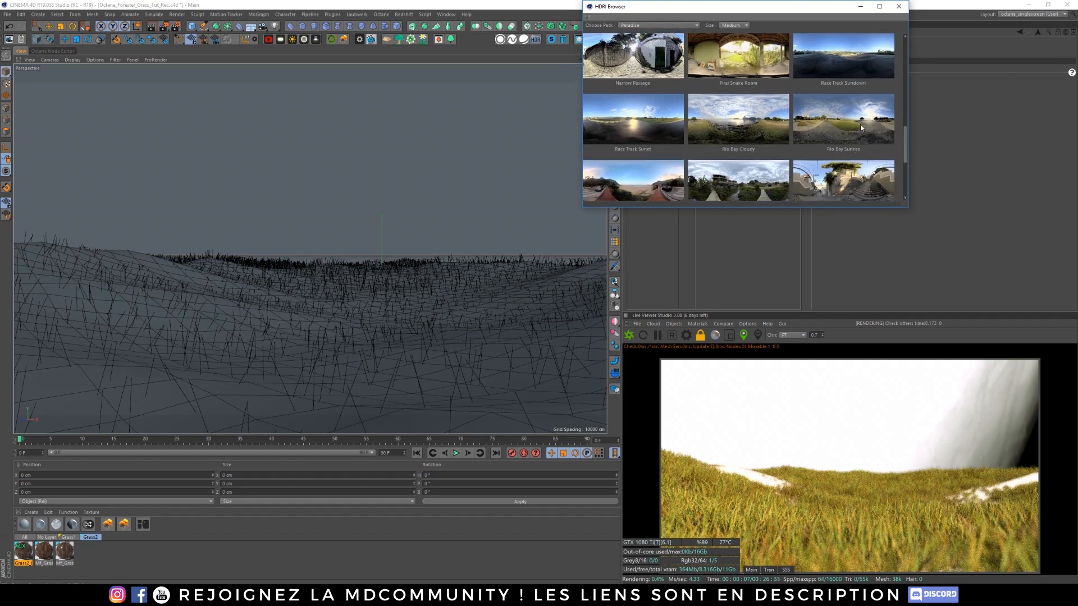
pyautogui.click(848, 113)
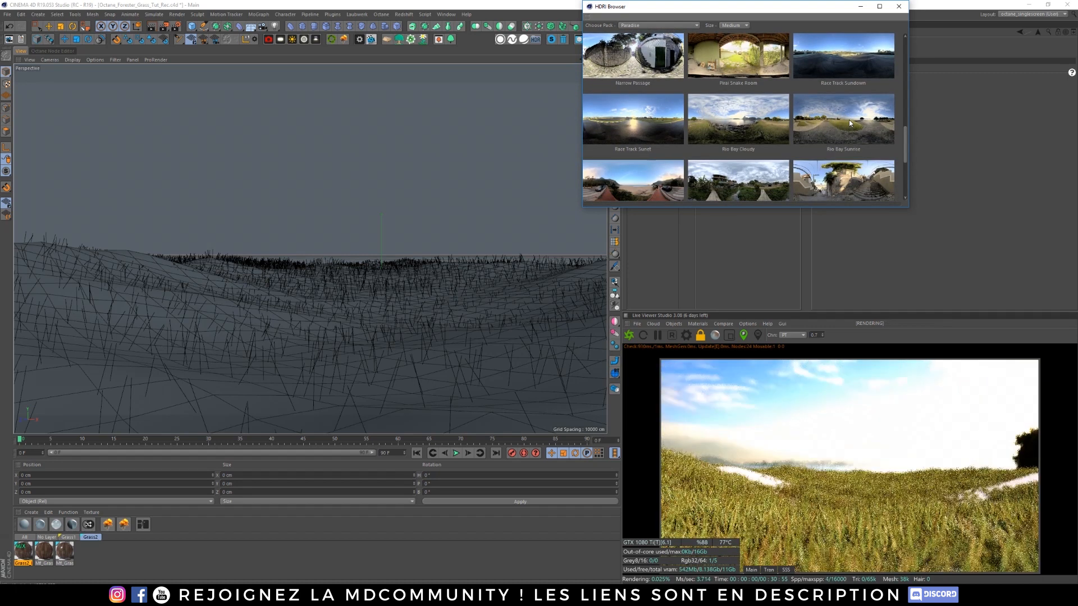
pyautogui.click(861, 6)
# Step: Rotate the sky's HDRI to about -0.03 in RotX and -0.02 in RotY, and set its power to about 1.15
pyautogui.click(699, 35)
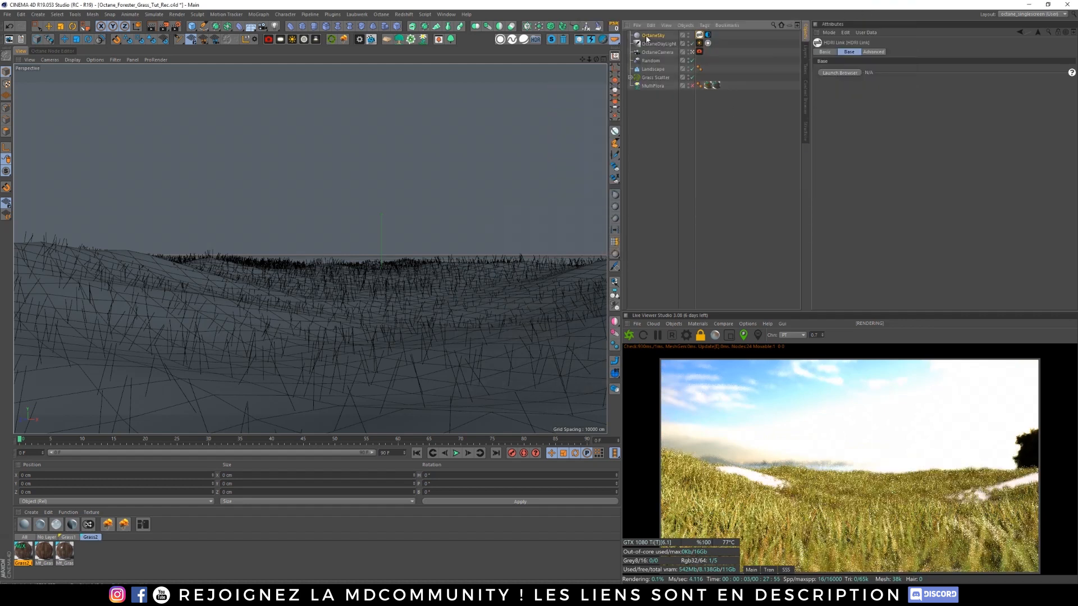
pyautogui.click(699, 35)
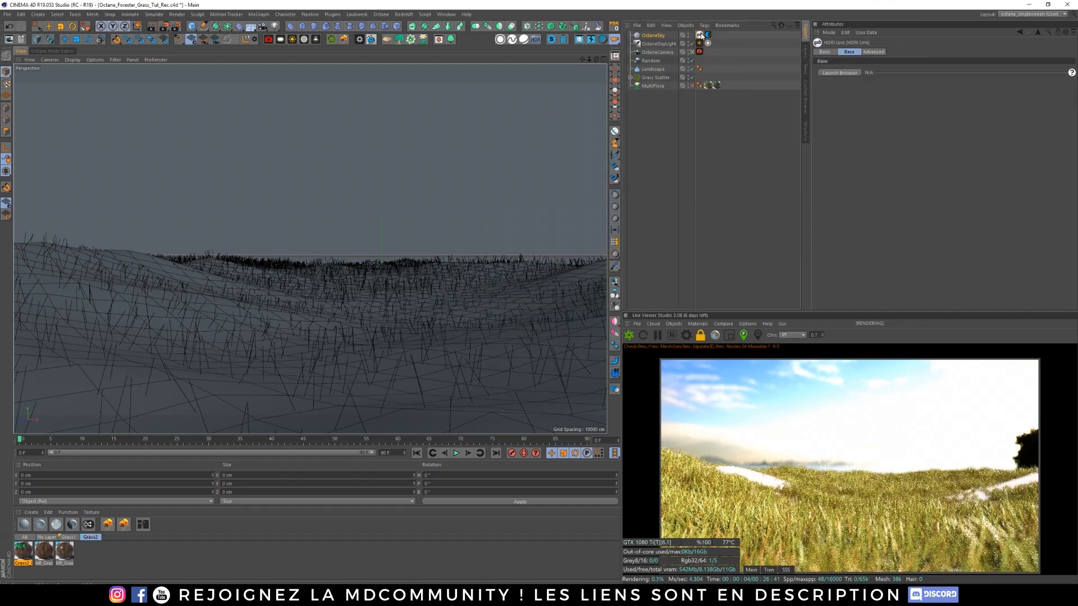
pyautogui.click(707, 35)
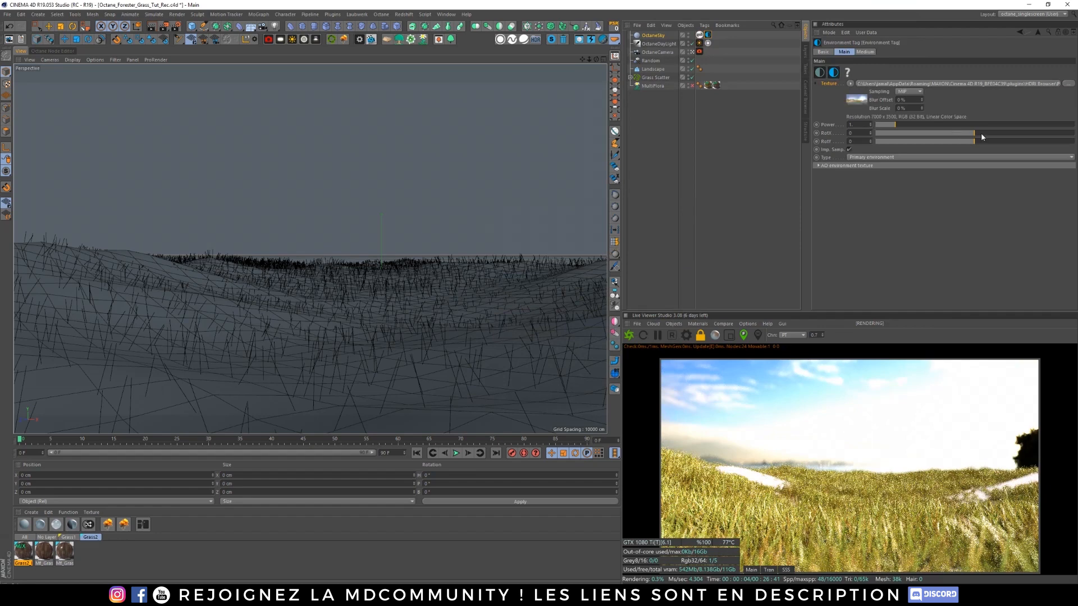
pyautogui.moveTo(980, 136)
pyautogui.mouseDown()
pyautogui.moveTo(966, 133)
pyautogui.moveTo(973, 141)
pyautogui.mouseUp()
pyautogui.moveTo(895, 124); pyautogui.dragTo(854, 129)
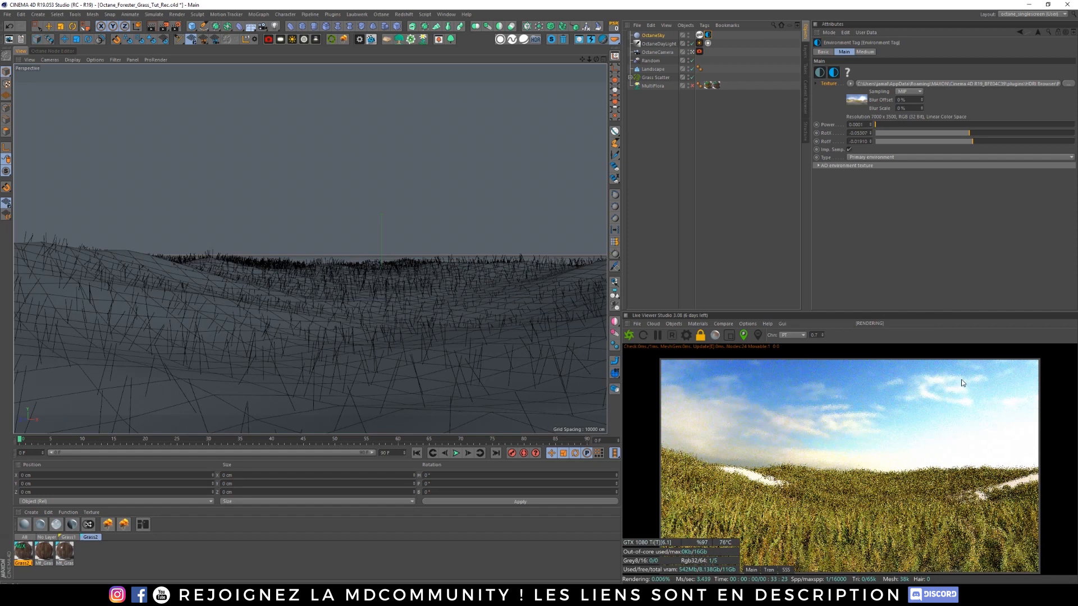
pyautogui.moveTo(876, 124); pyautogui.dragTo(898, 126)
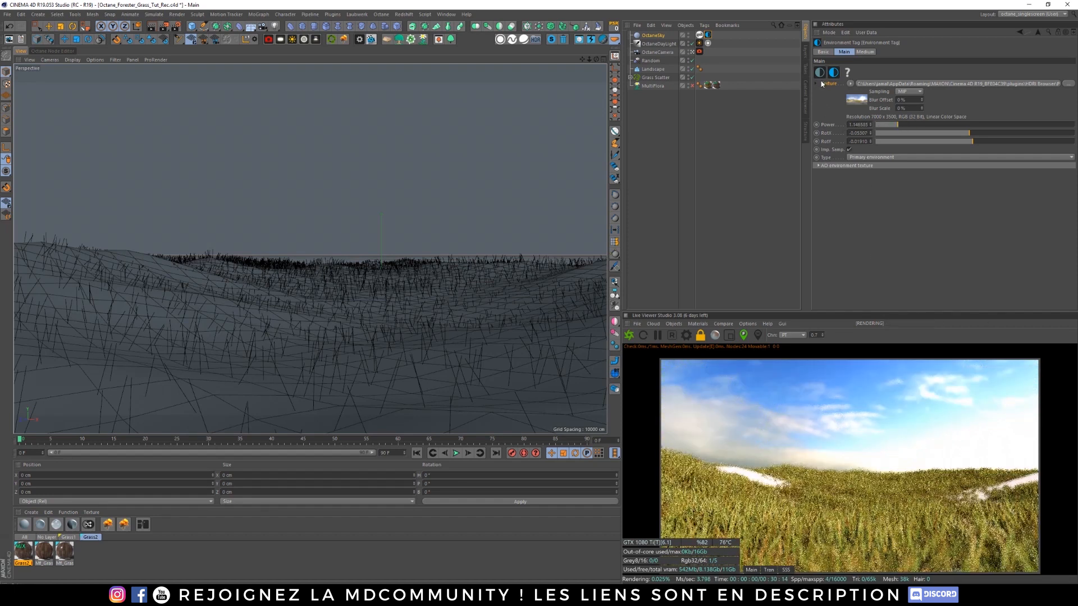
# Step: Copy the HDRI file path from the sky's HDRI Link tag and wrap the environment tag's texture in an Octane ColorCorrection shader
pyautogui.click(708, 36)
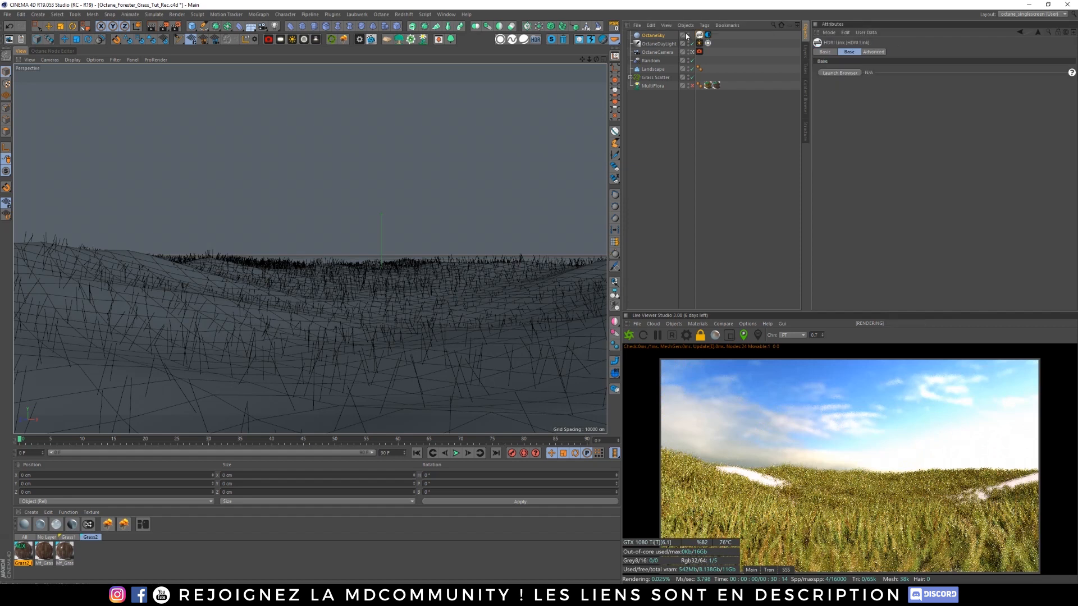
pyautogui.click(891, 78)
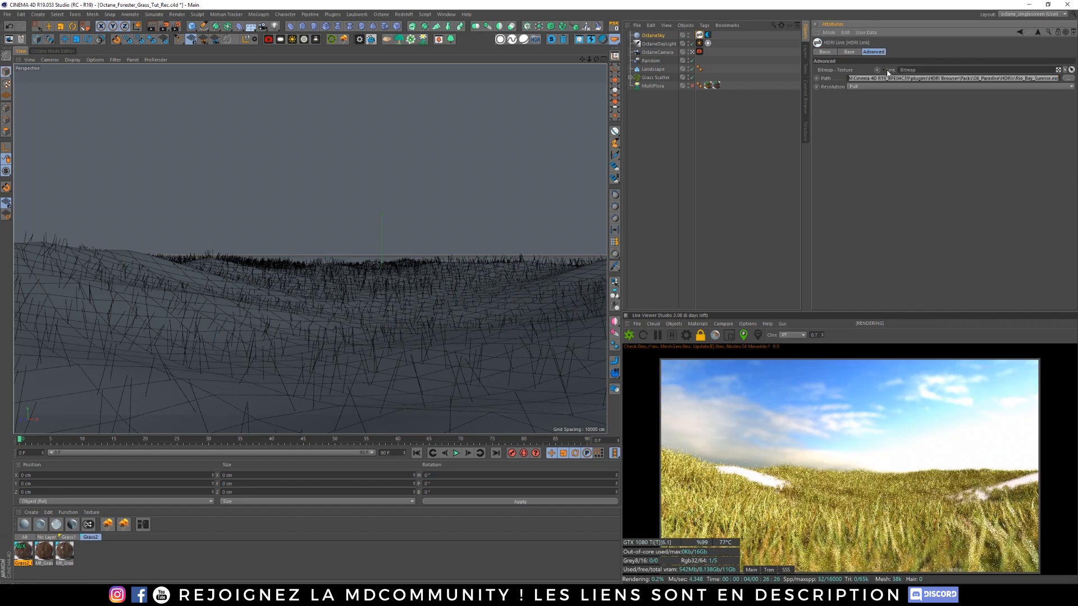
pyautogui.click(700, 35)
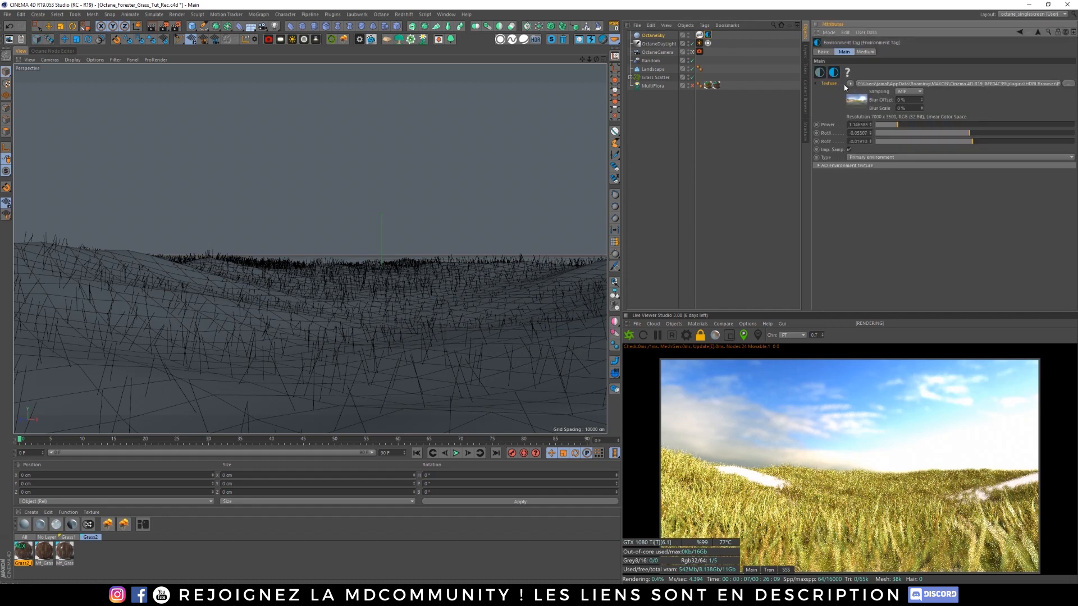
pyautogui.click(850, 84)
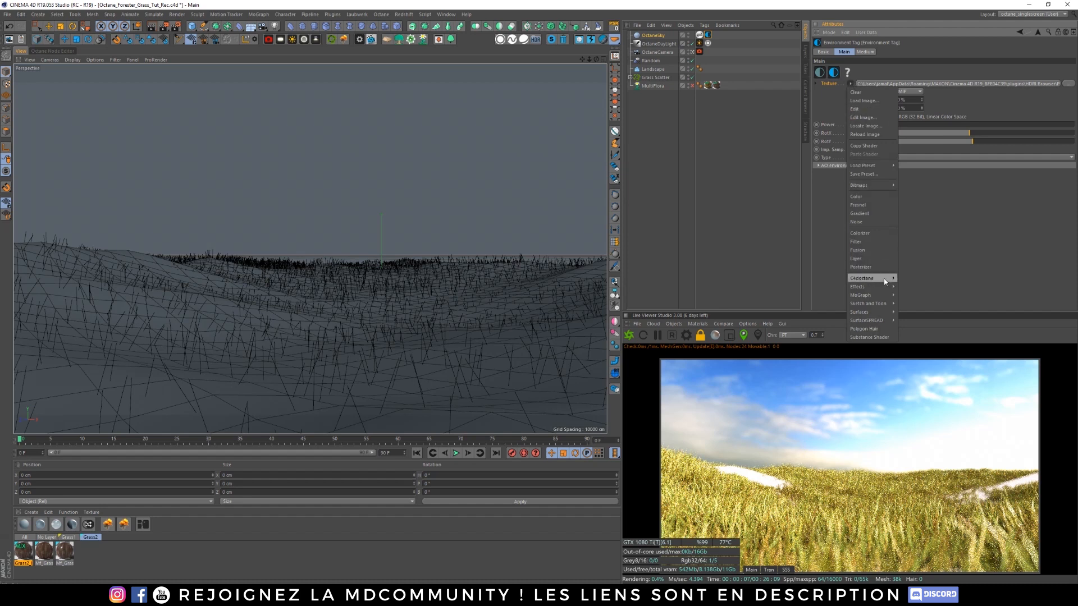
pyautogui.moveTo(864, 278)
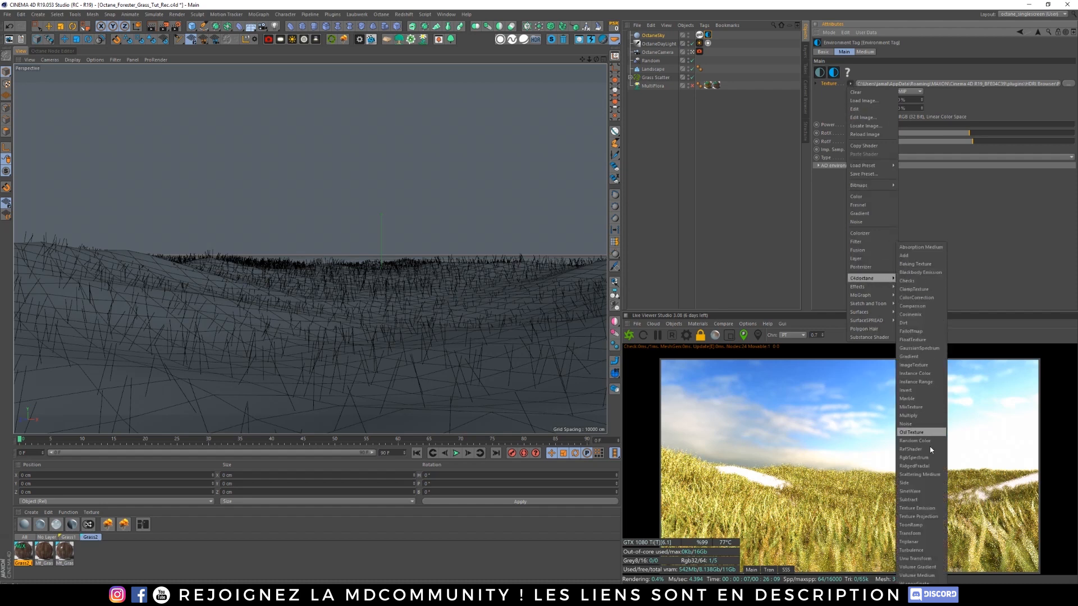
pyautogui.click(923, 299)
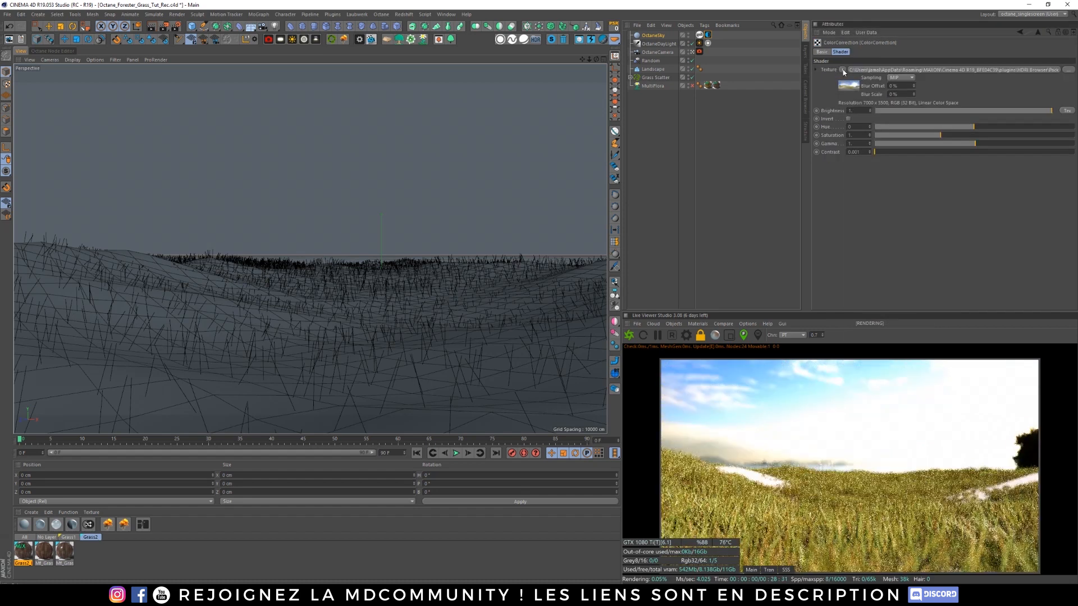
# Step: Place an Octane ImageTexture in the ColorCorrection's texture slot, paste the Rio Bay Sunrise path as its file and set power to about 0.5
pyautogui.click(842, 70)
pyautogui.moveTo(865, 264)
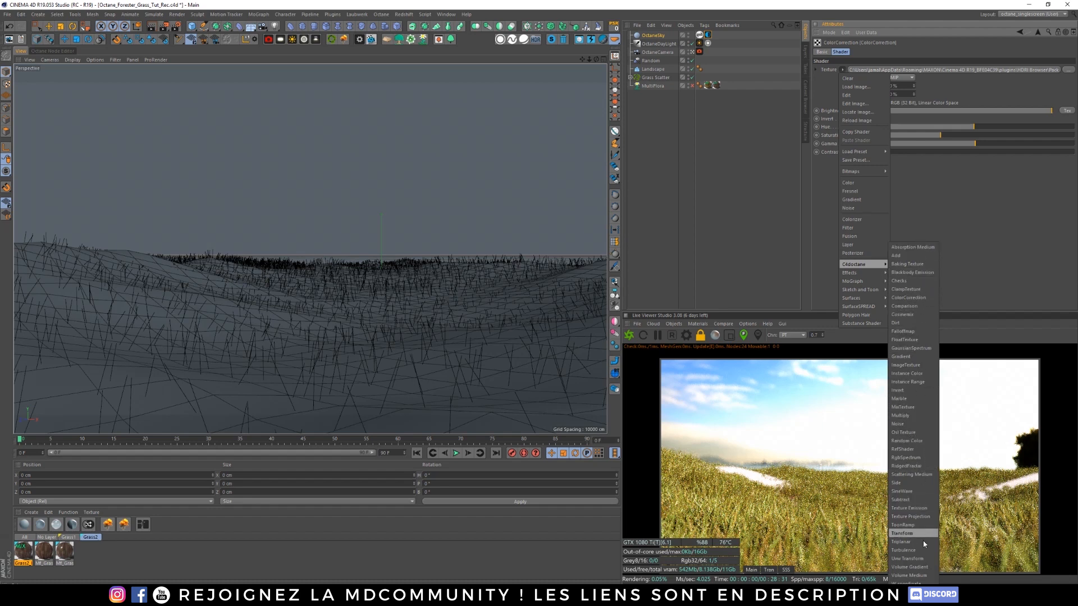
pyautogui.click(921, 365)
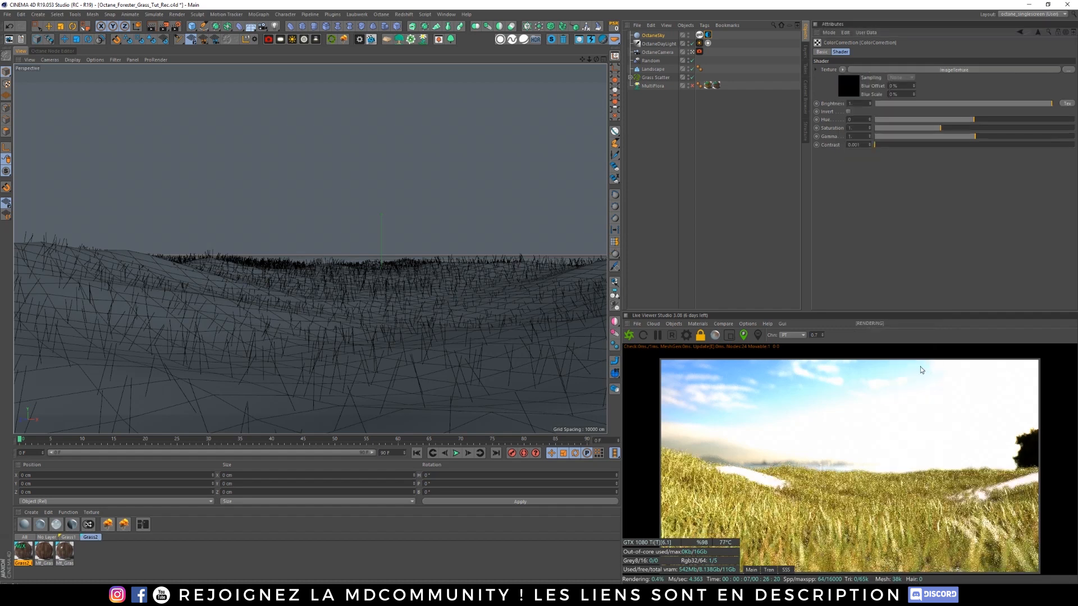
pyautogui.click(881, 70)
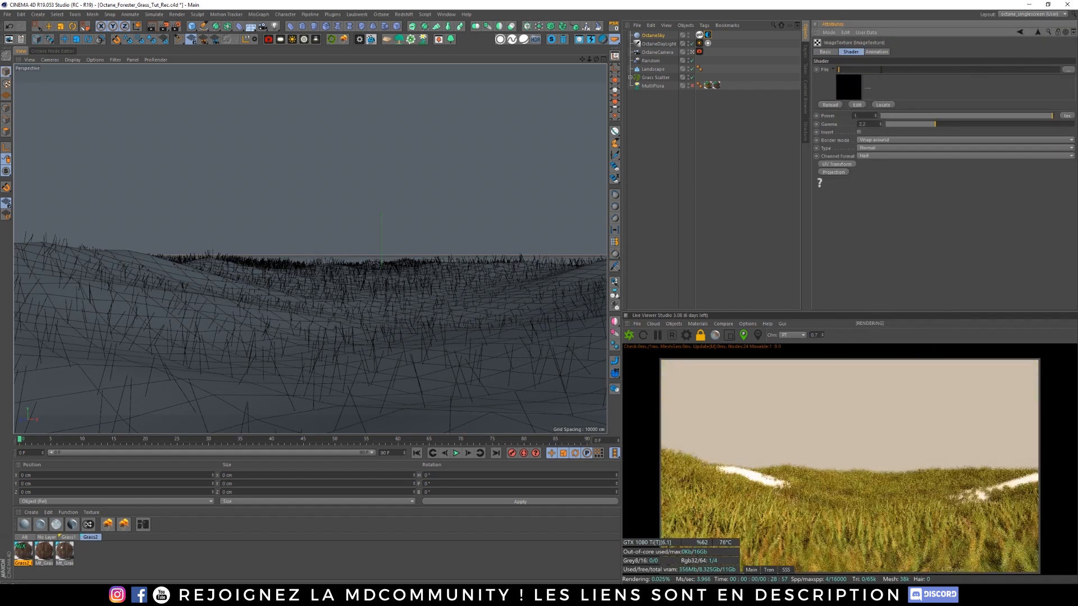
pyautogui.hotkey('ctrl', 'v')
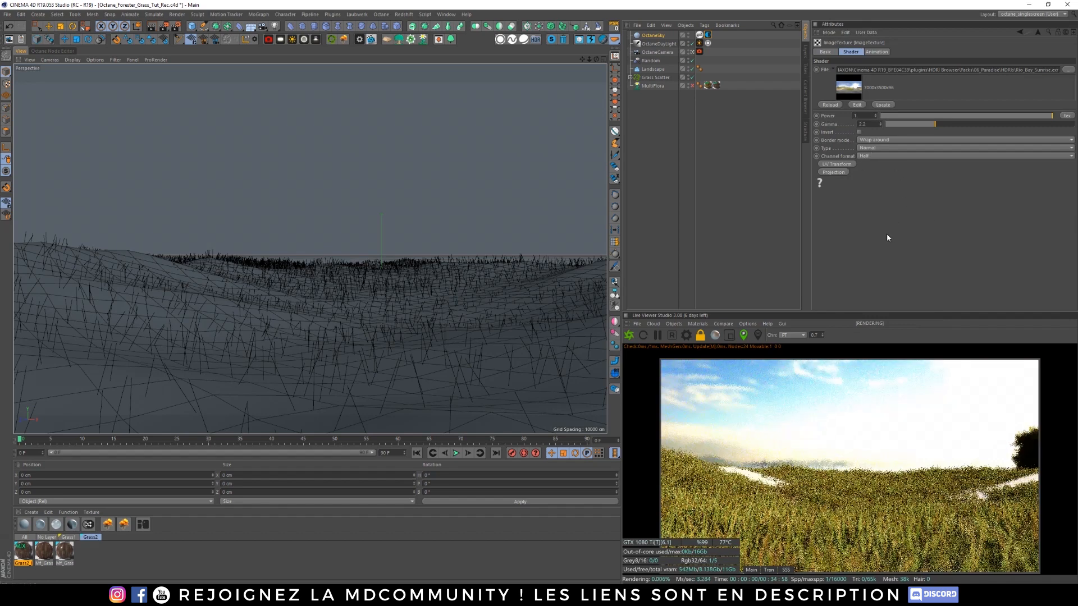
pyautogui.moveTo(1045, 116); pyautogui.dragTo(1002, 116)
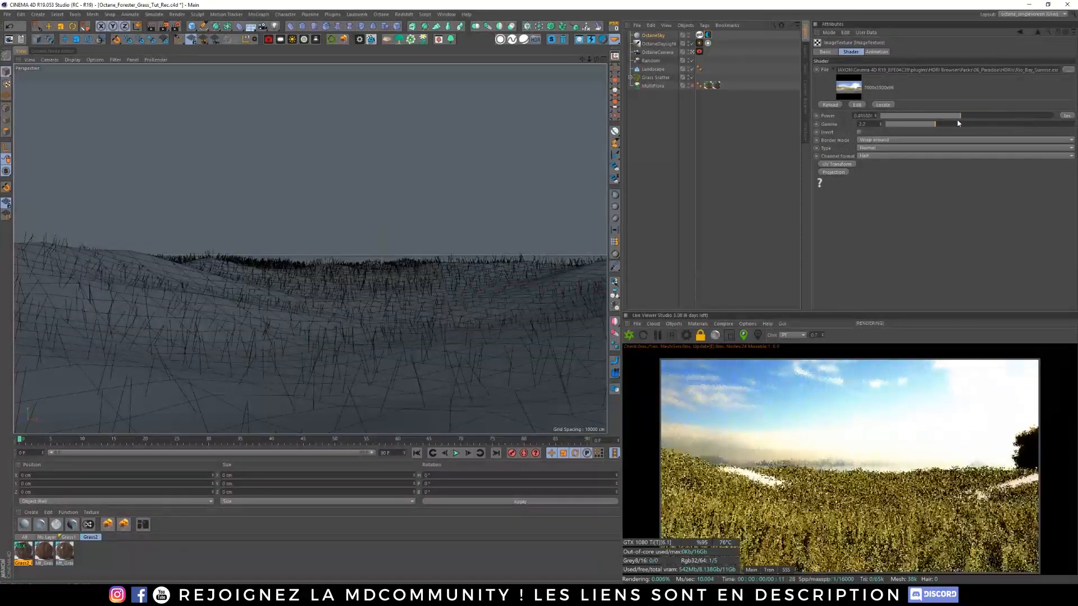
# Step: Add a UV Transform to the sky's ImageTexture with scale about 1.11 and translation about 0.002 in X and -0.02 in Y
pyautogui.click(837, 164)
pyautogui.click(820, 165)
pyautogui.rightClick(817, 164)
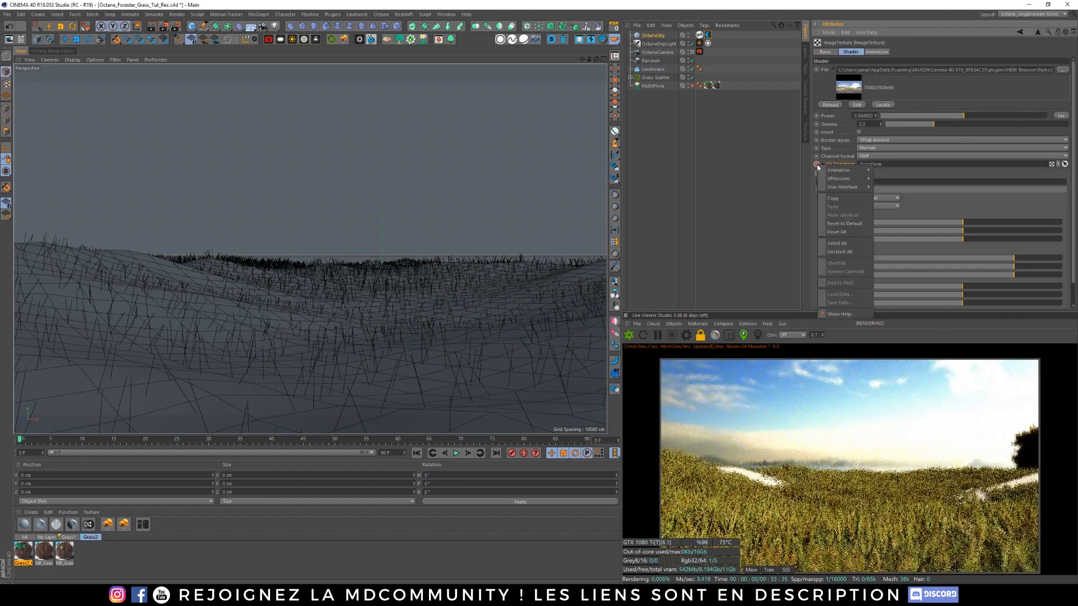
pyautogui.moveTo(842, 169)
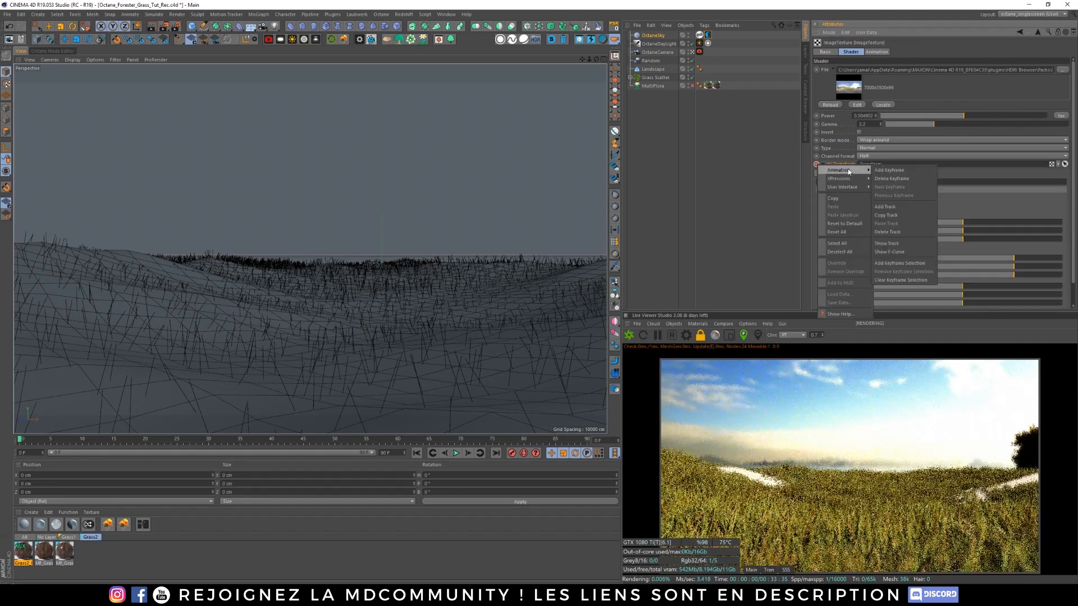
pyautogui.click(906, 180)
pyautogui.moveTo(1073, 230); pyautogui.dragTo(1073, 256)
pyautogui.moveTo(969, 264)
pyautogui.mouseDown()
pyautogui.moveTo(986, 263)
pyautogui.moveTo(963, 262)
pyautogui.moveTo(961, 272)
pyautogui.mouseUp()
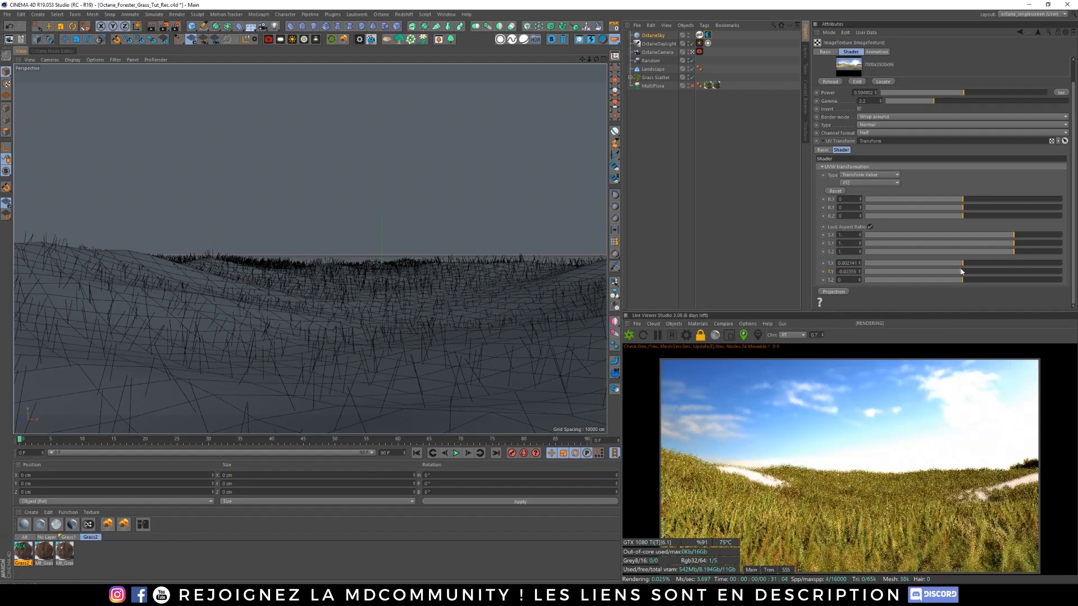
pyautogui.moveTo(961, 272); pyautogui.dragTo(1017, 235)
pyautogui.moveTo(960, 275); pyautogui.dragTo(961, 274)
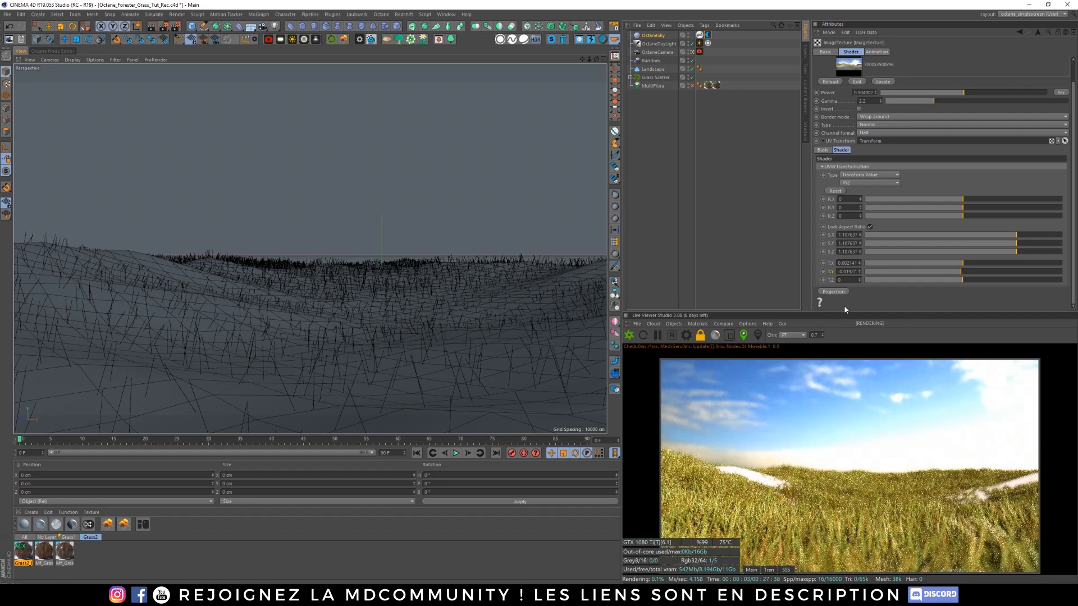
# Step: Set the sky's ColorCorrection hue to about -0.03, saturation to about 0.9 and gamma to about 1.1
pyautogui.click(1037, 33)
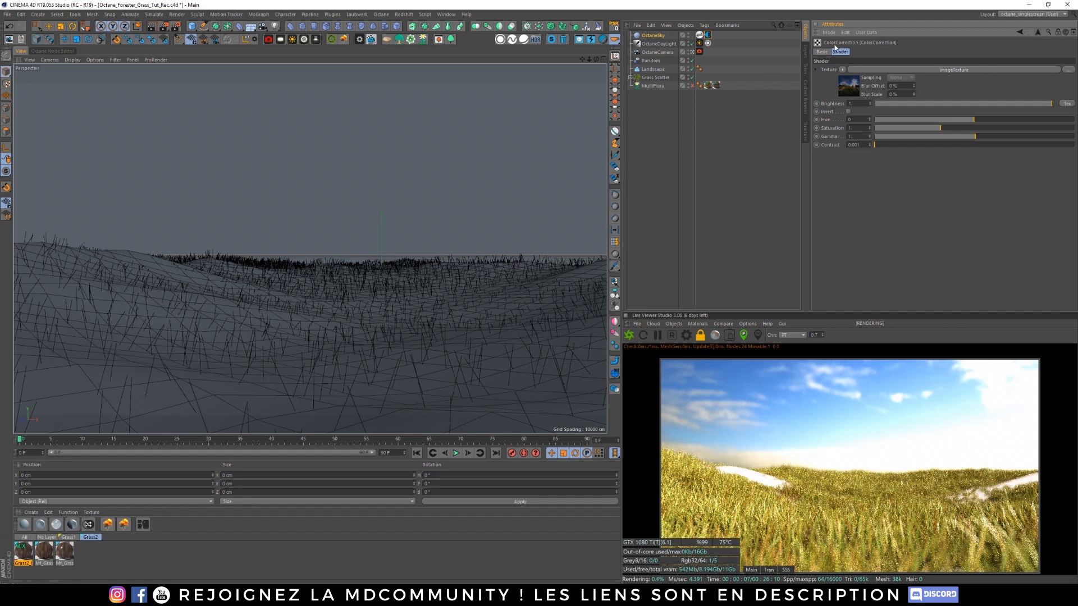
pyautogui.moveTo(972, 119); pyautogui.dragTo(927, 129)
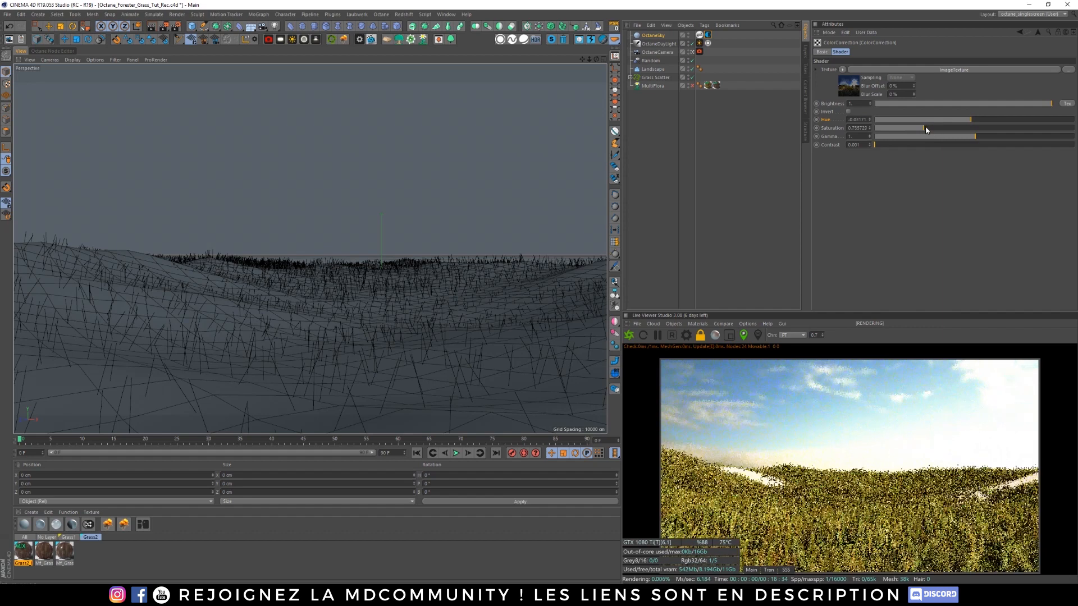
pyautogui.moveTo(975, 136); pyautogui.dragTo(980, 138)
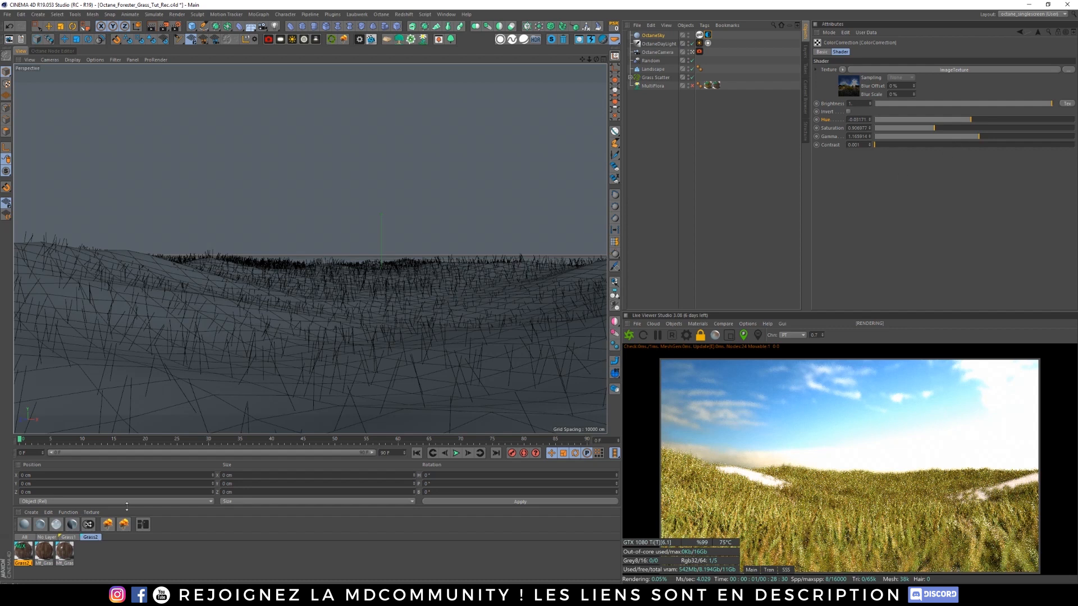
pyautogui.doubleClick(105, 561)
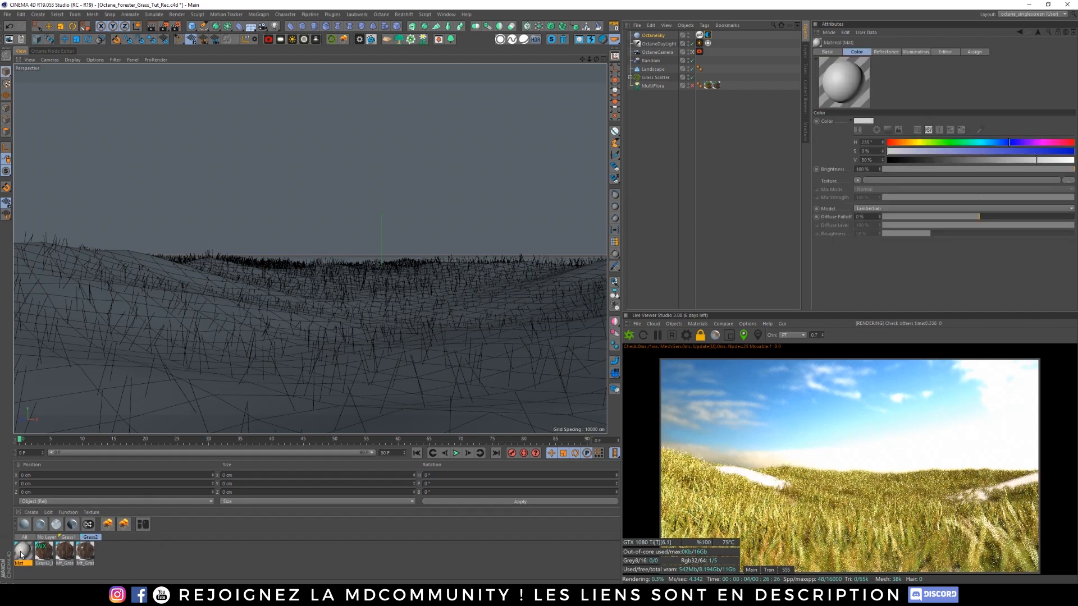
pyautogui.doubleClick(21, 556)
pyautogui.click(401, 57)
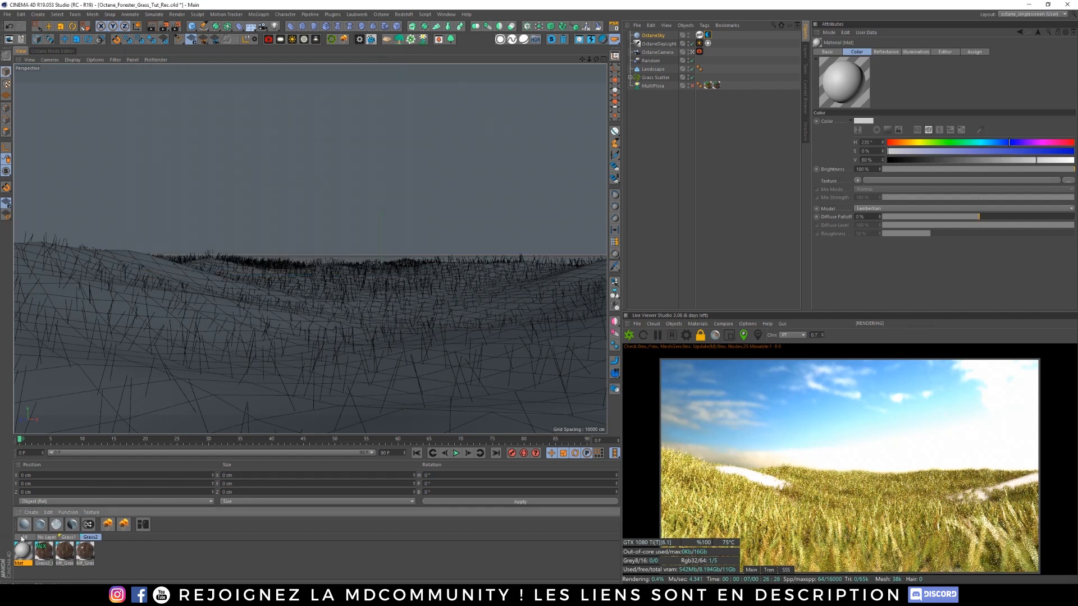
pyautogui.press('Delete')
# Step: Create an Octane diffuse material coloured brown at about H 38°, S 60%, V 54%, and apply it to the Landscape object
pyautogui.click(24, 525)
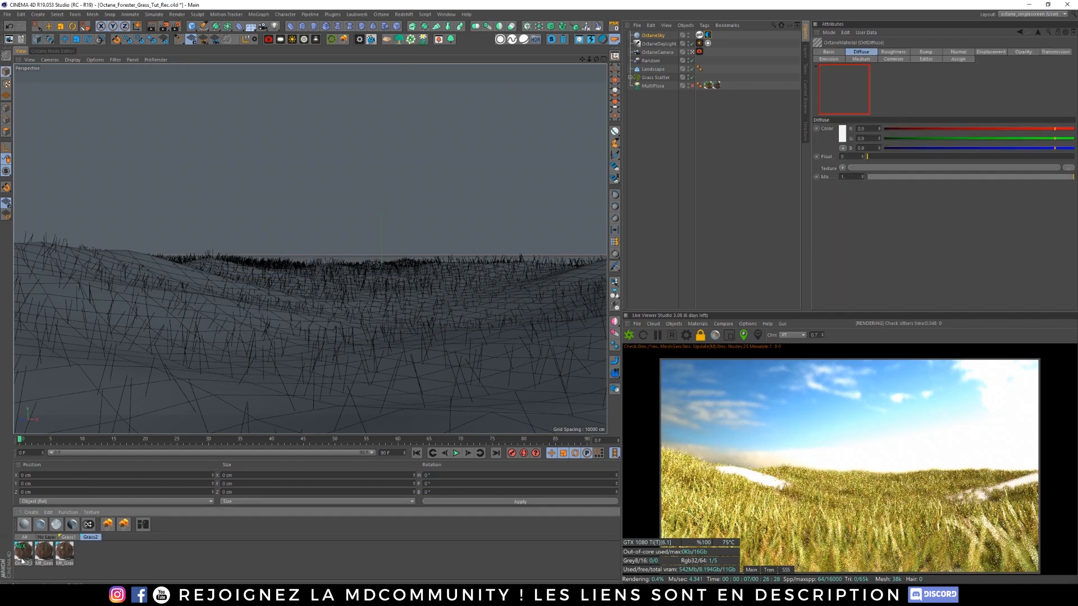
pyautogui.click(26, 538)
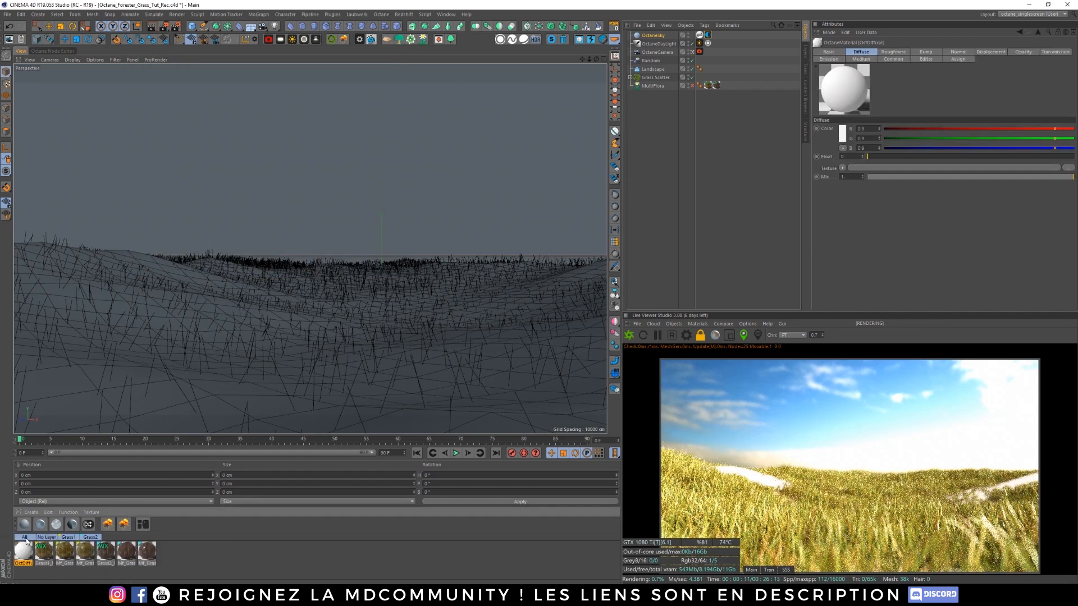
pyautogui.click(843, 134)
pyautogui.moveTo(825, 134); pyautogui.dragTo(862, 150)
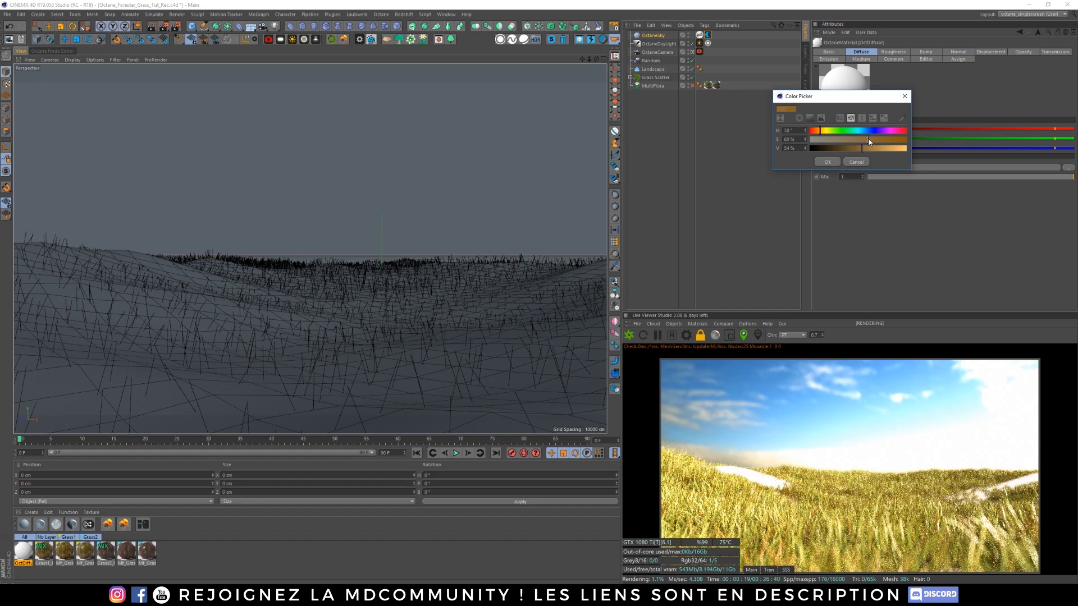
pyautogui.click(828, 162)
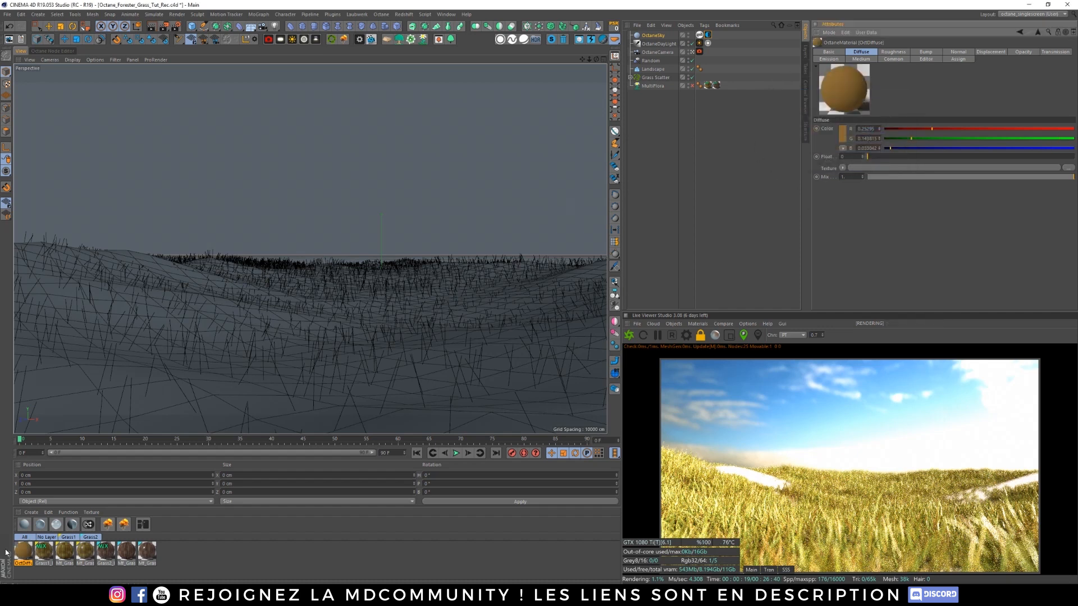
pyautogui.moveTo(23, 556); pyautogui.dragTo(625, 126)
pyautogui.moveTo(662, 69); pyautogui.dragTo(660, 68)
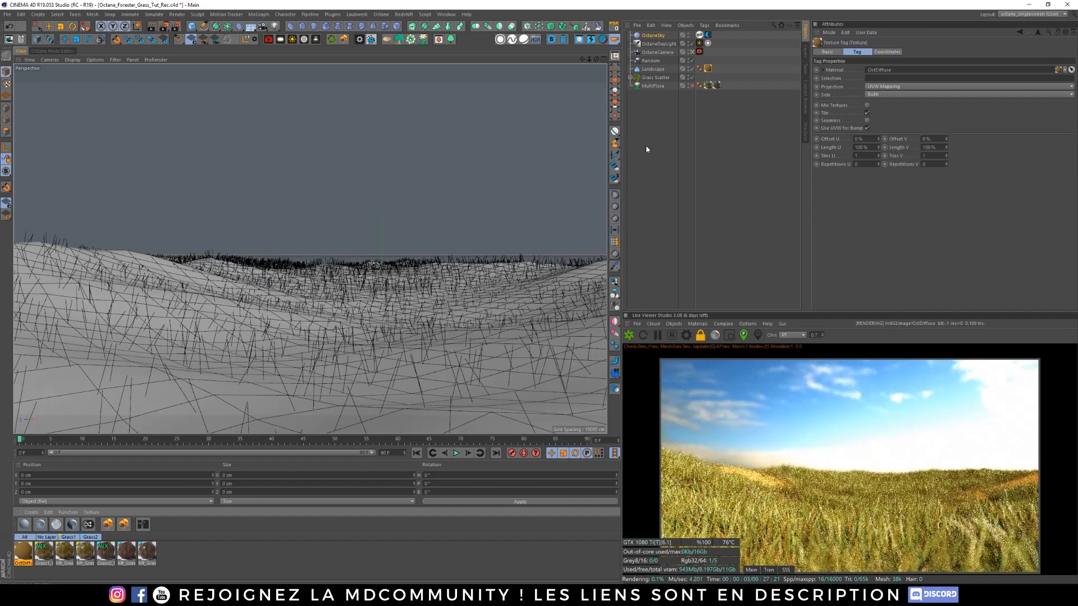
# Step: Reframe the Octane camera's view of the grassy hills by slightly changing its angle and position
pyautogui.click(657, 52)
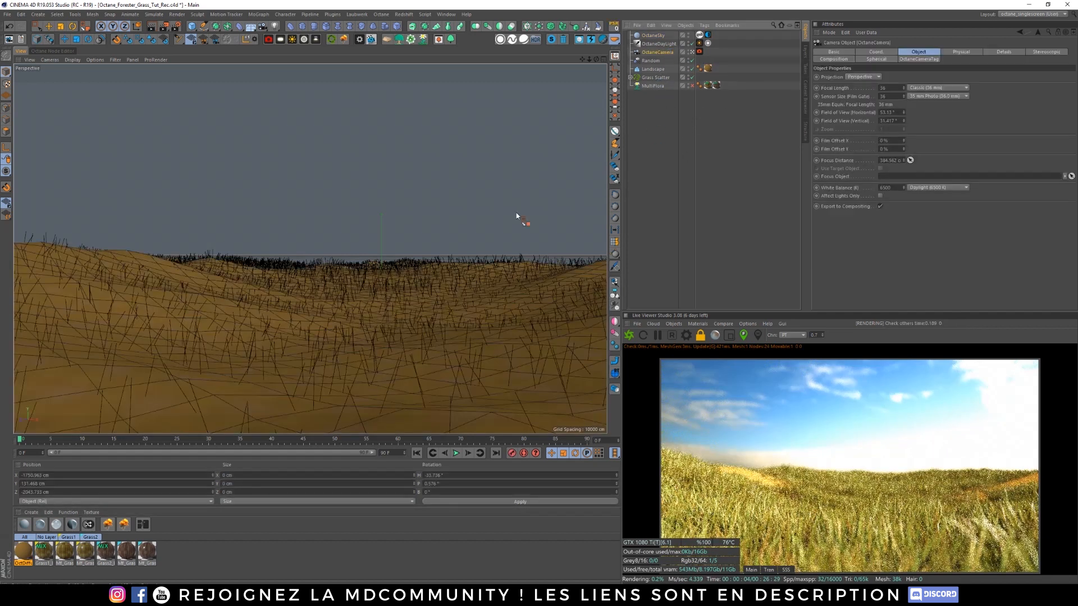
pyautogui.keyDown('alt'); pyautogui.moveTo(477, 292); pyautogui.dragTo(430, 306); pyautogui.keyUp('alt')
pyautogui.scroll(5, 431, 305)
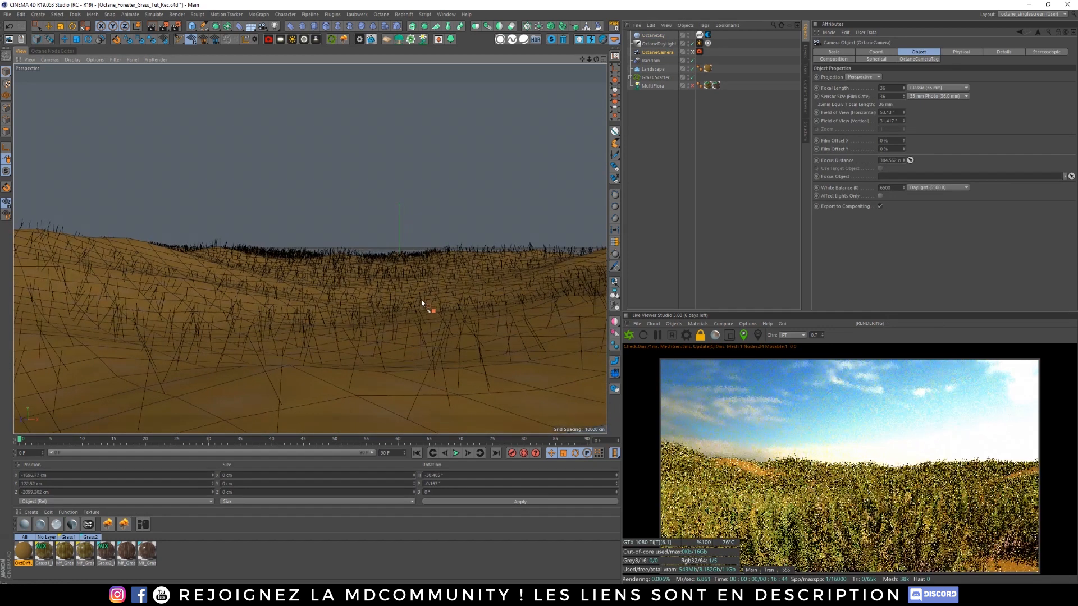
pyautogui.keyDown('alt'); pyautogui.moveTo(417, 303); pyautogui.dragTo(438, 315, button='middle'); pyautogui.keyUp('alt')
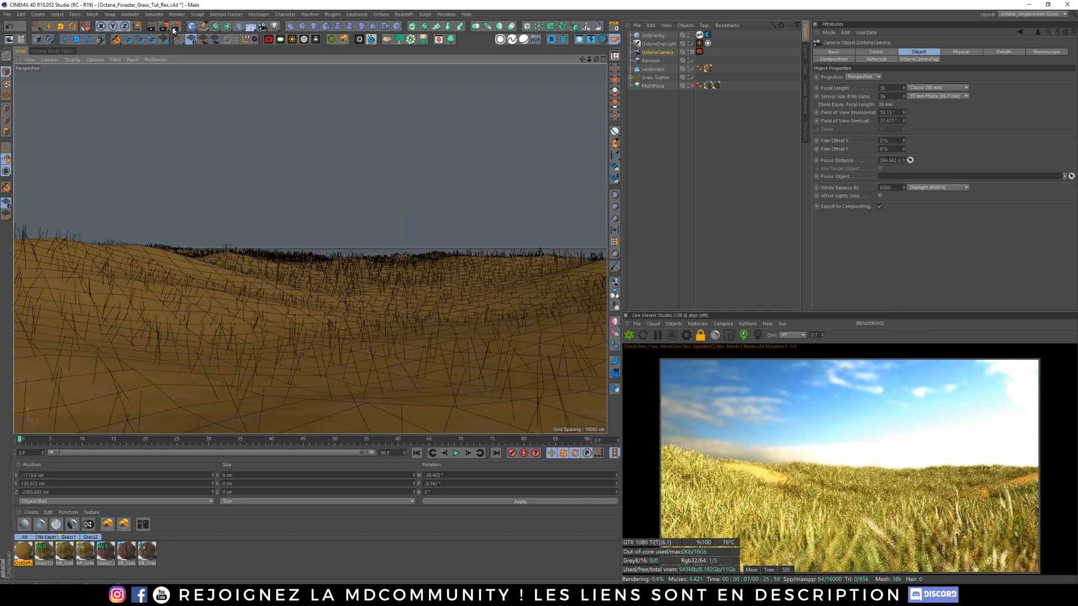
# Step: Set the Octane path tracing kernel to 2000 max samples, with diffuse depth and specular depth both at 8
pyautogui.click(177, 29)
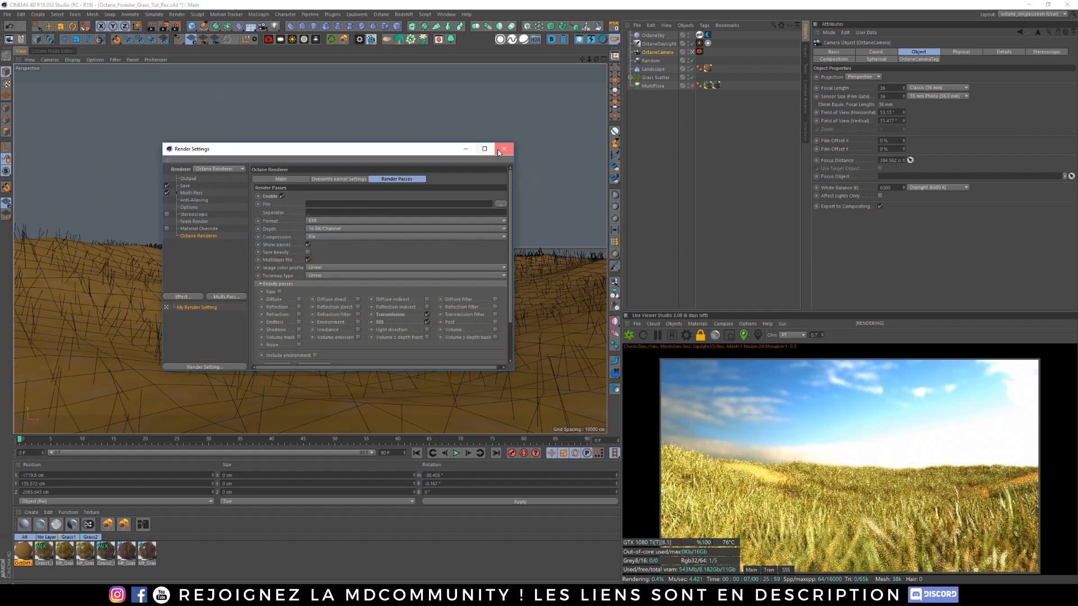
pyautogui.click(503, 149)
pyautogui.click(686, 335)
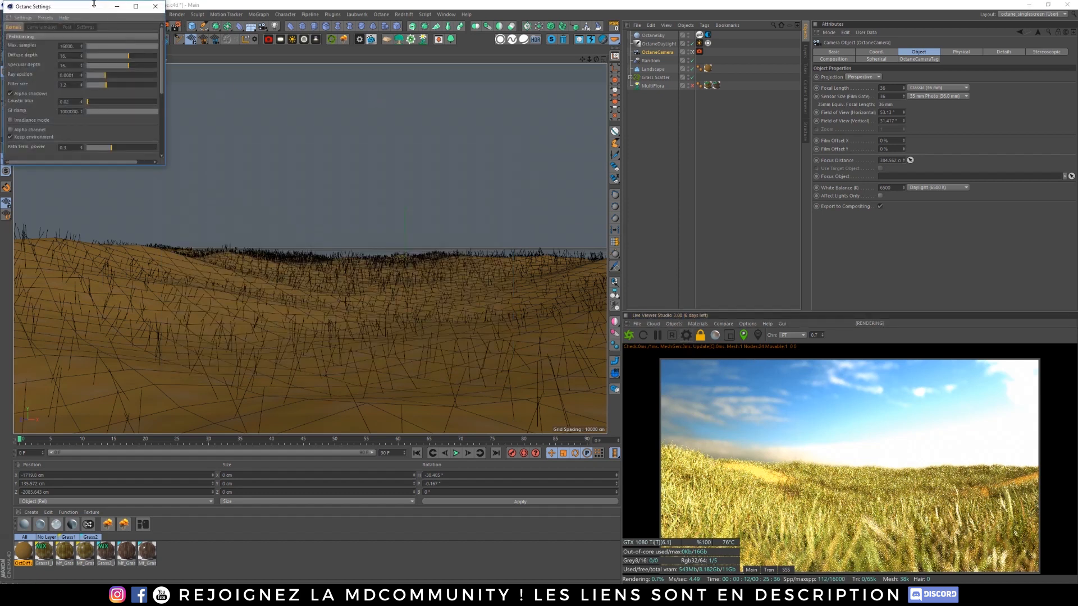
pyautogui.moveTo(87, 5); pyautogui.dragTo(309, 92)
pyautogui.moveTo(187, 47); pyautogui.dragTo(384, 137)
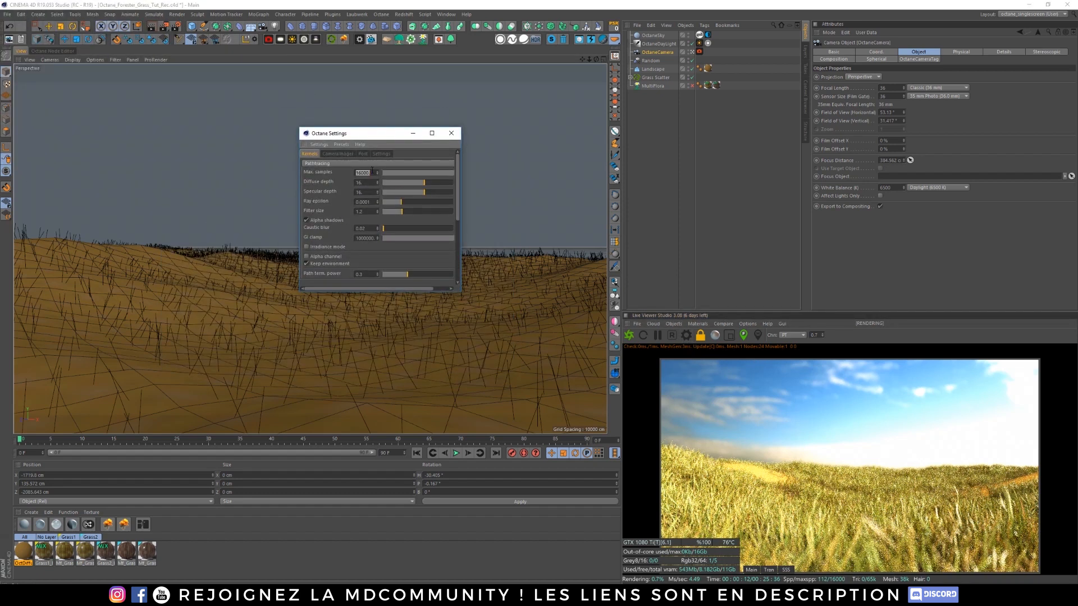
pyautogui.press('Return')
pyautogui.doubleClick(365, 182)
pyautogui.write('8')
pyautogui.press('Tab')
pyautogui.write('8')
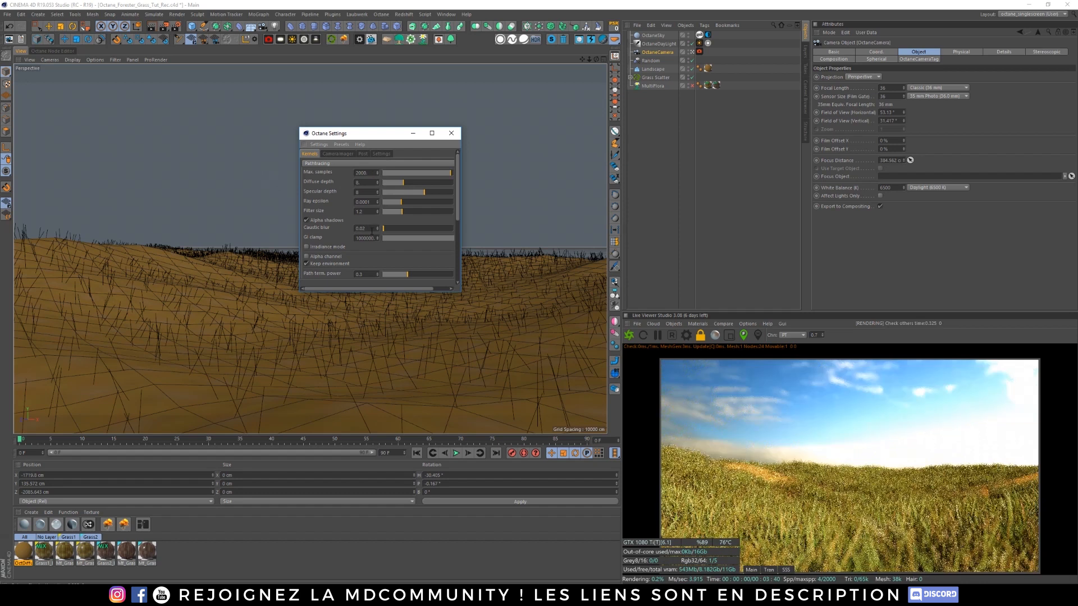
# Step: Set the path tracing GI clamp to 1, enable adaptive sampling and put the Octane settings away
pyautogui.doubleClick(372, 238)
pyautogui.write('1')
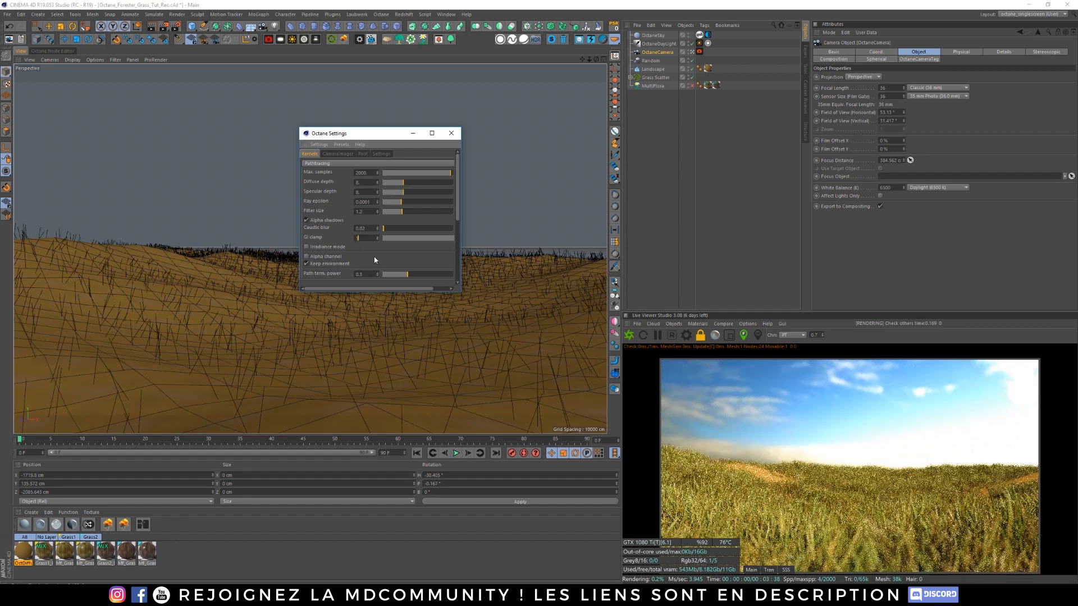
pyautogui.press('Return')
pyautogui.moveTo(457, 210); pyautogui.dragTo(469, 293)
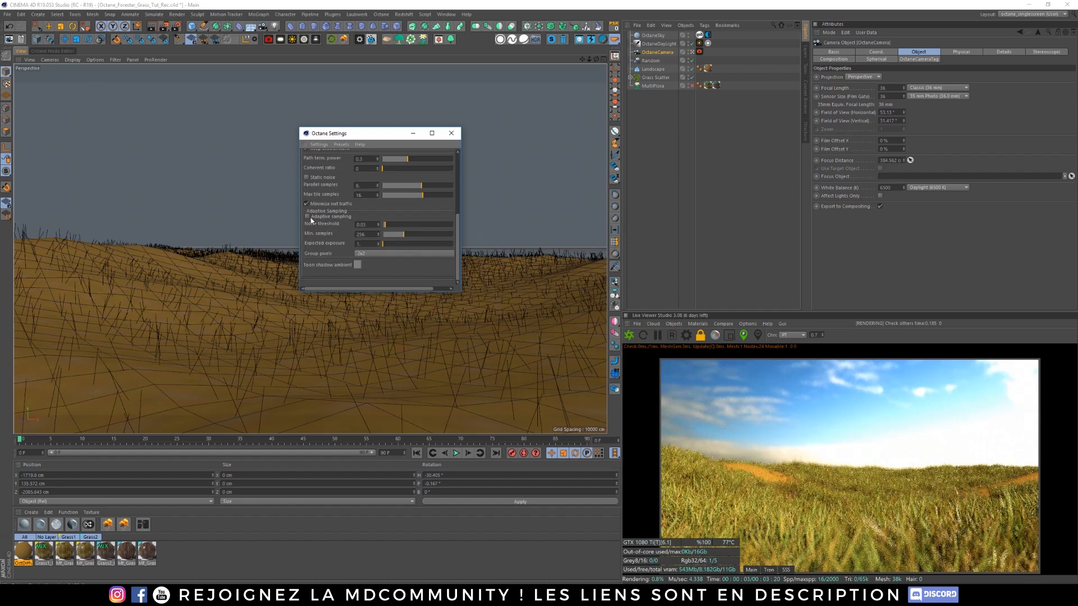
pyautogui.click(416, 133)
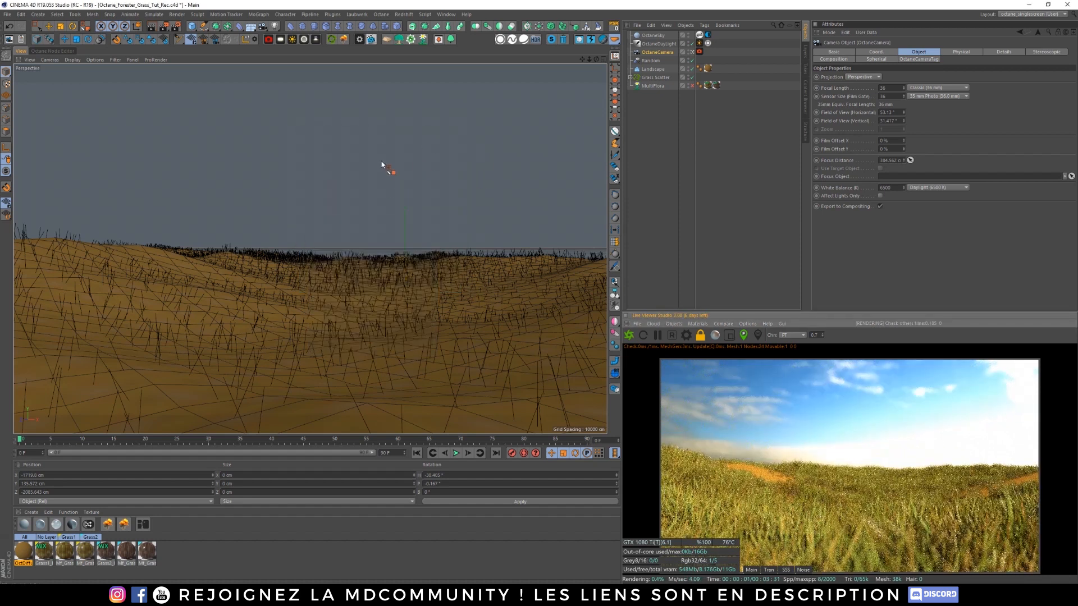
# Step: Slightly desaturate the ground material's brown diffuse colour, to about R 0.25, G 0.18, B 0.09
pyautogui.doubleClick(23, 551)
pyautogui.click(235, 89)
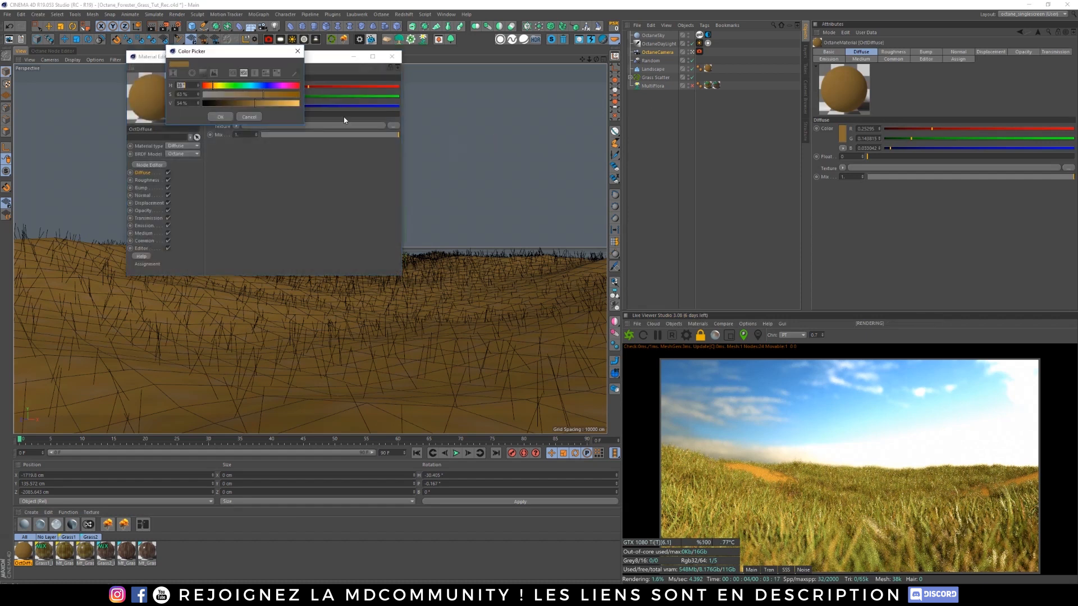
pyautogui.moveTo(259, 95); pyautogui.dragTo(247, 96)
pyautogui.click(221, 116)
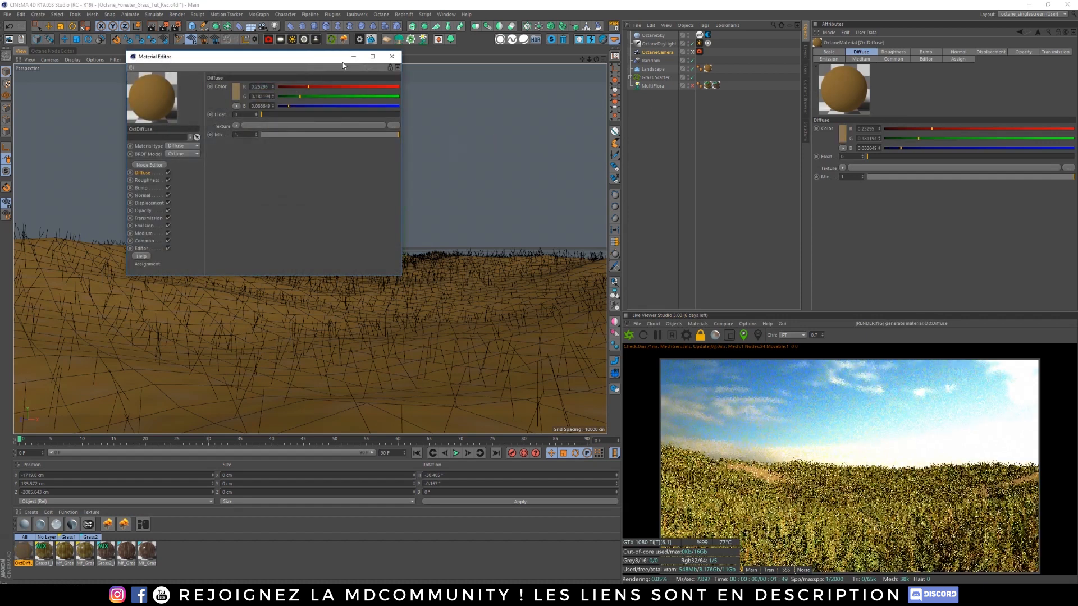
pyautogui.click(392, 56)
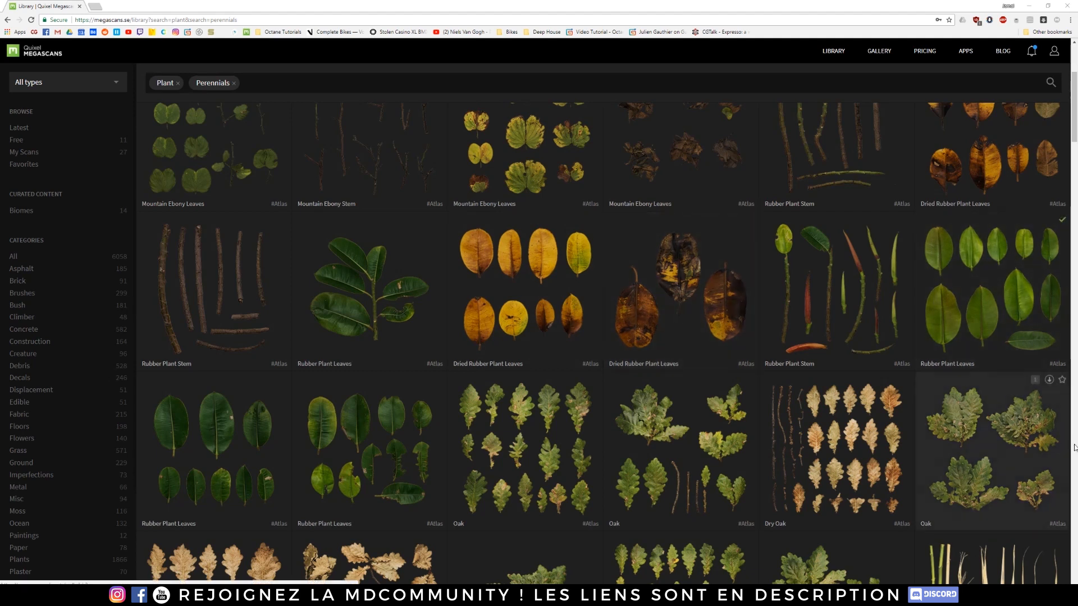
# Step: Switch to the Quixel Megascans library and browse the perennial plant atlases, examining the Rubber Plant Leaves set
pyautogui.scroll(2, 1074, 85)
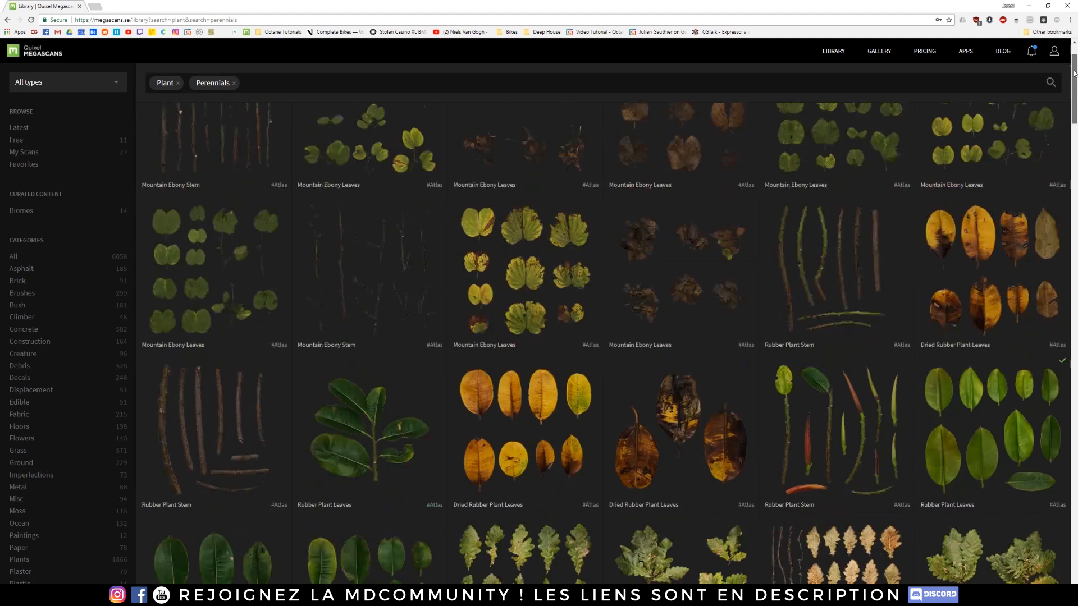
pyautogui.moveTo(1075, 87)
pyautogui.mouseDown()
pyautogui.moveTo(1074, 124)
pyautogui.moveTo(1074, 106)
pyautogui.mouseUp()
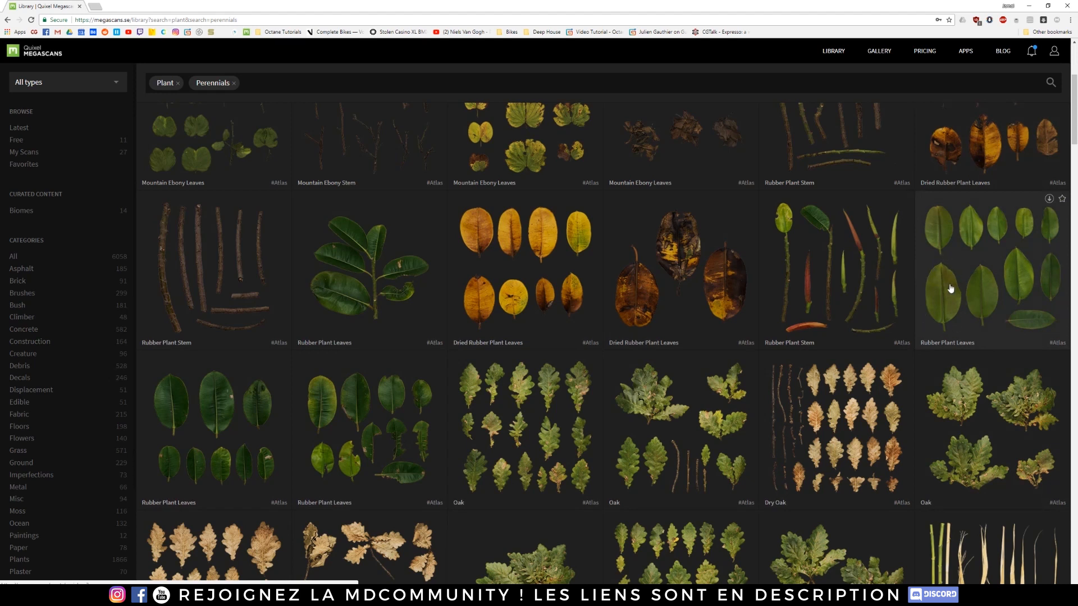
pyautogui.scroll(-2, 1075, 147)
pyautogui.scroll(-10, 1075, 147)
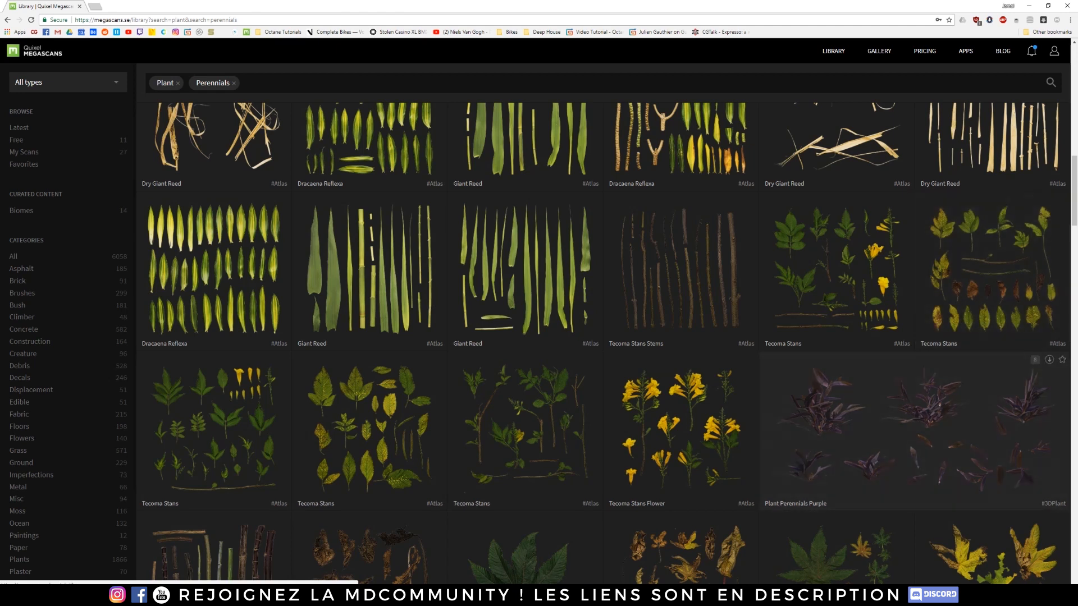
pyautogui.scroll(8, 1074, 169)
pyautogui.moveTo(1074, 119); pyautogui.dragTo(1075, 110)
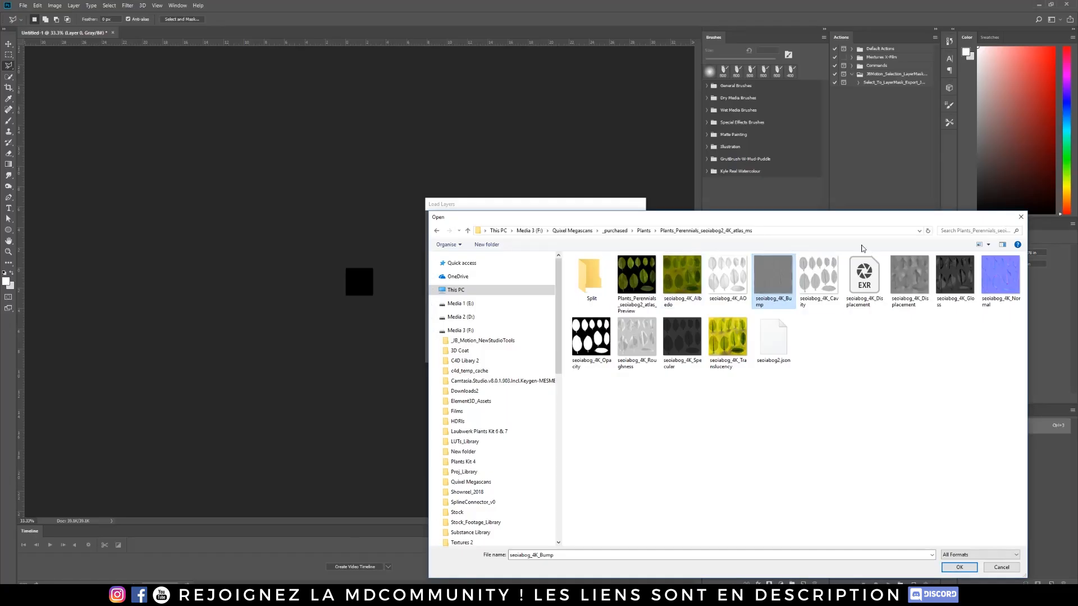
pyautogui.moveTo(849, 219); pyautogui.dragTo(598, 112)
pyautogui.click(753, 461)
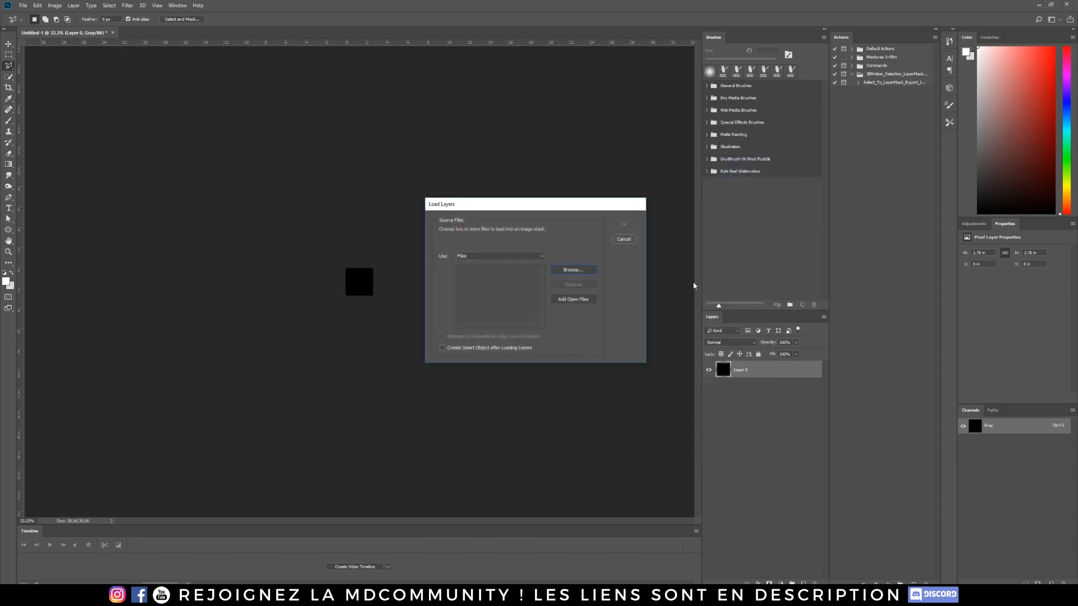
pyautogui.click(624, 240)
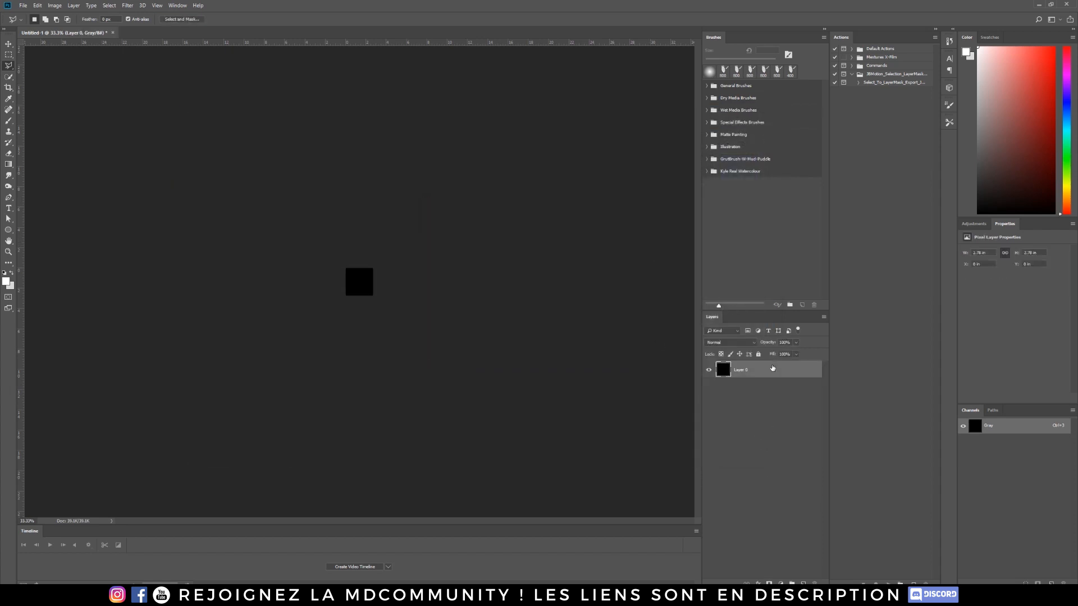
# Step: In Photoshop, start Load Files into Stack and browse from _purchased to the Plants_Perennials_seoiabog2_4K_atlas_ms folder inside Plants
pyautogui.click(20, 6)
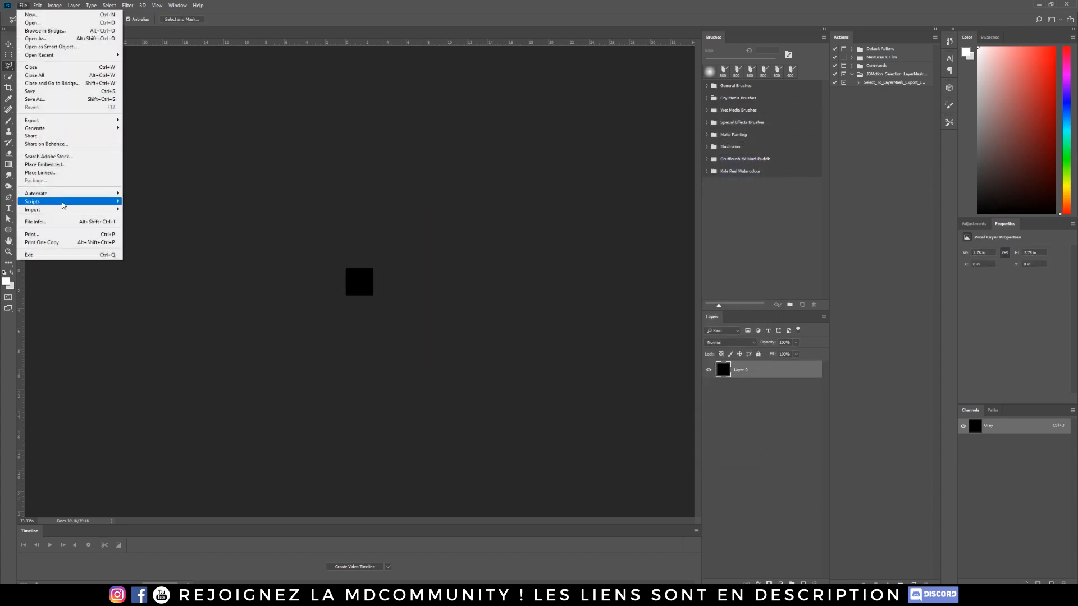
pyautogui.moveTo(64, 202)
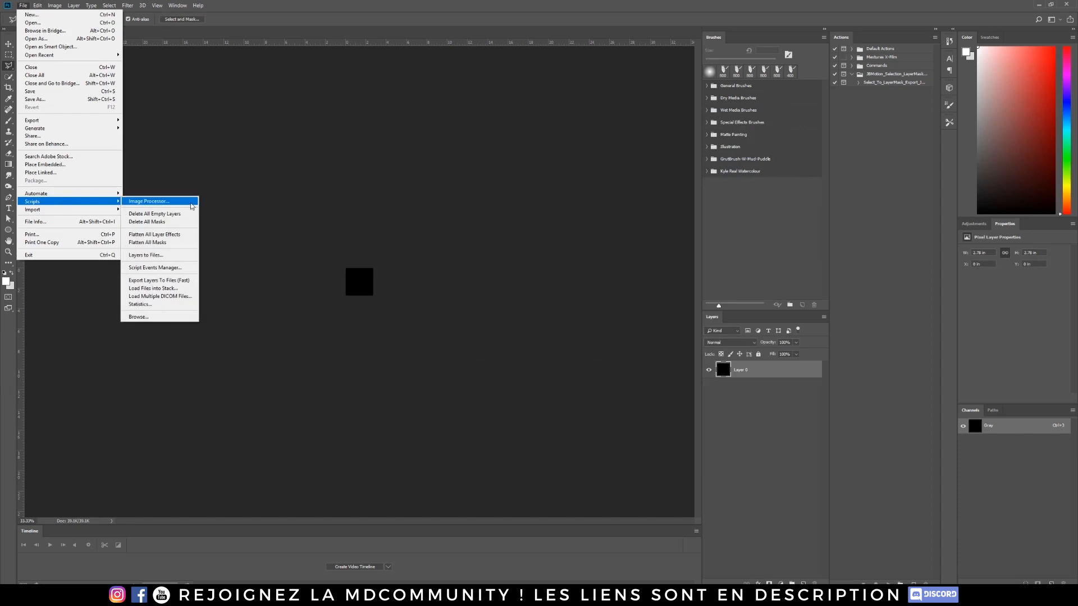
pyautogui.click(182, 290)
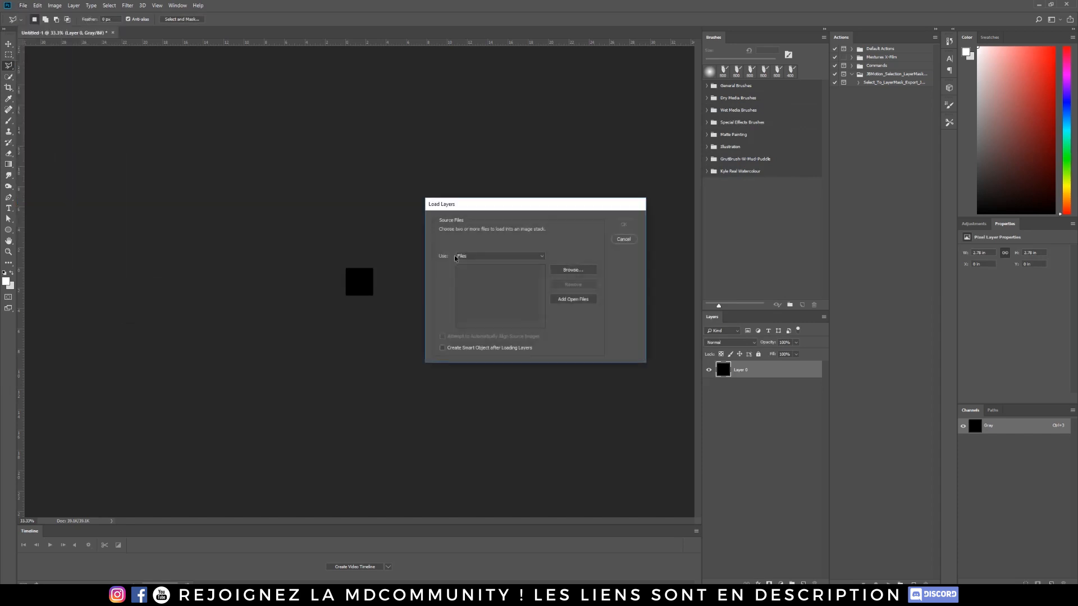
pyautogui.click(574, 271)
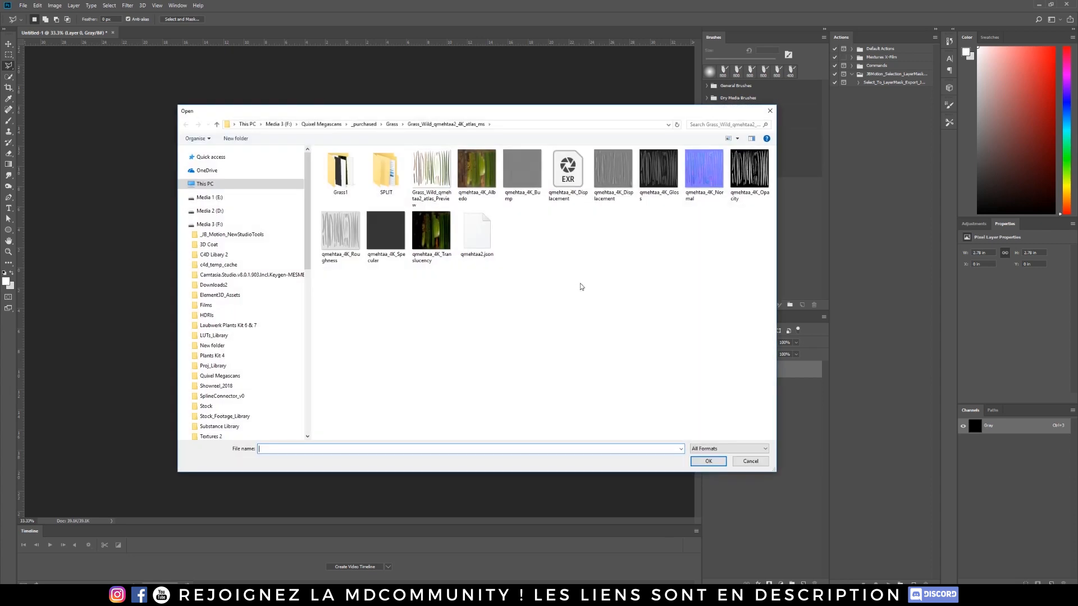
pyautogui.click(365, 125)
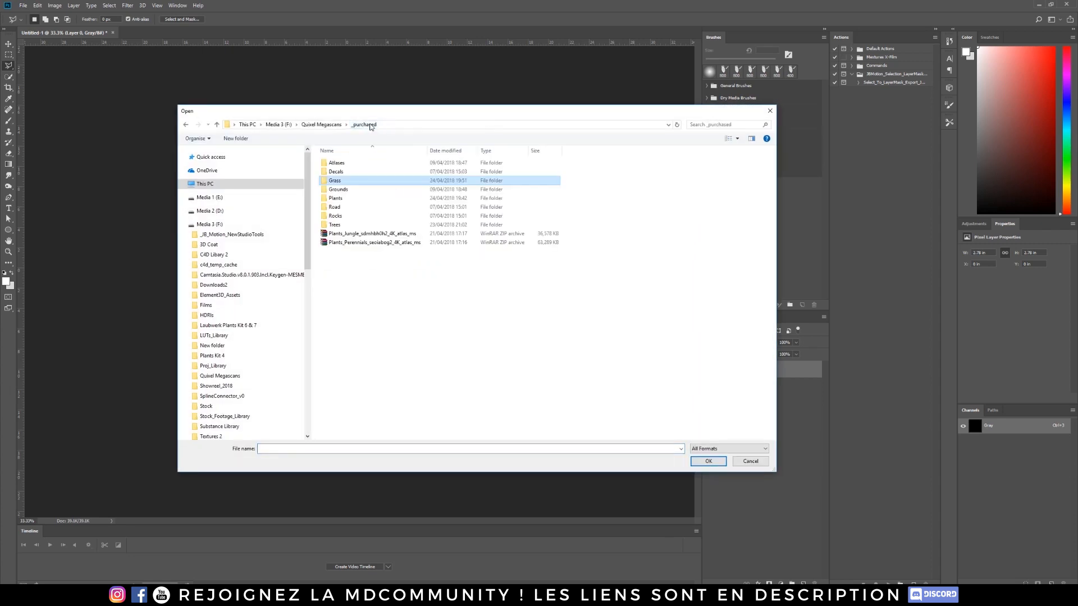
pyautogui.doubleClick(379, 197)
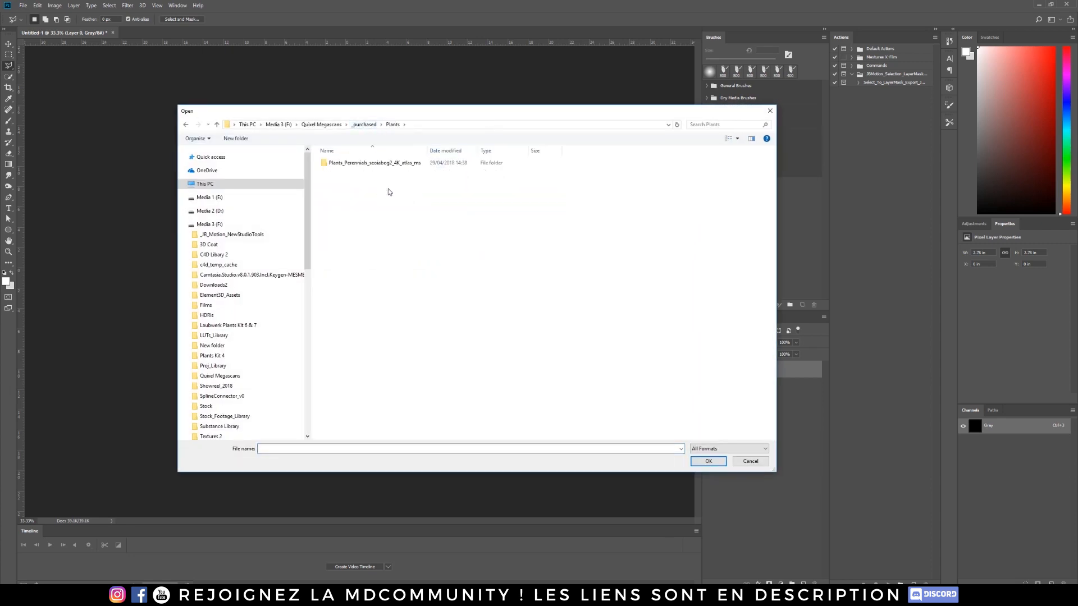
pyautogui.doubleClick(387, 164)
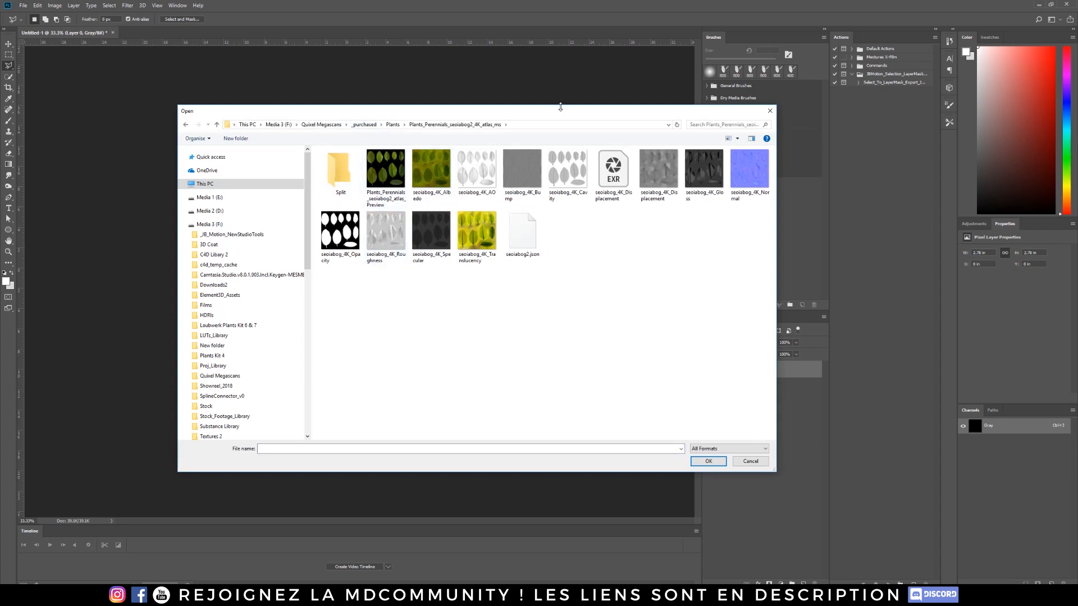
pyautogui.moveTo(565, 116); pyautogui.dragTo(571, 113)
# Step: Load the seoiabog_4K Albedo, AO, Bump, Normal, Roughness, Specular and Translucency maps as layers of one document
pyautogui.click(434, 161)
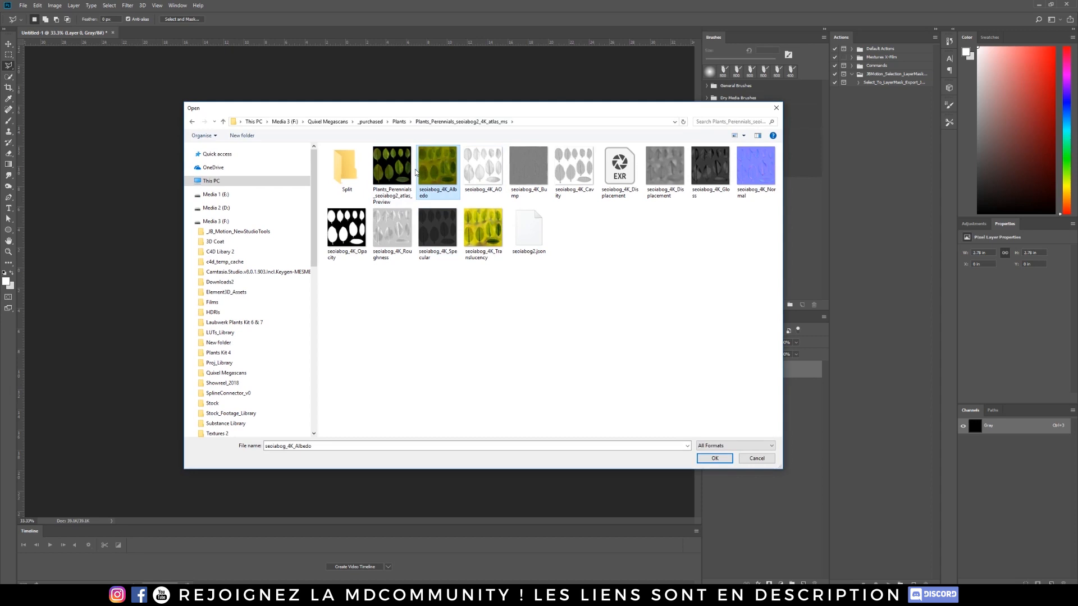
pyautogui.keyDown('ctrl'); pyautogui.click(494, 171); pyautogui.keyUp('ctrl')
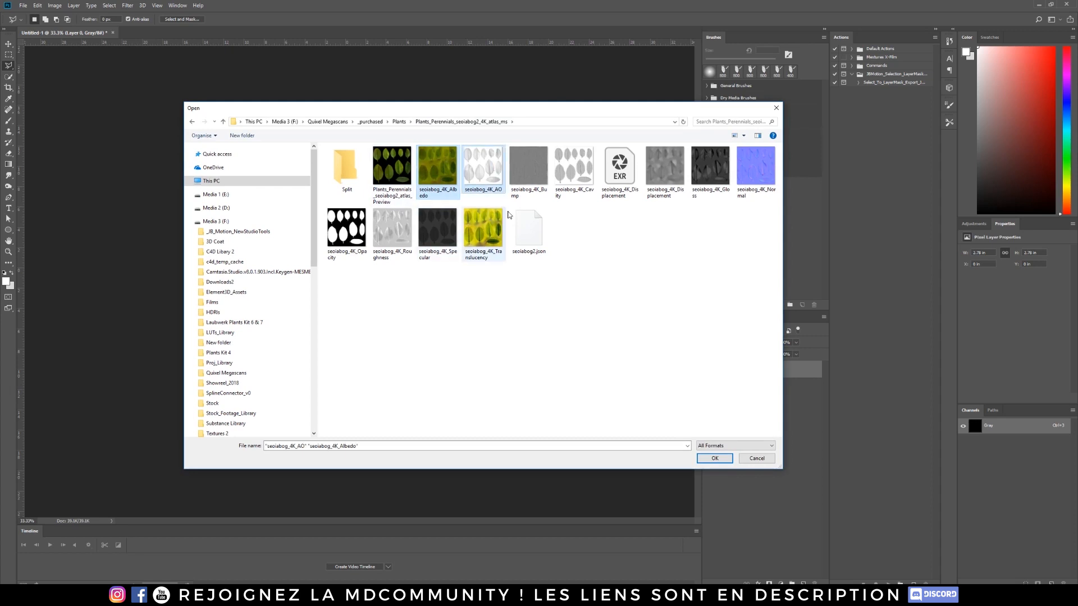
pyautogui.keyDown('ctrl'); pyautogui.click(527, 157); pyautogui.keyUp('ctrl')
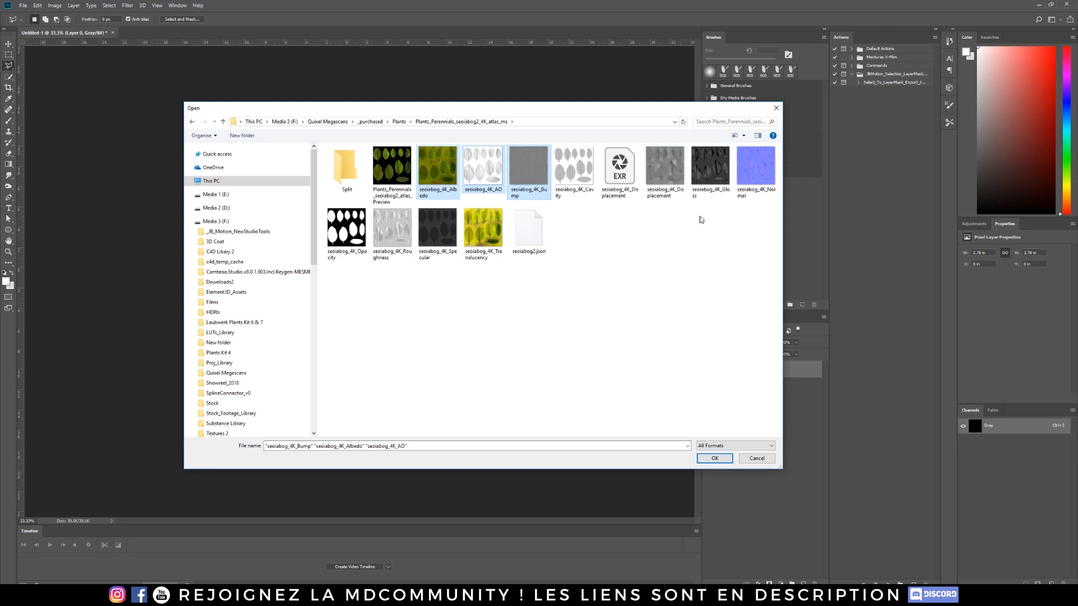
pyautogui.keyDown('ctrl'); pyautogui.click(767, 170); pyautogui.keyUp('ctrl')
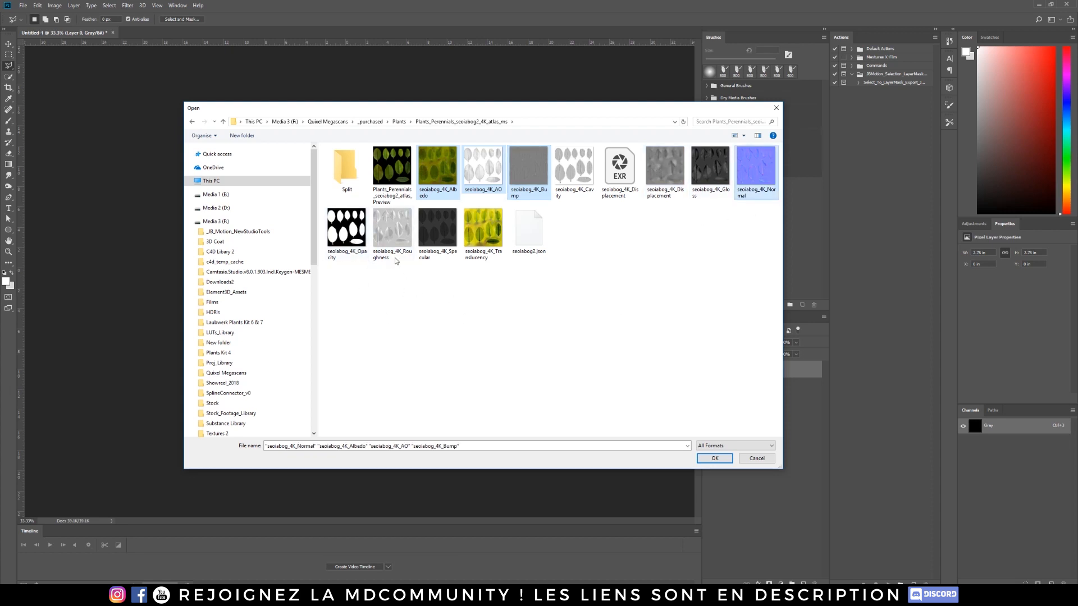
pyautogui.keyDown('ctrl'); pyautogui.click(393, 235); pyautogui.keyUp('ctrl')
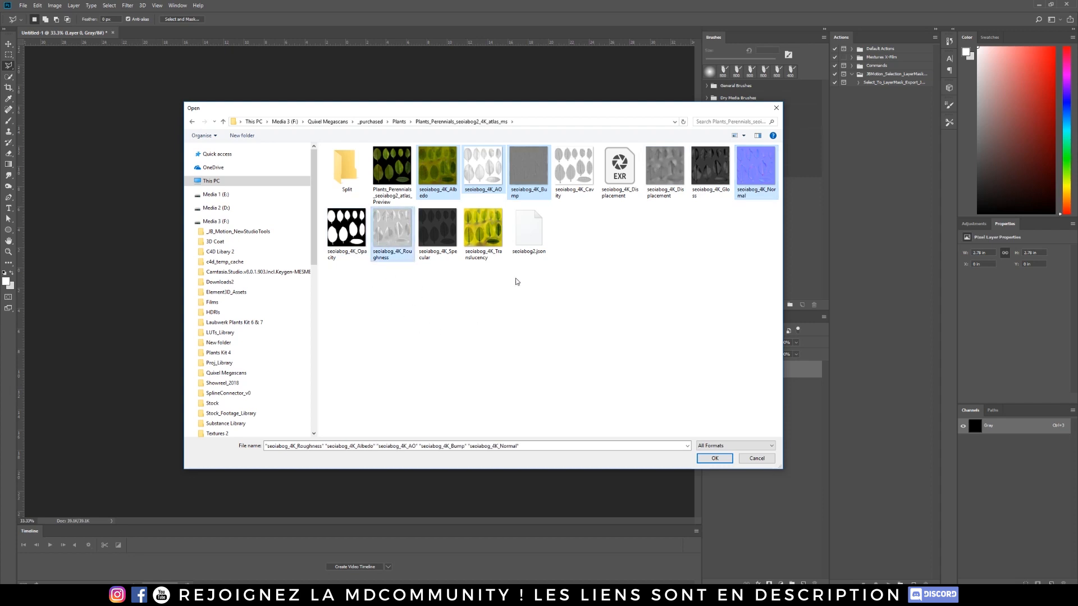
pyautogui.keyDown('ctrl'); pyautogui.click(438, 227); pyautogui.keyUp('ctrl')
pyautogui.keyDown('ctrl'); pyautogui.click(489, 221); pyautogui.keyUp('ctrl')
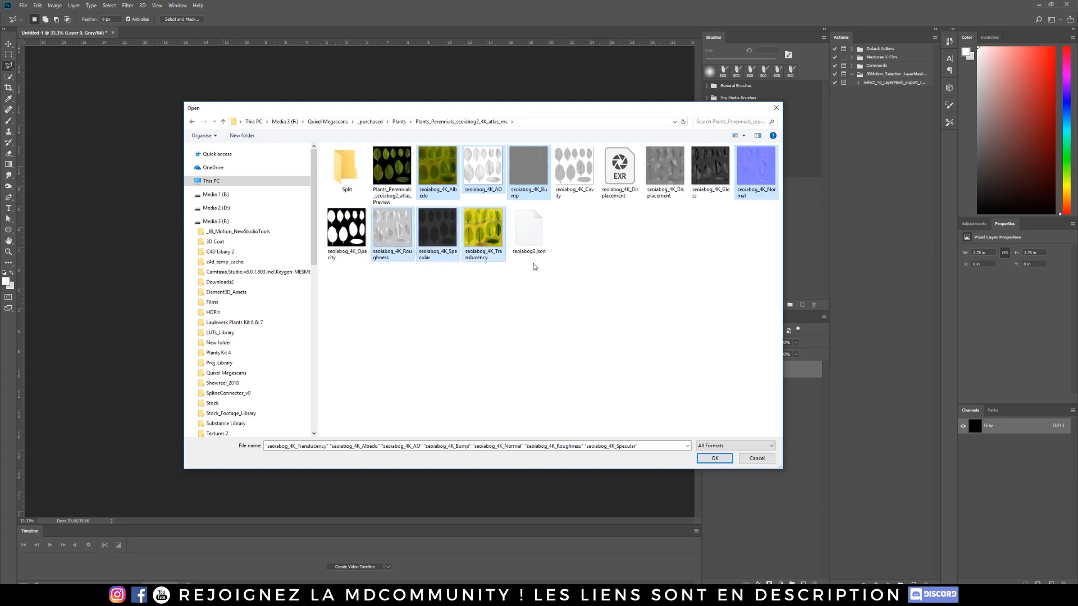
pyautogui.click(715, 458)
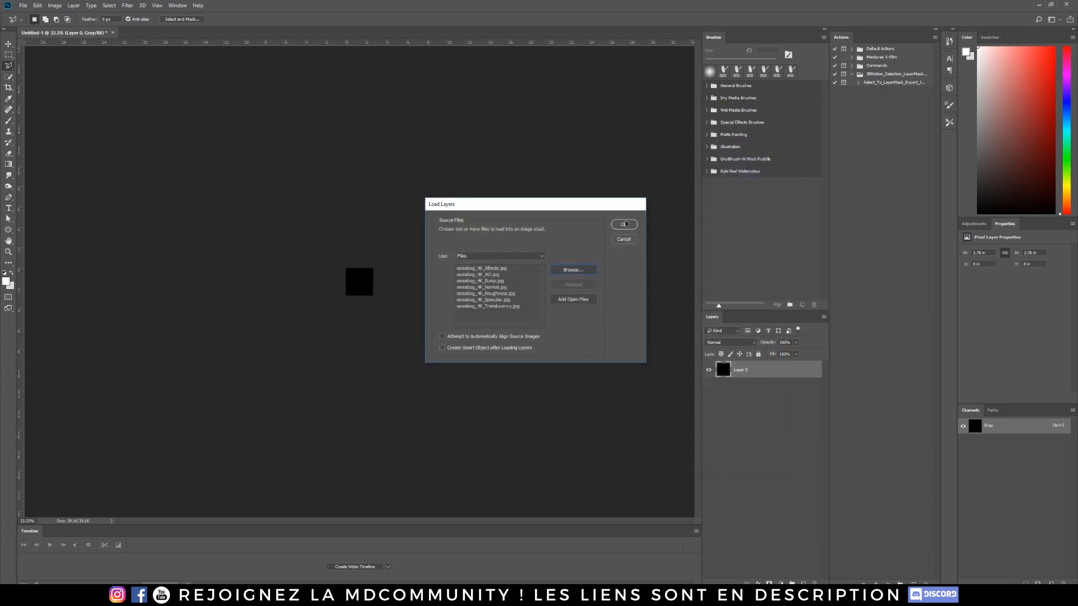
pyautogui.click(624, 224)
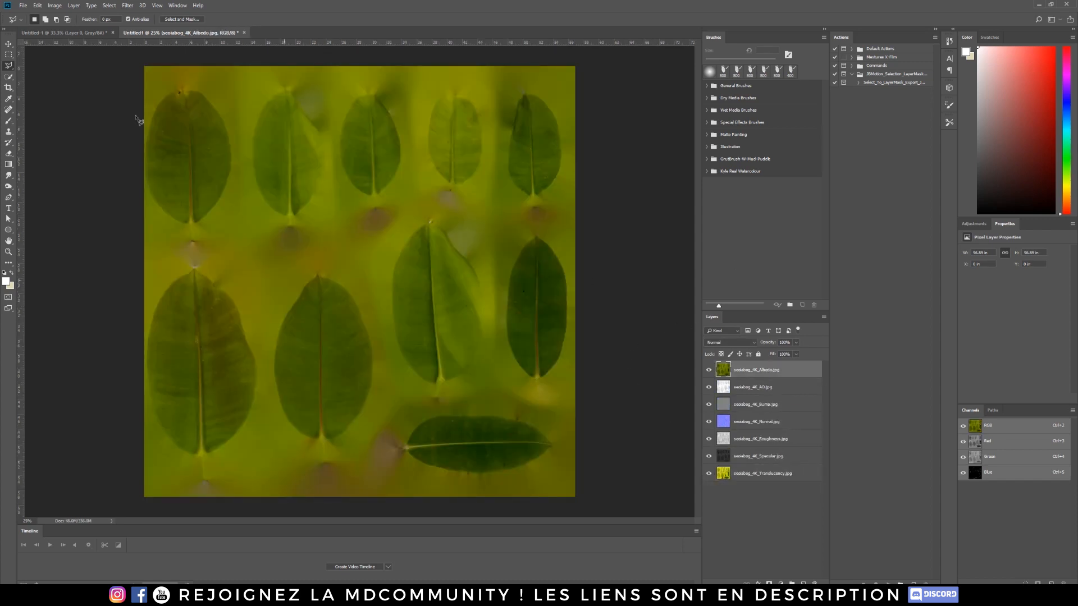
# Step: Place the seoiabog_4K_Opacity map as the top layer at full canvas size and rasterize it
pyautogui.click(23, 6)
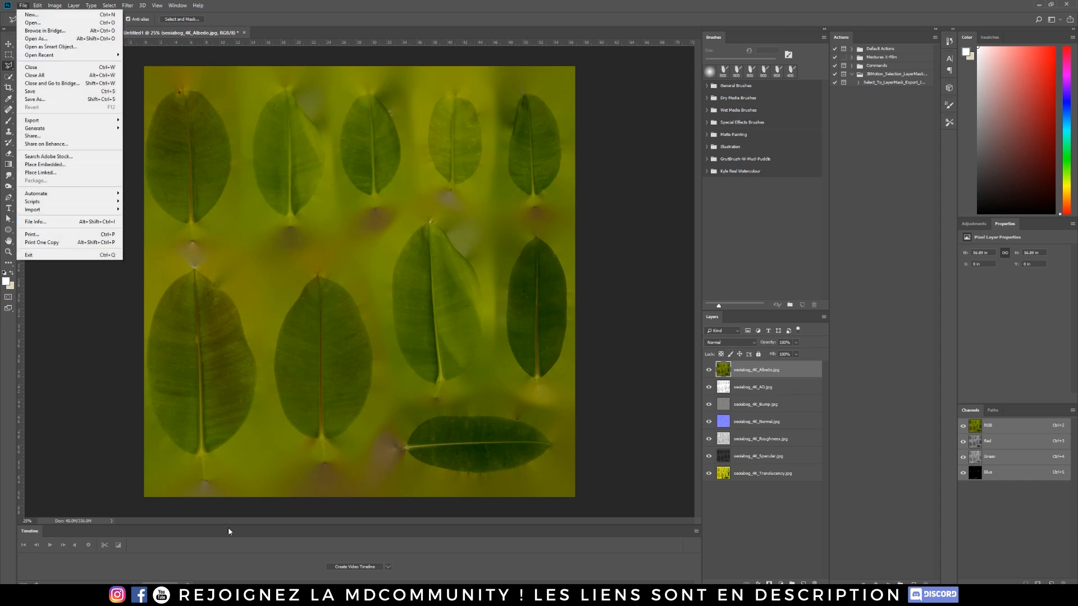
pyautogui.press('Escape')
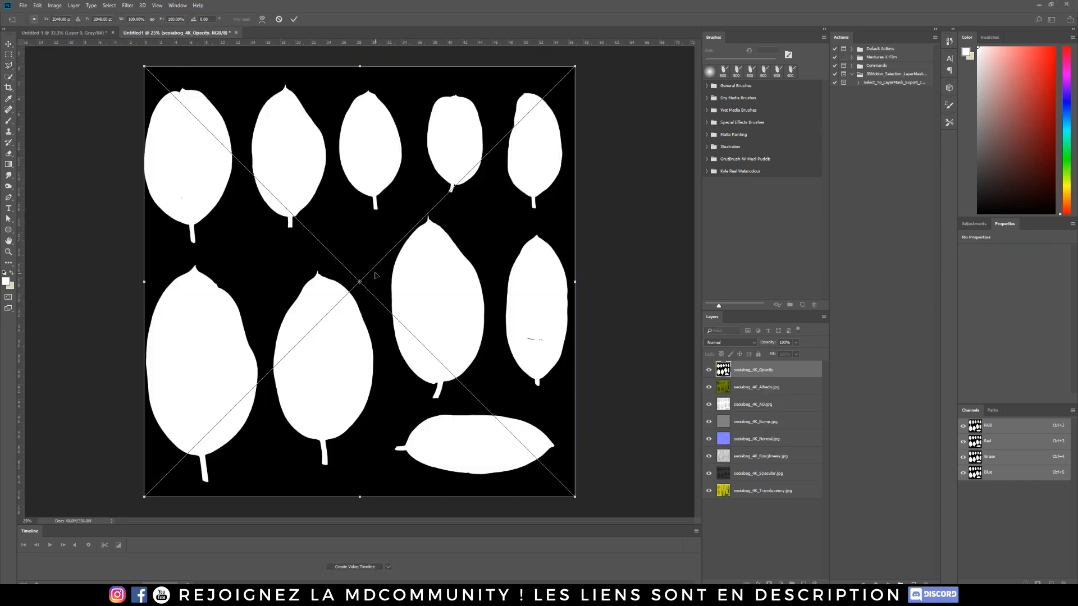
pyautogui.press('Return')
pyautogui.rightClick(791, 371)
pyautogui.click(848, 160)
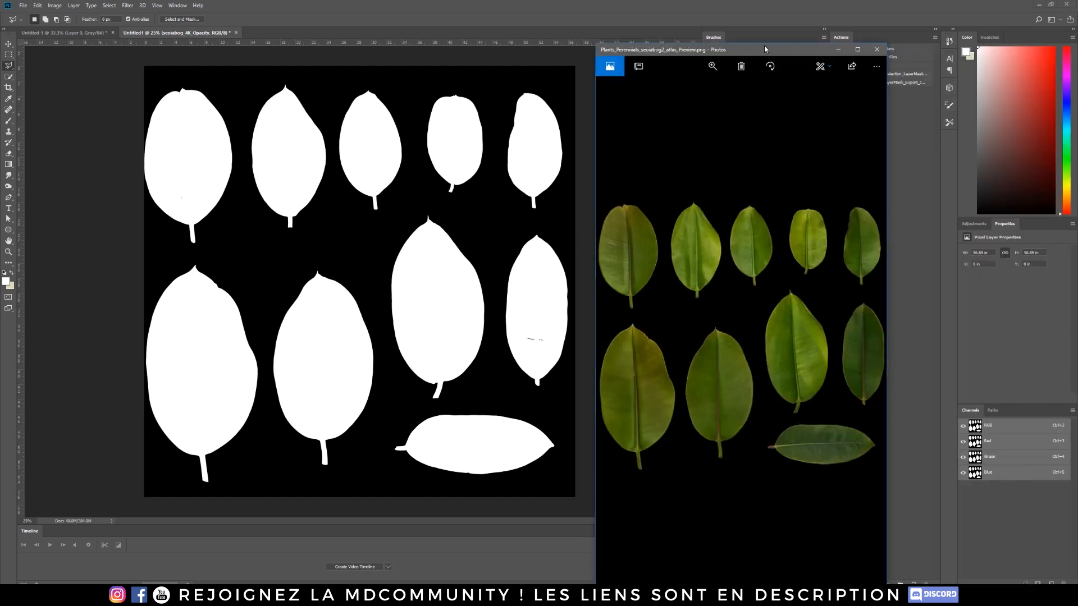
# Step: Check the atlas preview, load the opacity map's white areas as a selection and subtract every leaf except the large lower-left one
pyautogui.moveTo(764, 47); pyautogui.dragTo(779, 17)
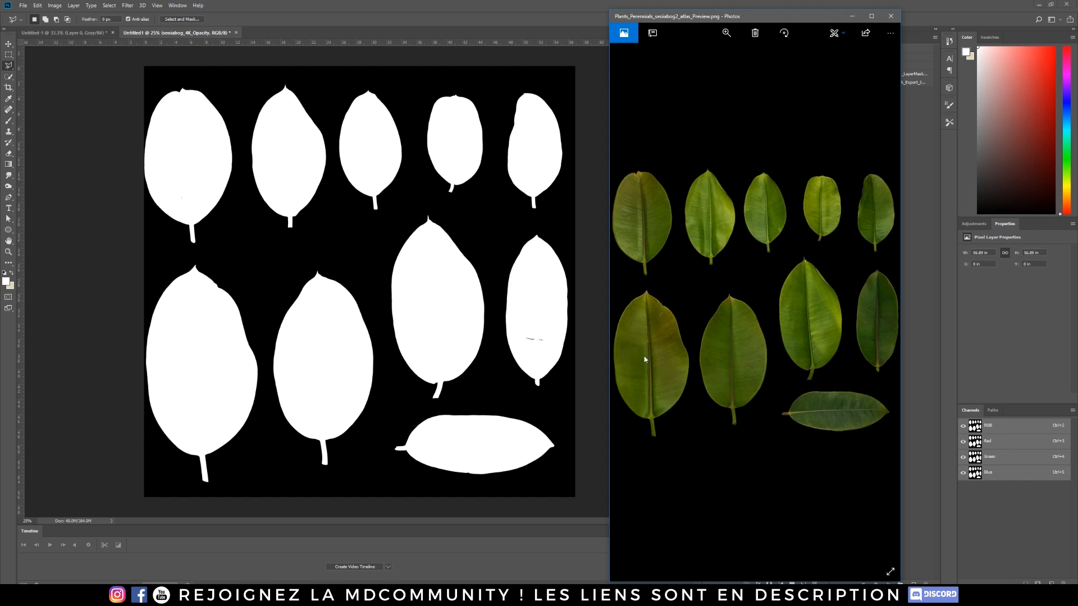
pyautogui.click(854, 17)
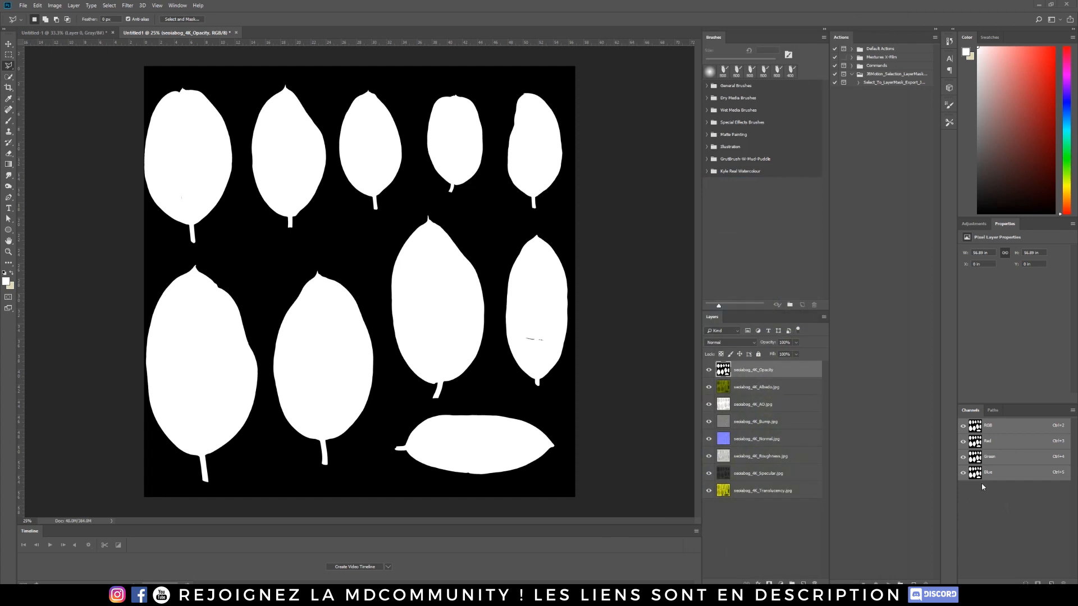
pyautogui.keyDown('ctrl'); pyautogui.click(978, 428); pyautogui.keyUp('ctrl')
pyautogui.press('m')
pyautogui.moveTo(117, 65); pyautogui.dragTo(376, 490)
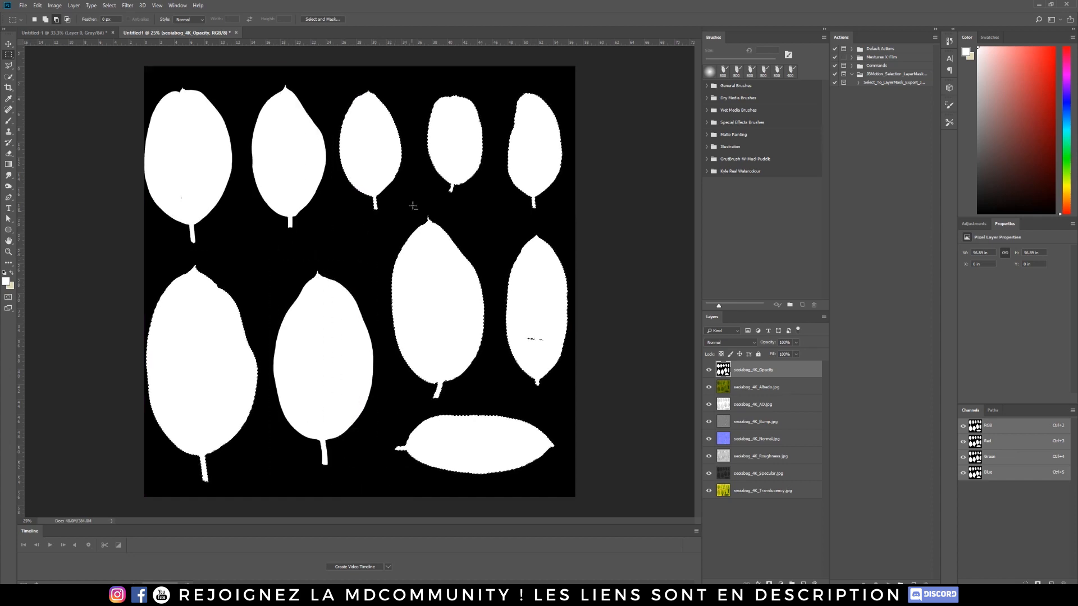
pyautogui.moveTo(386, 219); pyautogui.dragTo(485, 399)
pyautogui.moveTo(330, 71); pyautogui.dragTo(504, 225)
pyautogui.moveTo(621, 61); pyautogui.dragTo(506, 508)
pyautogui.moveTo(558, 397); pyautogui.dragTo(385, 498)
pyautogui.moveTo(571, 271); pyautogui.dragTo(544, 241)
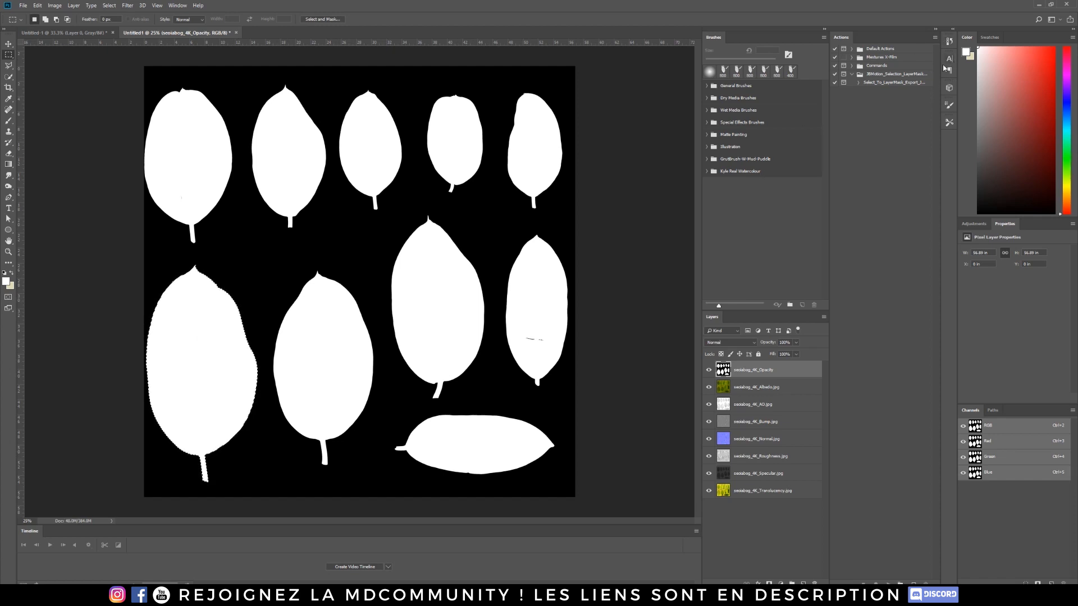
# Step: Run the Select_To_LayerMask_Export action on the selected leaf, continuing past the unavailable Make command
pyautogui.click(861, 83)
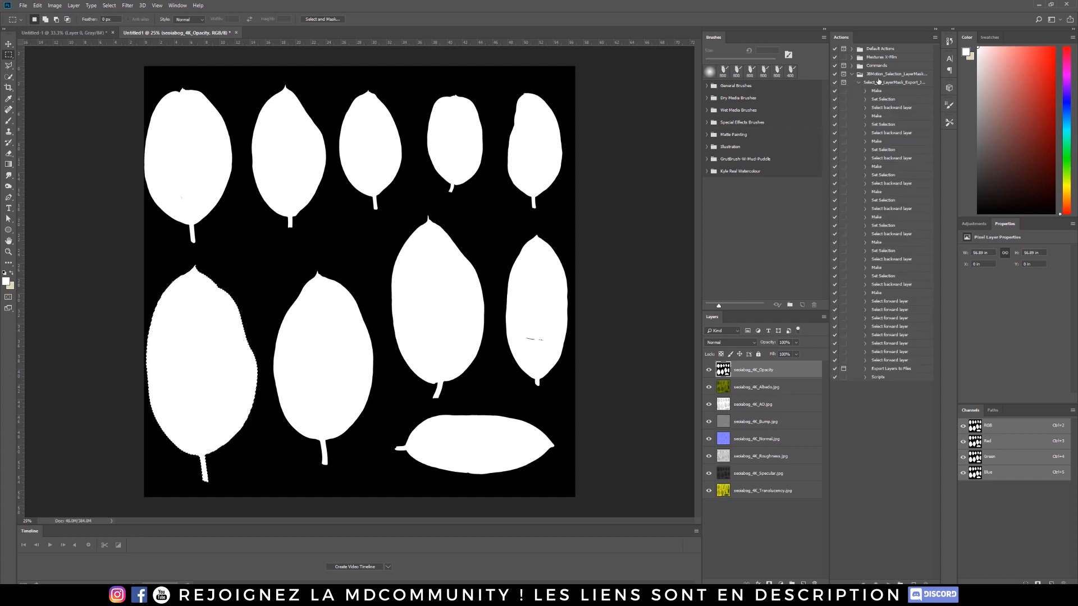
pyautogui.click(896, 82)
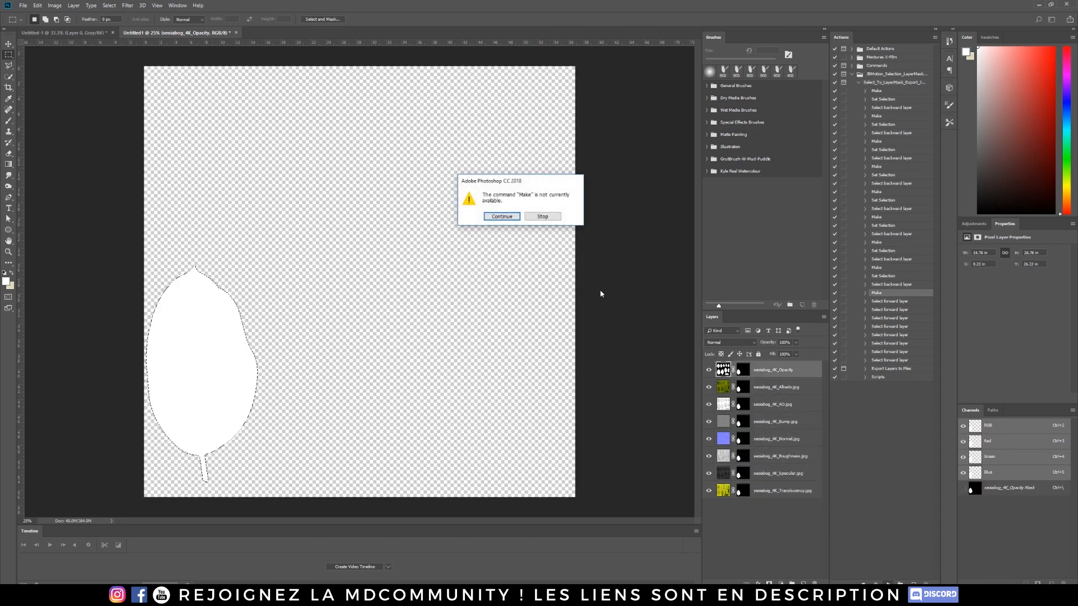
pyautogui.press('Return')
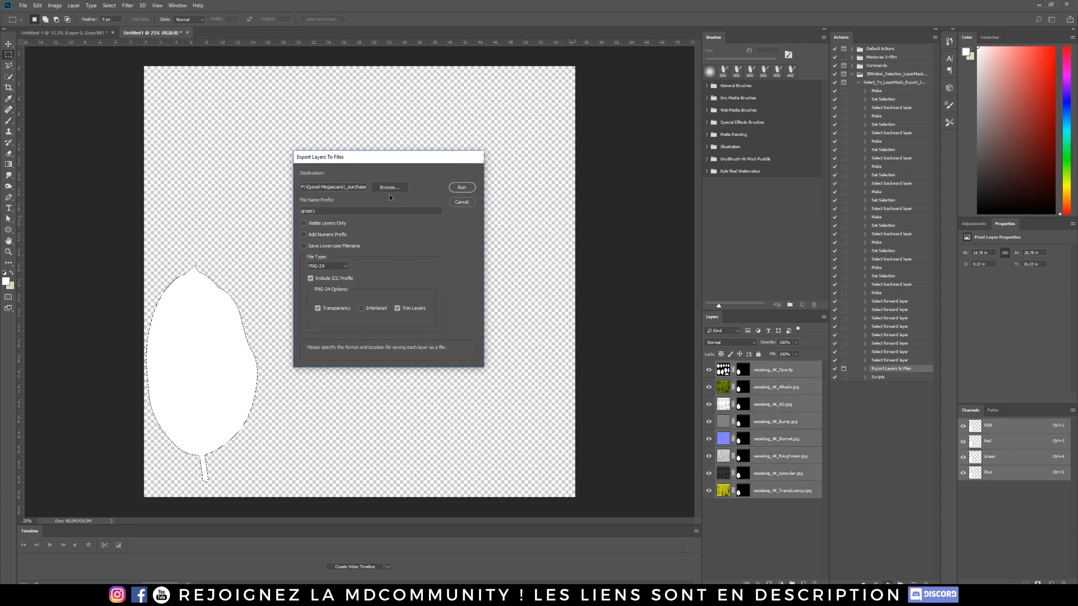
# Step: For the export destination, browse from _purchased through Plants and Plants_Perennials_seoiabog2_4K_atlas_ms to the Split folder
pyautogui.click(392, 187)
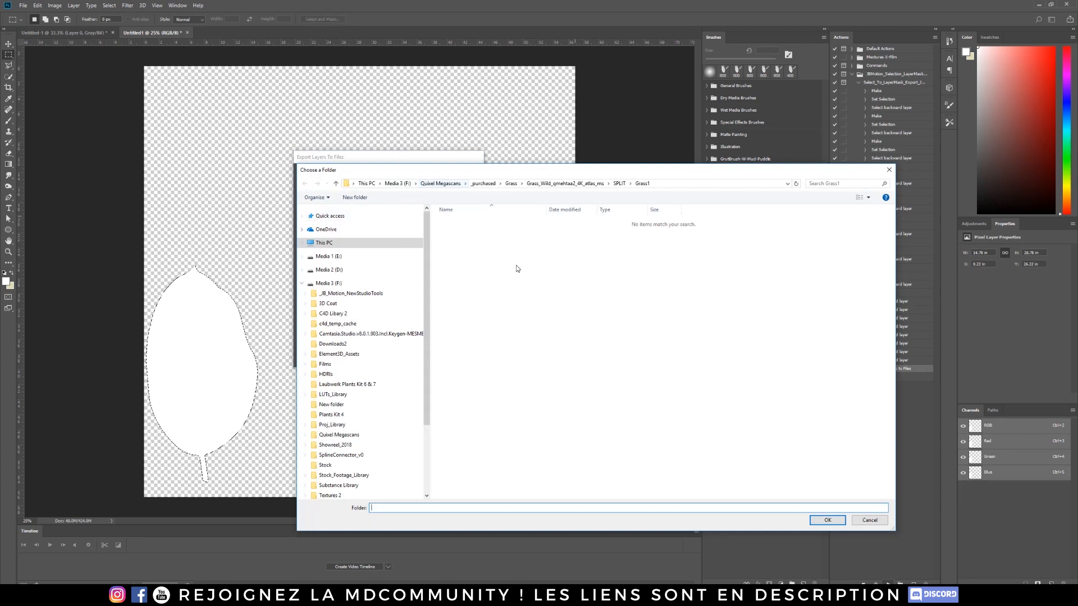
pyautogui.click(566, 184)
pyautogui.click(483, 184)
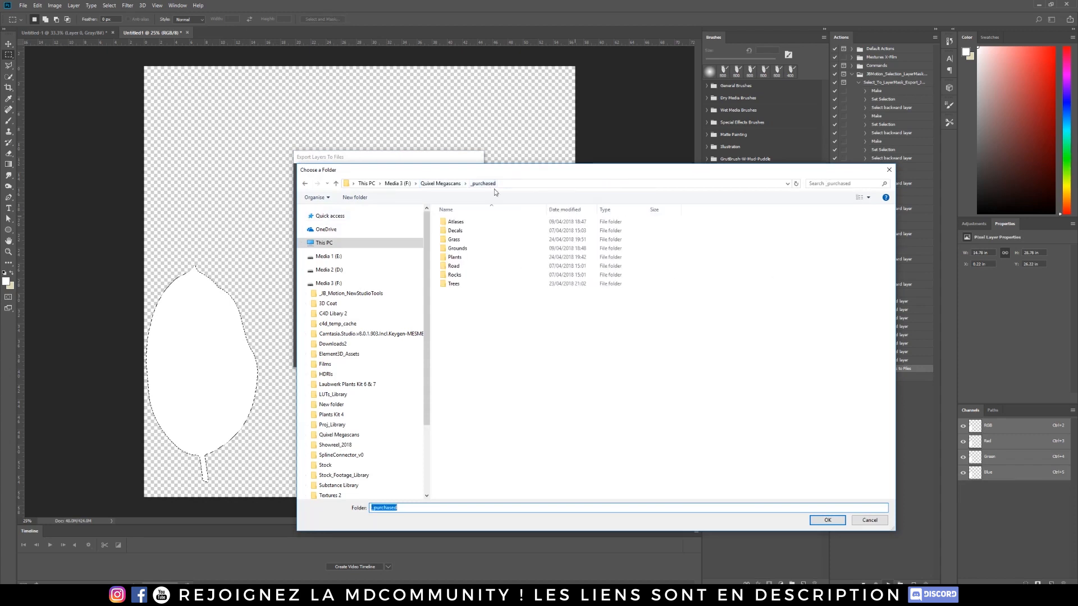
pyautogui.doubleClick(508, 257)
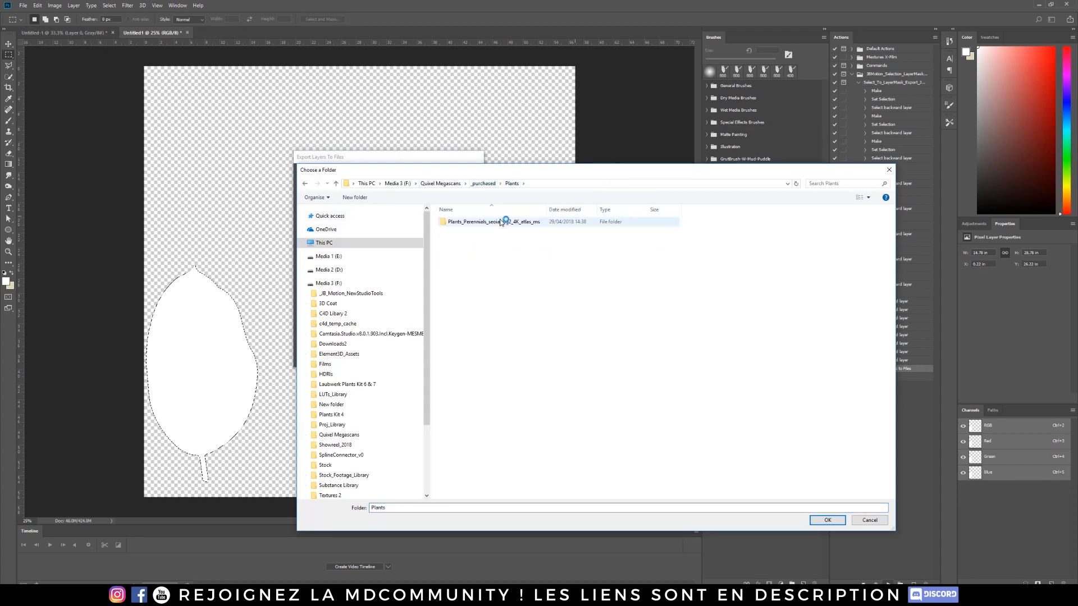
pyautogui.doubleClick(477, 221)
pyautogui.doubleClick(457, 231)
pyautogui.click(1066, 548)
# Step: Create a Plant_Leaf1 folder inside Split and choose it as the export destination
pyautogui.rightClick(486, 258)
pyautogui.moveTo(465, 348)
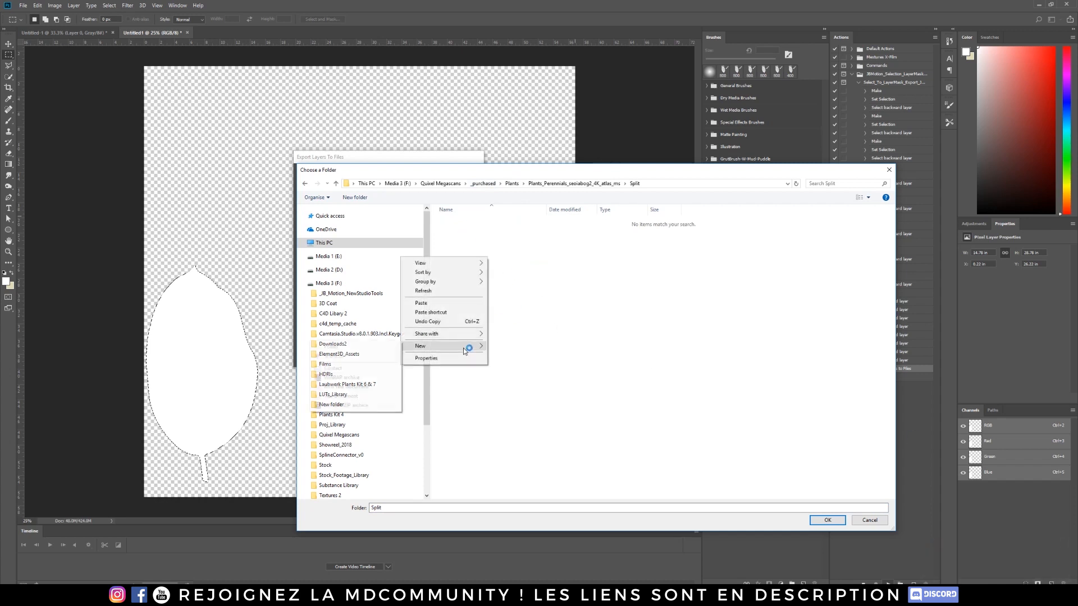
pyautogui.click(358, 348)
pyautogui.write('Llant_Lea')
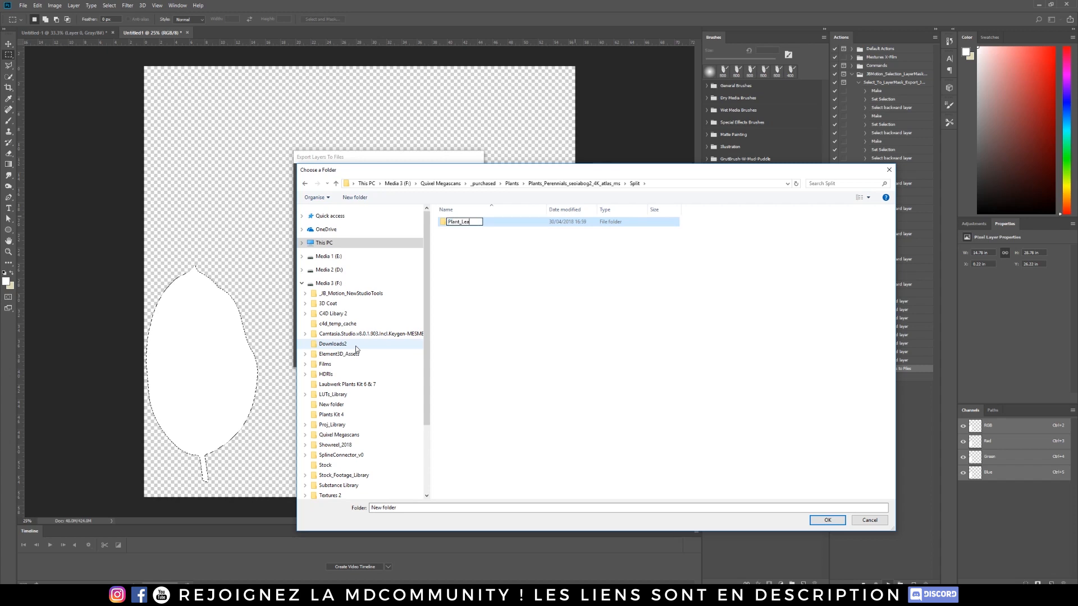
pyautogui.write('f1')
pyautogui.press('Return')
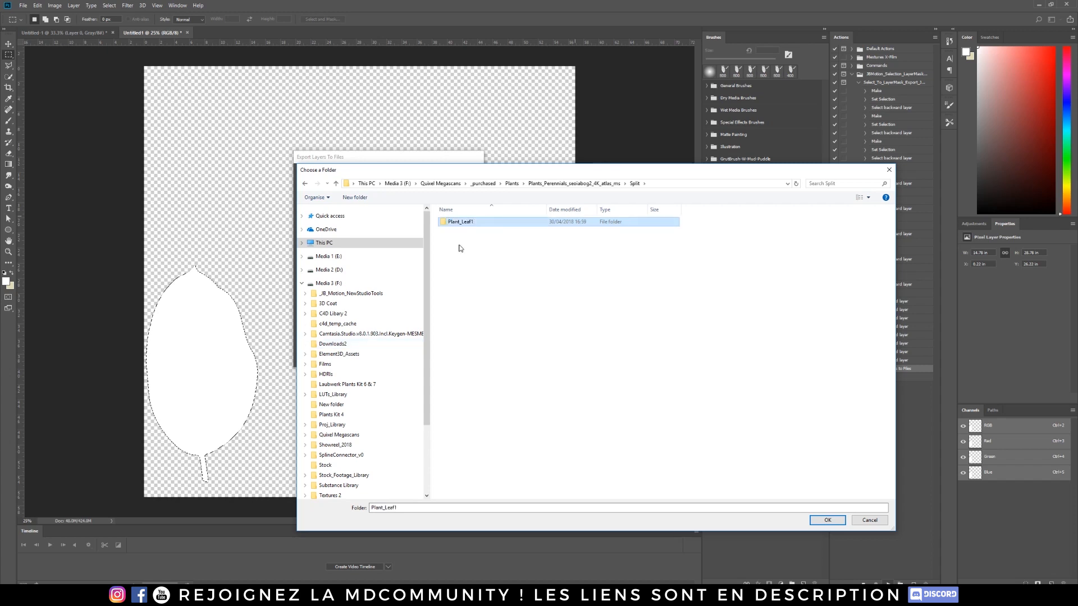
pyautogui.doubleClick(483, 222)
pyautogui.click(828, 520)
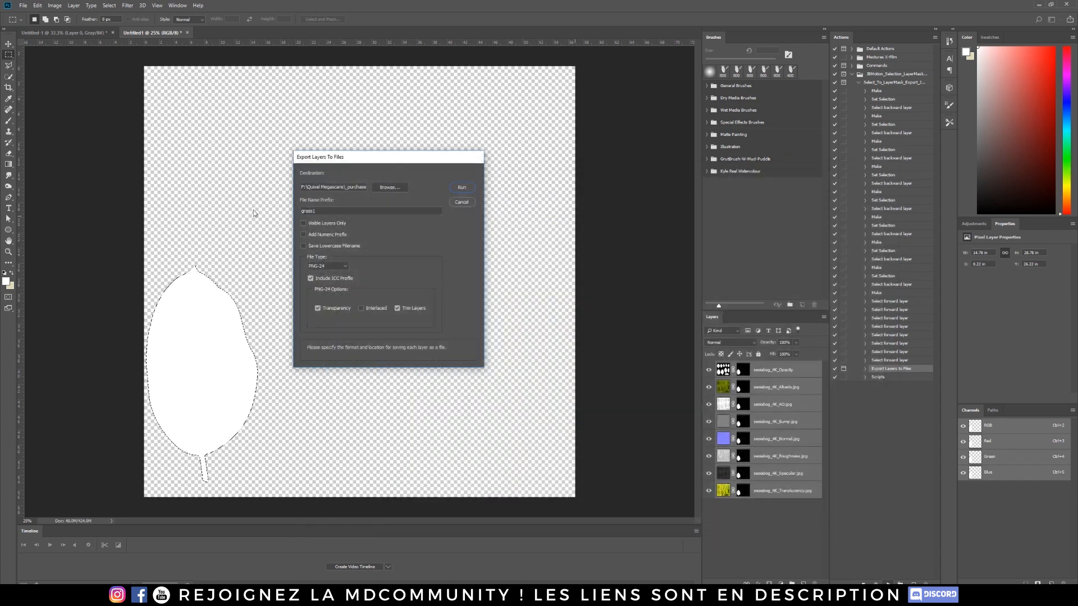
# Step: Set the file name prefix to PlantLeaf1 and export the masked layers as PNG-24 files
pyautogui.doubleClick(331, 210)
pyautogui.write('Pa')
pyautogui.write('antLeaf1')
pyautogui.moveTo(426, 163); pyautogui.dragTo(411, 147)
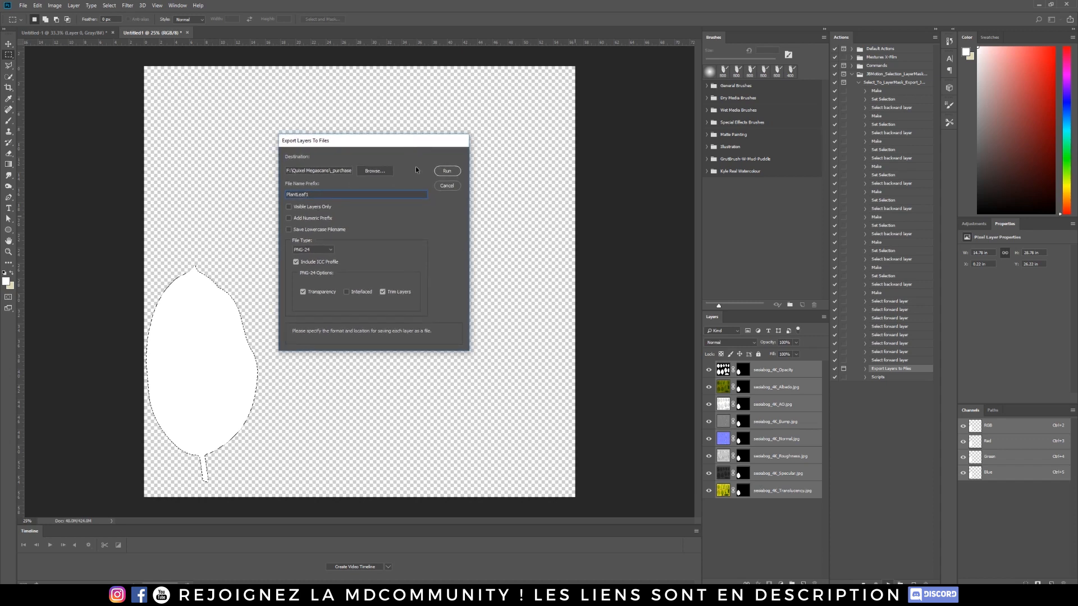
pyautogui.click(454, 174)
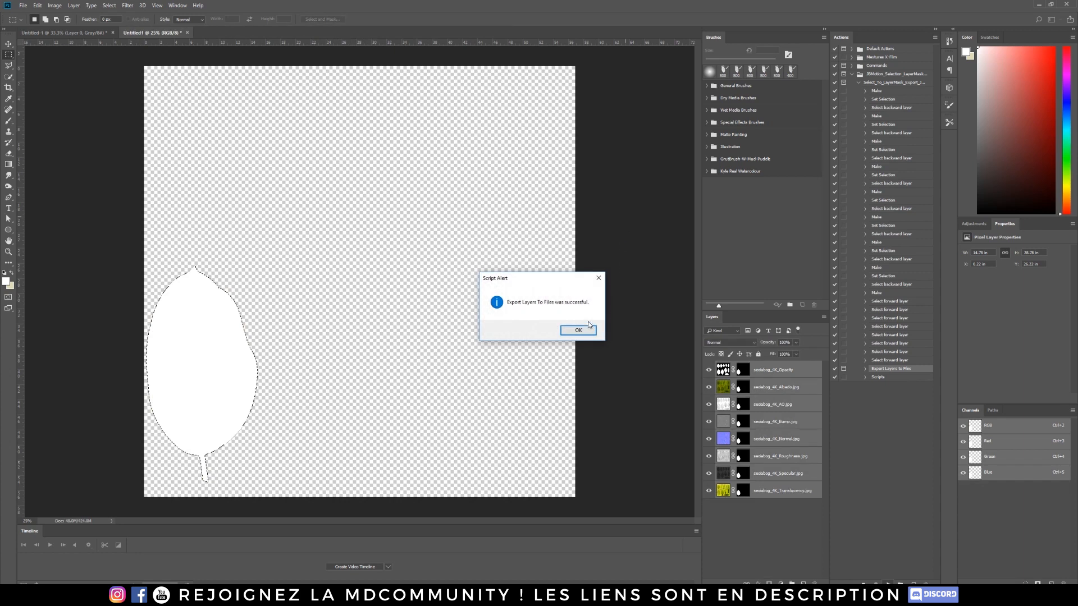
pyautogui.click(577, 330)
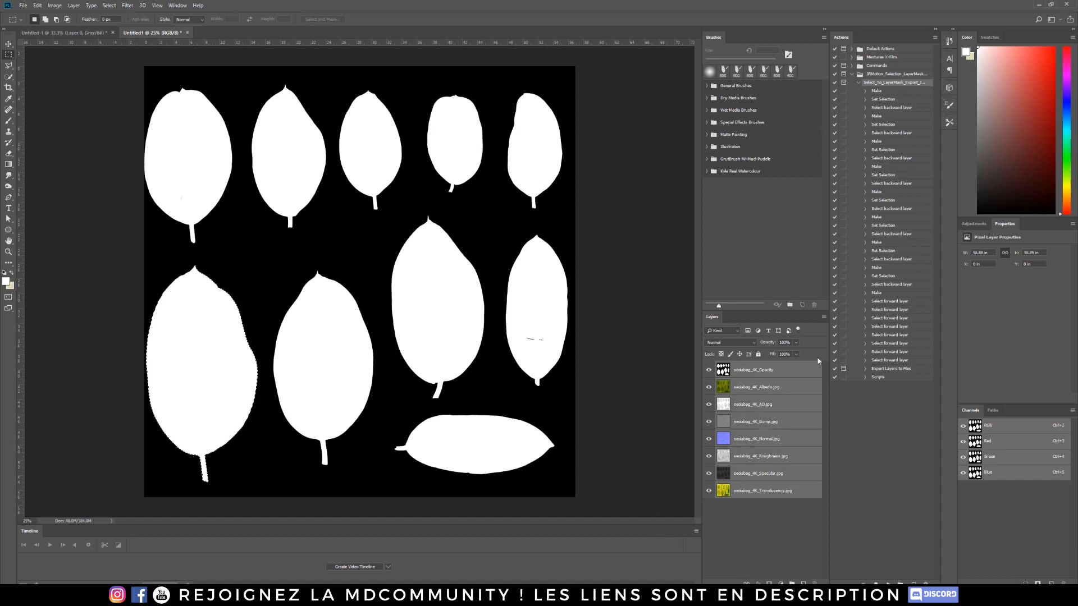
# Step: Switch to Cinema 4D, start a new project and add a MultiFlora object
pyautogui.moveTo(341, 595)
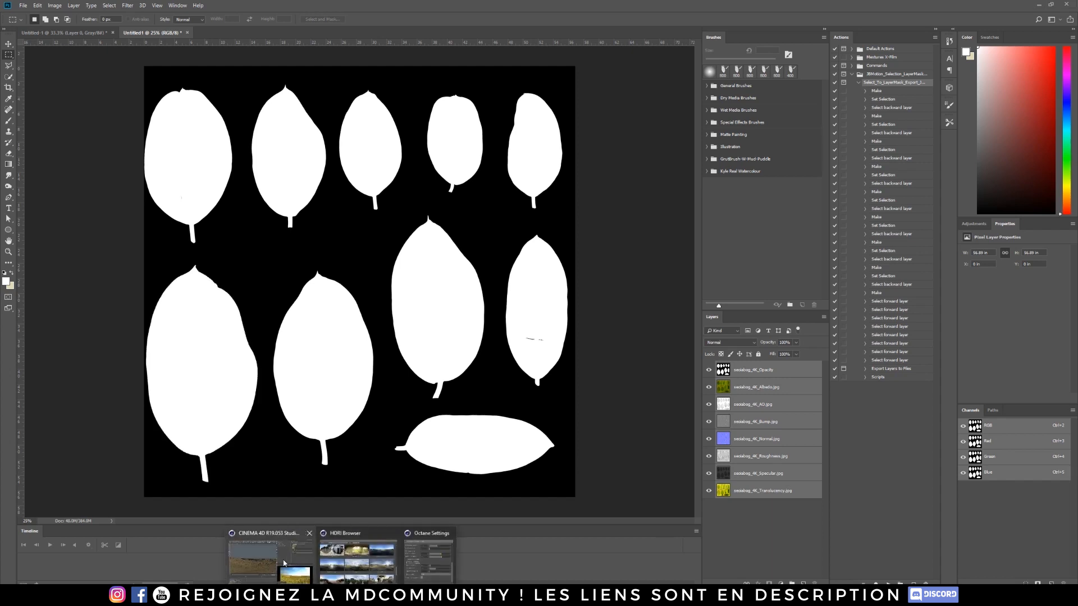
pyautogui.click(356, 560)
pyautogui.click(8, 14)
pyautogui.click(19, 21)
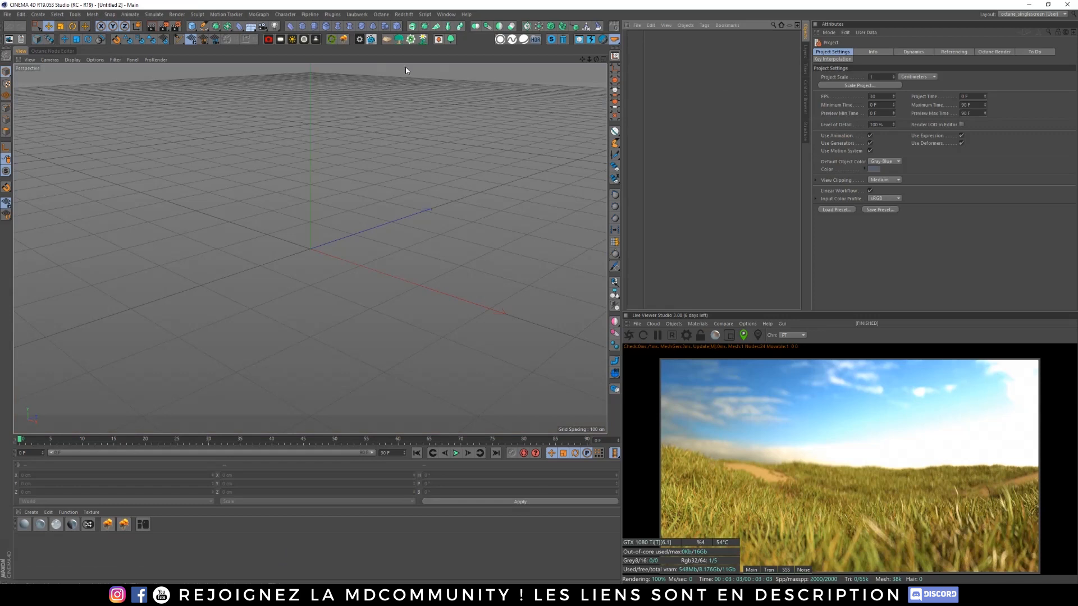
pyautogui.click(423, 39)
pyautogui.keyDown('alt'); pyautogui.moveTo(351, 221); pyautogui.dragTo(395, 209, button='right'); pyautogui.keyUp('alt')
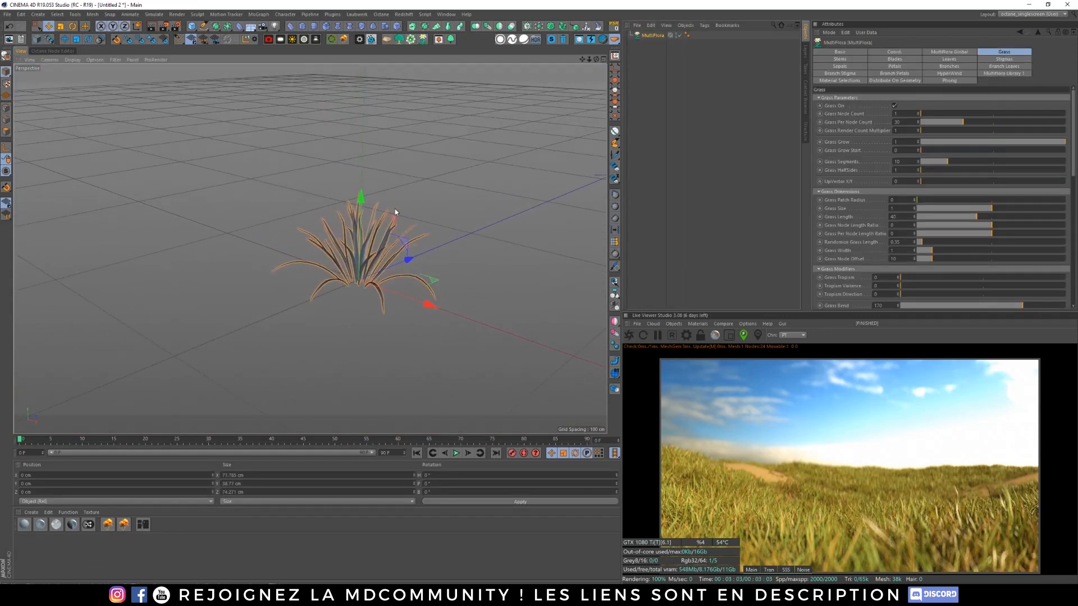
# Step: Add a floor and an Octane Daylight, start the live render and rotate the daylight to change the sun direction
pyautogui.click(280, 39)
pyautogui.click(292, 40)
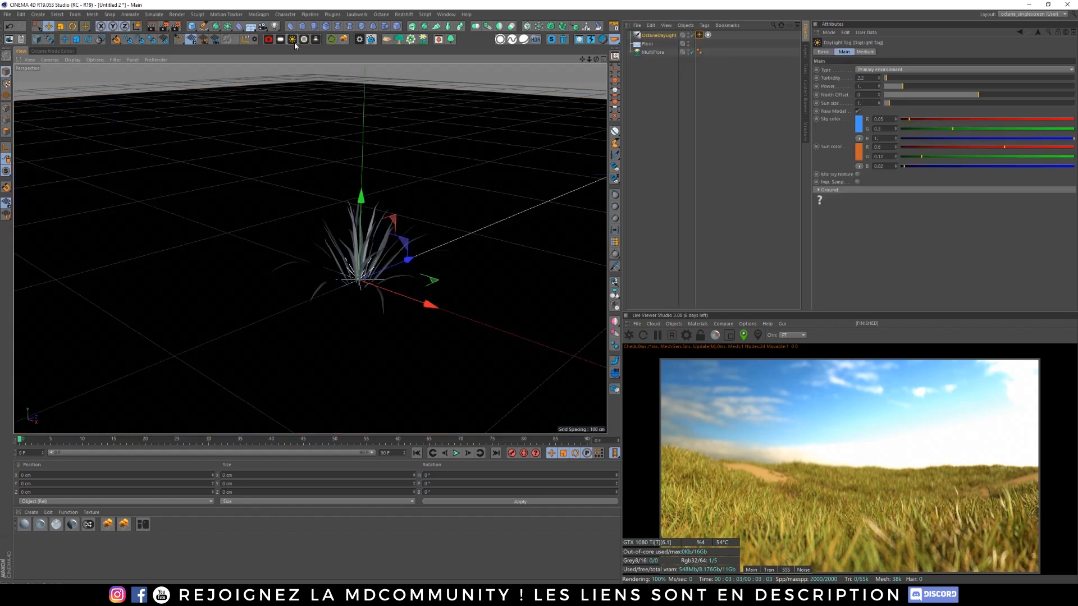
pyautogui.click(628, 335)
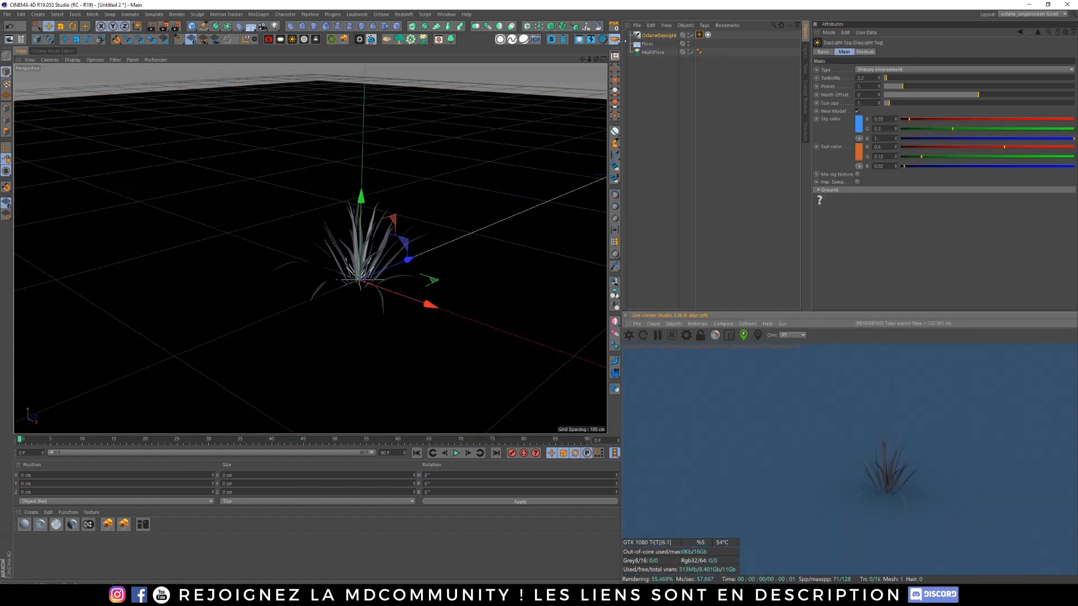
pyautogui.press('r')
pyautogui.moveTo(334, 254); pyautogui.dragTo(354, 235)
# Step: Load the Leaf Grass preset from MultiFlora Library 1 onto the MultiFlora object
pyautogui.click(660, 55)
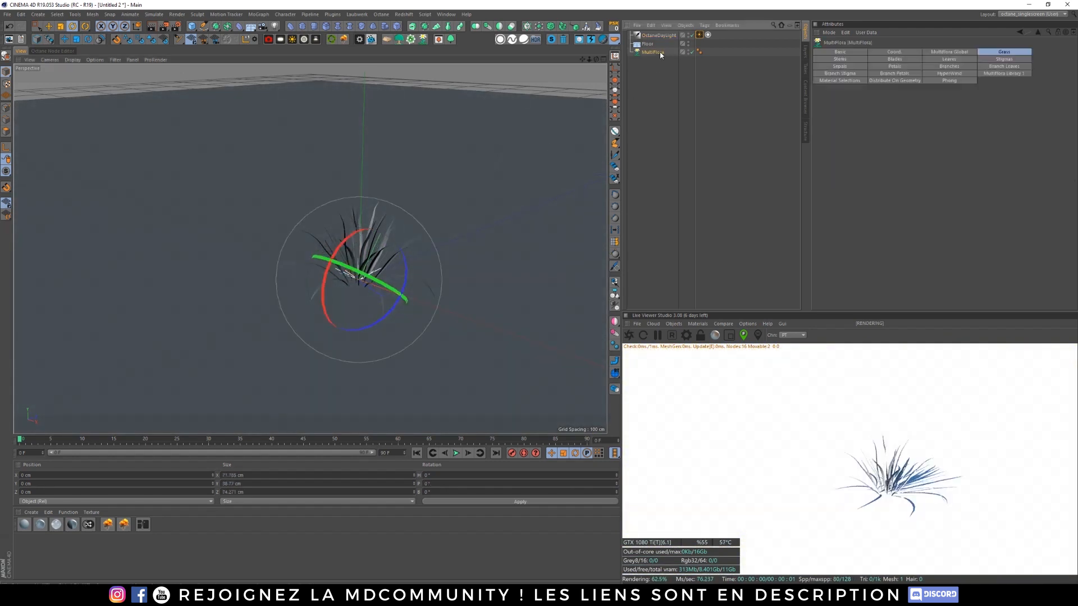
pyautogui.click(1004, 74)
pyautogui.scroll(-1, 1074, 105)
pyautogui.moveTo(1074, 105); pyautogui.dragTo(1075, 280)
pyautogui.click(892, 230)
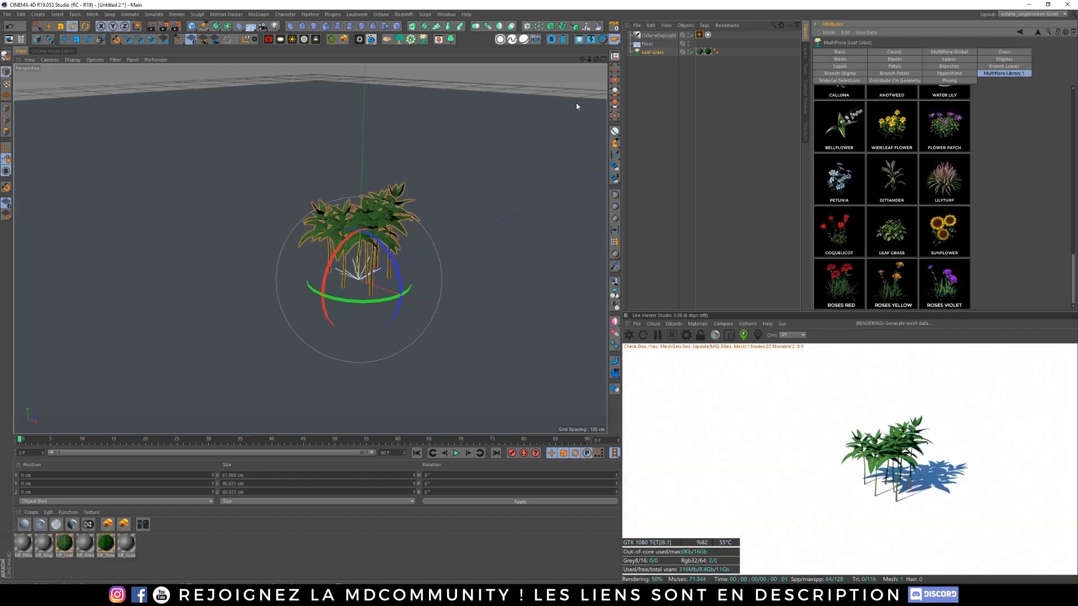
# Step: Examine the Leaf Grass plant's leaf shapes and textures up close in the viewport and the live render
pyautogui.click(652, 85)
pyautogui.keyDown('alt'); pyautogui.moveTo(353, 225); pyautogui.dragTo(449, 197, button='right'); pyautogui.keyUp('alt')
pyautogui.keyDown('alt'); pyautogui.moveTo(349, 242); pyautogui.dragTo(389, 238, button='middle'); pyautogui.keyUp('alt')
pyautogui.click(390, 237)
pyautogui.hotkey('ctrl', 'z')
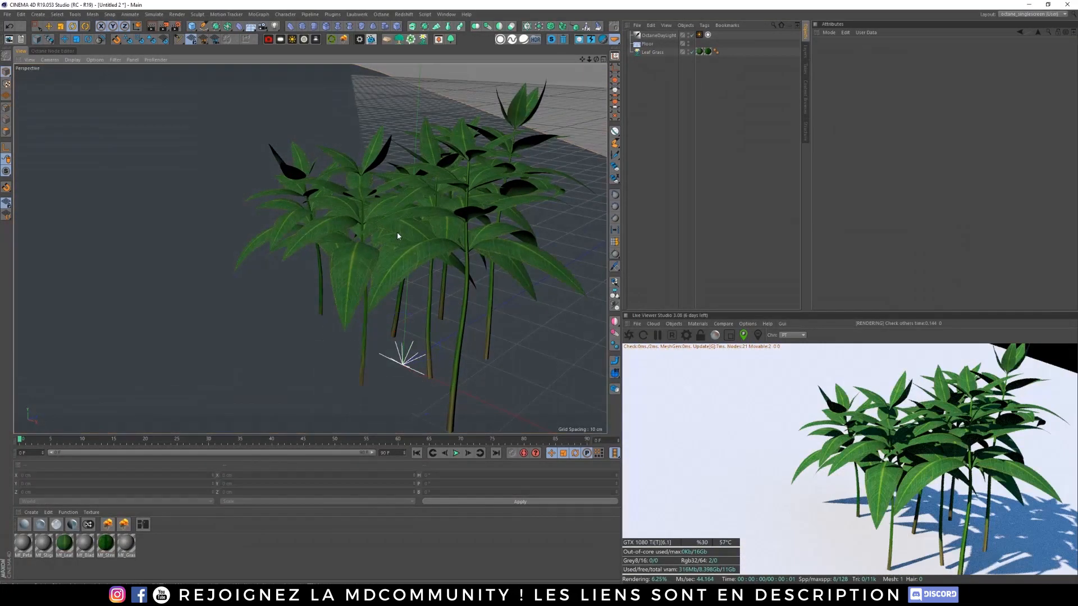
pyautogui.hotkey('ctrl', 'z')
pyautogui.keyDown('alt'); pyautogui.moveTo(360, 221); pyautogui.dragTo(399, 245, button='right'); pyautogui.keyUp('alt')
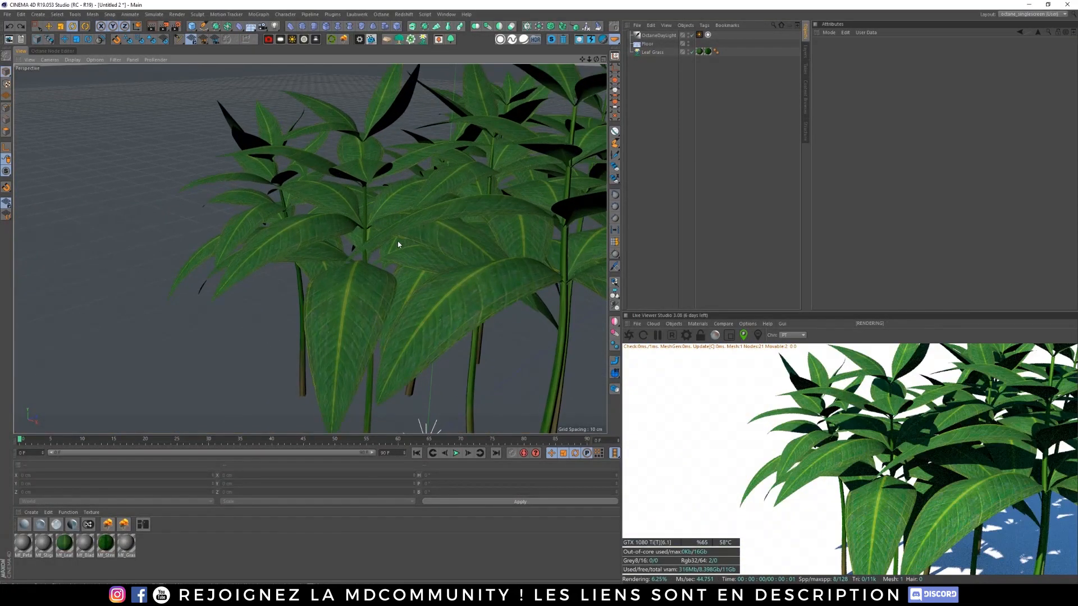
pyautogui.keyDown('alt'); pyautogui.moveTo(398, 241); pyautogui.dragTo(419, 243); pyautogui.keyUp('alt')
pyautogui.keyDown('alt'); pyautogui.moveTo(476, 255); pyautogui.dragTo(404, 201, button='middle'); pyautogui.keyUp('alt')
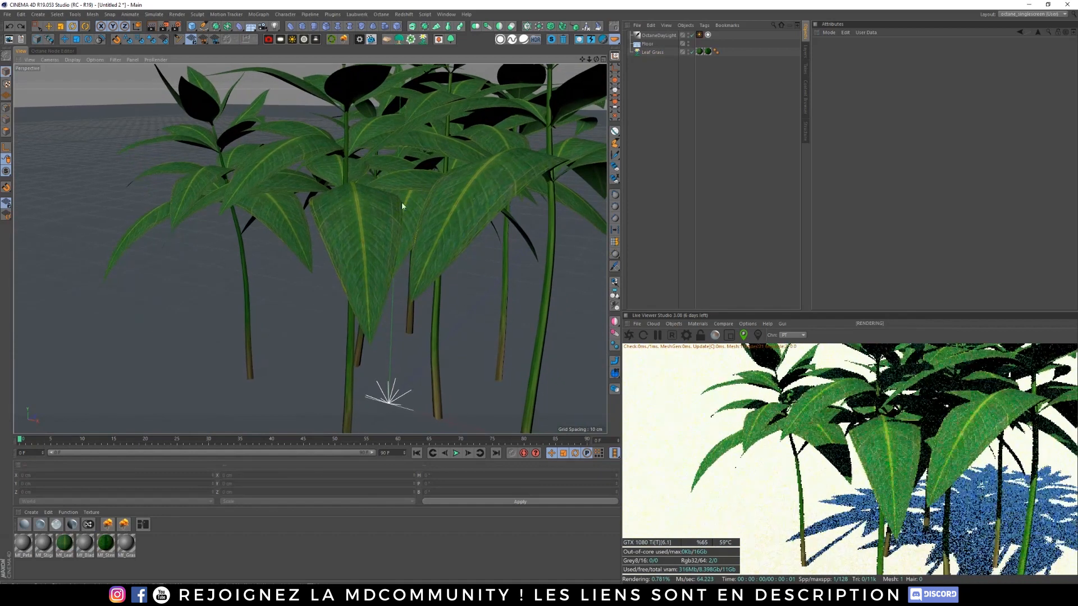
pyautogui.keyDown('alt'); pyautogui.moveTo(402, 203); pyautogui.dragTo(409, 204, button='right'); pyautogui.keyUp('alt')
pyautogui.keyDown('alt'); pyautogui.moveTo(415, 231); pyautogui.dragTo(392, 168, button='middle'); pyautogui.keyUp('alt')
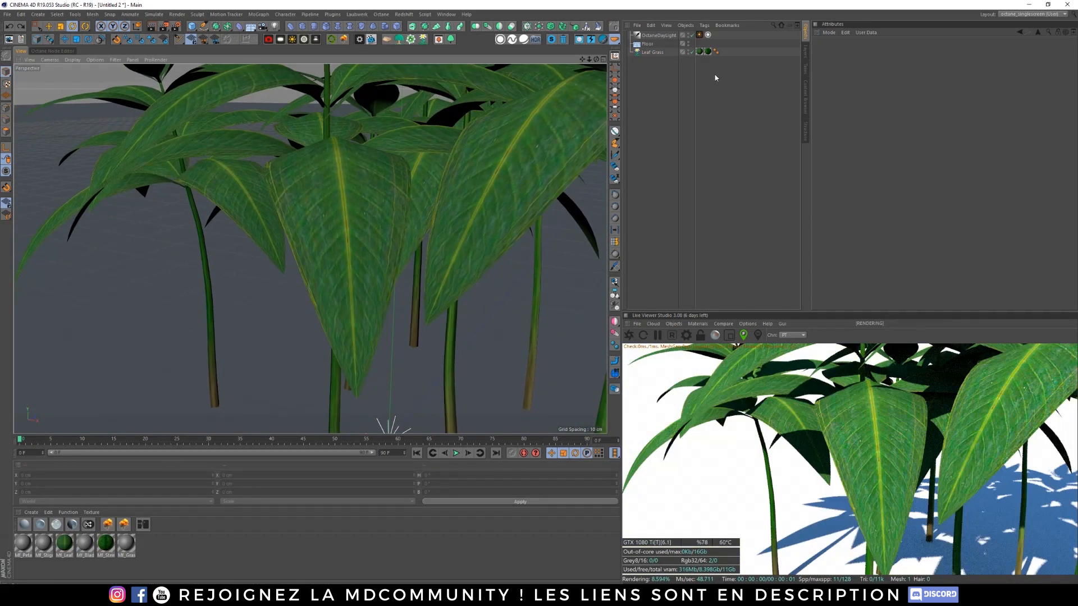
# Step: Select the Leaf Grass object and remove the scene's unused materials
pyautogui.click(656, 52)
pyautogui.click(68, 512)
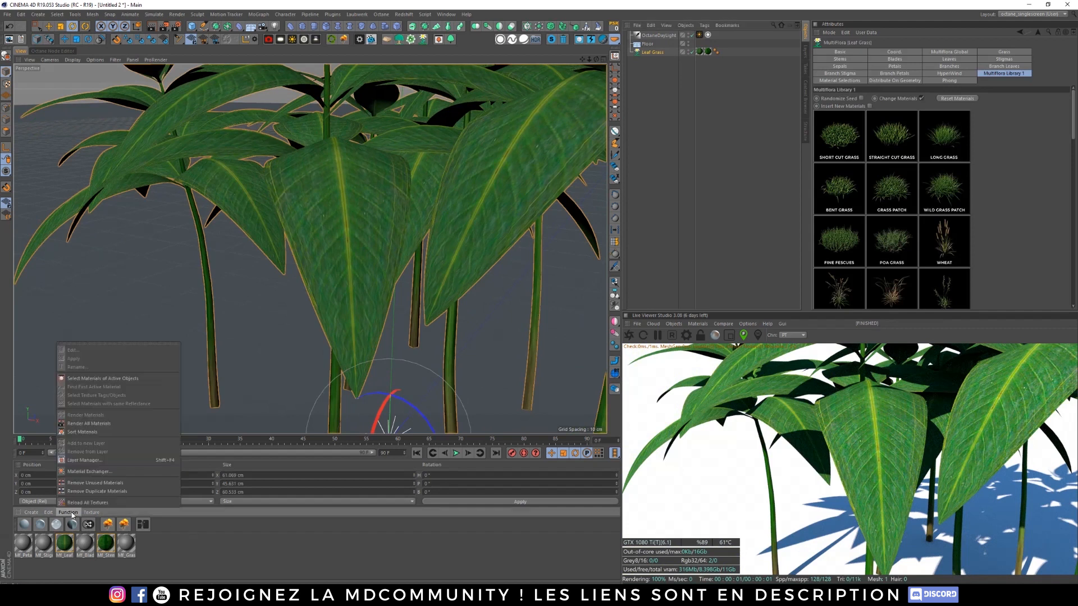
pyautogui.click(101, 483)
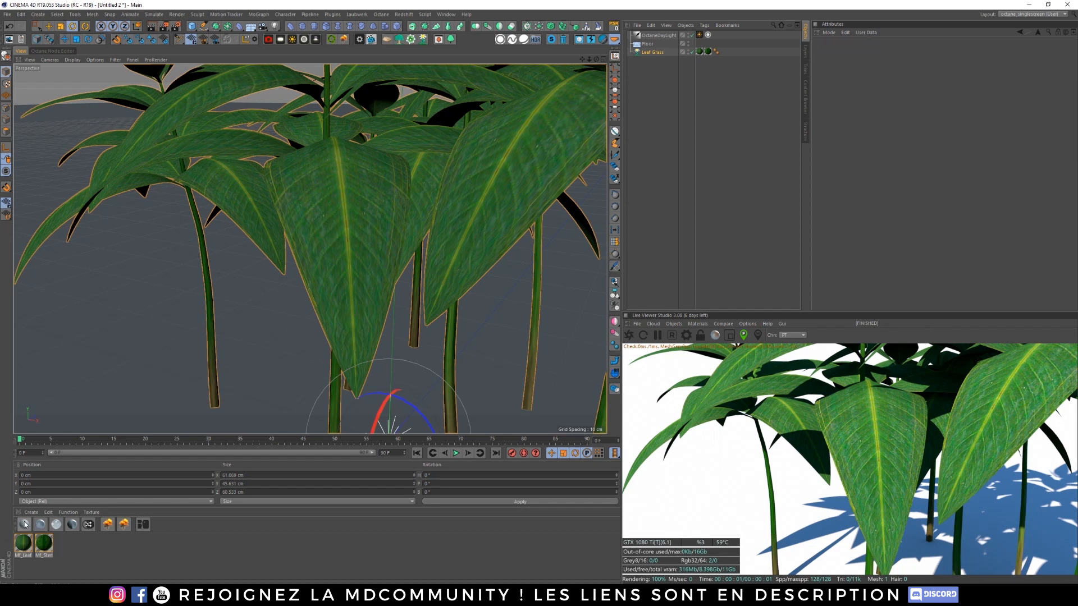
# Step: Create an Octane diffuse material and name it Plant_Leaf1
pyautogui.click(89, 527)
pyautogui.doubleClick(23, 555)
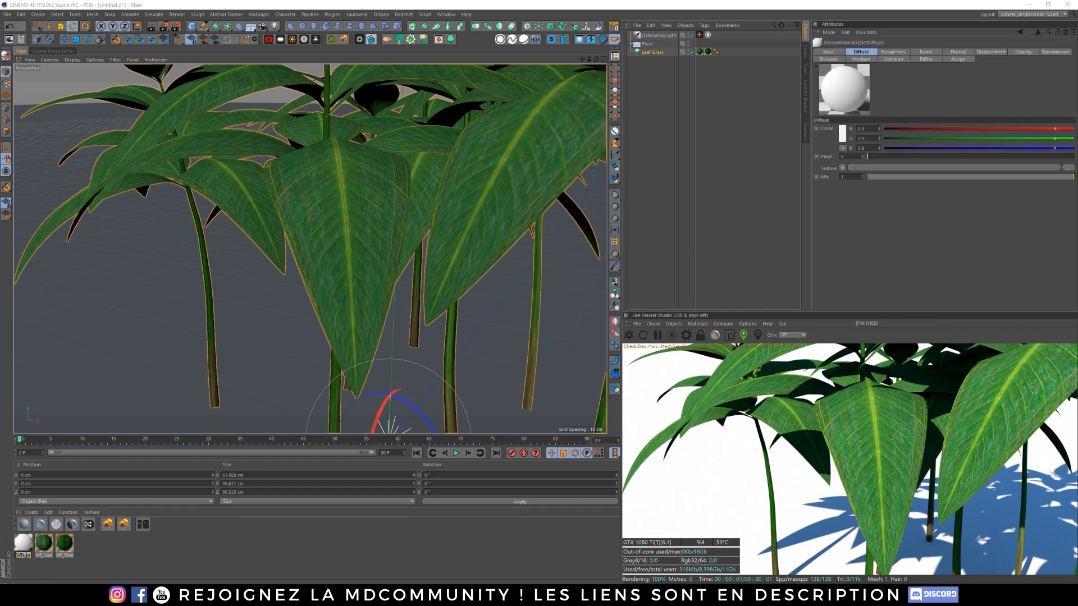
pyautogui.write('P')
pyautogui.press('Return')
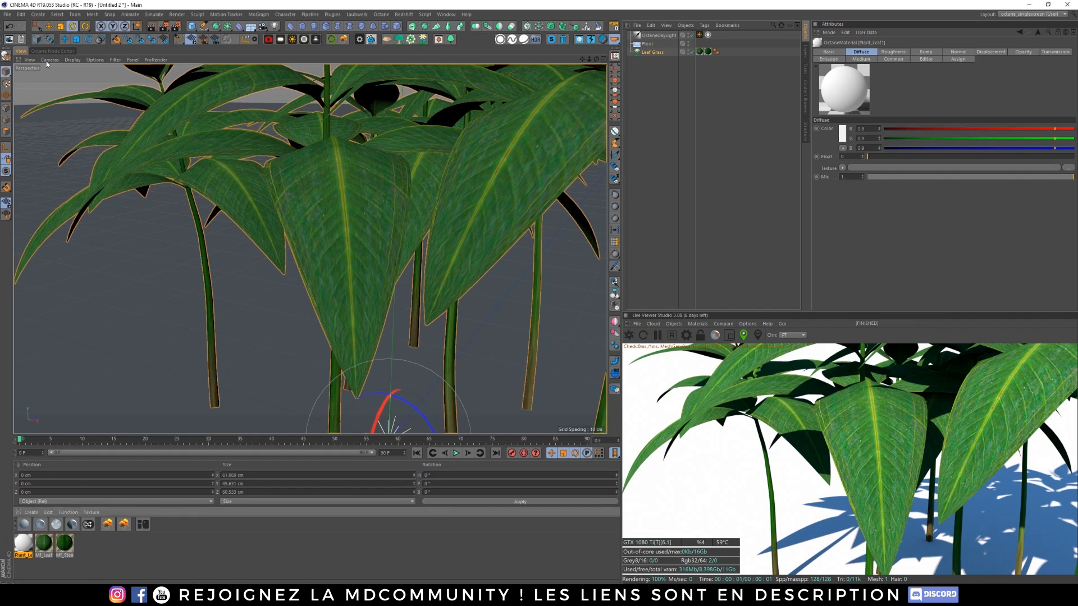
# Step: Show Plant_Leaf1 in the Octane Node Editor and import all maps from the Plant_Leaf1 export folder as image textures
pyautogui.click(51, 51)
pyautogui.moveTo(318, 295); pyautogui.dragTo(210, 253, button='middle')
pyautogui.moveTo(210, 167); pyautogui.dragTo(152, 134, button='middle')
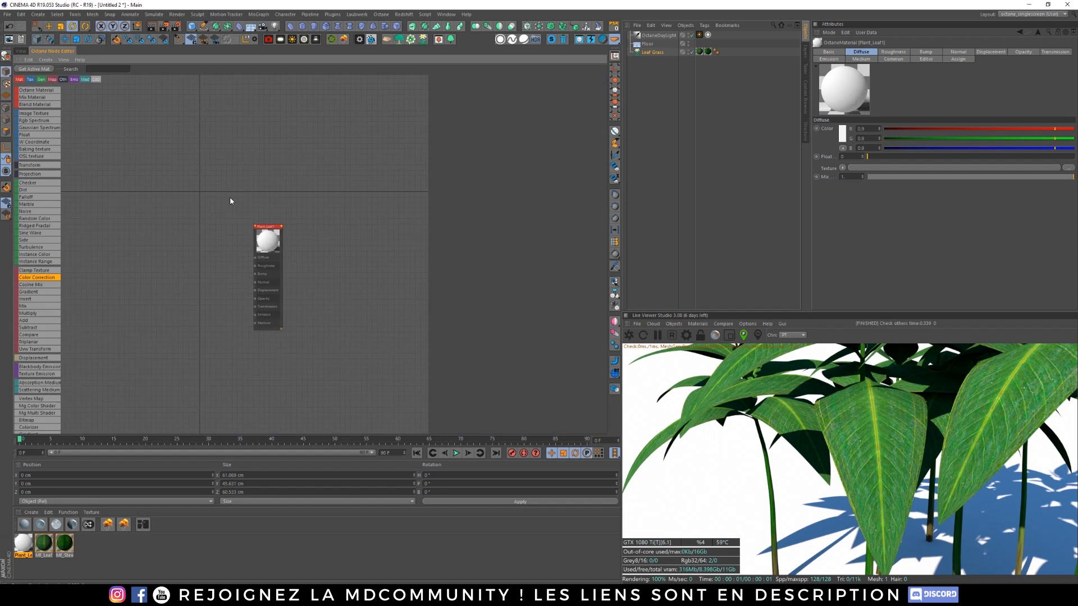
pyautogui.moveTo(230, 197); pyautogui.dragTo(253, 178, button='middle')
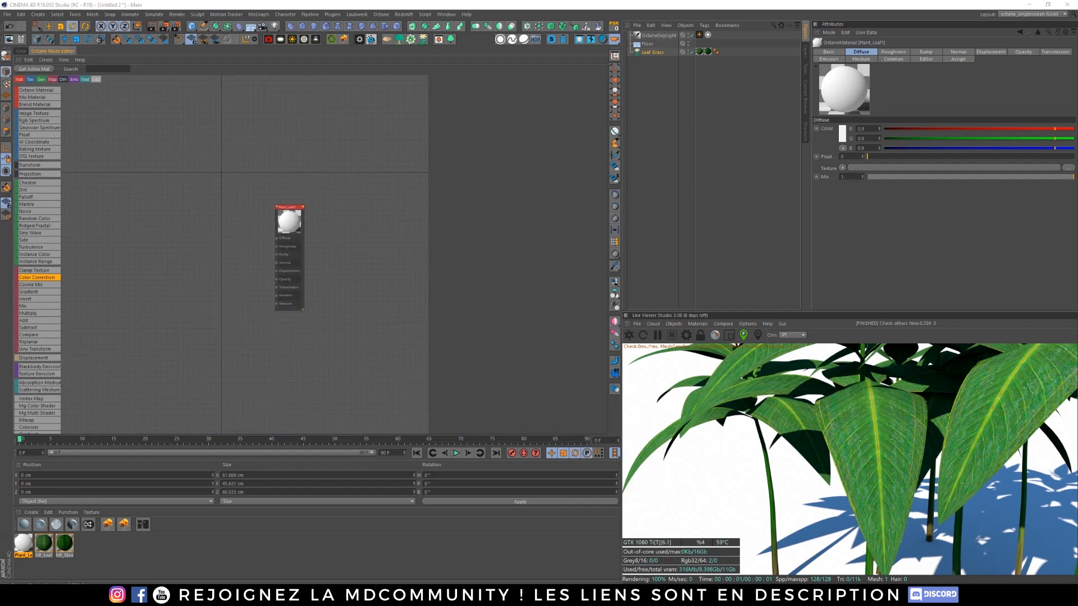
pyautogui.moveTo(1077, 63); pyautogui.dragTo(764, 58)
pyautogui.click(661, 140)
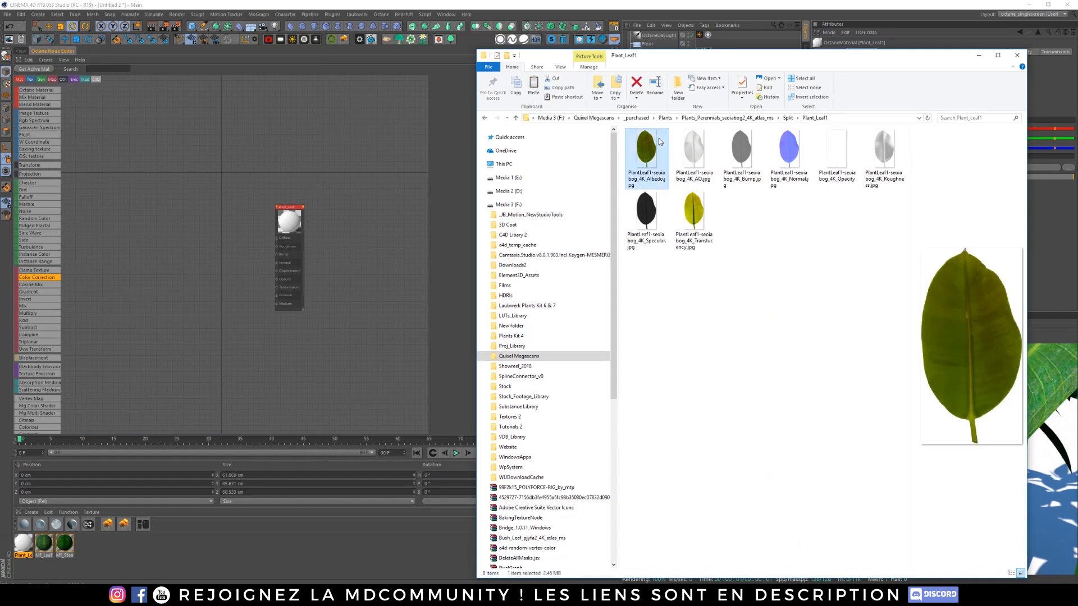
pyautogui.keyDown('shift'); pyautogui.click(694, 216); pyautogui.keyUp('shift')
pyautogui.moveTo(652, 165); pyautogui.dragTo(206, 179)
pyautogui.click(978, 55)
# Step: Set the AO and albedo textures apart, combine them in a Multiply node and connect it to the material's Diffuse input
pyautogui.moveTo(220, 246); pyautogui.dragTo(214, 136)
pyautogui.scroll(2, 246, 209)
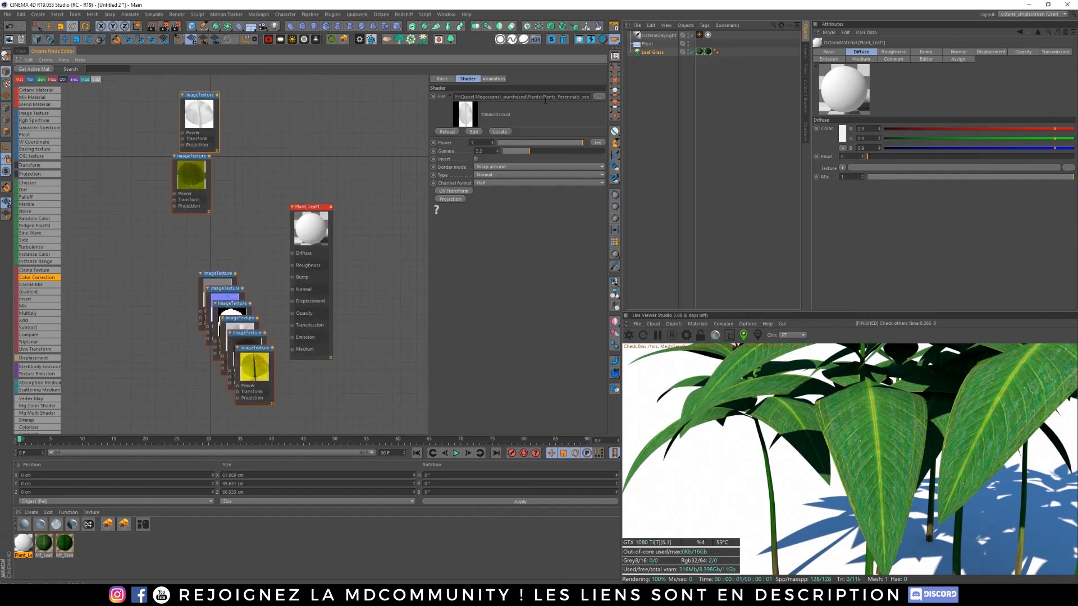
pyautogui.moveTo(545, 100); pyautogui.dragTo(729, 102)
pyautogui.moveTo(207, 182); pyautogui.dragTo(213, 195)
pyautogui.moveTo(226, 140); pyautogui.dragTo(183, 219)
pyautogui.moveTo(183, 149); pyautogui.dragTo(139, 163)
pyautogui.click(184, 163)
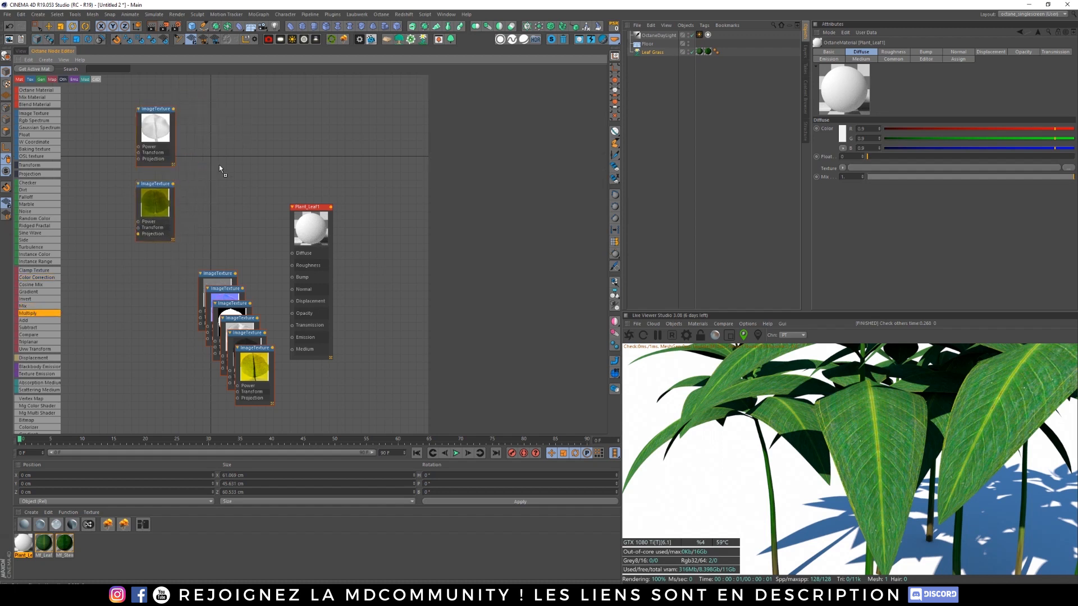
pyautogui.moveTo(220, 168); pyautogui.dragTo(220, 169)
pyautogui.moveTo(174, 112); pyautogui.dragTo(224, 207)
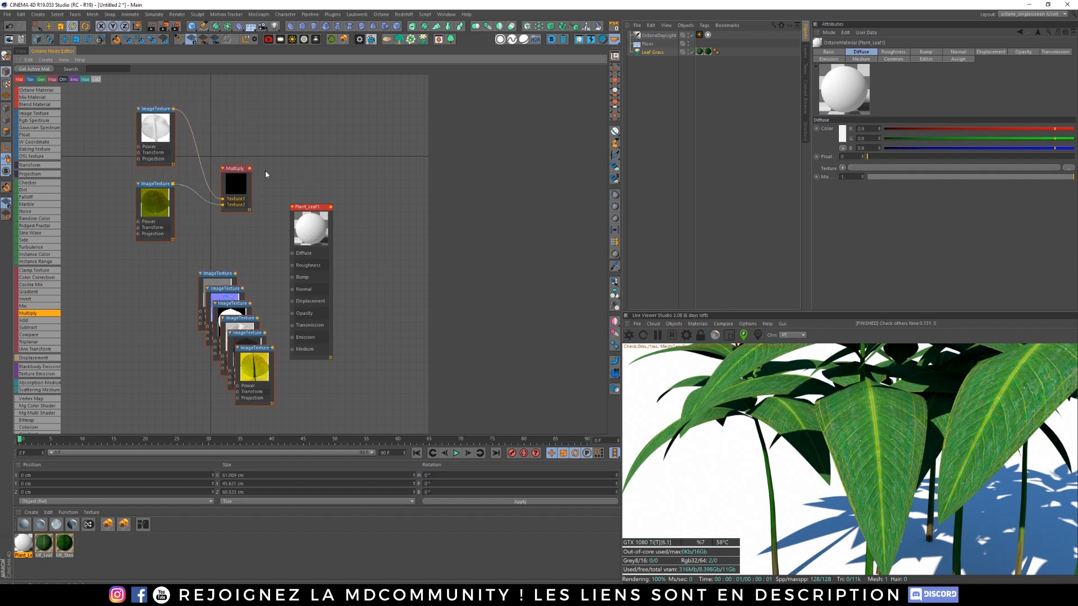
pyautogui.moveTo(250, 172); pyautogui.dragTo(292, 253)
# Step: Combine the bump texture with a Float texture in a second Multiply node feeding the material's Bump input
pyautogui.moveTo(223, 283); pyautogui.dragTo(161, 273)
pyautogui.click(246, 333)
pyautogui.moveTo(246, 333); pyautogui.dragTo(172, 390)
pyautogui.moveTo(176, 256); pyautogui.dragTo(234, 269)
pyautogui.moveTo(31, 135); pyautogui.dragTo(219, 308)
pyautogui.click(200, 315)
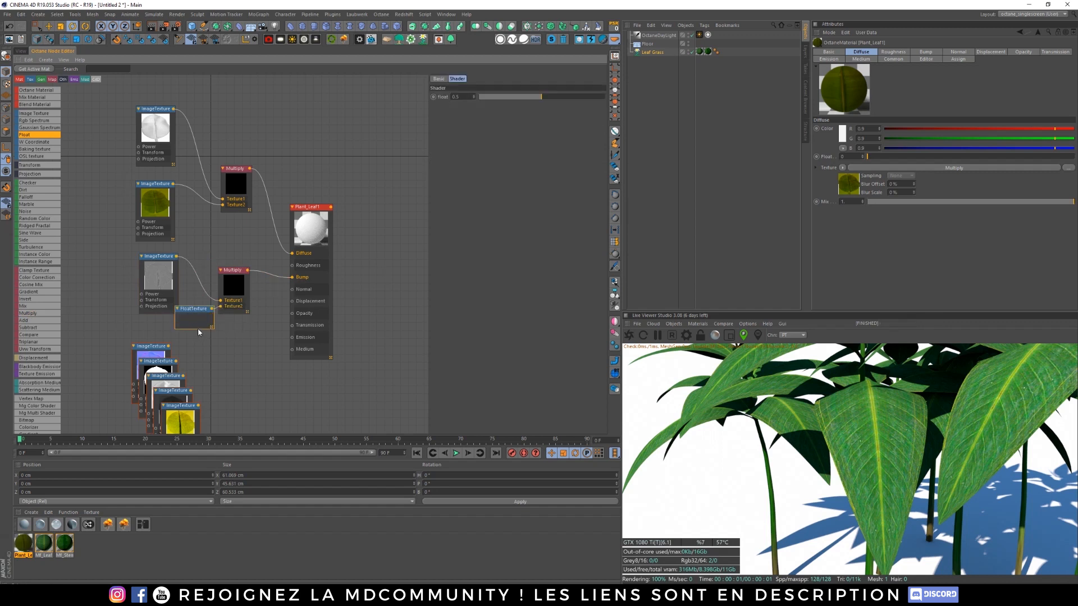
# Step: Move the bump texture, Float and Multiply nodes clear of the stack and connect the normal map to the material's Normal input
pyautogui.moveTo(199, 313); pyautogui.dragTo(161, 327)
pyautogui.moveTo(72, 254); pyautogui.dragTo(233, 339)
pyautogui.moveTo(237, 296); pyautogui.dragTo(157, 285)
pyautogui.click(233, 257)
pyautogui.moveTo(233, 257); pyautogui.dragTo(255, 207, button='middle')
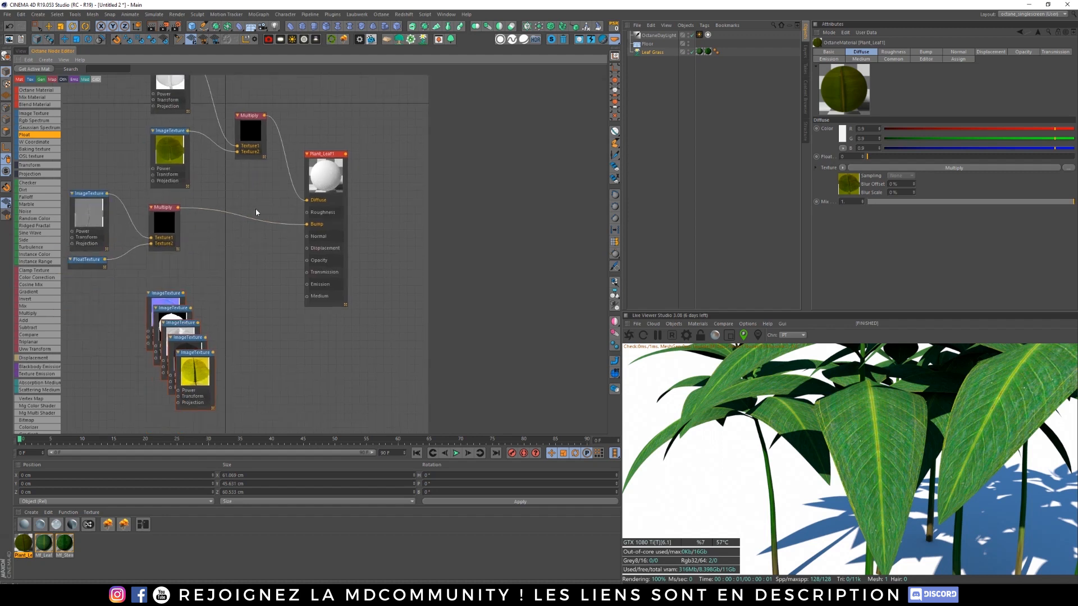
pyautogui.moveTo(158, 303); pyautogui.dragTo(307, 236)
# Step: Separate the black-and-white opacity mask texture from the stacked nodes and delete it
pyautogui.moveTo(187, 307); pyautogui.dragTo(278, 330)
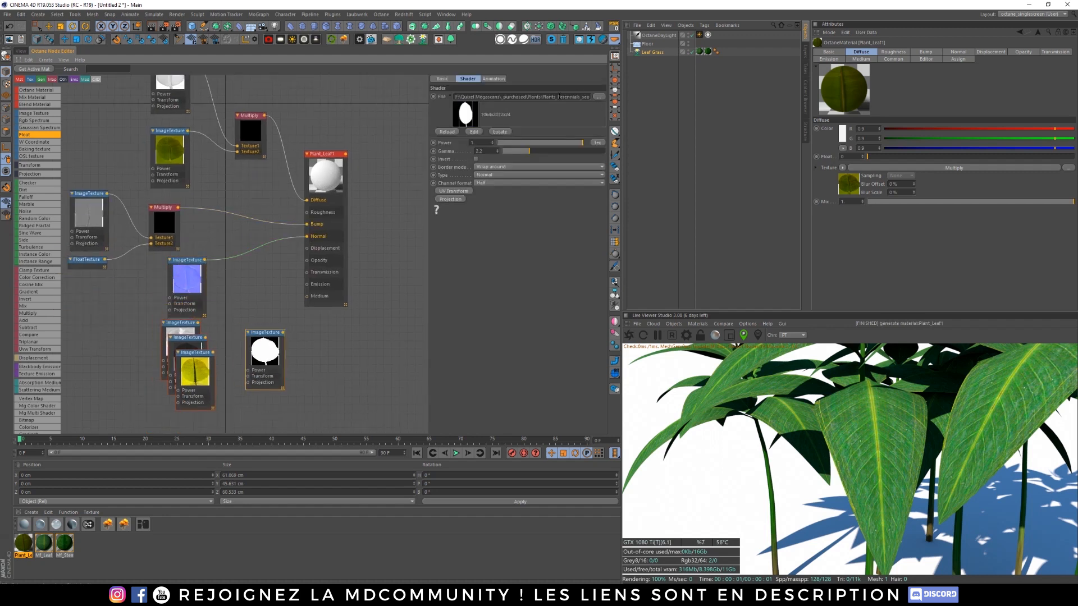
pyautogui.moveTo(559, 97); pyautogui.dragTo(653, 127)
pyautogui.press('Delete')
# Step: Duplicate the albedo texture node, connect the copy to the material's Opacity input and set its type to Alpha
pyautogui.click(172, 153)
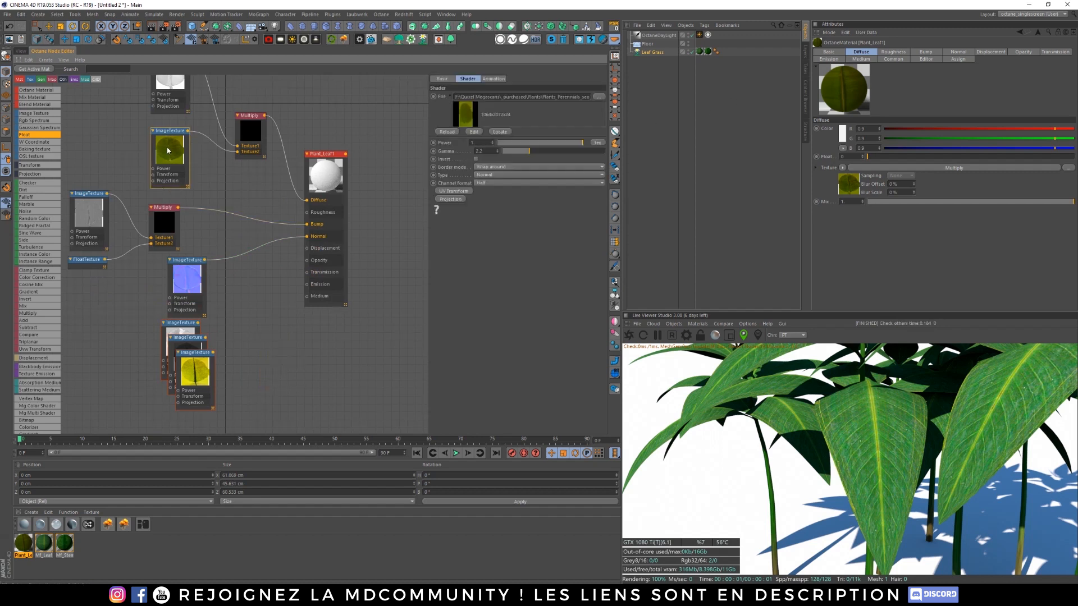
pyautogui.keyDown('ctrl'); pyautogui.moveTo(170, 152); pyautogui.dragTo(308, 261); pyautogui.keyUp('ctrl')
pyautogui.moveTo(139, 370); pyautogui.dragTo(140, 296)
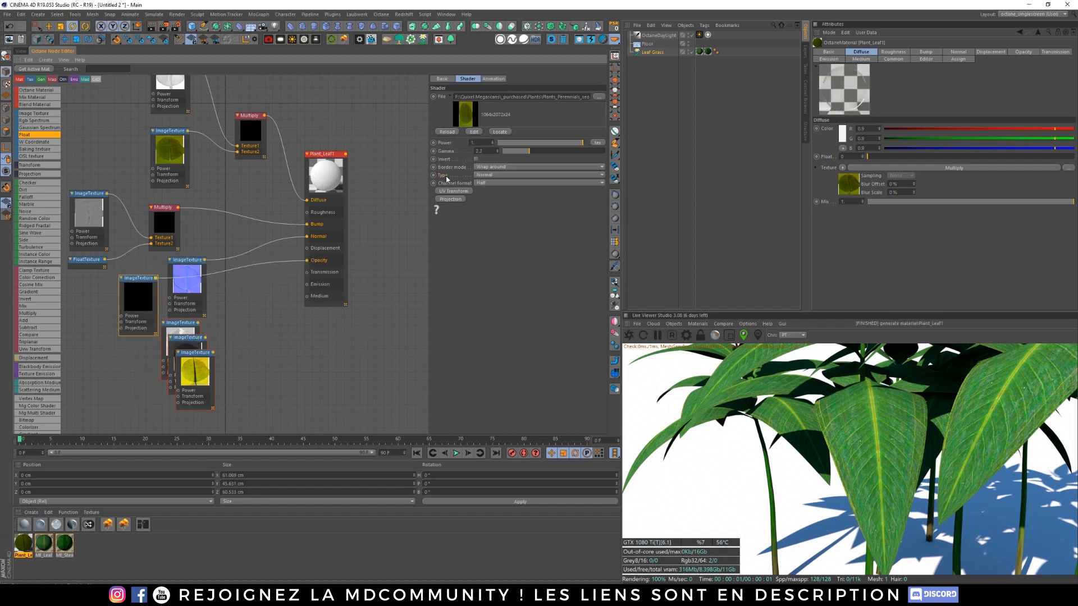
pyautogui.click(516, 174)
pyautogui.click(521, 195)
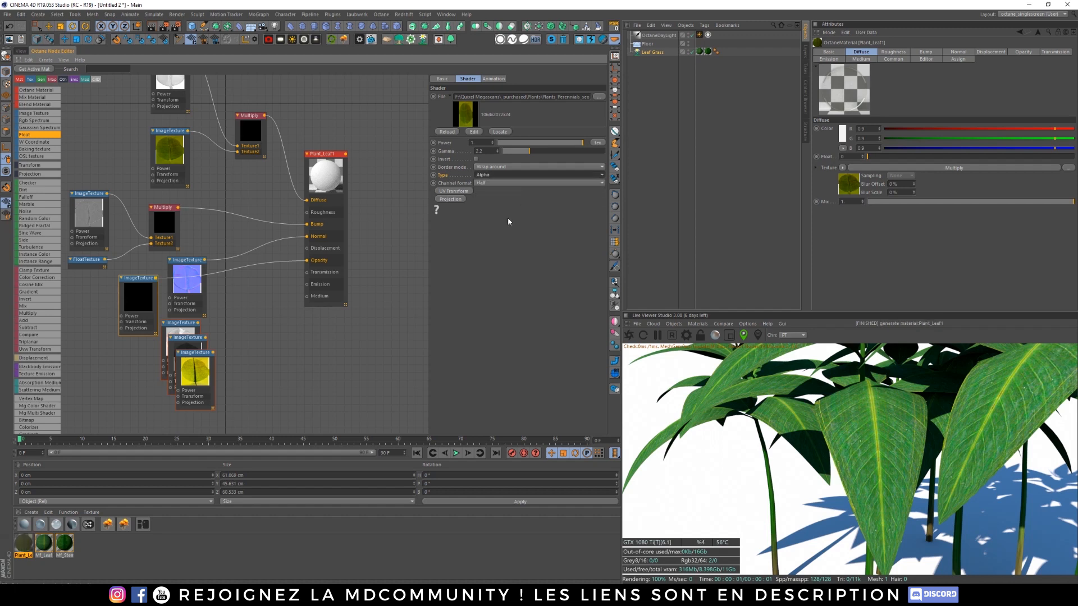
# Step: Pull the roughness texture out of the stack and connect it to the material's Roughness input
pyautogui.moveTo(183, 335); pyautogui.dragTo(225, 325)
pyautogui.moveTo(553, 97); pyautogui.dragTo(731, 84)
pyautogui.moveTo(244, 332); pyautogui.dragTo(307, 213)
# Step: Spread the roughness, bump, normal and opacity nodes apart to make room in front of the Roughness input
pyautogui.click(186, 172)
pyautogui.moveTo(197, 175); pyautogui.dragTo(180, 195)
pyautogui.moveTo(194, 229); pyautogui.dragTo(98, 262)
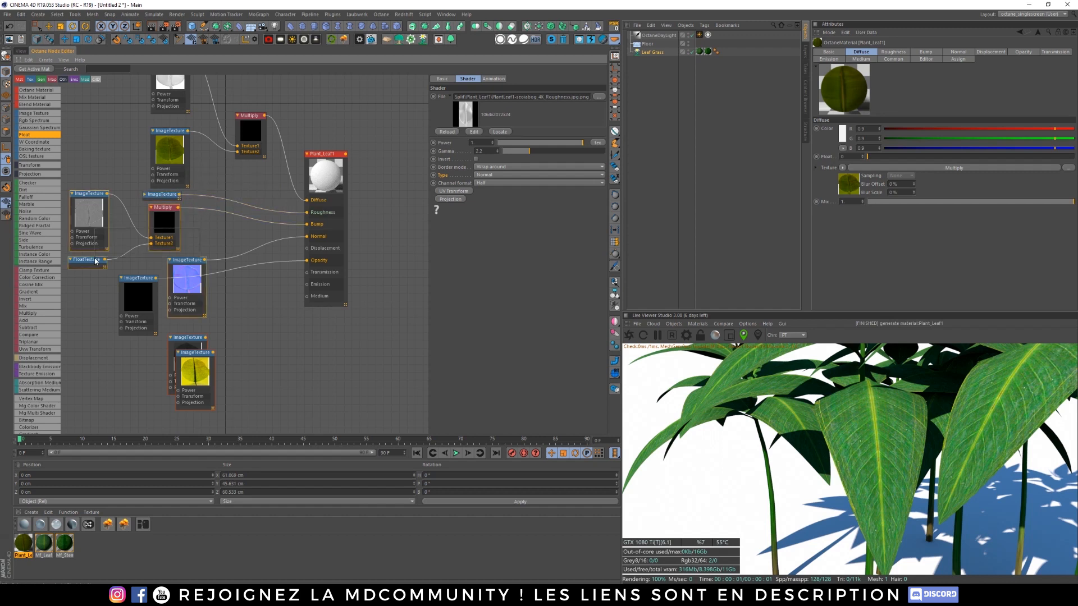
pyautogui.moveTo(157, 225); pyautogui.dragTo(134, 242)
pyautogui.click(164, 263)
pyautogui.moveTo(138, 302); pyautogui.dragTo(294, 366)
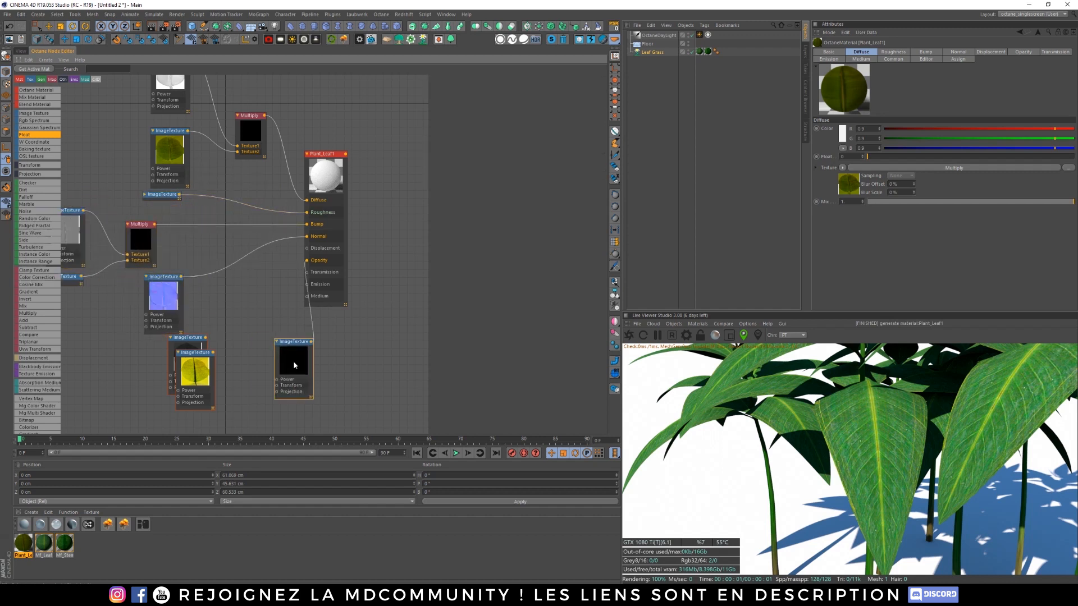
pyautogui.moveTo(168, 295); pyautogui.dragTo(136, 321)
pyautogui.moveTo(143, 241); pyautogui.dragTo(143, 254)
pyautogui.moveTo(141, 193); pyautogui.dragTo(47, 153)
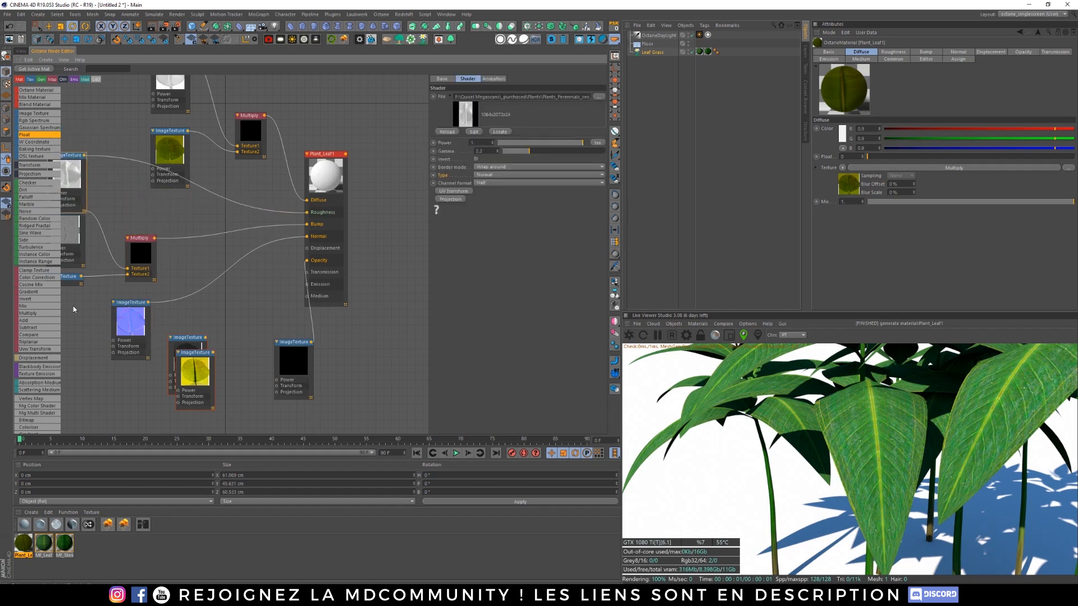
# Step: Insert a Multiply node between the roughness texture and the Roughness input, with a Float texture as its second input
pyautogui.moveTo(32, 314); pyautogui.dragTo(193, 194)
pyautogui.moveTo(165, 154); pyautogui.dragTo(94, 115)
pyautogui.moveTo(35, 138); pyautogui.dragTo(204, 193)
pyautogui.click(144, 221)
pyautogui.moveTo(131, 218); pyautogui.dragTo(140, 220)
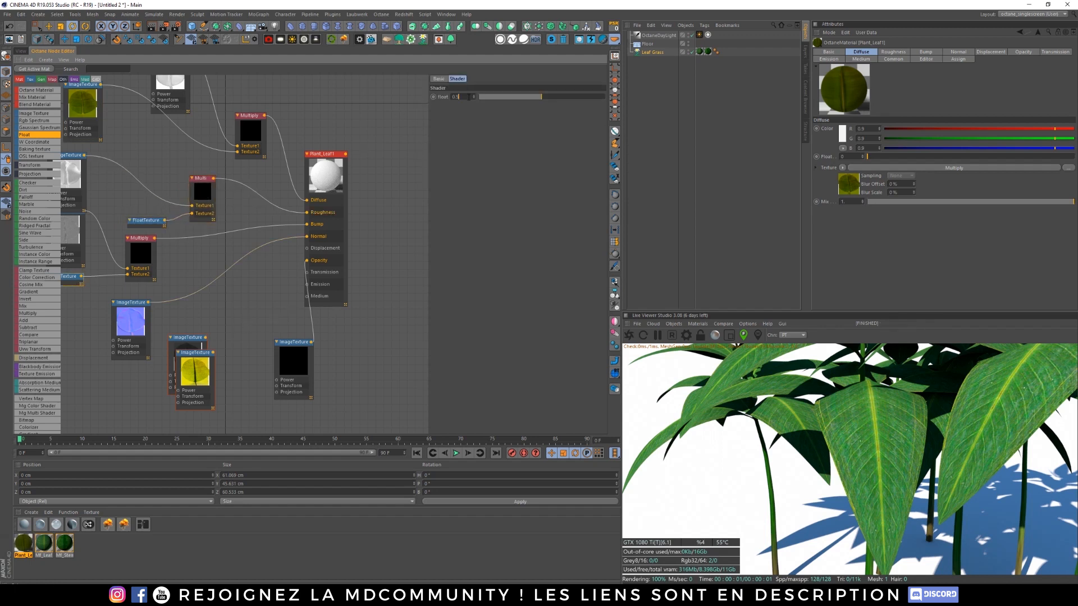
# Step: Connect the bright yellow leaf texture to the Transmission input, tidy the nodes around it and delete the specular texture
pyautogui.moveTo(212, 355); pyautogui.dragTo(306, 272)
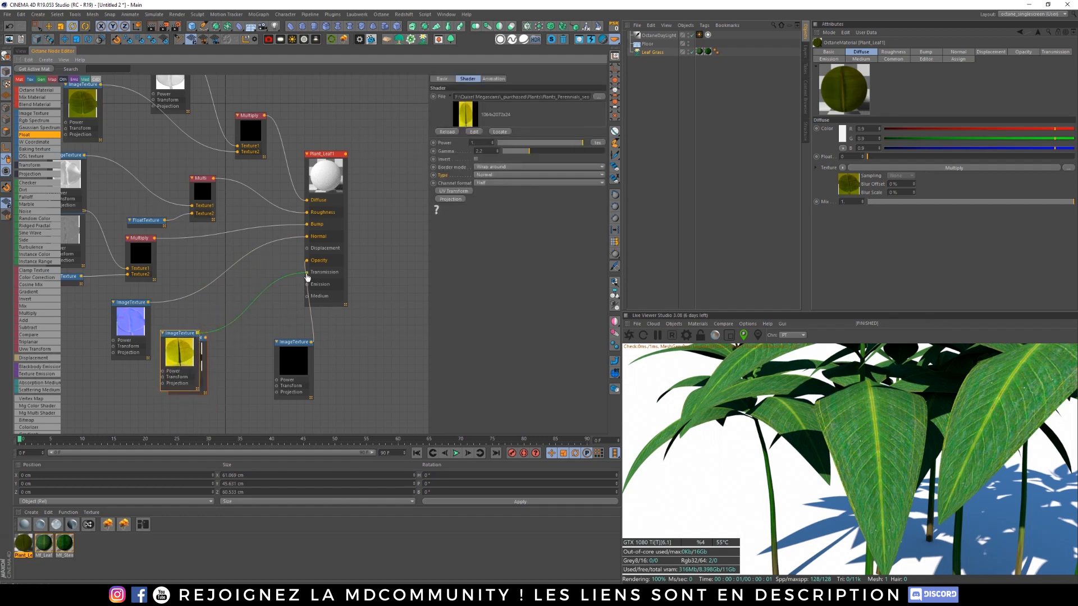
pyautogui.moveTo(293, 367); pyautogui.dragTo(92, 374)
pyautogui.moveTo(204, 379); pyautogui.dragTo(274, 389)
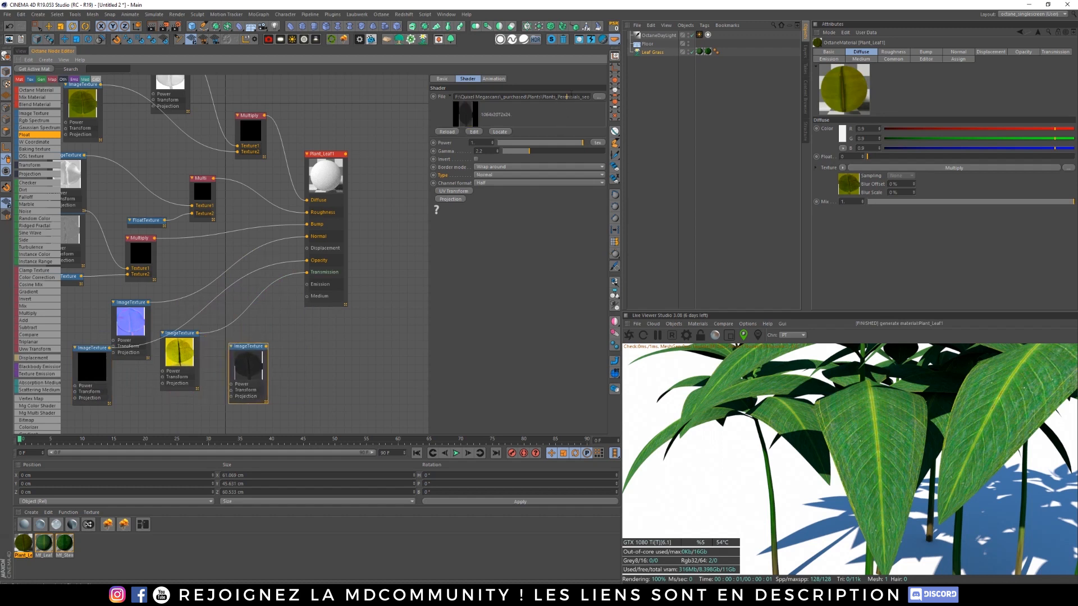
pyautogui.moveTo(251, 380); pyautogui.dragTo(263, 374)
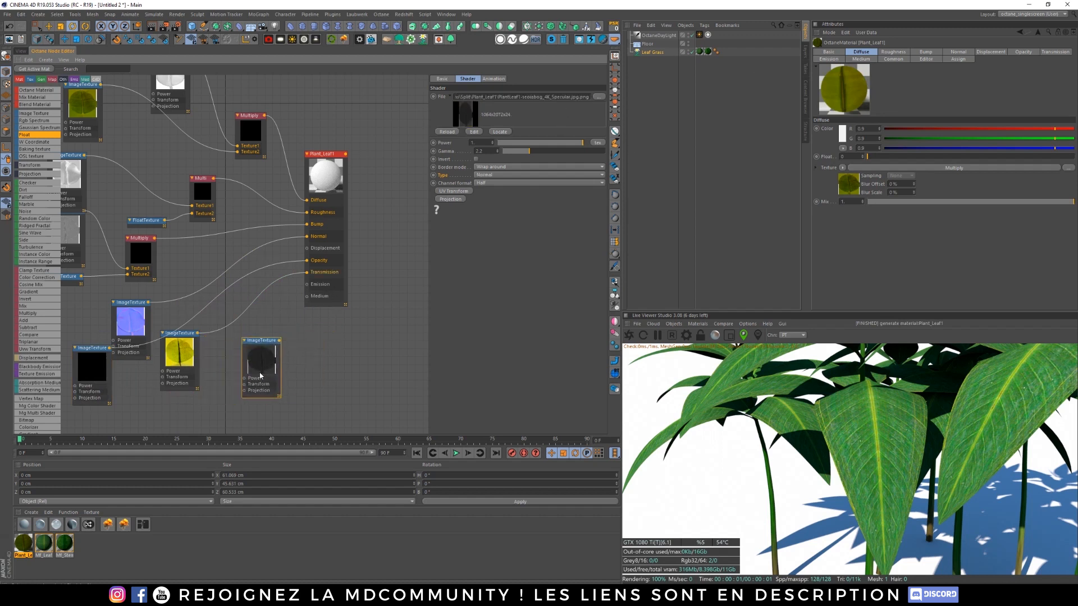
pyautogui.press('Delete')
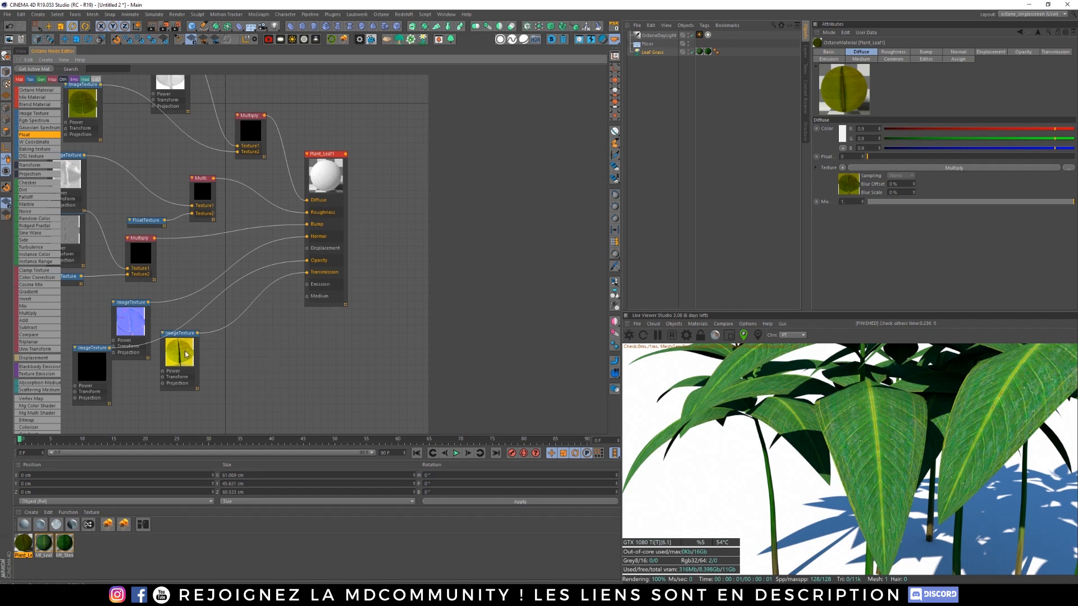
pyautogui.moveTo(185, 352); pyautogui.dragTo(199, 360)
pyautogui.moveTo(292, 337); pyautogui.dragTo(317, 336, button='middle')
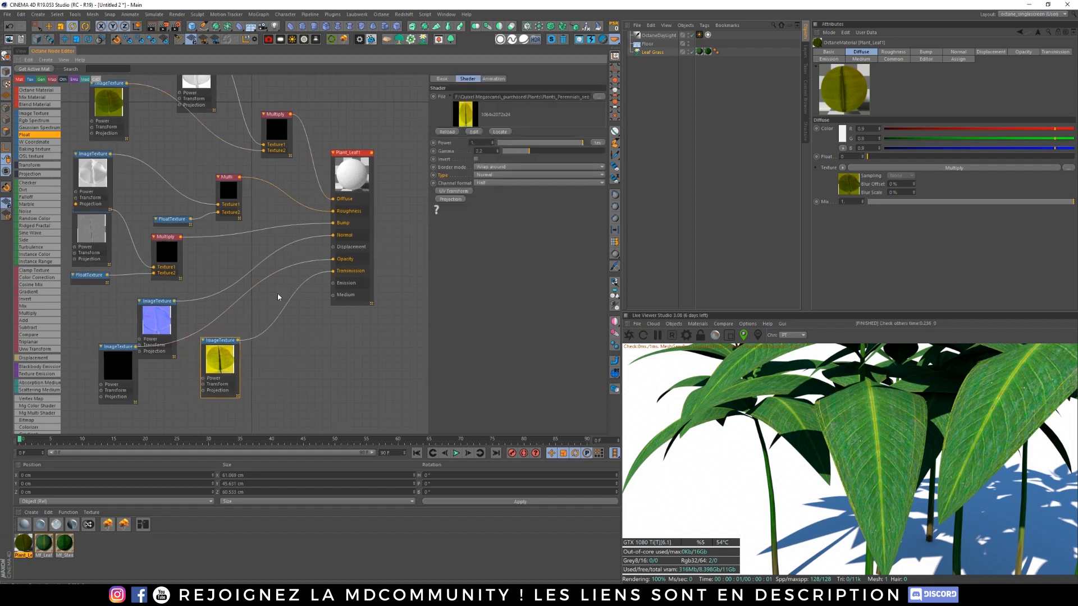
# Step: Return to the 3D viewport and assign Plant_Leaf1 to the Leaf Grass object's leaf texture tag
pyautogui.click(89, 568)
pyautogui.click(24, 543)
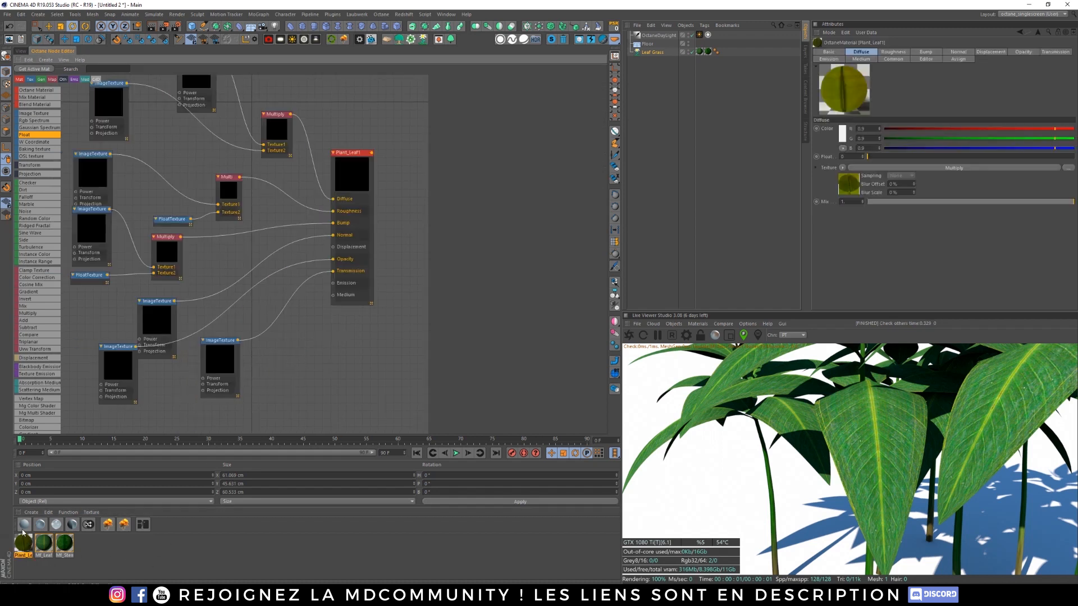
pyautogui.click(23, 52)
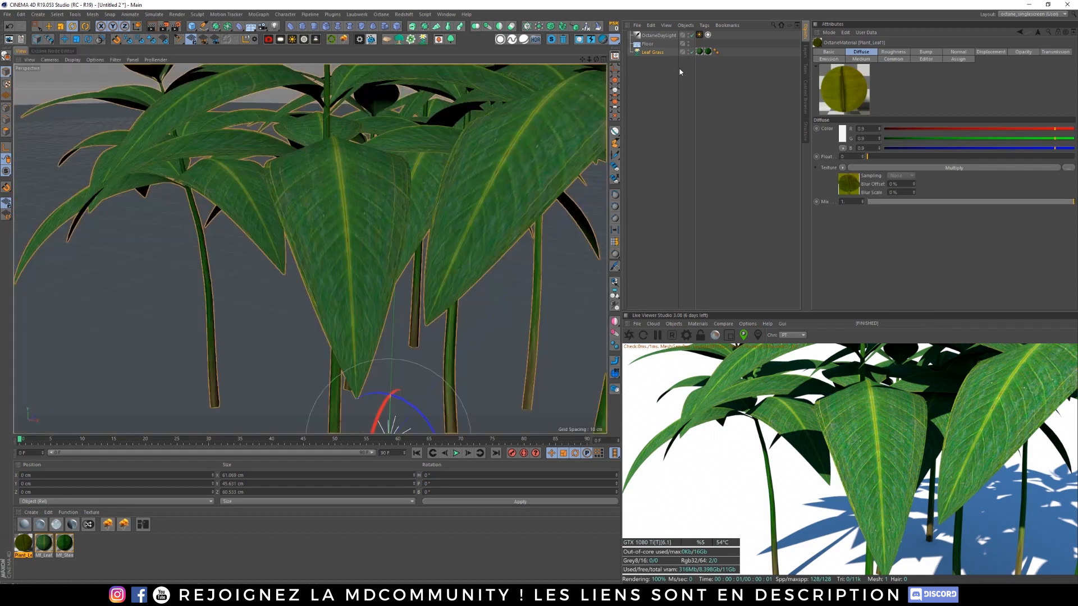
pyautogui.click(700, 51)
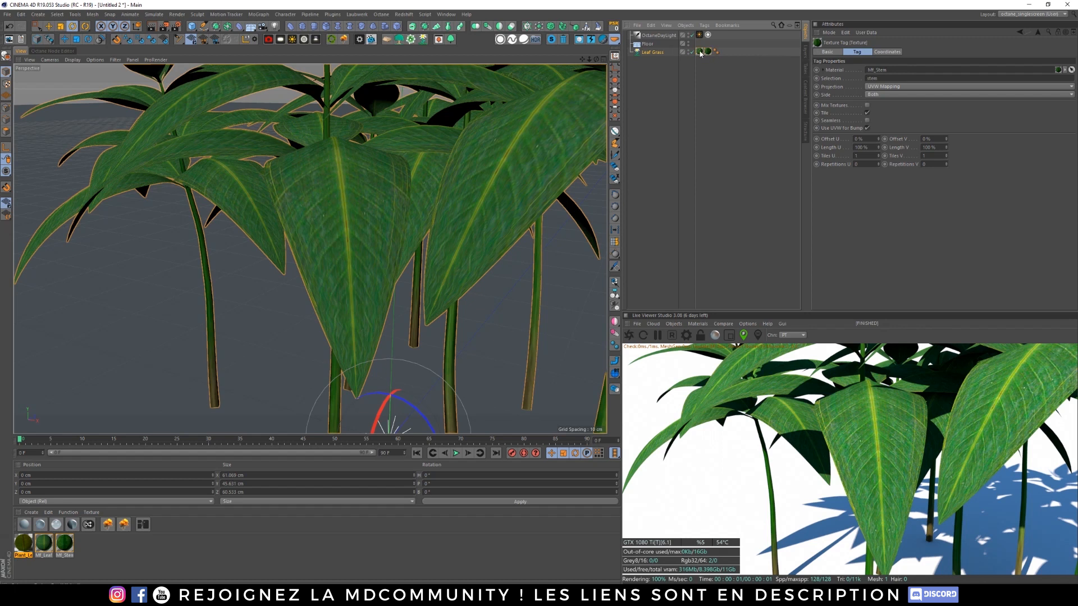
pyautogui.moveTo(24, 543); pyautogui.dragTo(699, 52)
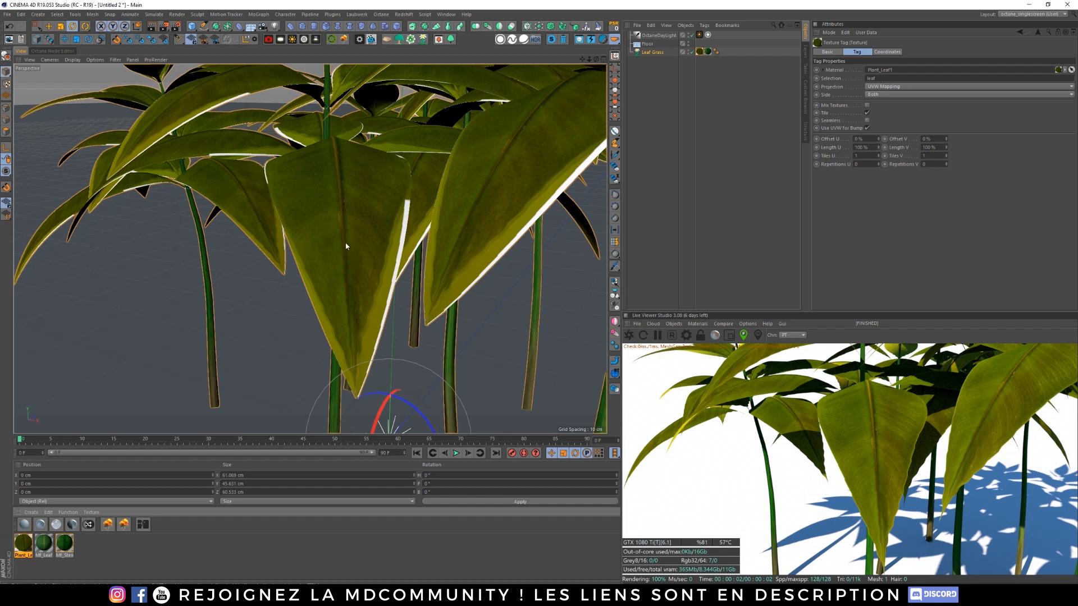
# Step: Raise the tip end of Leaf Grass's Leaf Profile curve to full width
pyautogui.click(654, 52)
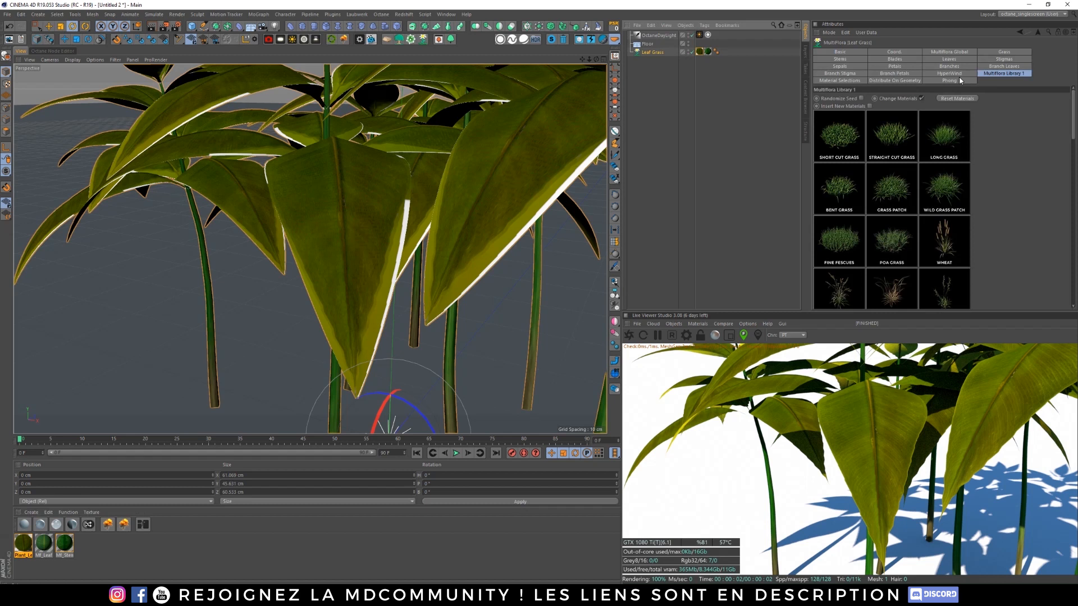
pyautogui.click(949, 59)
pyautogui.scroll(-3, 1074, 110)
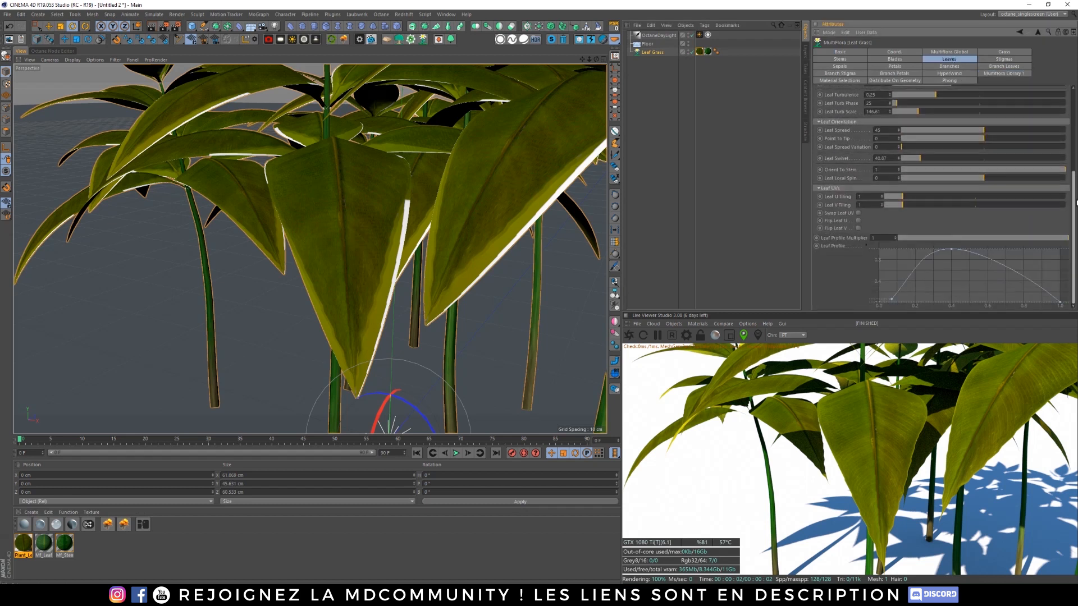
pyautogui.click(1060, 302)
pyautogui.moveTo(1042, 289); pyautogui.dragTo(1061, 243)
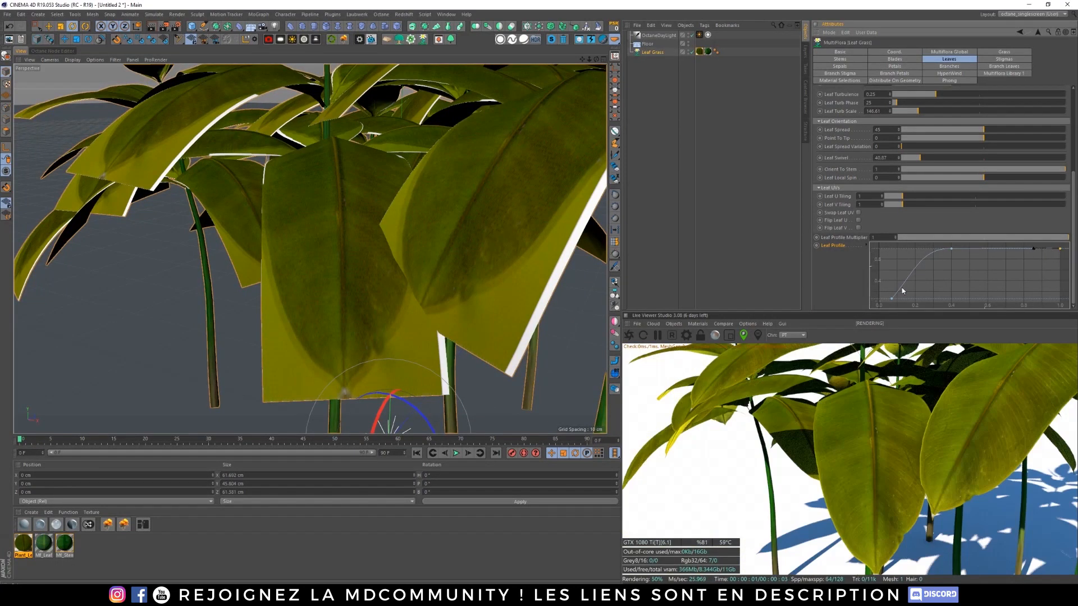
# Step: Set Leaf Grass's Leaf Width to 3.5 and Leaf Length to 18
pyautogui.scroll(-1, 423, 252)
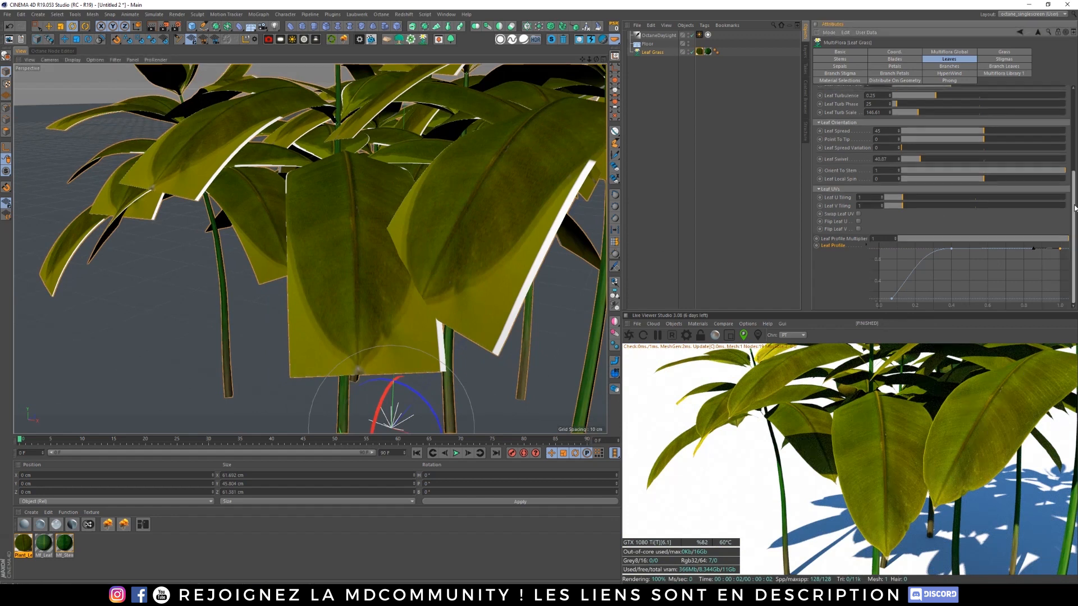
pyautogui.scroll(8, 1069, 215)
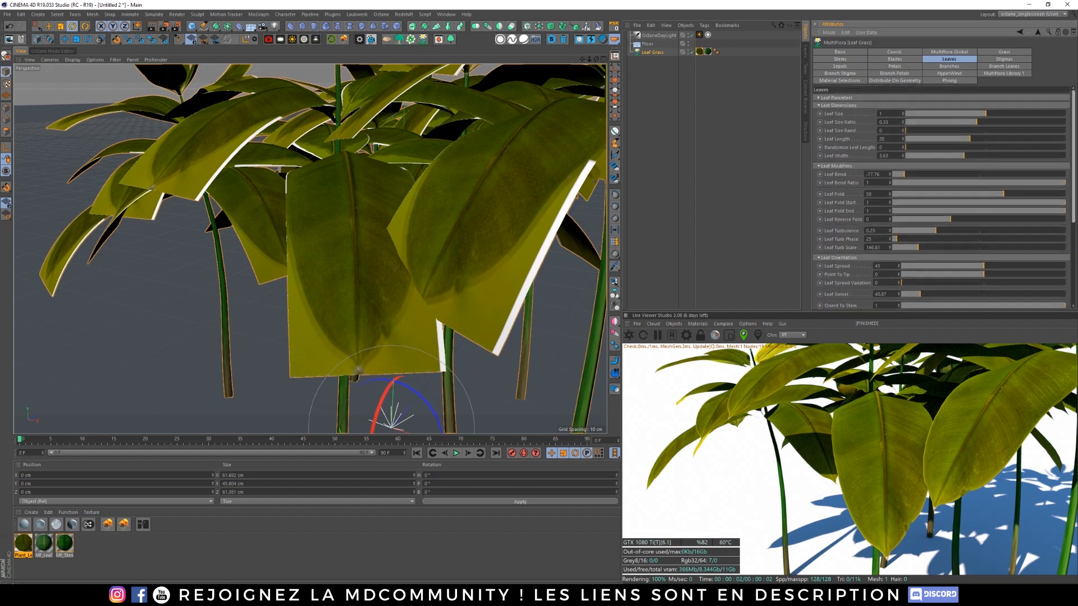
pyautogui.scroll(-5, 943, 196)
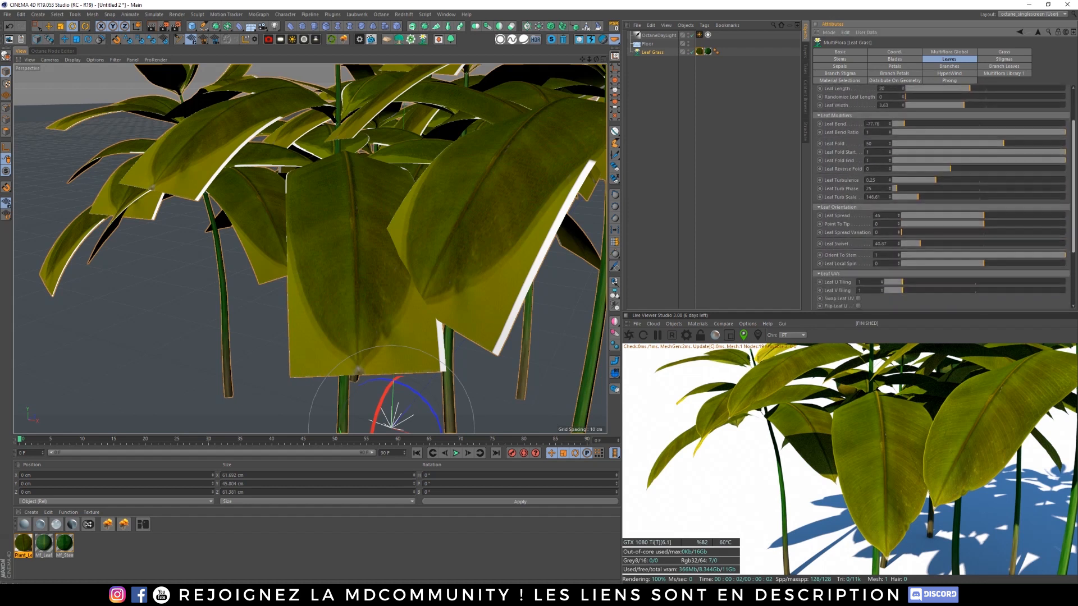
pyautogui.scroll(5, 963, 141)
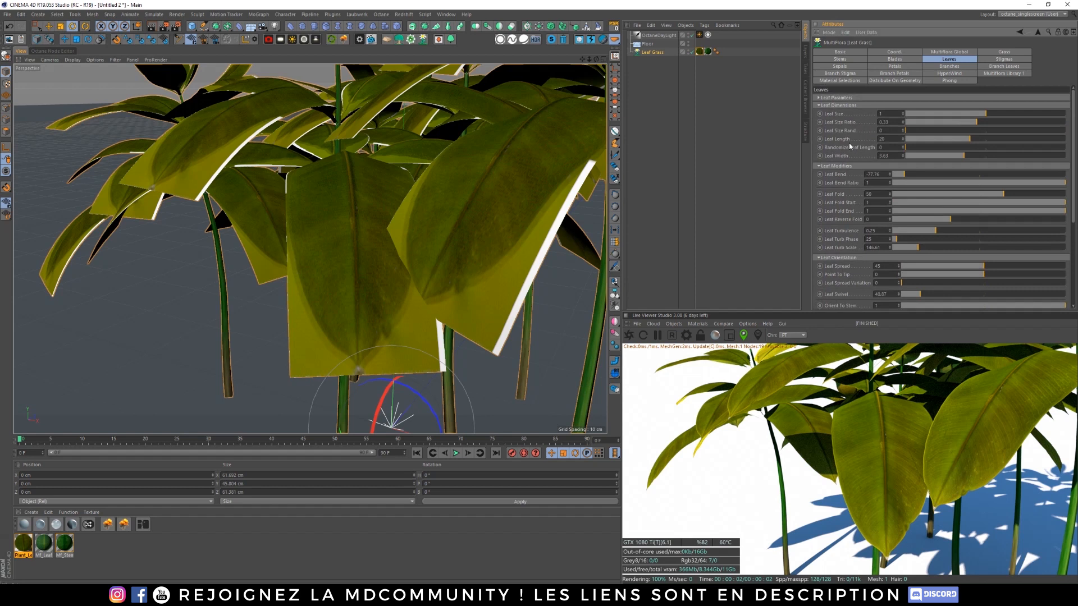
pyautogui.moveTo(964, 140)
pyautogui.mouseDown()
pyautogui.moveTo(955, 136)
pyautogui.moveTo(965, 157)
pyautogui.mouseUp()
pyautogui.moveTo(888, 155); pyautogui.dragTo(815, 162)
pyautogui.write('3.5')
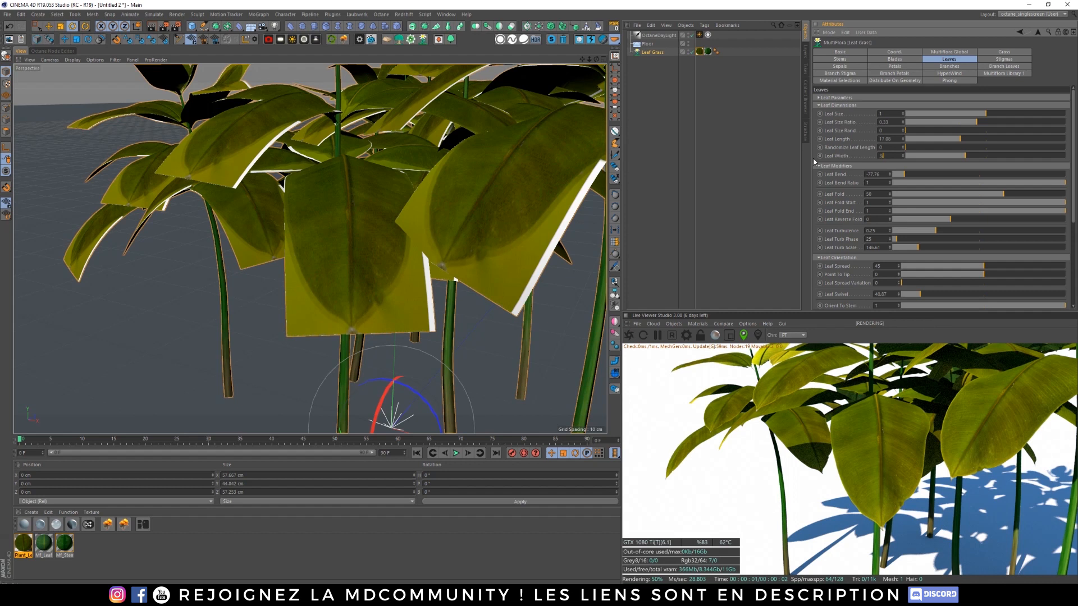
pyautogui.press('Return')
pyautogui.moveTo(891, 139); pyautogui.dragTo(821, 148)
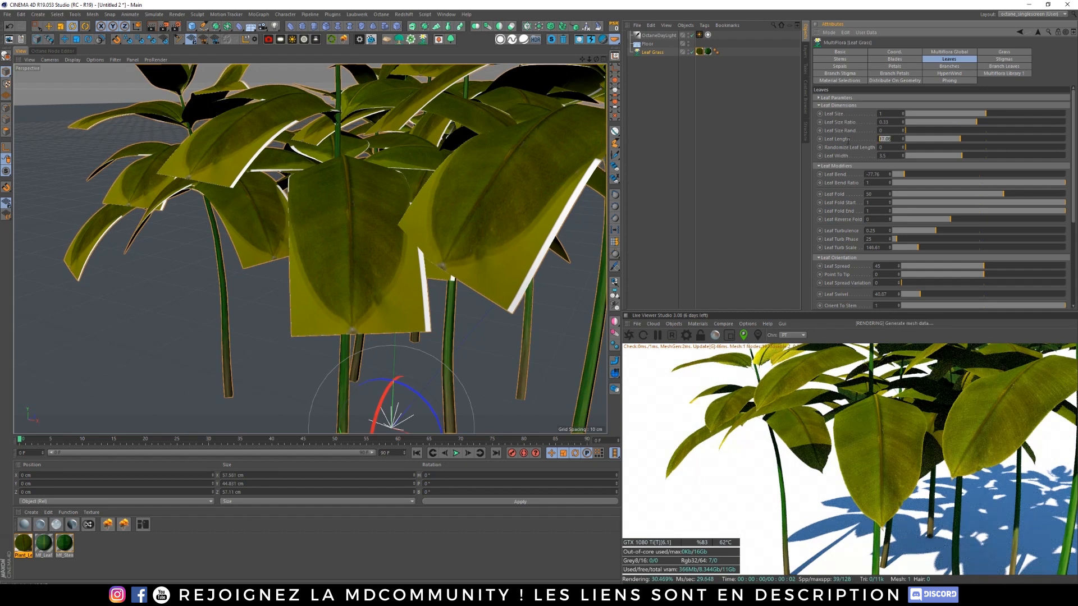
pyautogui.write('18')
pyautogui.press('Return')
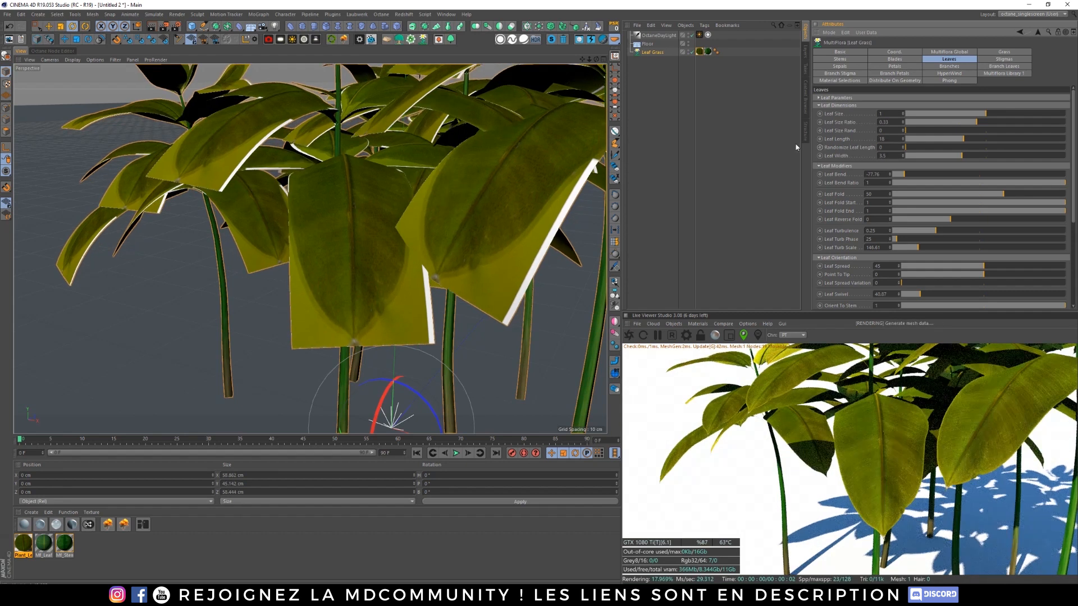
# Step: Frame the front leaf closer and restart the Live Viewer render with the PT channel
pyautogui.scroll(8, 358, 241)
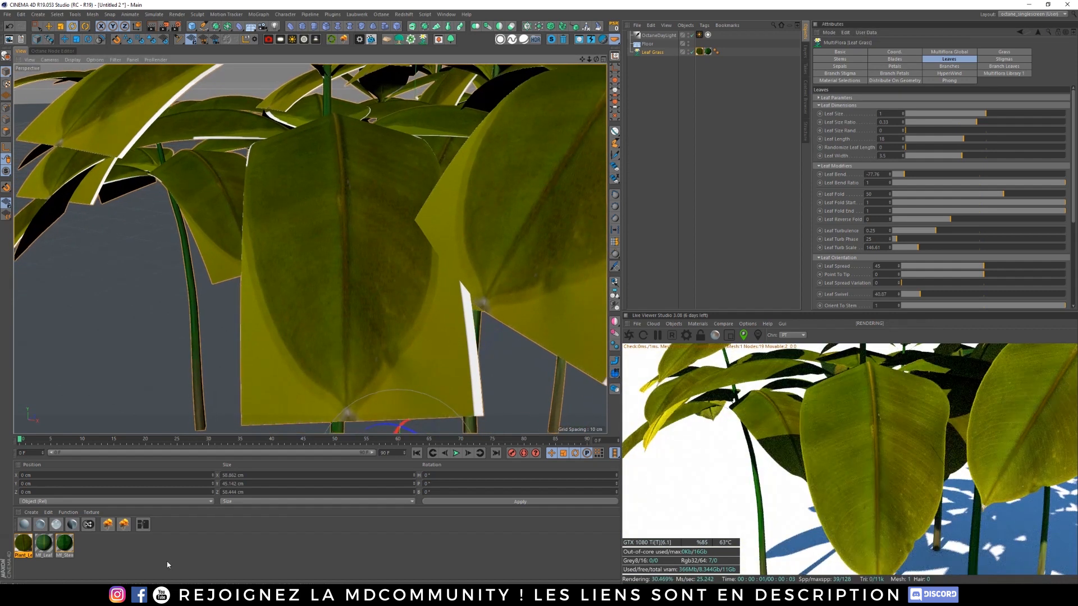
pyautogui.click(629, 335)
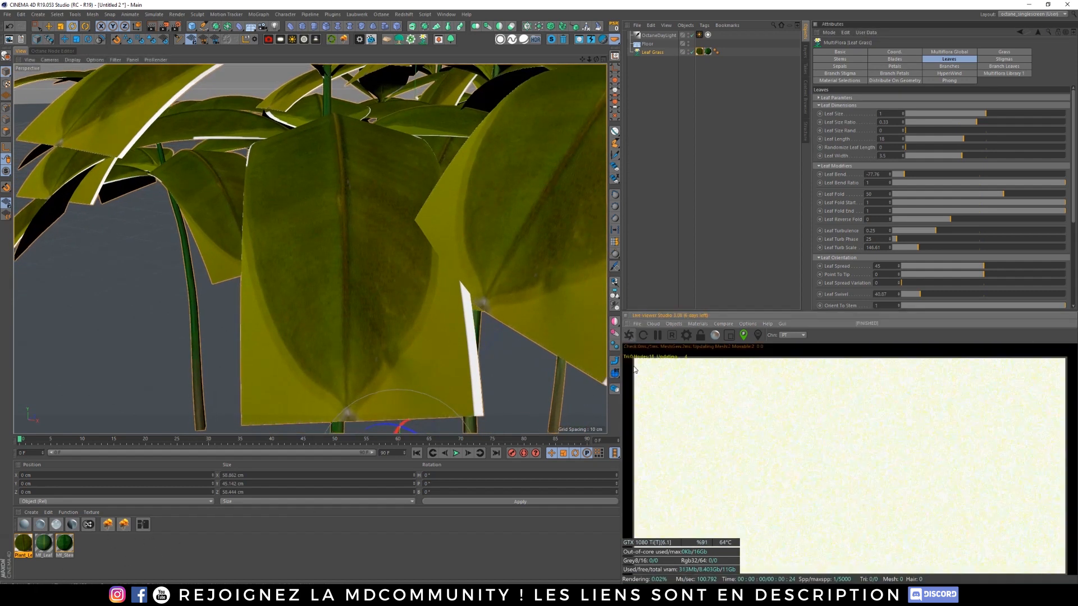
pyautogui.click(792, 335)
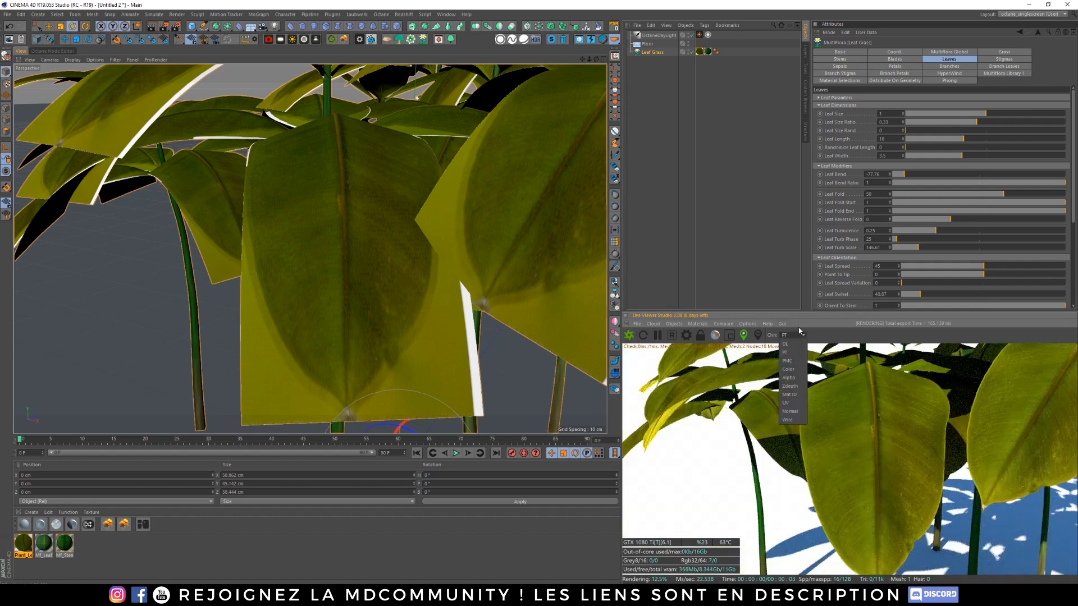
pyautogui.click(792, 352)
# Step: Remove all unused materials from the scene
pyautogui.click(23, 545)
pyautogui.keyDown('ctrl'); pyautogui.moveTo(23, 545); pyautogui.dragTo(31, 546); pyautogui.keyUp('ctrl')
pyautogui.click(64, 513)
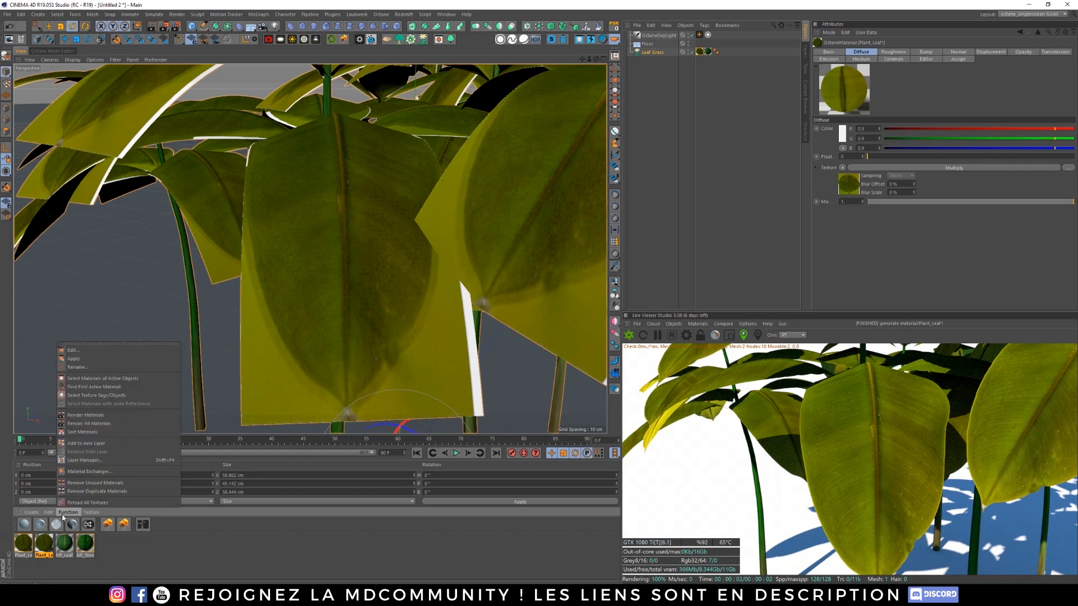
pyautogui.click(117, 484)
# Step: Duplicate the Plant_Leaf1 material and name the copy Plant_Leaf1_Glossy
pyautogui.click(45, 549)
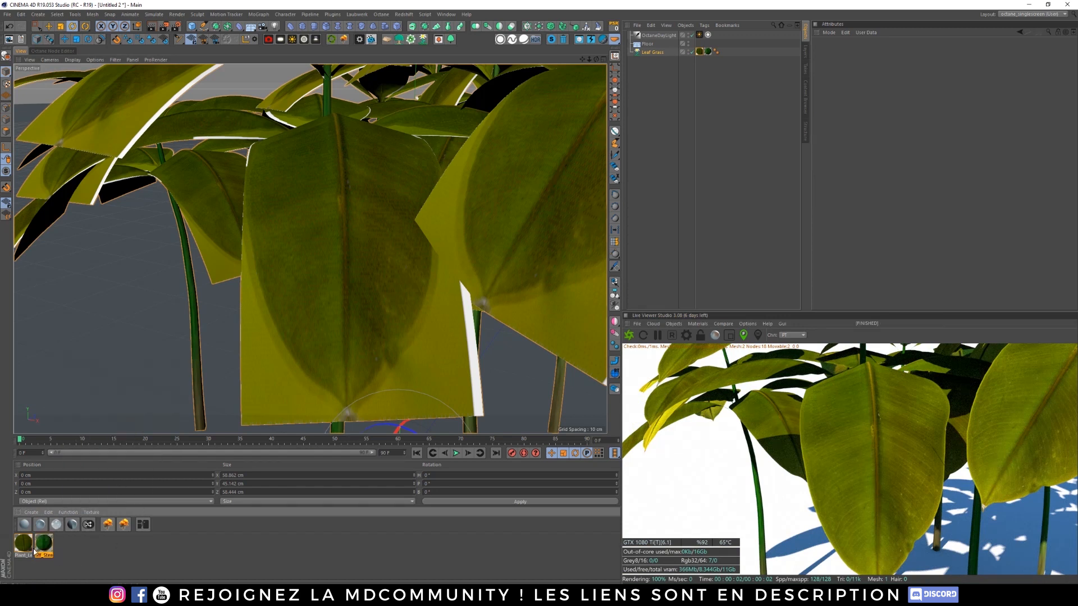
pyautogui.click(23, 553)
pyautogui.keyDown('ctrl'); pyautogui.moveTo(24, 546); pyautogui.dragTo(34, 546); pyautogui.keyUp('ctrl')
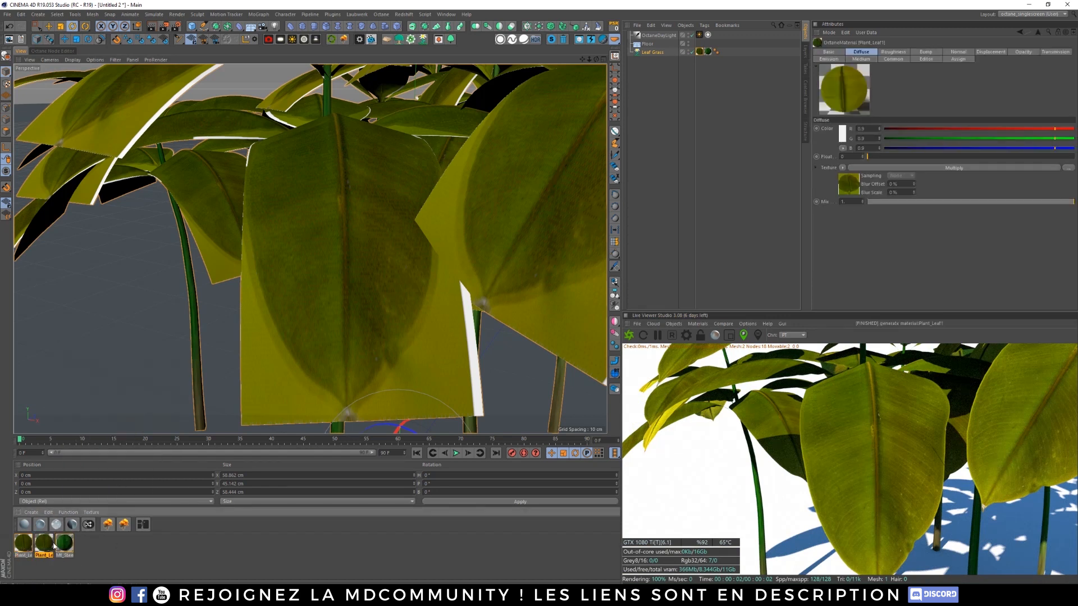
pyautogui.click(829, 52)
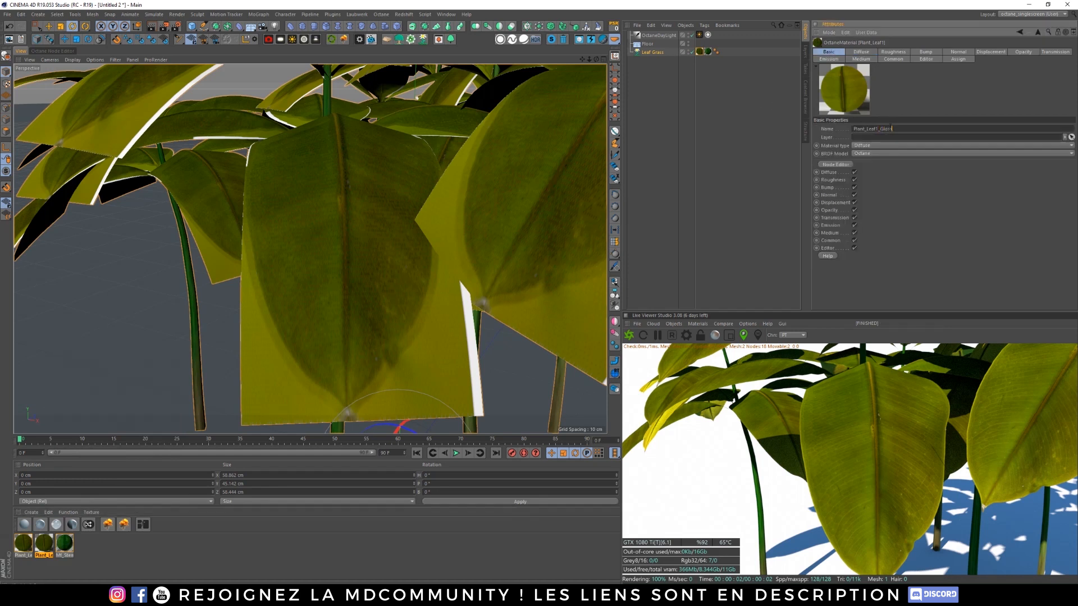
pyautogui.write('sy')
pyautogui.press('Return')
pyautogui.click(48, 553)
pyautogui.click(164, 549)
pyautogui.click(45, 545)
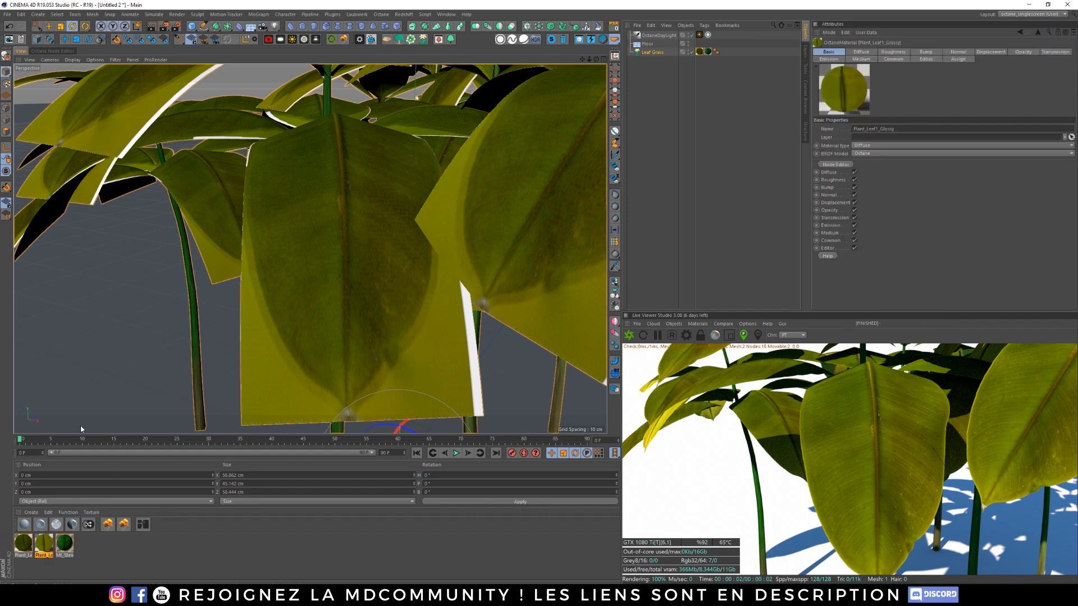
# Step: Open Plant_Leaf1_Glossy in the Octane node editor and change its material type from Diffuse to Glossy
pyautogui.click(54, 51)
pyautogui.moveTo(385, 238); pyautogui.dragTo(407, 230, button='middle')
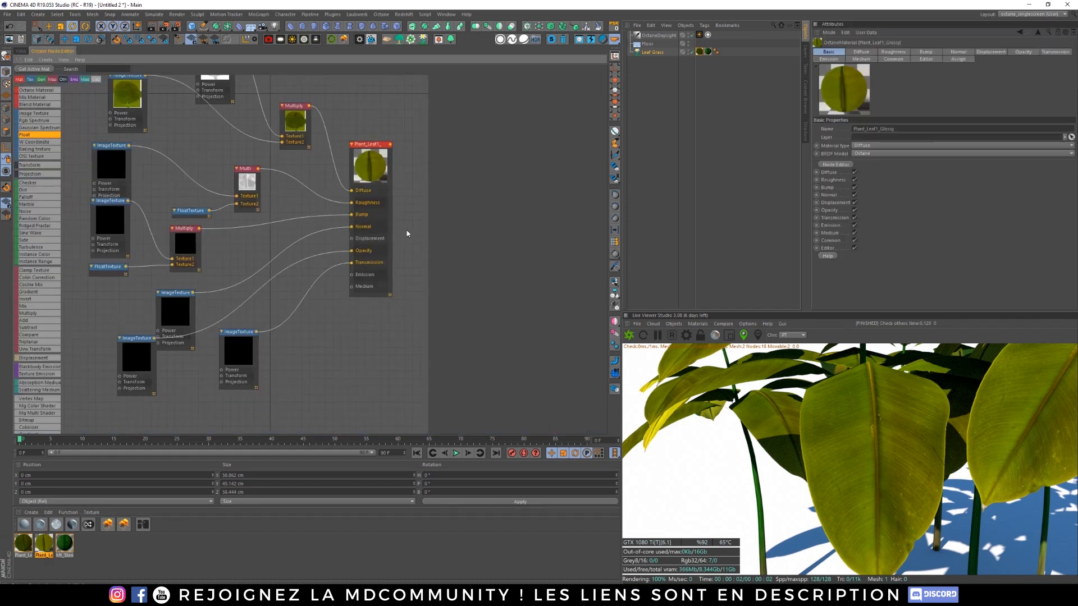
pyautogui.click(381, 174)
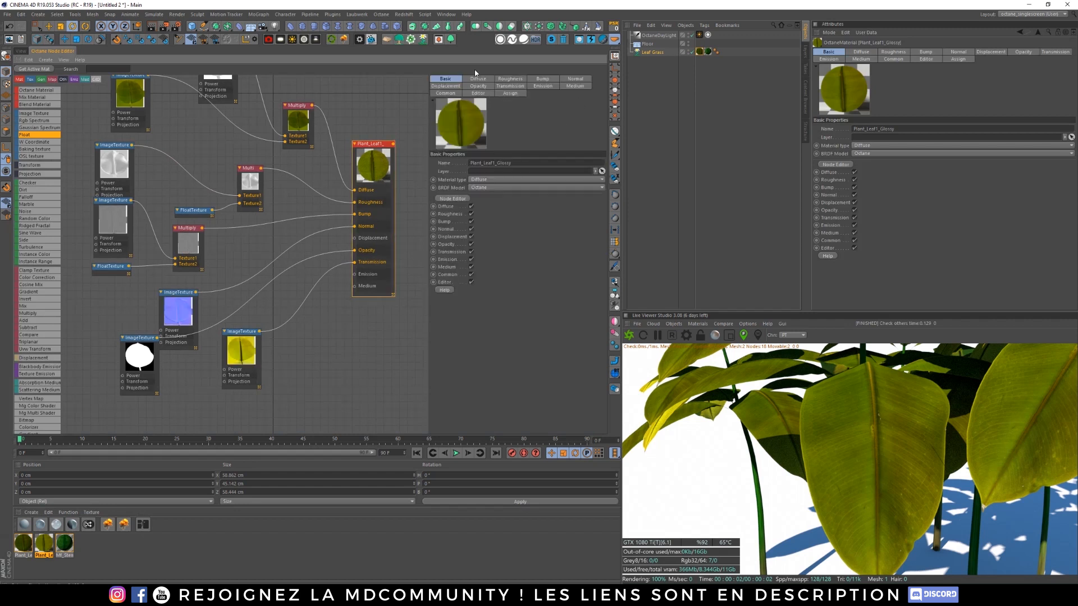
pyautogui.moveTo(382, 150); pyautogui.dragTo(382, 151)
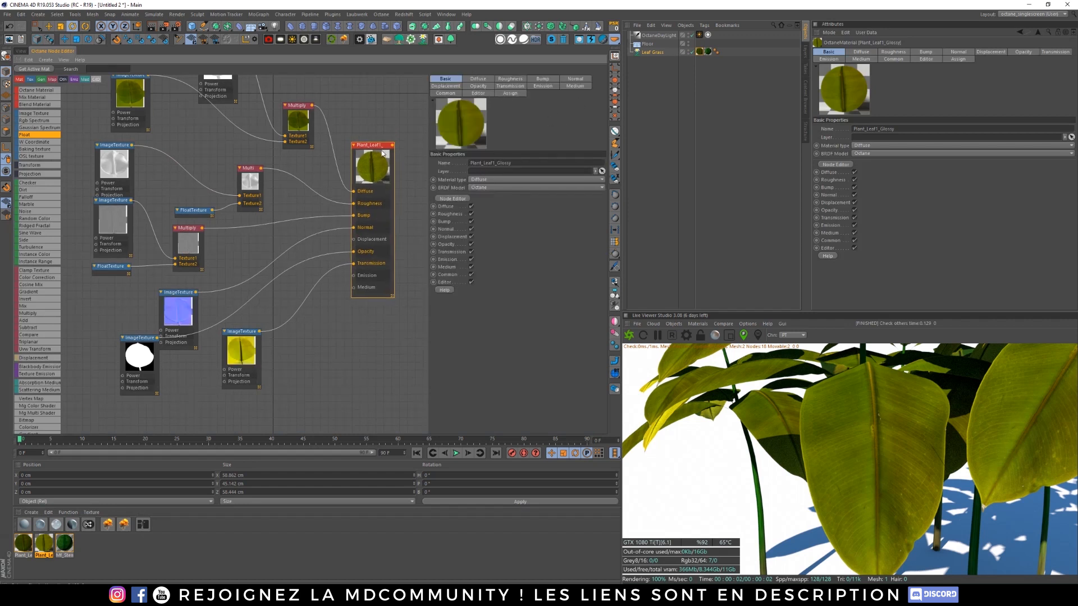
pyautogui.click(481, 180)
pyautogui.click(494, 196)
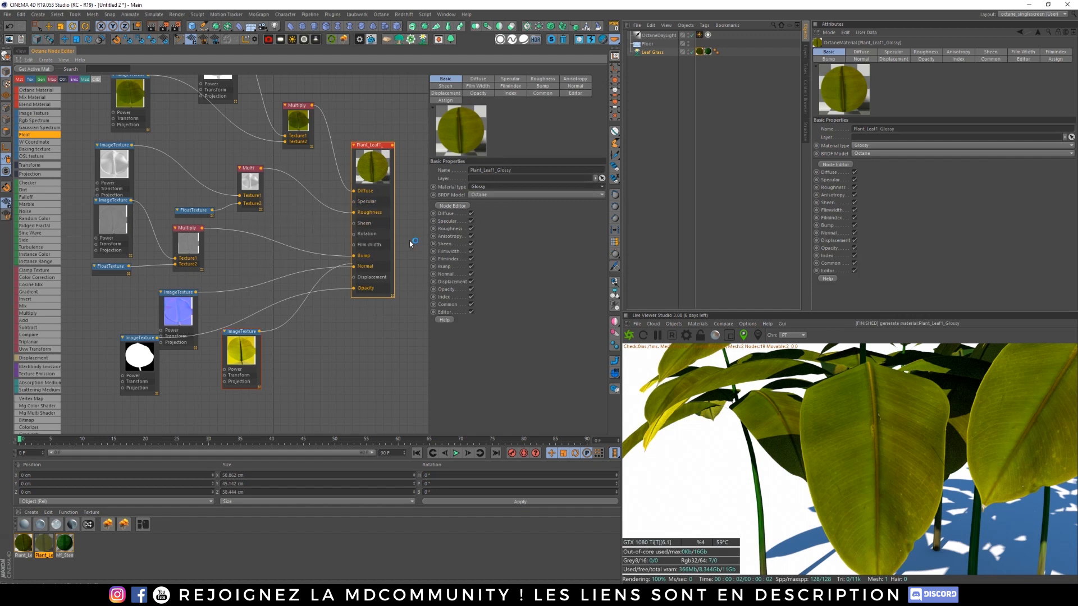
# Step: Delete the yellow transmission ImageTexture node from the Plant_Leaf1_Glossy node graph
pyautogui.click(248, 352)
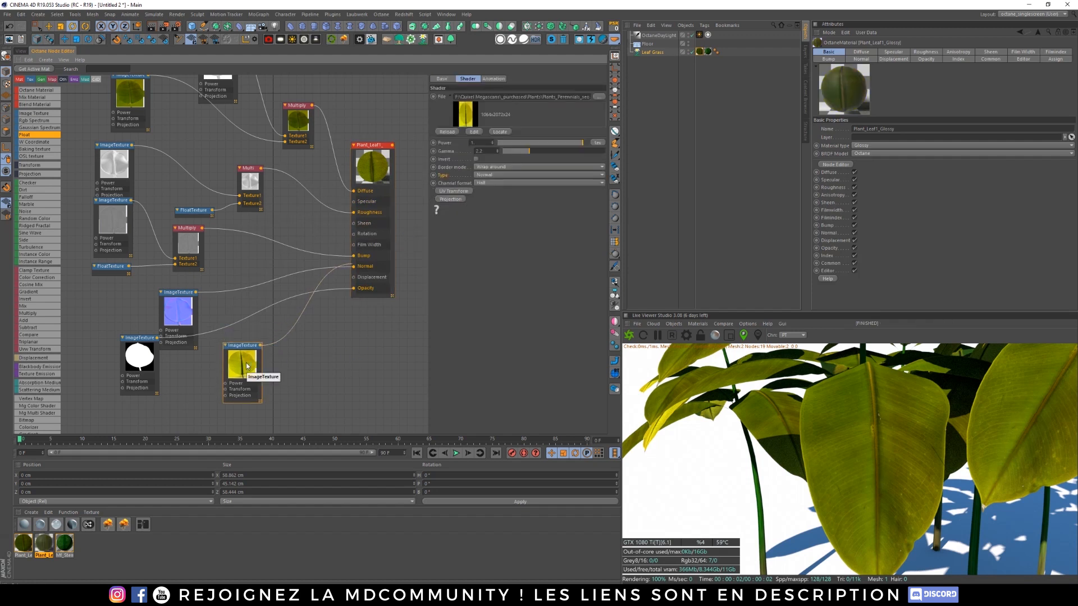
pyautogui.press('Delete')
pyautogui.moveTo(260, 264); pyautogui.dragTo(222, 290, button='middle')
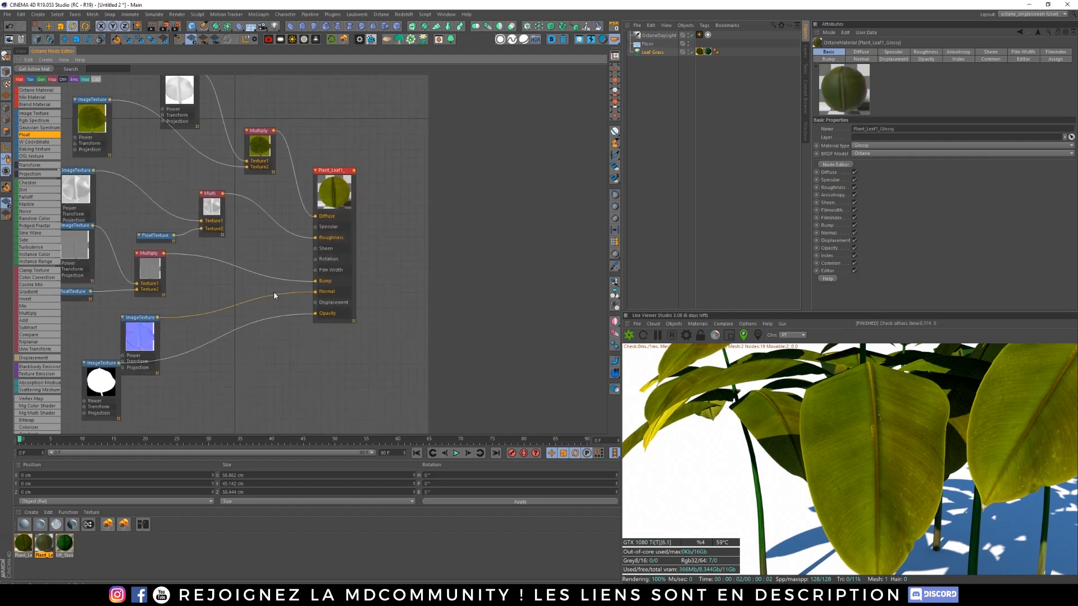
# Step: Lower the FloatTexture feeding the bump Multiply to about 0.2 and the one feeding the roughness Multiply to about 0.04
pyautogui.click(358, 191)
pyautogui.moveTo(45, 545); pyautogui.dragTo(698, 53)
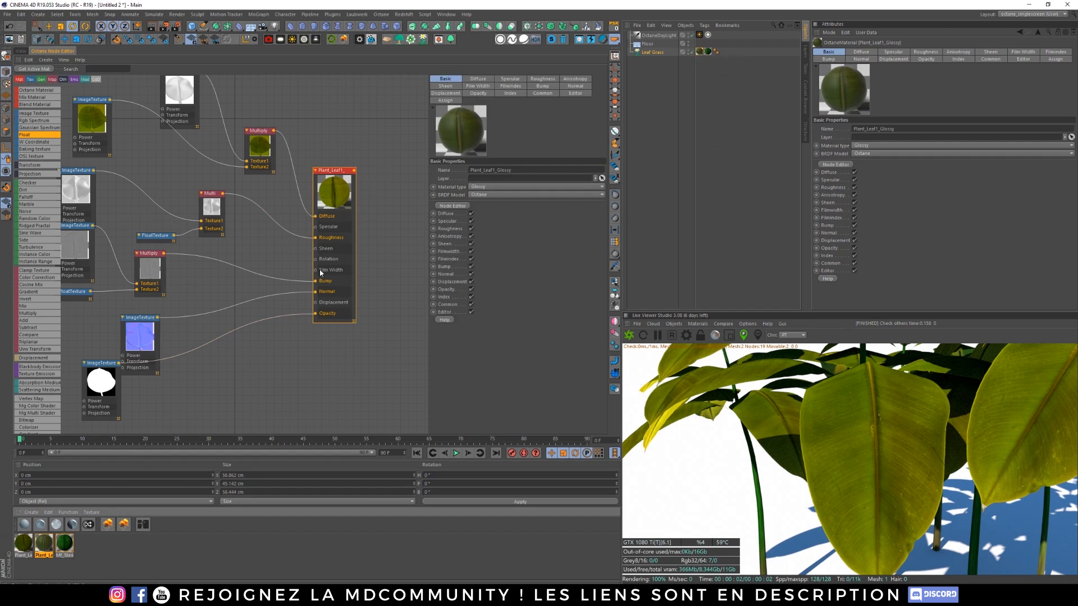
pyautogui.click(213, 209)
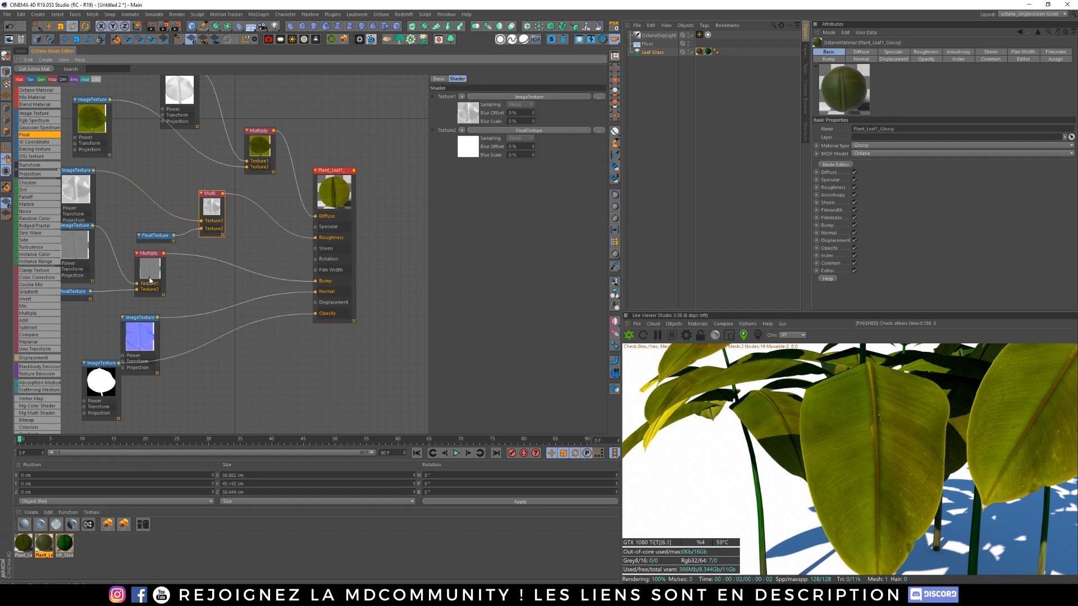
pyautogui.click(80, 298)
pyautogui.moveTo(603, 97); pyautogui.dragTo(497, 101)
pyautogui.click(153, 239)
pyautogui.moveTo(588, 97); pyautogui.dragTo(484, 98)
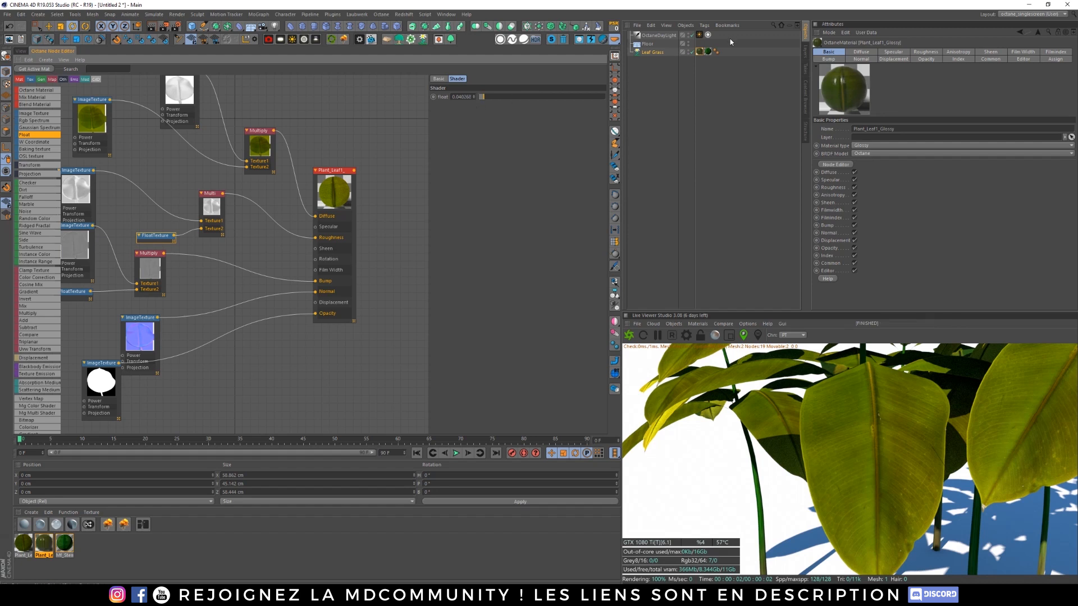
# Step: Assign Plant_Leaf1_Glossy to Leaf Grass's leaf texture tag and view the front leaf in the render
pyautogui.click(700, 52)
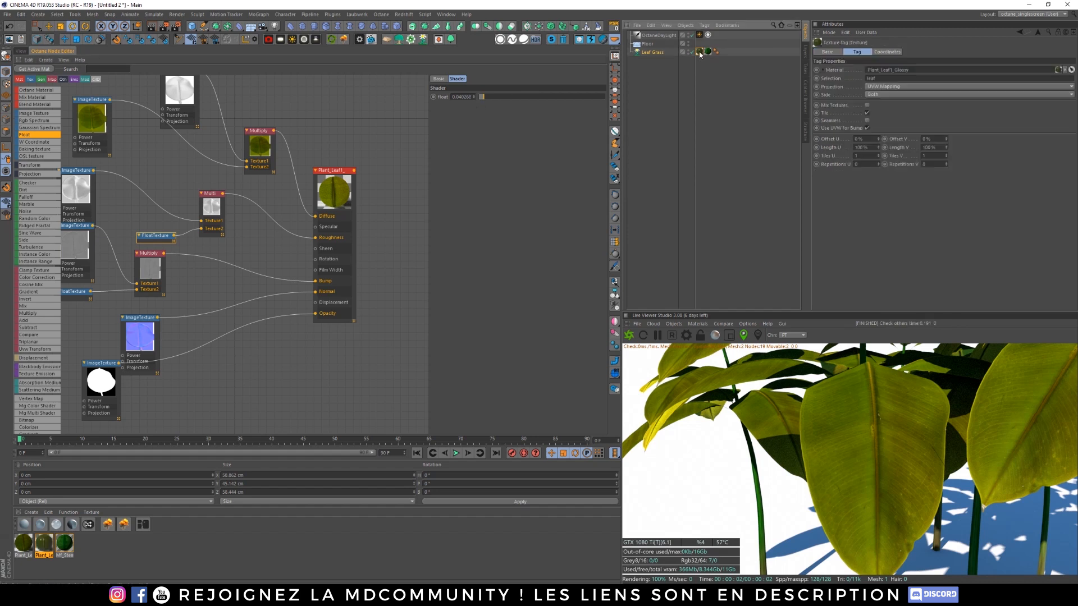
pyautogui.click(42, 40)
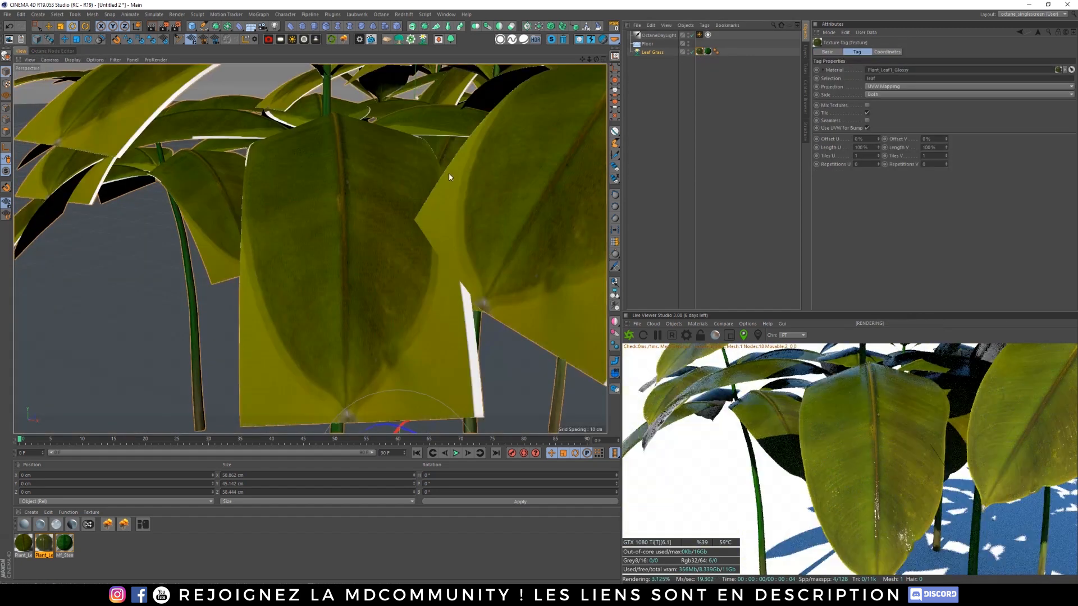
pyautogui.moveTo(445, 201)
pyautogui.keyDown('alt'); pyautogui.mouseDown()
pyautogui.moveTo(414, 197)
pyautogui.moveTo(337, 231)
pyautogui.moveTo(387, 238)
pyautogui.moveTo(366, 221)
pyautogui.moveTo(356, 236)
pyautogui.moveTo(356, 210)
pyautogui.moveTo(337, 226)
pyautogui.moveTo(308, 227)
pyautogui.moveTo(328, 229)
pyautogui.mouseUp(); pyautogui.keyUp('alt')
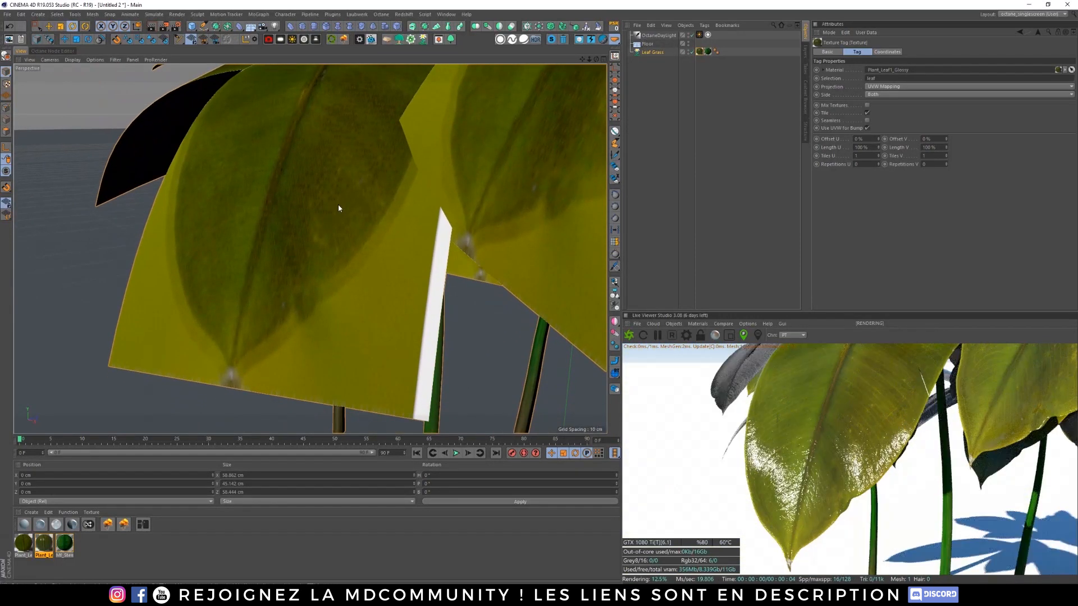
# Step: Try 0.5 and 0.25 for the FloatTexture that multiplies the glossy leaf's roughness map
pyautogui.click(45, 543)
pyautogui.click(63, 51)
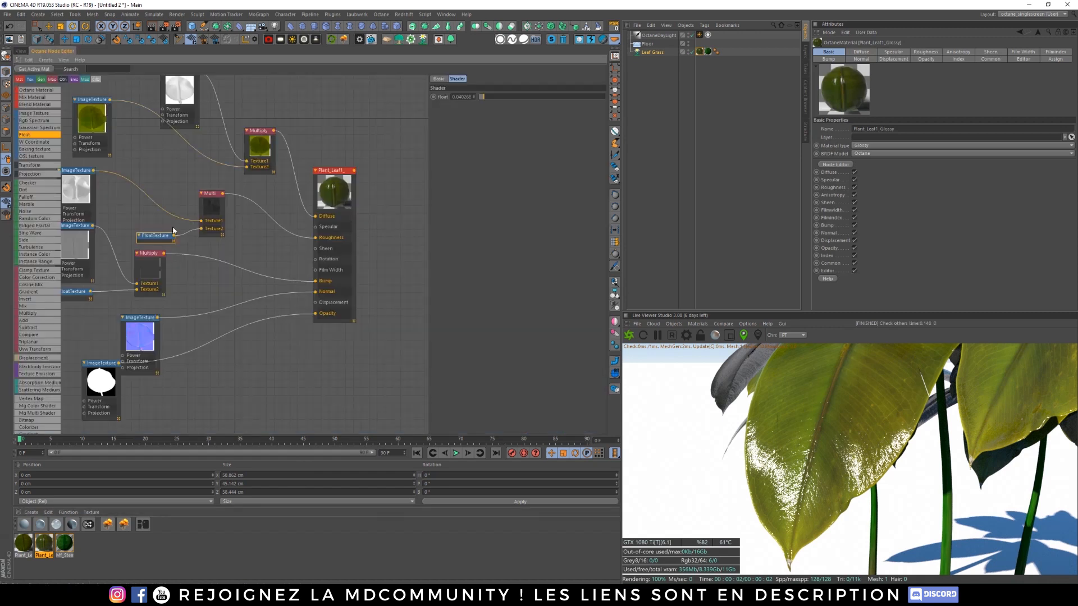
pyautogui.doubleClick(455, 96)
pyautogui.write('0.5')
pyautogui.press('Return')
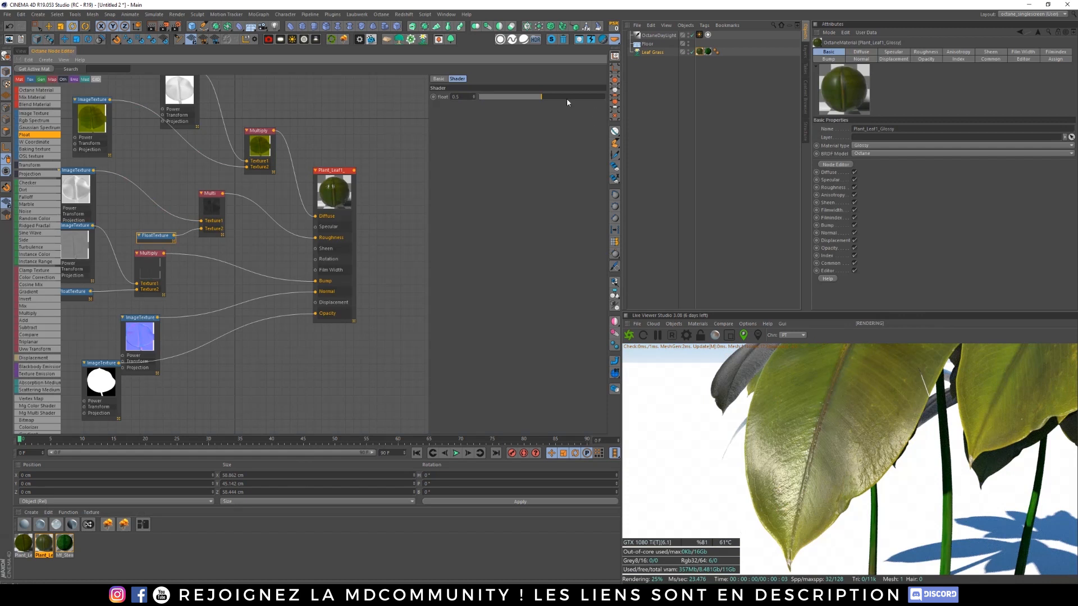
pyautogui.press('BackSpace')
pyautogui.write('25')
pyautogui.press('Return')
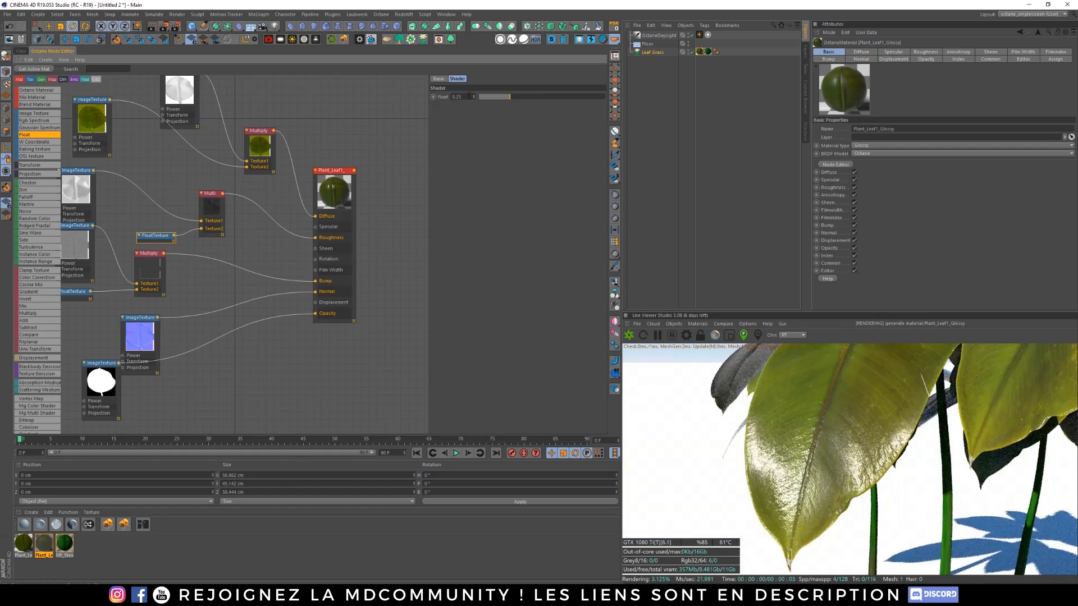
# Step: Set the FloatTexture that multiplies the glossy leaf's bump map to 0.5
pyautogui.click(83, 295)
pyautogui.doubleClick(459, 97)
pyautogui.write('0.5')
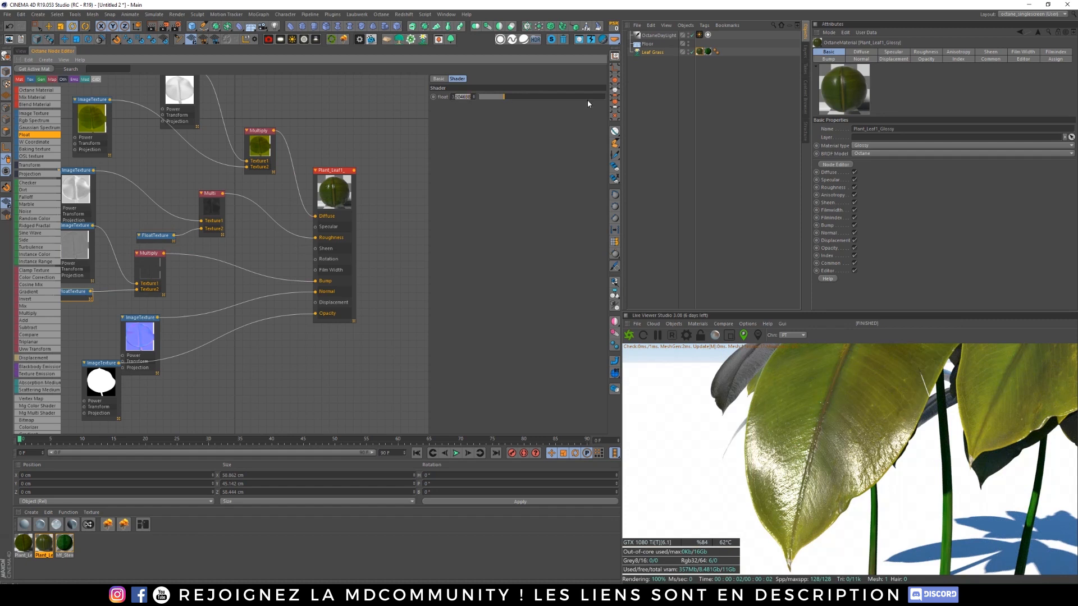
pyautogui.press('Return')
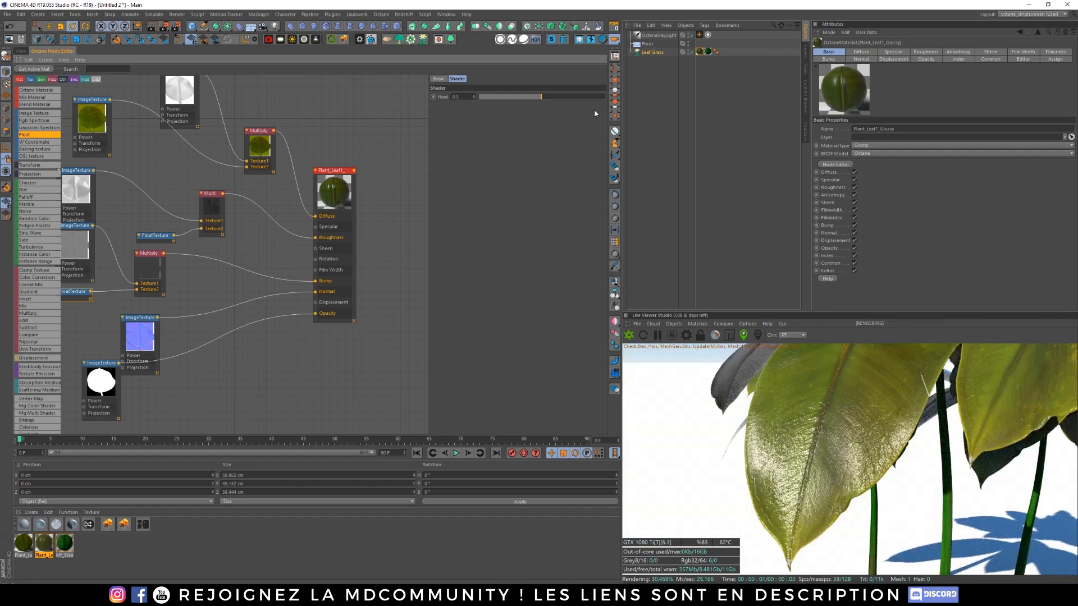
# Step: Test 0.75 and 0.6 for the roughness FloatTexture of the glossy leaf, and settle on 0.5
pyautogui.click(155, 236)
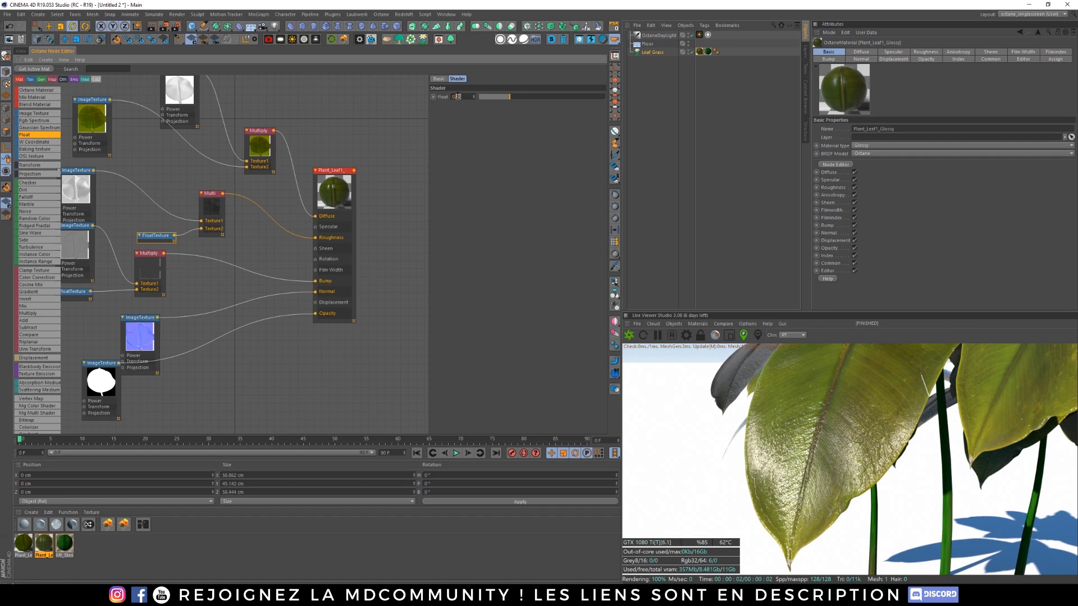
pyautogui.press('Return')
pyautogui.doubleClick(463, 97)
pyautogui.write('0.75')
pyautogui.press('Return')
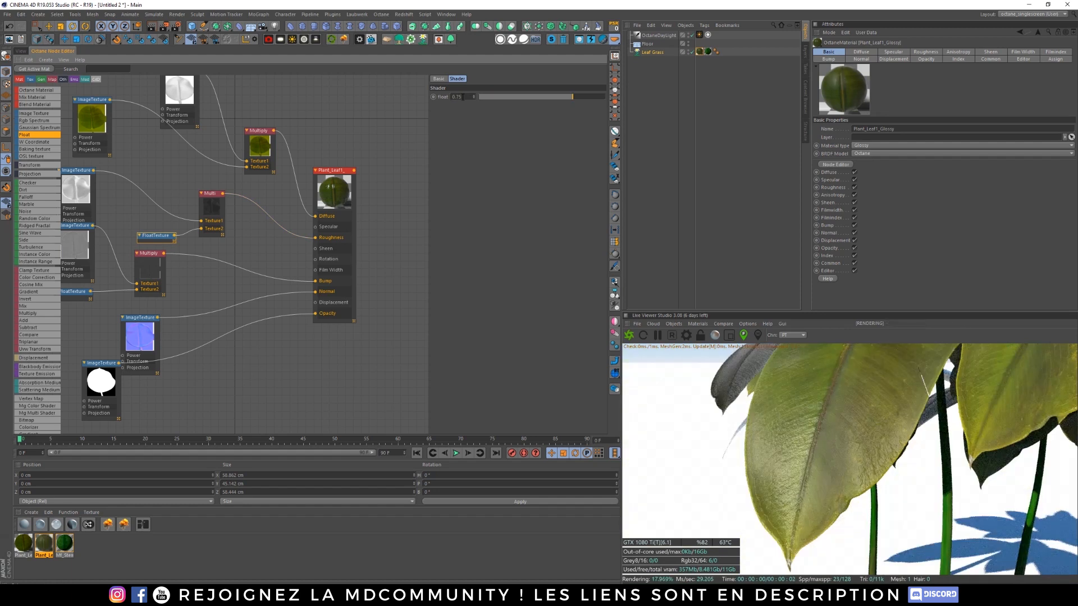
pyautogui.press('Return')
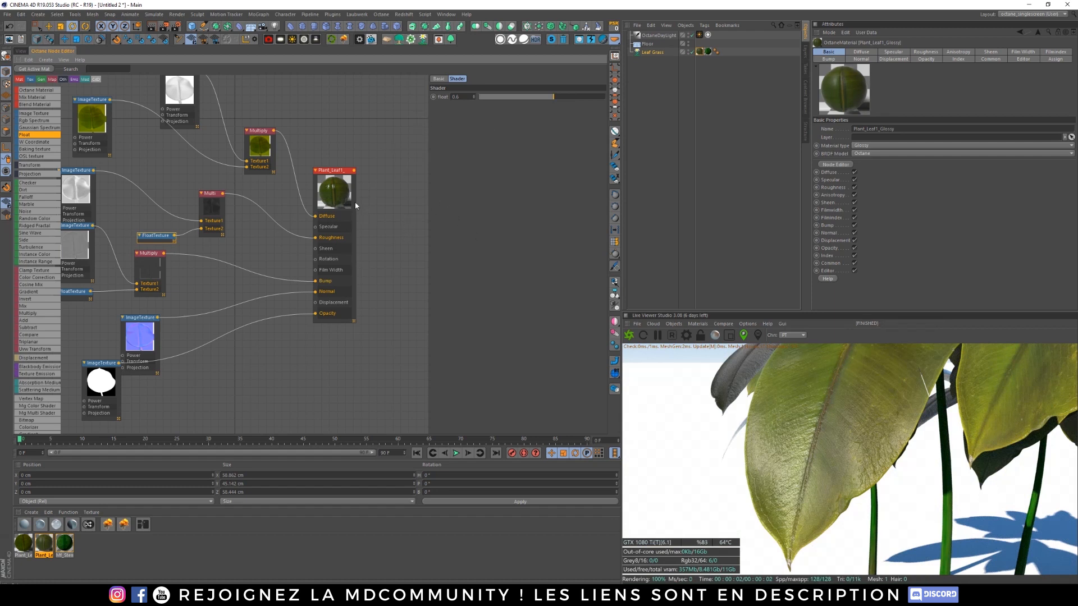
pyautogui.press('BackSpace')
pyautogui.write('5')
pyautogui.press('Return')
# Step: Examine the glossy leaves' reflections from several angles in the Live Viewer render
pyautogui.click(20, 51)
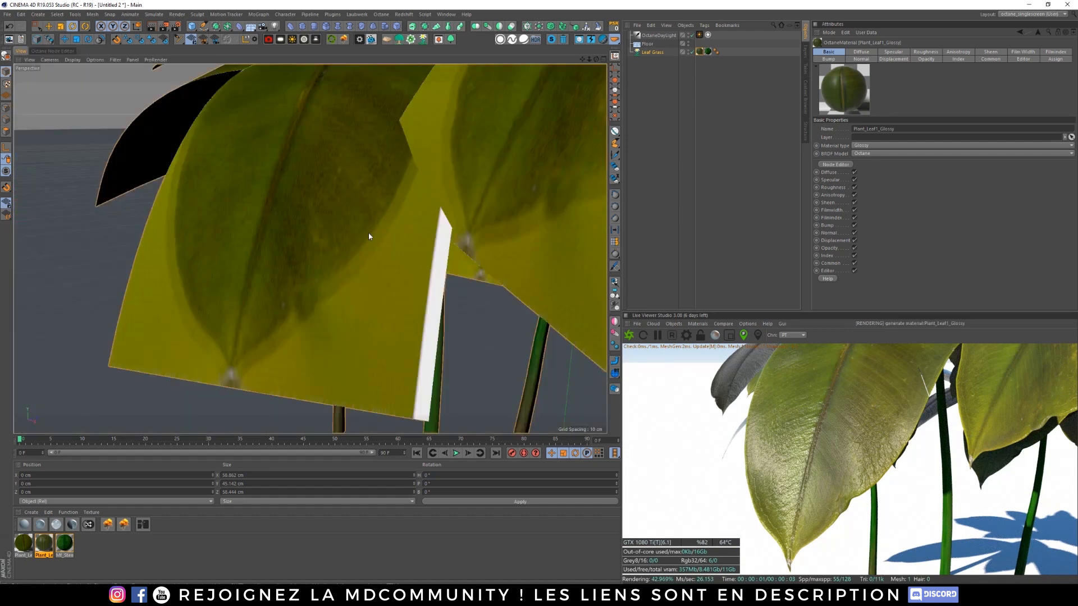
pyautogui.keyDown('alt'); pyautogui.moveTo(482, 254); pyautogui.dragTo(443, 218, button='right'); pyautogui.keyUp('alt')
pyautogui.keyDown('alt'); pyautogui.moveTo(443, 218); pyautogui.dragTo(461, 207); pyautogui.keyUp('alt')
pyautogui.keyDown('alt'); pyautogui.moveTo(461, 207); pyautogui.dragTo(455, 250, button='middle'); pyautogui.keyUp('alt')
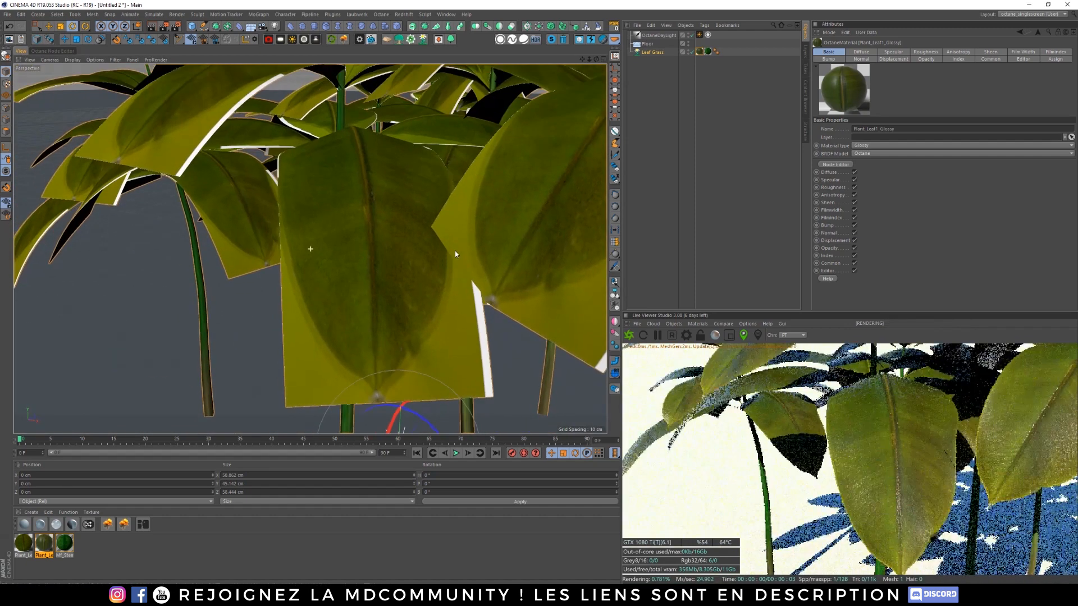
pyautogui.keyDown('alt'); pyautogui.moveTo(440, 237); pyautogui.dragTo(425, 193); pyautogui.keyUp('alt')
pyautogui.keyDown('alt'); pyautogui.moveTo(425, 194); pyautogui.dragTo(420, 204, button='middle'); pyautogui.keyUp('alt')
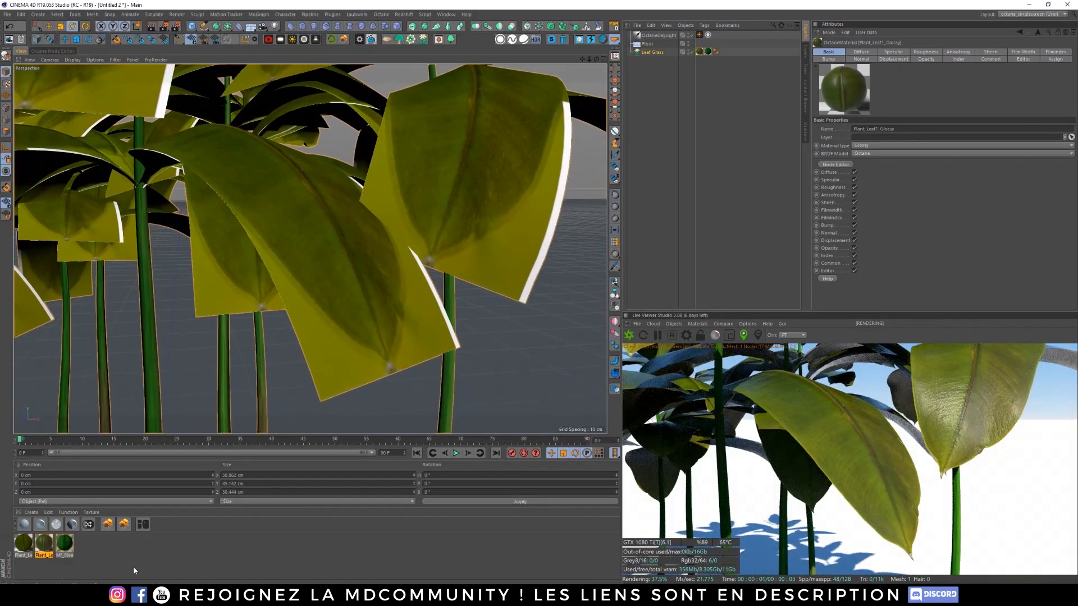
# Step: Create an Octane mix material and name it Plant_Leaf_Mix
pyautogui.click(109, 557)
pyautogui.click(72, 525)
pyautogui.doubleClick(16, 557)
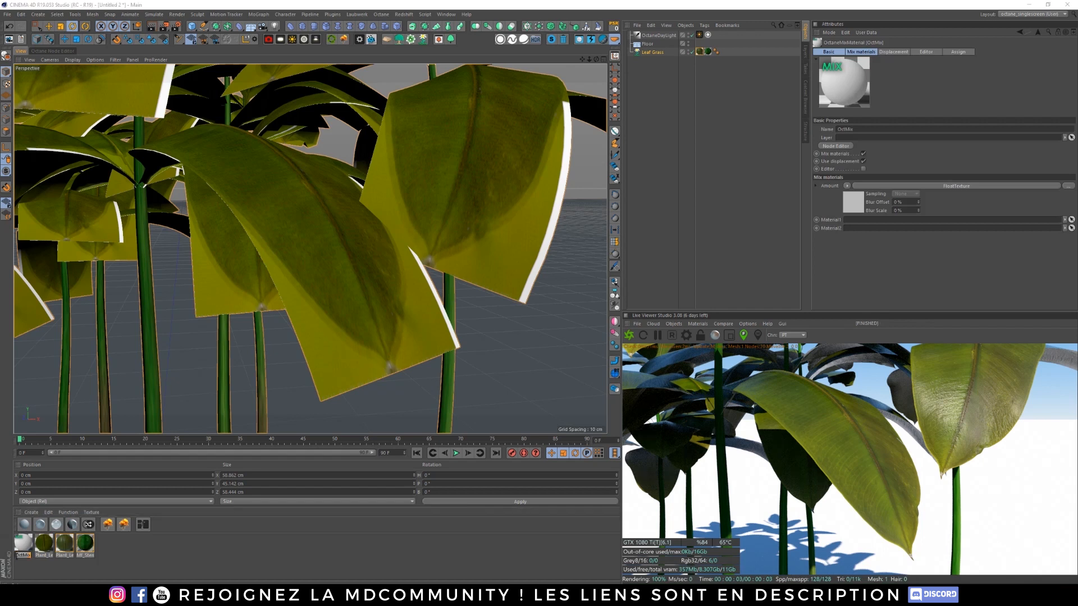
pyautogui.write('Plant_Leaf_Mix')
pyautogui.press('Return')
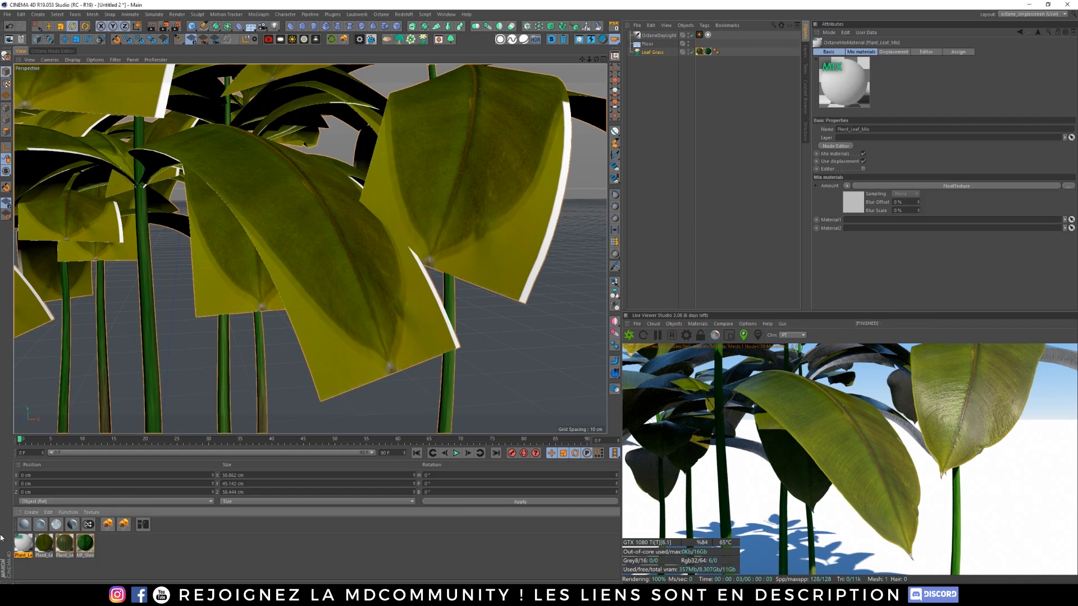
# Step: Mix Plant_Leaf1 as Material1 with Plant_Leaf1_Glossy as Material2, and assign Plant_Leaf_Mix to Leaf Grass's leaf texture tag
pyautogui.keyDown('shift'); pyautogui.click(828, 52); pyautogui.keyUp('shift')
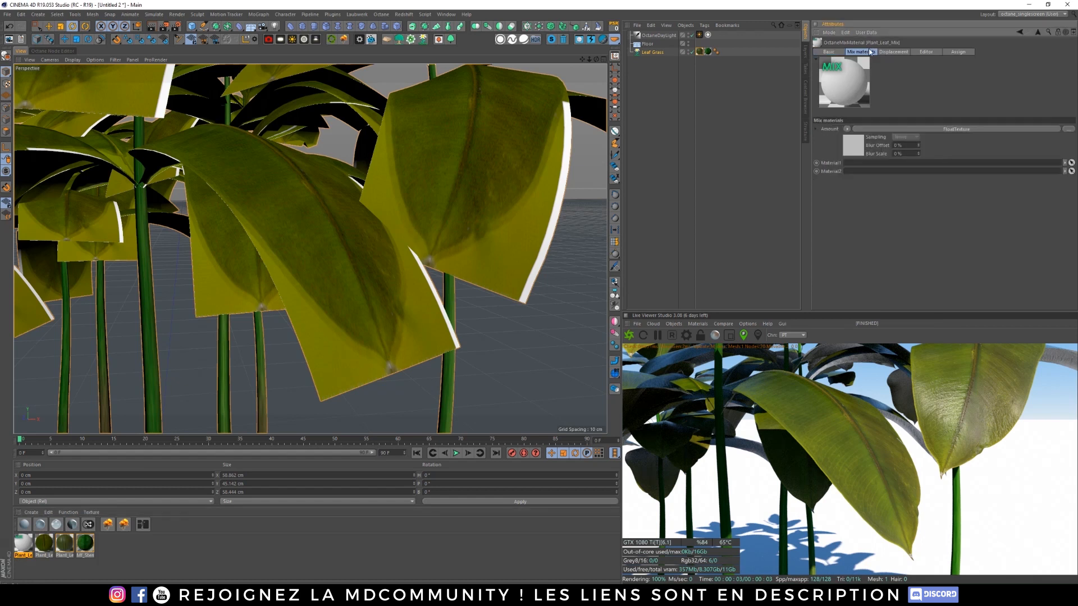
pyautogui.moveTo(49, 542); pyautogui.dragTo(927, 162)
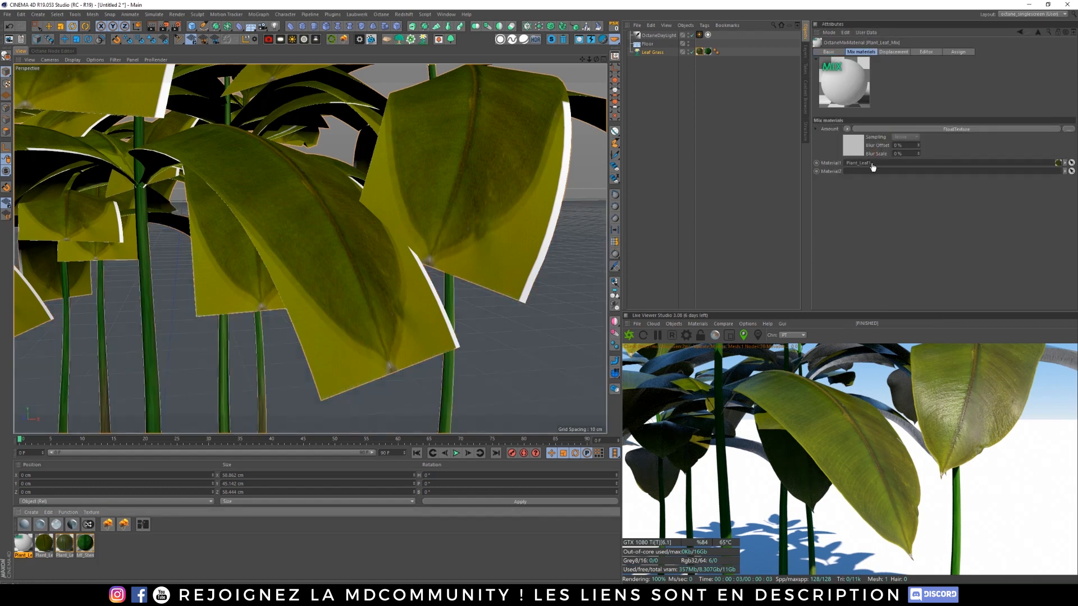
pyautogui.moveTo(865, 232); pyautogui.dragTo(871, 172)
pyautogui.moveTo(21, 544); pyautogui.dragTo(700, 51)
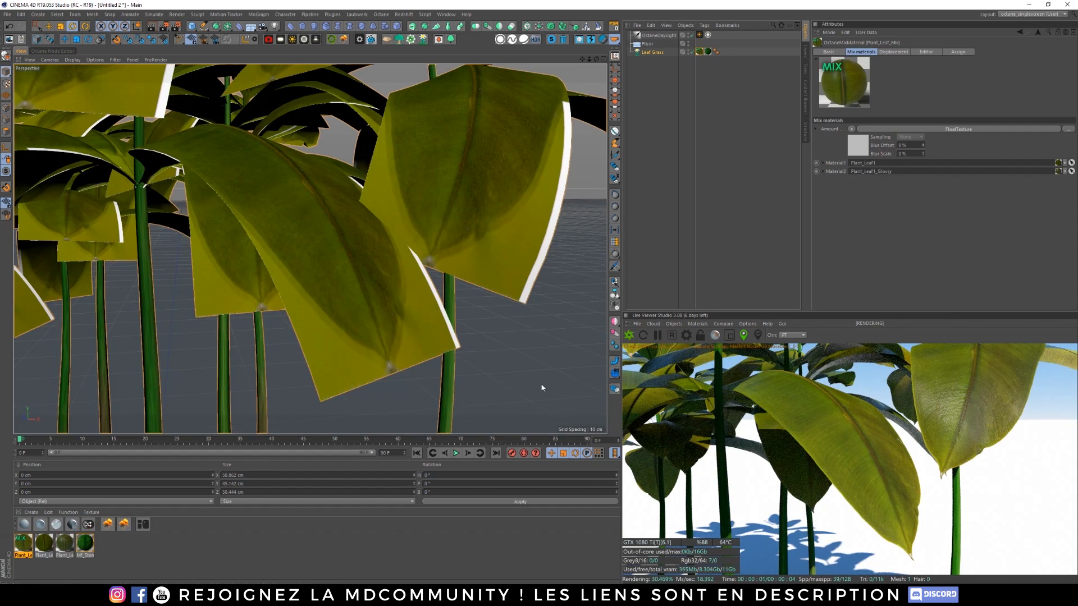
# Step: Set the renderer to Octane Renderer in the render settings
pyautogui.click(177, 27)
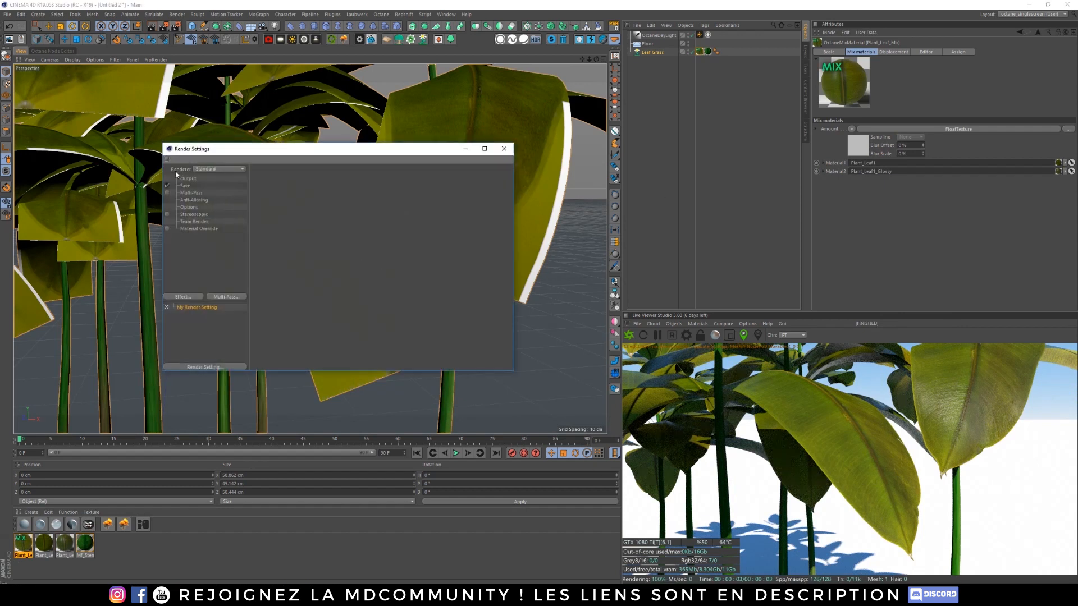
pyautogui.click(219, 169)
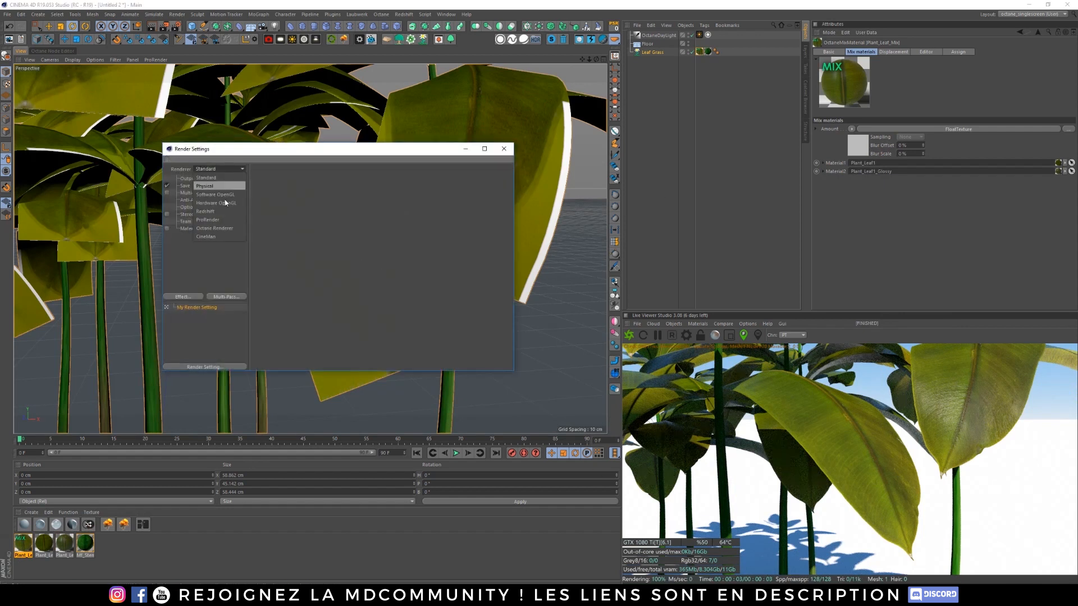
pyautogui.click(208, 223)
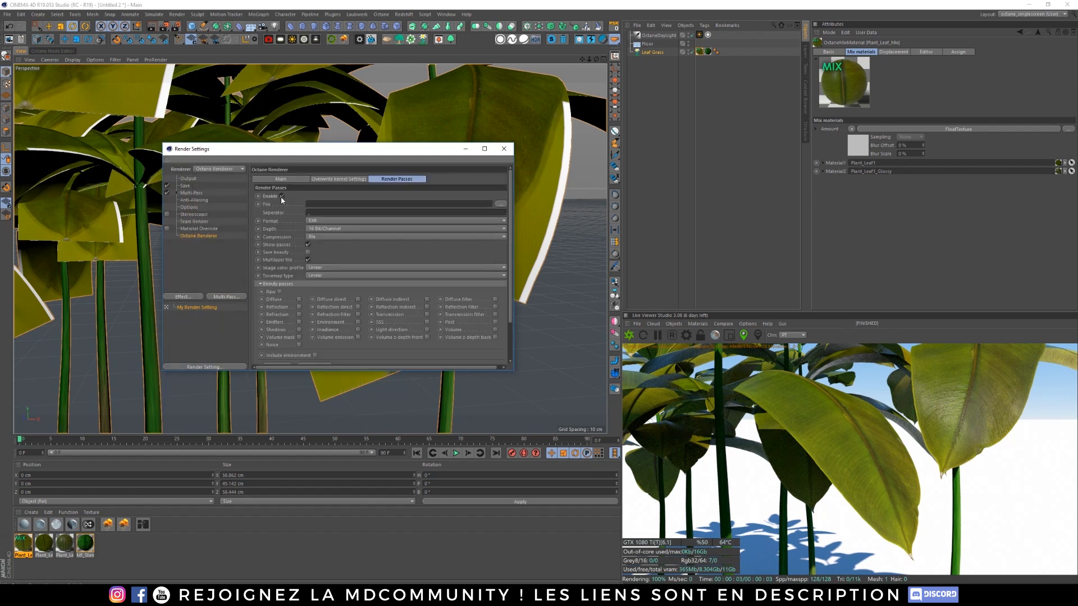
# Step: Enable the Transmission and SSS beauty passes in the Octane render passes and put the render settings away
pyautogui.click(428, 315)
pyautogui.click(427, 322)
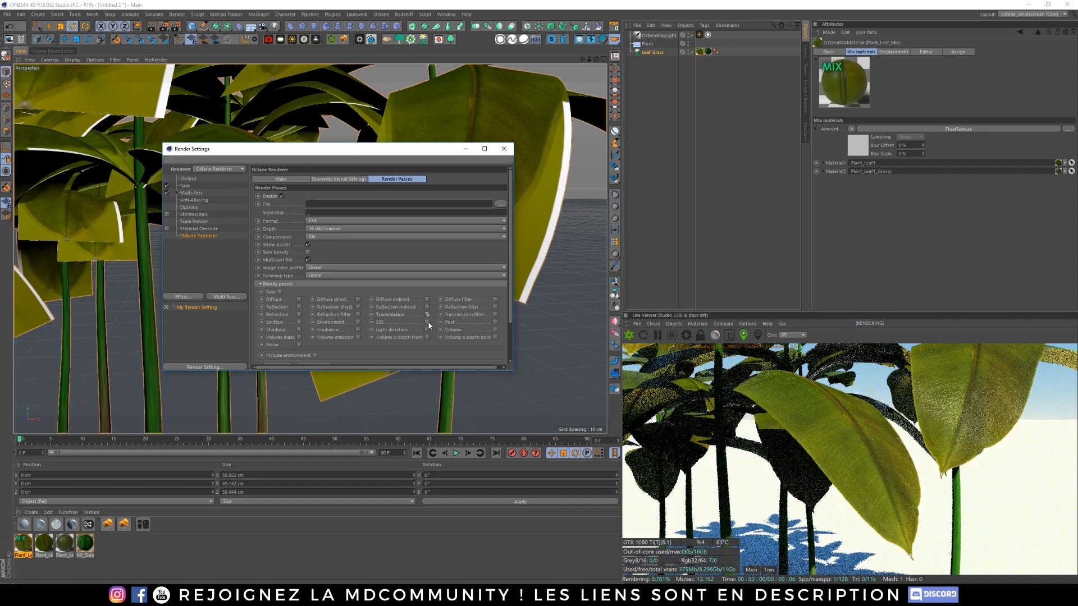
pyautogui.click(466, 149)
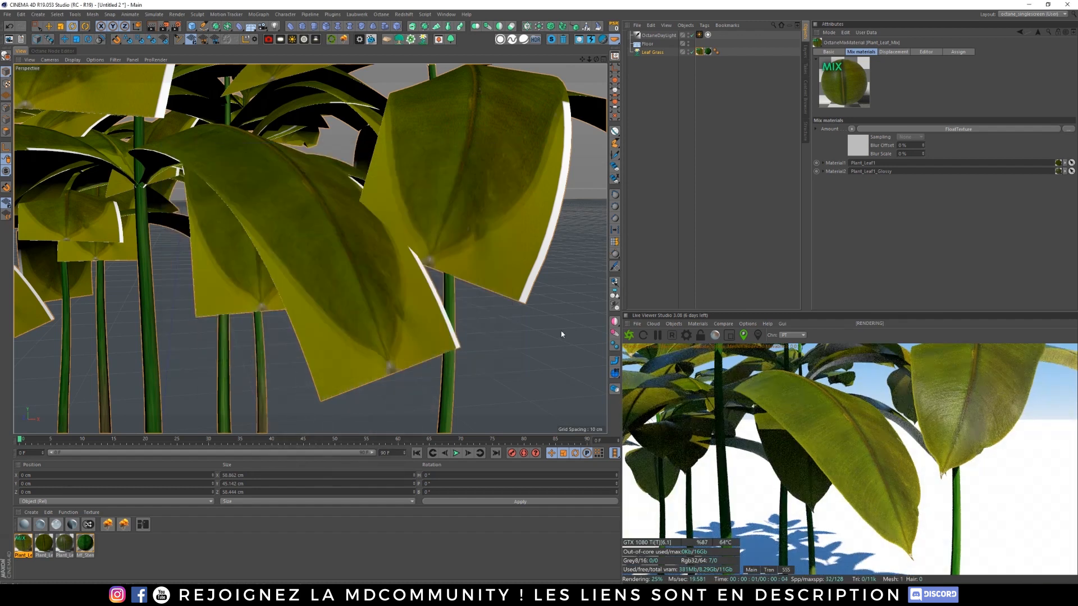
# Step: Display the transmission pass in the Live Viewer and examine the leaves' light transmission from a distance and close up
pyautogui.click(768, 571)
pyautogui.click(773, 572)
pyautogui.click(770, 571)
pyautogui.click(770, 571)
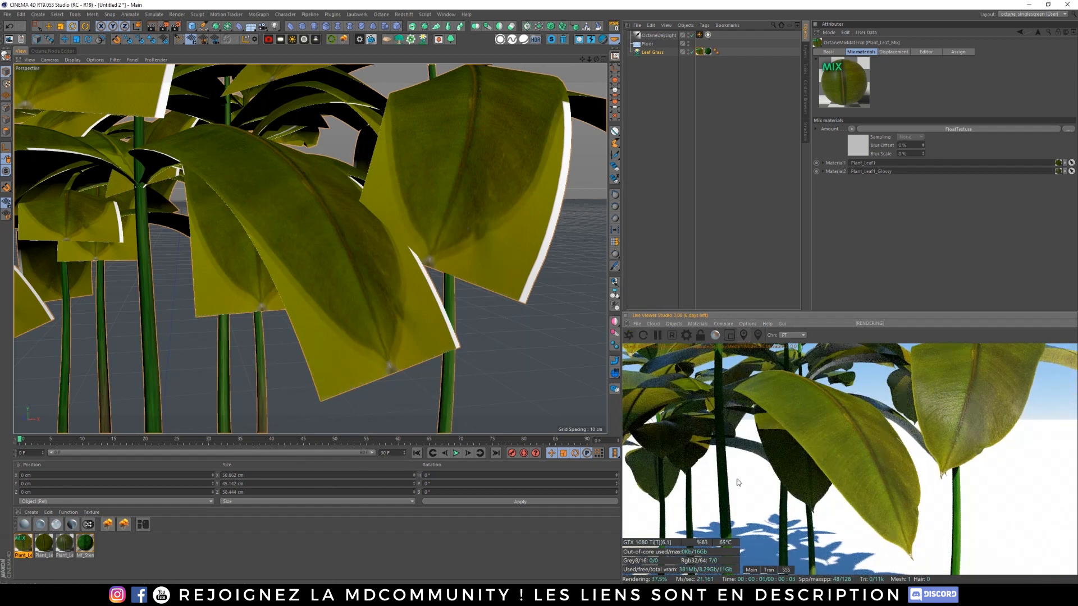
pyautogui.click(770, 570)
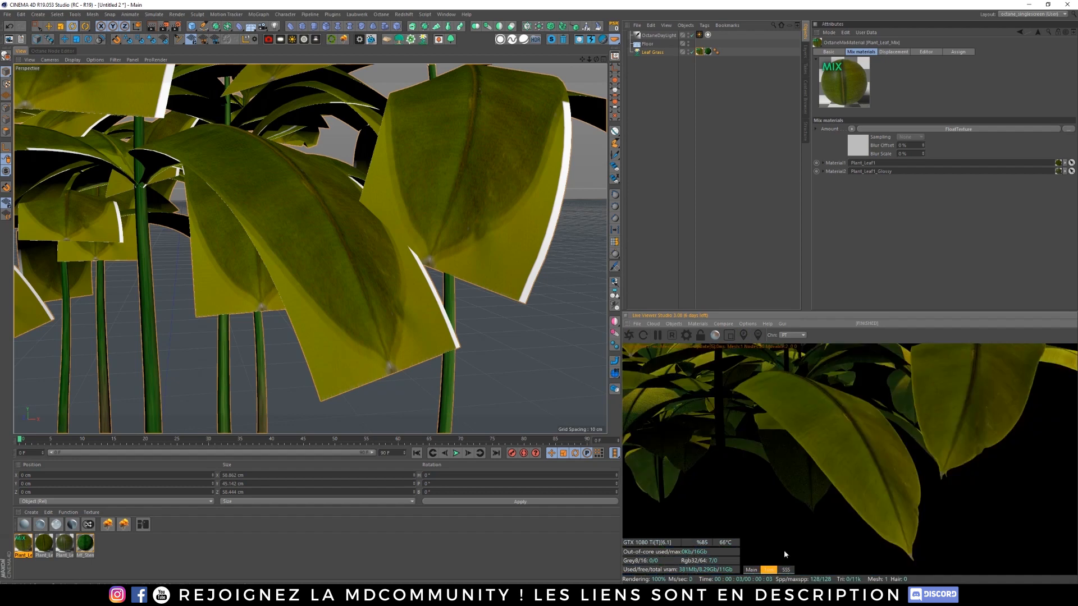
pyautogui.moveTo(359, 271)
pyautogui.keyDown('alt'); pyautogui.mouseDown()
pyautogui.moveTo(309, 288)
pyautogui.moveTo(332, 288)
pyautogui.moveTo(379, 261)
pyautogui.moveTo(364, 263)
pyautogui.mouseUp(); pyautogui.keyUp('alt')
pyautogui.keyDown('alt'); pyautogui.moveTo(317, 267); pyautogui.dragTo(360, 254, button='right'); pyautogui.keyUp('alt')
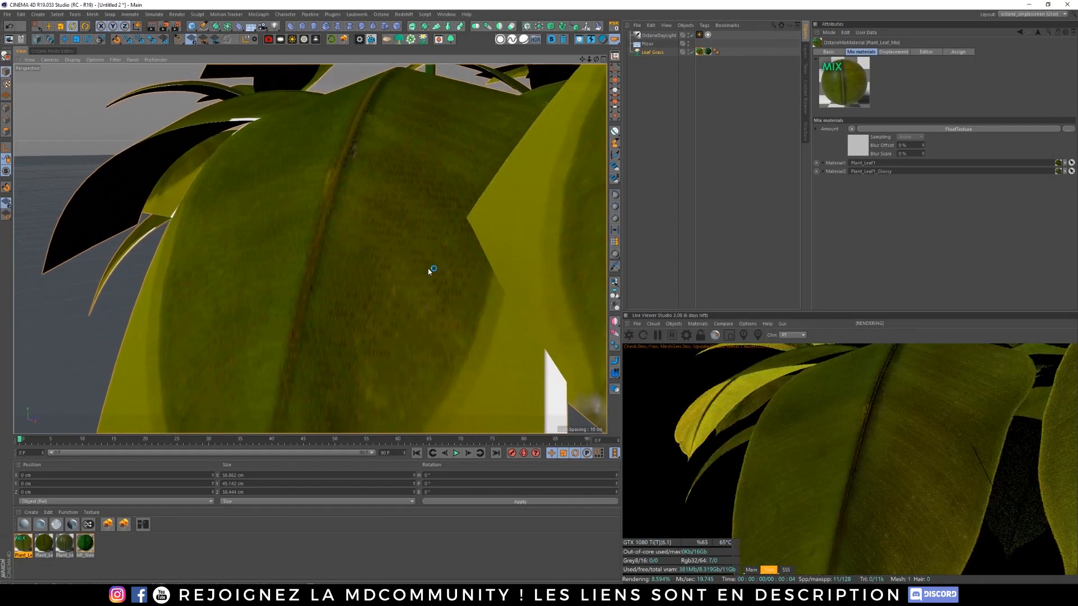
pyautogui.keyDown('alt'); pyautogui.moveTo(428, 268); pyautogui.dragTo(361, 270, button='right'); pyautogui.keyUp('alt')
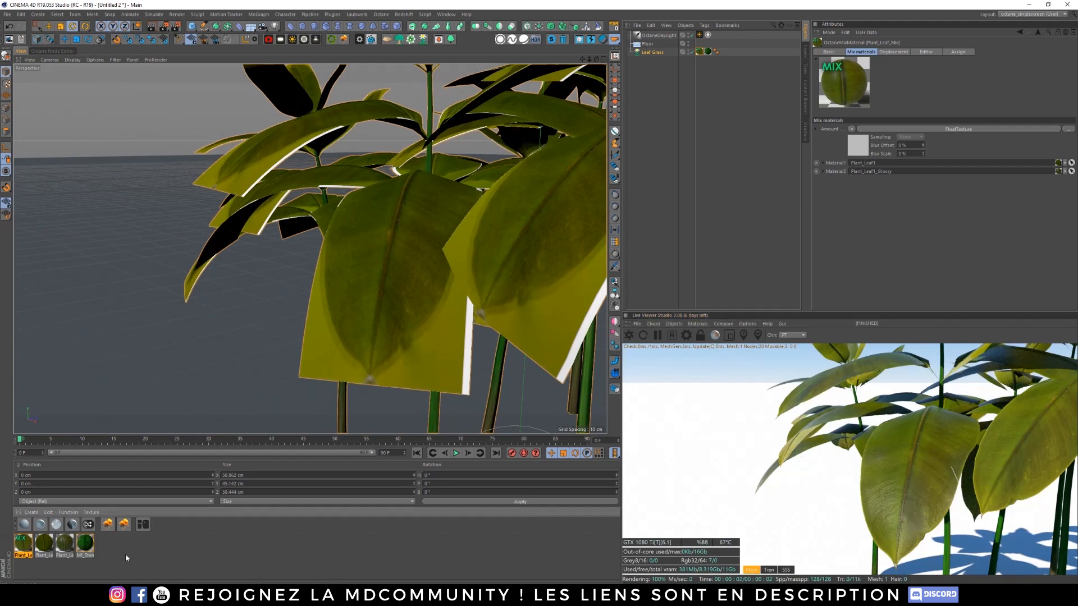
# Step: Deselect the mix material and examine the main render of the leaves from several angles, out to the whole plant group
pyautogui.click(170, 580)
pyautogui.keyDown('alt'); pyautogui.moveTo(403, 265); pyautogui.dragTo(393, 259); pyautogui.keyUp('alt')
pyautogui.keyDown('alt'); pyautogui.moveTo(337, 253); pyautogui.dragTo(376, 288, button='middle'); pyautogui.keyUp('alt')
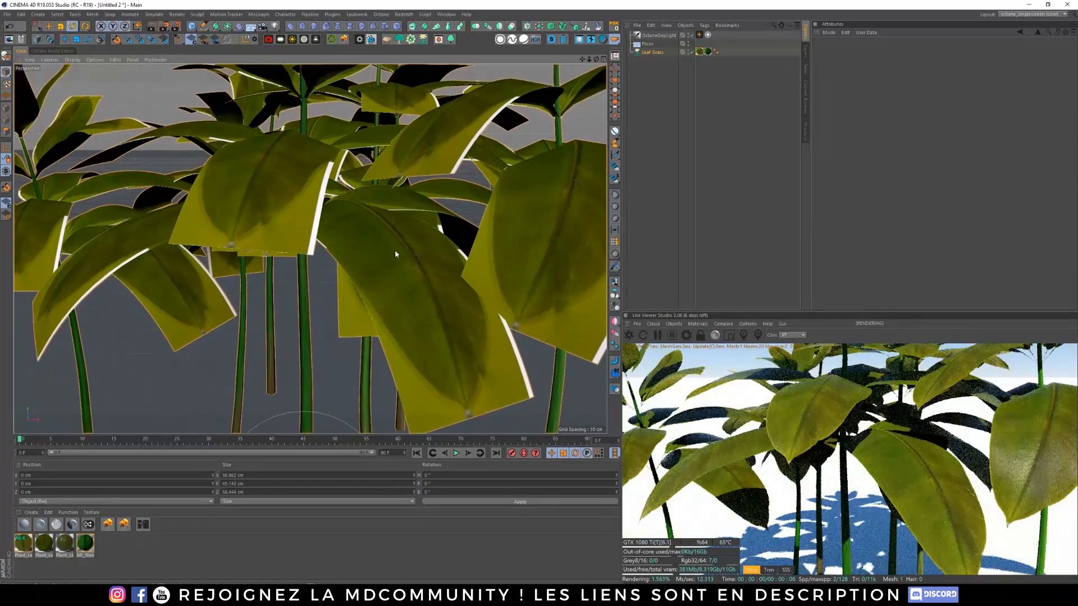
pyautogui.scroll(-3, 436, 245)
pyautogui.scroll(-2, 428, 248)
pyautogui.keyDown('alt'); pyautogui.moveTo(428, 238); pyautogui.dragTo(373, 235); pyautogui.keyUp('alt')
pyautogui.keyDown('alt'); pyautogui.moveTo(373, 235); pyautogui.dragTo(382, 263, button='middle'); pyautogui.keyUp('alt')
pyautogui.scroll(-3, 371, 258)
pyautogui.moveTo(358, 243)
pyautogui.keyDown('alt'); pyautogui.mouseDown()
pyautogui.moveTo(362, 233)
pyautogui.moveTo(348, 235)
pyautogui.mouseUp(); pyautogui.keyUp('alt')
pyautogui.keyDown('alt'); pyautogui.moveTo(379, 296); pyautogui.dragTo(343, 281, button='middle'); pyautogui.keyUp('alt')
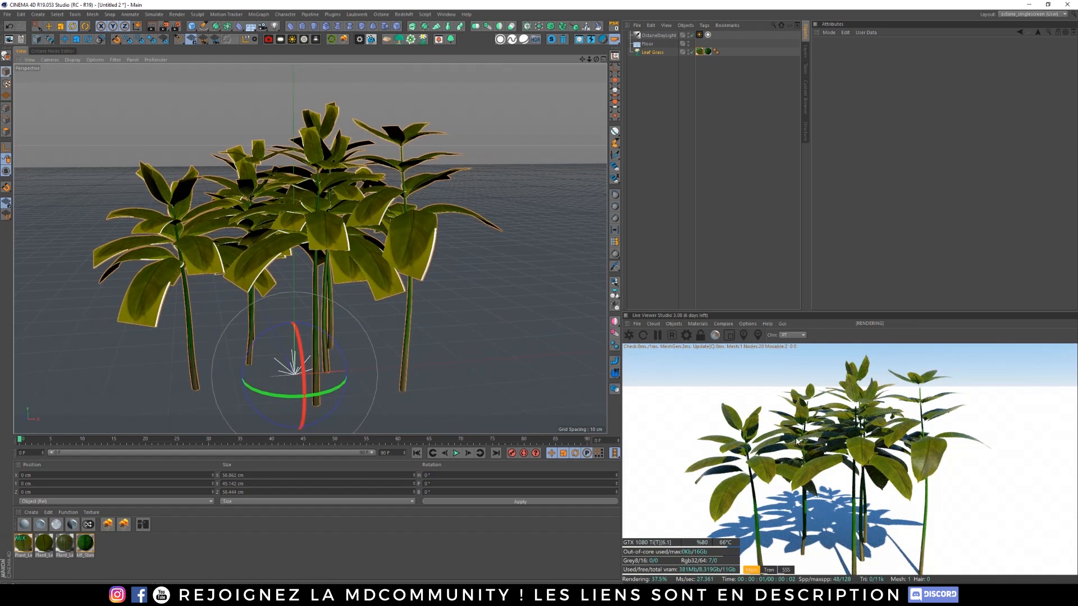